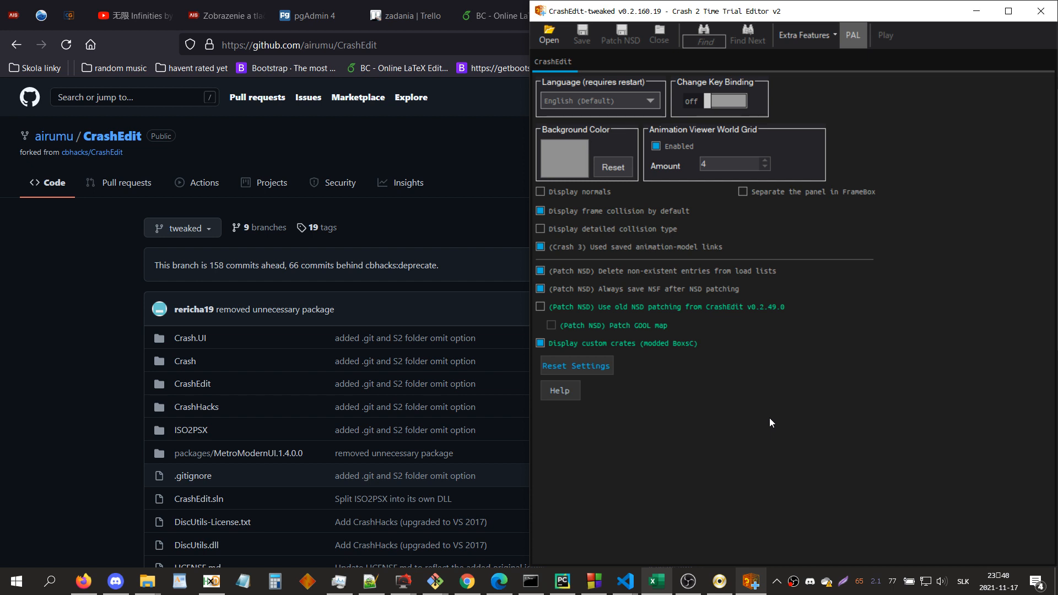
# Step: Switch to HxD, close every open file and minimize its window
pyautogui.click(211, 581)
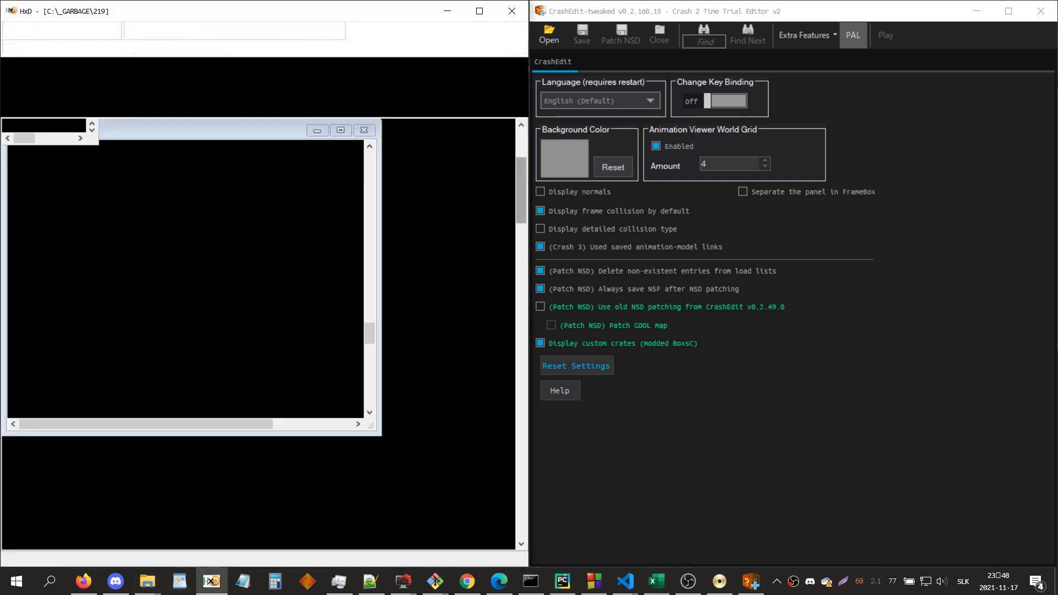
pyautogui.click(28, 110)
pyautogui.rightClick(39, 109)
pyautogui.click(55, 117)
pyautogui.rightClick(27, 113)
pyautogui.click(39, 122)
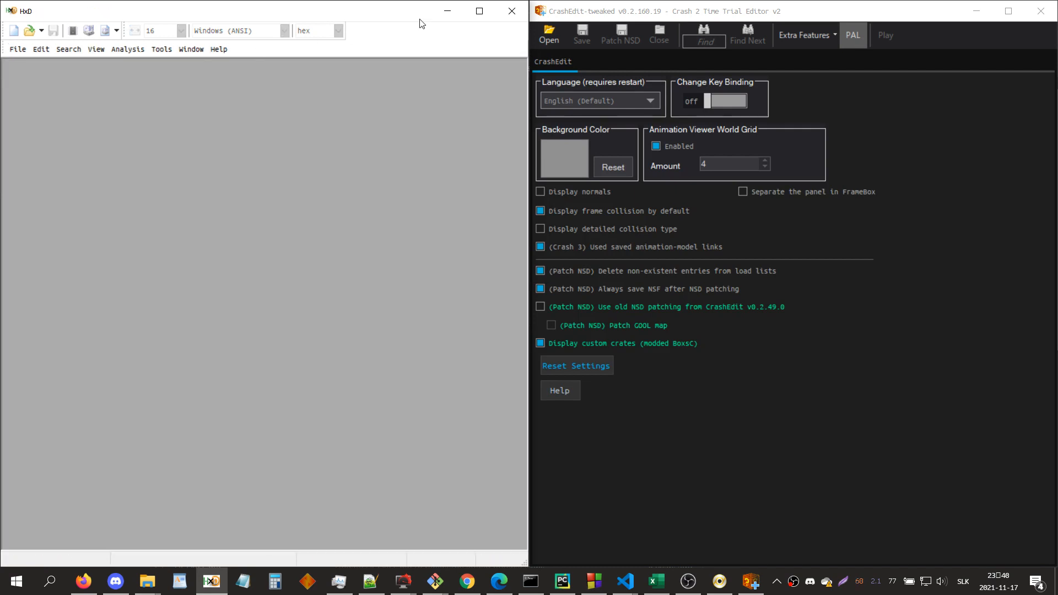
pyautogui.click(446, 15)
# Step: Switch to the browser, look through the C2export releases page on GitHub, and minimize the browser
pyautogui.click(2, 364)
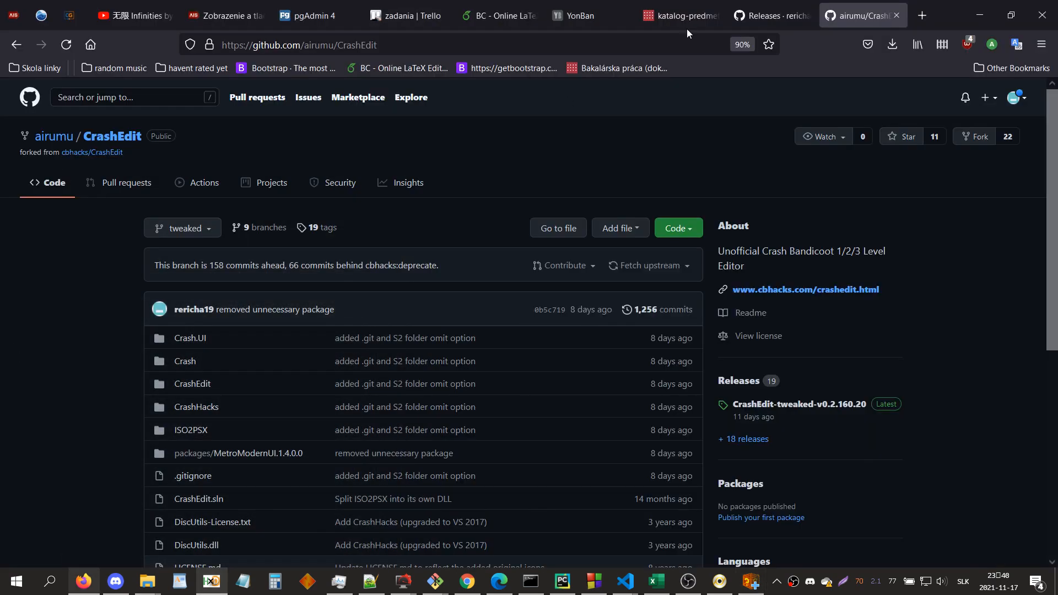
pyautogui.click(745, 8)
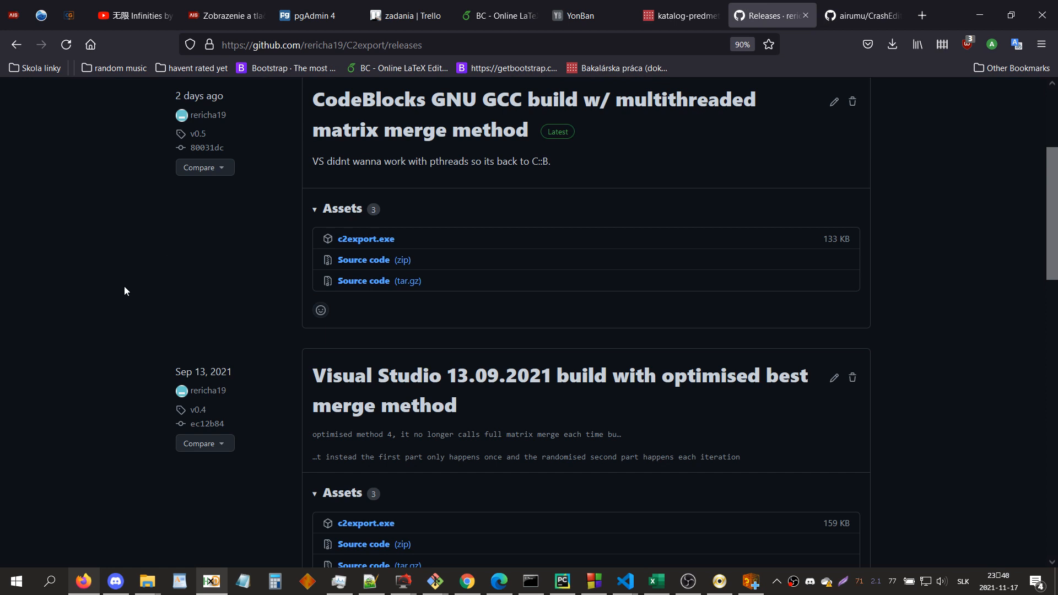
pyautogui.scroll(3, 124, 286)
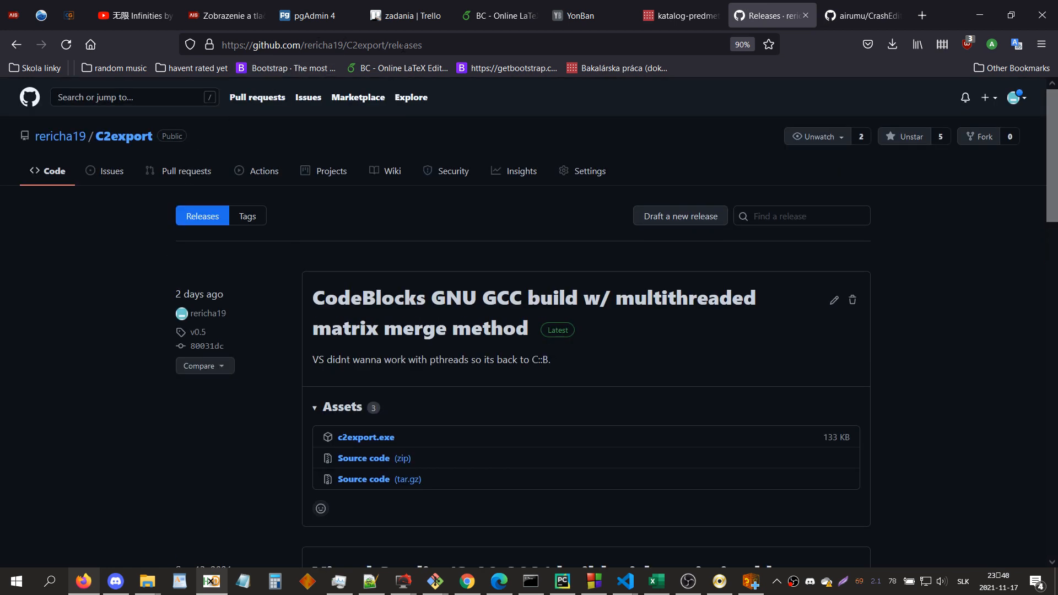
pyautogui.scroll(-5, 379, 395)
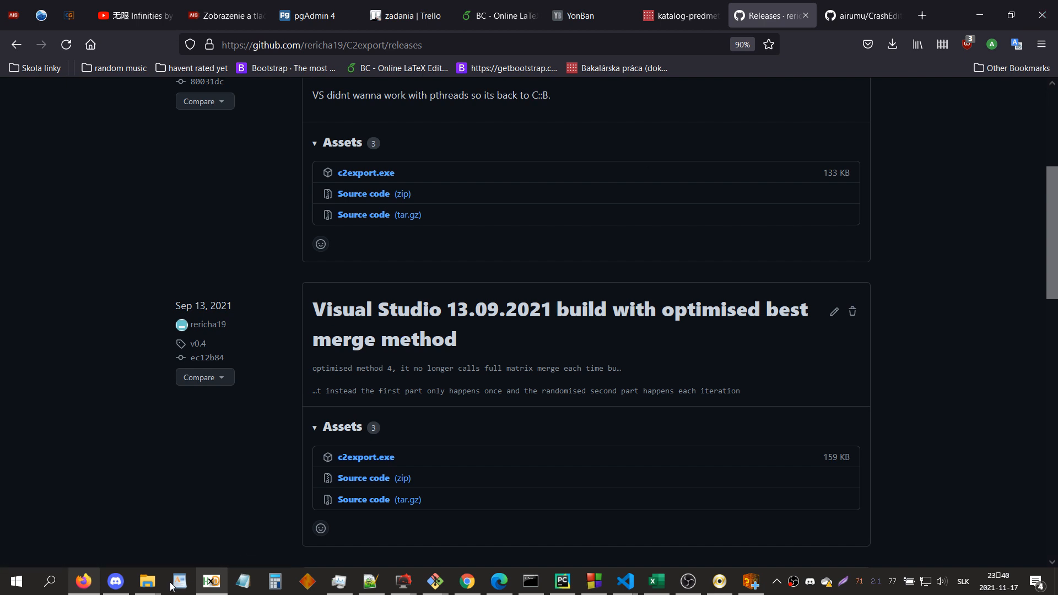
pyautogui.click(982, 9)
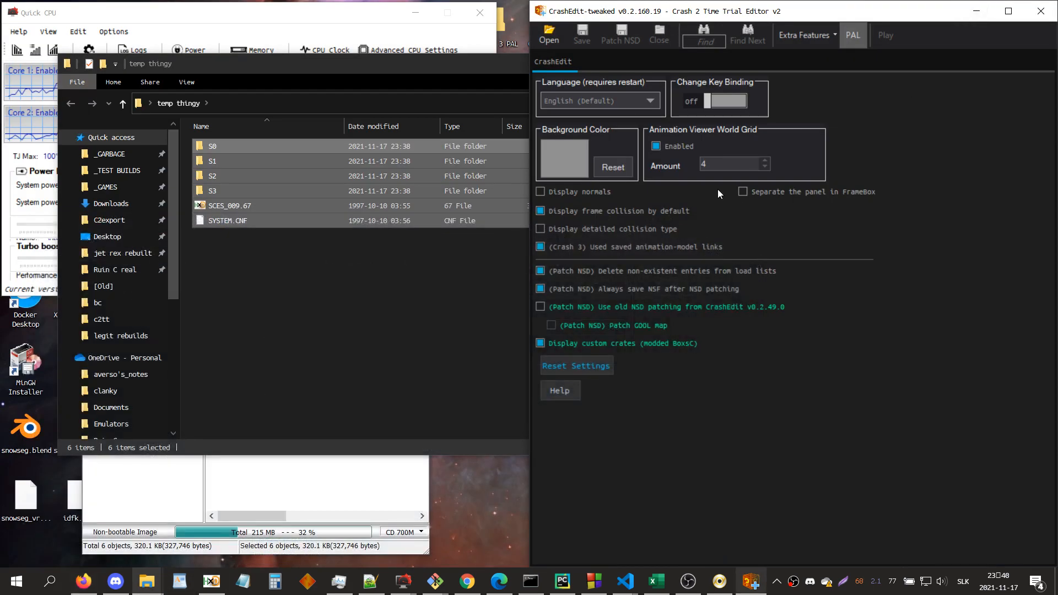
# Step: Deselect the extracted files in the temp thingy folder and close PowerISO with the Crash Bandicoot 2 [PAL].bin image
pyautogui.click(326, 306)
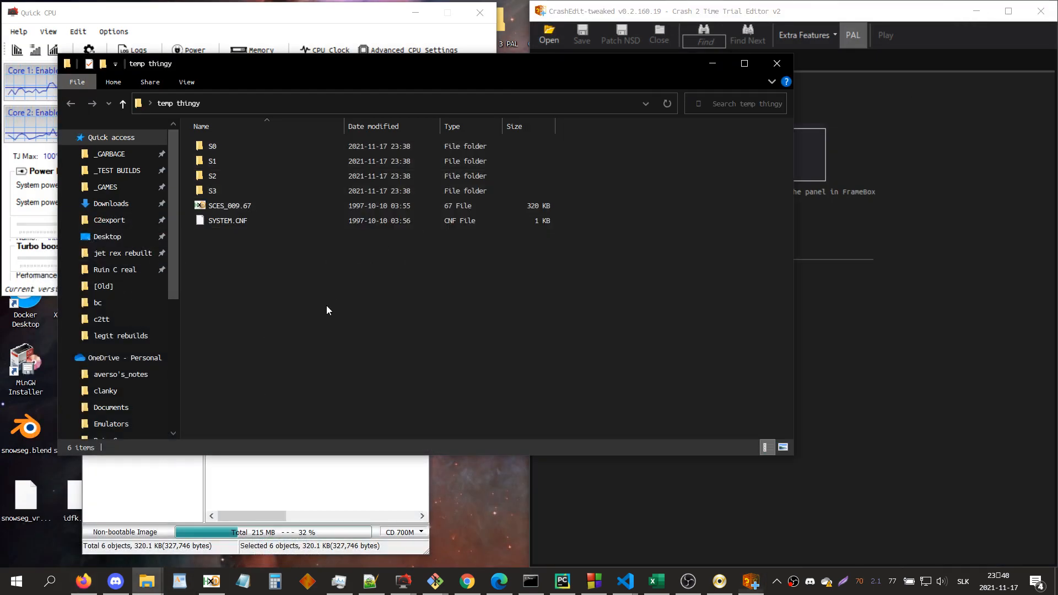
pyautogui.click(718, 587)
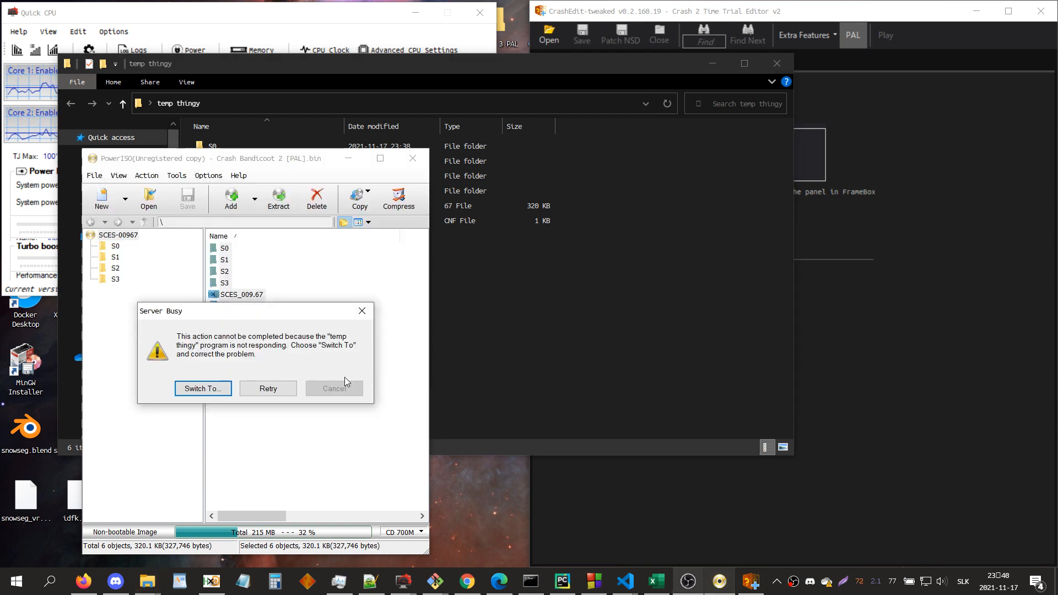
pyautogui.click(219, 390)
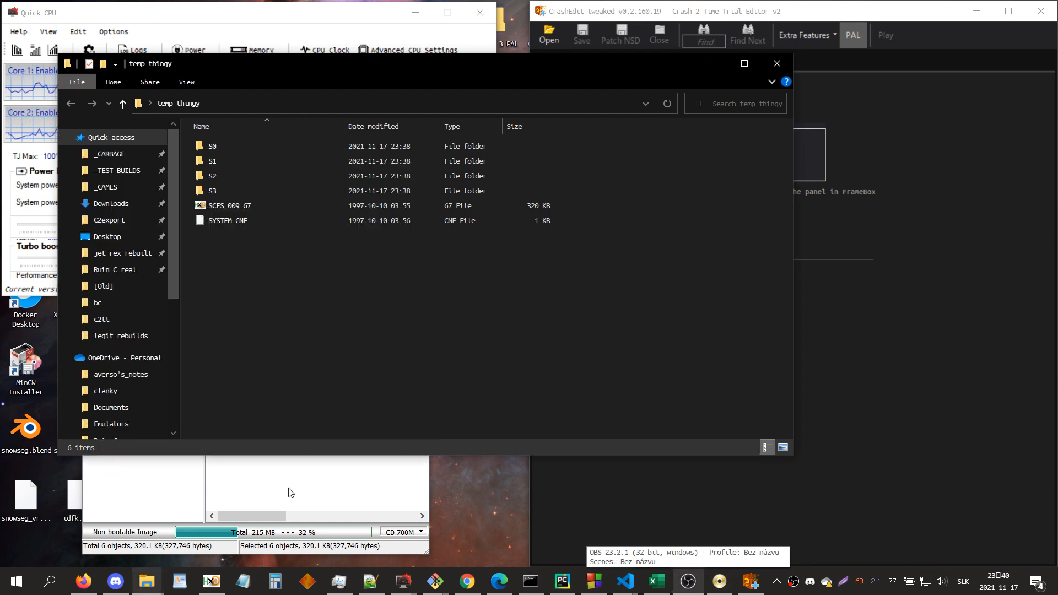
pyautogui.click(279, 512)
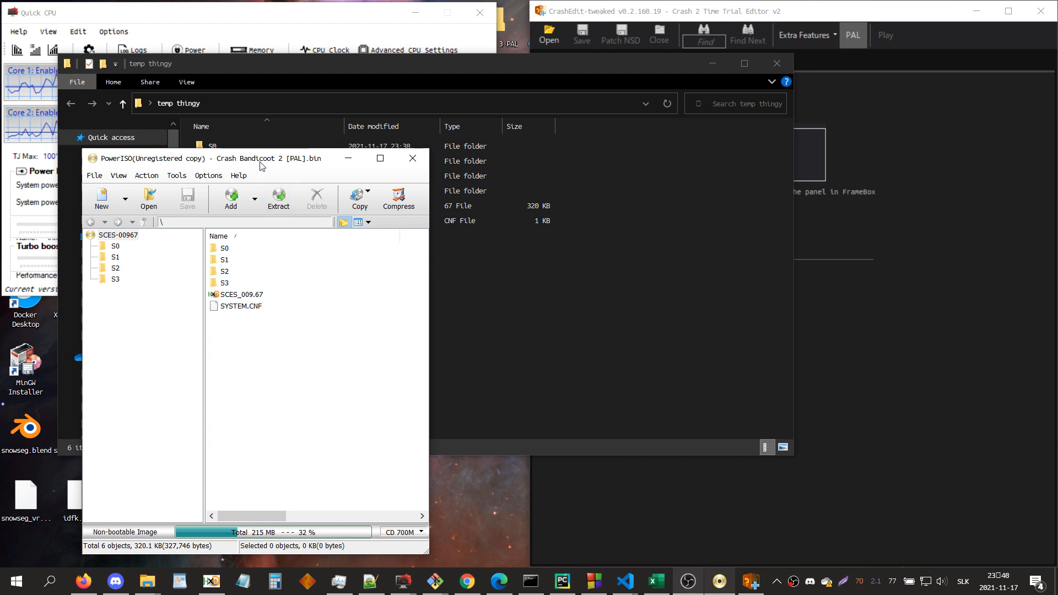
pyautogui.moveTo(263, 162); pyautogui.dragTo(307, 272)
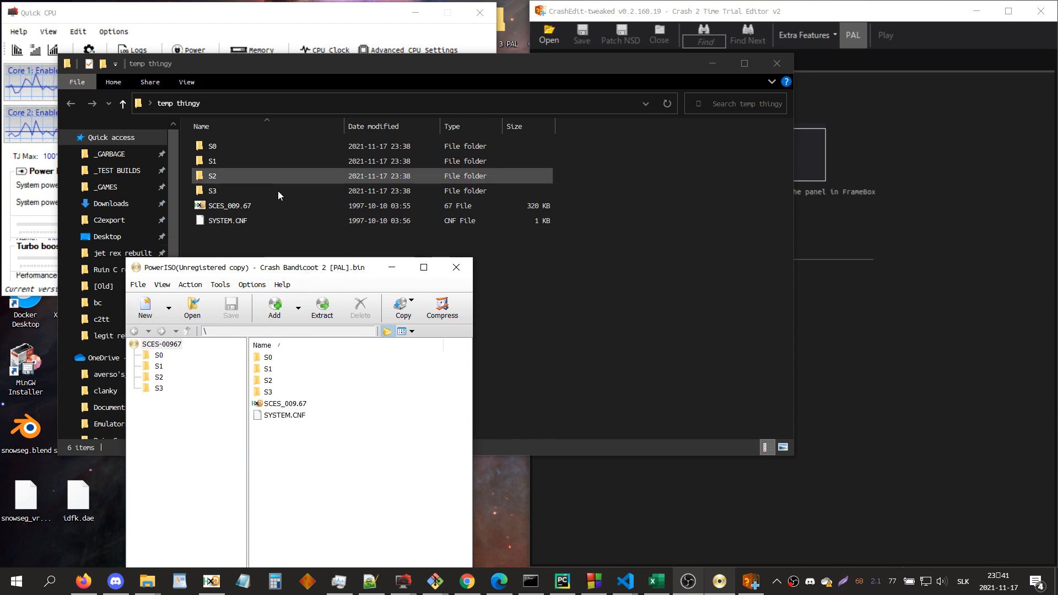
pyautogui.click(456, 268)
# Step: Switch to CrashEdit and open S000000E.NSF from the S0 folder inside Desktop's temp thingy folder
pyautogui.click(888, 323)
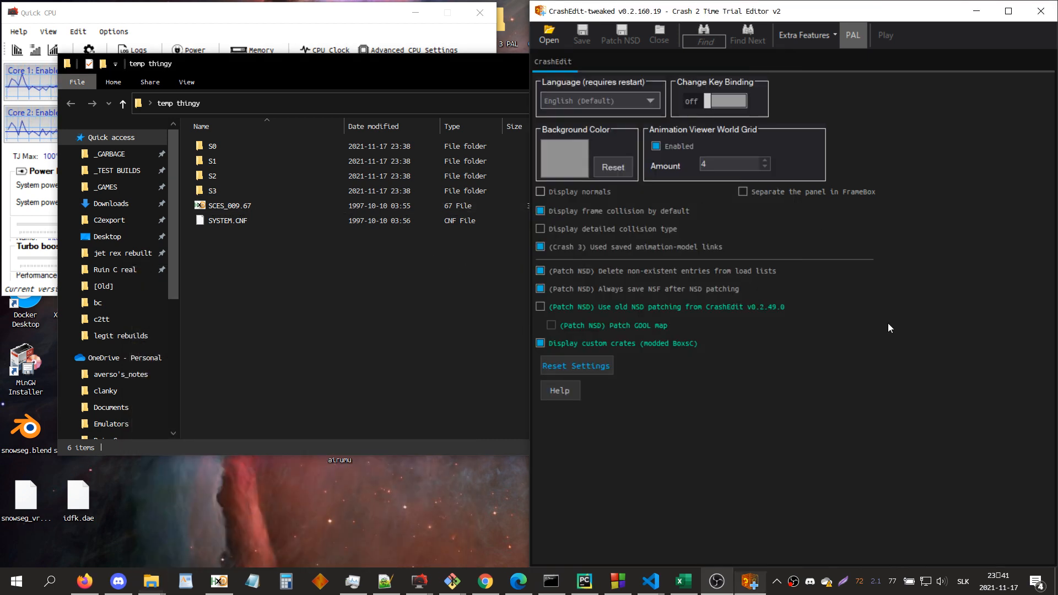
pyautogui.click(548, 37)
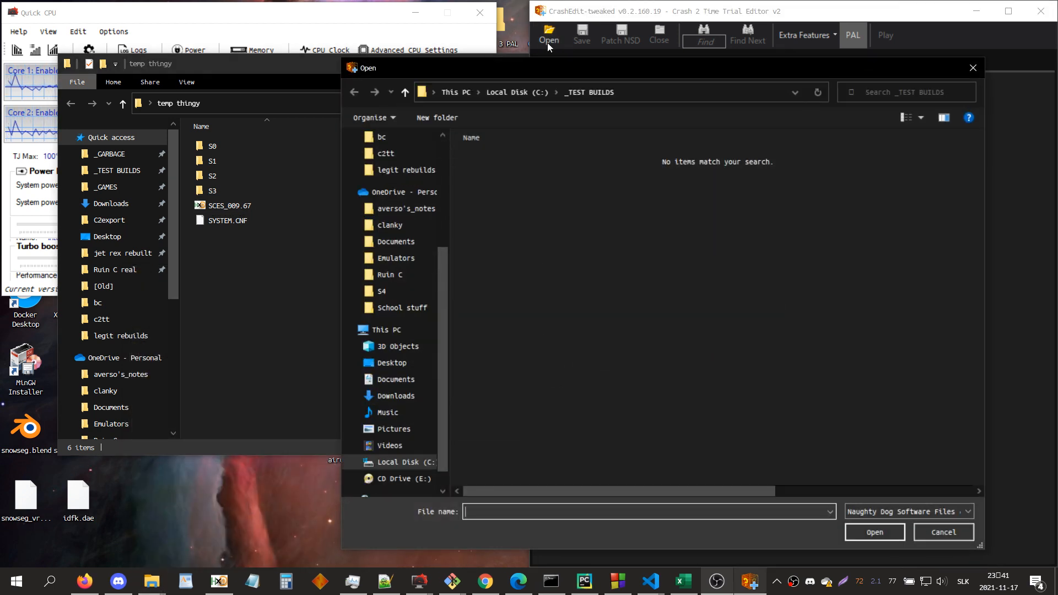
pyautogui.scroll(3, 418, 261)
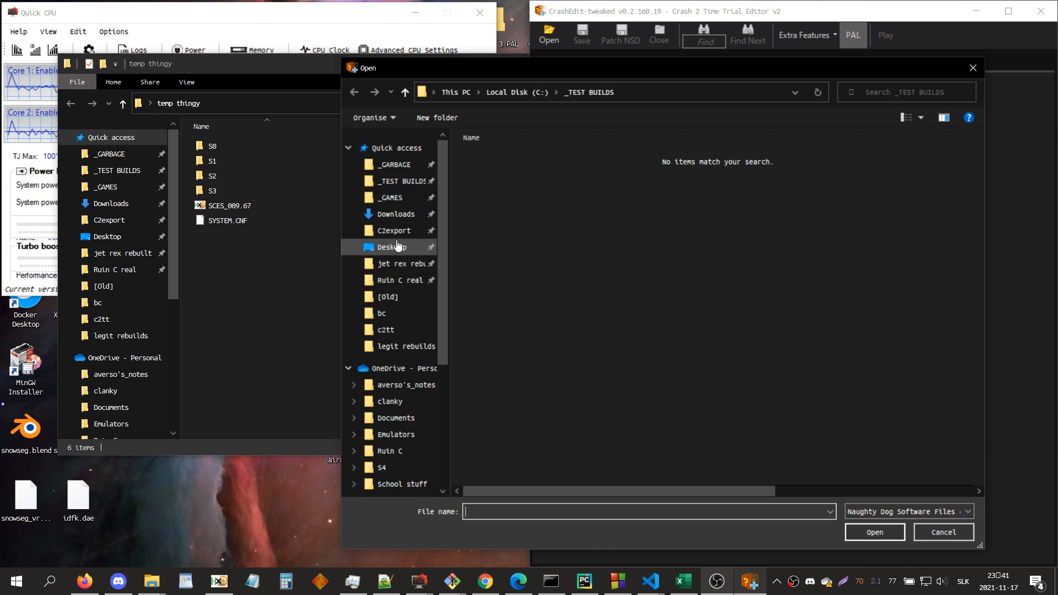
pyautogui.click(392, 246)
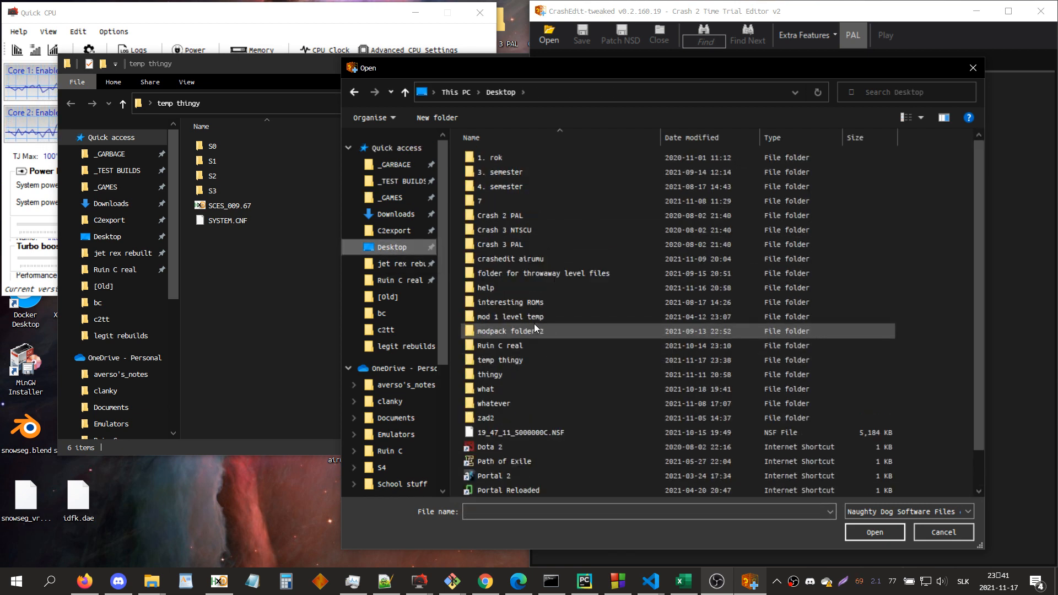
pyautogui.doubleClick(530, 364)
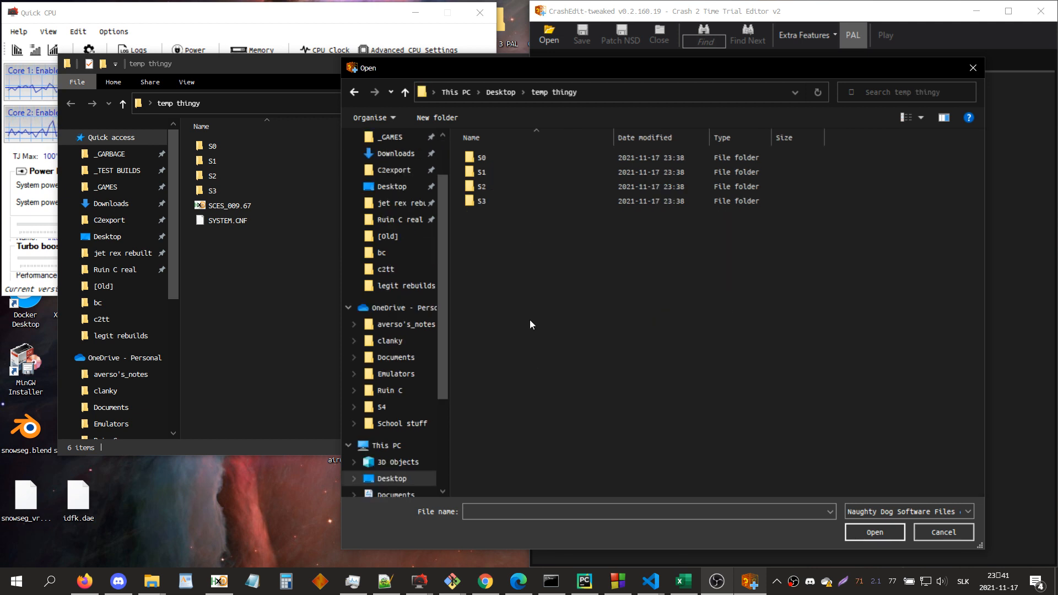
pyautogui.doubleClick(496, 163)
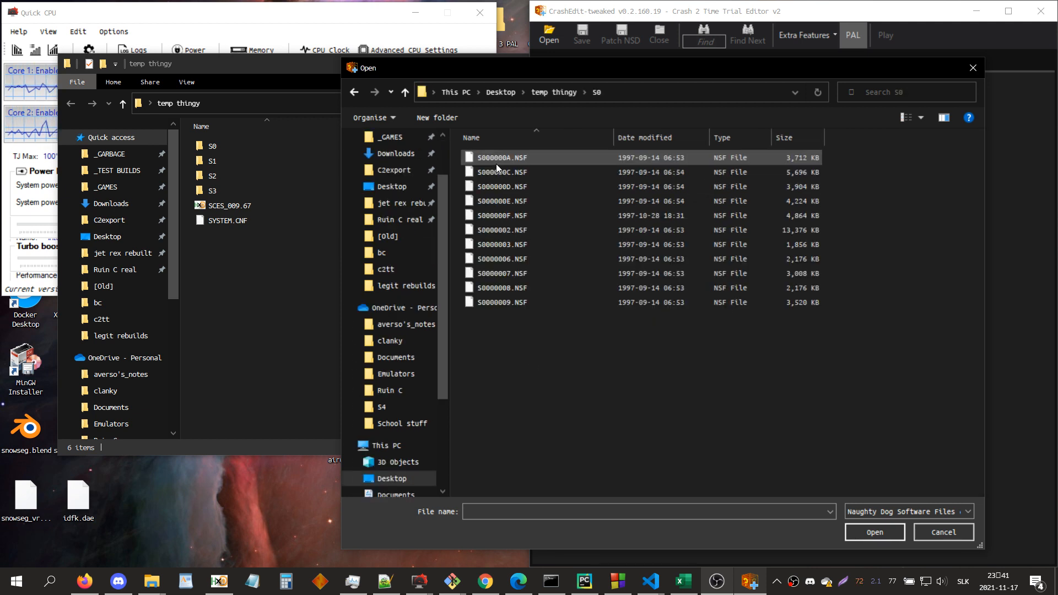
pyautogui.doubleClick(524, 201)
pyautogui.click(275, 157)
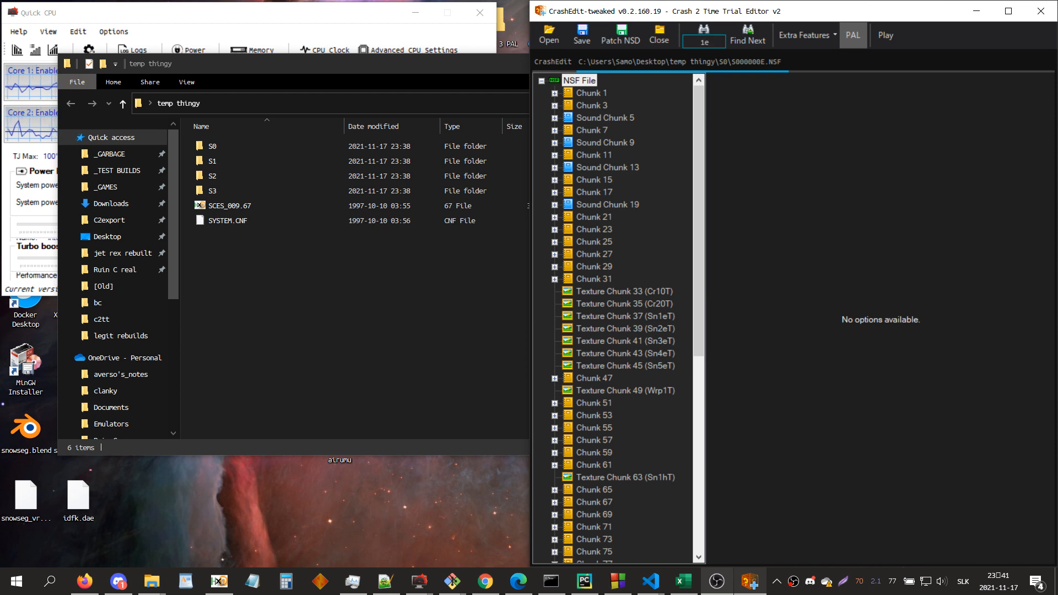
# Step: Find the zone matching 1e_ and examine it and the neighbouring zone 1d_eZ in the 3D view
pyautogui.press('Return')
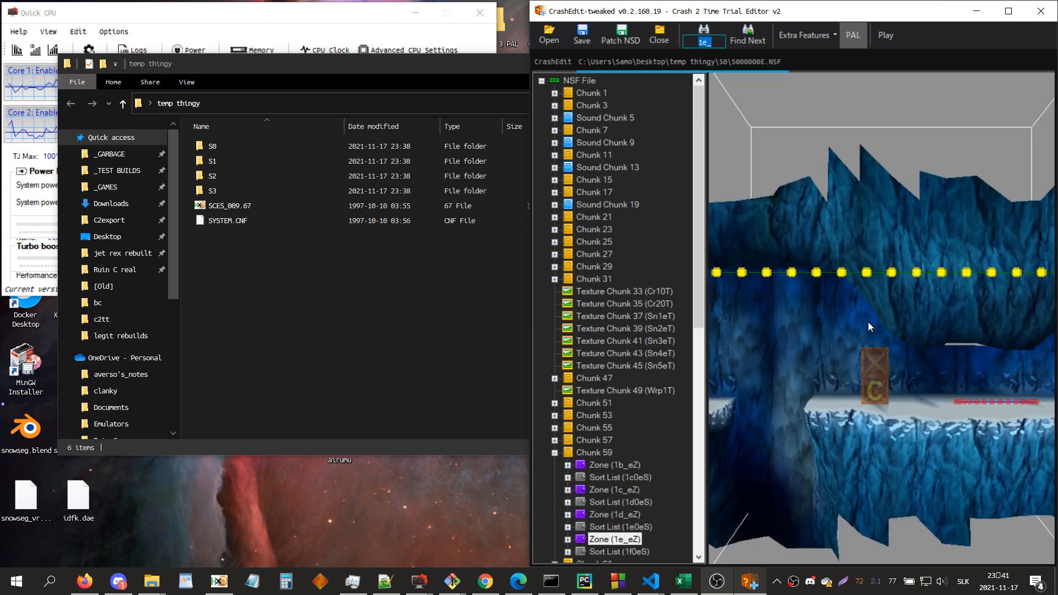
pyautogui.scroll(-5, 895, 336)
pyautogui.moveTo(898, 336); pyautogui.dragTo(885, 262)
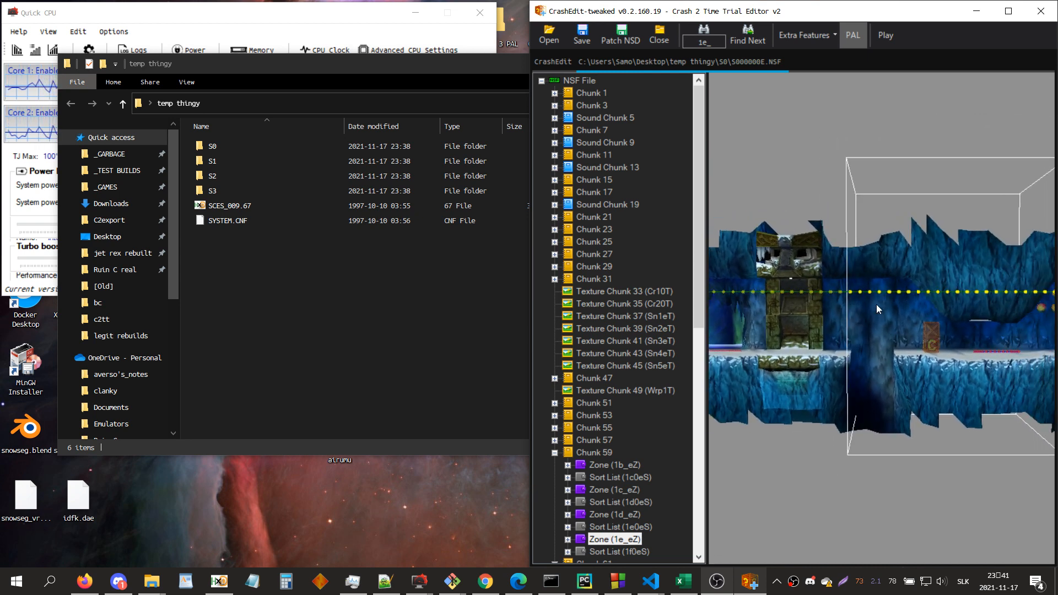
pyautogui.scroll(-3, 876, 308)
pyautogui.click(629, 515)
pyautogui.click(942, 355)
pyautogui.press('d')
pyautogui.scroll(-4, 943, 355)
pyautogui.scroll(1, 942, 355)
pyautogui.scroll(1, 942, 355)
# Step: Search the level's entries for xa_
pyautogui.hotkey('ctrl', 'f')
pyautogui.write('xa_')
pyautogui.press('Return')
# Step: Search for ta_ and examine the matching zone's scenery and camera path in the 3D view
pyautogui.press('Return')
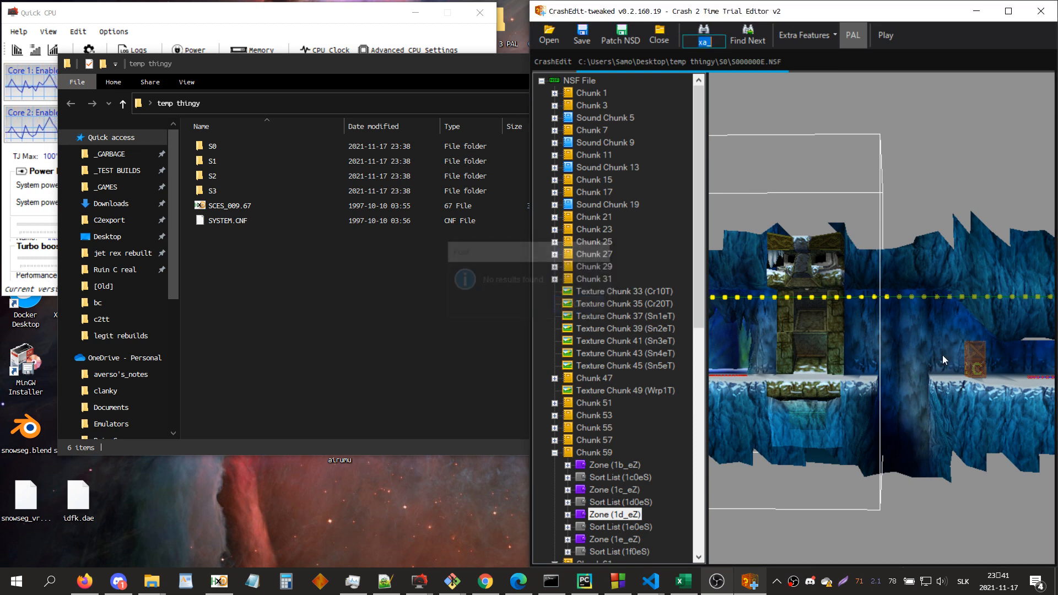
pyautogui.write('ta_')
pyautogui.press('Return')
pyautogui.moveTo(943, 355)
pyautogui.mouseDown()
pyautogui.moveTo(930, 362)
pyautogui.moveTo(941, 357)
pyautogui.mouseUp()
pyautogui.scroll(-3, 931, 361)
pyautogui.scroll(1, 941, 359)
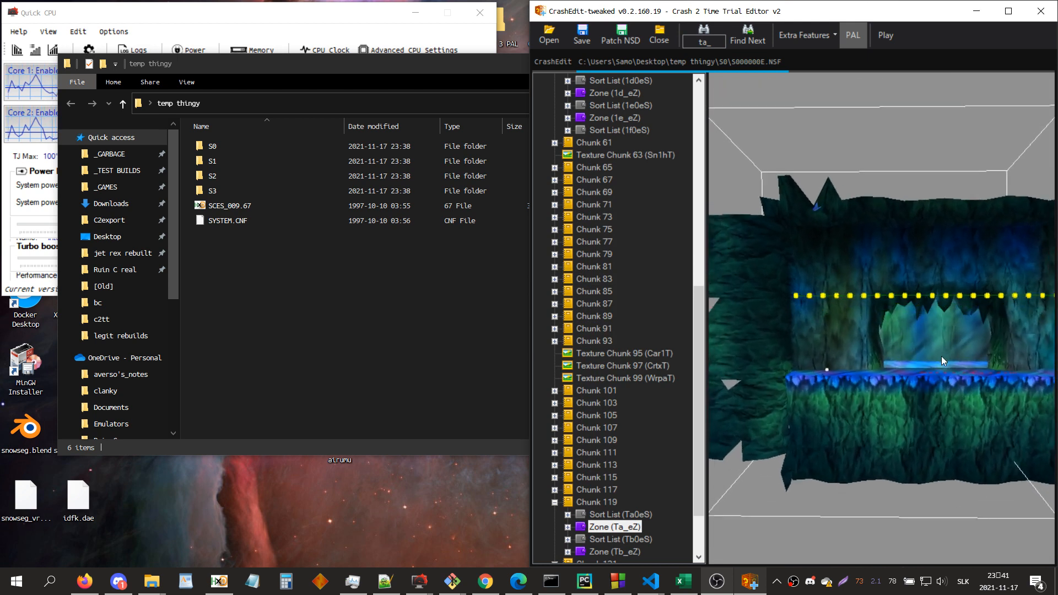
pyautogui.scroll(-4, 941, 360)
pyautogui.scroll(5, 939, 360)
pyautogui.scroll(-4, 934, 361)
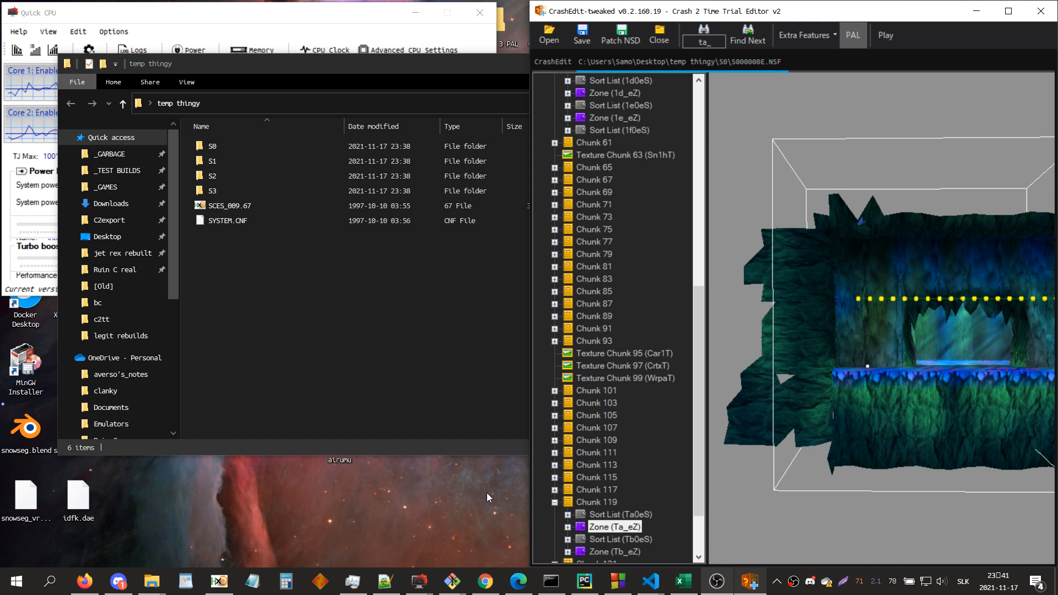
# Step: Launch the level in the PCSX-HDBG emulator, try moving and jumping, and close the emulator
pyautogui.click(892, 41)
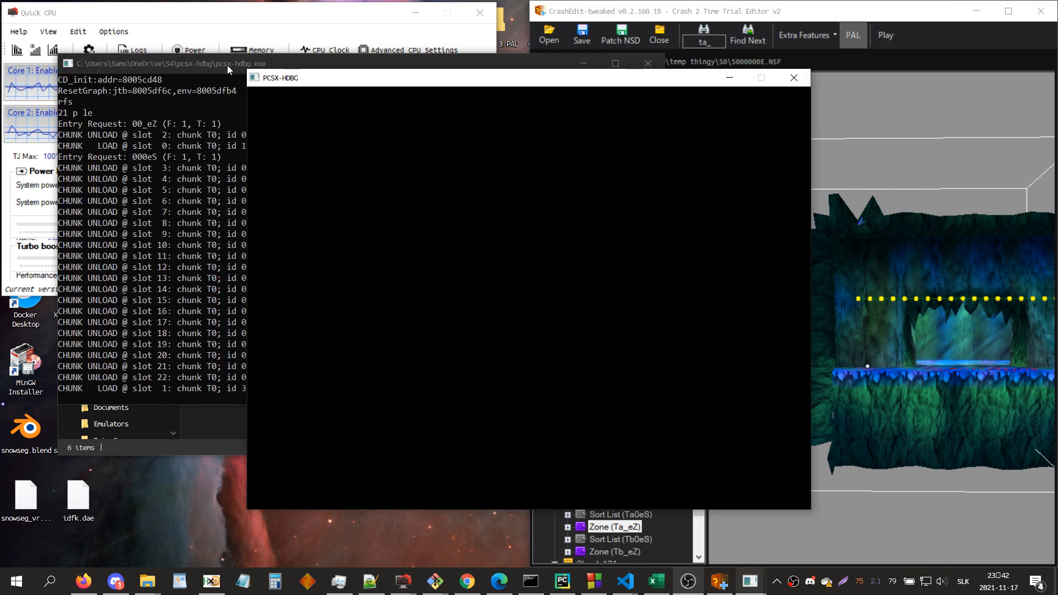
pyautogui.moveTo(326, 77); pyautogui.dragTo(372, 109)
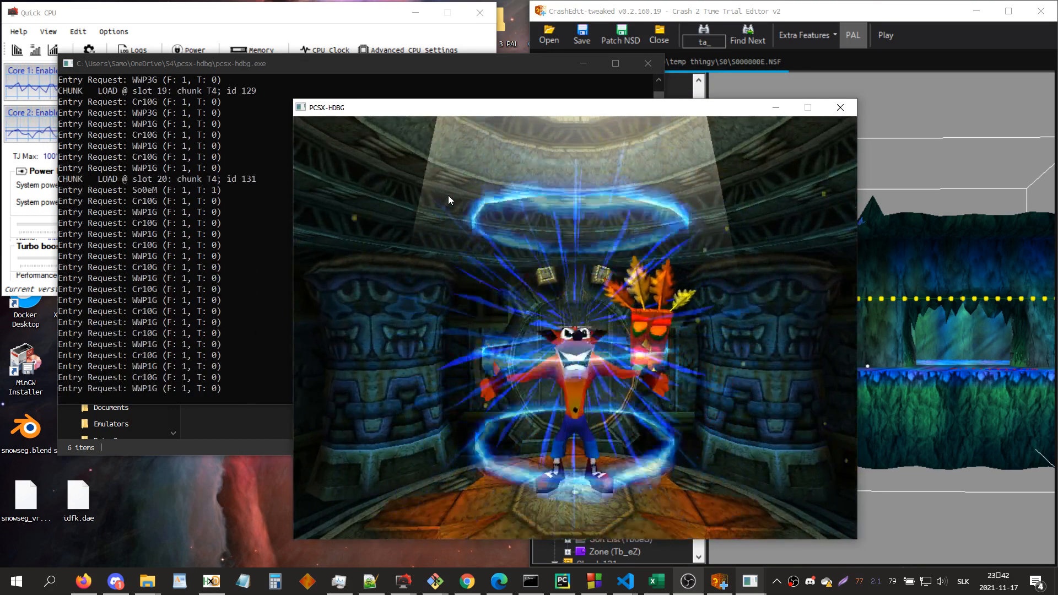
pyautogui.press('Up')
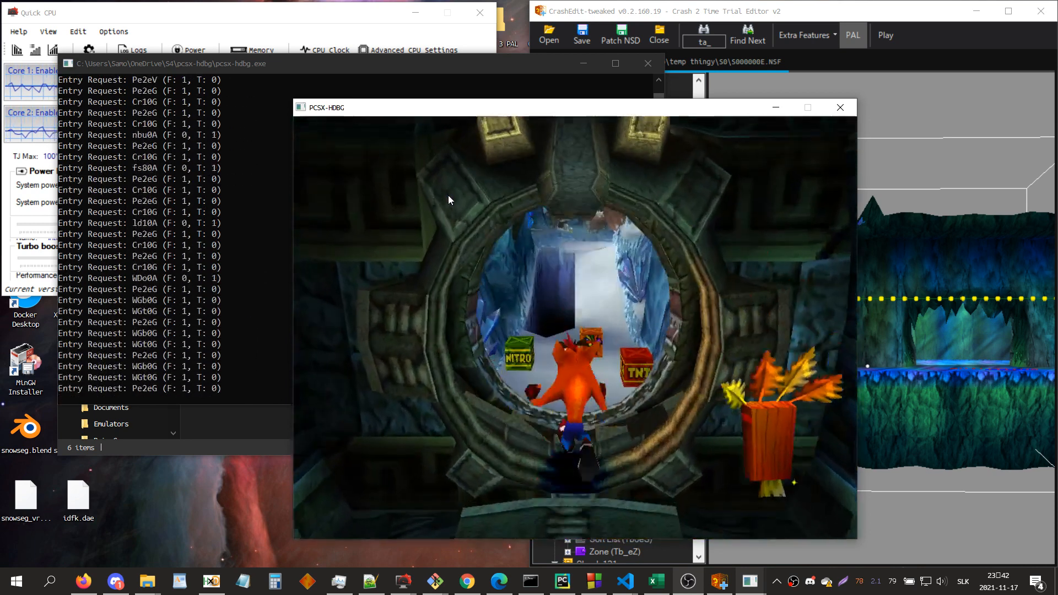
pyautogui.press('Down')
pyautogui.press('x')
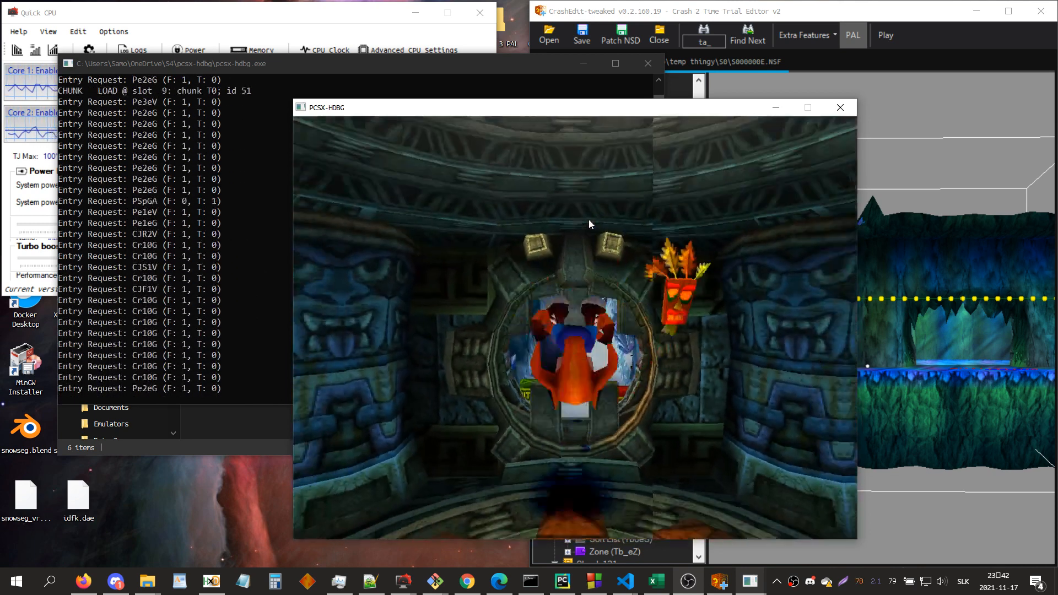
pyautogui.click(835, 108)
# Step: Switch to the CE airumu c2 tt folder window, go up to S4 and select the pcsx-hdbg folder
pyautogui.moveTo(156, 577)
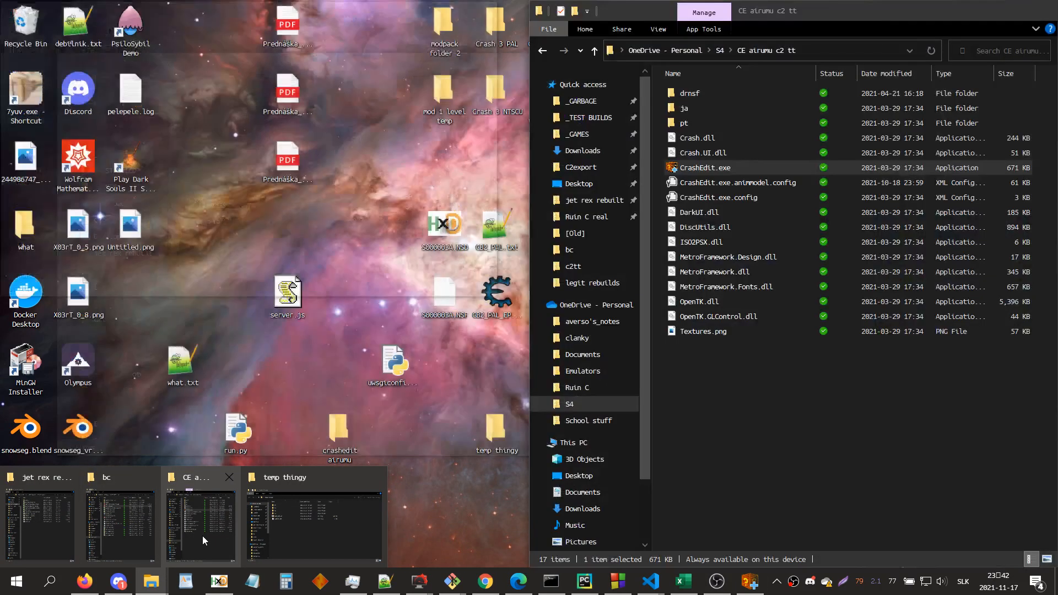
pyautogui.click(203, 536)
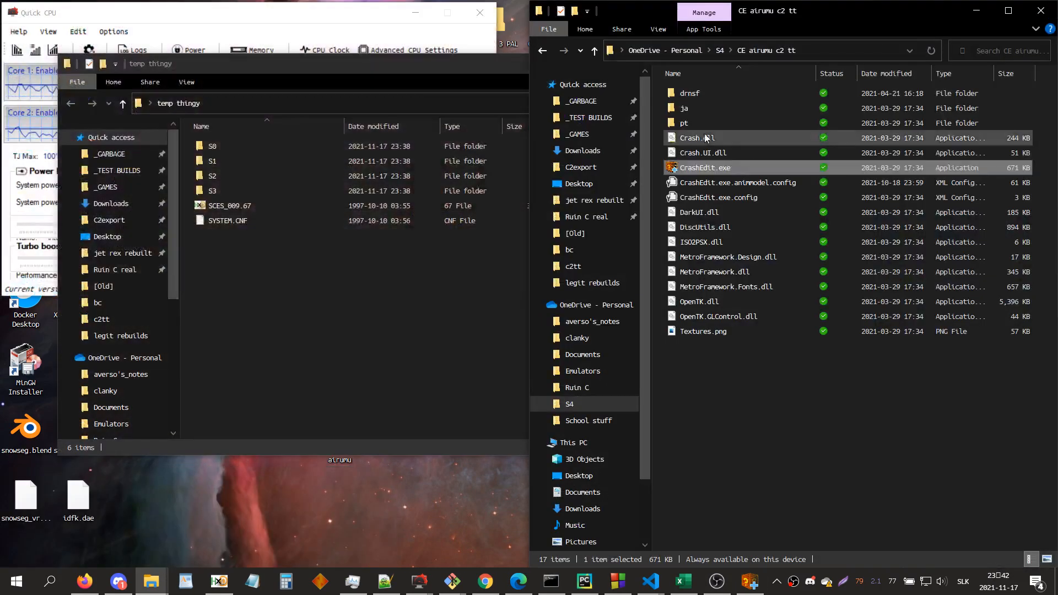
pyautogui.click(718, 50)
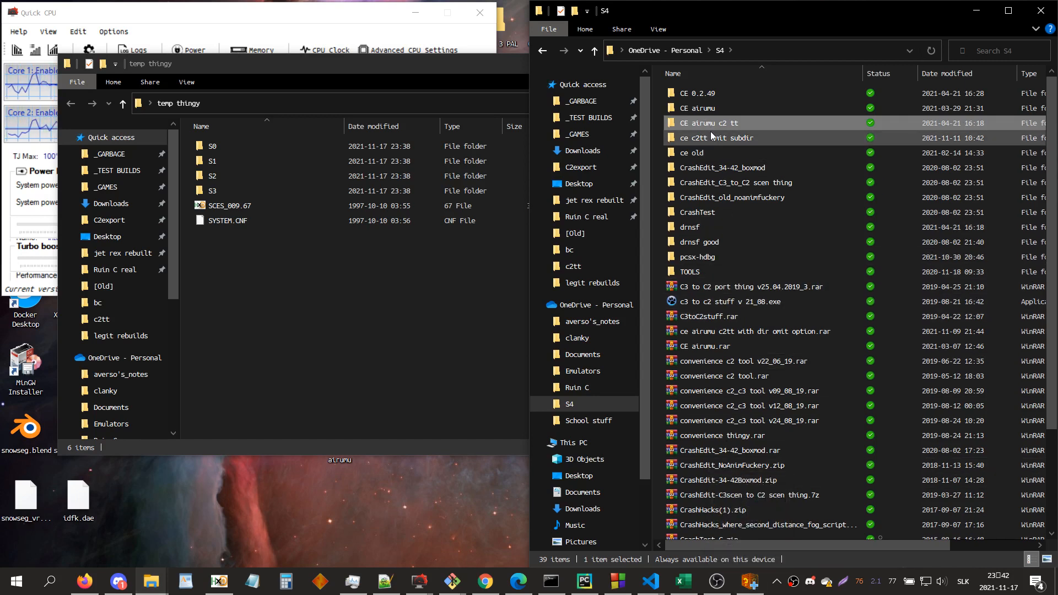
pyautogui.click(706, 258)
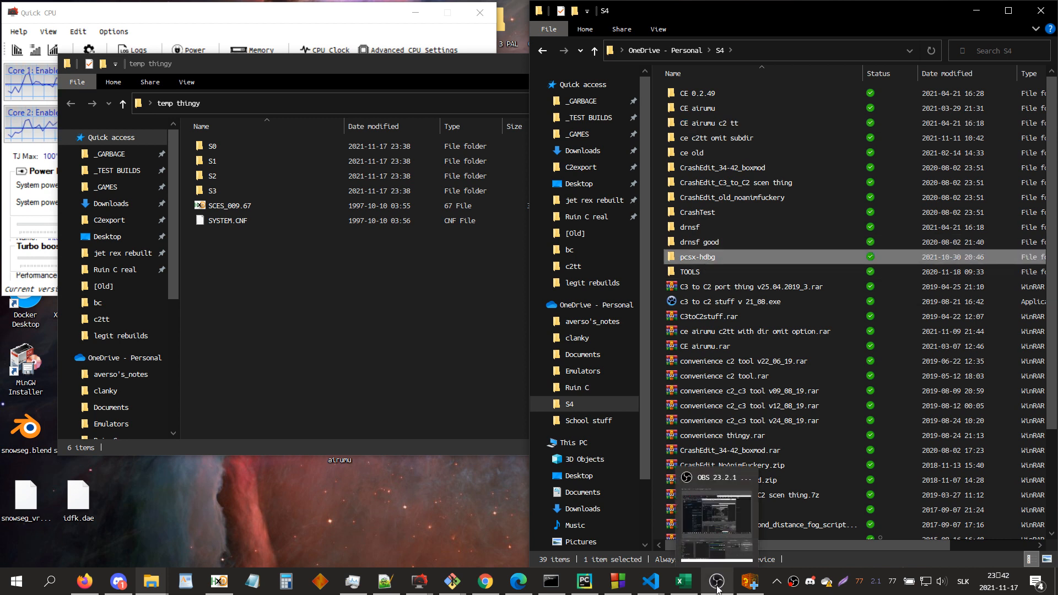
pyautogui.moveTo(154, 577)
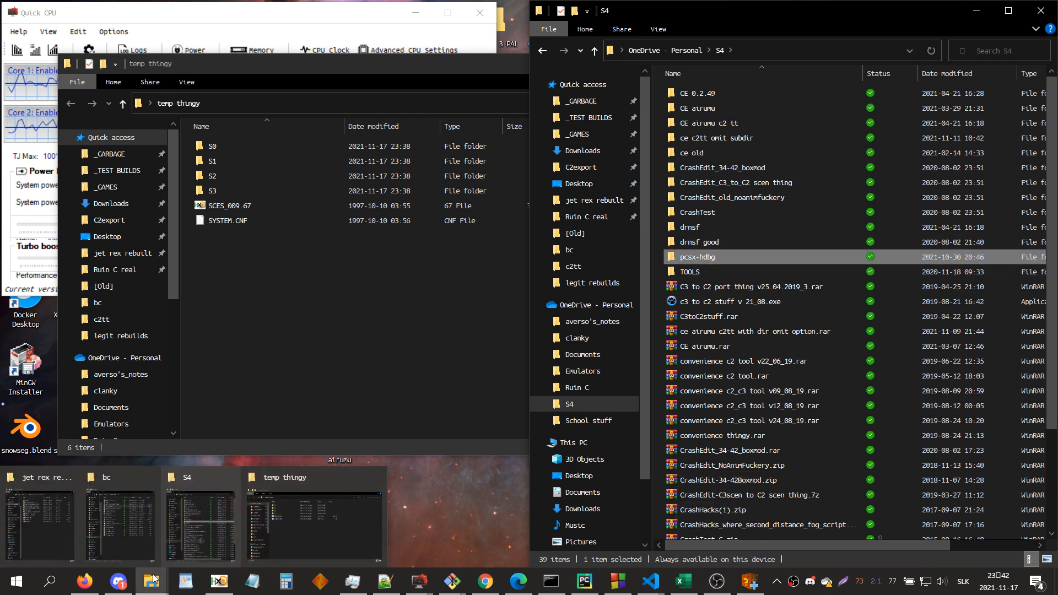
# Step: Switch to HxD and open S000000E.NSD from the S0 folder of temp thingy on the desktop
pyautogui.click(219, 581)
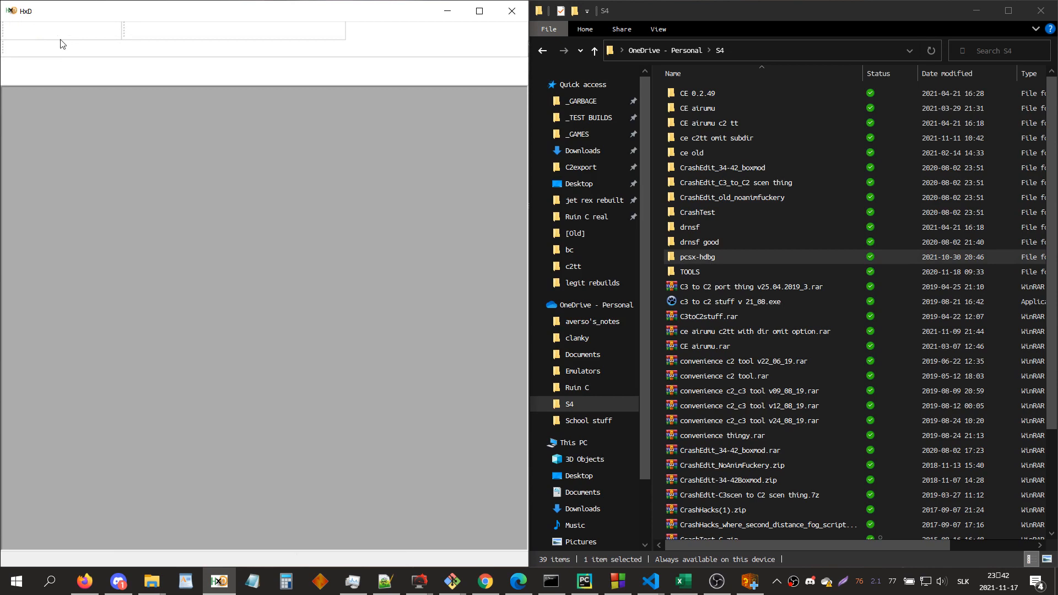
pyautogui.click(29, 31)
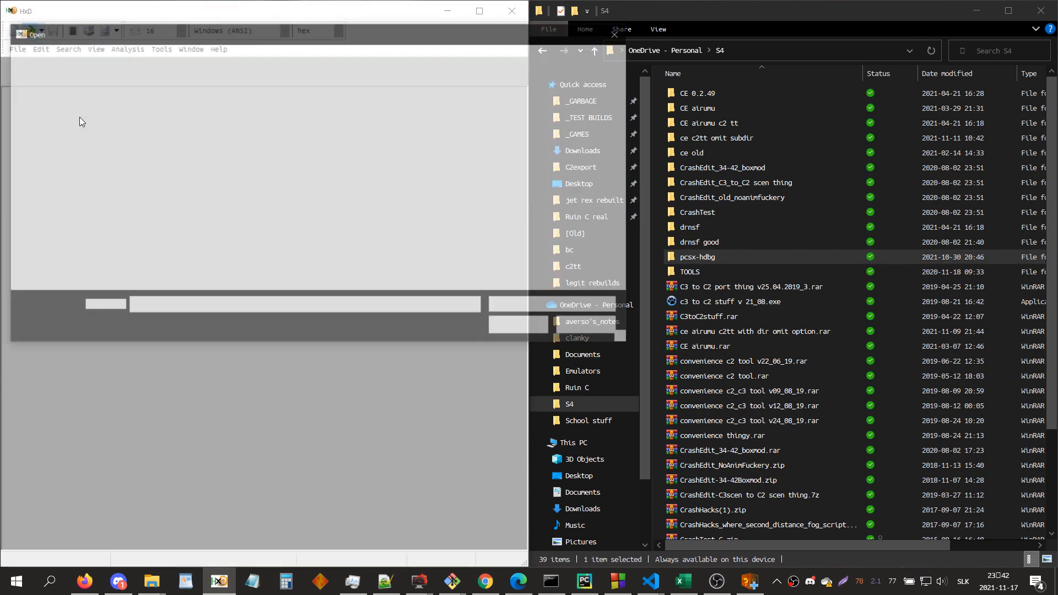
pyautogui.scroll(7, 66, 213)
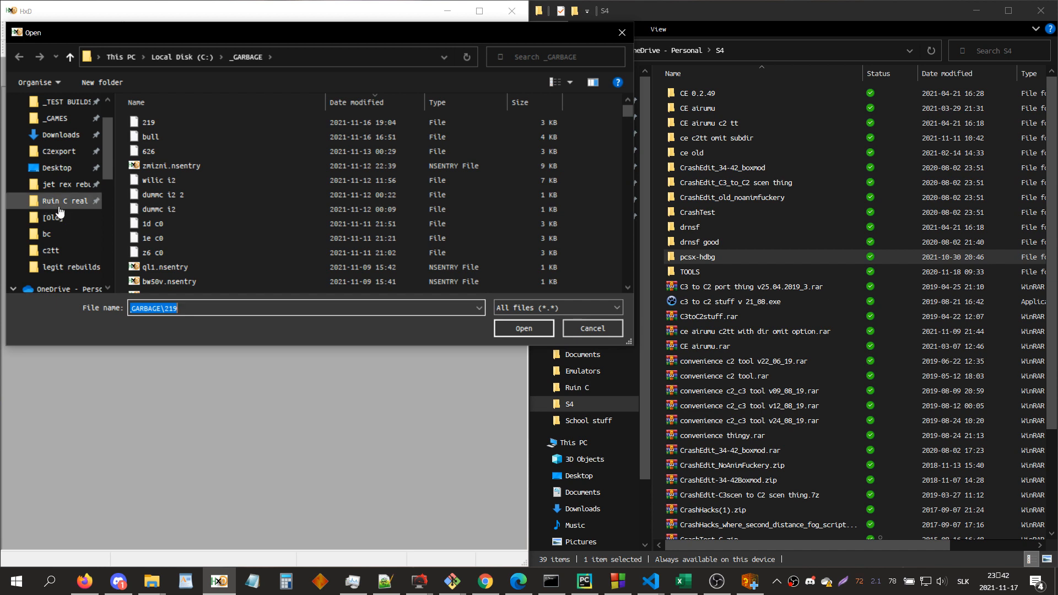
pyautogui.scroll(1, 64, 201)
pyautogui.click(57, 212)
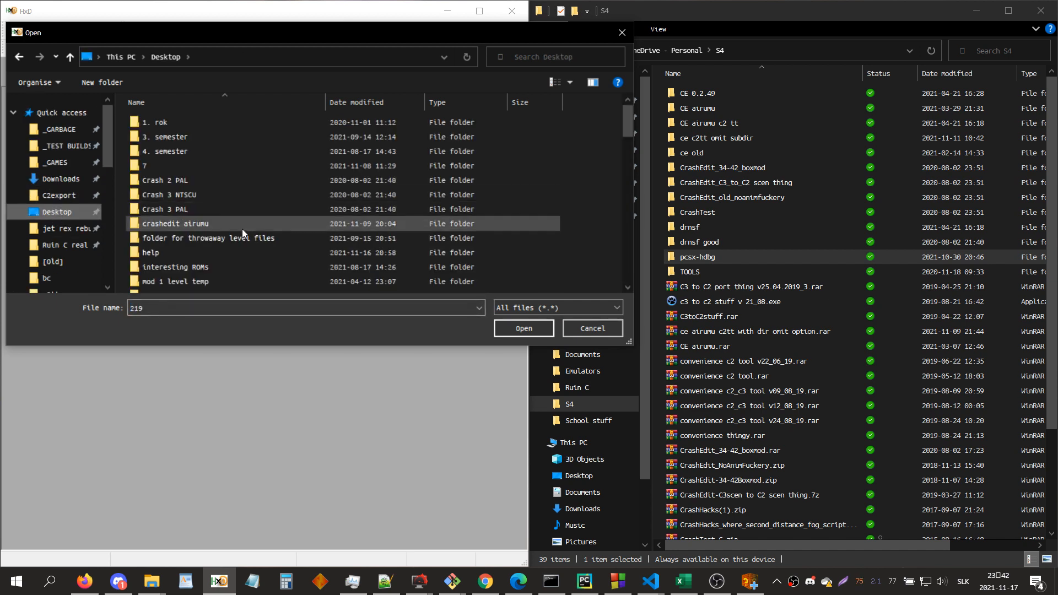
pyautogui.scroll(-3, 243, 229)
pyautogui.doubleClick(184, 199)
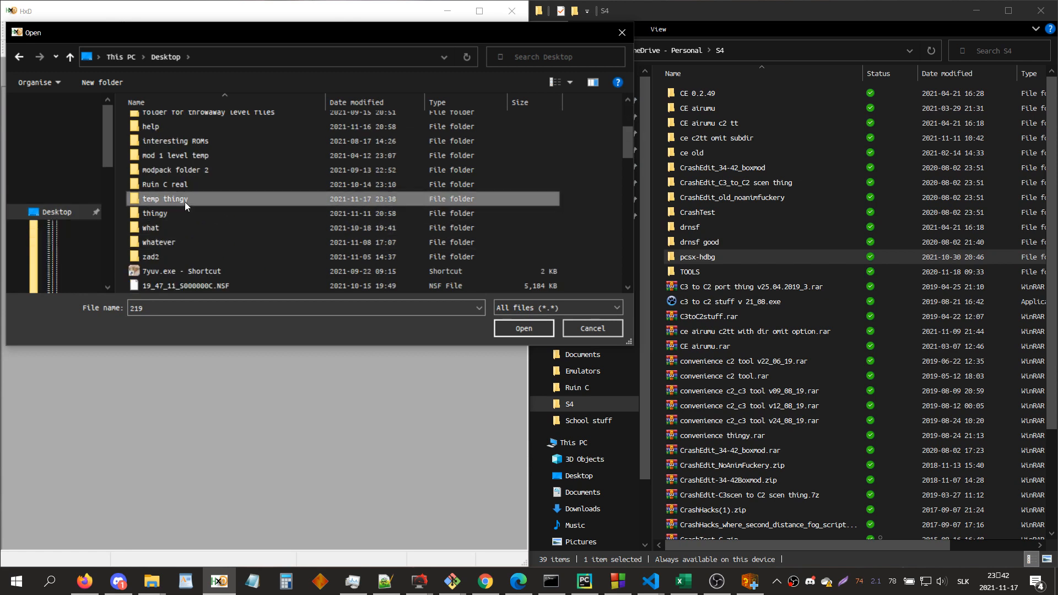
pyautogui.doubleClick(156, 125)
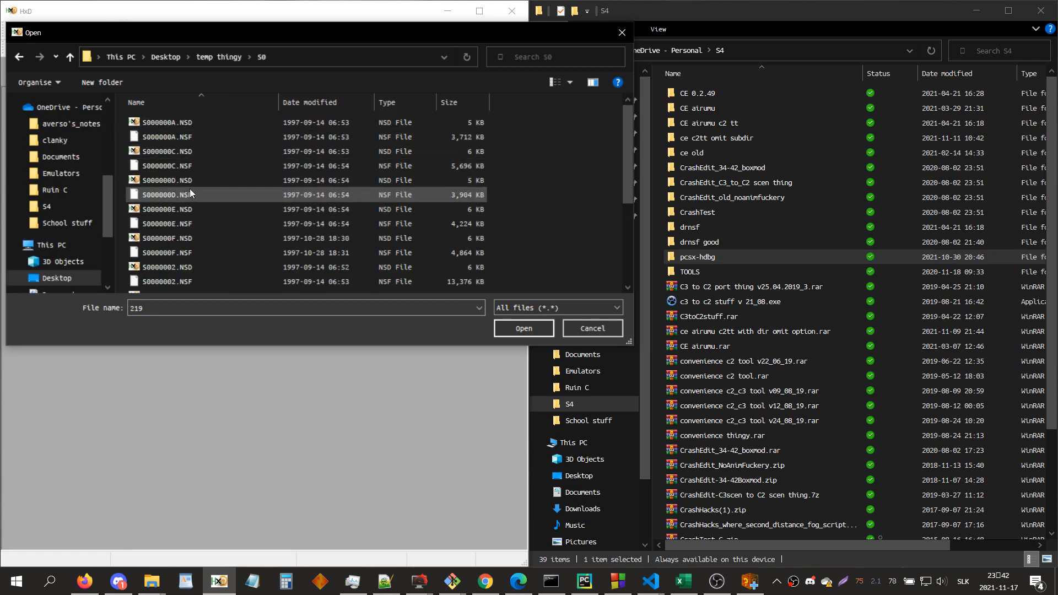
pyautogui.doubleClick(196, 209)
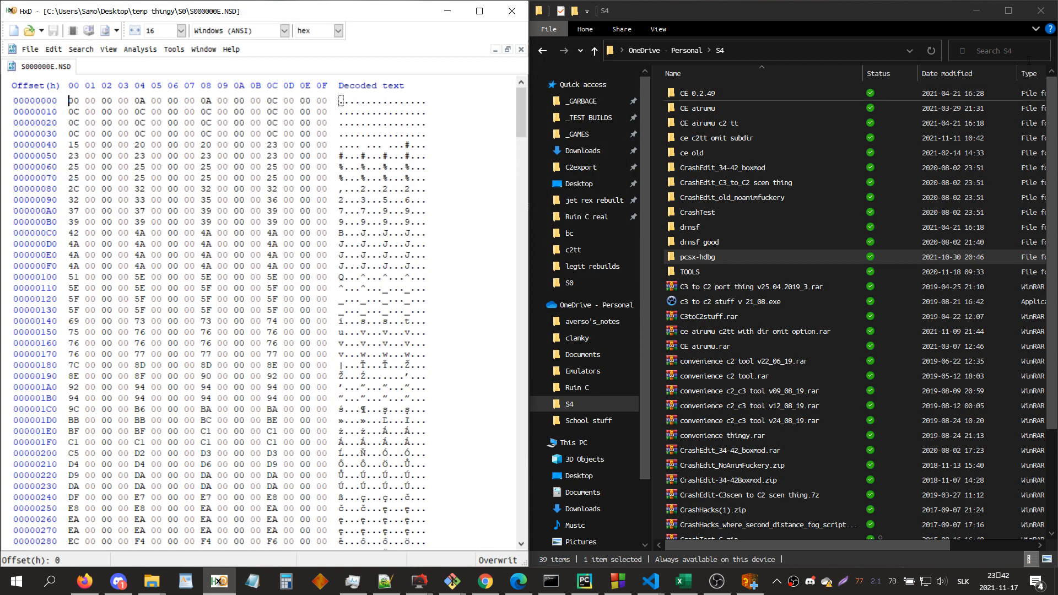
# Step: Switch to CrashEdit, search the level's entries for 1b_ and examine the whole zone in the 3D view
pyautogui.click(976, 10)
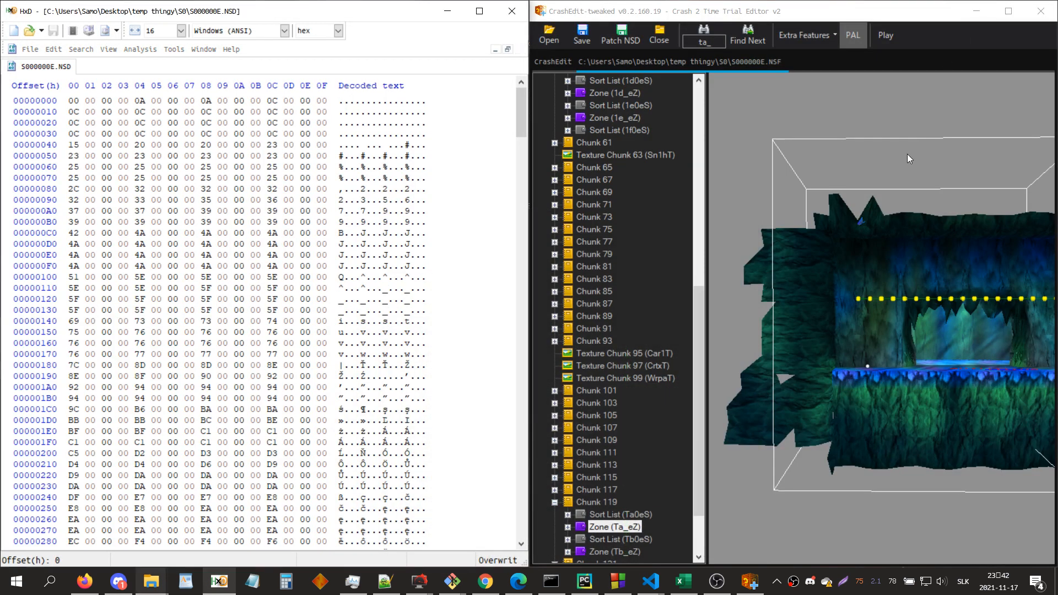
pyautogui.click(881, 218)
pyautogui.hotkey('ctrl', 'f')
pyautogui.write('1b_')
pyautogui.press('Return')
pyautogui.click(881, 219)
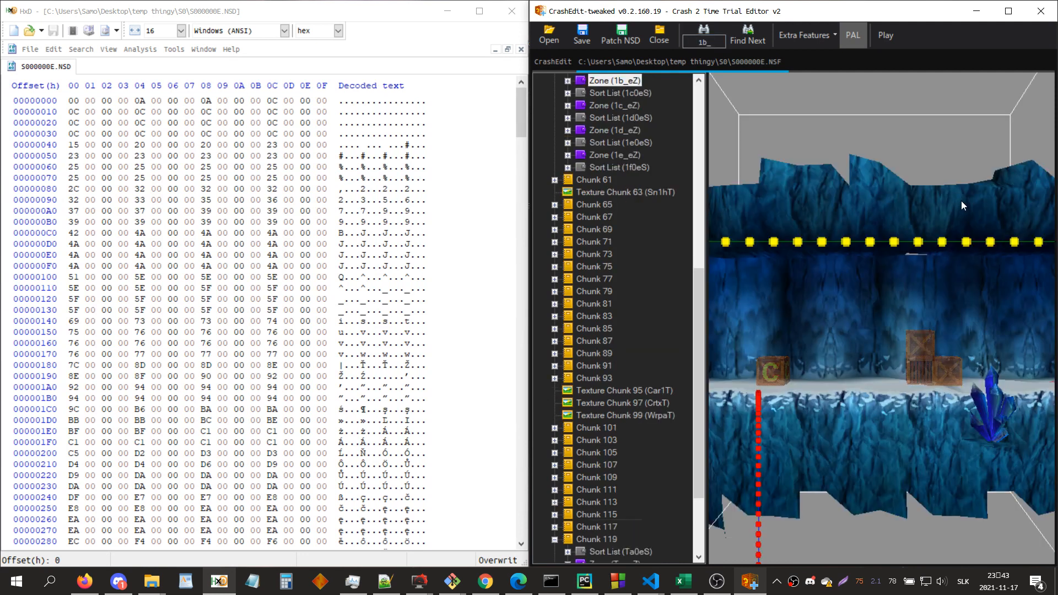
pyautogui.scroll(-5, 932, 247)
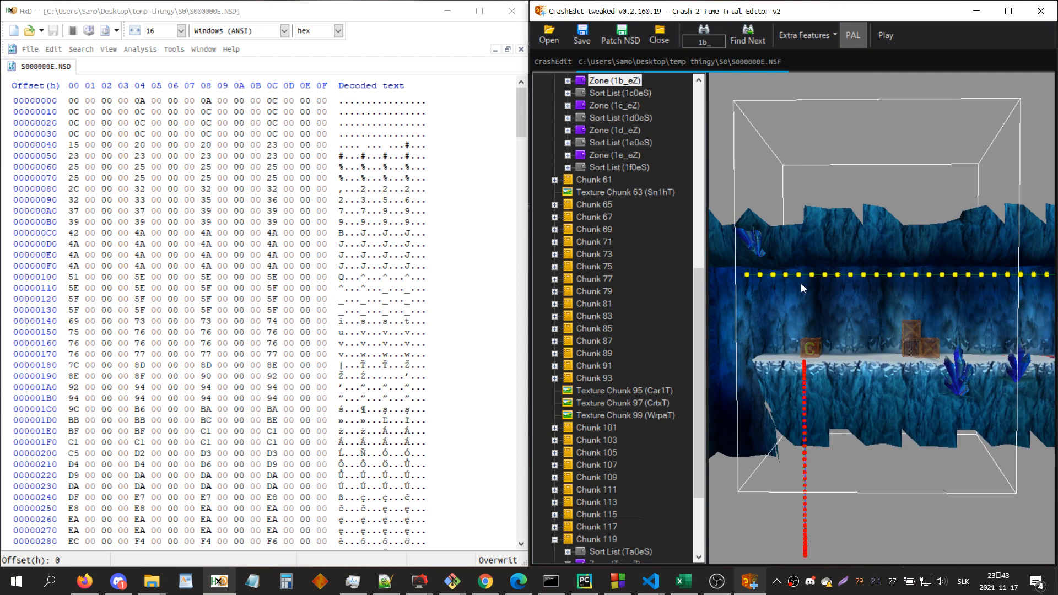
# Step: Go to the spawn data at the end of the NSD and inspect the header bytes in Zone 1b_eZ's first item
pyautogui.moveTo(520, 123); pyautogui.dragTo(508, 468)
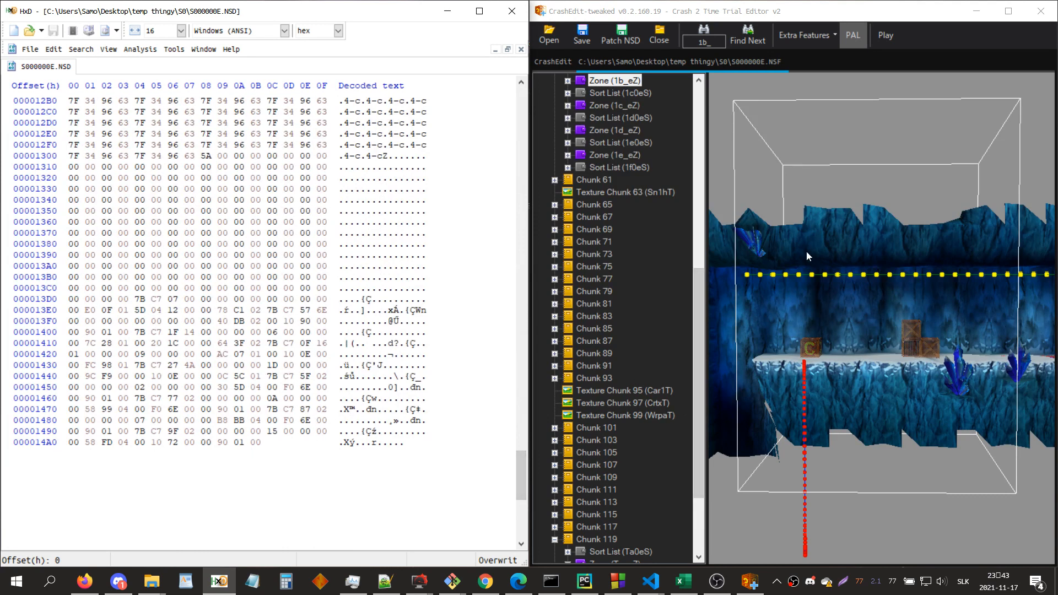
pyautogui.doubleClick(616, 84)
pyautogui.click(609, 93)
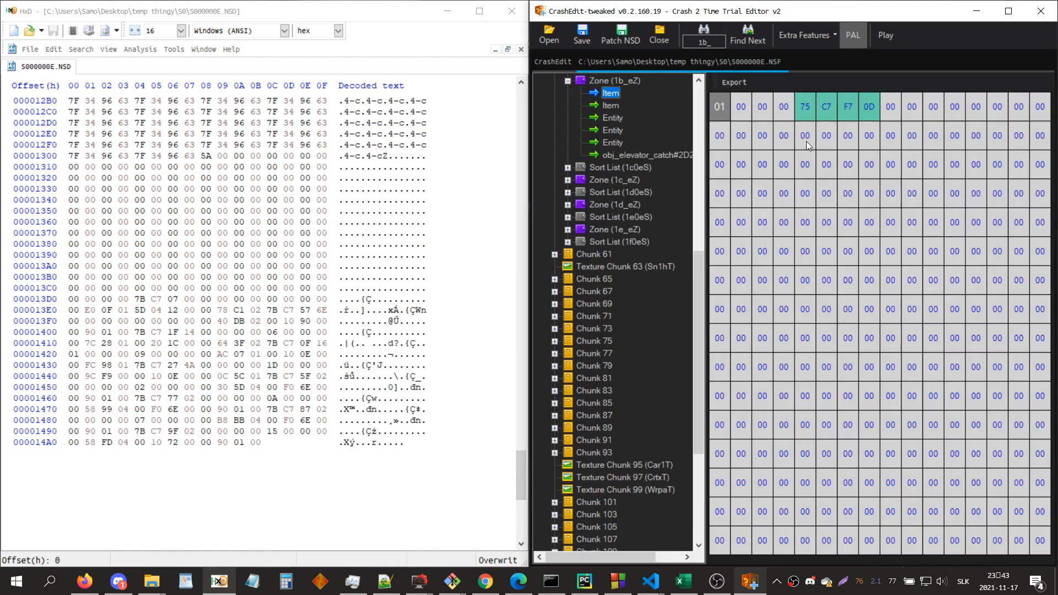
pyautogui.press('pagedown')
pyautogui.press('pagedown')
pyautogui.press('space')
pyautogui.press('space')
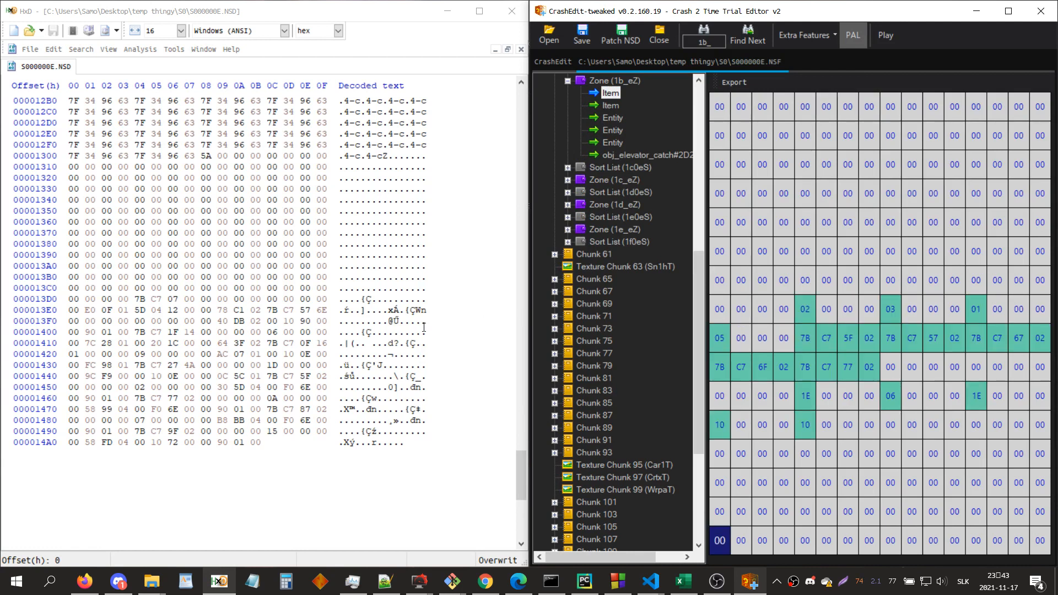
# Step: Search the entire NSD in HxD for the hex values 7b c7 5f 02
pyautogui.click(422, 332)
pyautogui.hotkey('ctrl', 'f')
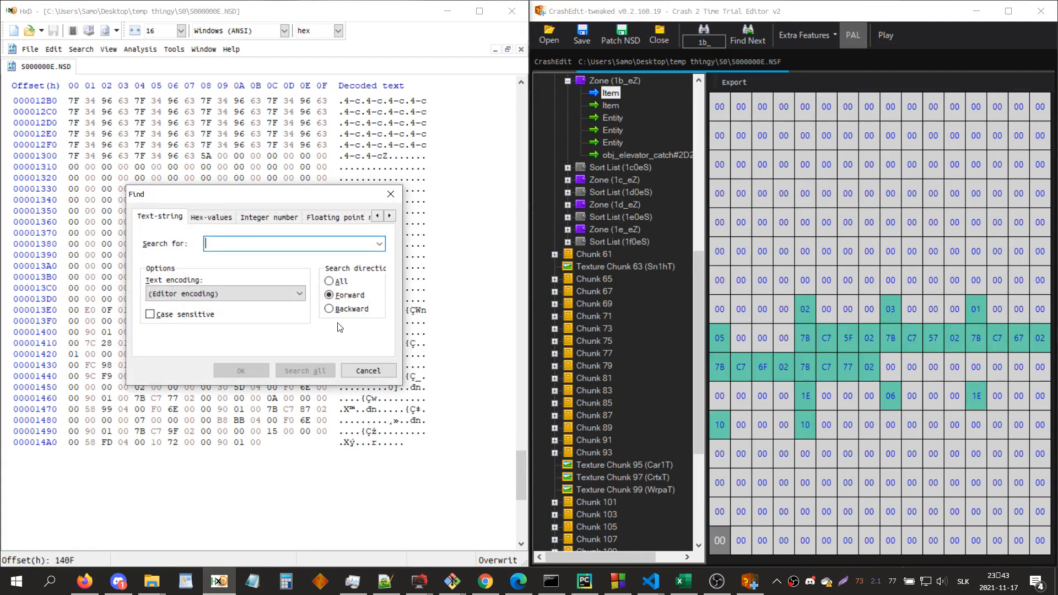
pyautogui.click(211, 217)
pyautogui.write('7b c7 5f 02')
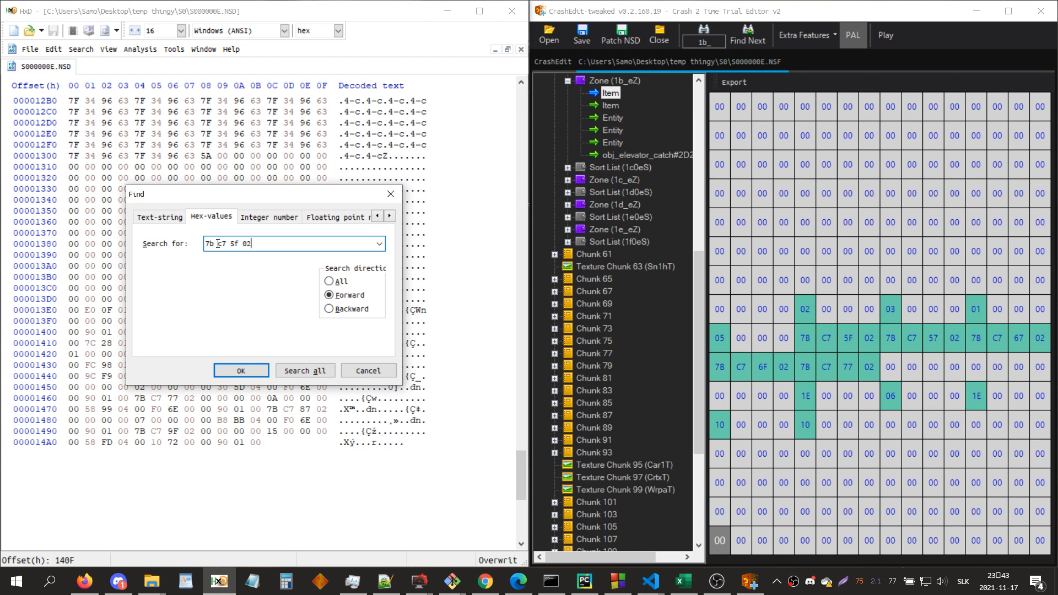
pyautogui.click(332, 282)
pyautogui.click(249, 368)
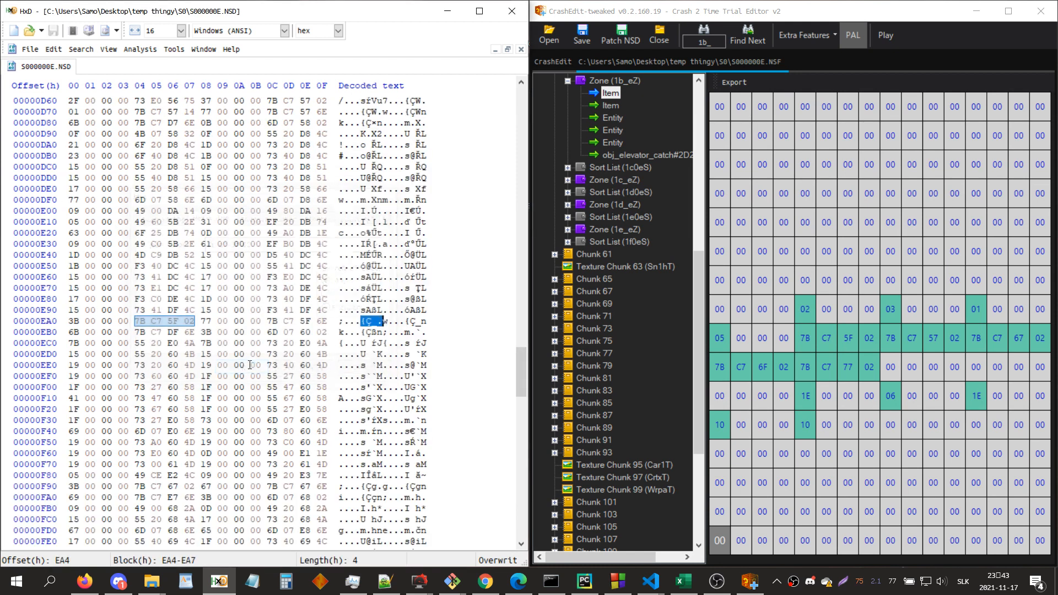
# Step: Go to the next match of the zone's bytes and select the spawn block at offsets 144C-1463
pyautogui.press('F3')
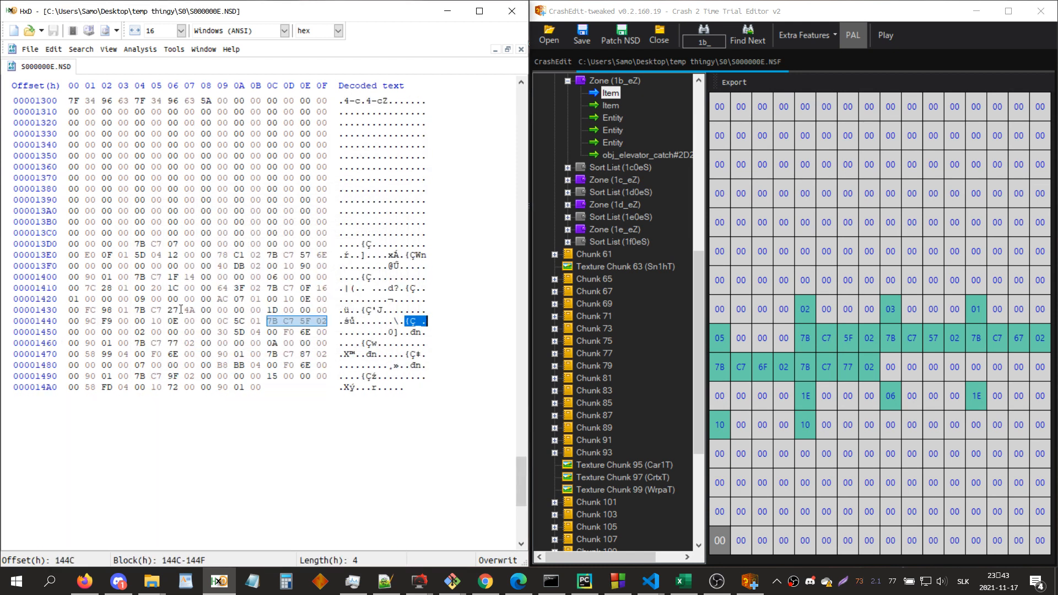
pyautogui.keyDown('shift'); pyautogui.click(244, 333); pyautogui.keyUp('shift')
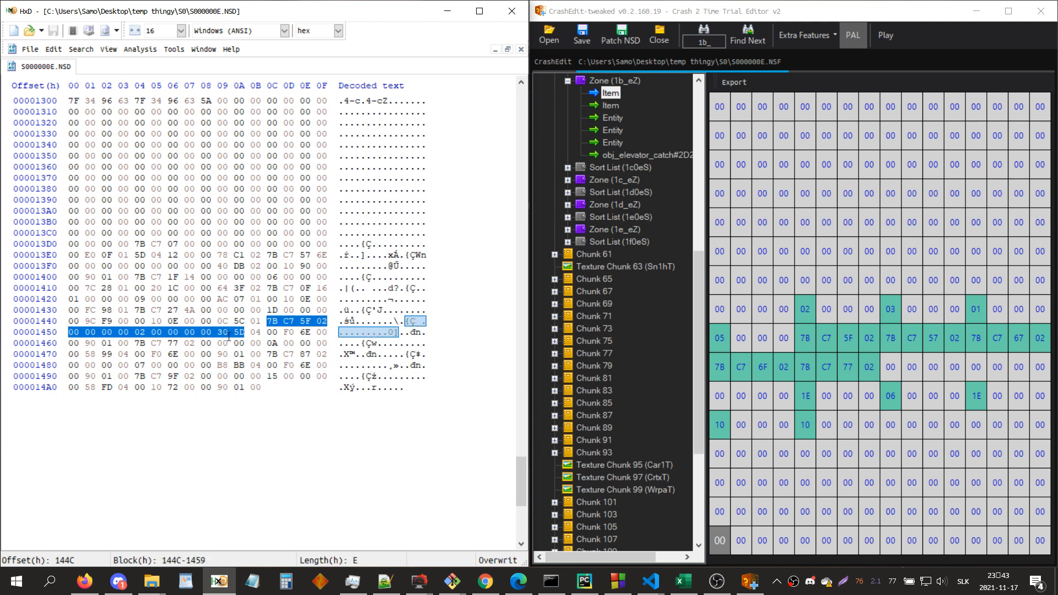
pyautogui.keyDown('shift'); pyautogui.click(131, 341); pyautogui.keyUp('shift')
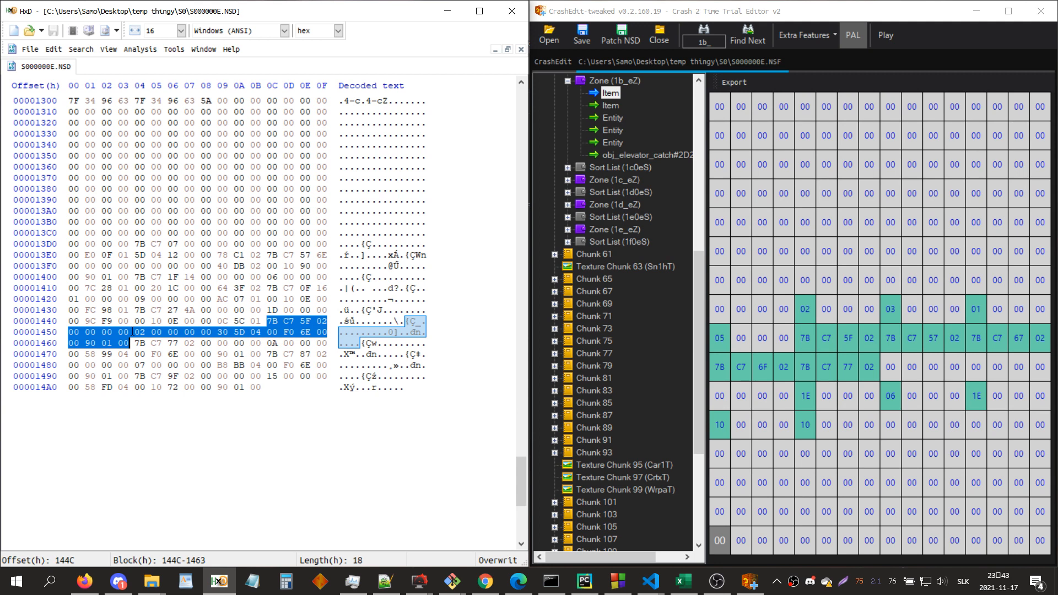
# Step: Search CrashEdit's entries for 1k, examine Zone 1k_eZ in the 3D view, and return to Zone 1b_eZ
pyautogui.click(613, 80)
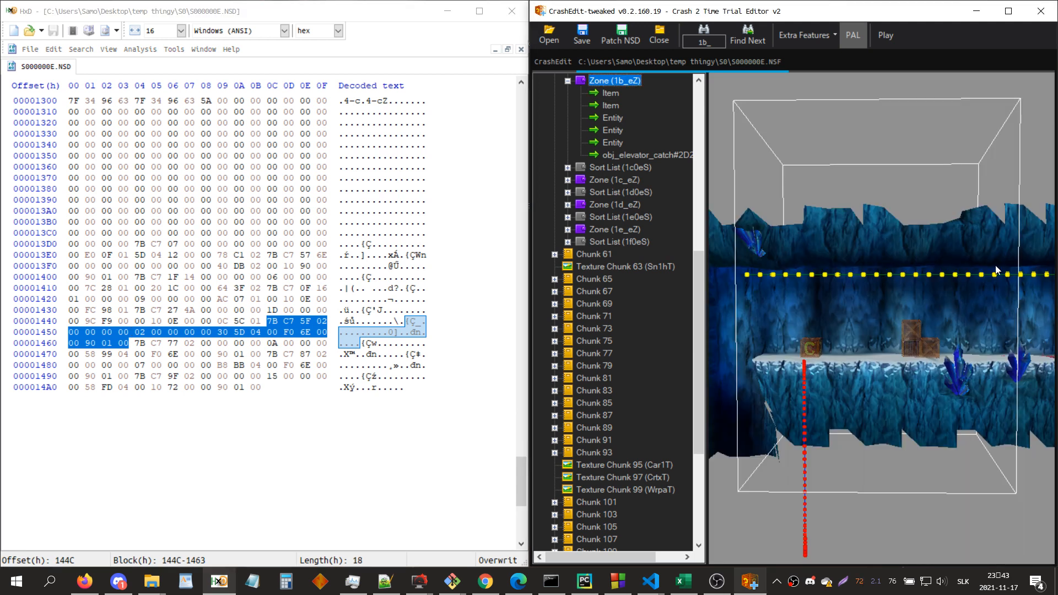
pyautogui.click(934, 250)
pyautogui.hotkey('ctrl', 'f')
pyautogui.write('1k')
pyautogui.press('Return')
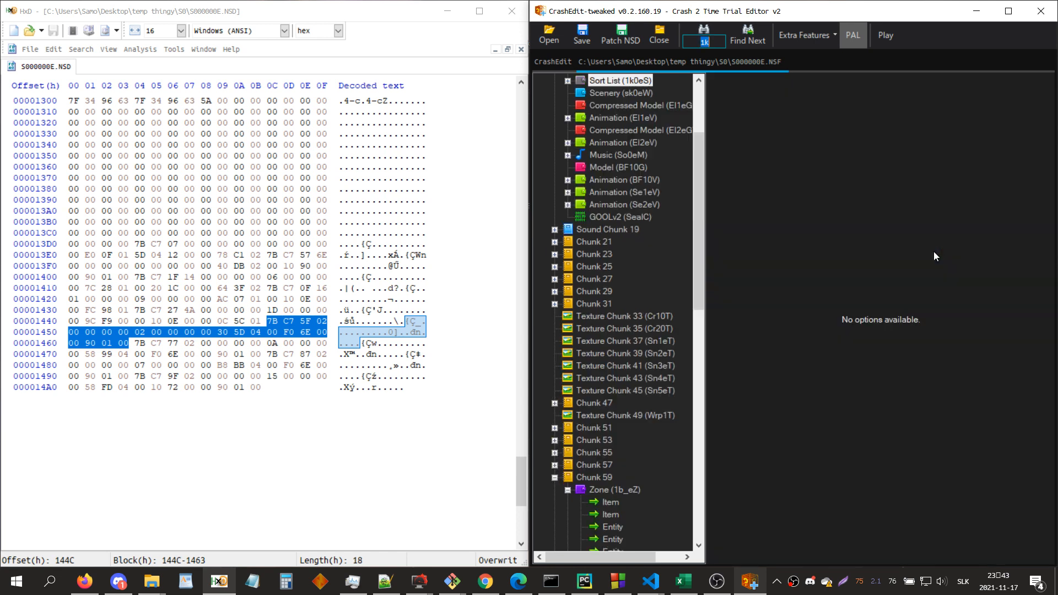
pyautogui.press('Return')
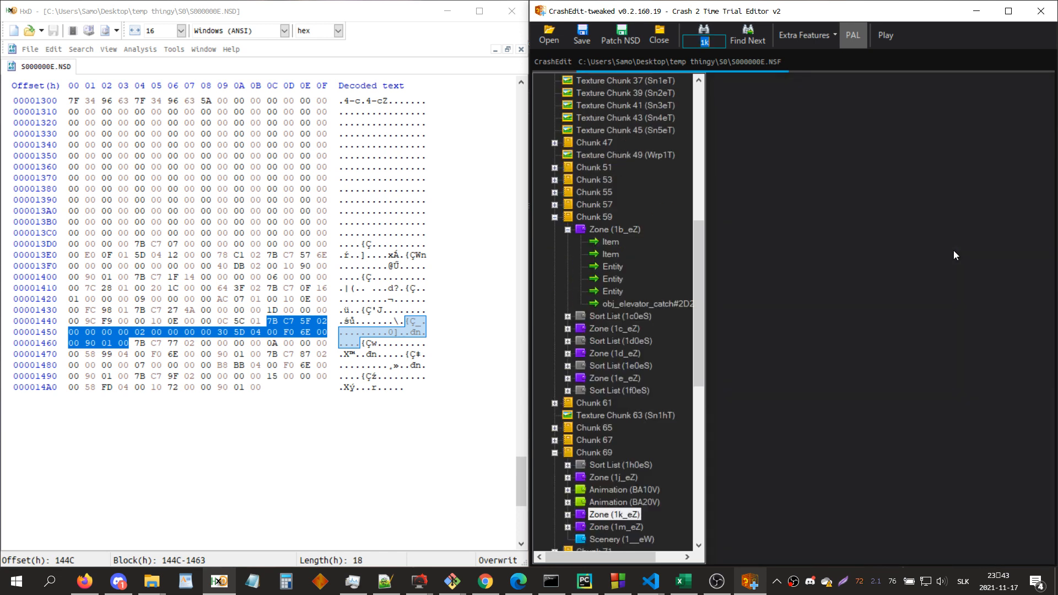
pyautogui.scroll(-2, 795, 271)
pyautogui.moveTo(795, 271); pyautogui.dragTo(772, 275)
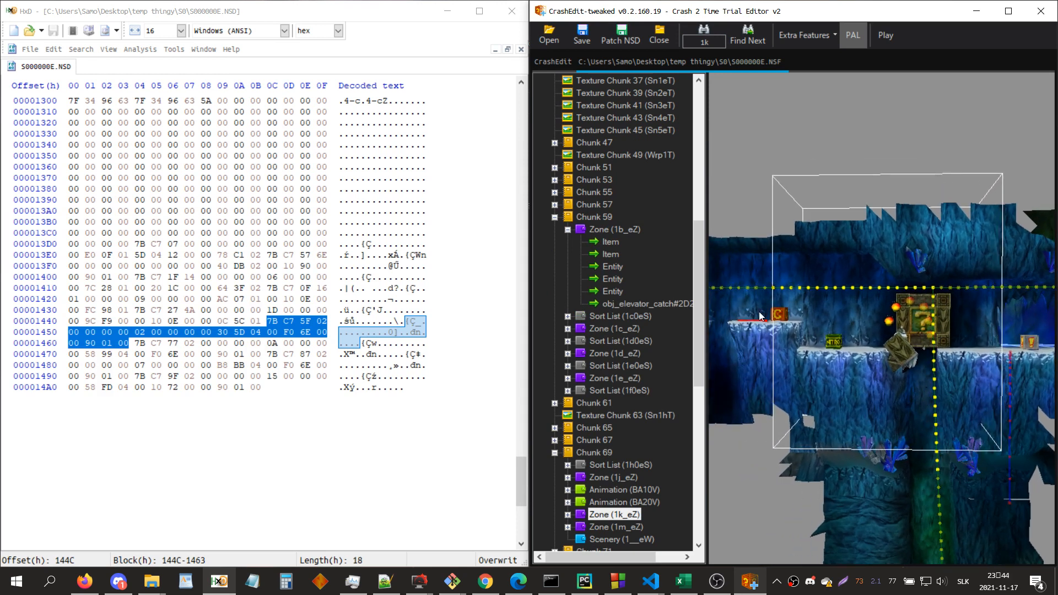
pyautogui.click(625, 232)
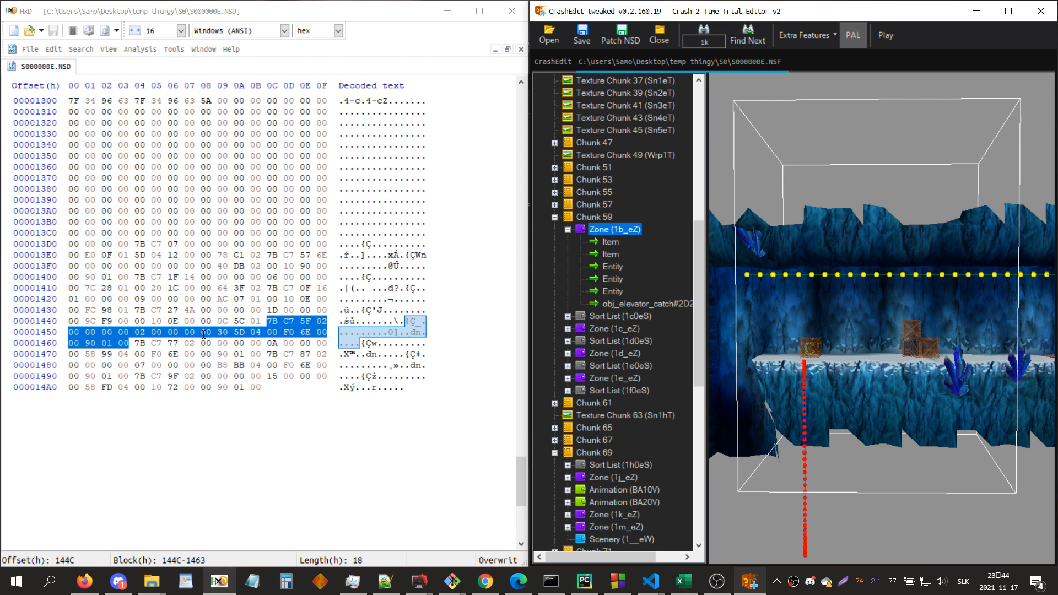
# Step: Cut the selected spawn block in HxD and insert it at offset 13D4, ahead of the other spawn entries
pyautogui.click(396, 24)
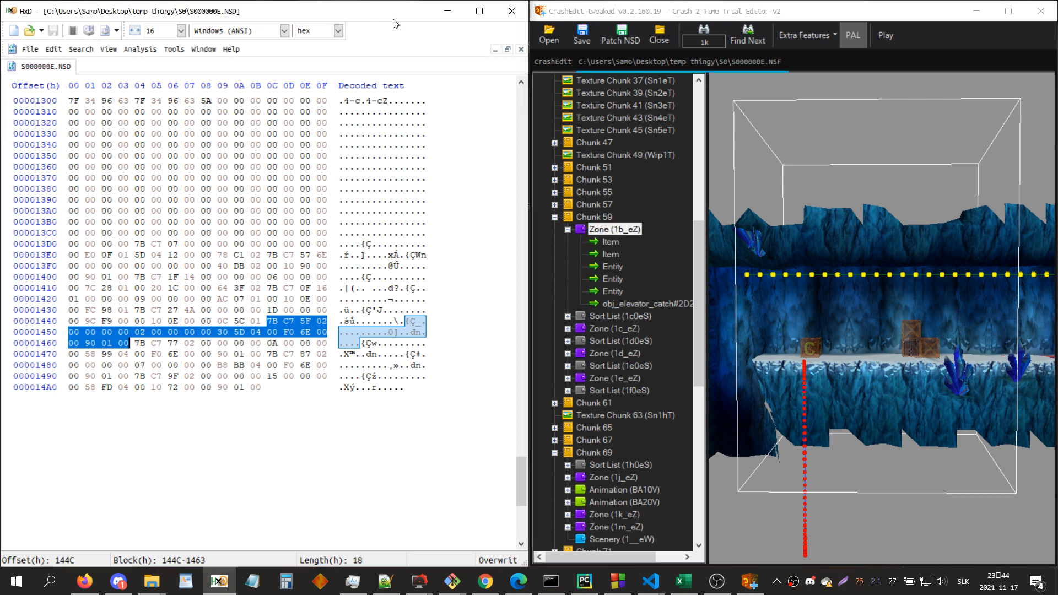
pyautogui.press('Delete')
pyautogui.click(132, 245)
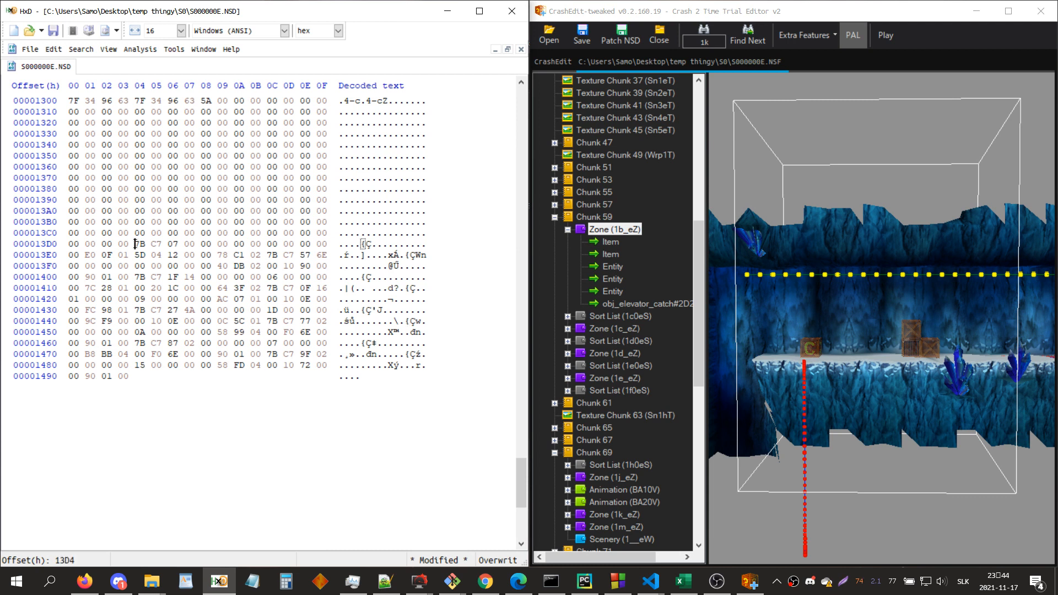
pyautogui.hotkey('ctrl', 'v')
# Step: Save the NSD, test-run the level from CrashEdit in PCSX-HDBG, and close the emulator
pyautogui.hotkey('ctrl', 's')
pyautogui.click(891, 39)
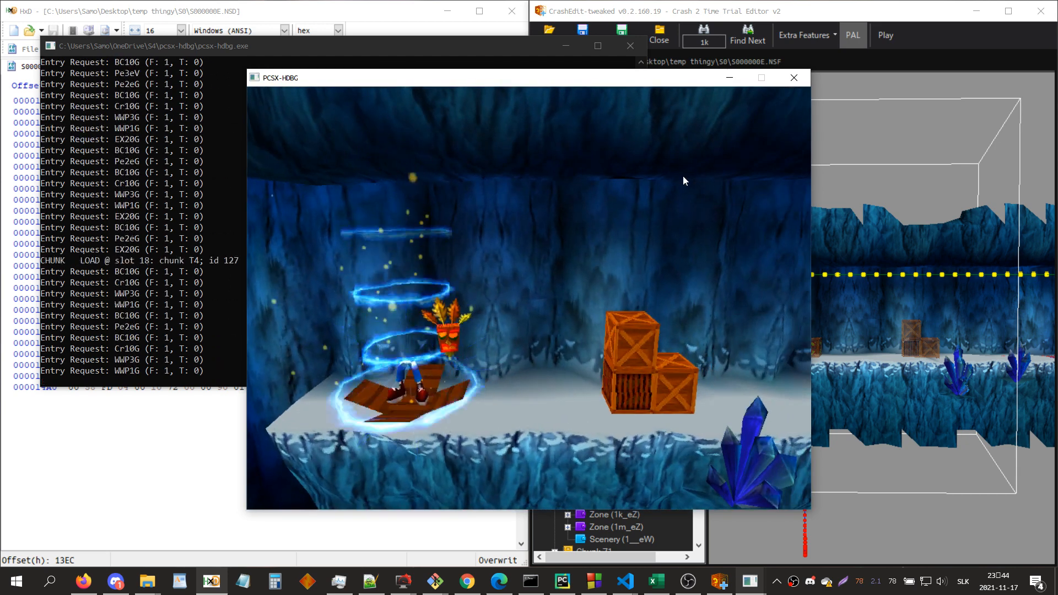
pyautogui.click(794, 78)
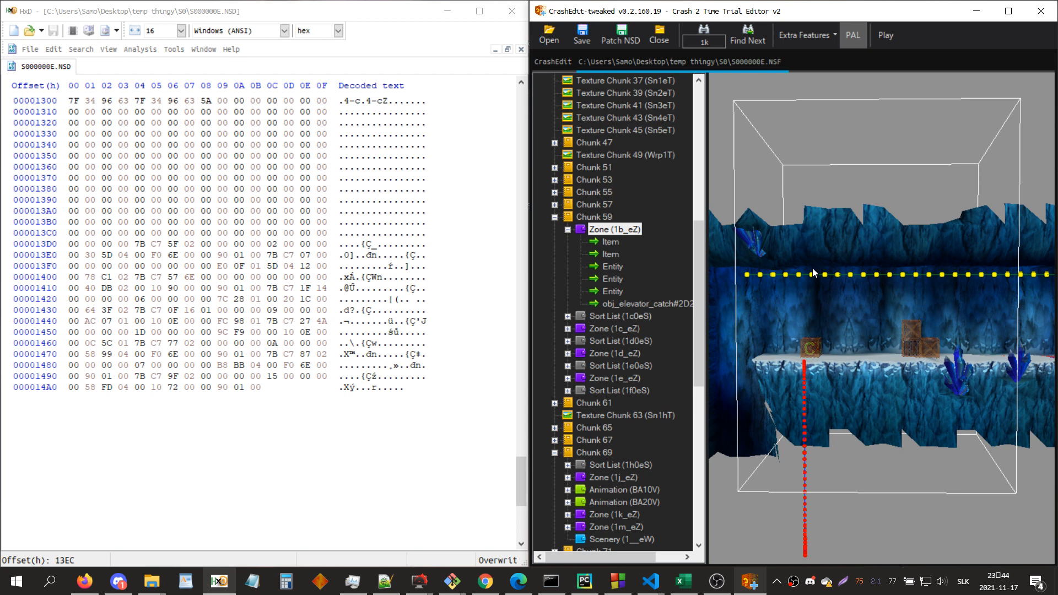
# Step: Expand zones 1d_eZ and 1e_eZ and undock the 3D view of Zone 1e_eZ into its own window
pyautogui.doubleClick(613, 353)
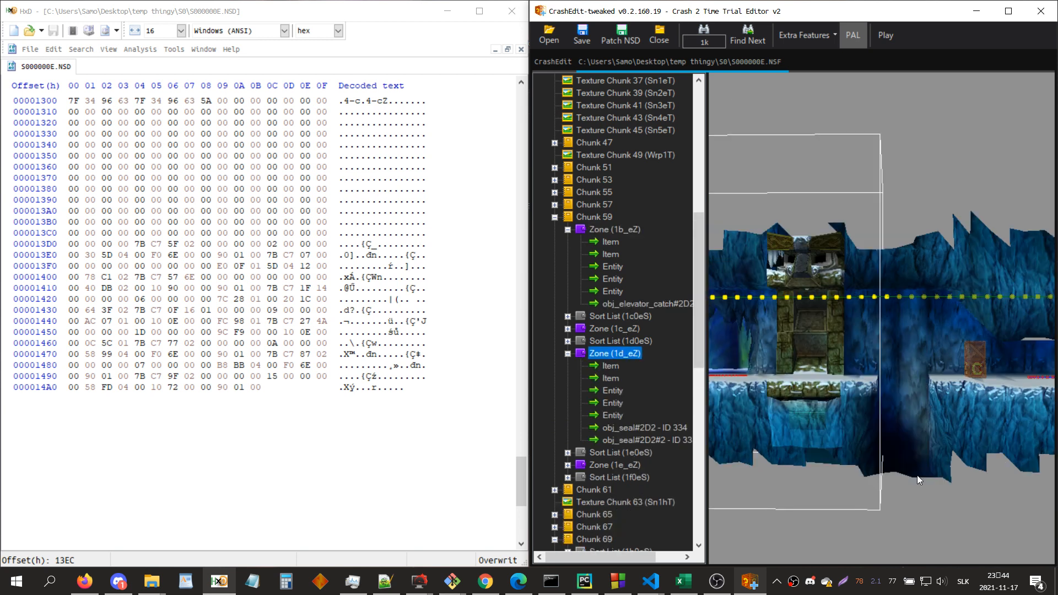
pyautogui.doubleClick(629, 463)
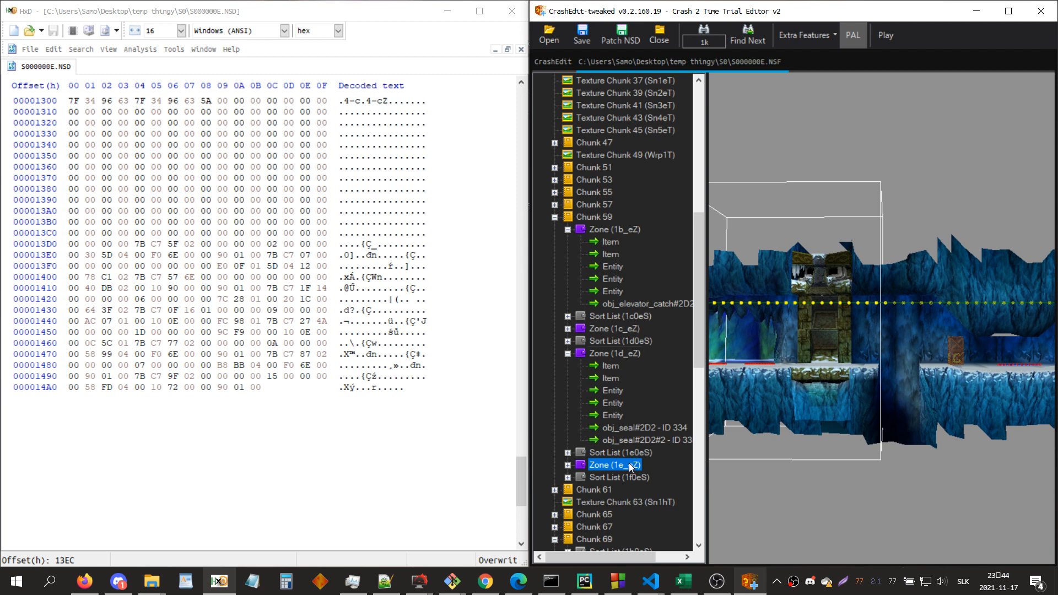
pyautogui.click(793, 384)
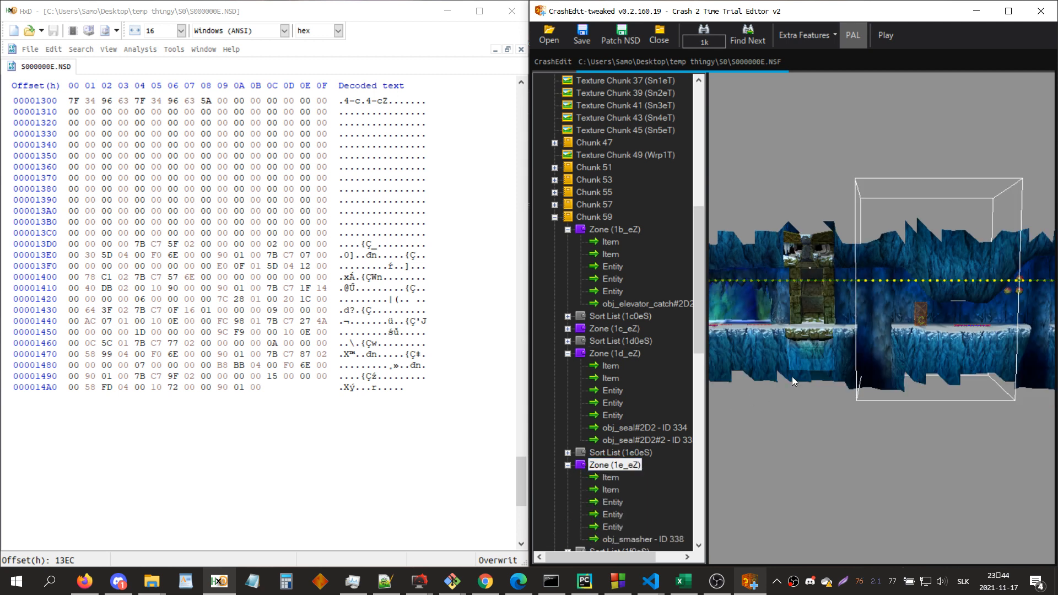
pyautogui.press('F12')
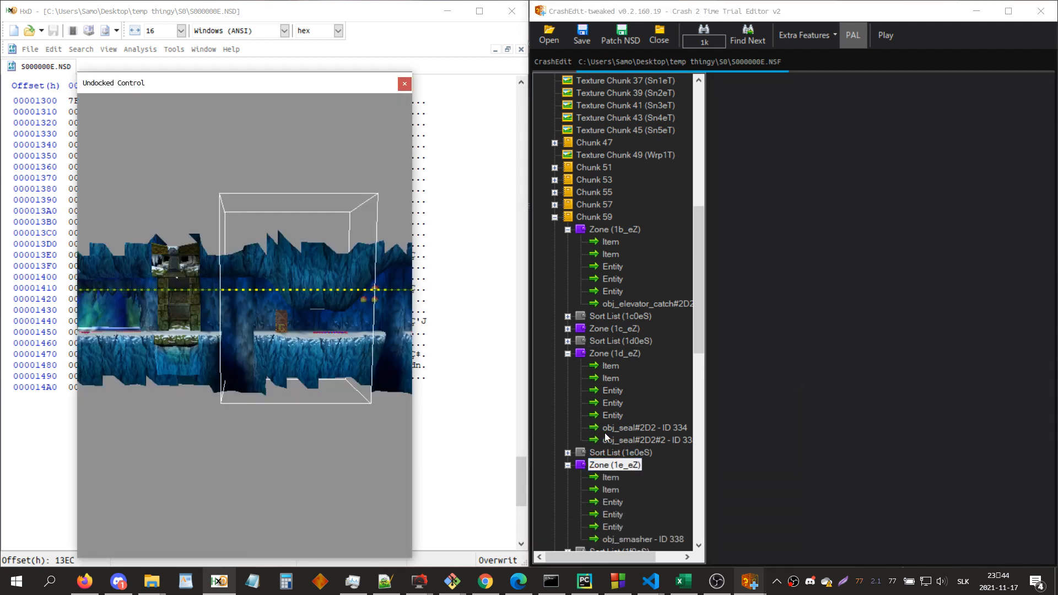
# Step: Examine the camera settings of Zone 1e_eZ's first entity, including its second neighbor entry
pyautogui.click(614, 502)
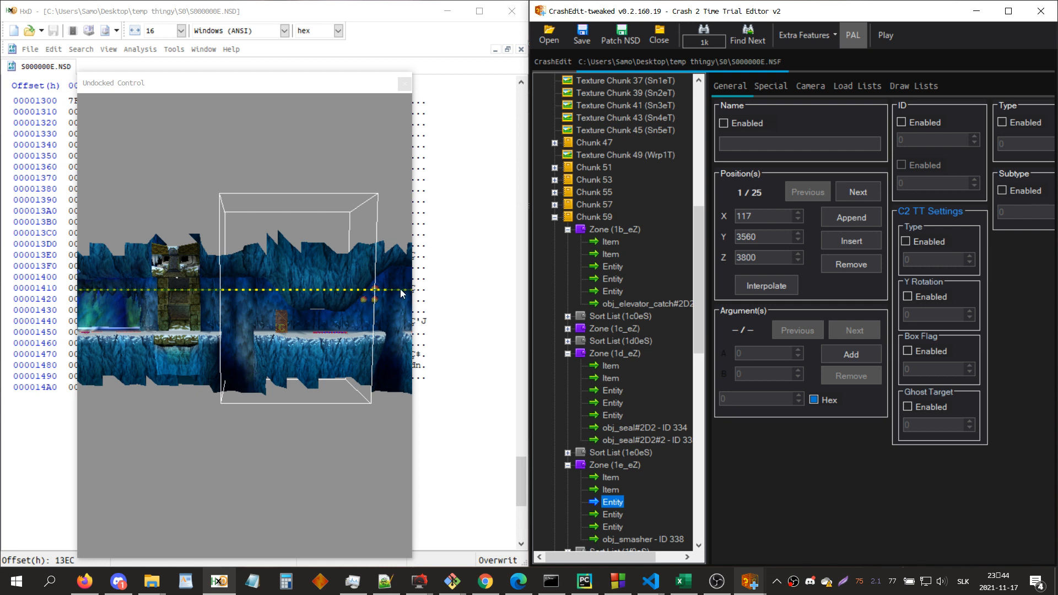
pyautogui.click(809, 87)
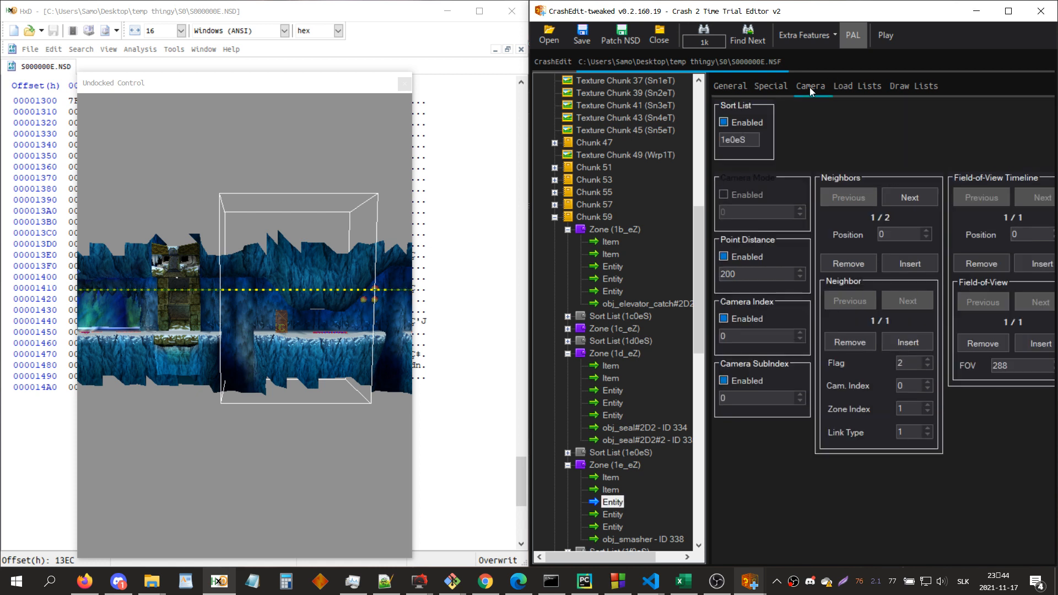
pyautogui.click(903, 190)
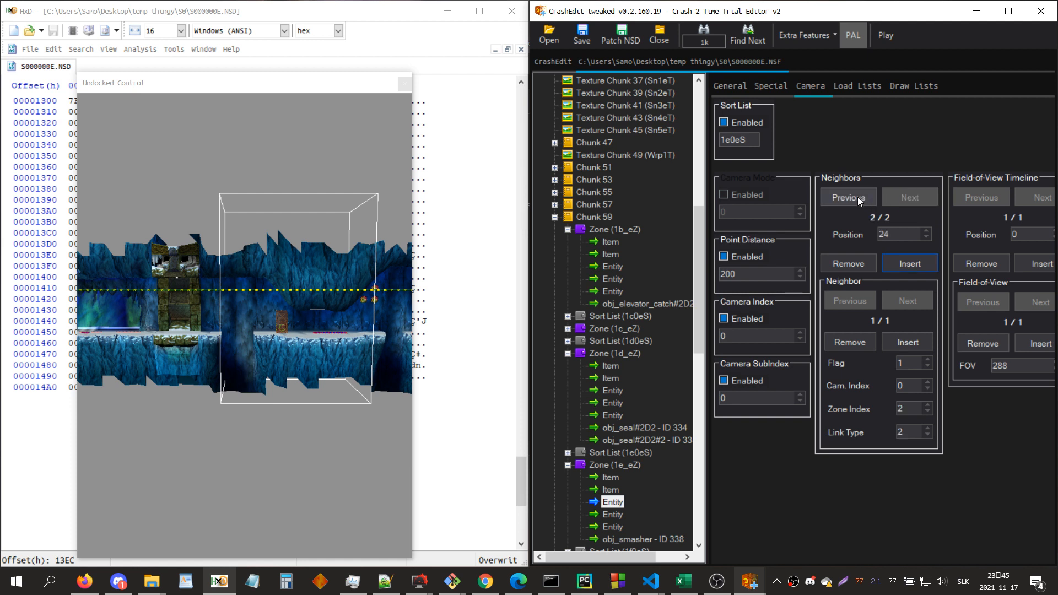
# Step: Compare the two neighbor entries in the camera settings of Zone 1e_eZ's first entity, including the Zone Index of the first one
pyautogui.click(857, 197)
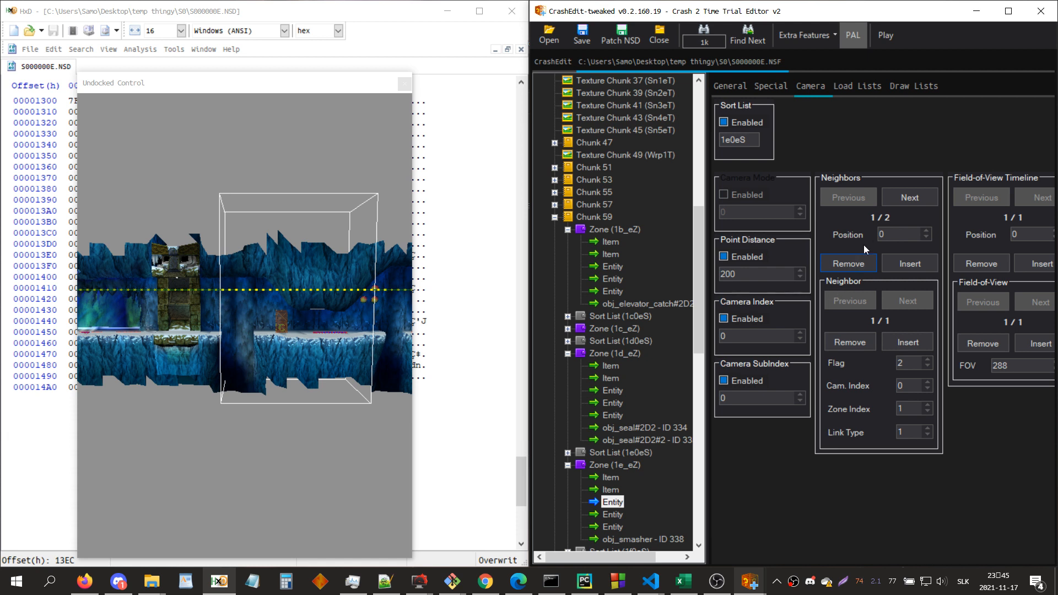
pyautogui.click(894, 203)
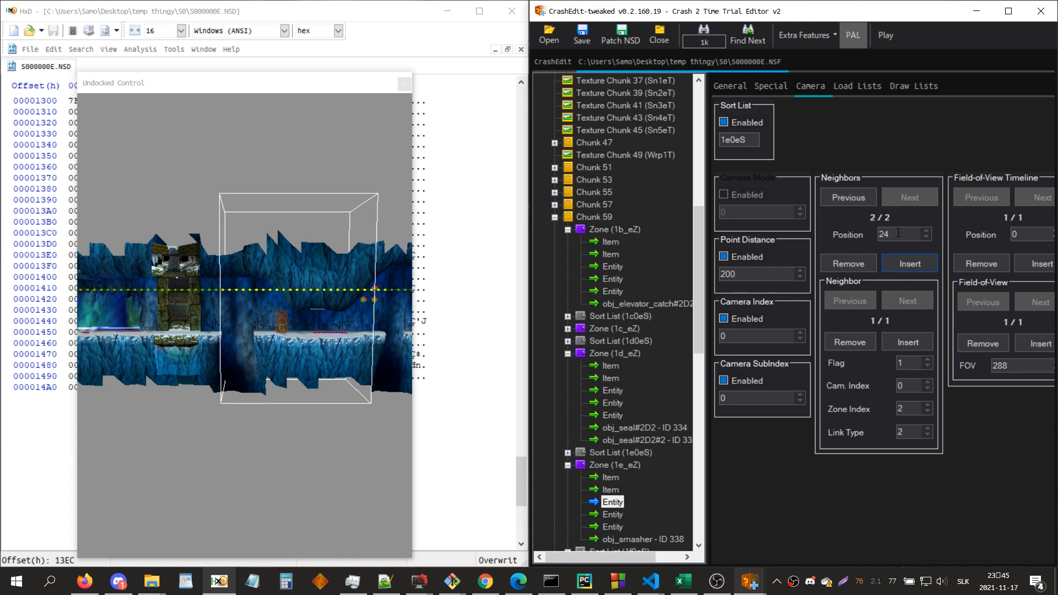
pyautogui.click(851, 200)
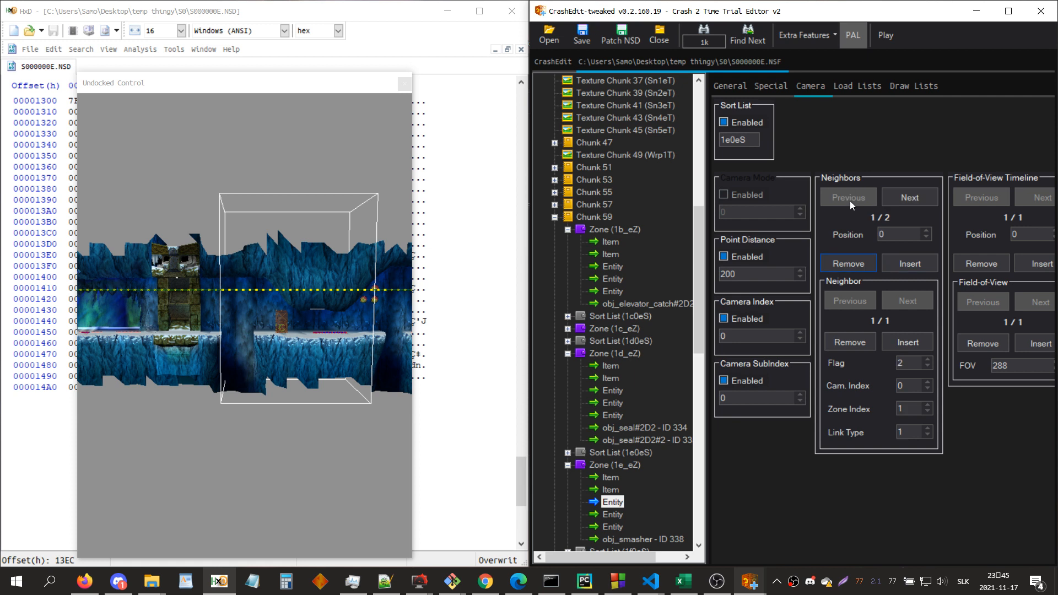
pyautogui.click(909, 407)
# Step: Open the first item of Zone 1e_eZ as hex and display its linked zone references as entry names
pyautogui.click(613, 472)
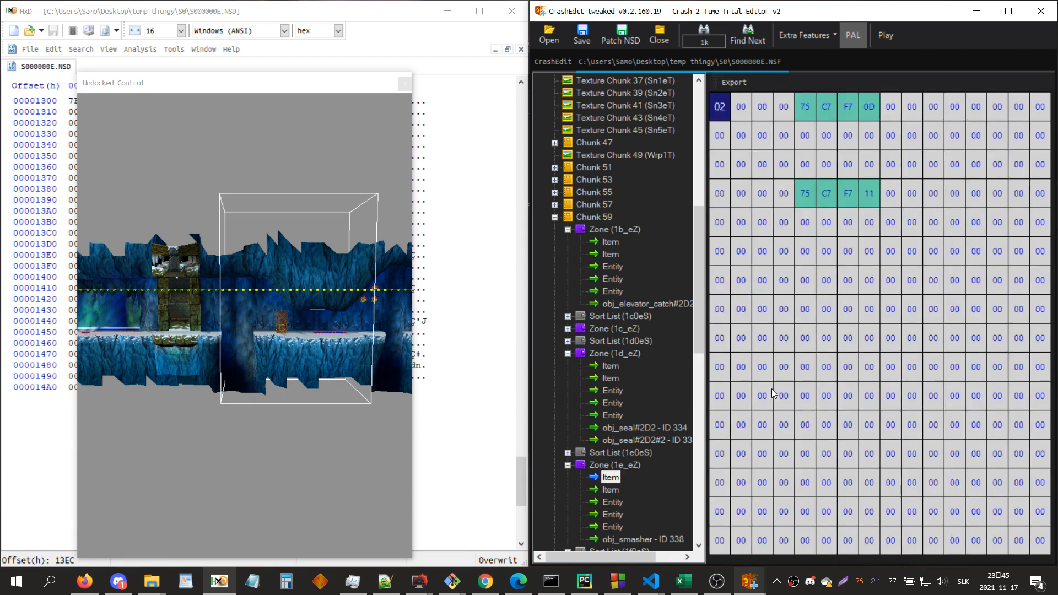
pyautogui.press('pagedown')
pyautogui.press('pagedown')
pyautogui.press('n')
pyautogui.press('n')
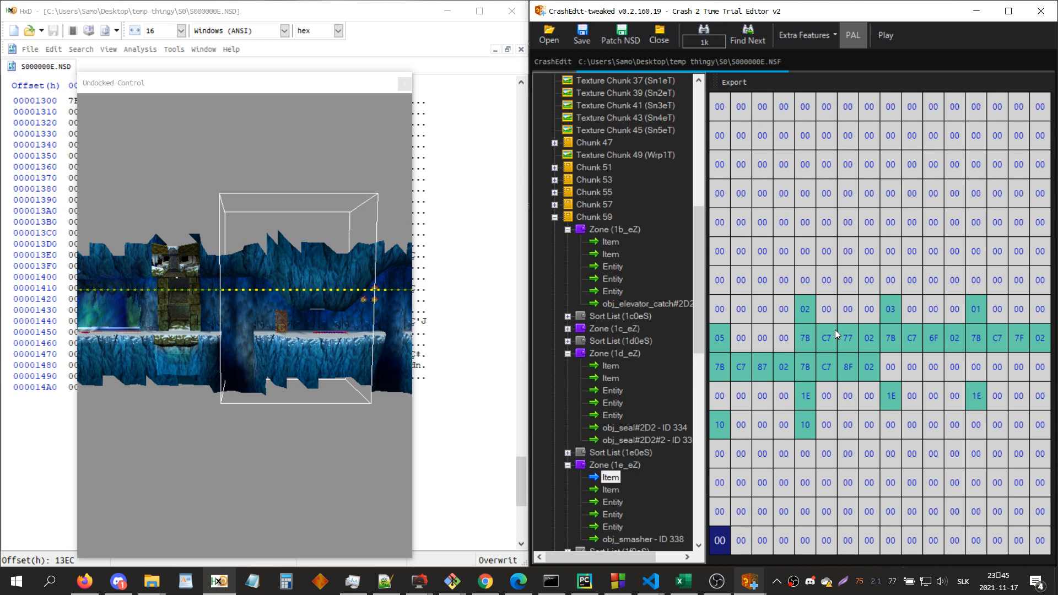
pyautogui.press('Up')
pyautogui.press('Up')
pyautogui.press('Up')
pyautogui.press('Up')
pyautogui.press('Up')
pyautogui.press('Up')
pyautogui.press('Up')
pyautogui.press('Right')
pyautogui.press('Right')
pyautogui.press('Right')
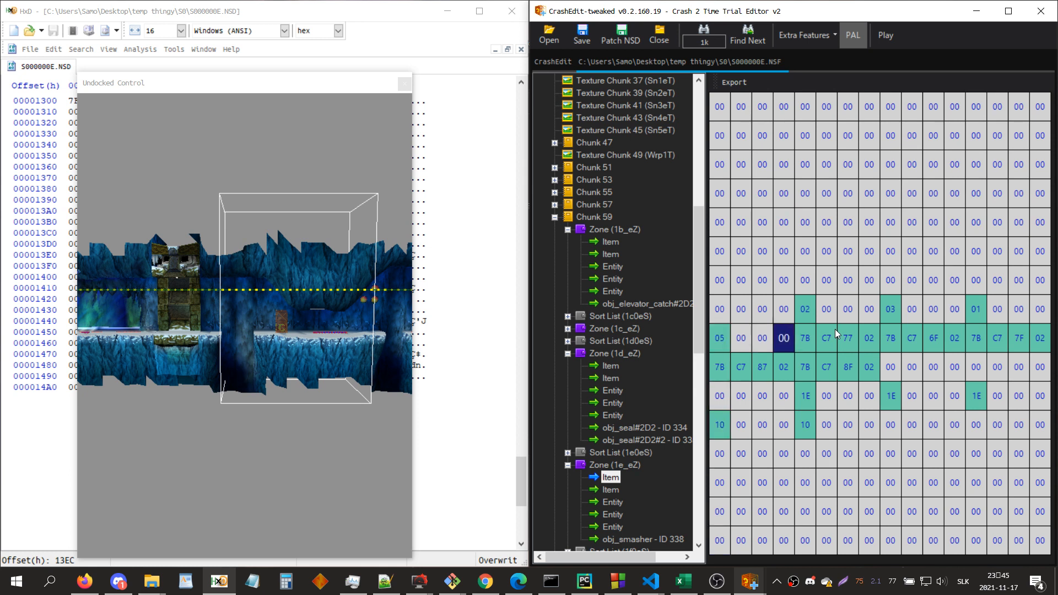
pyautogui.press('Right')
pyautogui.press('space')
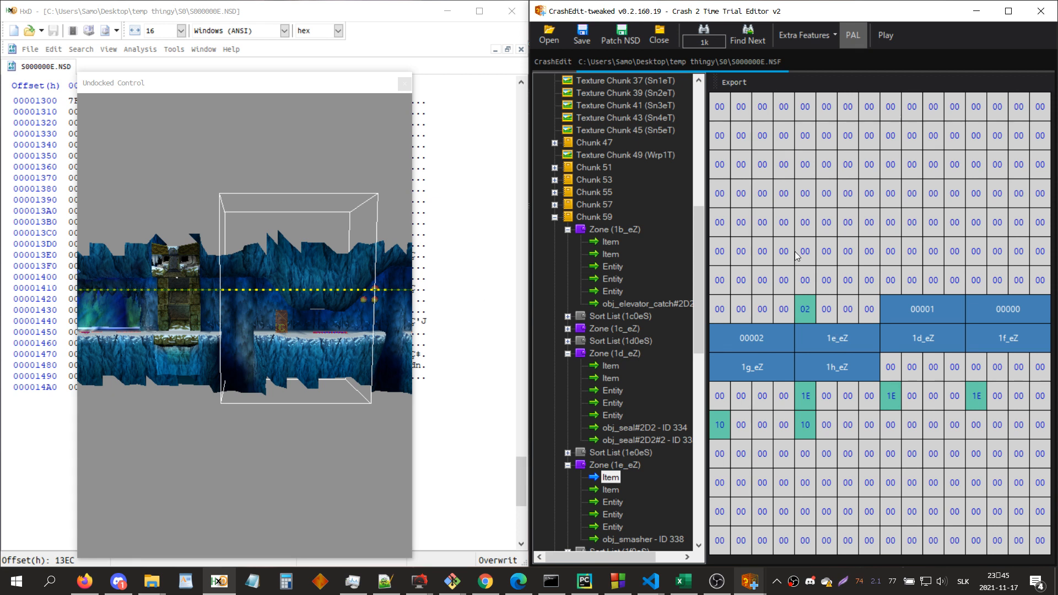
# Step: Switch the zone references back to raw bytes and go through the zone list and the values below it
pyautogui.press('space')
pyautogui.press('Right')
pyautogui.press('Right')
pyautogui.press('Right')
pyautogui.press('Left')
pyautogui.press('Left')
pyautogui.press('Right')
pyautogui.press('Right')
pyautogui.press('Right')
pyautogui.press('Left')
pyautogui.press('Left')
pyautogui.press('Left')
pyautogui.press('Down')
pyautogui.press('Down')
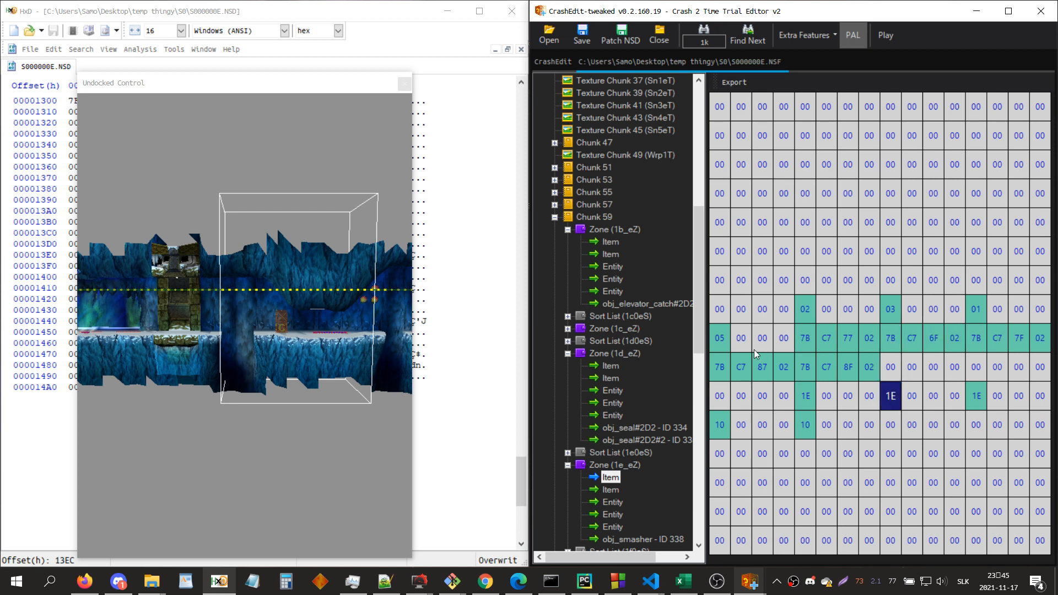
# Step: Examine the Zone Index, Cam. Index, Link Type and Flag of the first entity's first neighbor, and its camera path in the undocked 3D view
pyautogui.click(612, 502)
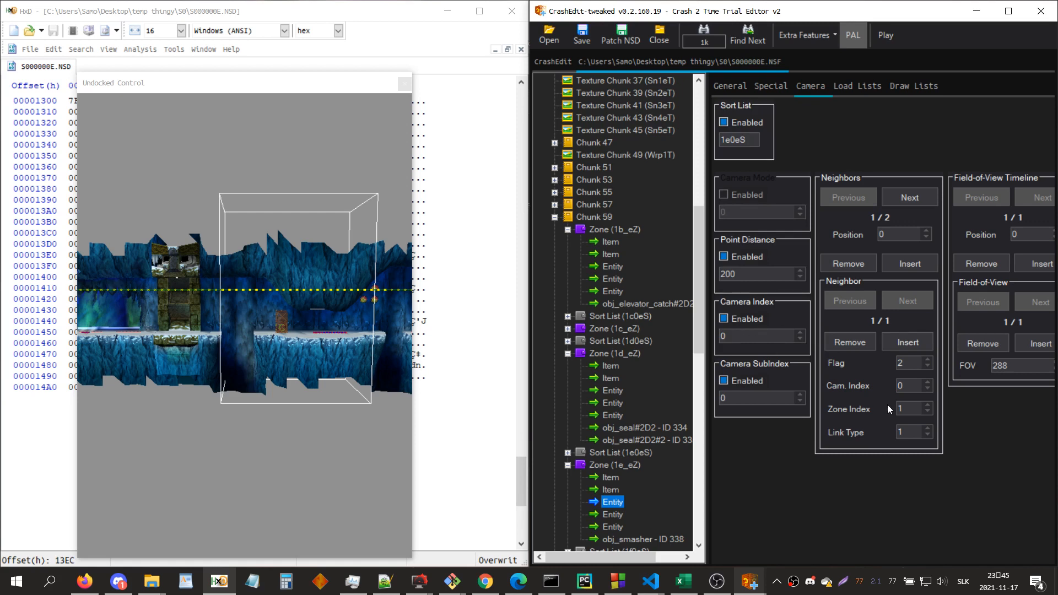
pyautogui.doubleClick(903, 409)
pyautogui.click(922, 386)
pyautogui.moveTo(921, 387); pyautogui.dragTo(878, 387)
pyautogui.moveTo(911, 433); pyautogui.dragTo(880, 433)
pyautogui.moveTo(918, 362); pyautogui.dragTo(898, 367)
pyautogui.click(193, 296)
pyautogui.press('a')
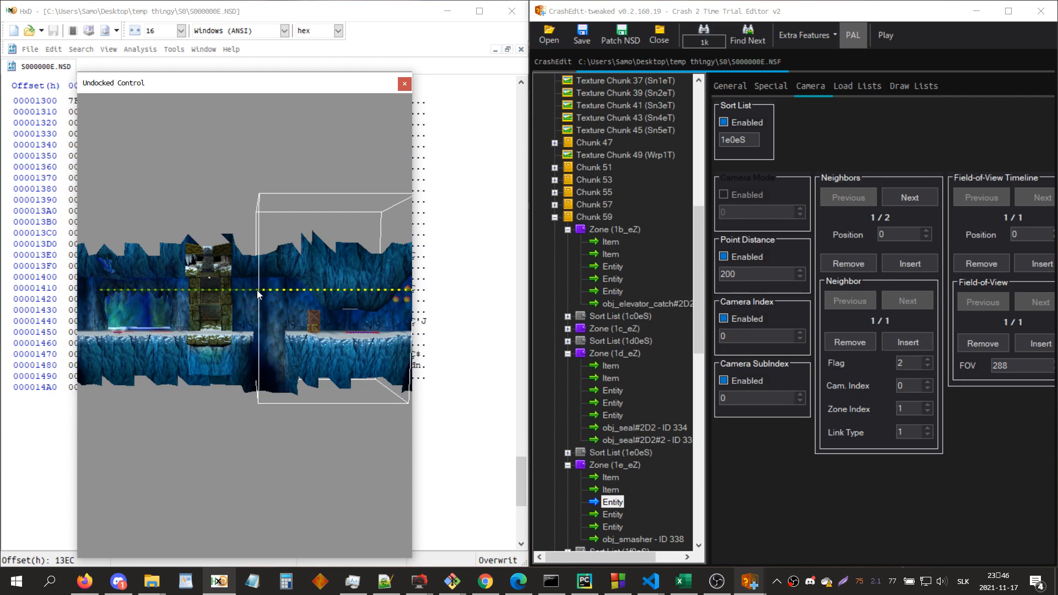
# Step: Deprocess the zone entry 1e_eZ into raw items
pyautogui.click(654, 252)
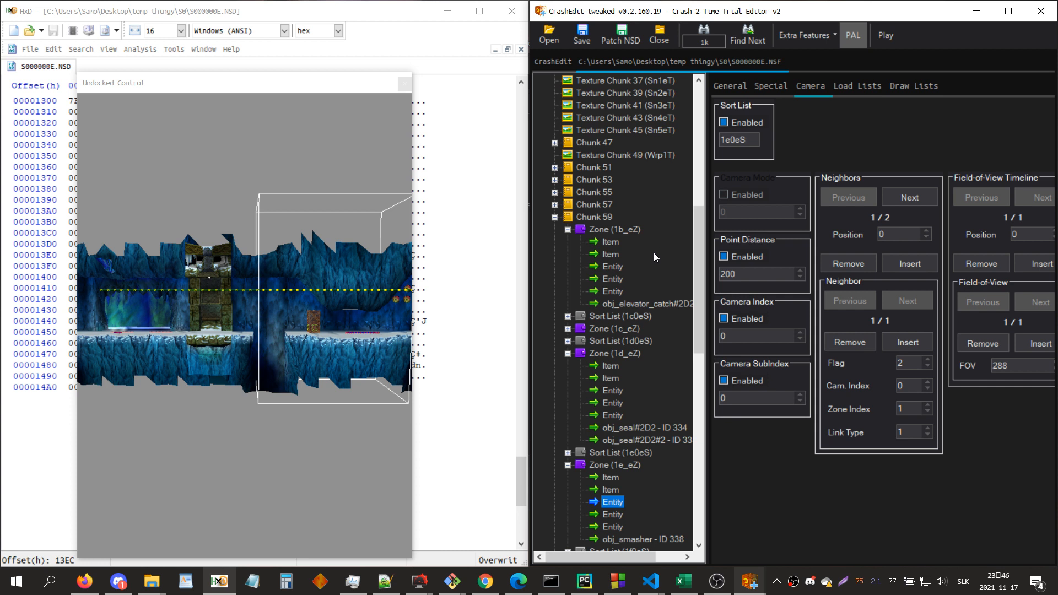
pyautogui.hotkey('ctrl', 'f')
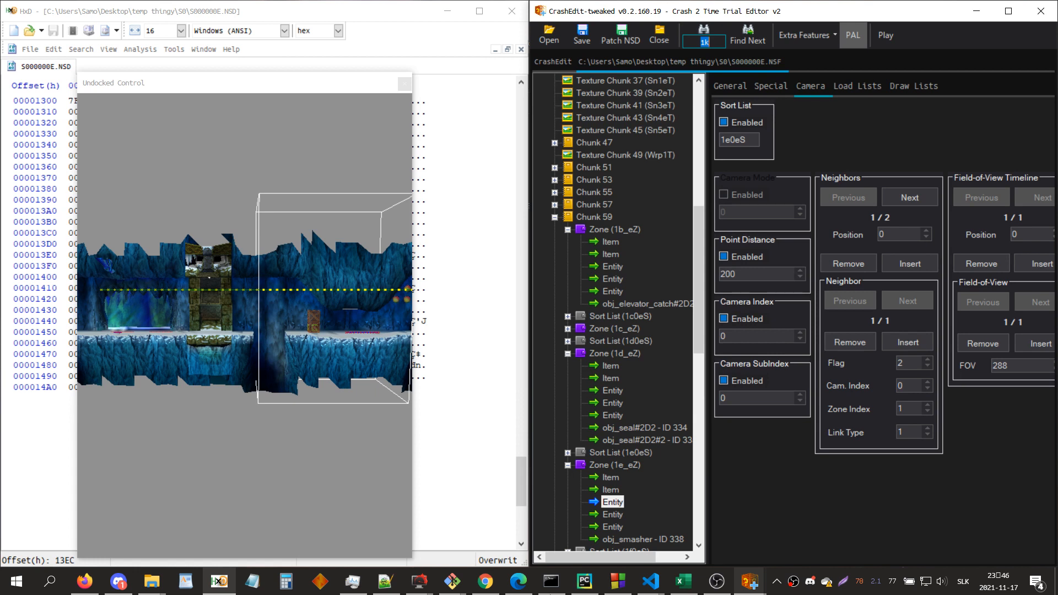
pyautogui.click(635, 465)
pyautogui.rightClick(628, 467)
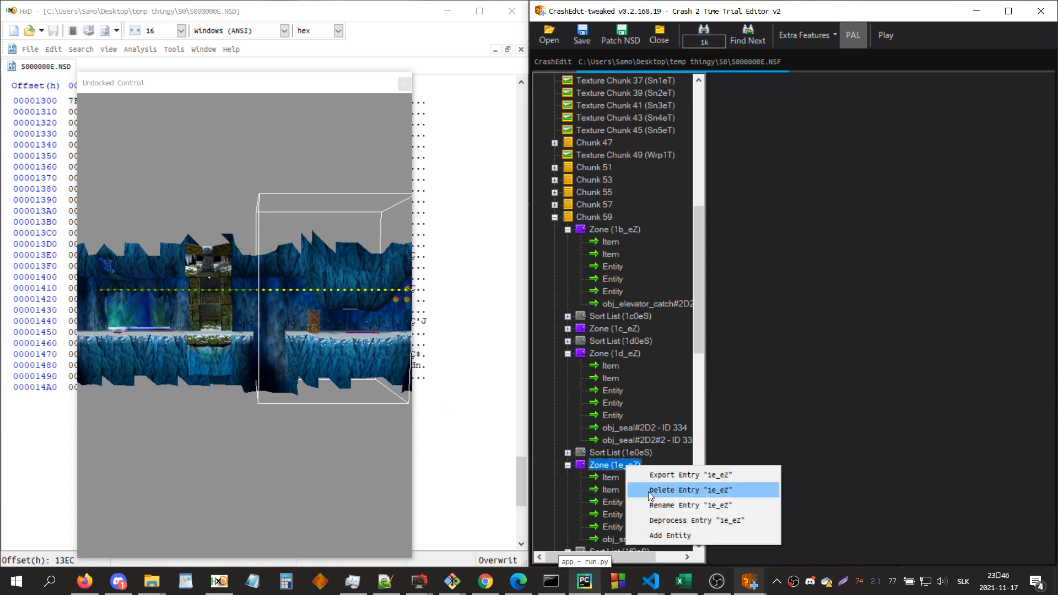
pyautogui.click(658, 520)
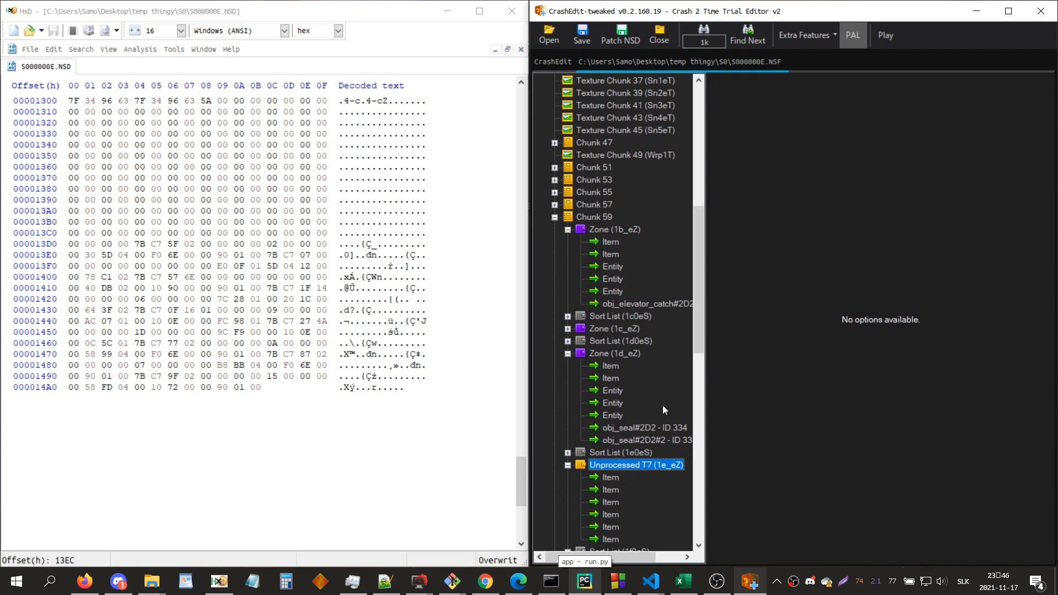
# Step: Open the third item of unprocessed entry 1e_eZ and examine its property list bytes
pyautogui.press('Down')
pyautogui.press('Down')
pyautogui.press('Down')
pyautogui.click(849, 111)
pyautogui.press('Down')
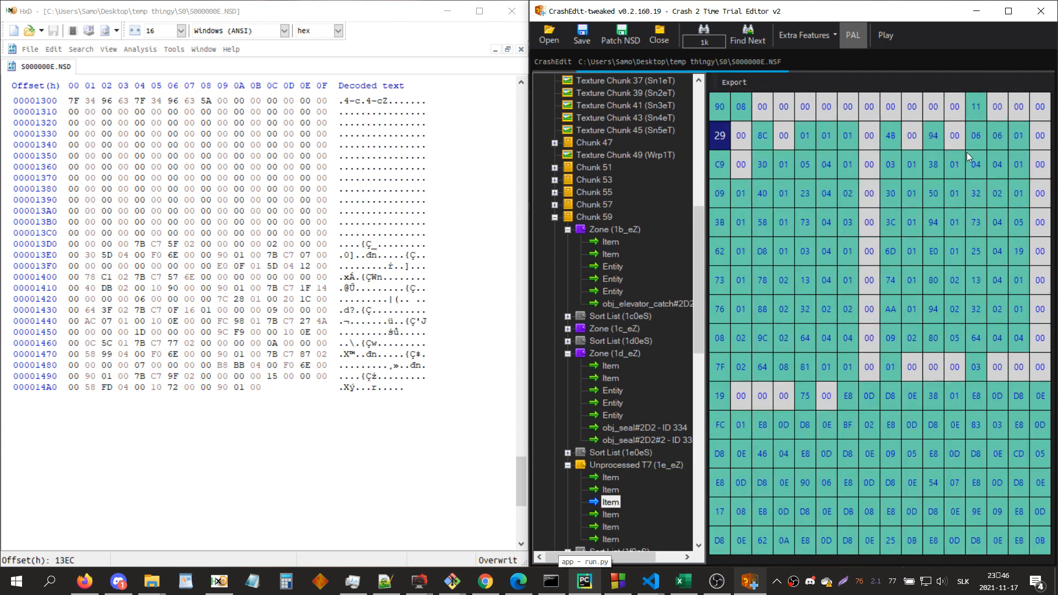
pyautogui.press('Right')
pyautogui.press('Right')
pyautogui.press('Right')
pyautogui.press('Right')
pyautogui.press('Right')
pyautogui.press('Right')
pyautogui.press('Right')
pyautogui.press('Right')
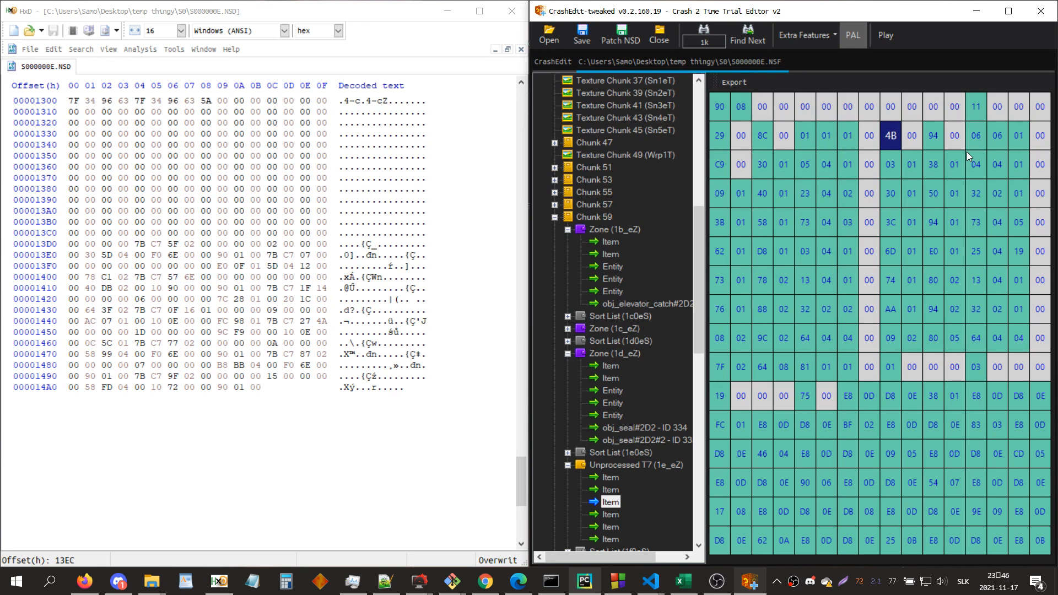
pyautogui.scroll(-2, 682, 448)
# Step: Compare the raw data of the third, fourth and fifth items of 1e_eZ, ending on the third
pyautogui.click(629, 419)
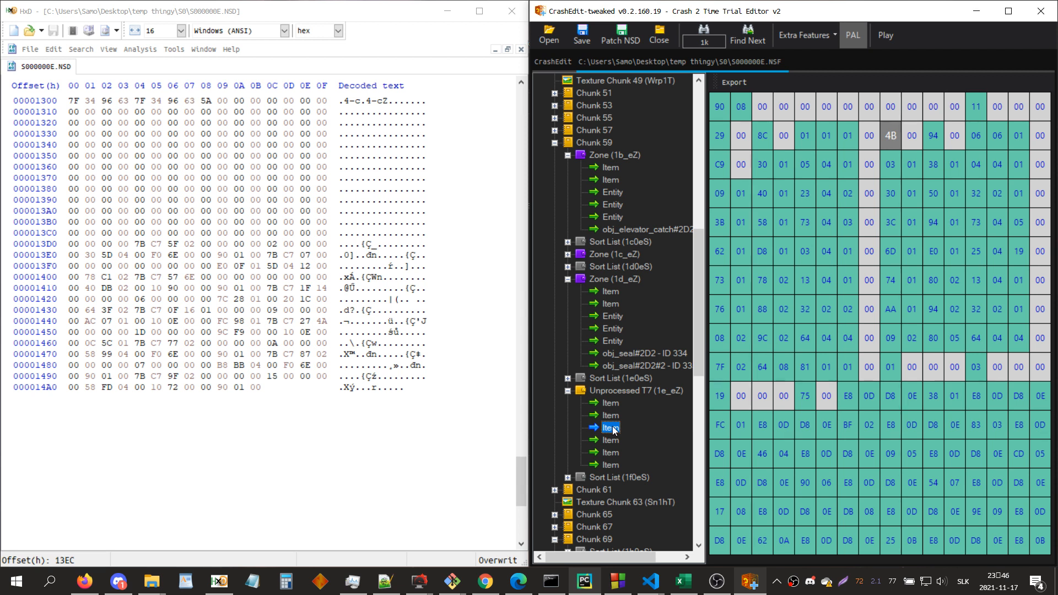
pyautogui.click(613, 441)
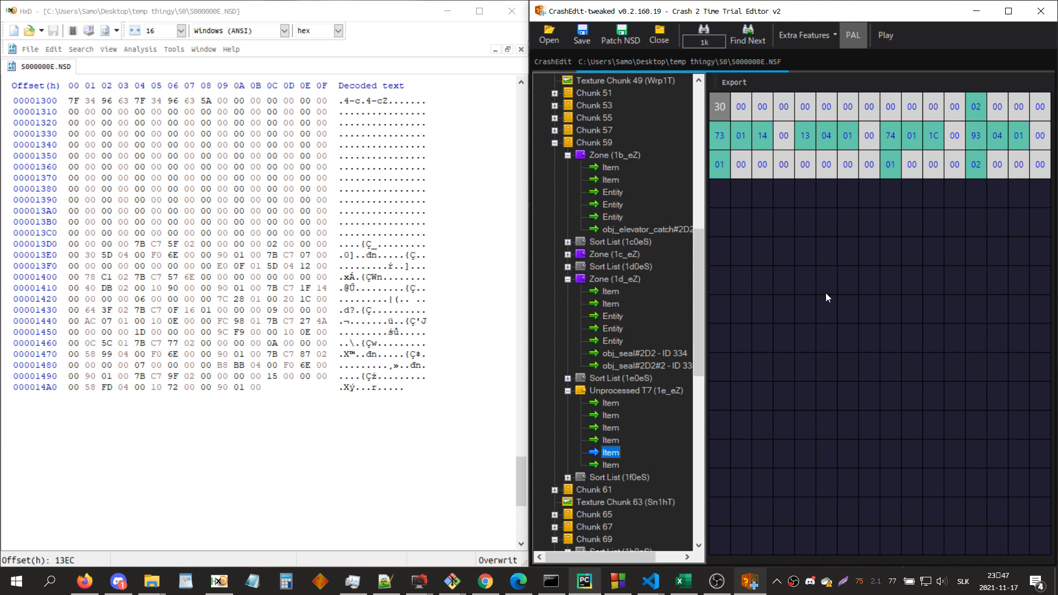
pyautogui.click(636, 389)
pyautogui.click(609, 440)
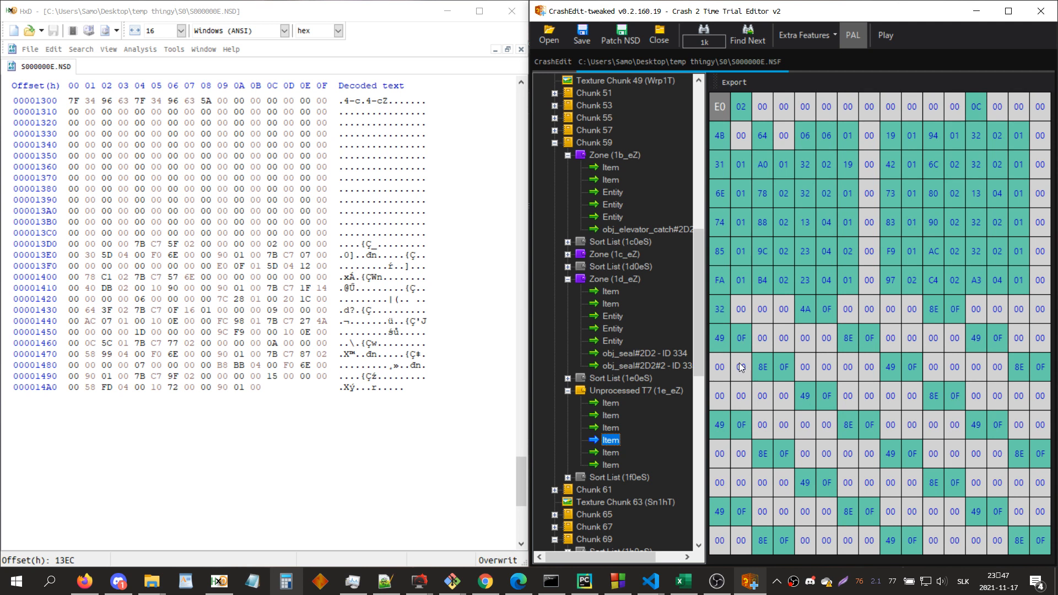
pyautogui.press('Up')
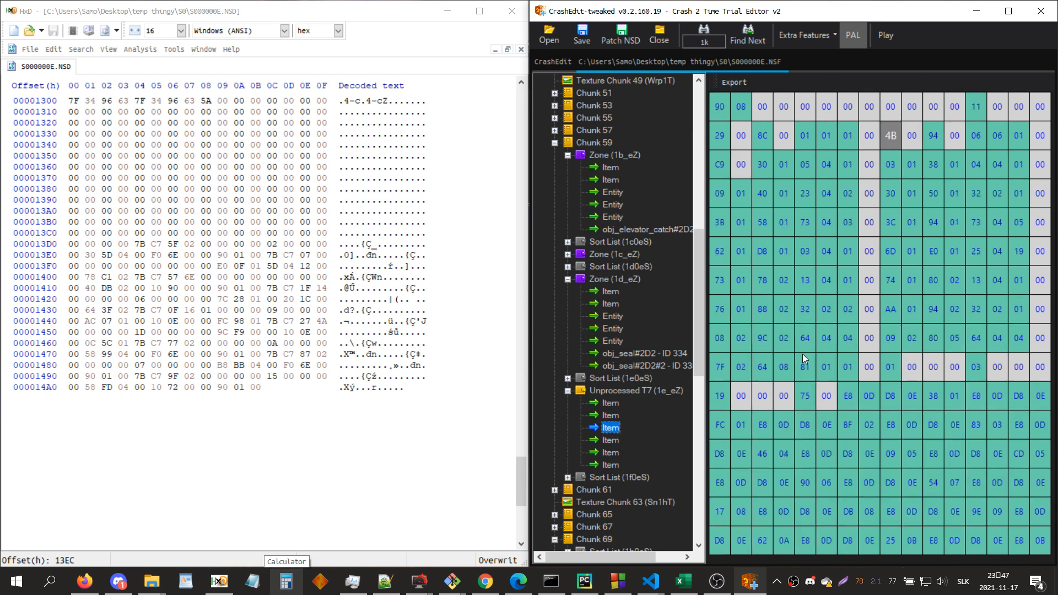
# Step: Note the property code 0x1A8 in a new Notepad window and move the window beside the hex data
pyautogui.click(252, 582)
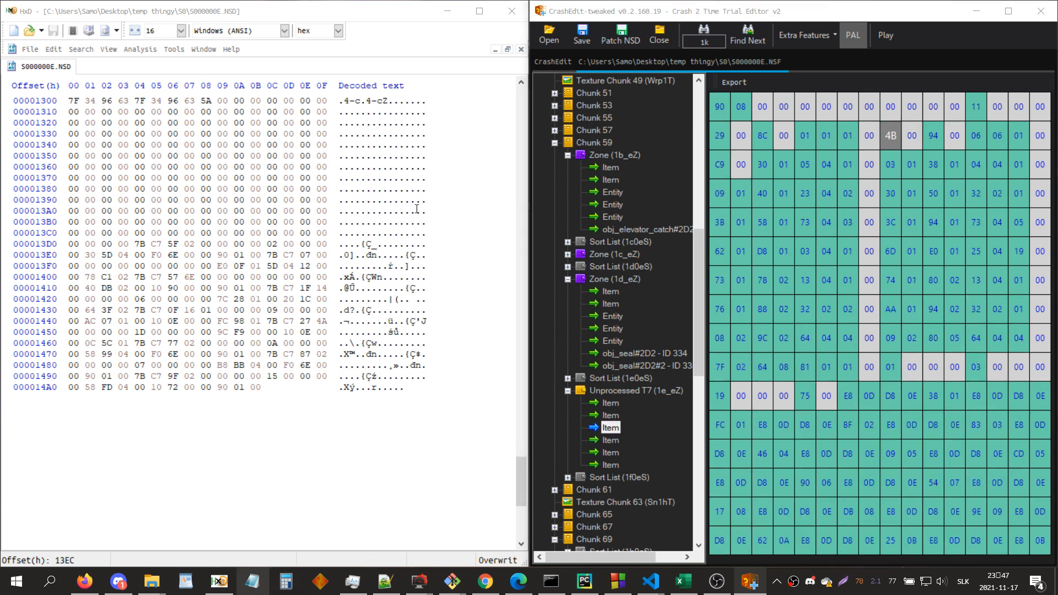
pyautogui.write('0x1A8')
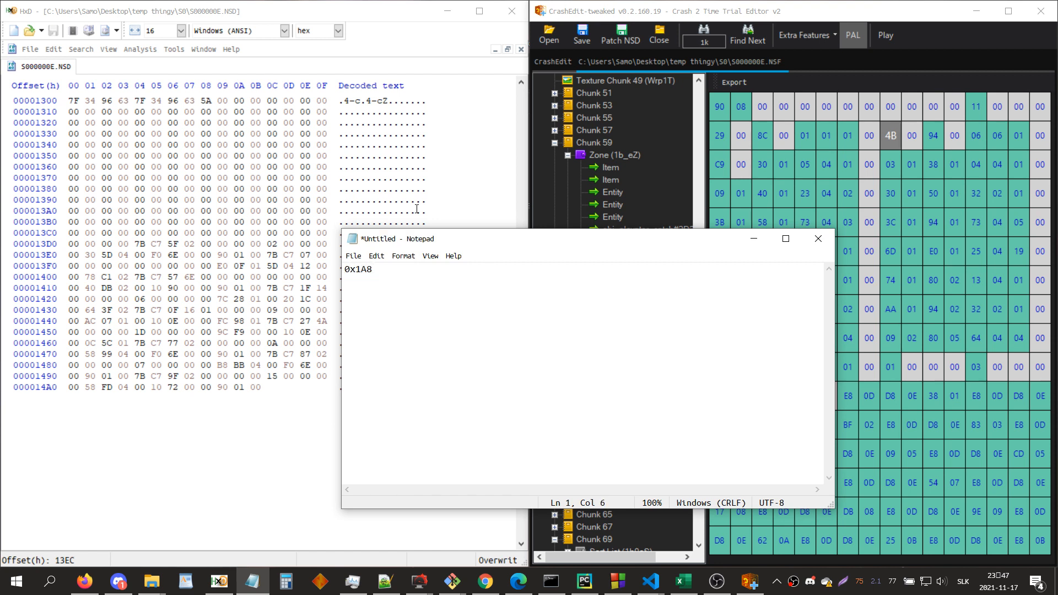
pyautogui.hotkey('shift', 'Home')
pyautogui.moveTo(439, 240); pyautogui.dragTo(369, 259)
# Step: Look through the third item's raw data from the 4B property down to the end
pyautogui.click(893, 139)
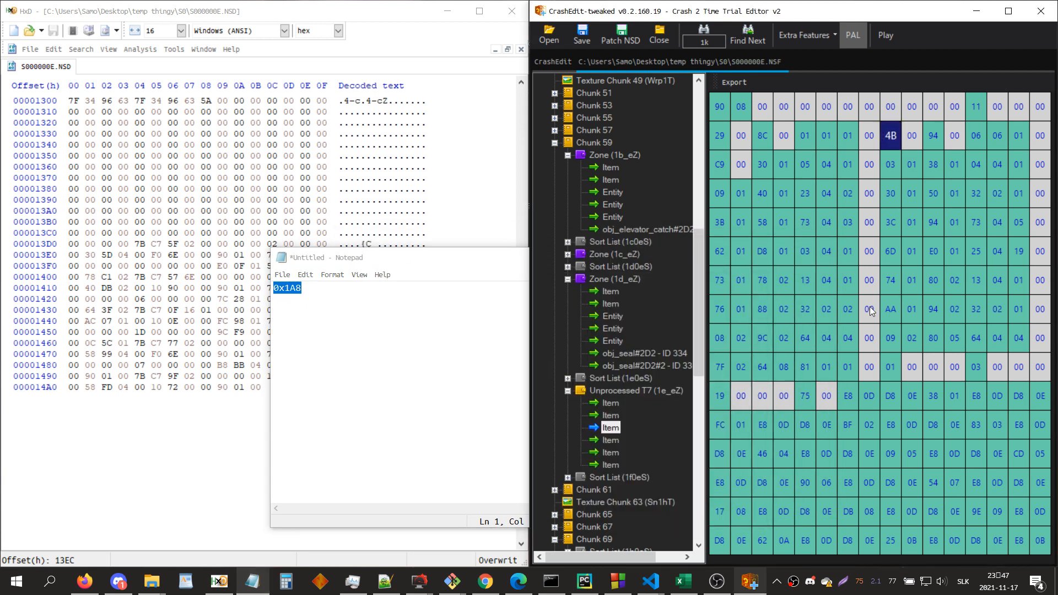
pyautogui.press('Right')
pyautogui.click(891, 146)
pyautogui.press('Up')
pyautogui.press('Down')
pyautogui.press('Down')
pyautogui.press('Down')
pyautogui.press('Down')
pyautogui.press('Down')
pyautogui.press('Down')
pyautogui.press('Down')
pyautogui.press('Down')
pyautogui.press('Down')
pyautogui.press('Down')
pyautogui.press('Down')
pyautogui.press('Down')
pyautogui.press('Down')
pyautogui.press('Down')
pyautogui.press('Down')
pyautogui.press('Down')
pyautogui.press('Down')
pyautogui.press('Down')
pyautogui.press('Down')
pyautogui.press('Down')
pyautogui.press('Down')
pyautogui.press('Down')
pyautogui.press('Down')
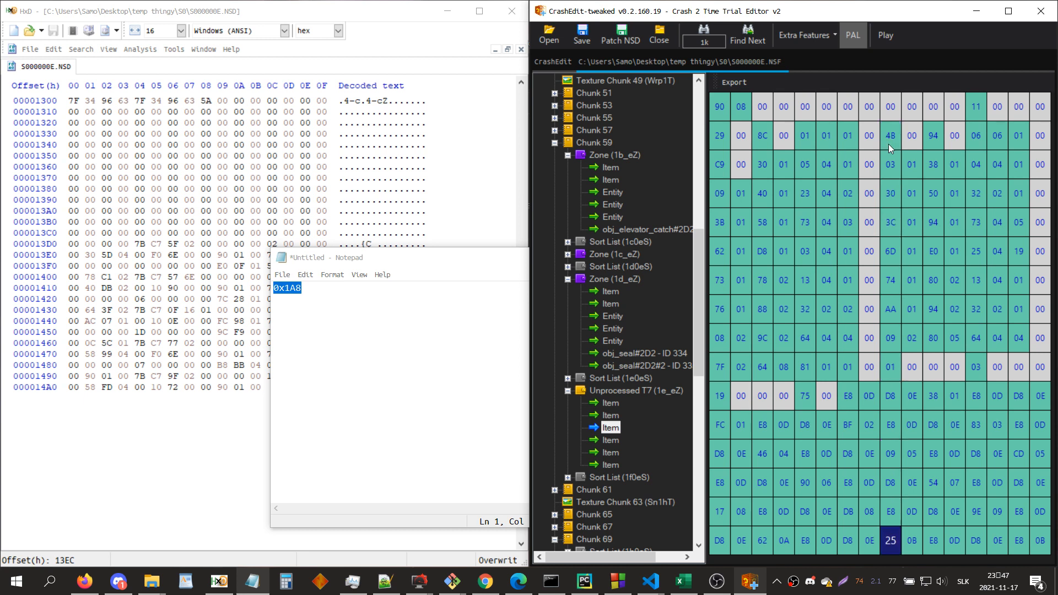
pyautogui.press('Down')
pyautogui.press('Down')
pyautogui.press('Down')
pyautogui.press('Down')
pyautogui.press('Down')
pyautogui.press('Down')
pyautogui.press('Down')
pyautogui.press('Down')
pyautogui.press('Down')
pyautogui.press('Down')
pyautogui.press('Down')
pyautogui.press('Down')
pyautogui.press('Down')
pyautogui.press('Down')
pyautogui.press('Down')
pyautogui.press('Down')
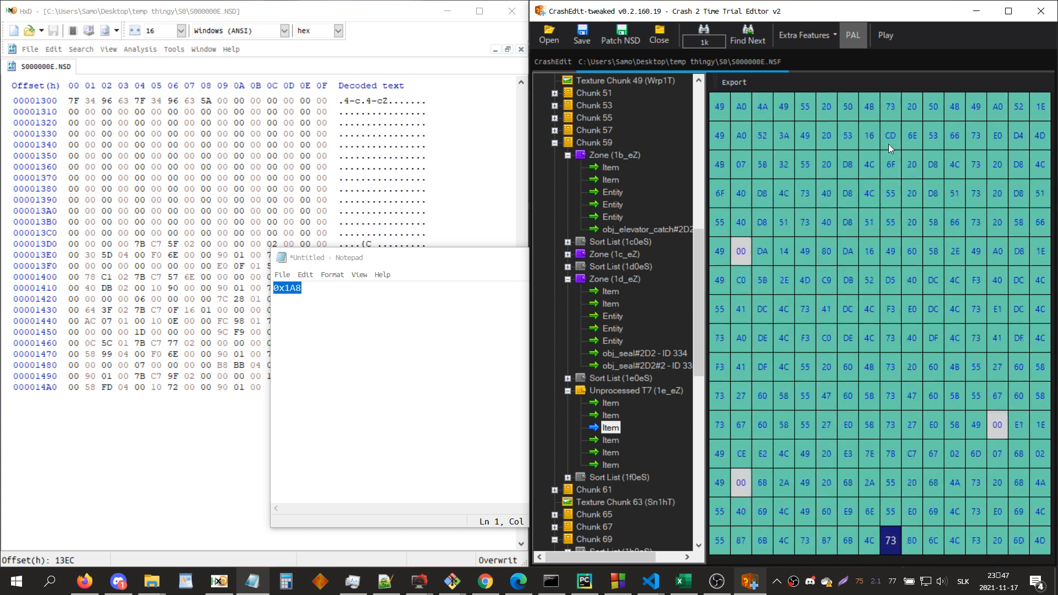
pyautogui.press('Down')
pyautogui.press('Down')
pyautogui.press('Down')
pyautogui.press('Down')
pyautogui.press('Down')
pyautogui.press('Down')
pyautogui.press('Down')
pyautogui.press('Down')
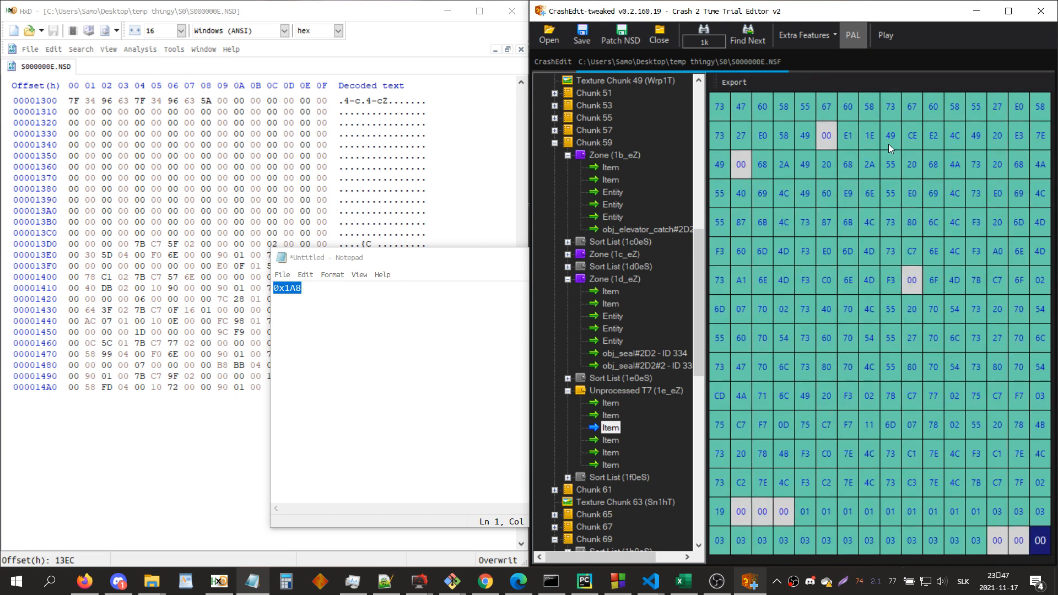
# Step: Check the property list at the start of 1e_eZ's third item for property 0x1A8
pyautogui.hotkey('ctrl', 'Home')
pyautogui.press('Right')
pyautogui.press('Right')
pyautogui.press('Right')
pyautogui.press('Right')
pyautogui.press('Right')
pyautogui.press('Down')
pyautogui.press('Down')
pyautogui.press('Down')
pyautogui.press('Down')
pyautogui.press('Down')
pyautogui.press('Down')
pyautogui.press('Down')
pyautogui.press('Right')
pyautogui.press('Right')
pyautogui.press('Right')
pyautogui.press('Left')
pyautogui.press('Left')
pyautogui.press('Left')
pyautogui.press('Left')
pyautogui.press('Left')
pyautogui.press('Left')
pyautogui.press('Left')
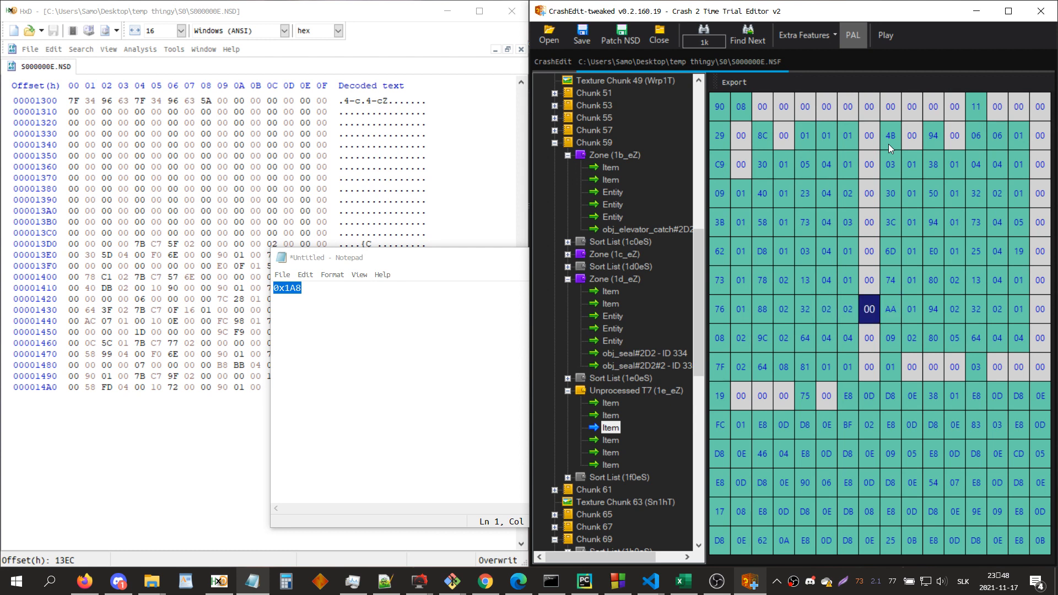
pyautogui.press('Right')
pyautogui.press('Right')
pyautogui.press('Right')
pyautogui.press('Right')
pyautogui.press('Right')
pyautogui.press('Right')
pyautogui.press('Right')
pyautogui.press('Right')
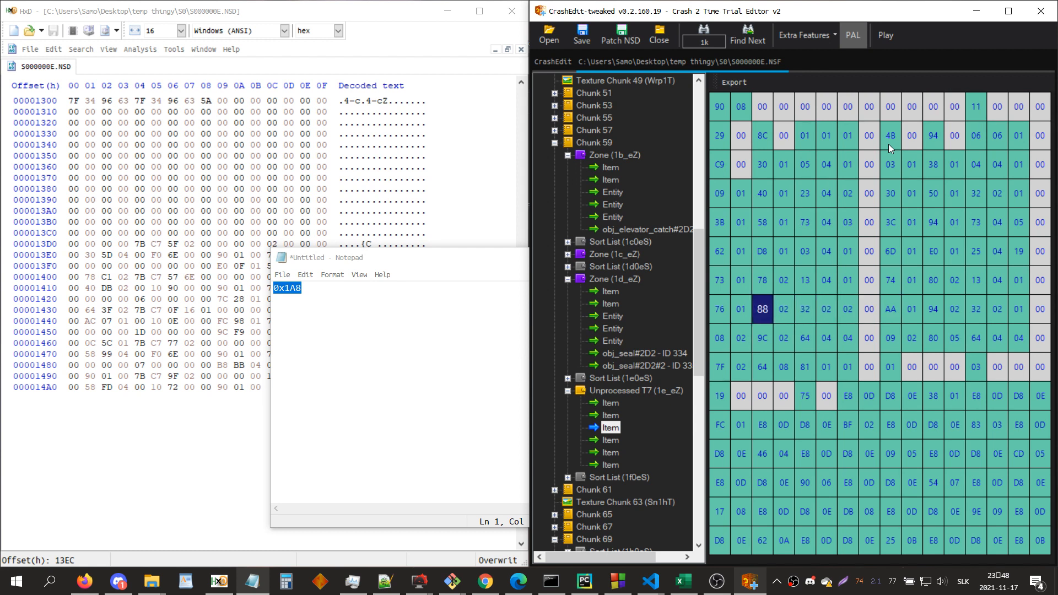
pyautogui.press('Left')
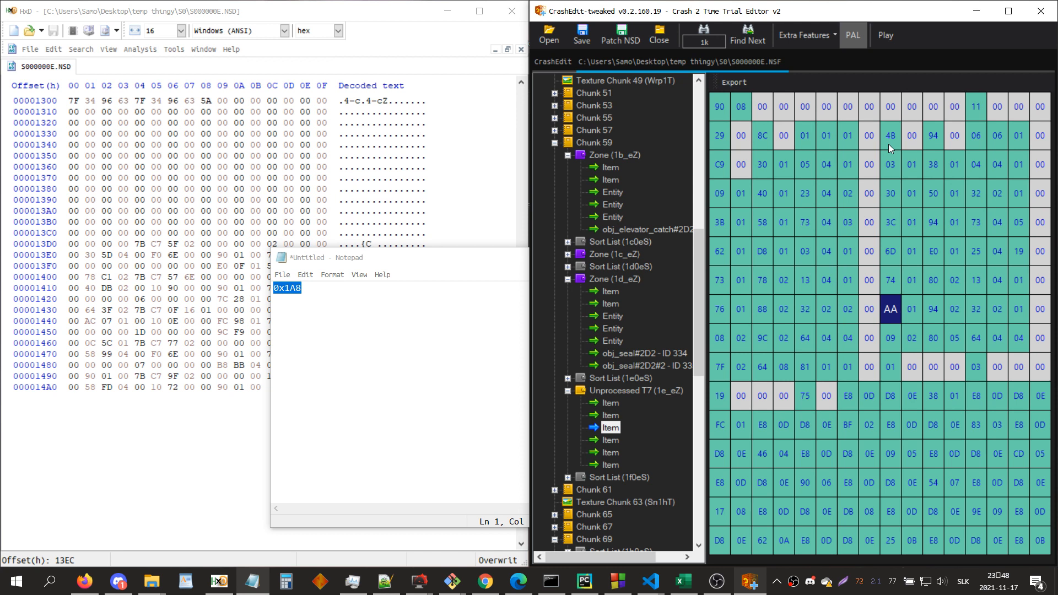
# Step: Search the level for the entry z6_ and inspect the found zone's camera paths in the 3D view
pyautogui.hotkey('ctrl', 'f')
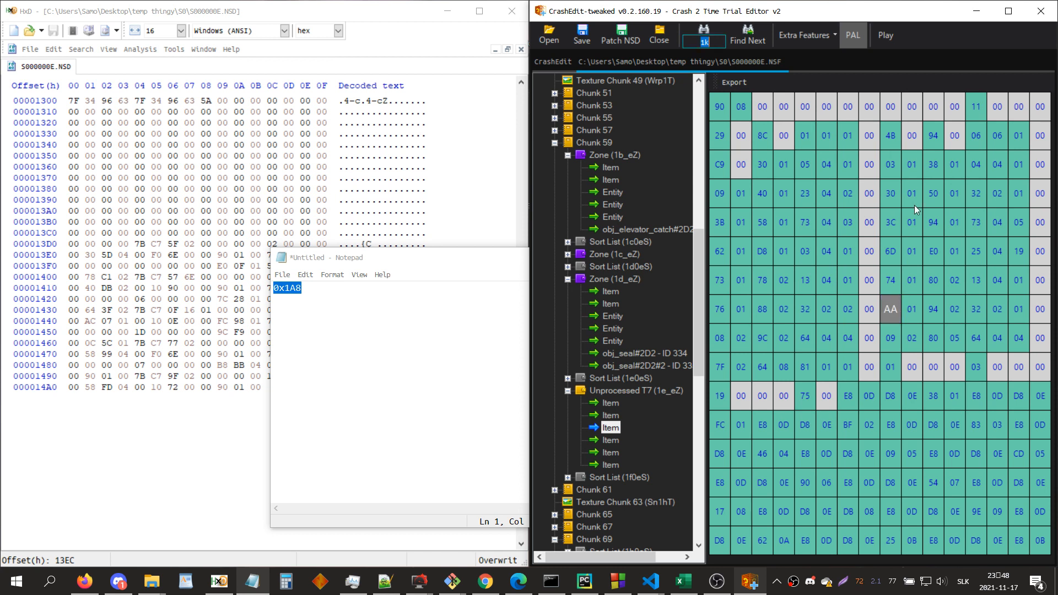
pyautogui.write('z6')
pyautogui.press('Return')
pyautogui.moveTo(903, 223); pyautogui.dragTo(932, 313)
pyautogui.scroll(-3, 932, 314)
pyautogui.press('d')
pyautogui.scroll(5, 932, 314)
pyautogui.scroll(-6, 932, 314)
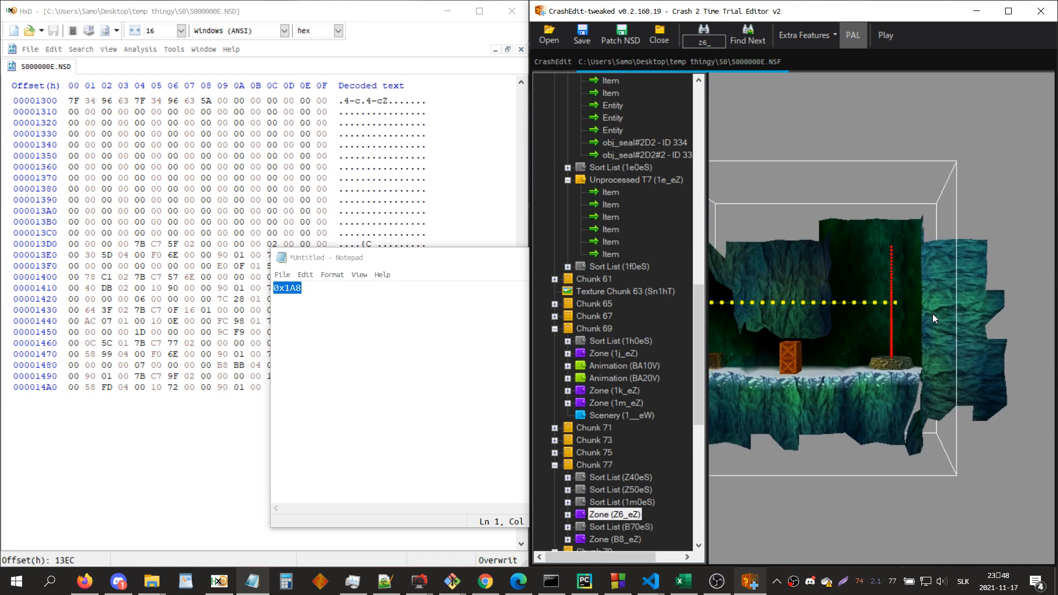
pyautogui.scroll(2, 932, 313)
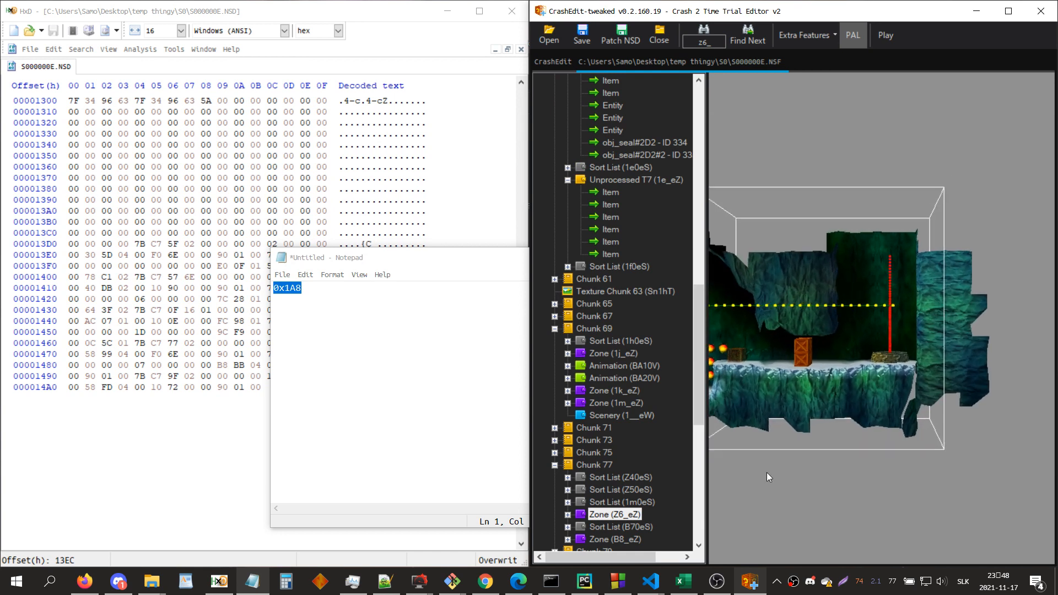
# Step: Expand Zone Z6_eZ, view it from an angle, and deprocess the entry into raw items
pyautogui.doubleClick(622, 518)
pyautogui.moveTo(855, 363); pyautogui.dragTo(788, 249)
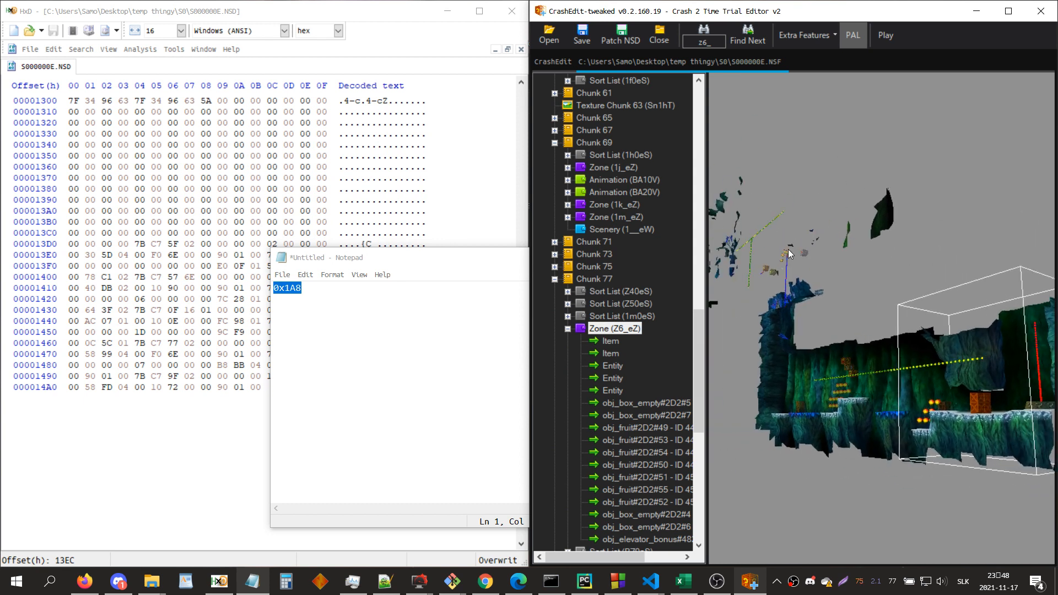
pyautogui.rightClick(636, 330)
pyautogui.click(676, 378)
# Step: Locate the 0x1A8 property in the property list of Z6_eZ's third item
pyautogui.click(888, 322)
pyautogui.press('Down')
pyautogui.press('Down')
pyautogui.press('Down')
pyautogui.press('Down')
pyautogui.press('Down')
pyautogui.press('Down')
pyautogui.press('Down')
pyautogui.press('Down')
pyautogui.press('Right')
pyautogui.press('Right')
pyautogui.press('Right')
pyautogui.press('Right')
pyautogui.press('Right')
pyautogui.press('Right')
pyautogui.press('Up')
pyautogui.press('Right')
pyautogui.press('Right')
pyautogui.press('Right')
pyautogui.press('Left')
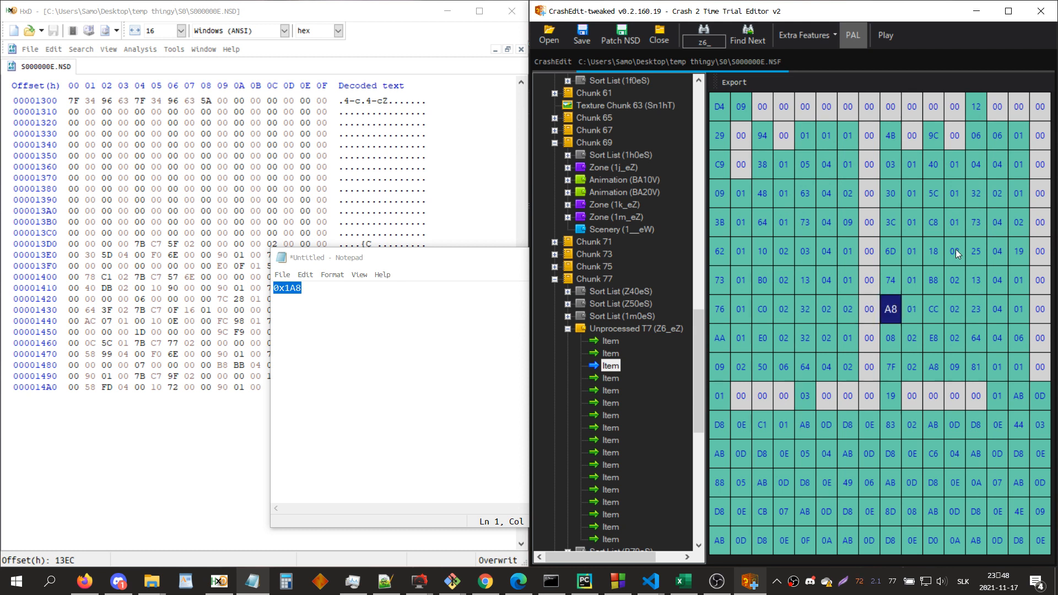
# Step: Export the selected third item of Z6_eZ to the _GARBAGE folder as "z6 c0", overwriting the existing file
pyautogui.click(741, 78)
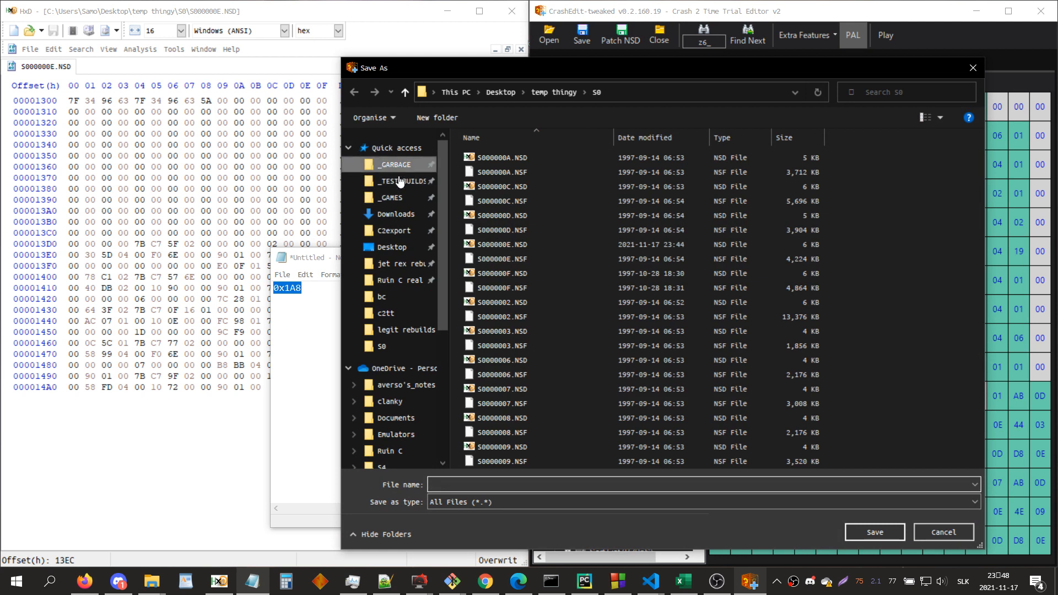
pyautogui.click(394, 165)
pyautogui.click(478, 486)
pyautogui.write('z6 c0')
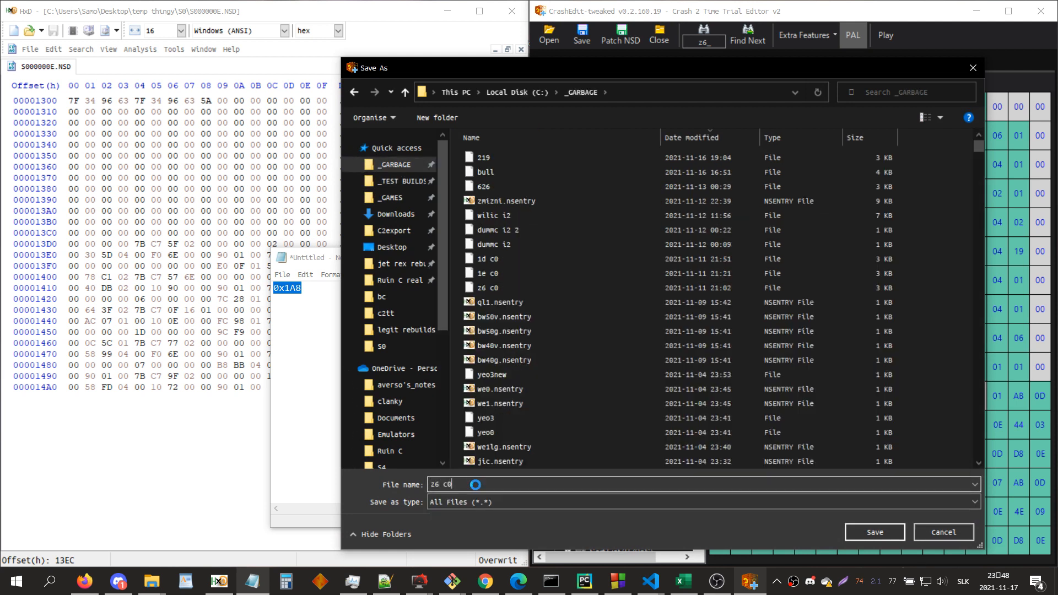
pyautogui.press('Return')
pyautogui.press('y')
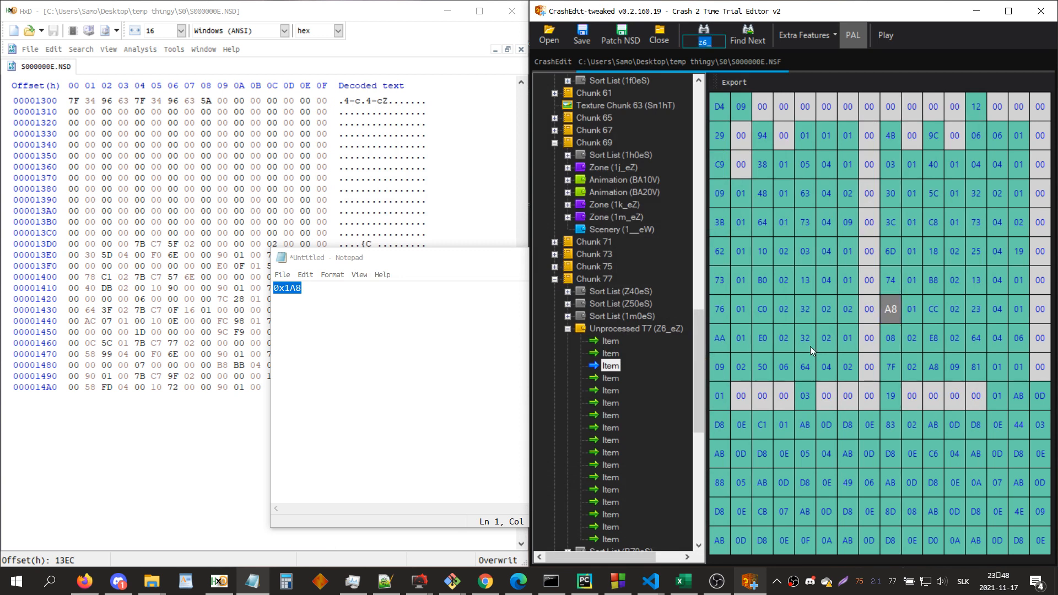
# Step: Find the entry 1e_ and export its third item to _GARBAGE as "1e c0", replacing the existing file
pyautogui.write('1e')
pyautogui.press('Return')
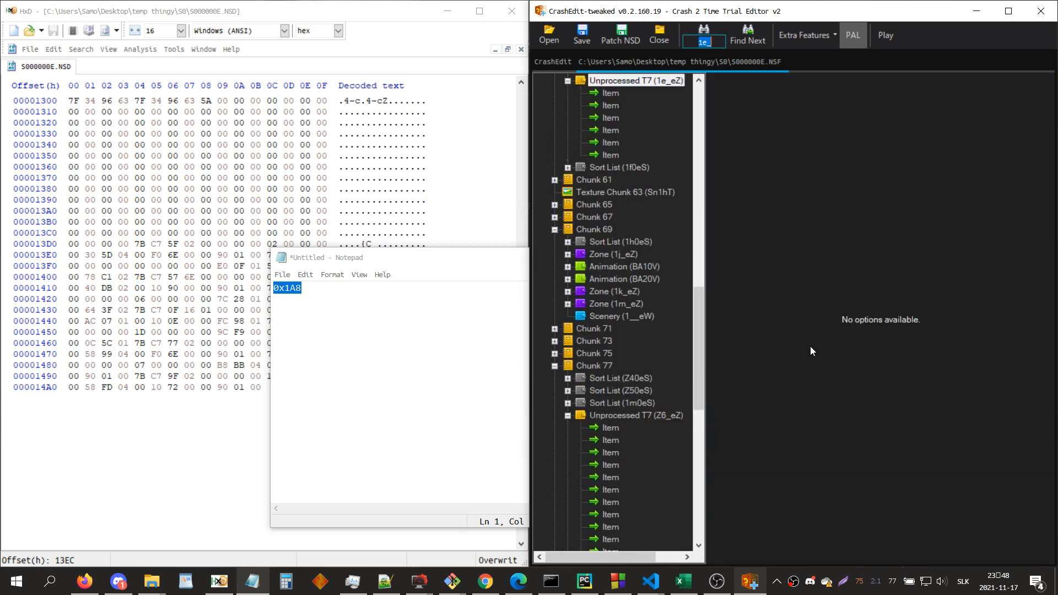
pyautogui.click(610, 118)
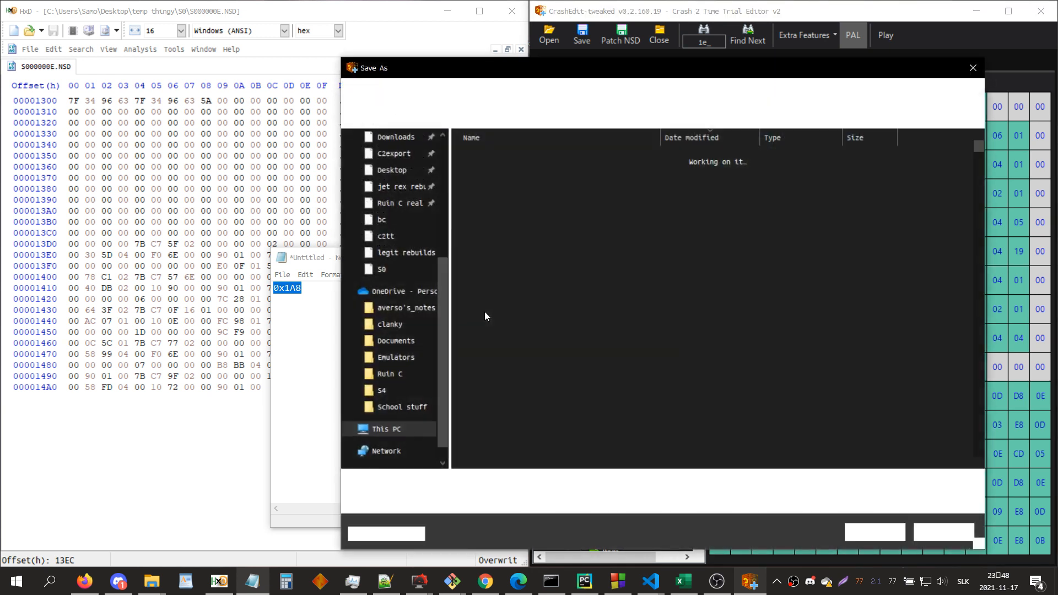
pyautogui.write('1e c0')
pyautogui.press('Return')
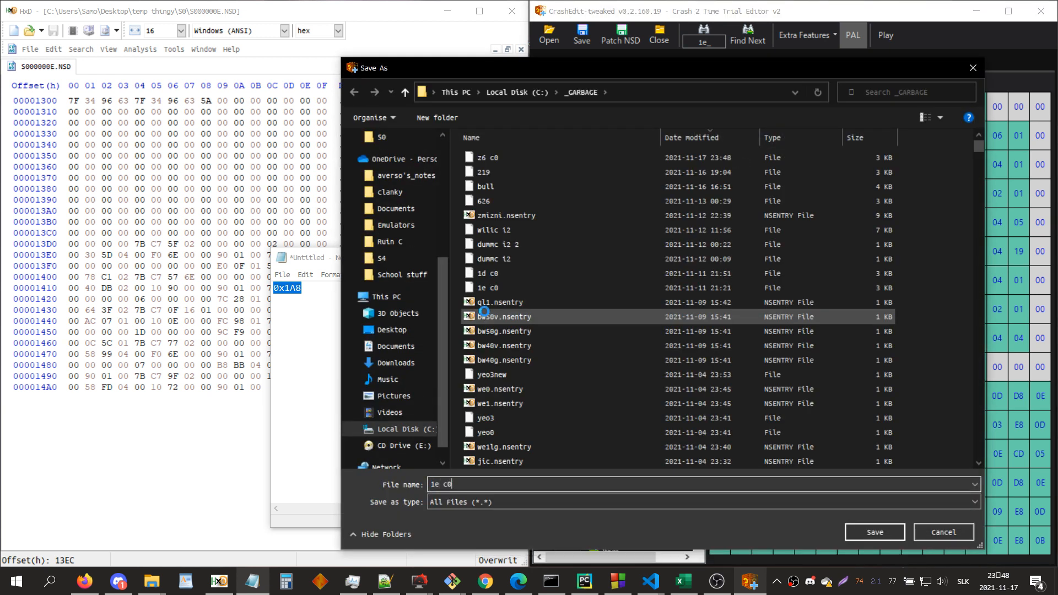
pyautogui.press('Return')
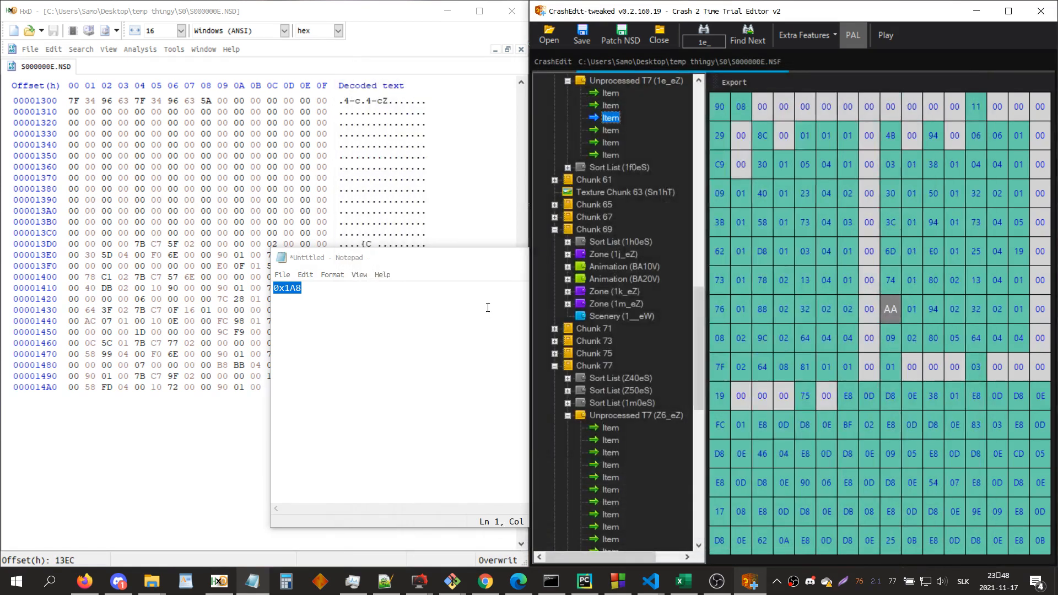
# Step: Switch to File Explorer, launch c2export.exe from the legit rebuilds folder, and dock its console beside CrashEdit
pyautogui.click(551, 581)
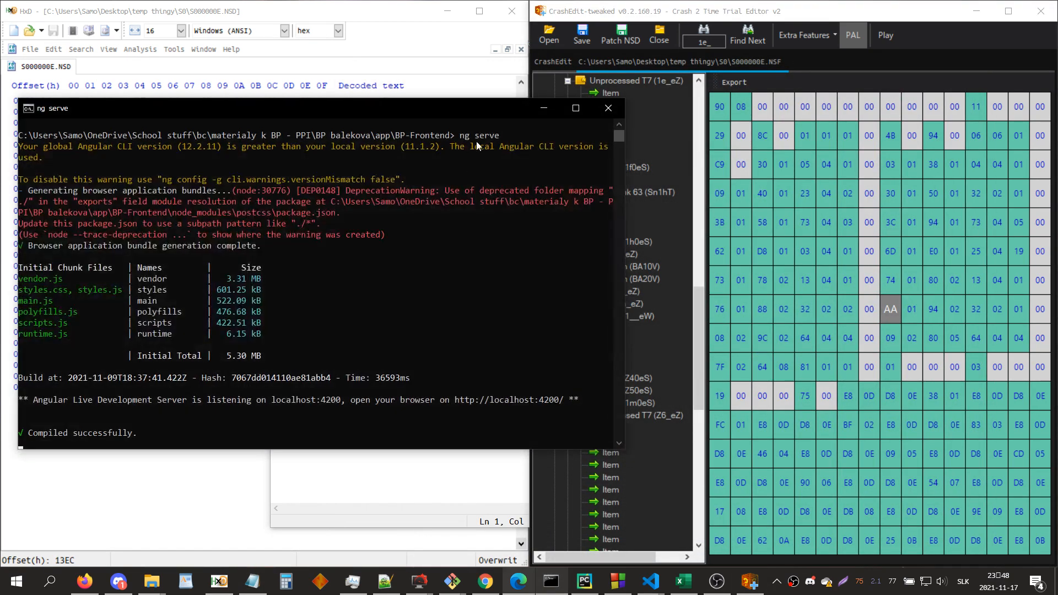
pyautogui.click(534, 109)
pyautogui.moveTo(156, 592)
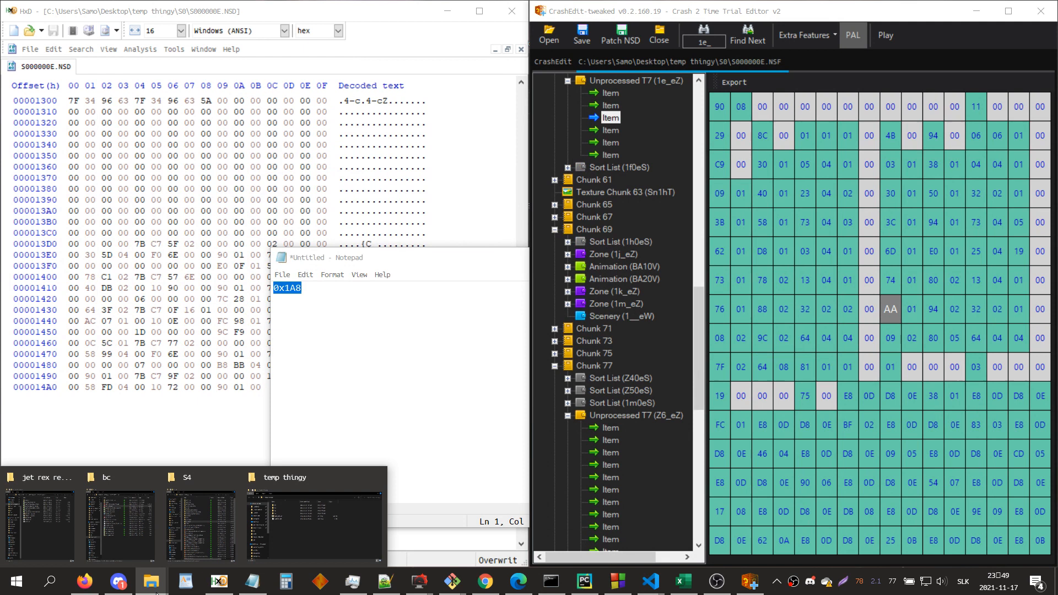
pyautogui.click(200, 524)
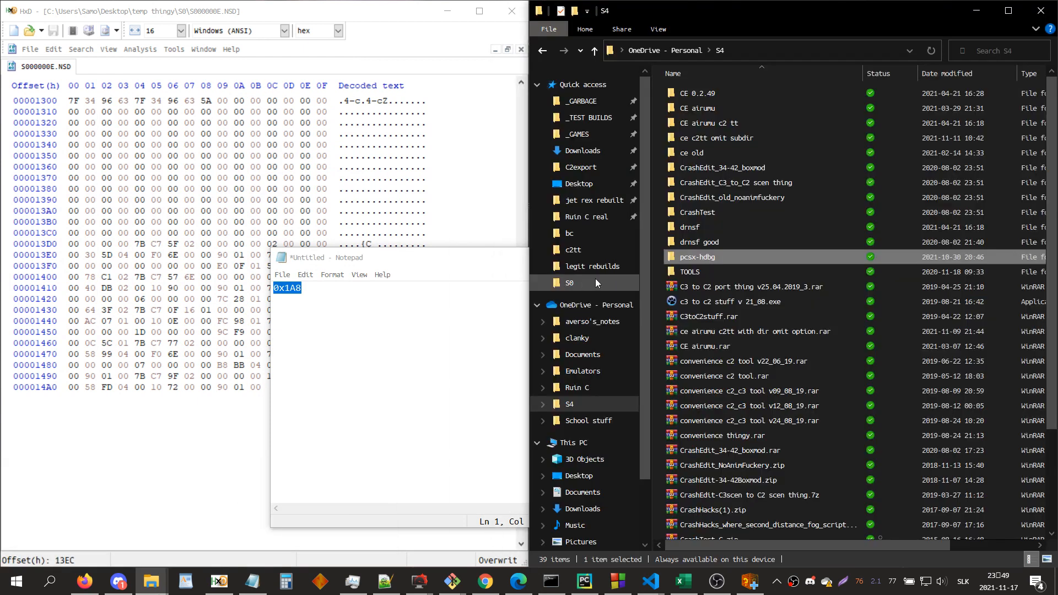
pyautogui.click(84, 582)
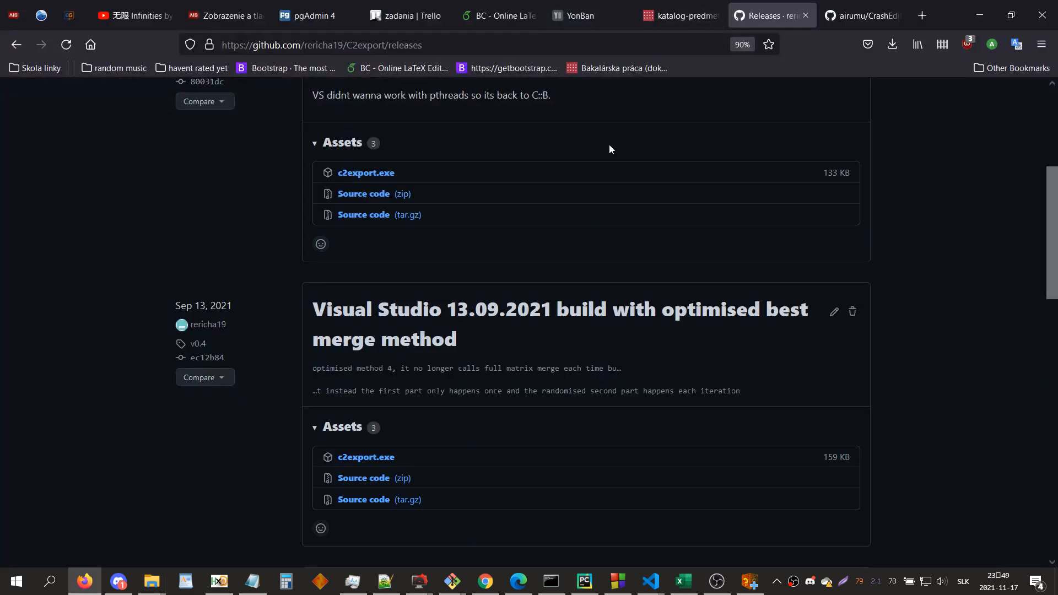
pyautogui.click(980, 16)
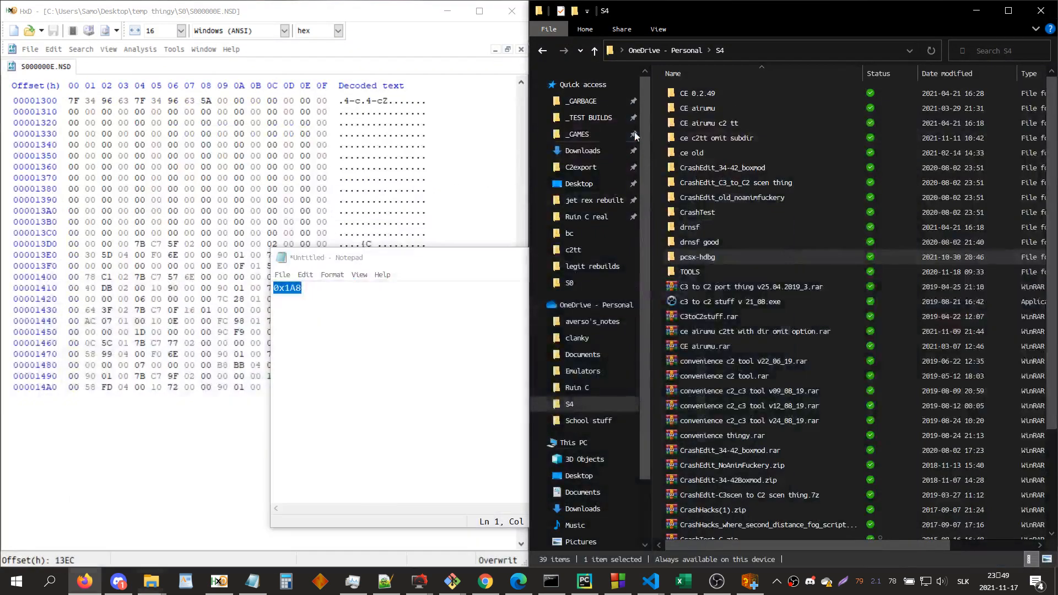
pyautogui.click(599, 205)
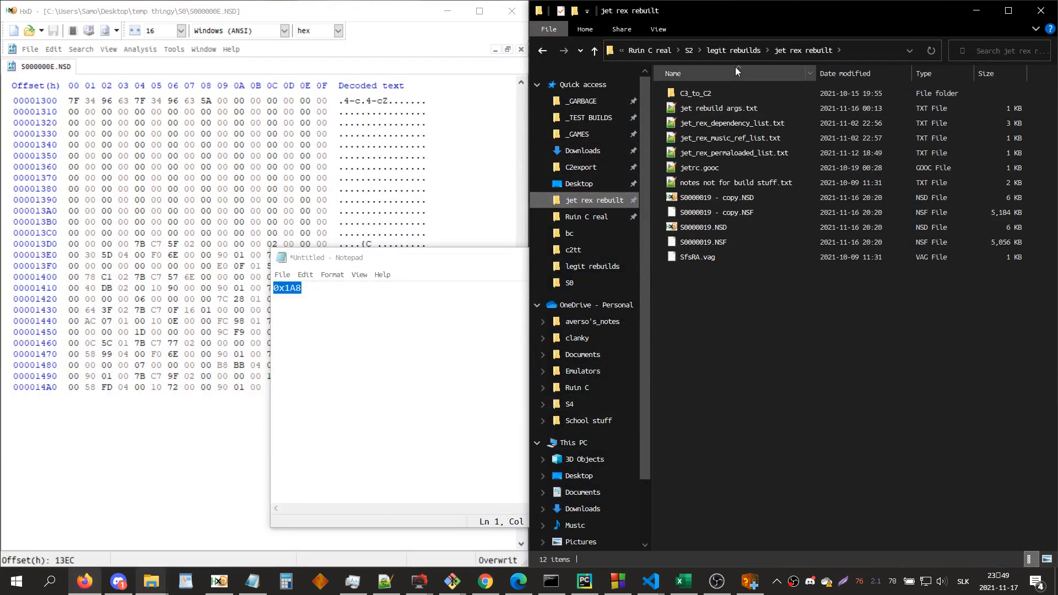
pyautogui.click(737, 50)
pyautogui.doubleClick(693, 290)
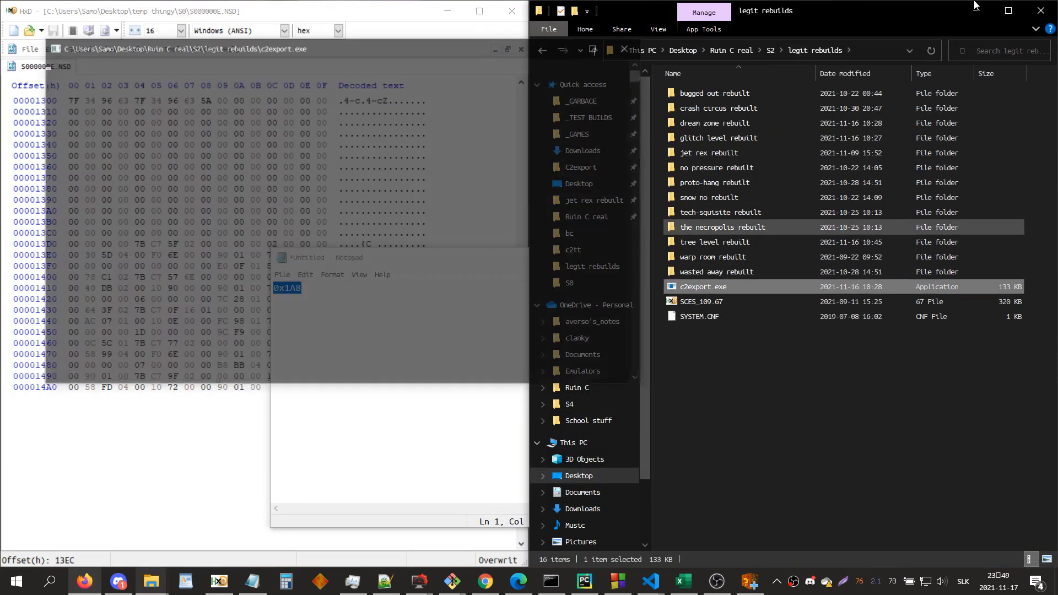
pyautogui.click(976, 7)
pyautogui.moveTo(223, 50); pyautogui.dragTo(2, 226)
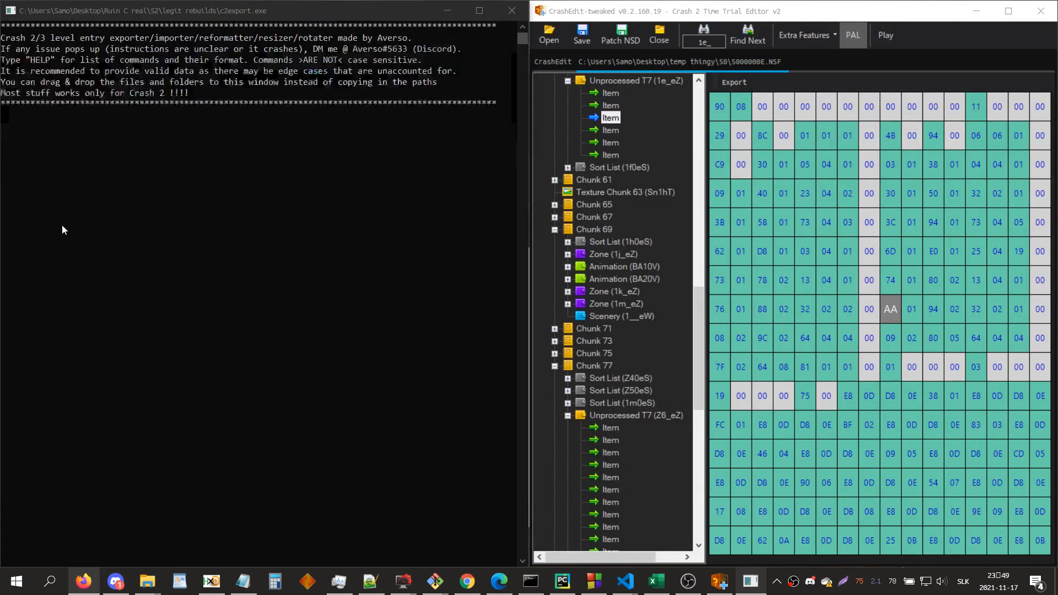
# Step: Dock a File Explorer window beside the c2export console and open the _GARBAGE folder in it
pyautogui.click(146, 582)
pyautogui.click(286, 515)
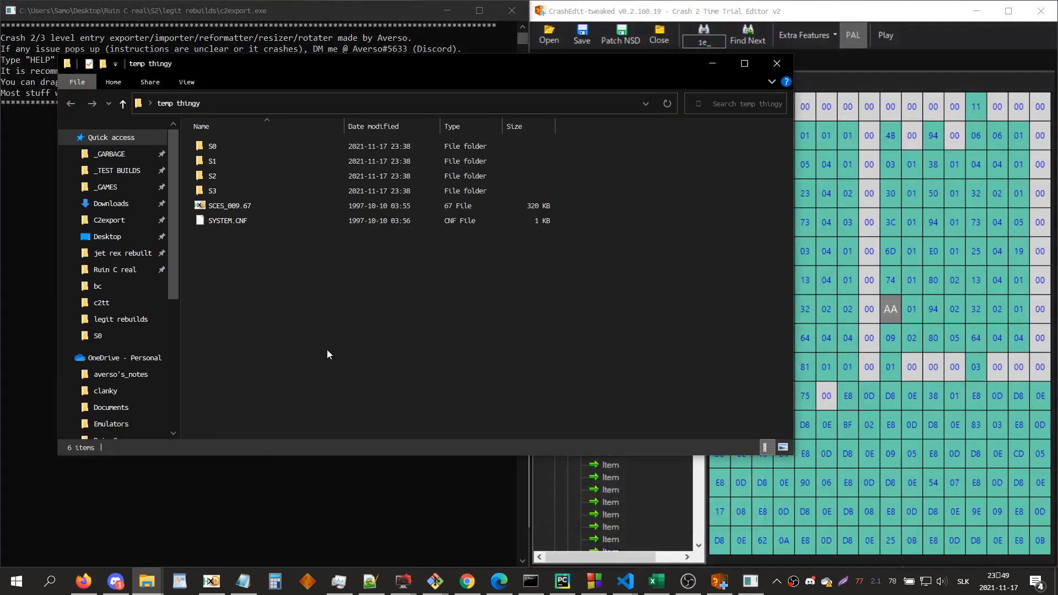
pyautogui.moveTo(290, 89); pyautogui.dragTo(1056, 193)
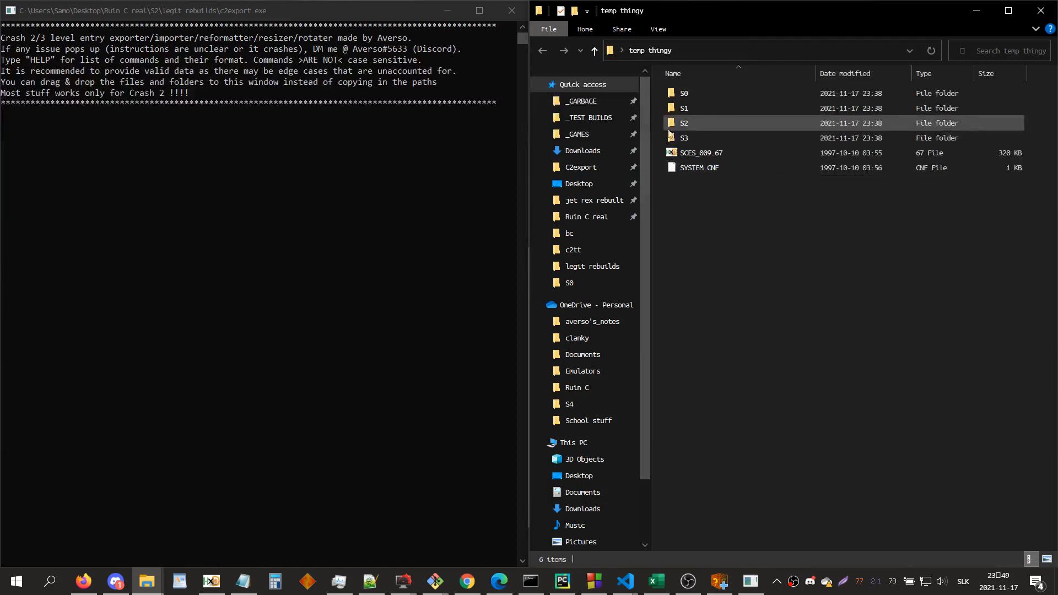
pyautogui.click(581, 101)
# Step: List the available c2export commands with help and highlight the BUILD & REBUILD entry
pyautogui.click(360, 139)
pyautogui.write('help')
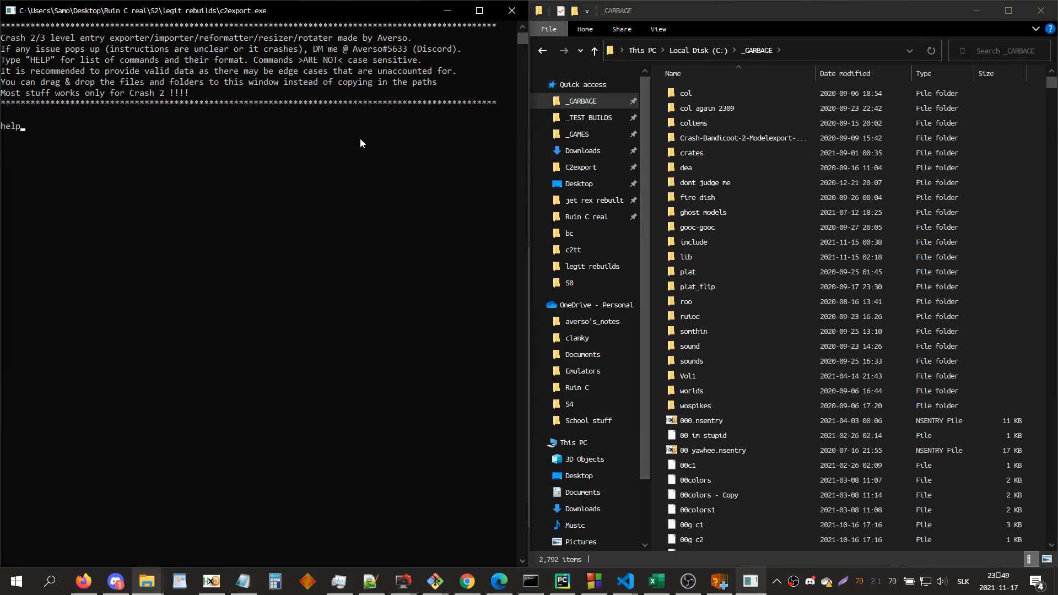
pyautogui.press('Return')
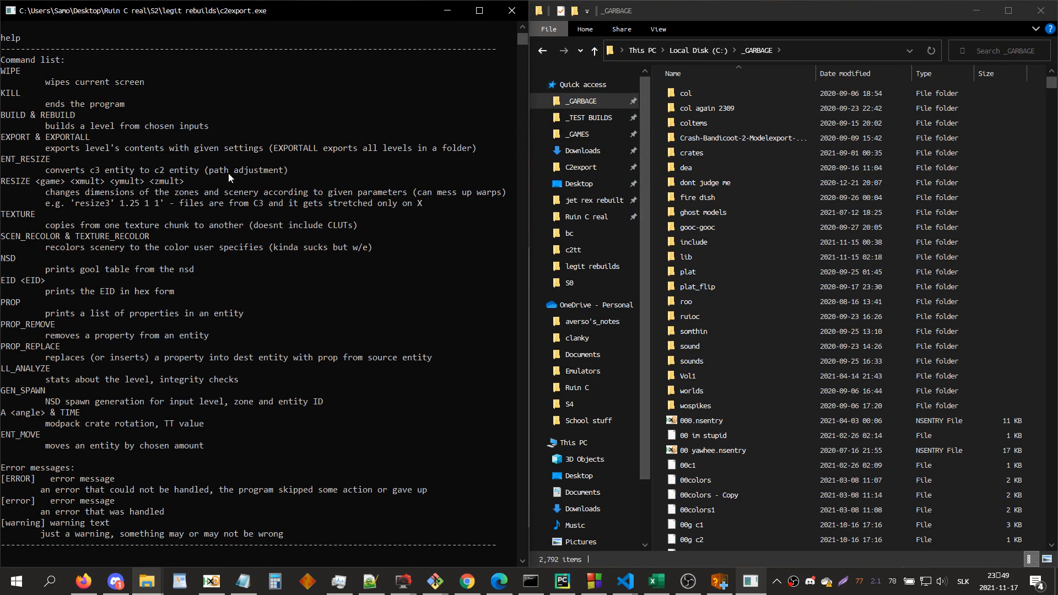
pyautogui.moveTo(90, 115); pyautogui.dragTo(1, 115)
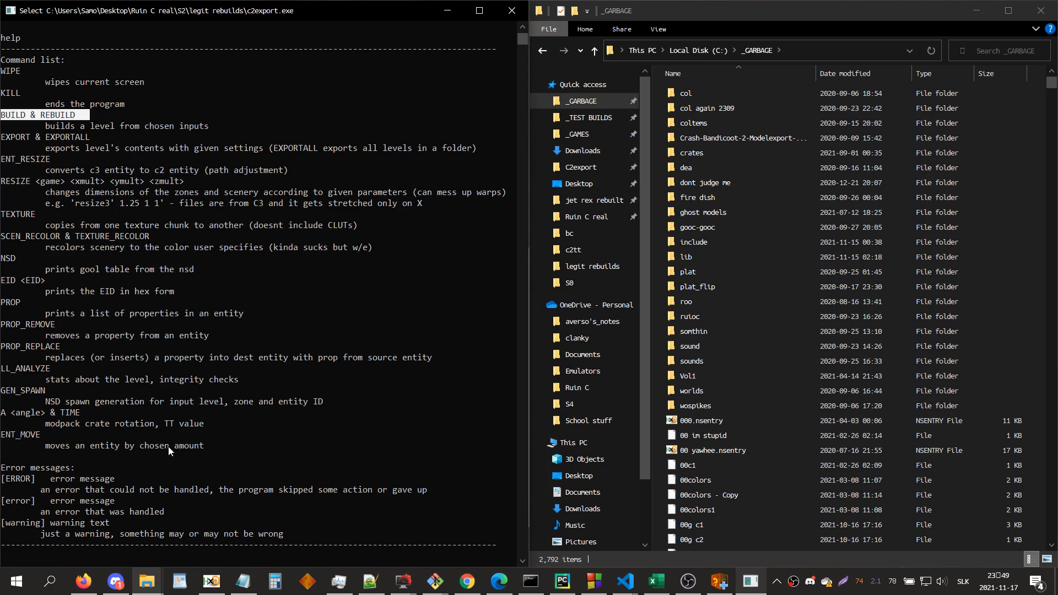
# Step: Run prop_replace in c2export, sort _GARBAGE by date modified, and supply "z6 c0" as the source item
pyautogui.write('prop_replace')
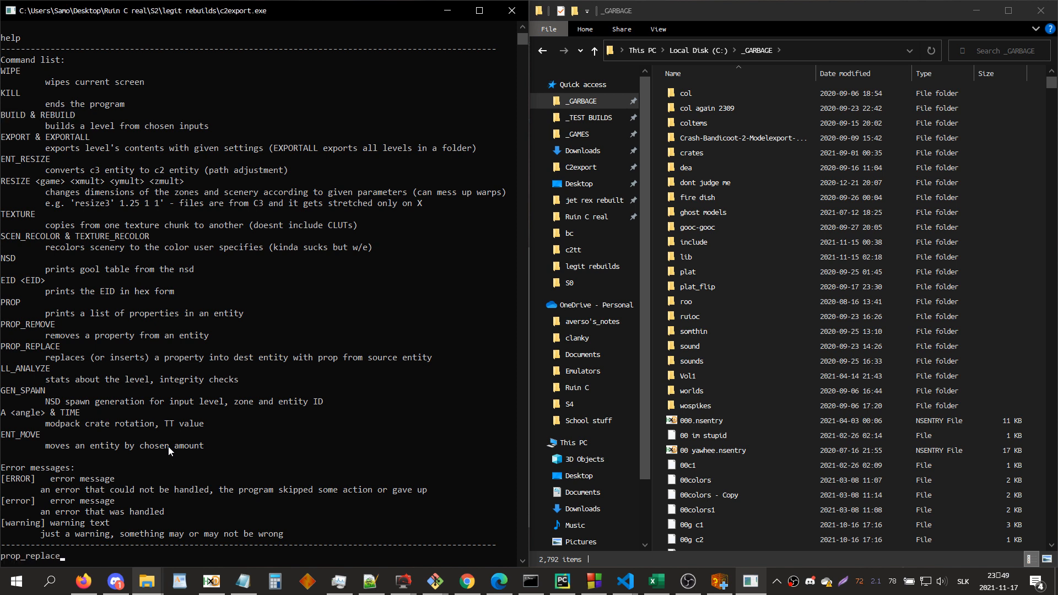
pyautogui.press('Return')
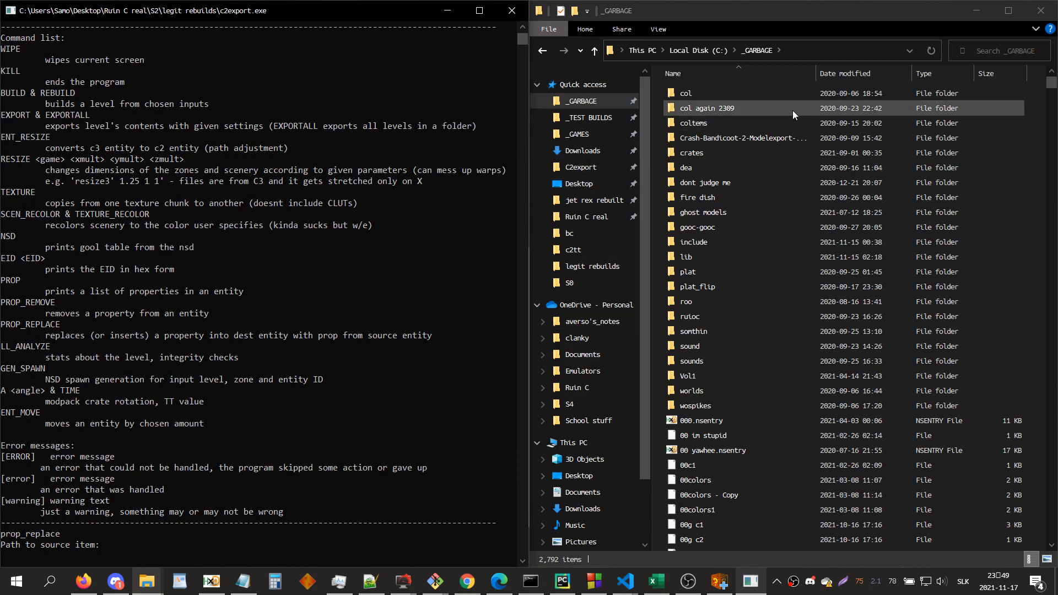
pyautogui.click(835, 70)
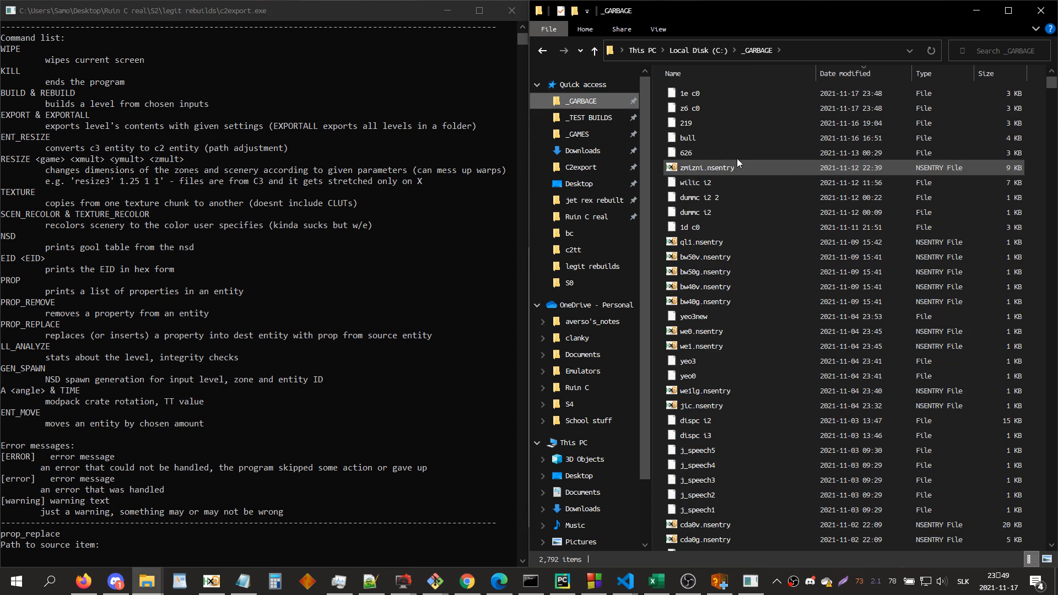
pyautogui.click(727, 106)
pyautogui.moveTo(728, 109); pyautogui.dragTo(366, 360)
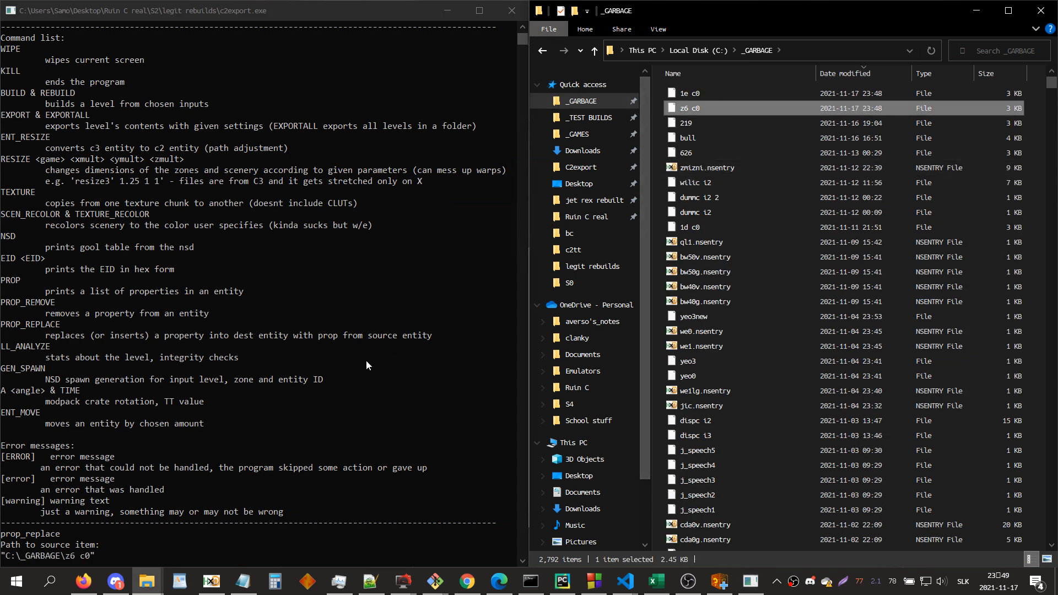
pyautogui.click(366, 360)
pyautogui.press('Return')
# Step: Supply "1e c0" as the destination item and insert property 1a8 into it
pyautogui.moveTo(688, 94); pyautogui.dragTo(326, 247)
pyautogui.click(325, 247)
pyautogui.press('Return')
pyautogui.write('1A8')
pyautogui.press('BackSpace')
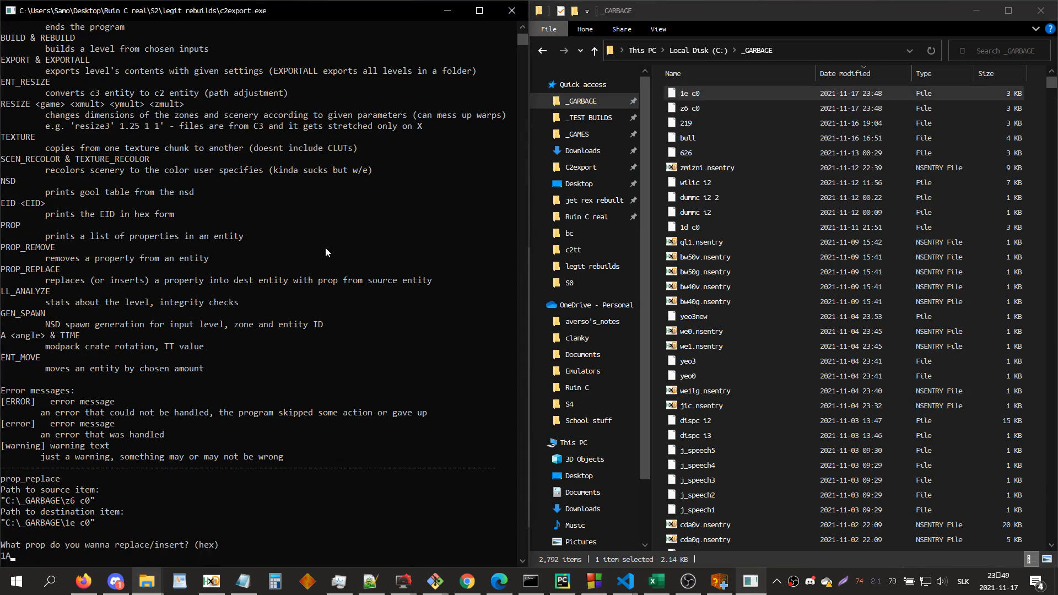
pyautogui.write('8')
pyautogui.press('Return')
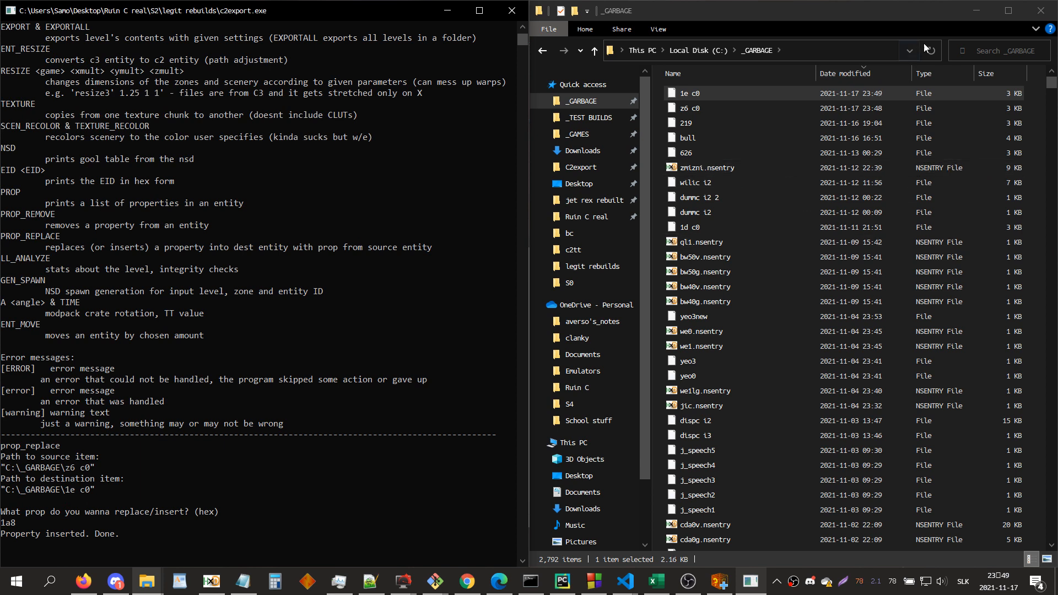
pyautogui.click(969, 16)
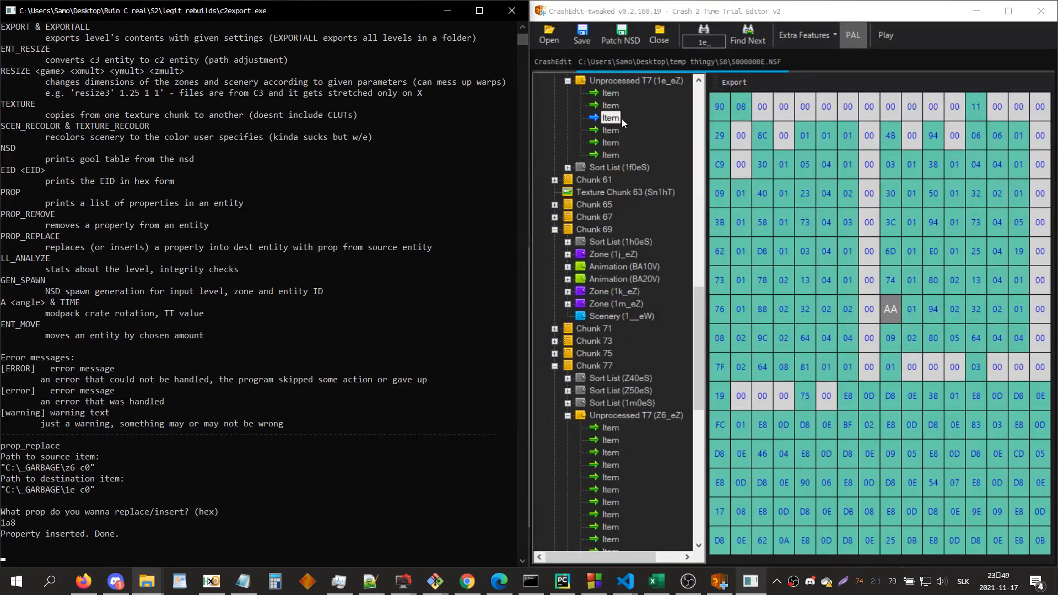
pyautogui.click(604, 119)
pyautogui.rightClick(604, 119)
# Step: Run the prop command in c2export on the "1e c0" file from _GARBAGE to print its properties
pyautogui.click(315, 177)
pyautogui.write('prop')
pyautogui.press('Return')
pyautogui.moveTo(147, 578)
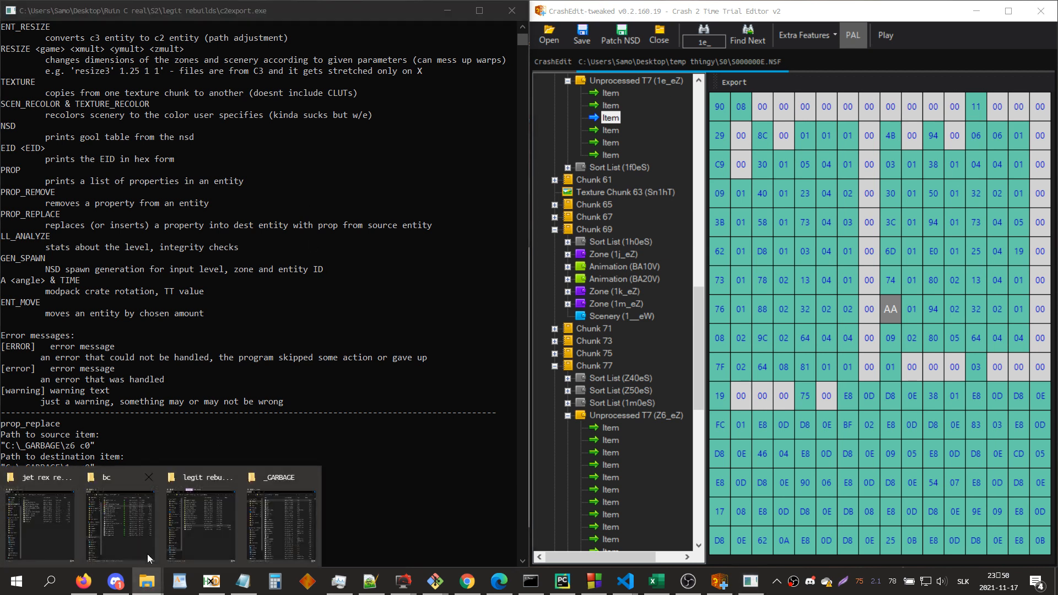
pyautogui.click(266, 511)
pyautogui.moveTo(778, 98); pyautogui.dragTo(298, 393)
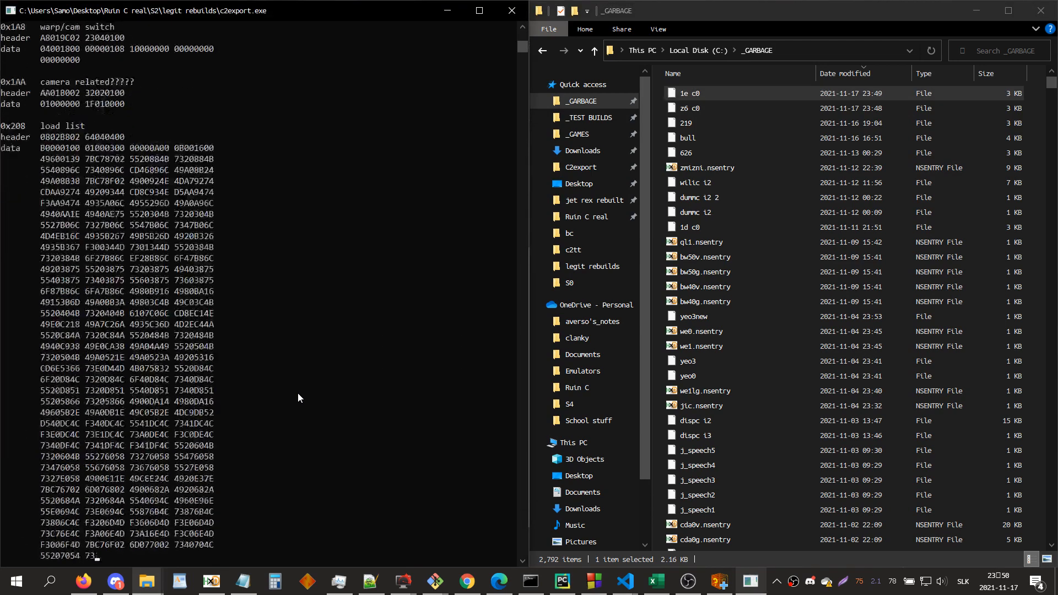
# Step: Review the printed properties of "1e c0", checking the 0x1A8 warp/cam switch, camera mode and positions/angles entries
pyautogui.scroll(20, 125, 497)
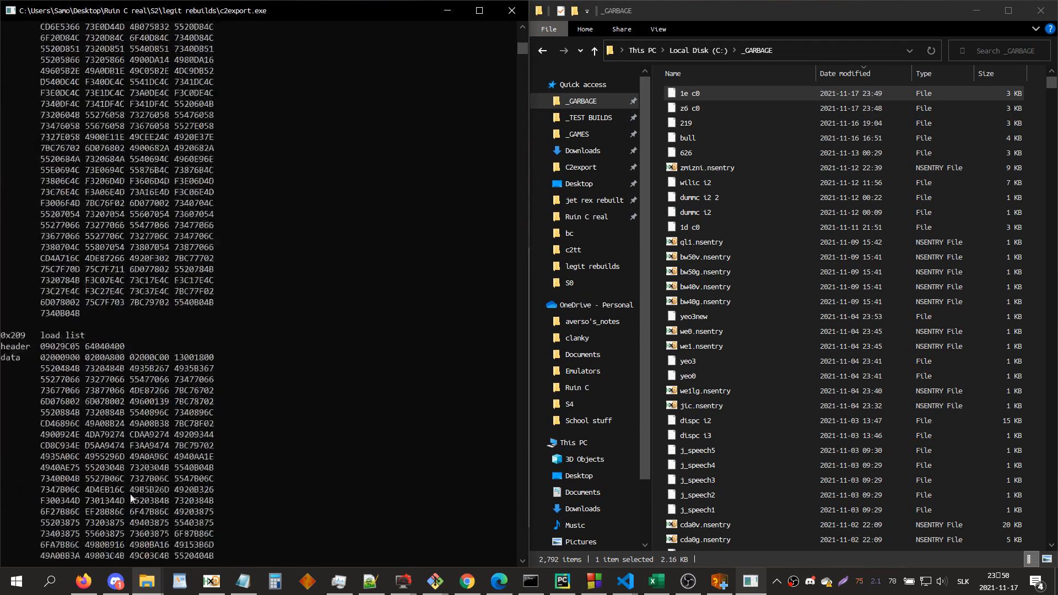
pyautogui.scroll(5, 205, 343)
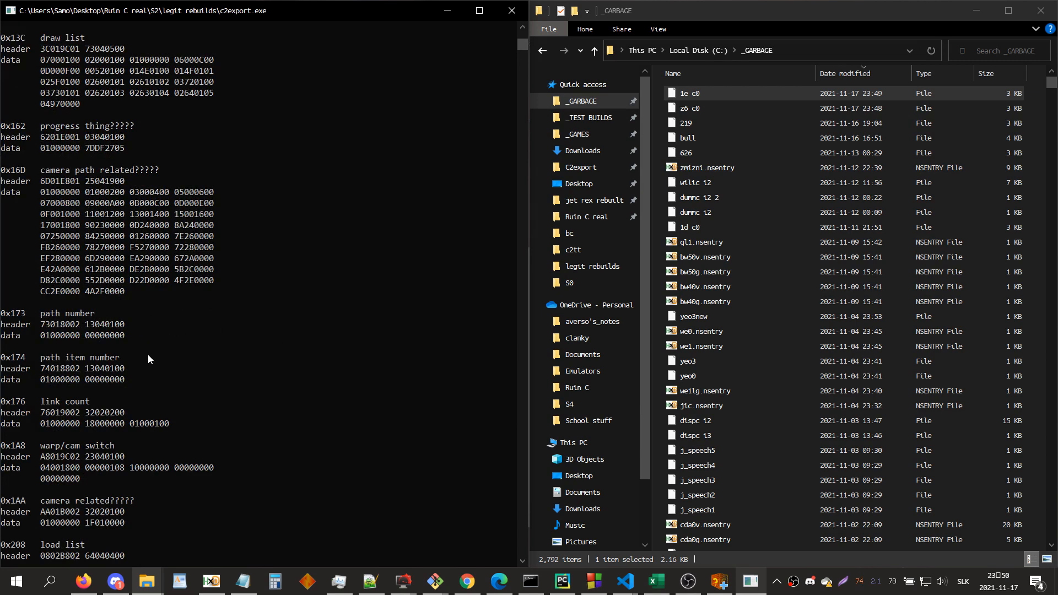
pyautogui.scroll(-1, 145, 440)
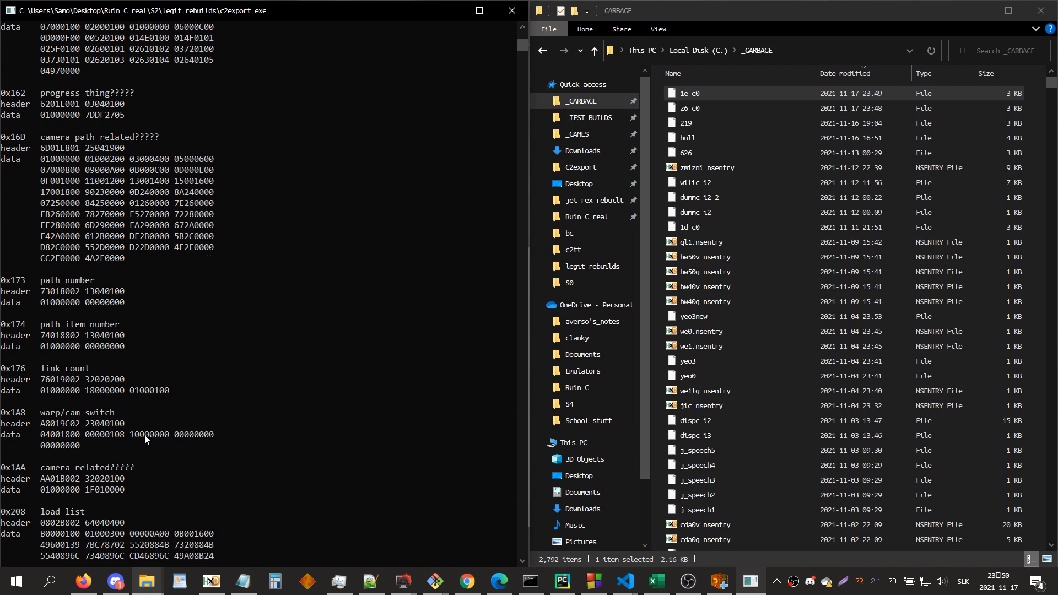
pyautogui.scroll(19, 142, 429)
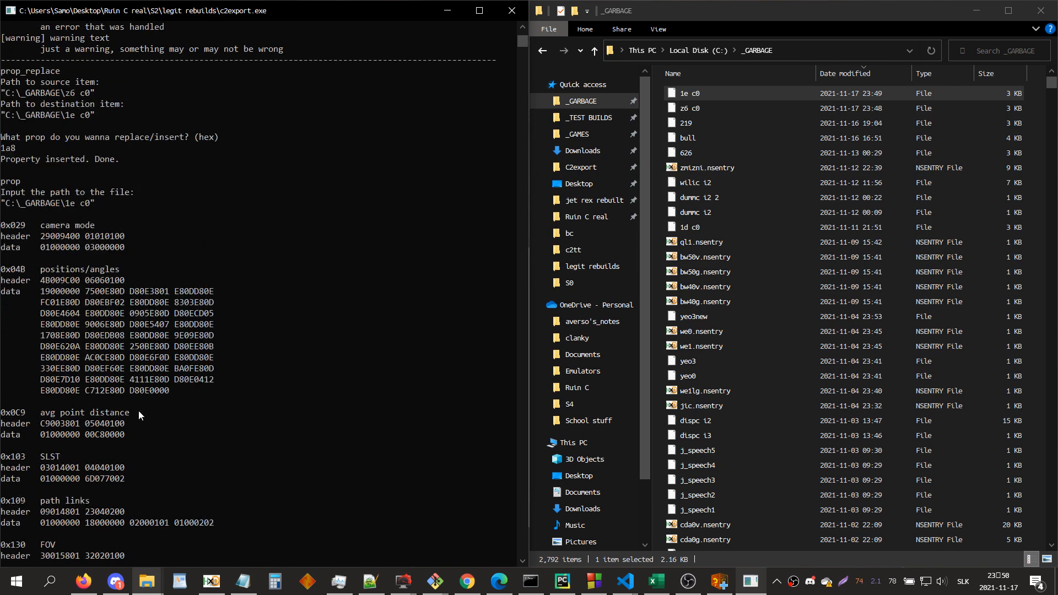
pyautogui.moveTo(98, 226); pyautogui.dragTo(39, 237)
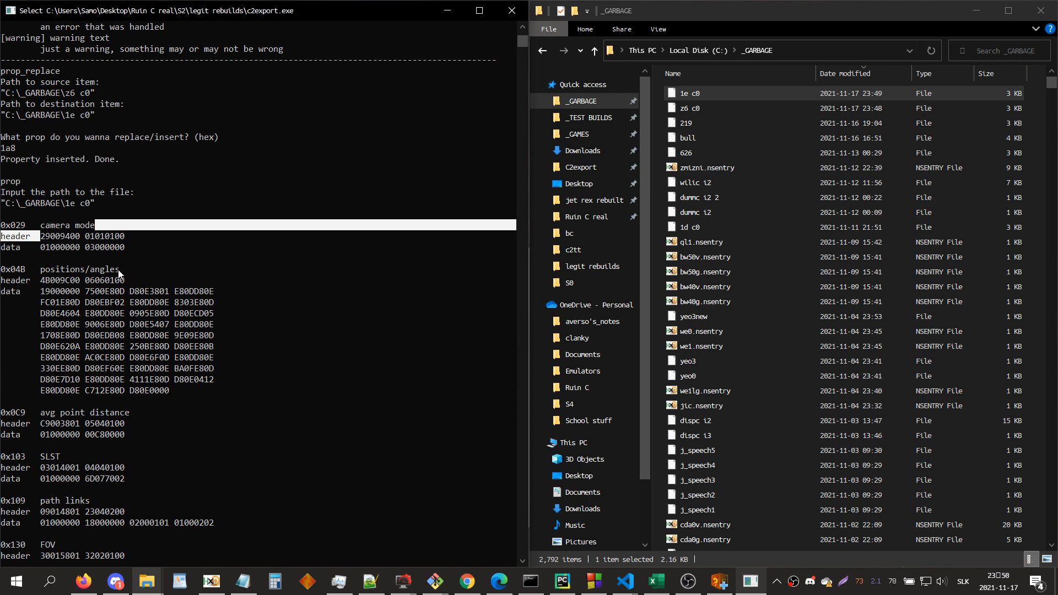
pyautogui.moveTo(119, 271); pyautogui.dragTo(48, 281)
pyautogui.click(67, 280)
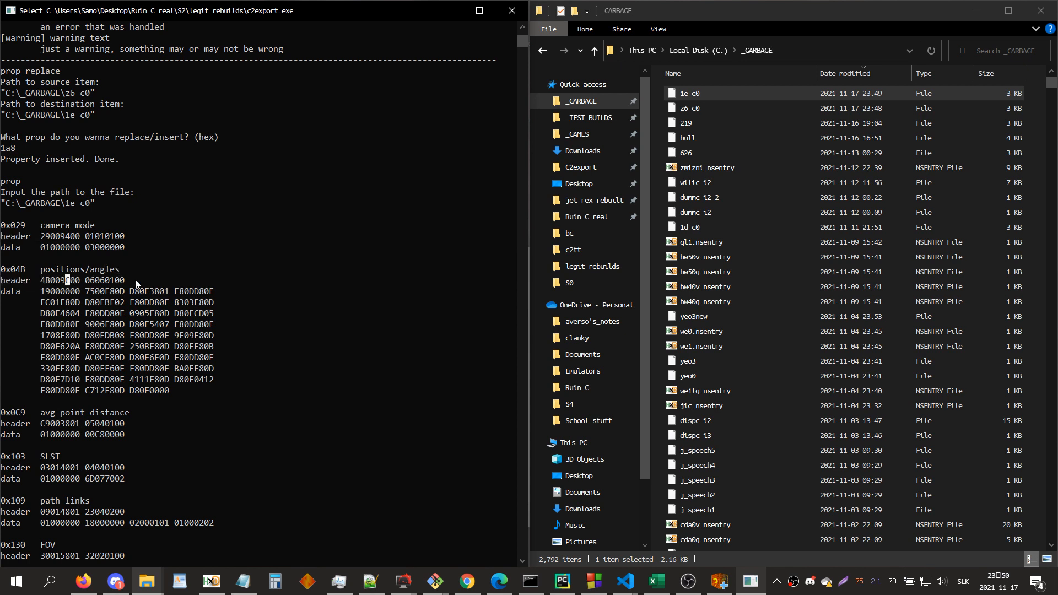
# Step: Check the positions/angles header and the first data word of the 0x1A8 warp/cam switch in the printed properties
pyautogui.moveTo(136, 282); pyautogui.dragTo(32, 281)
pyautogui.scroll(-6, 124, 399)
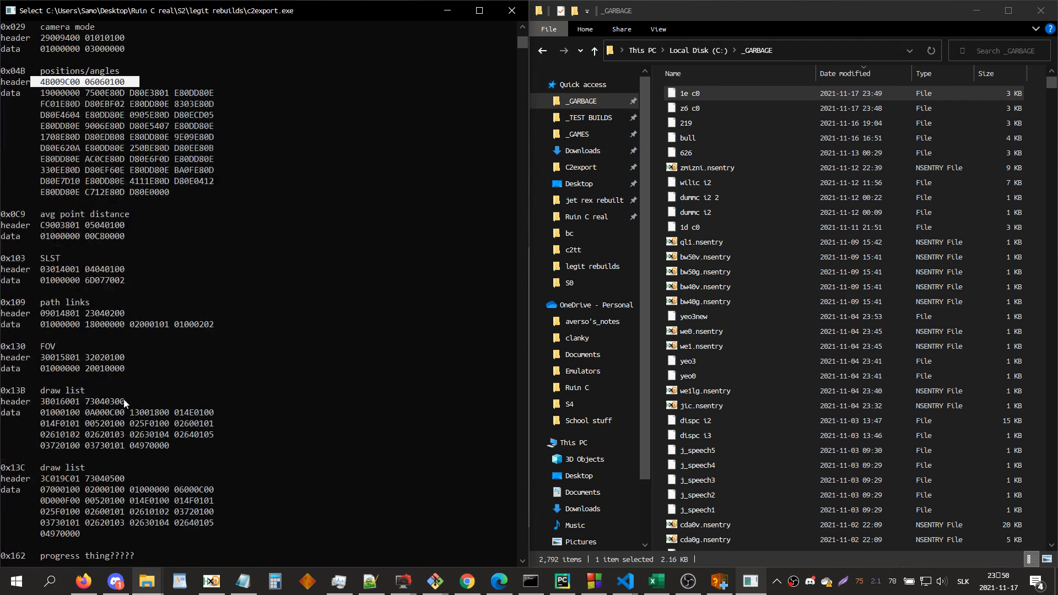
pyautogui.scroll(-10, 123, 399)
pyautogui.scroll(-6, 124, 399)
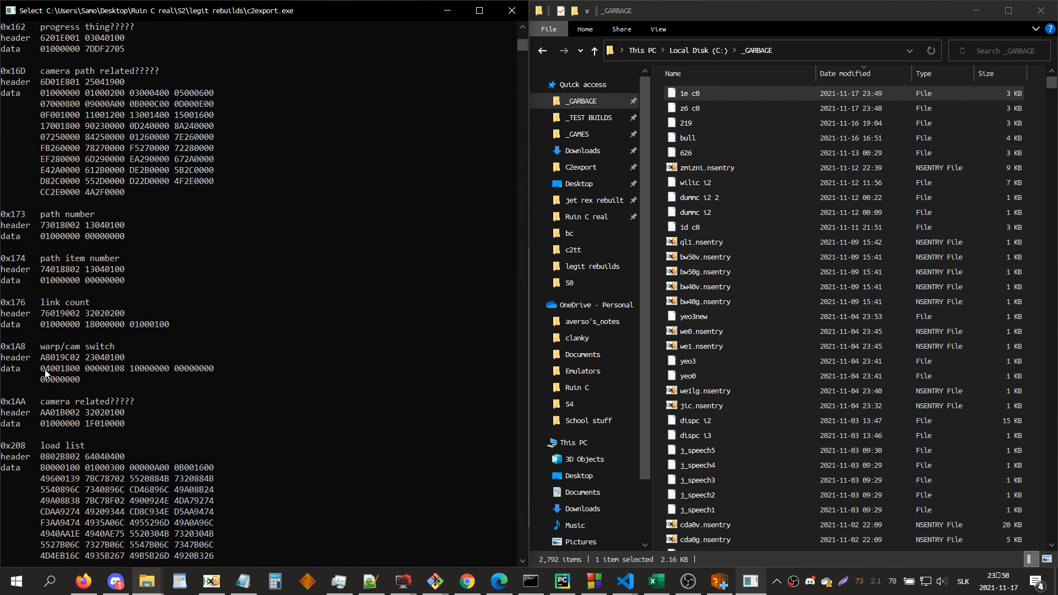
pyautogui.moveTo(41, 369); pyautogui.dragTo(57, 372)
pyautogui.moveTo(61, 372); pyautogui.dragTo(82, 364)
# Step: Minimize the _GARBAGE folder window, process entry Z6_eZ back into a zone, and open its first camera entity
pyautogui.click(978, 16)
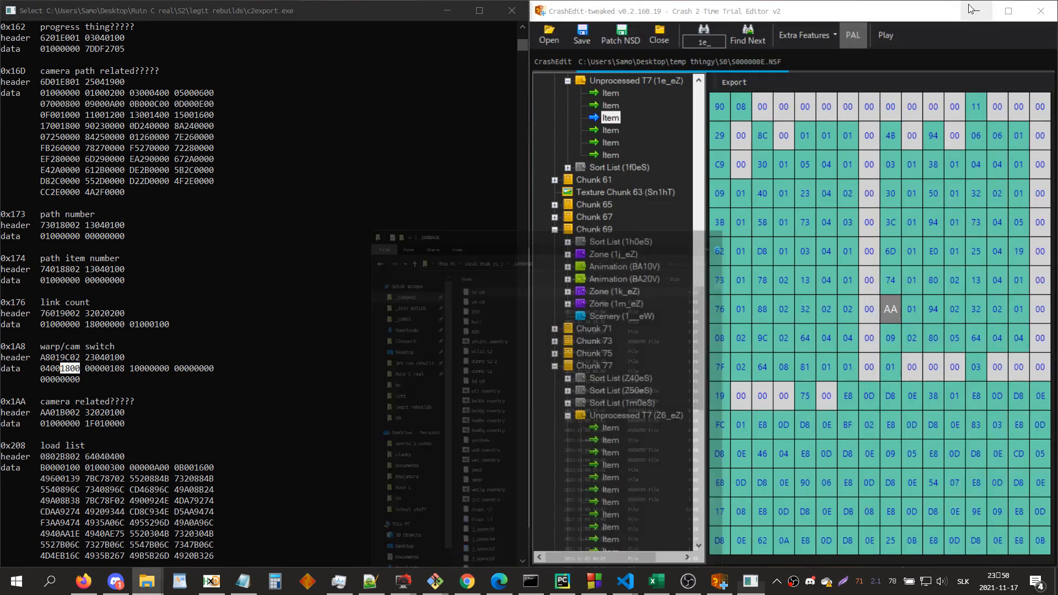
pyautogui.click(669, 412)
pyautogui.rightClick(668, 412)
pyautogui.click(703, 483)
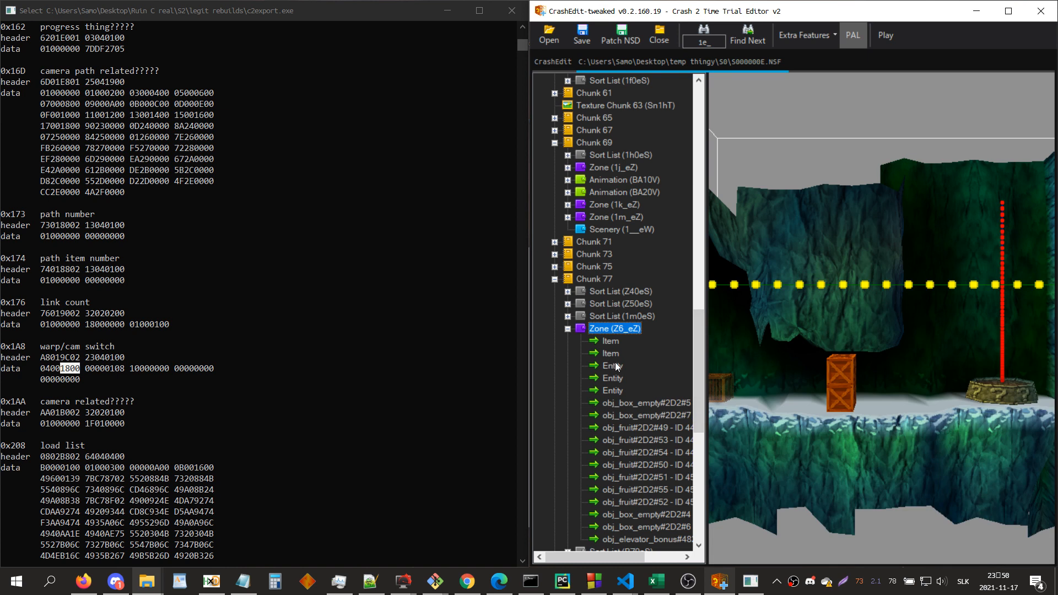
pyautogui.click(616, 366)
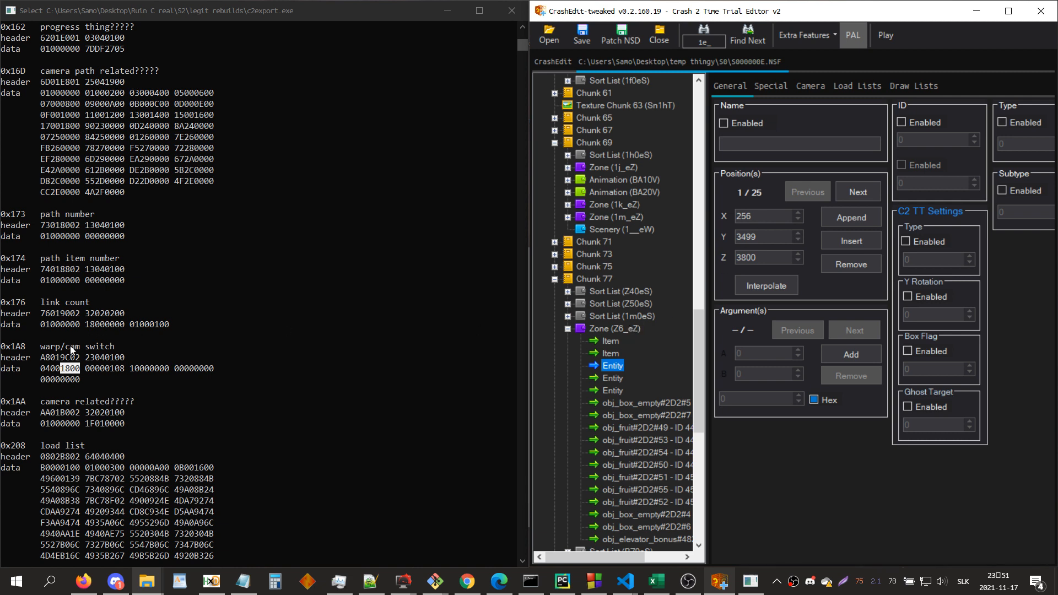
# Step: Examine the 1800, 00000108 and 10000000 parts of the 0x1A8 warp/cam switch data in the console
pyautogui.click(67, 373)
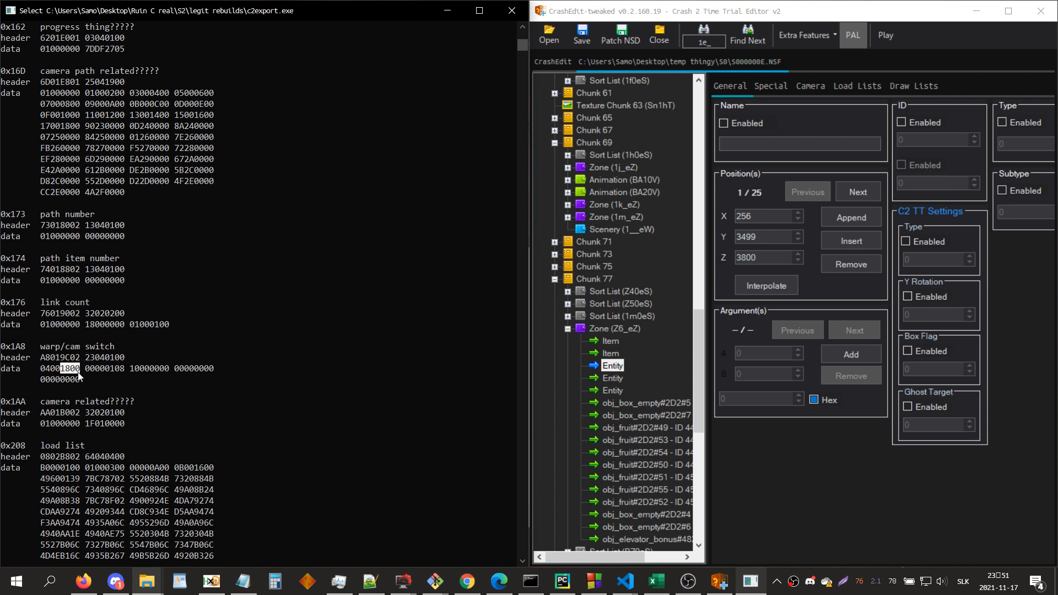
pyautogui.moveTo(87, 372); pyautogui.dragTo(93, 370)
pyautogui.moveTo(124, 369); pyautogui.dragTo(104, 369)
pyautogui.click(435, 582)
pyautogui.moveTo(131, 368)
pyautogui.mouseDown()
pyautogui.moveTo(111, 379)
pyautogui.moveTo(132, 370)
pyautogui.mouseUp()
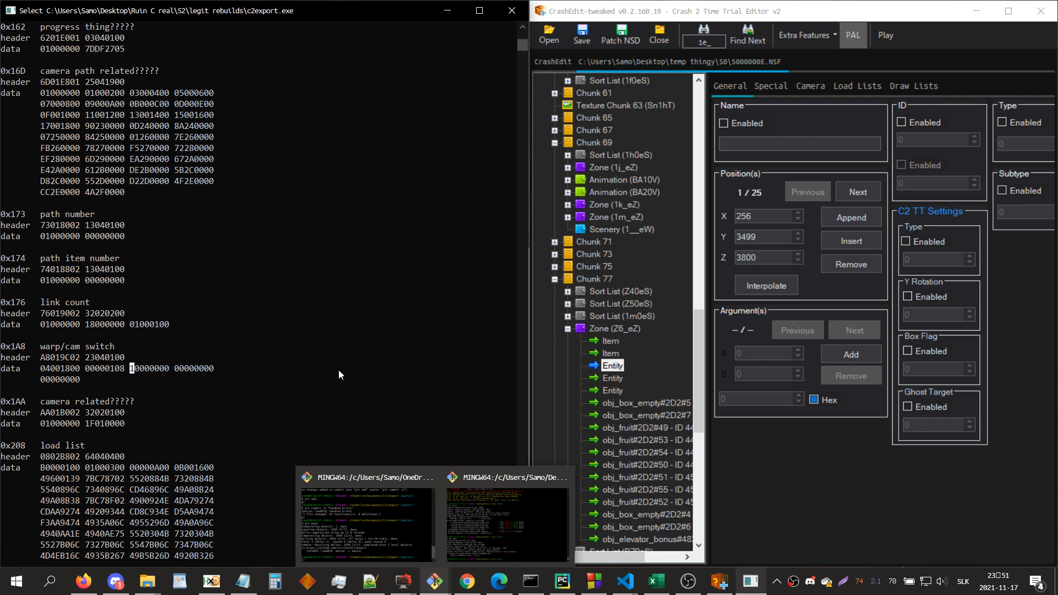
# Step: Search the level file for zones 1i_, 1o_ and 1n_ in turn
pyautogui.click(838, 457)
pyautogui.write('1i_')
pyautogui.press('Return')
pyautogui.write('1o_')
pyautogui.press('Return')
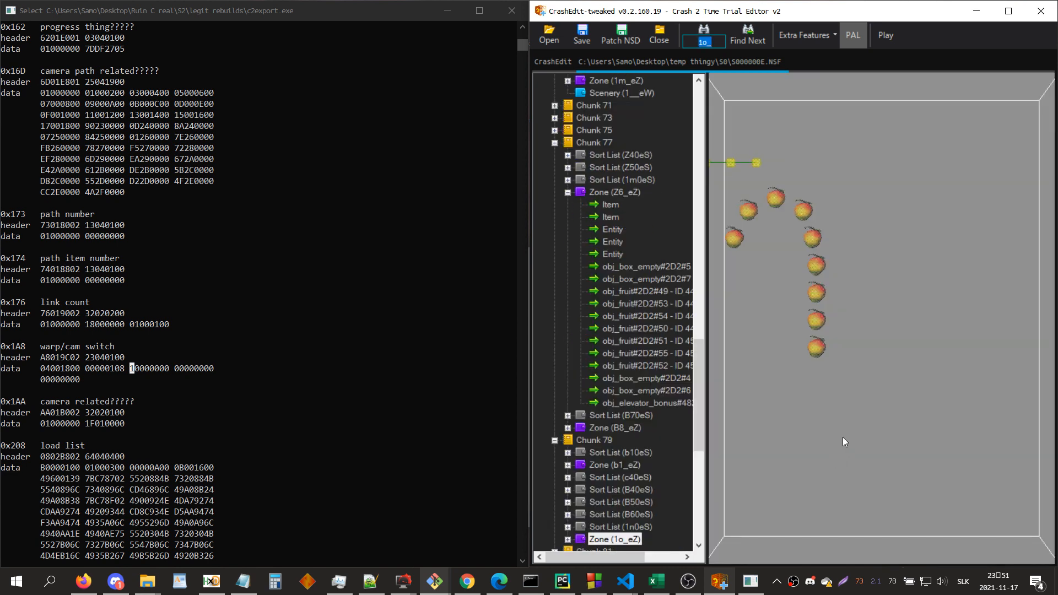
pyautogui.write('1n_')
pyautogui.press('Return')
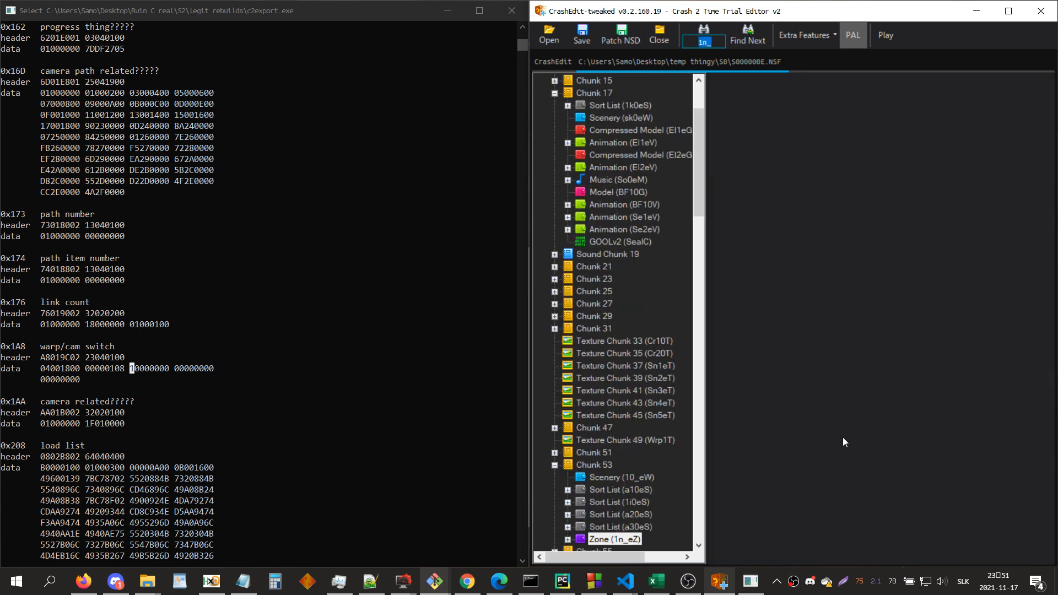
# Step: Inspect the camera paths and collision around zone 1n_eZ in 3D and bring up zone b1_ for comparison
pyautogui.scroll(-8, 934, 332)
pyautogui.moveTo(933, 378); pyautogui.dragTo(933, 320)
pyautogui.scroll(1, 928, 380)
pyautogui.press('f')
pyautogui.moveTo(937, 425); pyautogui.dragTo(936, 410)
pyautogui.scroll(-6, 937, 410)
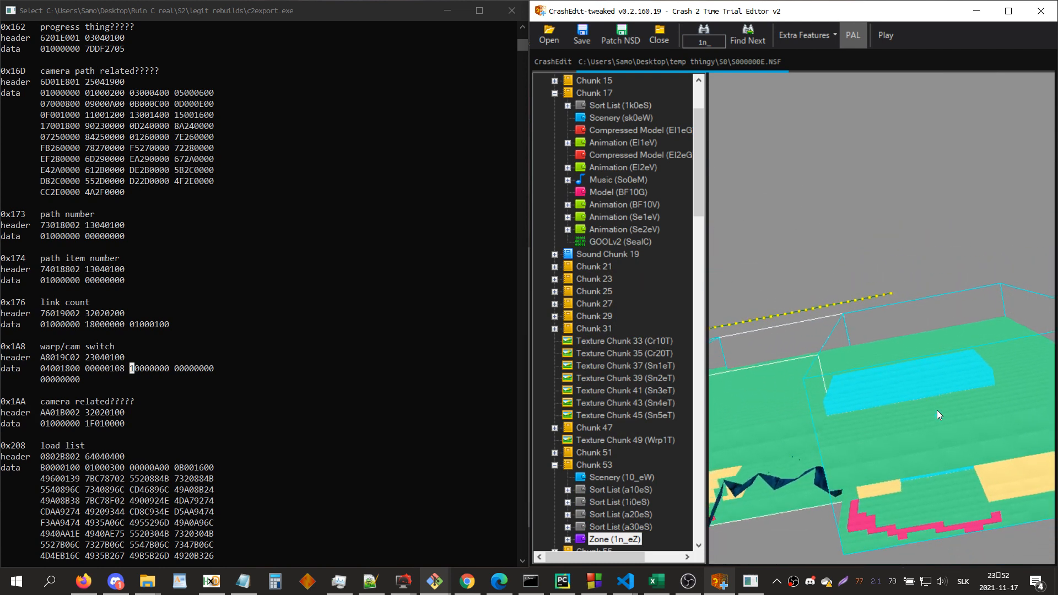
pyautogui.scroll(-3, 937, 410)
pyautogui.moveTo(937, 410); pyautogui.dragTo(840, 320)
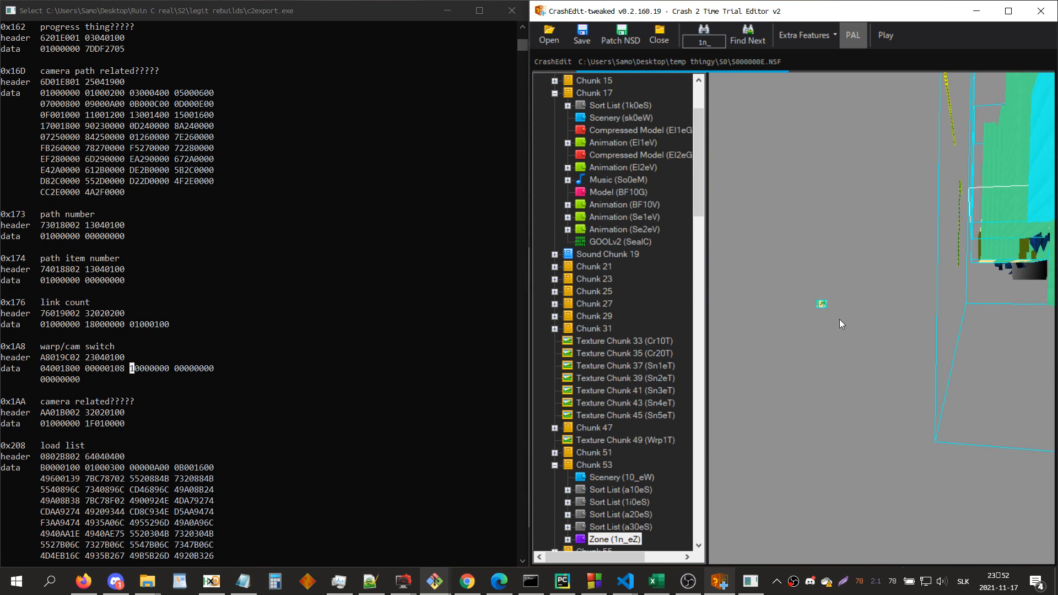
pyautogui.write('b1_')
pyautogui.press('Return')
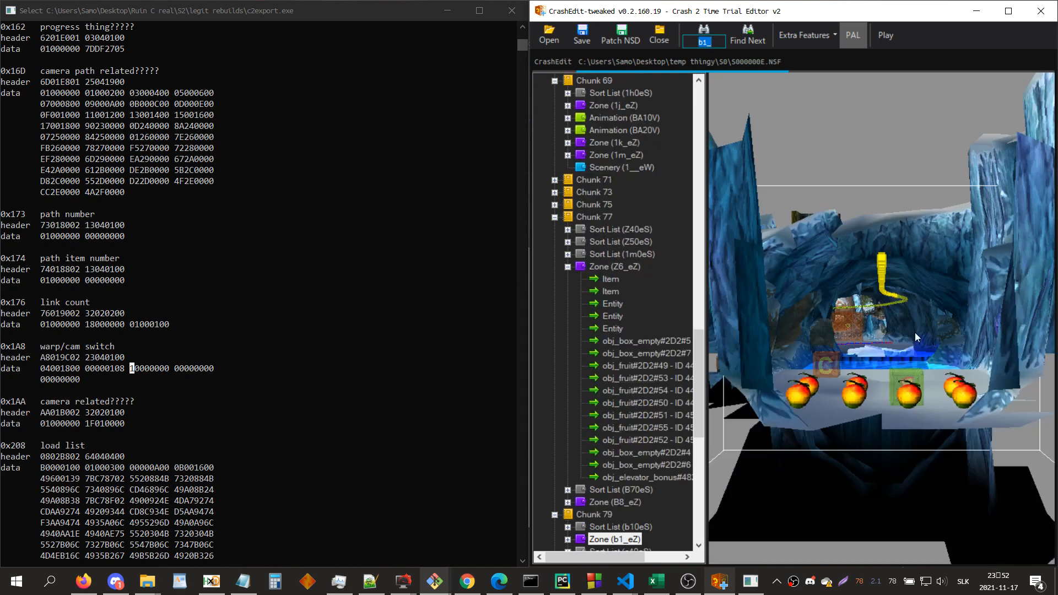
# Step: Find zone 1n_ again, deprocess entry 1n_eZ, and open its third item as raw hex
pyautogui.write('1n_')
pyautogui.press('Return')
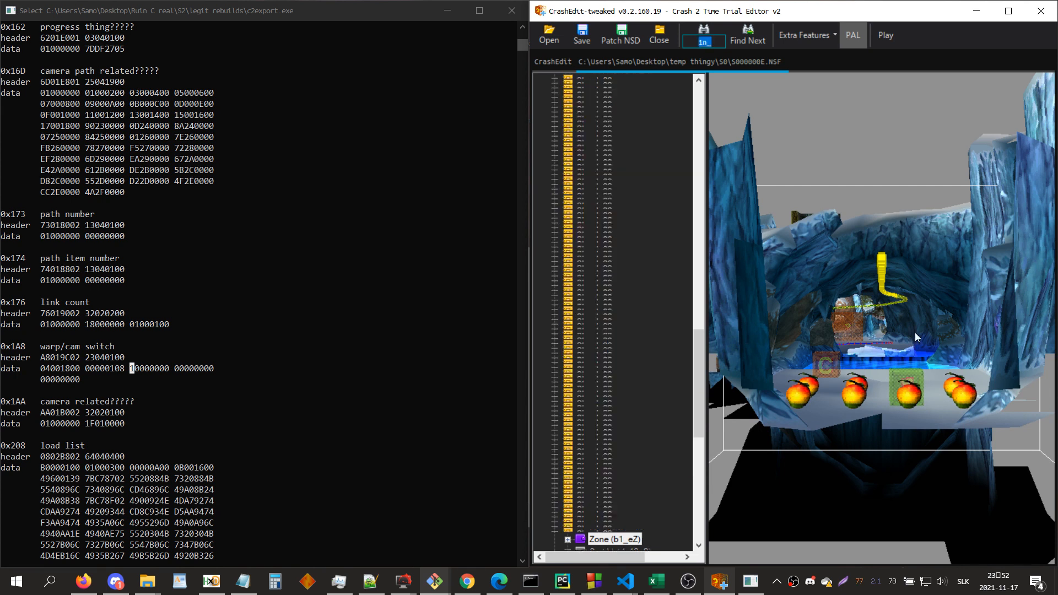
pyautogui.rightClick(603, 81)
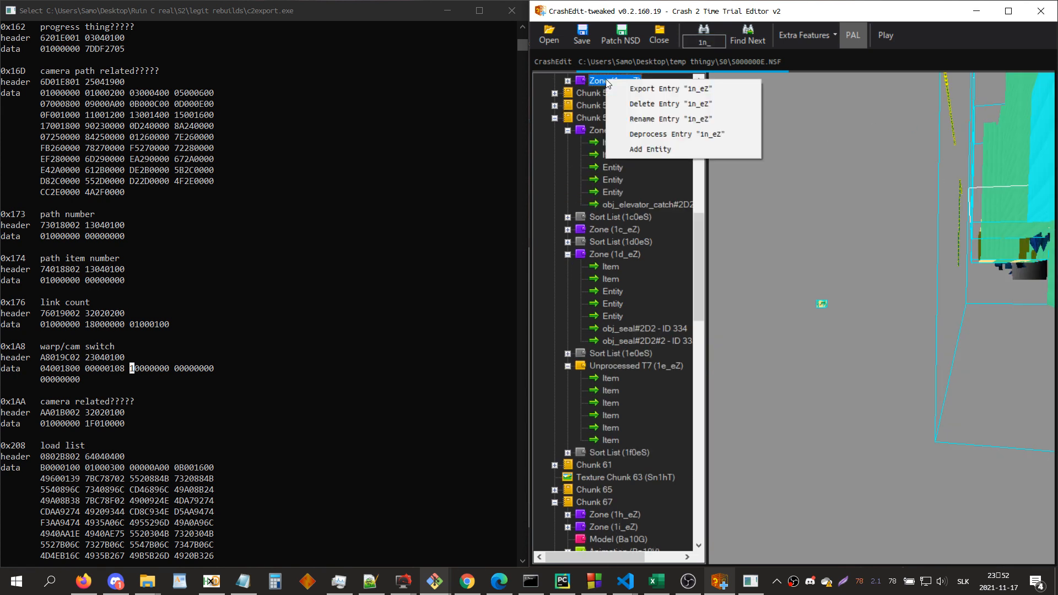
pyautogui.click(646, 137)
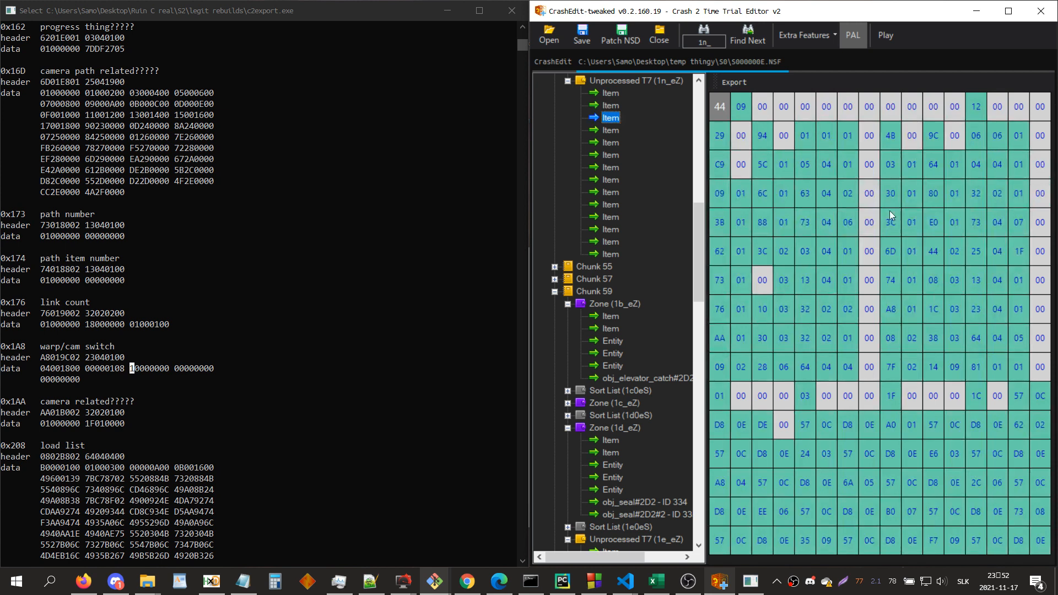
# Step: Locate the start of the 0x1A8 property data, byte 04, in the hex of the 1n_eZ camera item
pyautogui.click(908, 315)
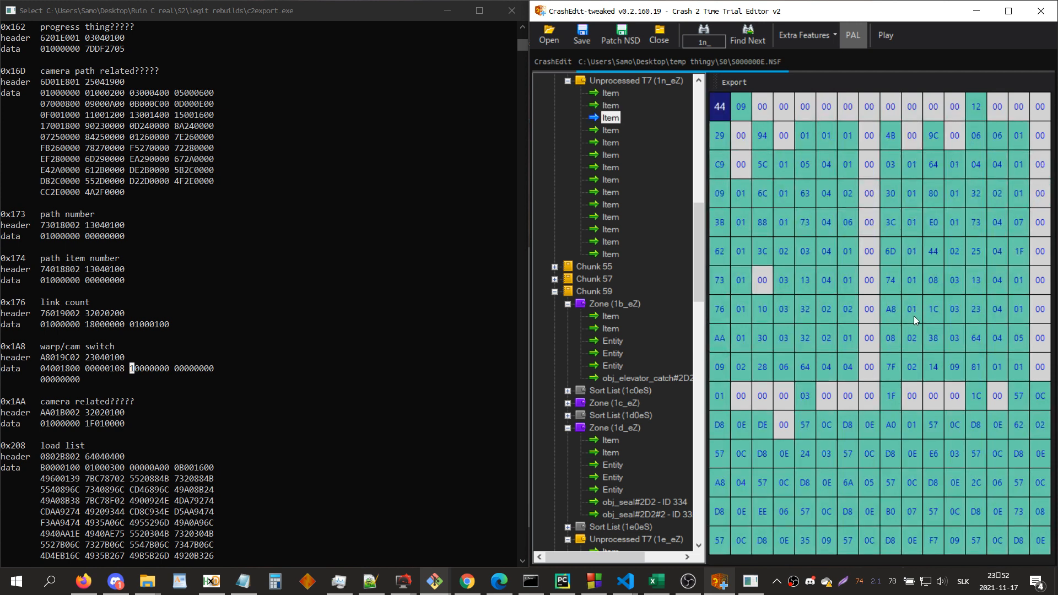
pyautogui.press('Down')
pyautogui.press('Down')
pyautogui.press('Down')
pyautogui.press('Down')
pyautogui.press('Down')
pyautogui.press('Down')
pyautogui.press('Down')
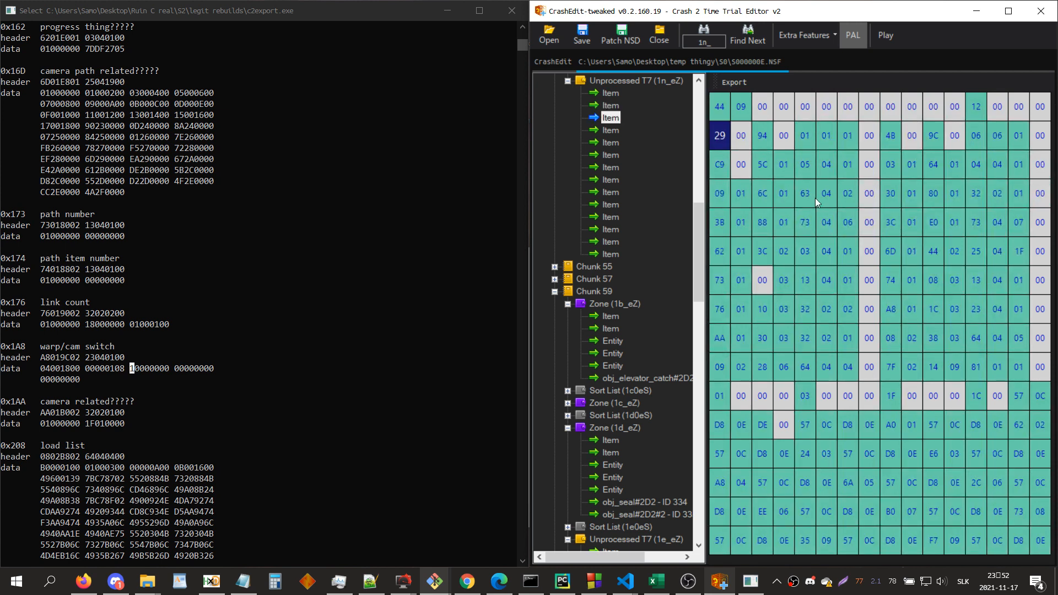
pyautogui.press('Down')
pyautogui.press('Down')
pyautogui.press('Down')
pyautogui.press('Down')
pyautogui.press('Down')
pyautogui.press('Down')
pyautogui.press('Down')
pyautogui.press('Down')
pyautogui.press('Down')
pyautogui.press('Down')
pyautogui.press('Down')
pyautogui.press('Down')
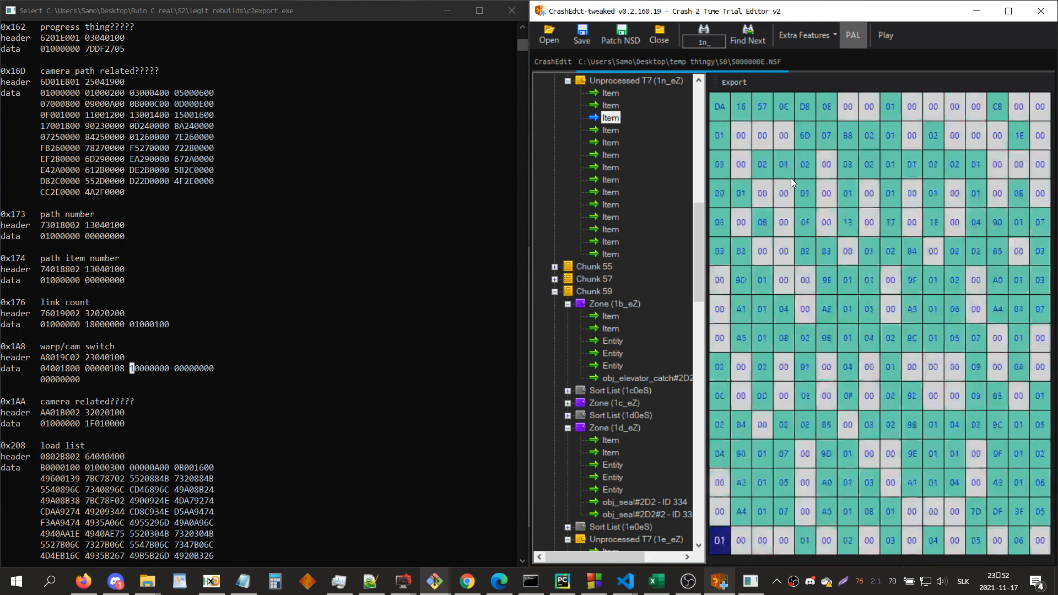
pyautogui.press('Right')
pyautogui.press('Right')
pyautogui.press('Right')
pyautogui.press('pagedown')
pyautogui.press('Up')
pyautogui.press('Up')
pyautogui.press('Up')
pyautogui.press('Up')
pyautogui.press('Up')
pyautogui.press('Up')
pyautogui.press('Up')
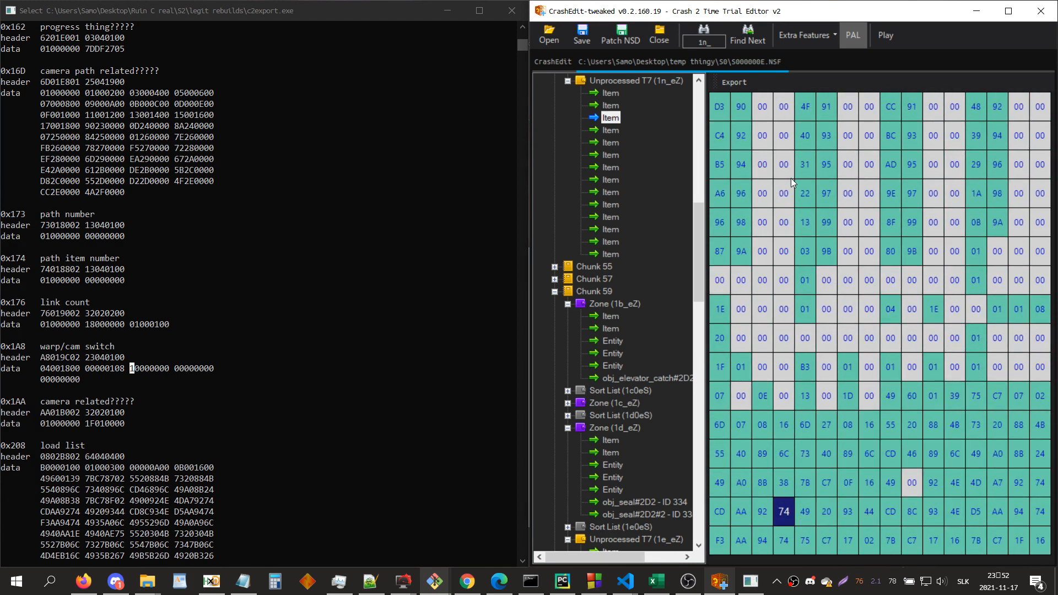
pyautogui.press('Left')
pyautogui.press('Left')
pyautogui.press('Left')
pyautogui.press('Left')
pyautogui.press('Left')
pyautogui.press('Left')
pyautogui.press('Left')
pyautogui.press('Left')
pyautogui.press('Left')
pyautogui.press('Left')
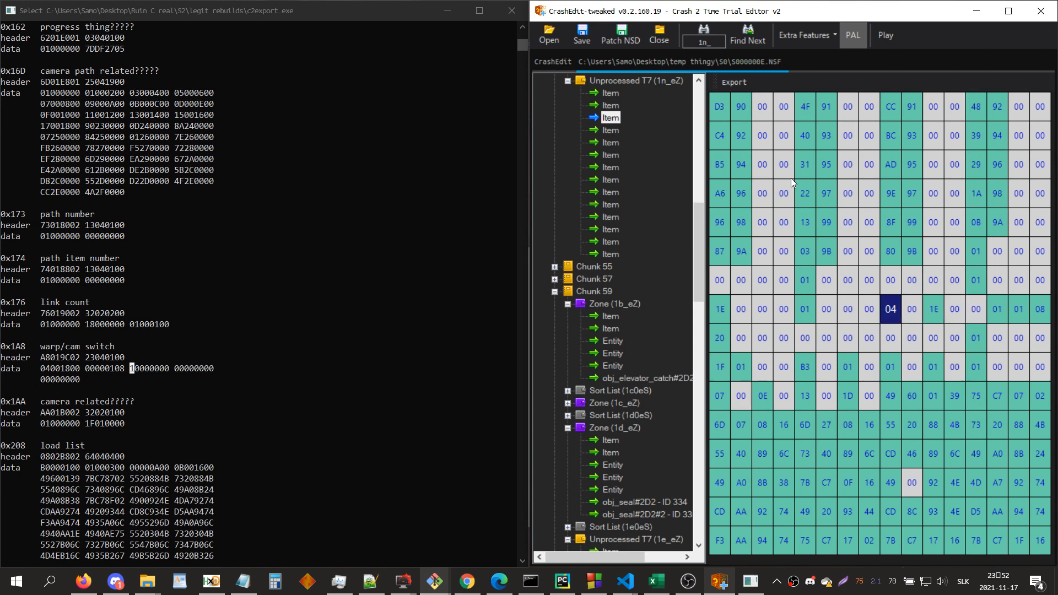
# Step: Go through the 0x1A8 bytes of the 1n_eZ item up to 20, comparing them with the 10 in the console
pyautogui.press('Right')
pyautogui.press('Right')
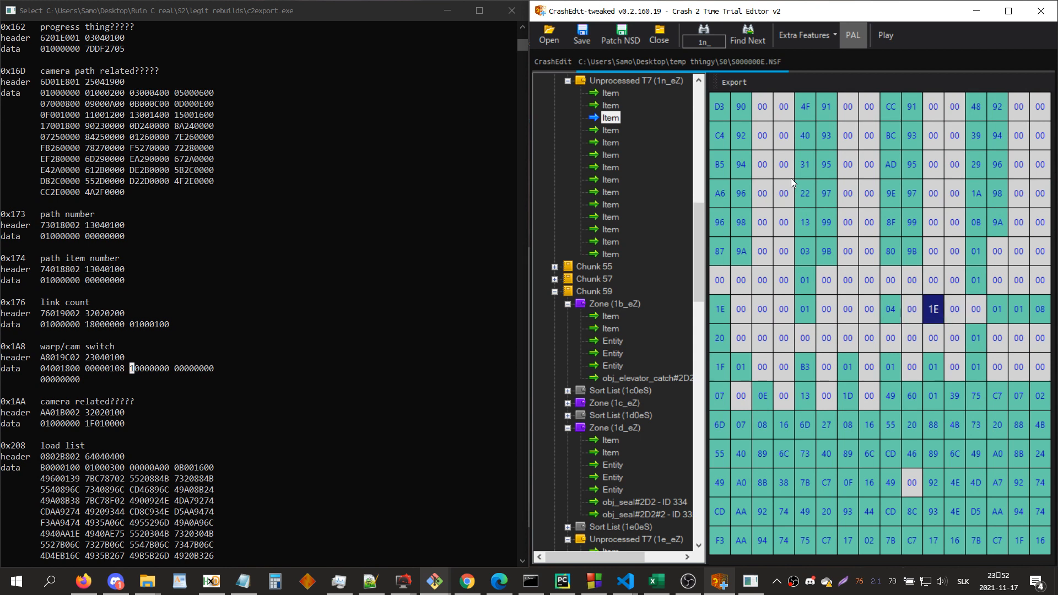
pyautogui.press('Right')
pyautogui.press('Right')
pyautogui.press('Right')
pyautogui.press('Right')
pyautogui.press('Right')
pyautogui.press('Right')
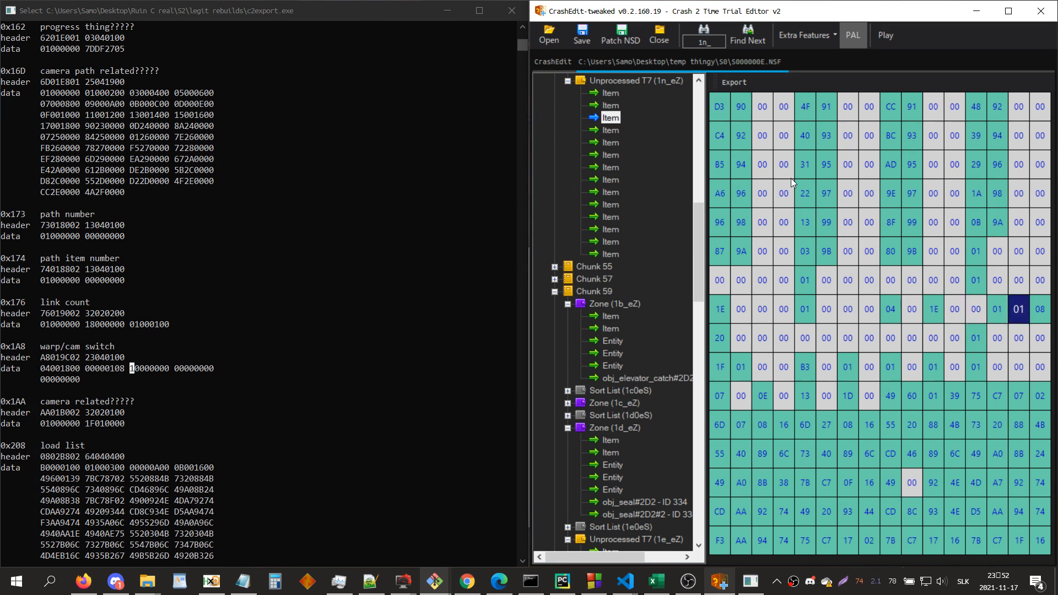
pyautogui.moveTo(135, 375)
pyautogui.mouseDown()
pyautogui.moveTo(172, 371)
pyautogui.moveTo(139, 371)
pyautogui.mouseUp()
pyautogui.click(908, 300)
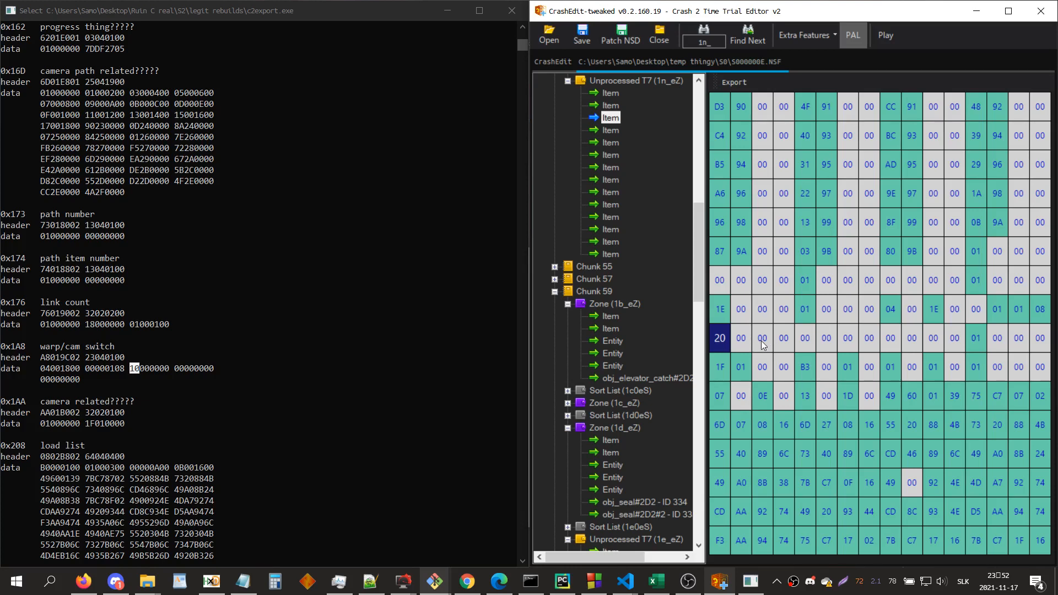
# Step: Point out the last two 00000000 words of the 0x1A8 data in the console
pyautogui.click(178, 368)
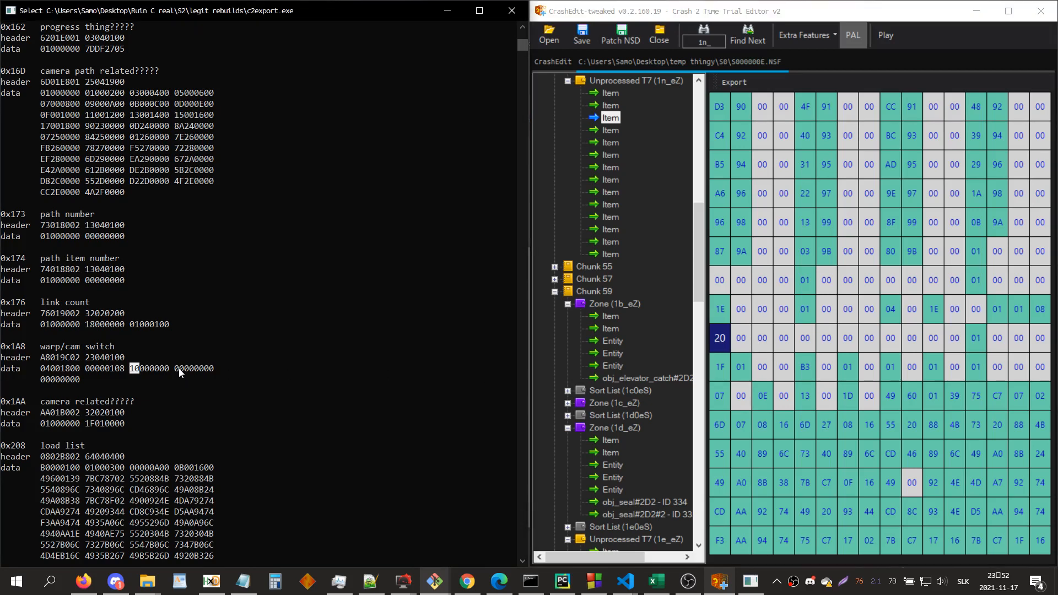
pyautogui.moveTo(176, 368); pyautogui.dragTo(216, 372)
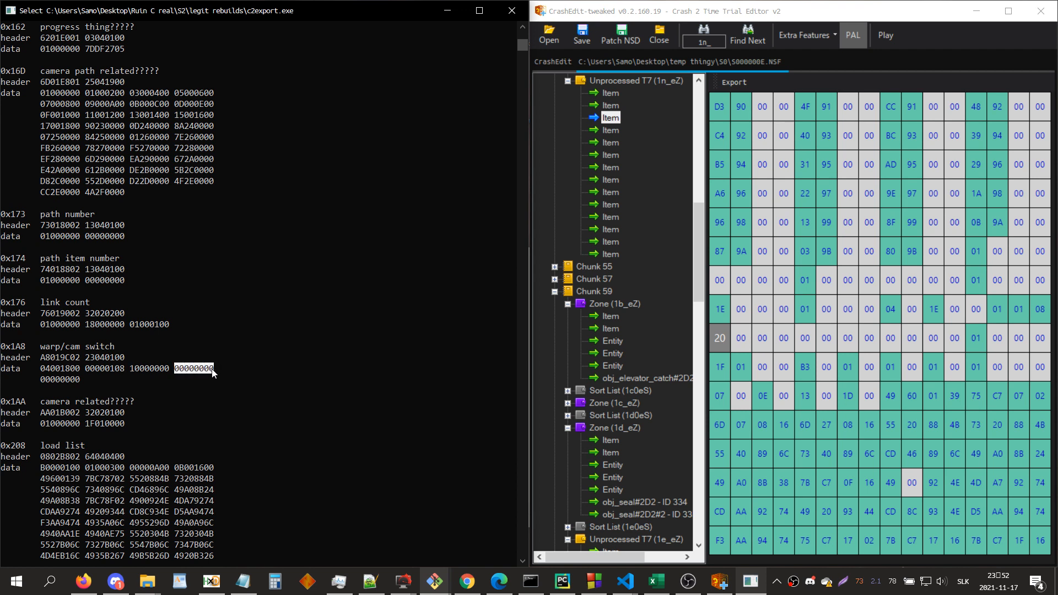
pyautogui.moveTo(42, 381); pyautogui.dragTo(64, 381)
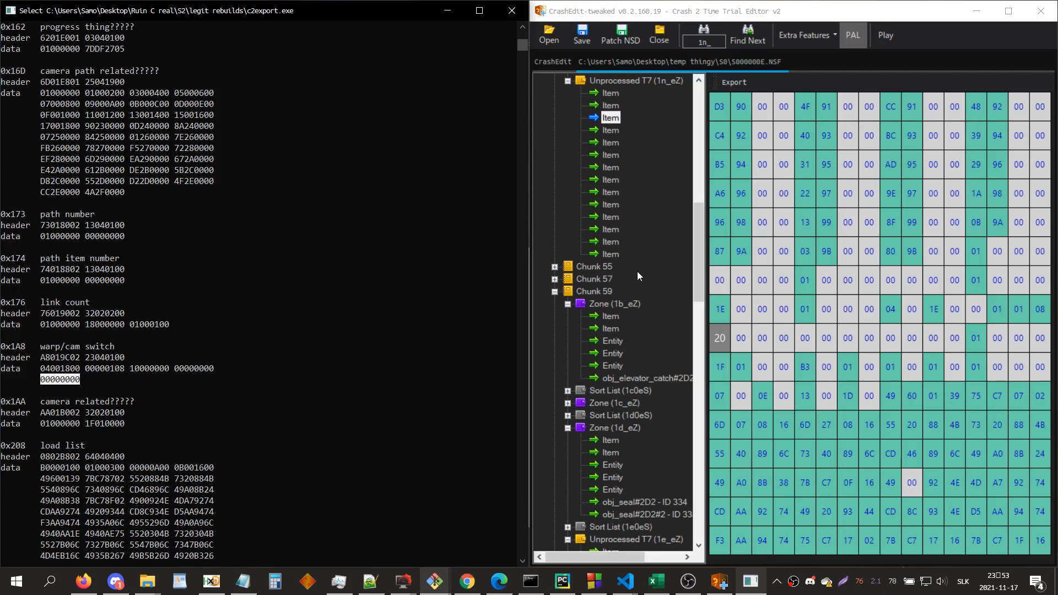
# Step: Replace the third item of the unprocessed 1e_eZ entry with the file "1e c0" from _GARBAGE
pyautogui.scroll(-6, 630, 307)
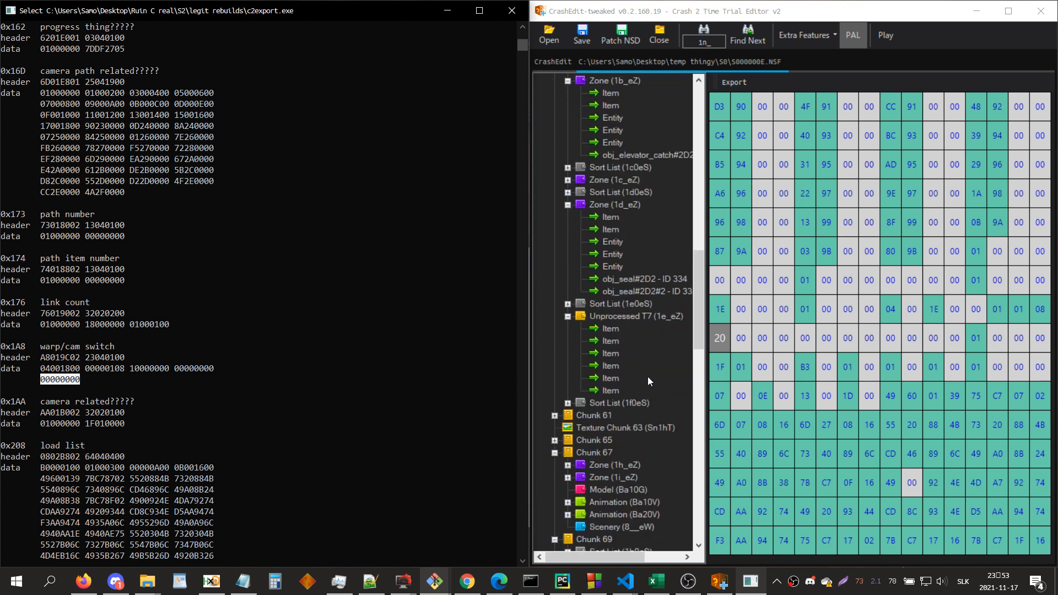
pyautogui.click(612, 353)
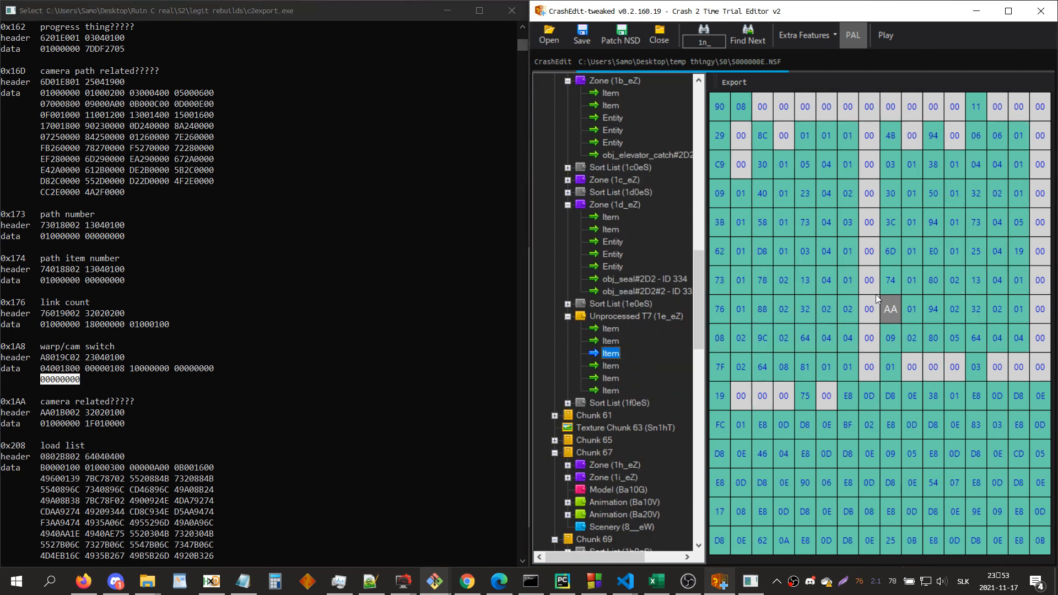
pyautogui.rightClick(623, 358)
pyautogui.click(626, 361)
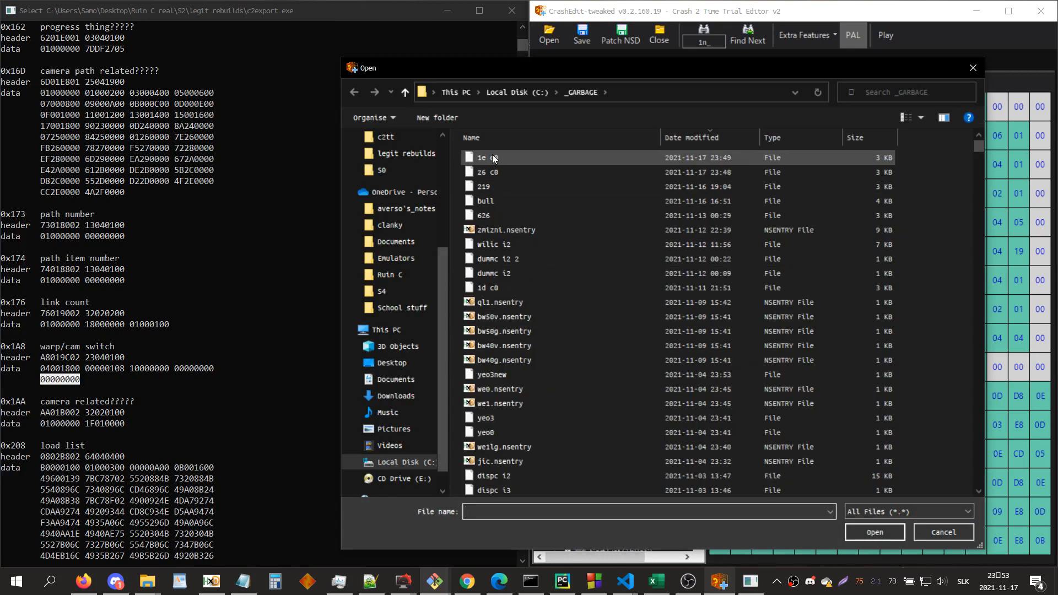
pyautogui.doubleClick(493, 158)
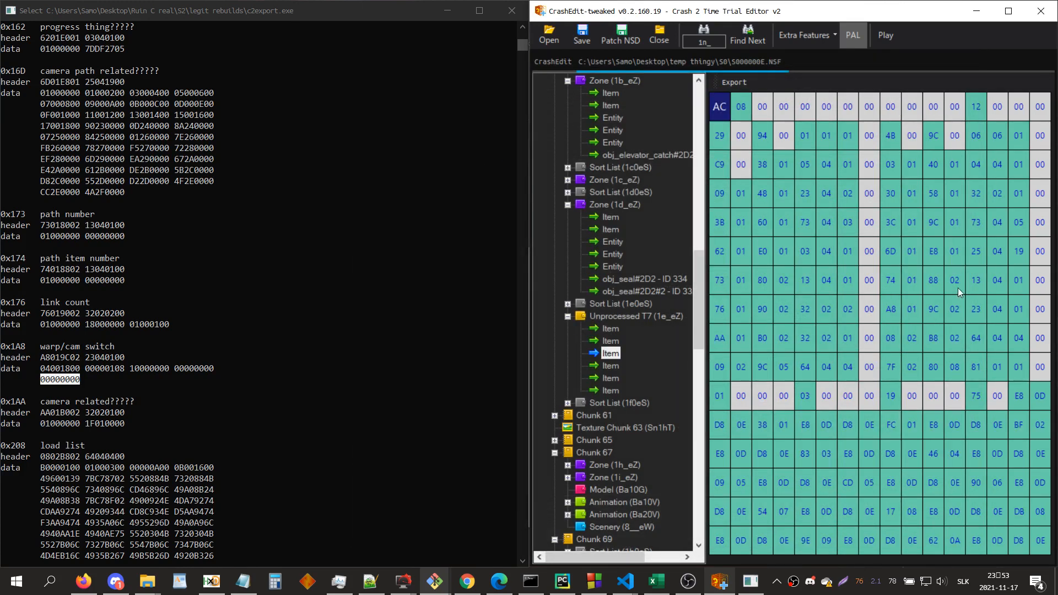
# Step: Locate the inserted 0x1A8 property data in the hex of the replaced 1e_eZ item
pyautogui.press('Down')
pyautogui.press('Down')
pyautogui.press('Down')
pyautogui.press('Down')
pyautogui.press('Down')
pyautogui.press('Right')
pyautogui.press('Right')
pyautogui.press('Right')
pyautogui.press('Down')
pyautogui.press('Down')
pyautogui.press('Right')
pyautogui.press('Right')
pyautogui.press('Right')
pyautogui.press('Right')
pyautogui.press('Right')
pyautogui.press('Right')
pyautogui.press('Down')
pyautogui.press('Down')
pyautogui.press('Down')
pyautogui.press('Down')
pyautogui.press('Down')
pyautogui.press('Down')
pyautogui.press('Down')
pyautogui.press('Down')
pyautogui.press('Down')
pyautogui.press('Down')
pyautogui.press('Down')
pyautogui.press('Down')
pyautogui.press('Down')
pyautogui.press('Down')
pyautogui.press('Down')
pyautogui.press('Down')
pyautogui.press('Down')
pyautogui.press('Down')
pyautogui.press('Down')
pyautogui.press('Down')
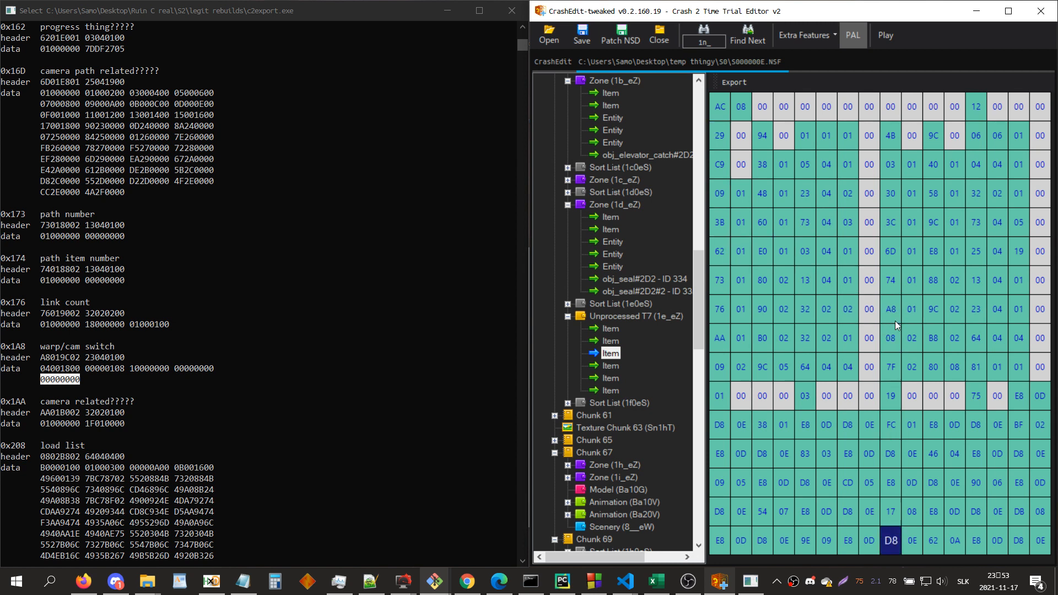
pyautogui.press('Up')
pyautogui.press('Up')
pyautogui.press('Up')
pyautogui.press('Up')
pyautogui.press('Up')
pyautogui.press('Up')
pyautogui.press('Up')
pyautogui.press('Up')
pyautogui.press('Up')
pyautogui.press('Up')
pyautogui.press('Up')
pyautogui.press('Up')
pyautogui.press('Up')
pyautogui.press('Up')
pyautogui.press('Up')
pyautogui.press('Up')
pyautogui.press('Up')
pyautogui.press('Up')
pyautogui.press('Up')
pyautogui.press('Up')
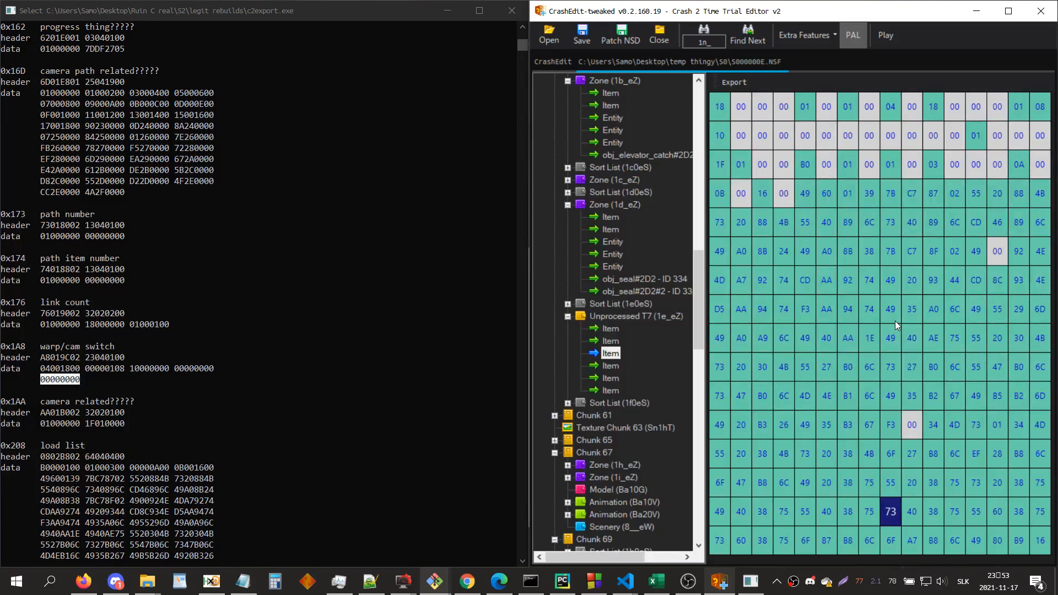
pyautogui.press('Down')
pyautogui.press('Down')
pyautogui.press('Down')
pyautogui.press('Down')
pyautogui.press('Down')
pyautogui.press('Down')
pyautogui.press('Down')
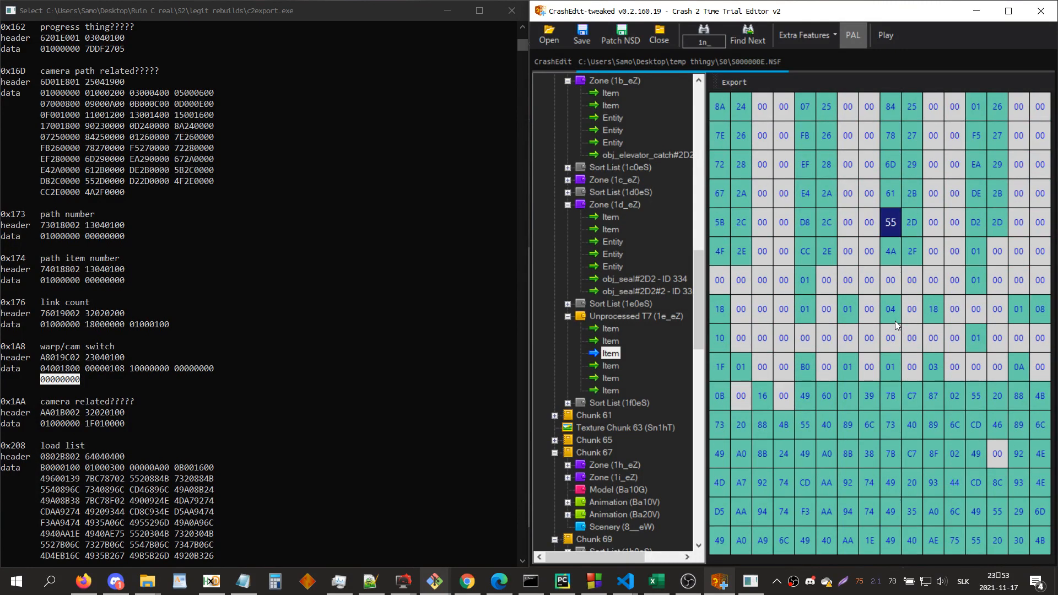
# Step: Highlight the full 0x1A8 data in the console and select its matching 18 byte in the 1e_eZ item's hex
pyautogui.click(57, 381)
pyautogui.moveTo(57, 381); pyautogui.dragTo(44, 372)
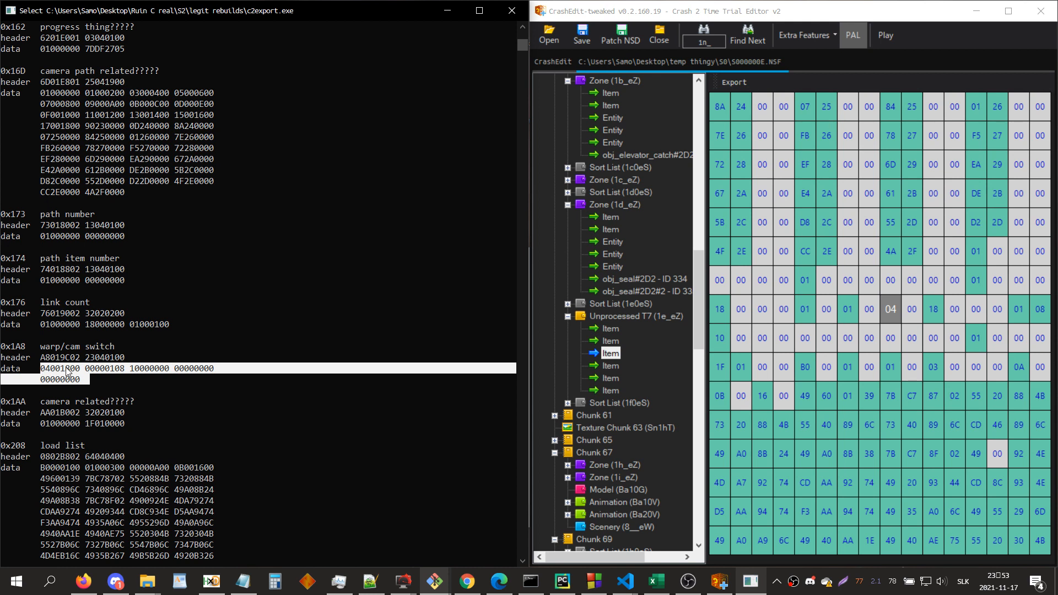
pyautogui.click(871, 362)
pyautogui.press('Right')
pyautogui.press('Right')
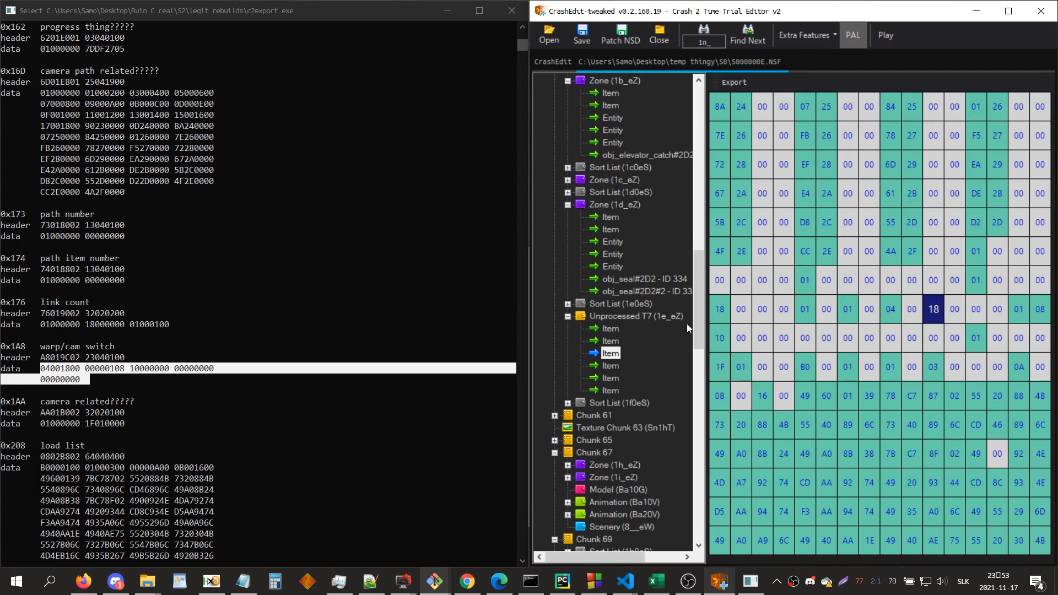
# Step: Process the unprocessed 1e_eZ entry into a zone and inspect it in the 3D view
pyautogui.rightClick(670, 317)
pyautogui.click(717, 388)
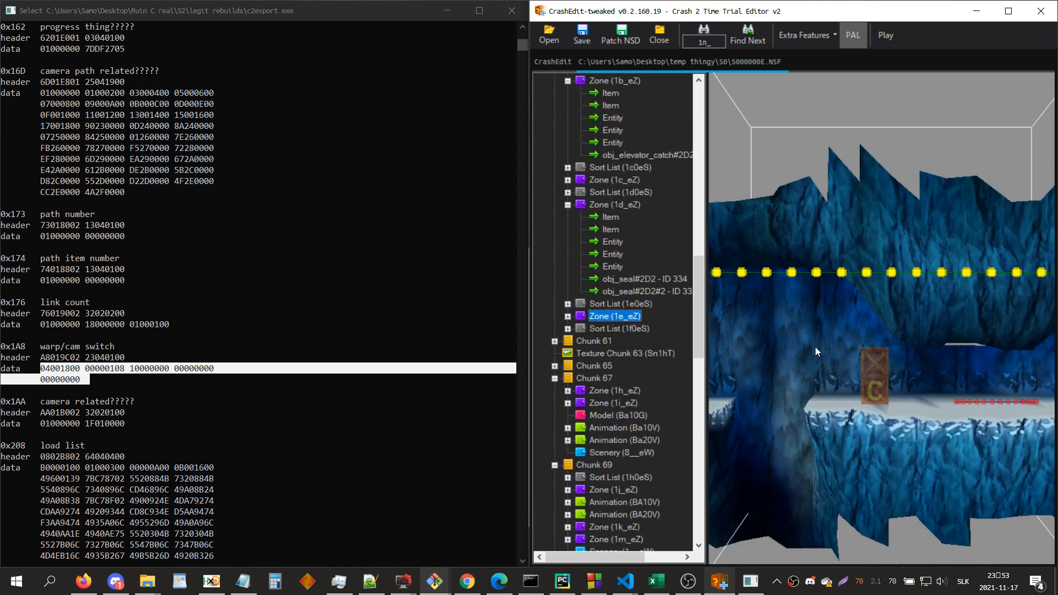
pyautogui.moveTo(869, 369); pyautogui.dragTo(885, 278)
pyautogui.scroll(-3, 869, 375)
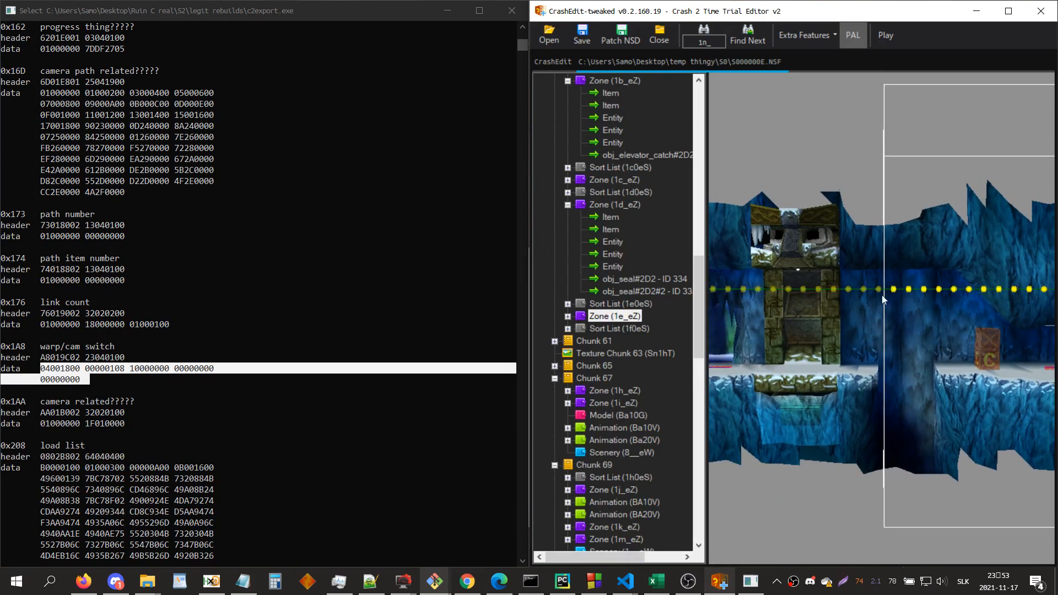
# Step: Deprocess entry 1e_eZ and locate the 0x1A8 property data in the hex of its third item
pyautogui.rightClick(620, 314)
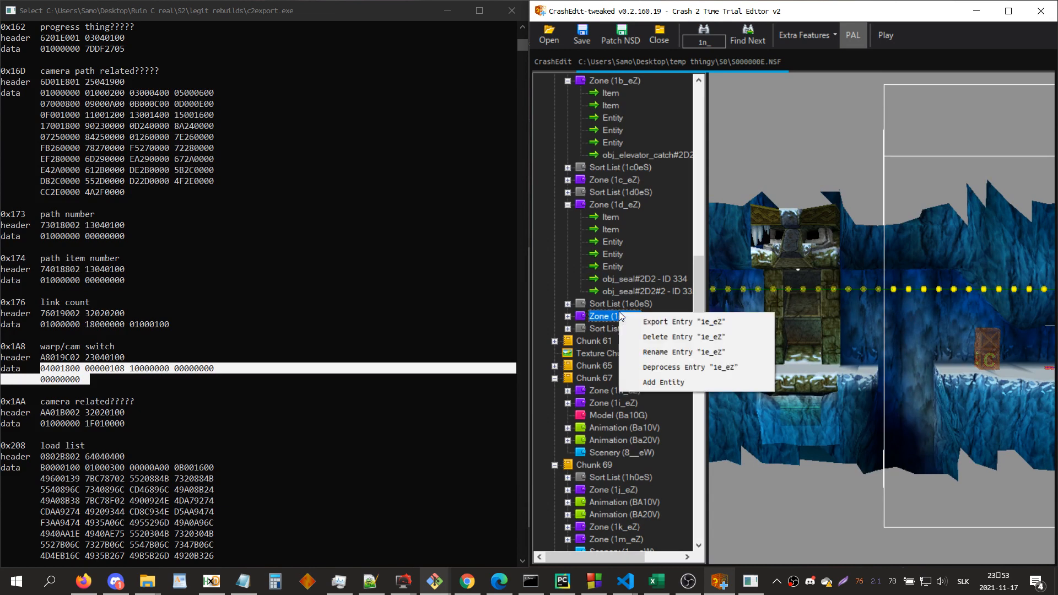
pyautogui.click(664, 366)
pyautogui.press('Down')
pyautogui.press('Down')
pyautogui.click(885, 343)
pyautogui.press('Down')
pyautogui.press('Down')
pyautogui.press('Down')
pyautogui.press('Down')
pyautogui.press('Down')
pyautogui.press('Down')
pyautogui.press('Down')
pyautogui.press('Down')
pyautogui.press('Down')
pyautogui.press('Down')
pyautogui.press('Down')
pyautogui.press('Down')
pyautogui.press('Down')
pyautogui.press('Down')
pyautogui.press('Down')
pyautogui.press('Down')
pyautogui.press('Down')
pyautogui.press('Down')
pyautogui.press('Down')
pyautogui.press('Down')
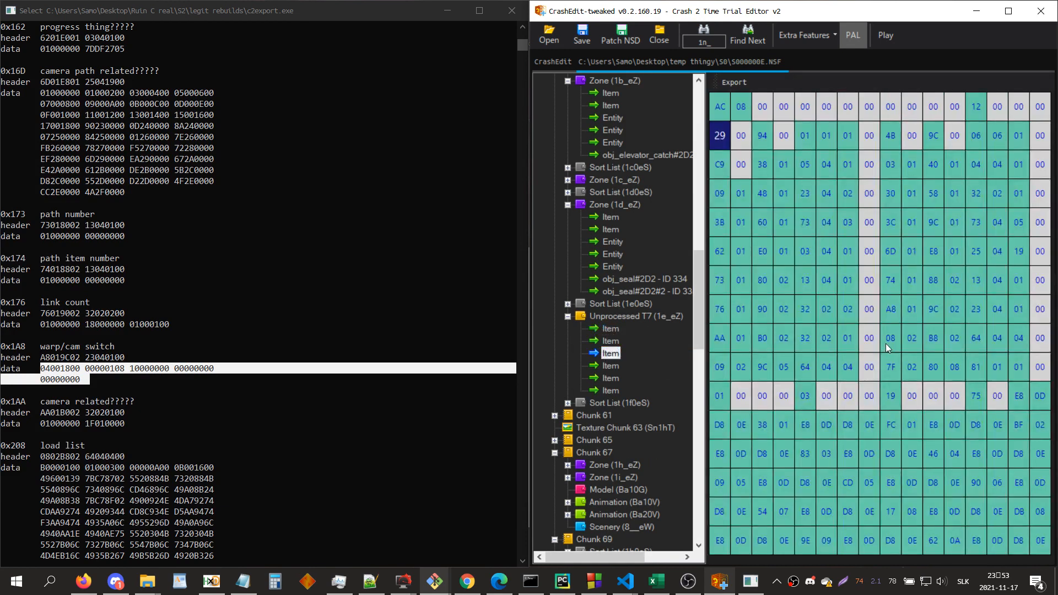
pyautogui.press('Down')
pyautogui.press('Down')
pyautogui.press('Down')
pyautogui.press('Down')
pyautogui.press('Down')
pyautogui.press('Down')
pyautogui.press('Down')
pyautogui.press('Down')
pyautogui.press('Down')
pyautogui.press('Down')
pyautogui.press('Down')
pyautogui.press('Down')
pyautogui.press('Down')
pyautogui.press('Down')
pyautogui.press('Down')
pyautogui.press('Down')
pyautogui.press('Down')
pyautogui.press('Down')
pyautogui.press('Down')
pyautogui.press('Down')
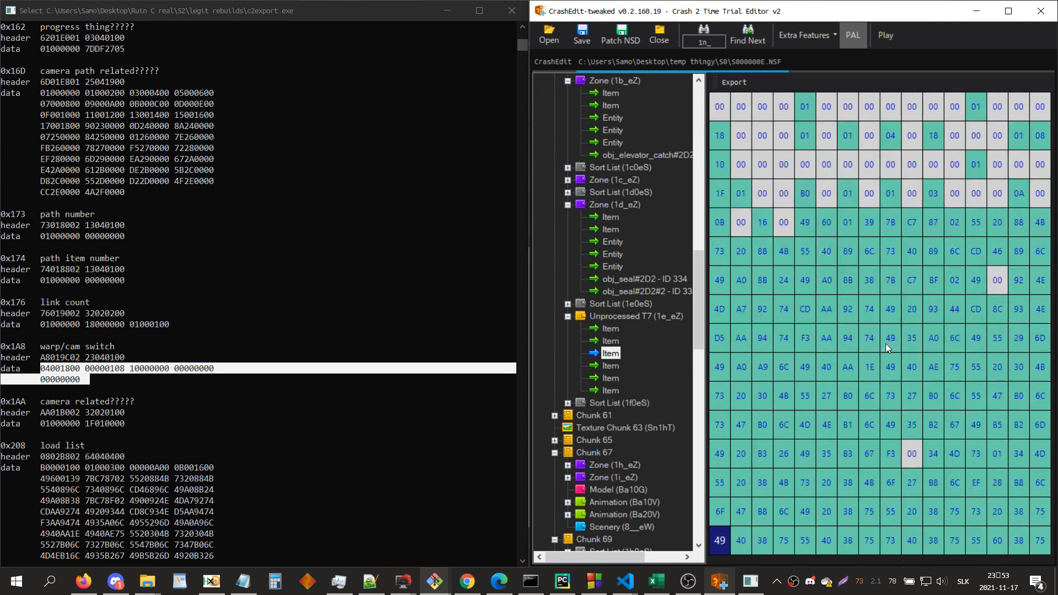
# Step: Overwrite the 18 byte of the item's 0x1A8 data with 00 and enter 1 in the byte just before 01 08
pyautogui.press('Right')
pyautogui.press('Right')
pyautogui.press('Right')
pyautogui.press('Right')
pyautogui.press('Right')
pyautogui.press('Right')
pyautogui.press('Right')
pyautogui.press('Right')
pyautogui.press('Right')
pyautogui.press('Up')
pyautogui.press('Up')
pyautogui.press('Up')
pyautogui.press('Up')
pyautogui.press('Up')
pyautogui.press('Up')
pyautogui.press('Up')
pyautogui.press('Up')
pyautogui.press('Up')
pyautogui.press('Up')
pyautogui.press('Up')
pyautogui.press('Up')
pyautogui.press('Up')
pyautogui.press('Up')
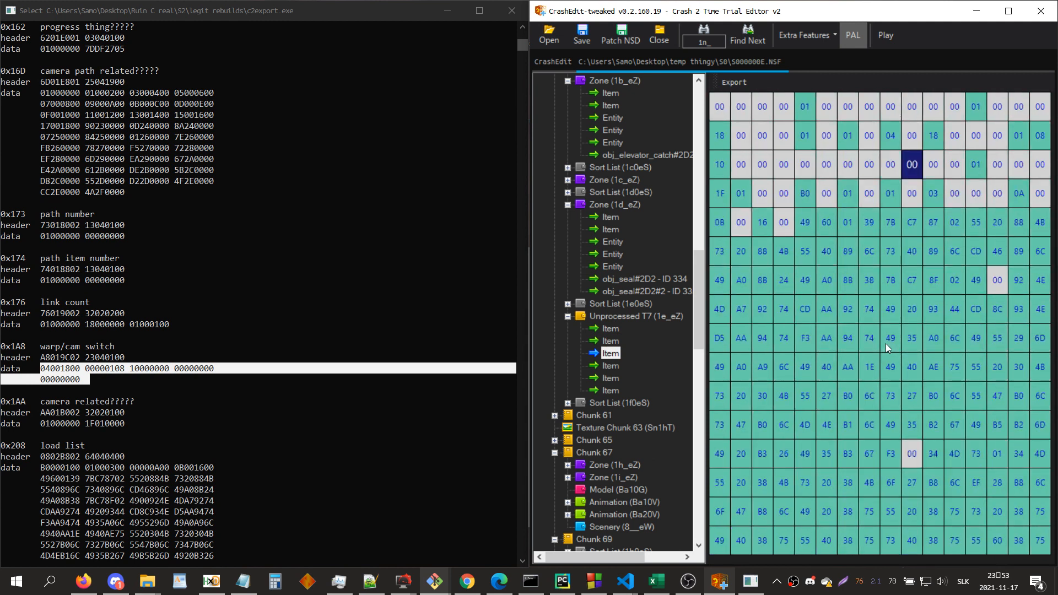
pyautogui.press('Right')
pyautogui.press('Right')
pyautogui.press('Right')
pyautogui.press('Right')
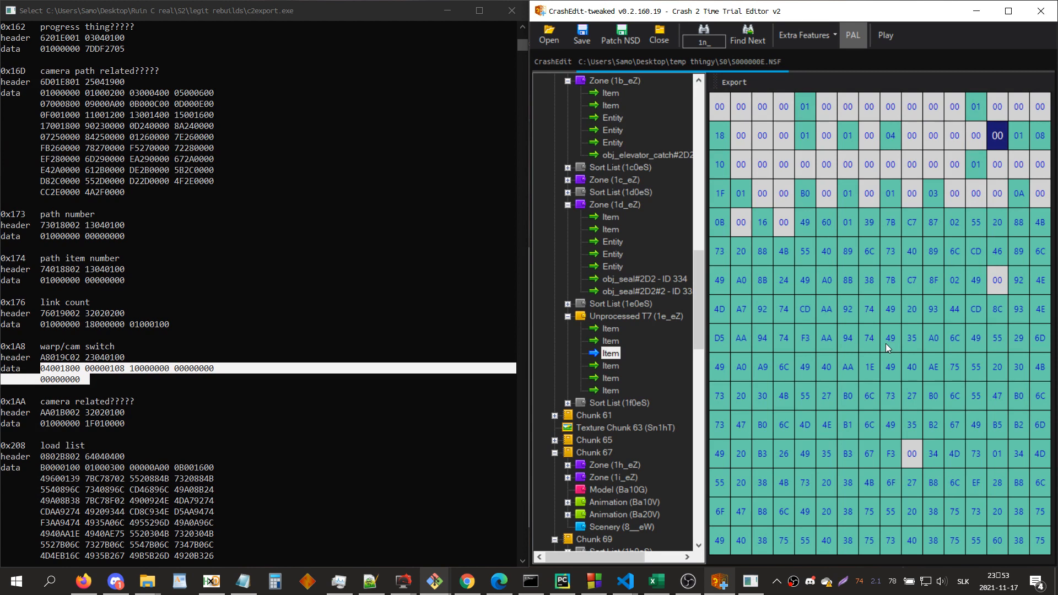
pyautogui.write('1')
# Step: Process the edited 1e_eZ entry back into a zone and expand its contents
pyautogui.click(666, 315)
pyautogui.rightClick(666, 316)
pyautogui.click(716, 386)
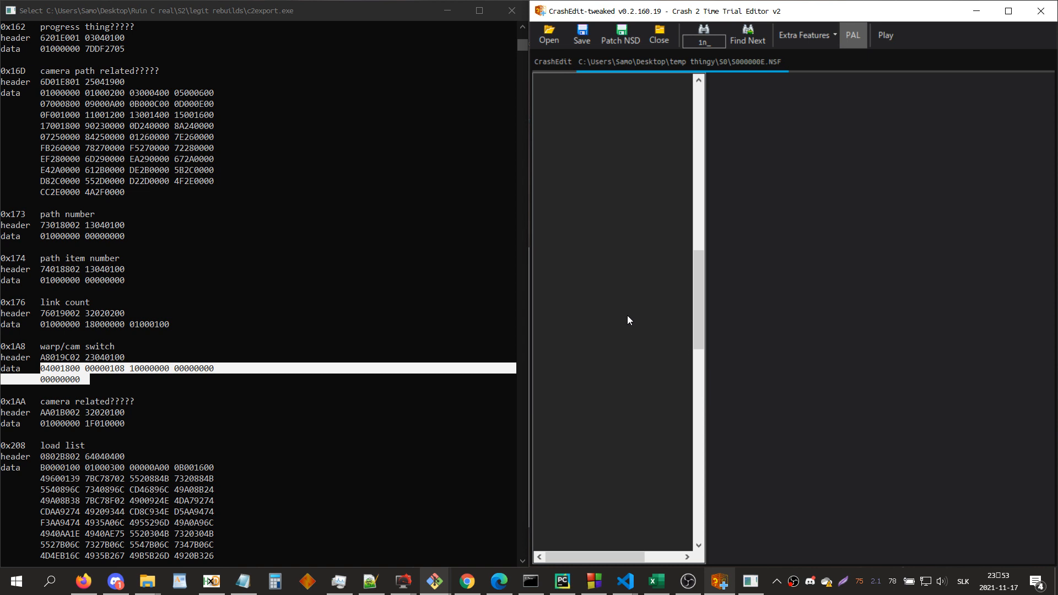
pyautogui.doubleClick(624, 314)
# Step: Undock the 3D view of zone 1e_eZ into a separate window and open the camera settings of its first entity
pyautogui.click(839, 326)
pyautogui.scroll(-3, 840, 326)
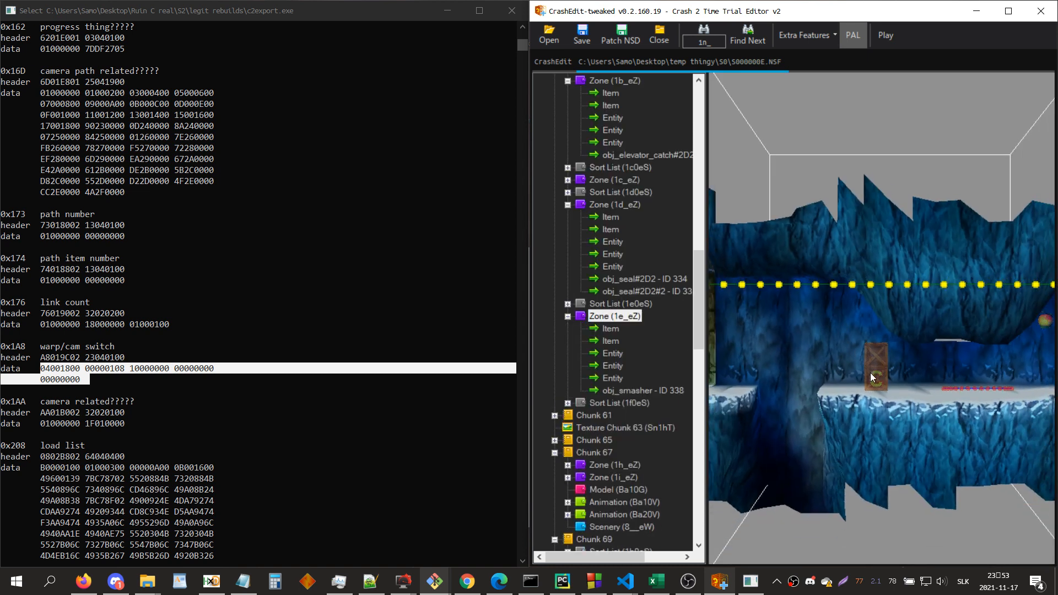
pyautogui.hotkey('ctrl', 'd')
pyautogui.click(315, 360)
pyautogui.scroll(-3, 315, 359)
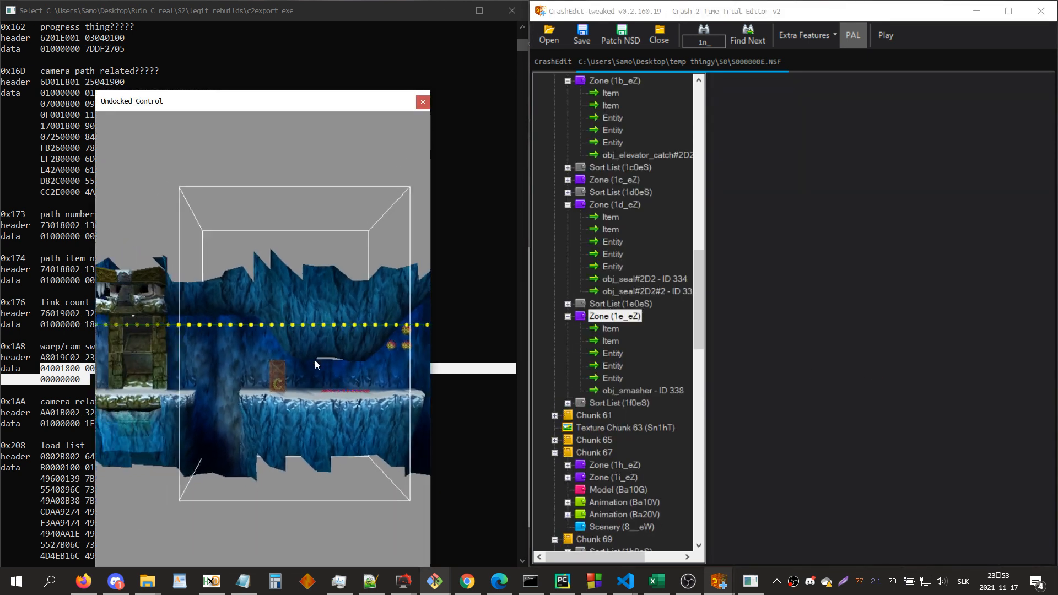
pyautogui.click(618, 353)
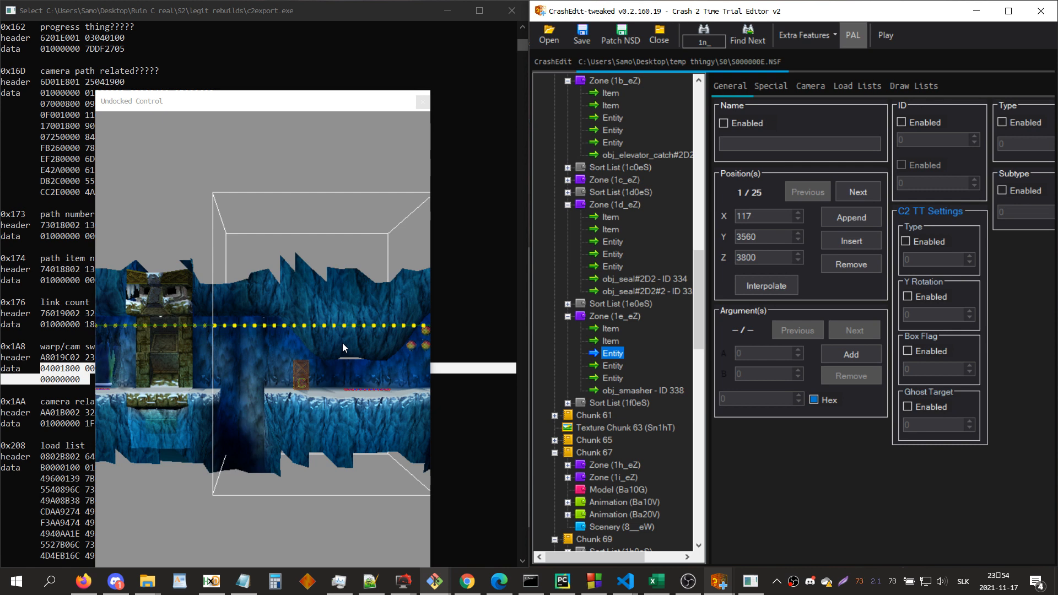
pyautogui.click(809, 86)
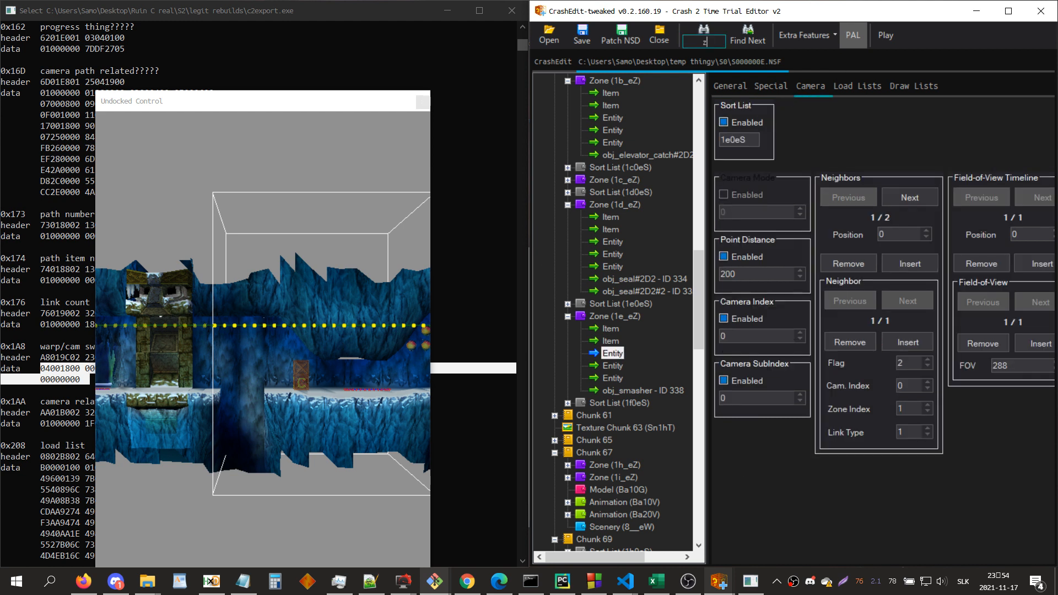
# Step: Find zone z6_, check the camera settings of its first entity and view the zone in 3D
pyautogui.press('Return')
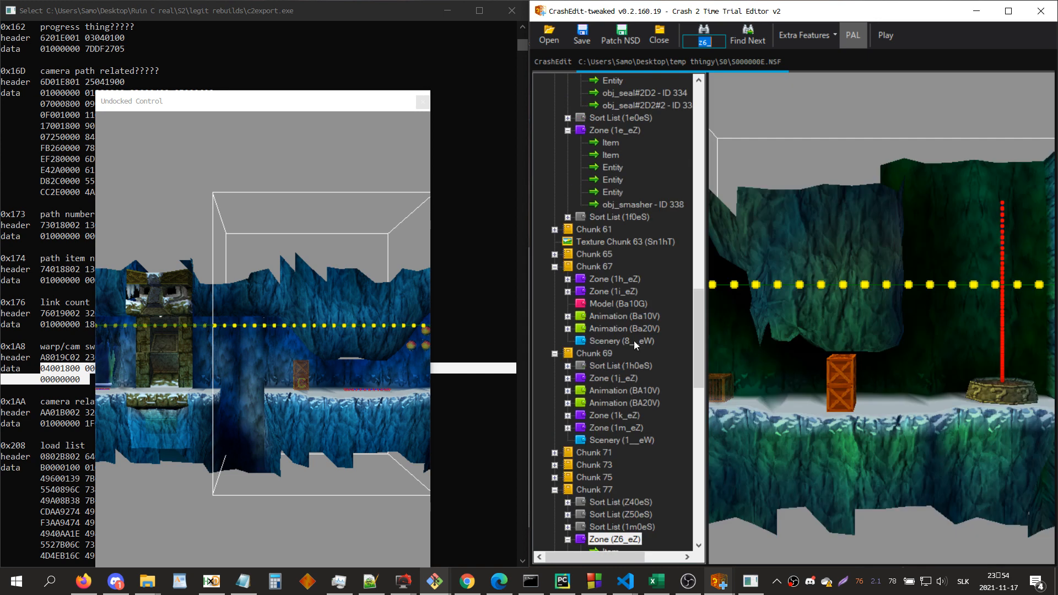
pyautogui.click(622, 463)
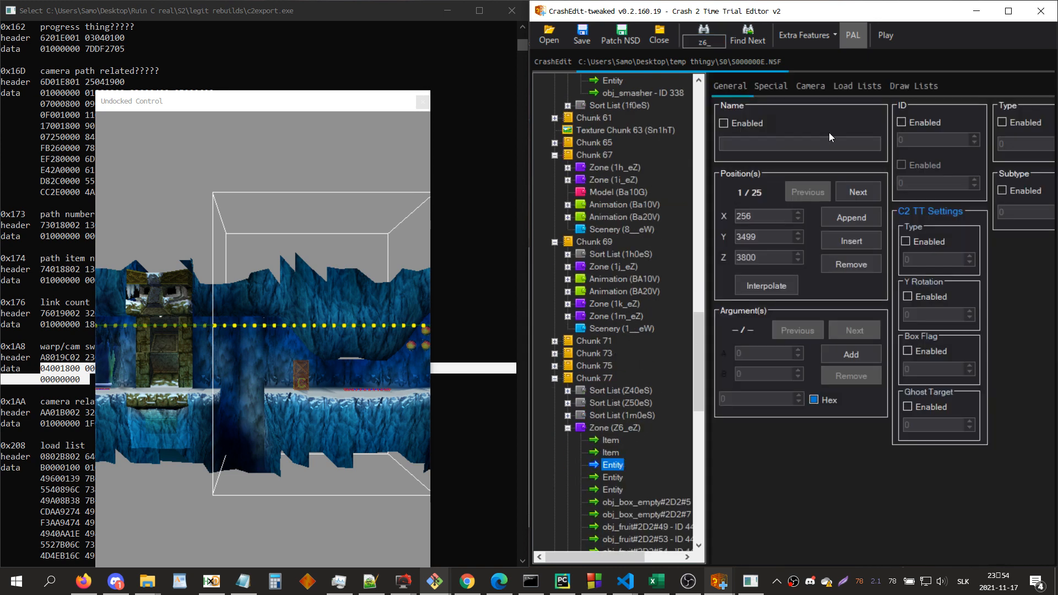
pyautogui.click(809, 86)
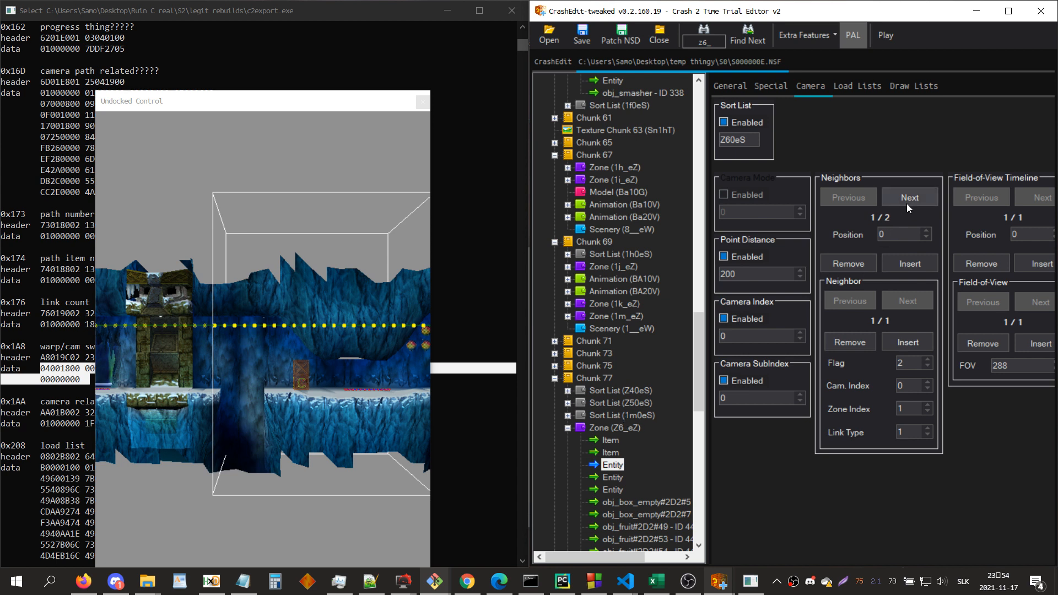
pyautogui.click(631, 430)
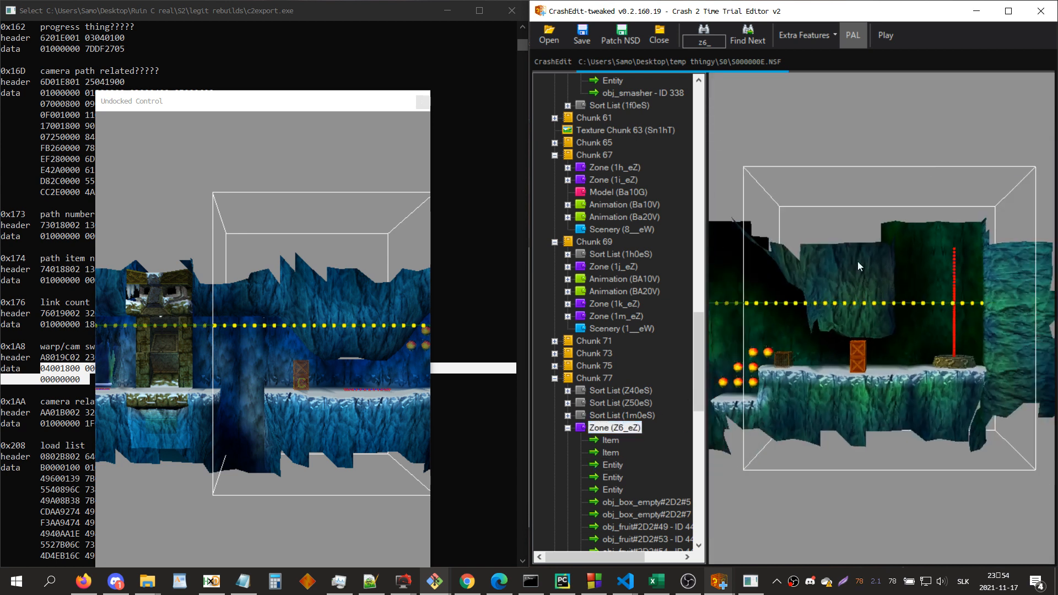
# Step: Step through the neighbors of zone Z6_eZ's first camera entity, comparing both neighbors at the last position
pyautogui.click(611, 465)
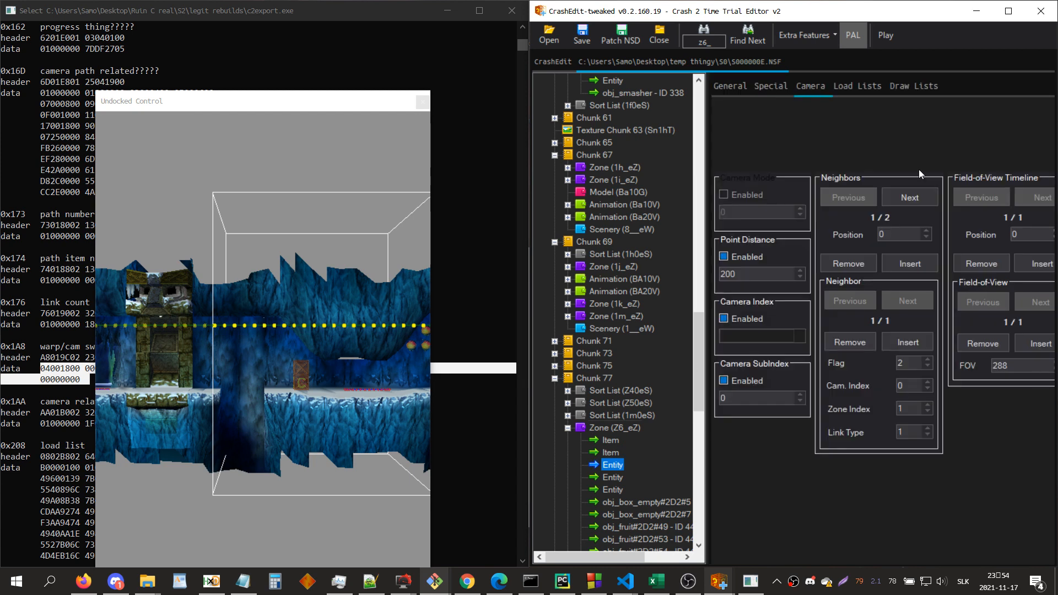
pyautogui.click(902, 197)
pyautogui.click(909, 300)
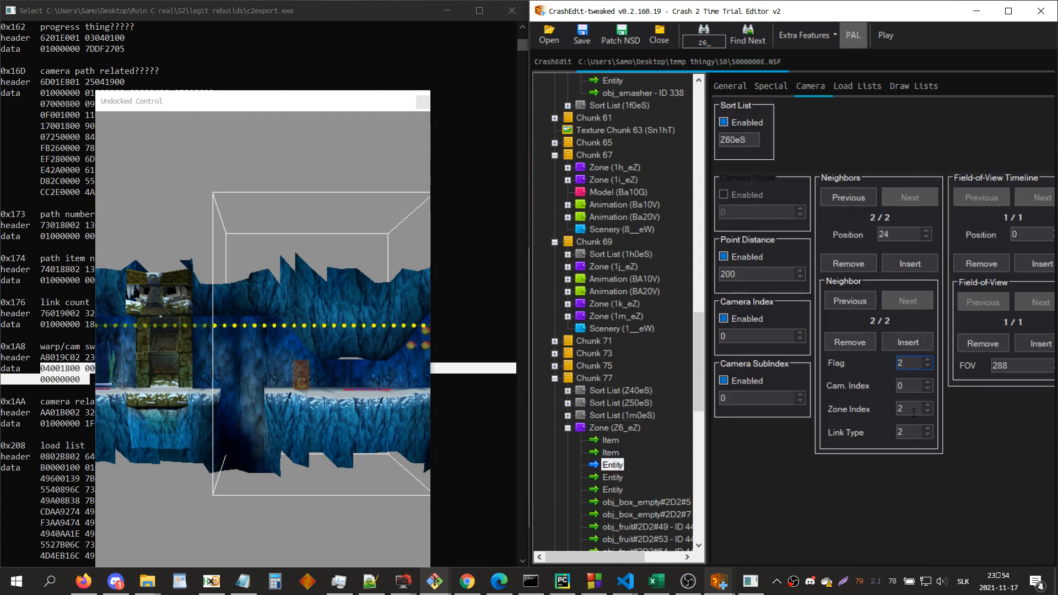
pyautogui.click(846, 302)
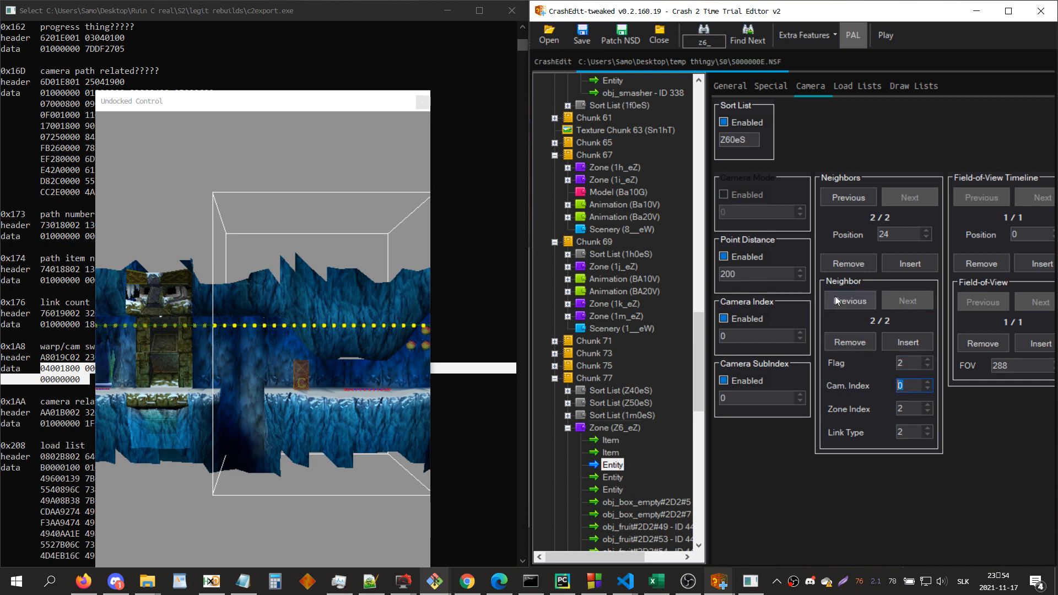
# Step: Examine the neighboring zone list in the hex of zone Z6_eZ's first item
pyautogui.click(611, 440)
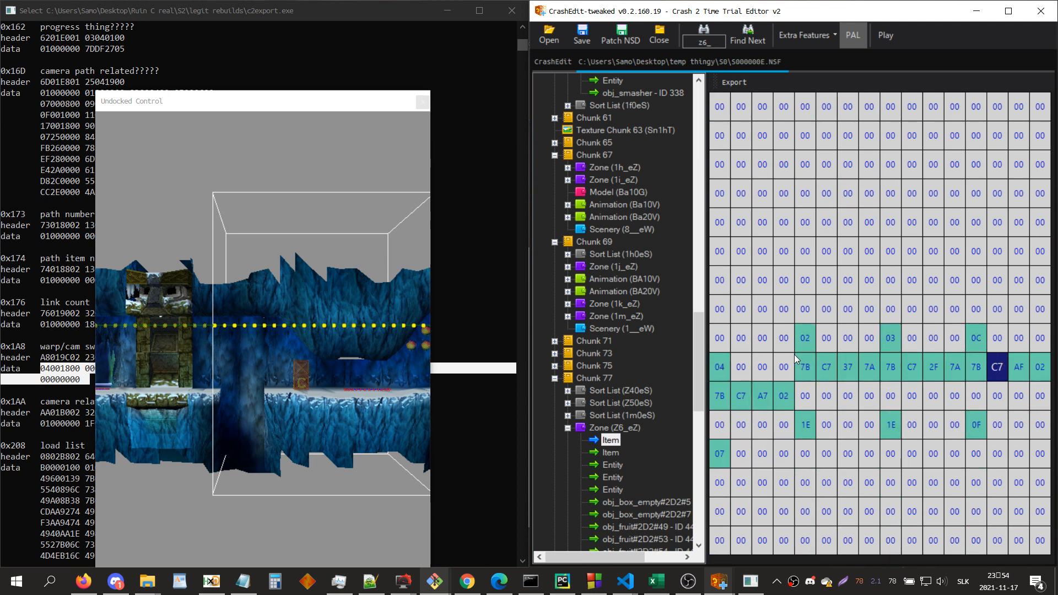
pyautogui.press('space')
pyautogui.press('space')
# Step: Search for zone 1l_ and inspect its camera paths in the 3D view
pyautogui.hotkey('ctrl', 'f')
pyautogui.write('1l_')
pyautogui.press('Return')
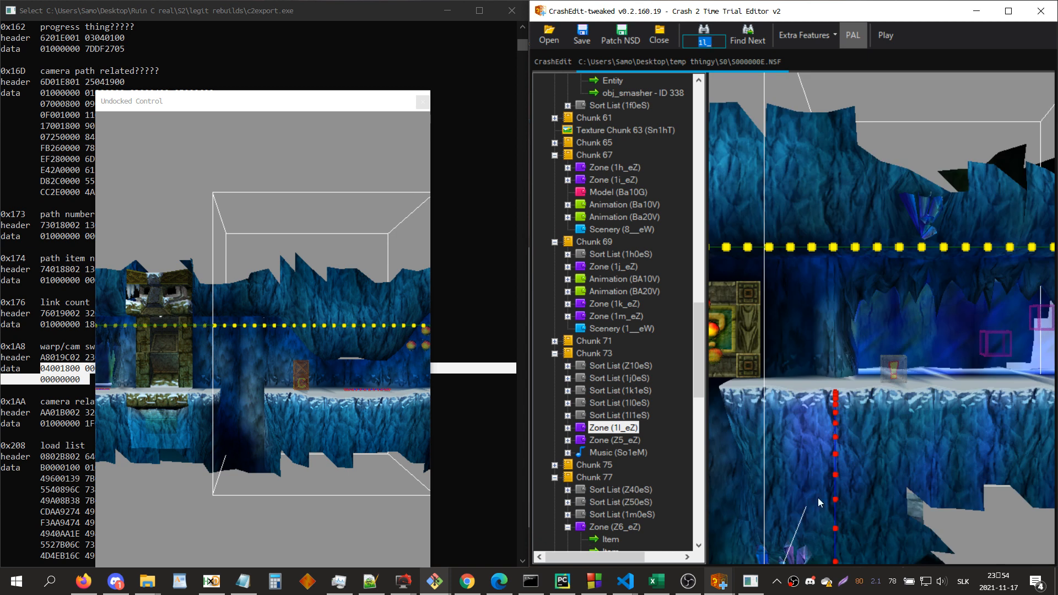
pyautogui.click(826, 275)
pyautogui.scroll(-4, 827, 274)
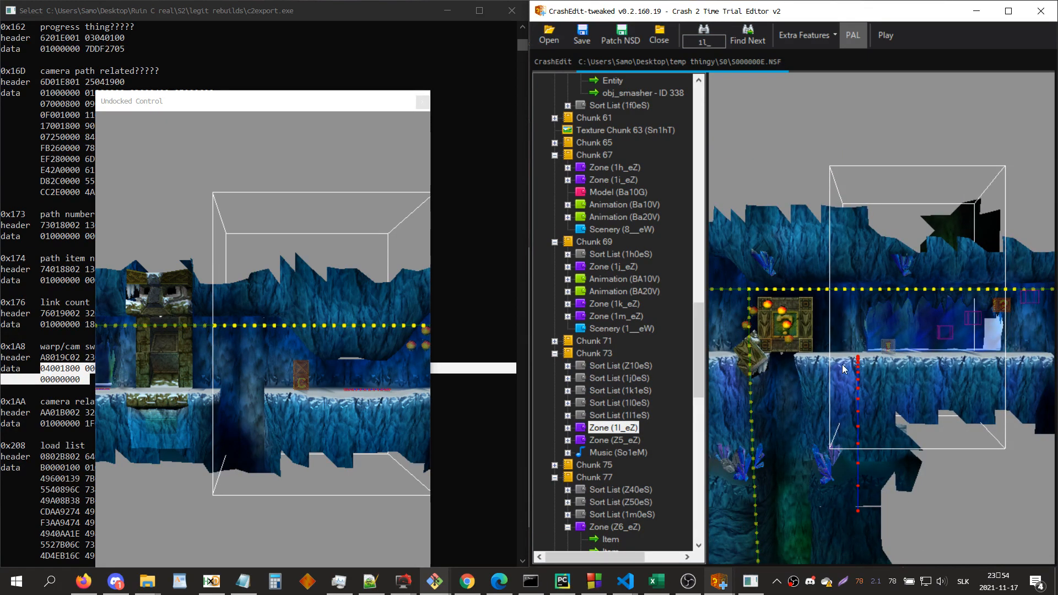
# Step: Search for z6_ again and show the second neighbor at the last position of the zone's first camera entity
pyautogui.hotkey('ctrl', 'f')
pyautogui.write('z6_')
pyautogui.press('Return')
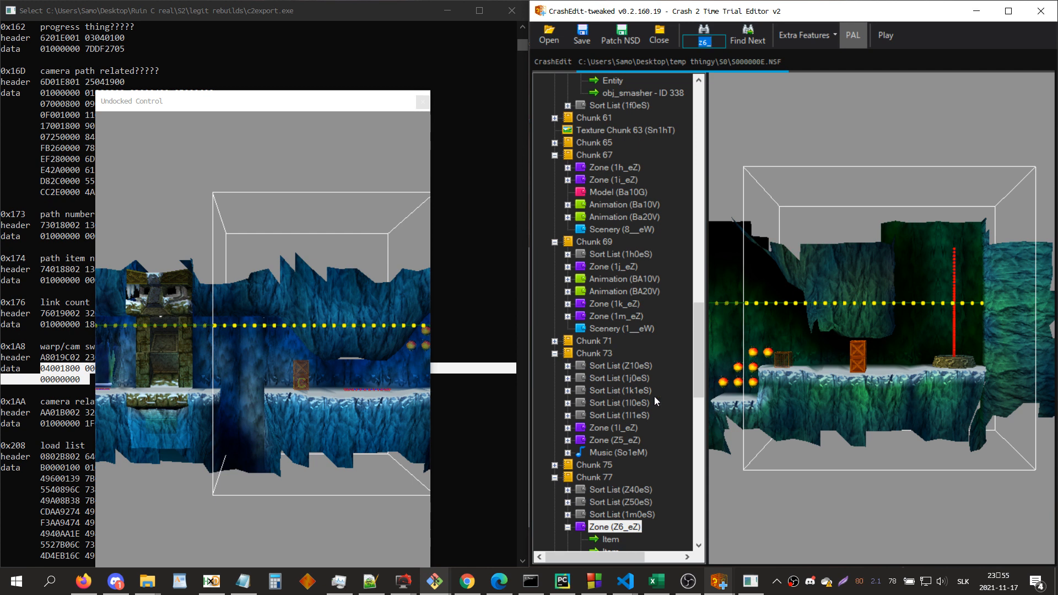
pyautogui.scroll(-4, 626, 372)
pyautogui.click(610, 391)
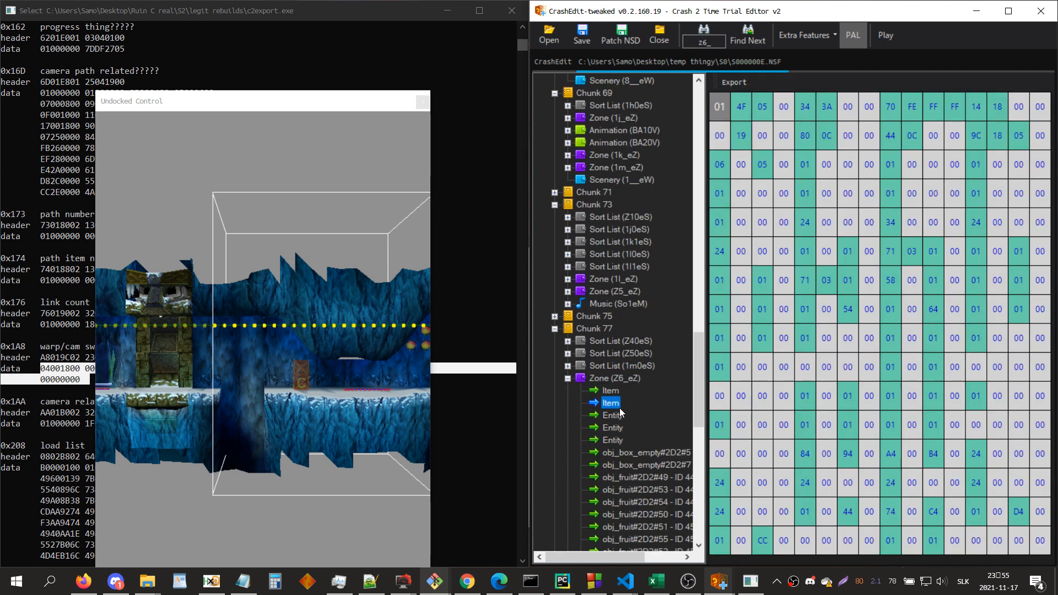
pyautogui.click(616, 414)
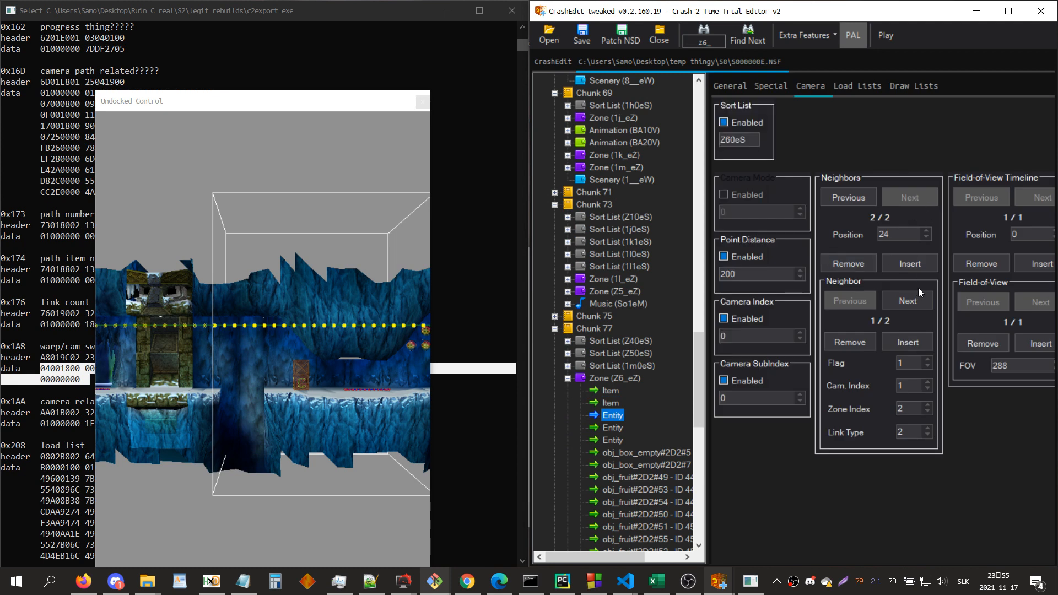
pyautogui.click(910, 303)
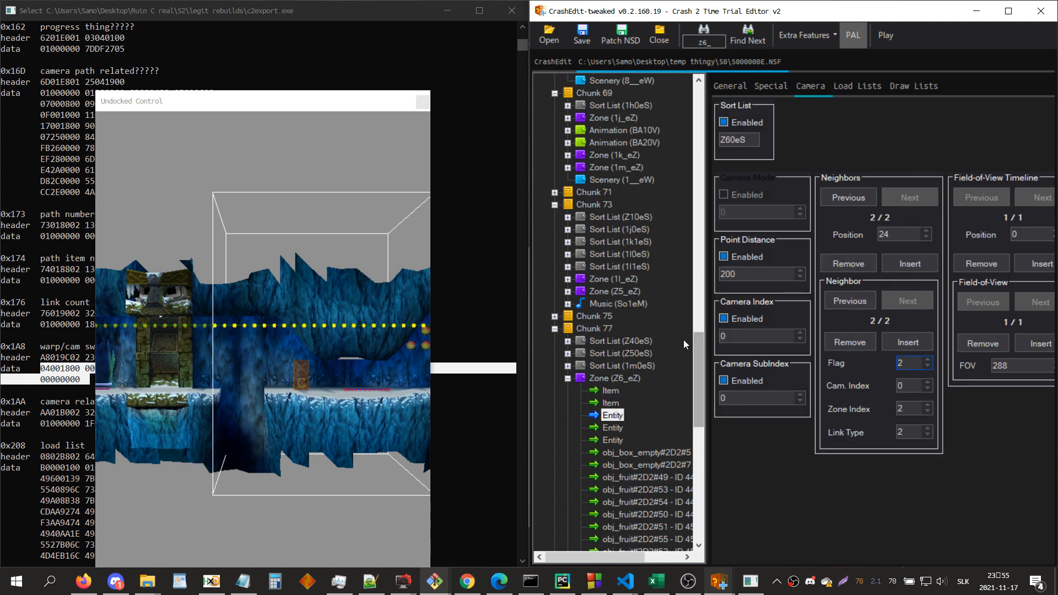
# Step: Return to zone 1e_eZ and open the hex of its first item
pyautogui.scroll(4, 640, 325)
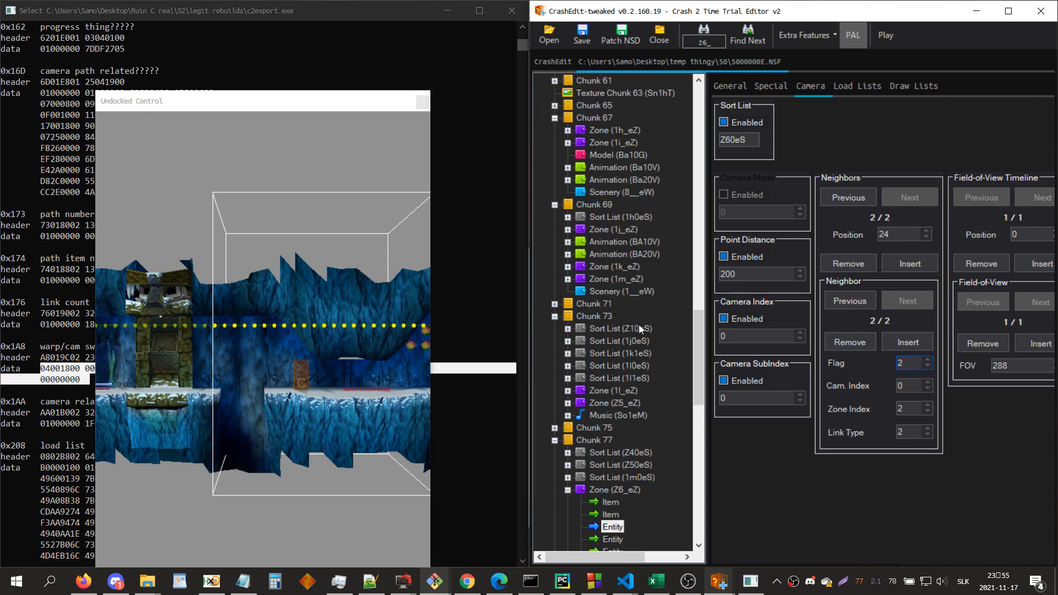
pyautogui.scroll(6, 639, 325)
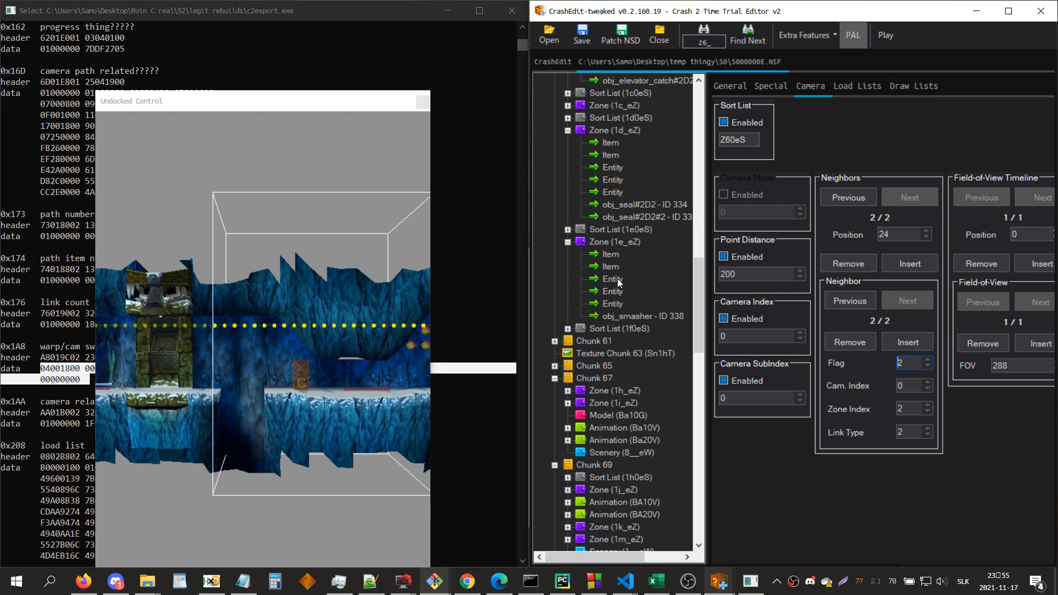
pyautogui.click(607, 242)
pyautogui.click(608, 254)
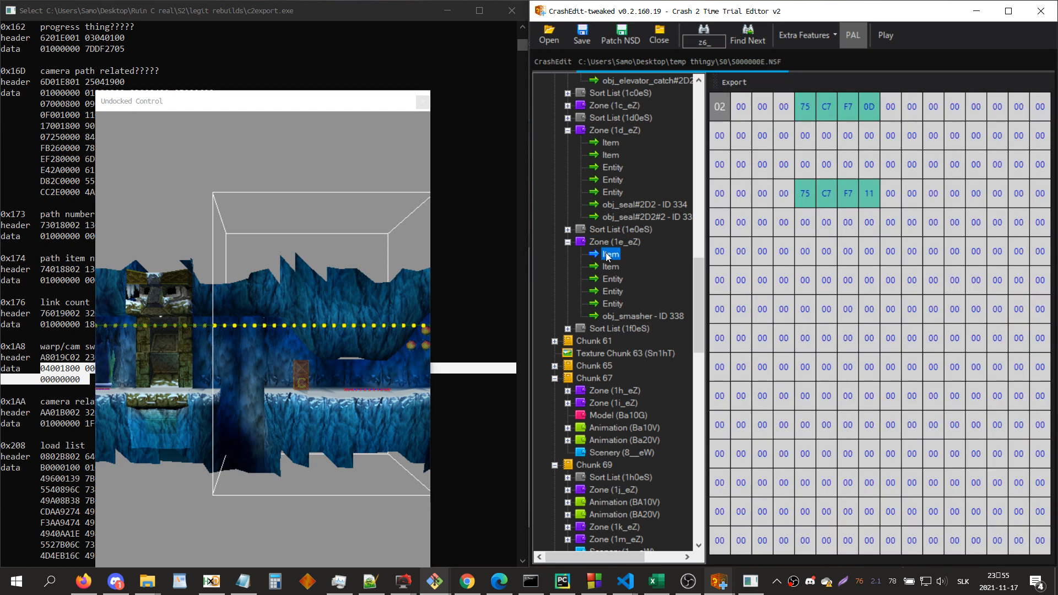
# Step: Switch to the c2export console and convert the zone name to hex with the command "eid Ta_eZ"
pyautogui.click(31, 379)
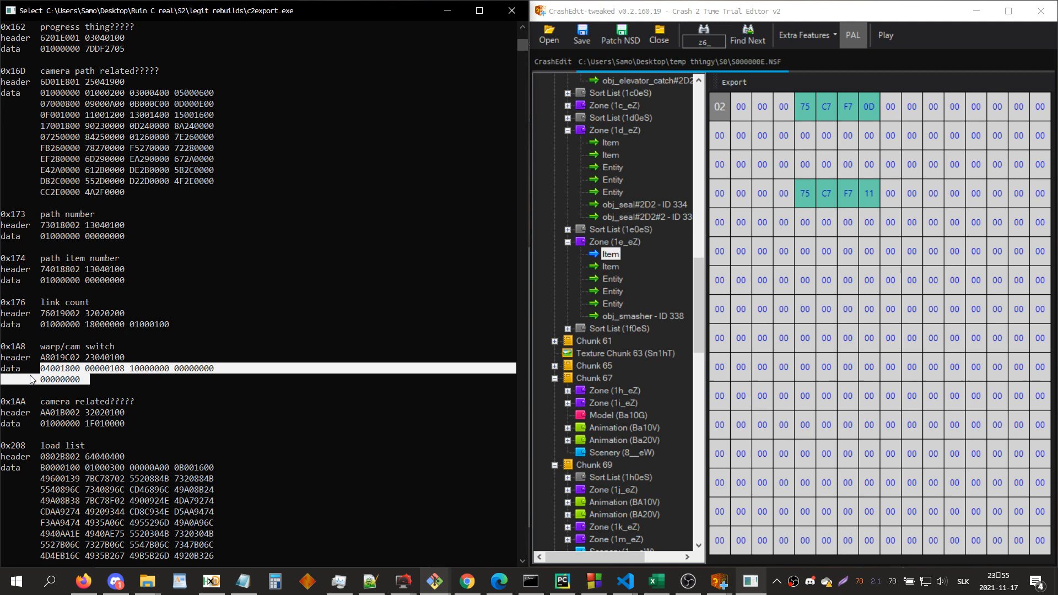
pyautogui.write('eid Ta_eZ')
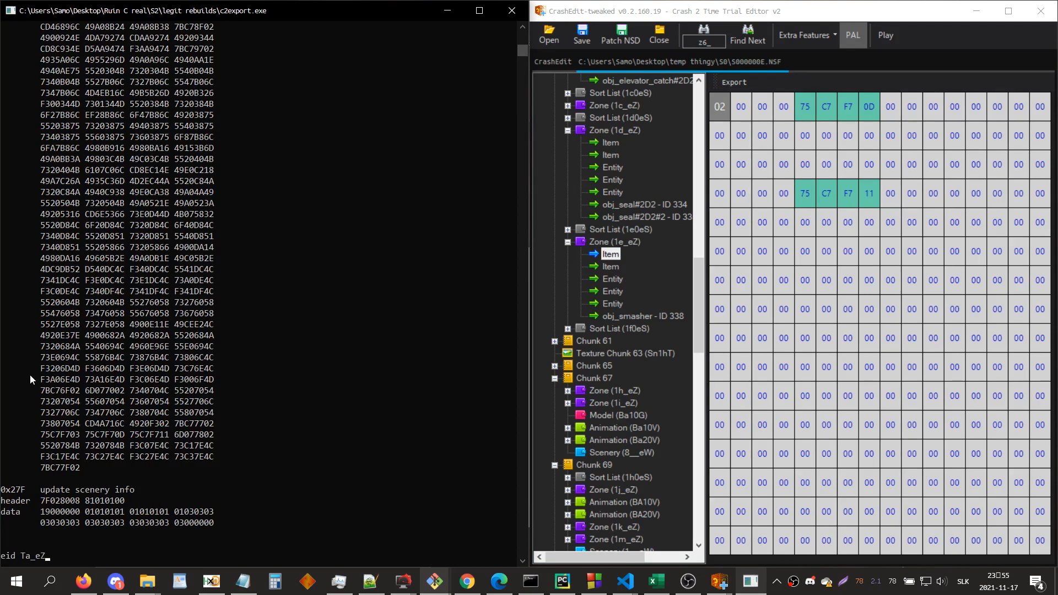
pyautogui.press('Return')
# Step: Point out the name Ta_eZ and highlight its hex ID 7B C7 57 6E in the console
pyautogui.click(58, 534)
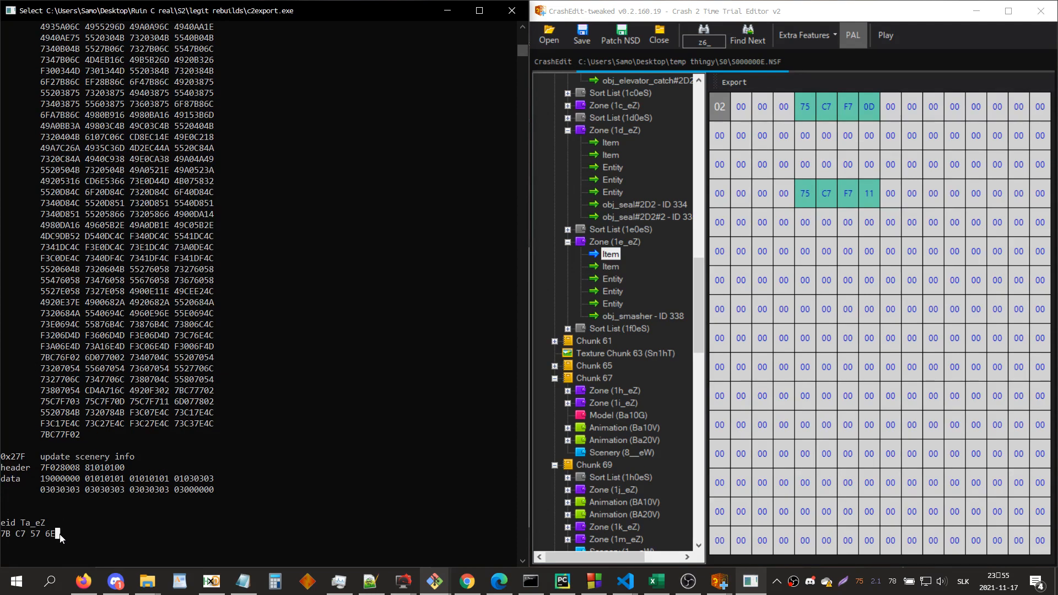
pyautogui.moveTo(60, 535); pyautogui.dragTo(3, 534)
pyautogui.moveTo(21, 523); pyautogui.dragTo(47, 523)
pyautogui.moveTo(55, 533); pyautogui.dragTo(2, 535)
# Step: Switch to CrashEdit, search for zone ta_ez and open its first item
pyautogui.click(851, 339)
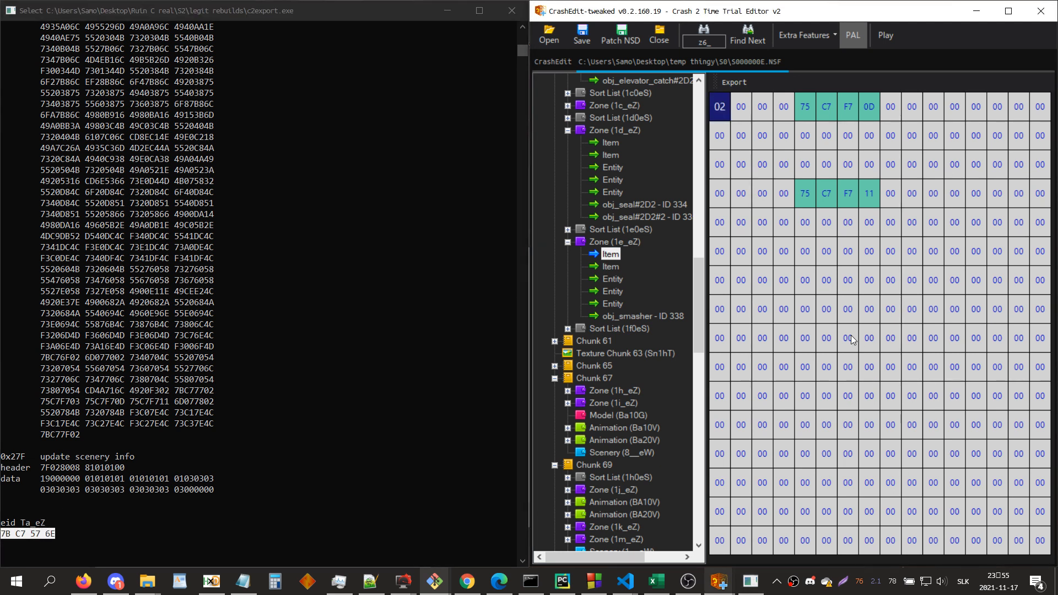
pyautogui.write('ta_ez')
pyautogui.press('Return')
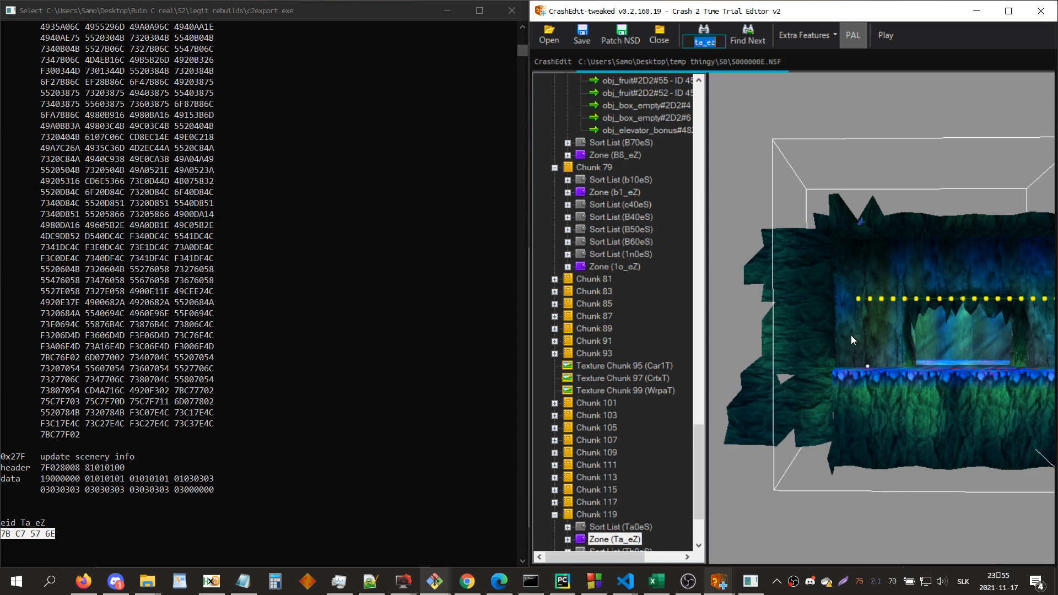
pyautogui.click(672, 442)
pyautogui.press('Right')
pyautogui.press('Right')
# Step: Examine zone Ta_eZ's neighbor list in the item hex and toggle its entries from zone names to raw hex bytes
pyautogui.click(807, 409)
pyautogui.press('Down')
pyautogui.press('Down')
pyautogui.press('Down')
pyautogui.press('Down')
pyautogui.press('Down')
pyautogui.press('Down')
pyautogui.press('Down')
pyautogui.press('Down')
pyautogui.press('Down')
pyautogui.press('Down')
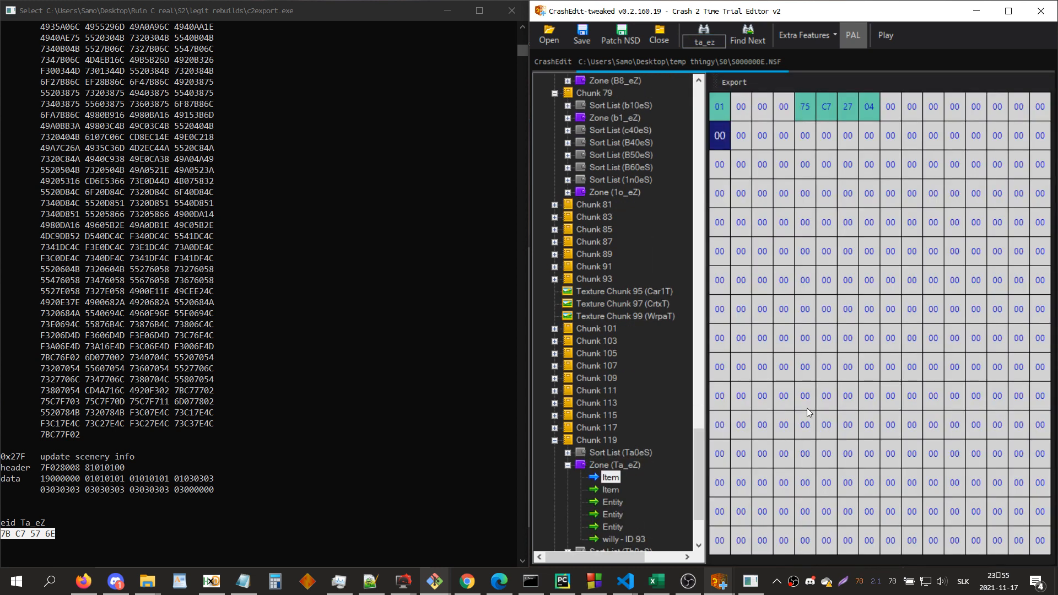
pyautogui.press('Down')
pyautogui.press('Down')
pyautogui.press('Down')
pyautogui.press('Down')
pyautogui.press('Down')
pyautogui.press('Down')
pyautogui.press('Down')
pyautogui.press('Down')
pyautogui.press('Down')
pyautogui.press('Down')
pyautogui.press('Down')
pyautogui.press('Down')
pyautogui.press('Down')
pyautogui.press('Down')
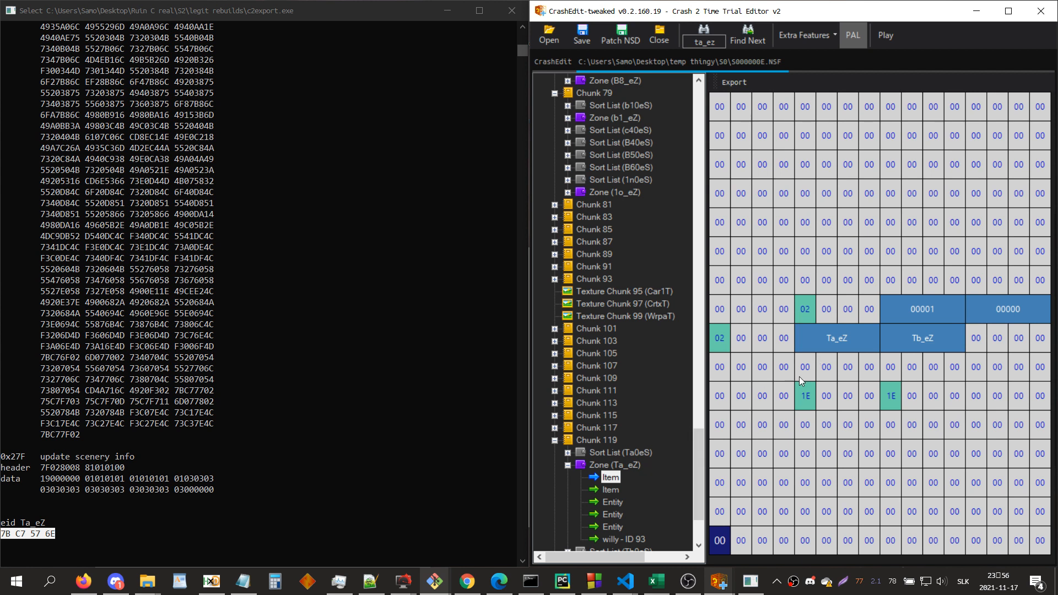
pyautogui.press('n')
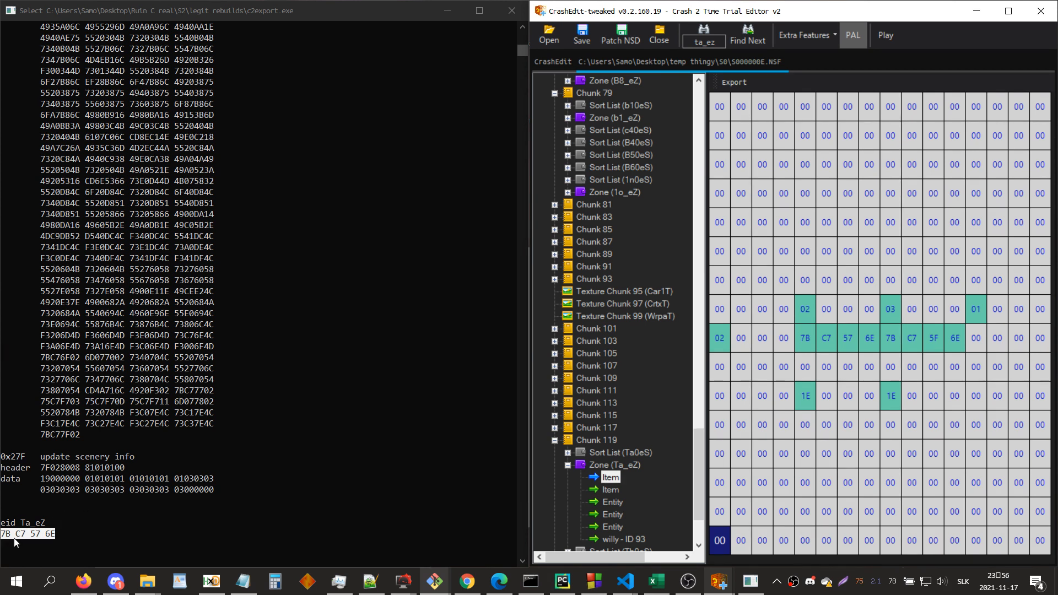
# Step: Search for zone 1e_ and open the hex of its first item
pyautogui.hotkey('ctrl', 'f')
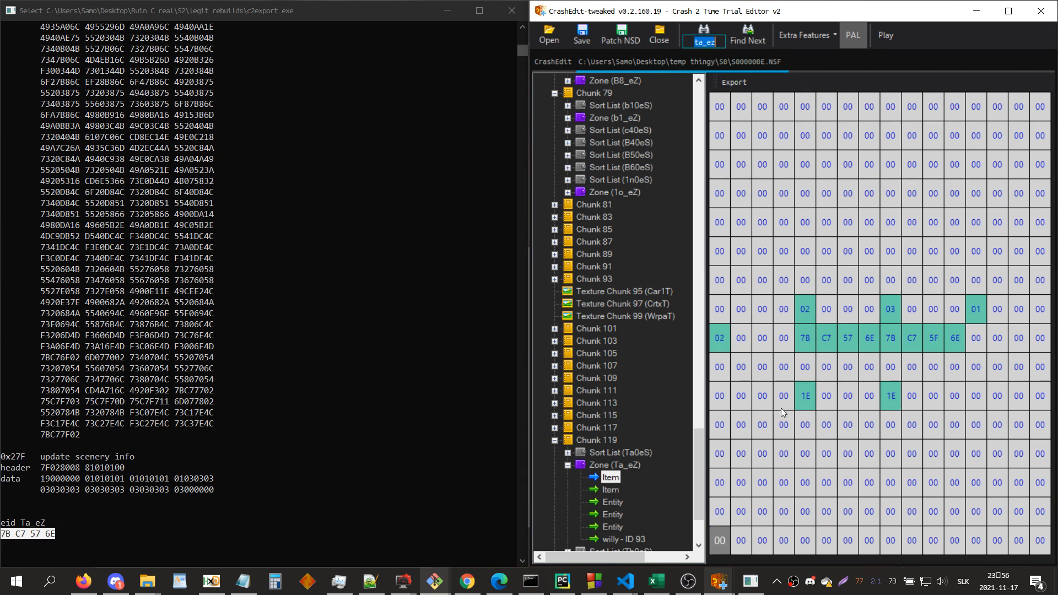
pyautogui.write('1e')
pyautogui.press('Return')
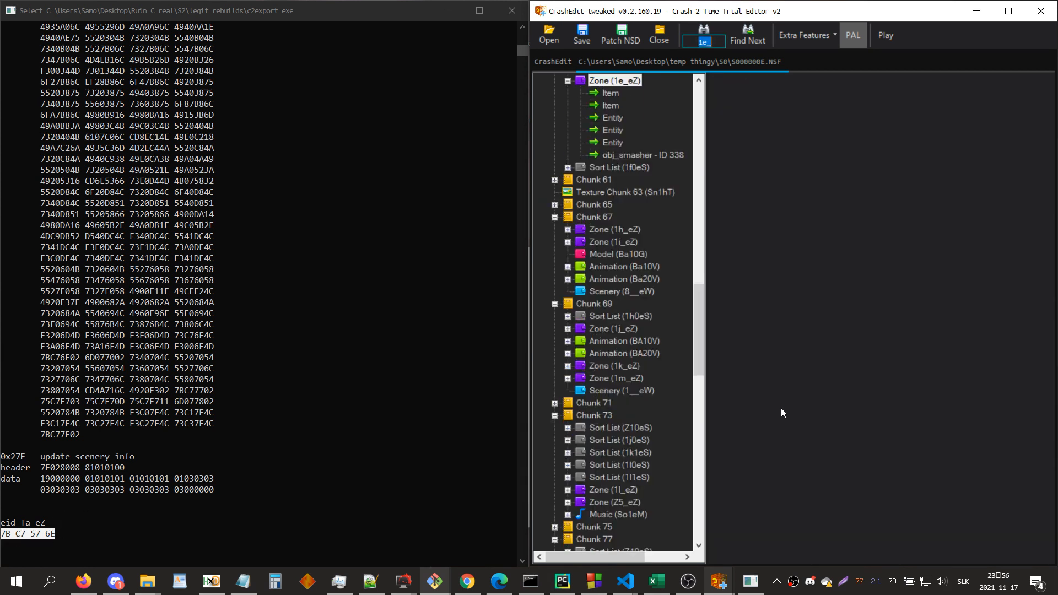
pyautogui.click(608, 96)
pyautogui.click(921, 166)
# Step: Set the neighbor count byte in zone 1e_eZ's first item to 06
pyautogui.press('Down')
pyautogui.press('Down')
pyautogui.press('Down')
pyautogui.press('Down')
pyautogui.press('Down')
pyautogui.press('Down')
pyautogui.press('Down')
pyautogui.press('Down')
pyautogui.press('Down')
pyautogui.press('Down')
pyautogui.press('Down')
pyautogui.press('Down')
pyautogui.press('Down')
pyautogui.press('Down')
pyautogui.press('Down')
pyautogui.press('Down')
pyautogui.press('Down')
pyautogui.press('Down')
pyautogui.press('Down')
pyautogui.press('Down')
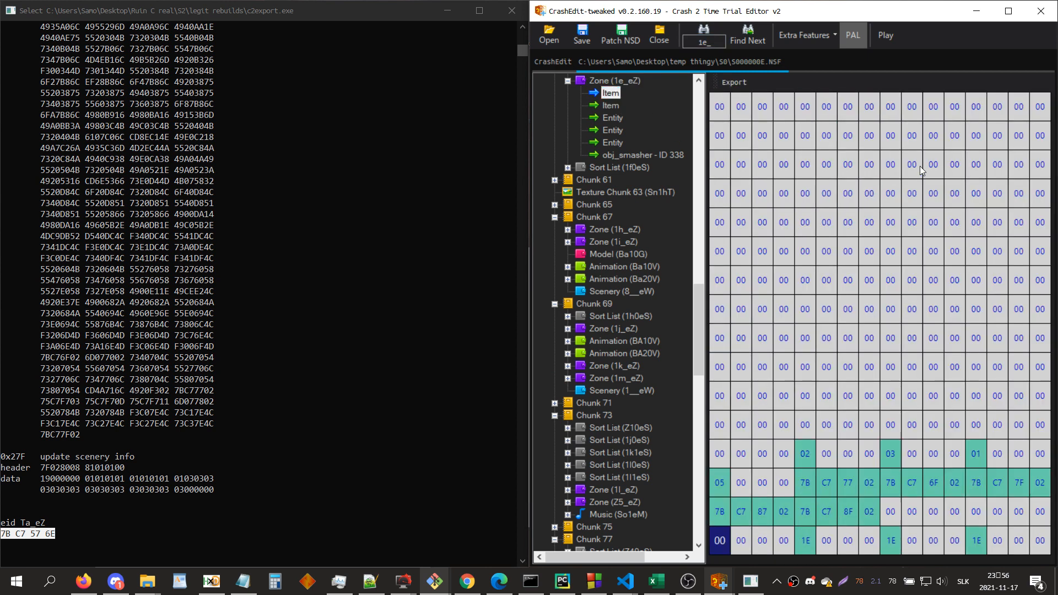
pyautogui.press('Down')
pyautogui.press('Down')
pyautogui.press('Down')
pyautogui.press('Down')
pyautogui.press('Up')
pyautogui.press('Up')
pyautogui.press('Up')
pyautogui.press('Up')
pyautogui.press('Up')
pyautogui.press('Up')
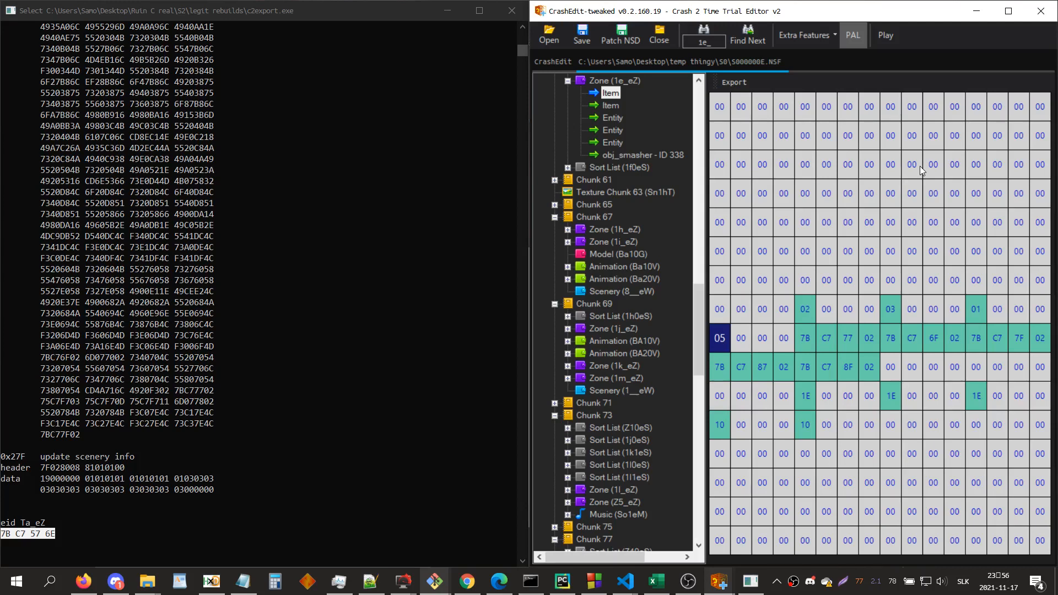
pyautogui.press('Right')
pyautogui.press('Right')
pyautogui.press('Right')
pyautogui.press('Right')
pyautogui.press('Right')
pyautogui.press('Right')
pyautogui.press('Right')
pyautogui.press('Right')
pyautogui.press('Right')
pyautogui.press('Right')
pyautogui.press('Right')
pyautogui.press('Right')
pyautogui.press('Right')
pyautogui.press('Right')
pyautogui.press('Right')
pyautogui.press('Right')
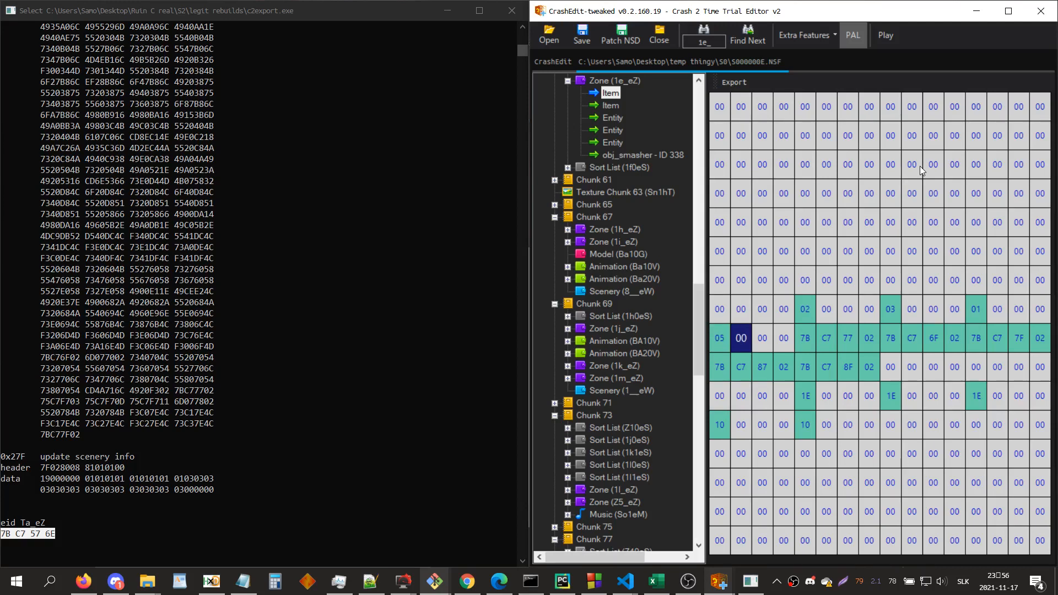
pyautogui.press('Right')
pyautogui.press('Right')
pyautogui.press('Right')
pyautogui.press('Right')
pyautogui.press('Right')
pyautogui.press('Right')
pyautogui.press('Right')
pyautogui.press('Right')
pyautogui.press('Left')
pyautogui.press('Left')
pyautogui.press('Left')
pyautogui.press('Left')
pyautogui.press('Left')
pyautogui.press('Left')
pyautogui.press('Left')
pyautogui.press('Left')
pyautogui.press('Left')
pyautogui.press('Right')
pyautogui.press('Up')
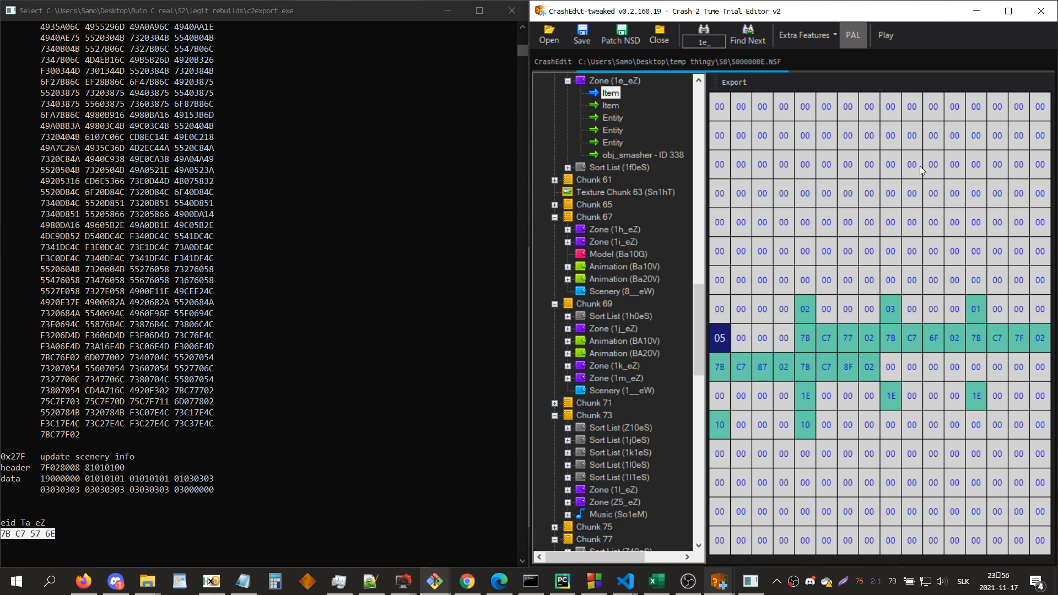
pyautogui.write('06')
# Step: Add Ta_eZ as a neighbor by entering its ID 7B C7 57 6E right after the last neighbor entry
pyautogui.press('Down')
pyautogui.press('Right')
pyautogui.press('Right')
pyautogui.press('Right')
pyautogui.press('Right')
pyautogui.press('Right')
pyautogui.press('Right')
pyautogui.press('Right')
pyautogui.write('7B C7 57 6E')
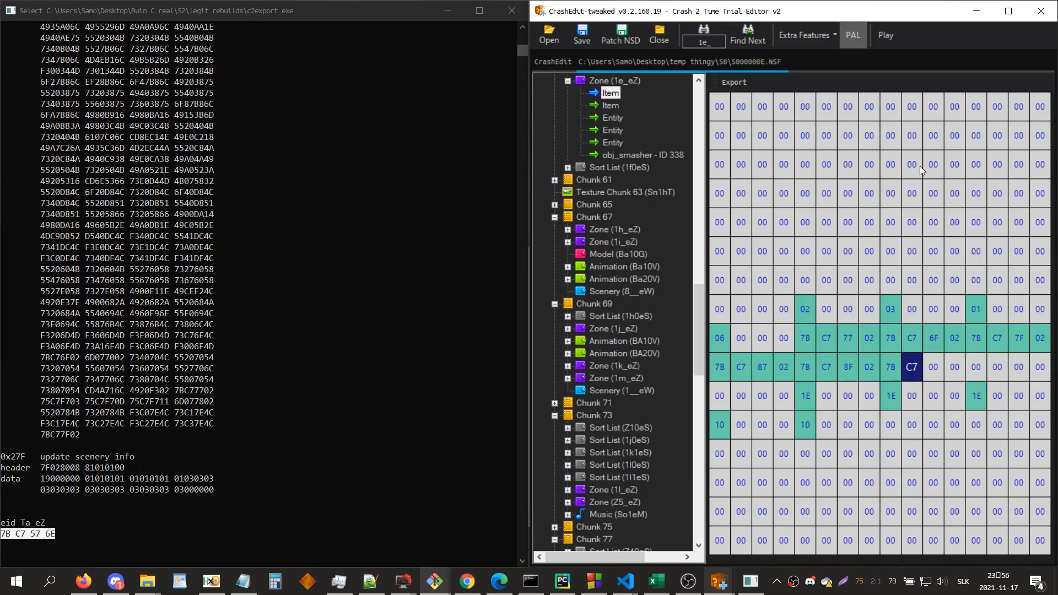
pyautogui.press('Down')
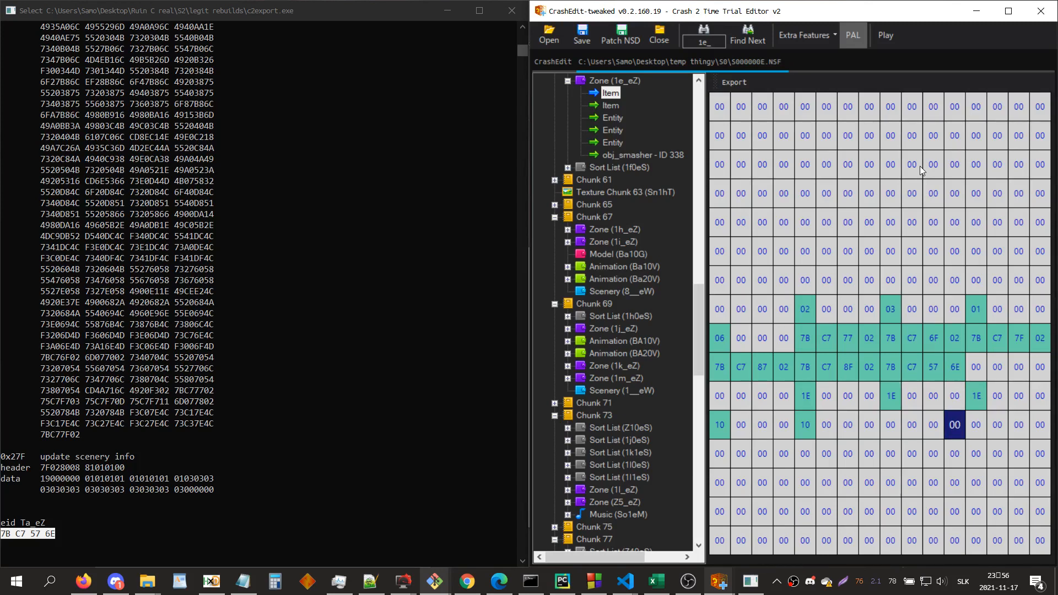
pyautogui.press('Left')
pyautogui.press('Left')
pyautogui.press('Left')
pyautogui.press('Up')
pyautogui.press('Left')
pyautogui.press('Left')
pyautogui.press('Left')
pyautogui.press('Left')
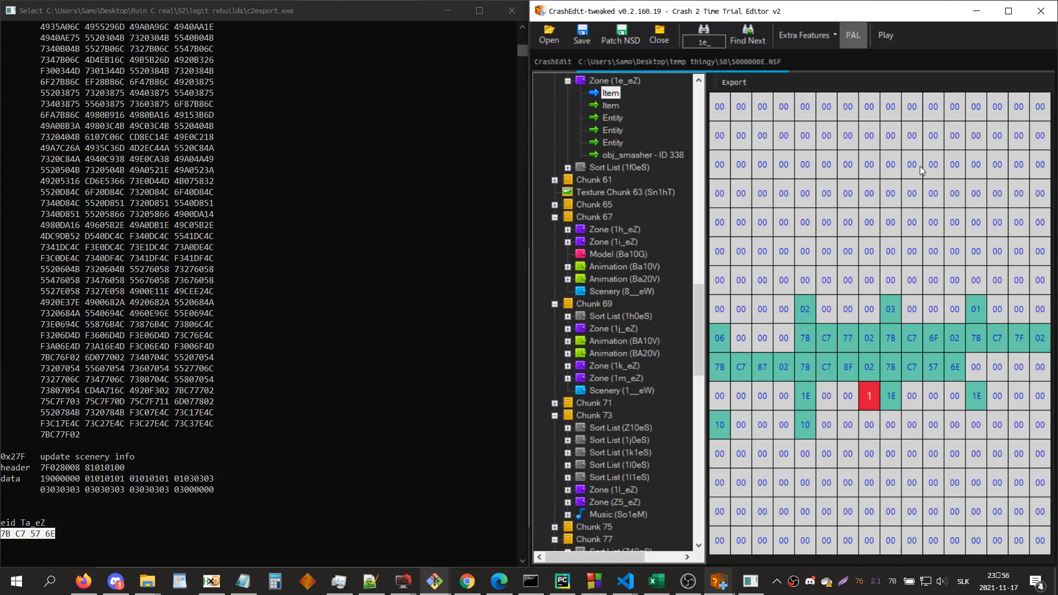
pyautogui.write('1E')
pyautogui.press('Right')
pyautogui.press('Right')
pyautogui.press('Right')
pyautogui.press('Right')
pyautogui.press('Right')
pyautogui.press('Right')
pyautogui.press('Right')
pyautogui.press('Right')
pyautogui.press('Right')
pyautogui.press('Right')
pyautogui.press('Right')
pyautogui.press('Right')
pyautogui.press('Right')
pyautogui.press('Right')
pyautogui.press('Right')
pyautogui.press('Right')
pyautogui.write('10')
# Step: Begin the sixth neighbor's flag byte, after the two 10 flags, with the digit 1
pyautogui.press('Up')
pyautogui.press('Right')
pyautogui.press('Down')
pyautogui.press('Down')
pyautogui.press('Right')
pyautogui.press('Right')
pyautogui.press('Right')
pyautogui.press('Up')
pyautogui.write('1')
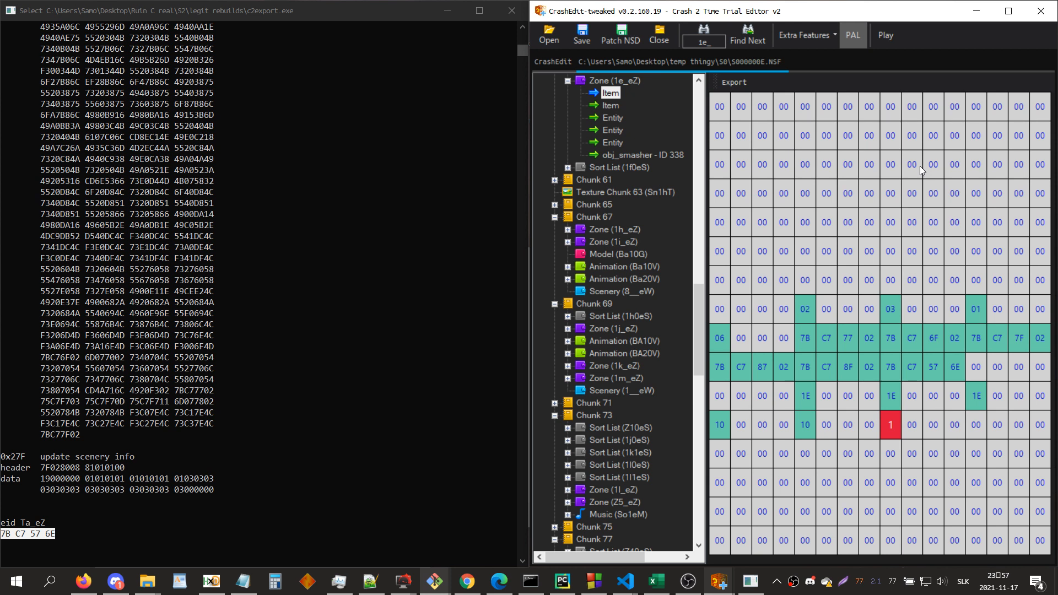
# Step: Set the sixth neighbor's flag byte to 1F and check the neighbor IDs as entry names
pyautogui.write('F')
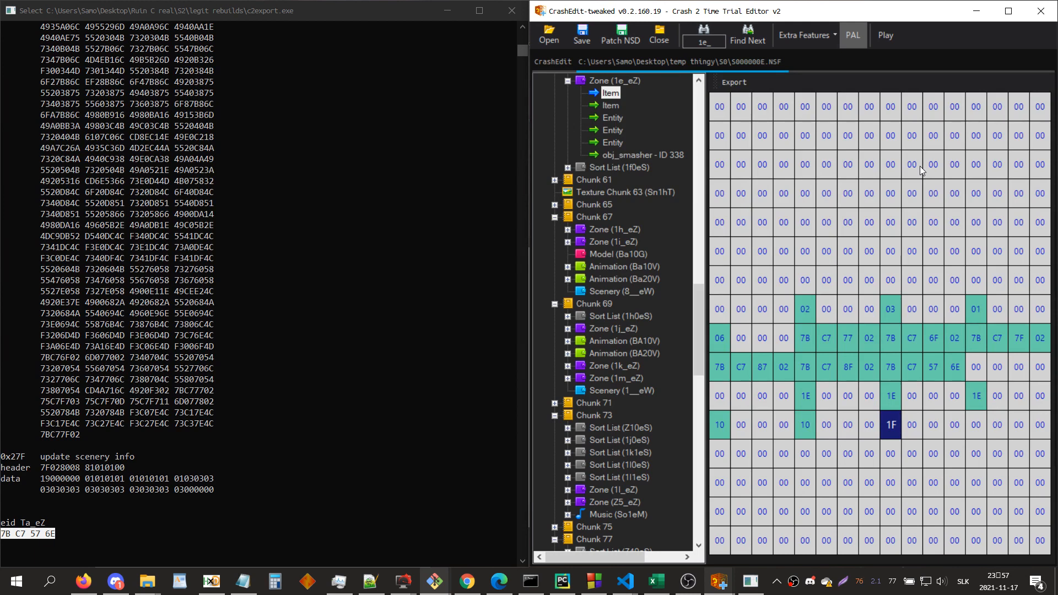
pyautogui.press('x')
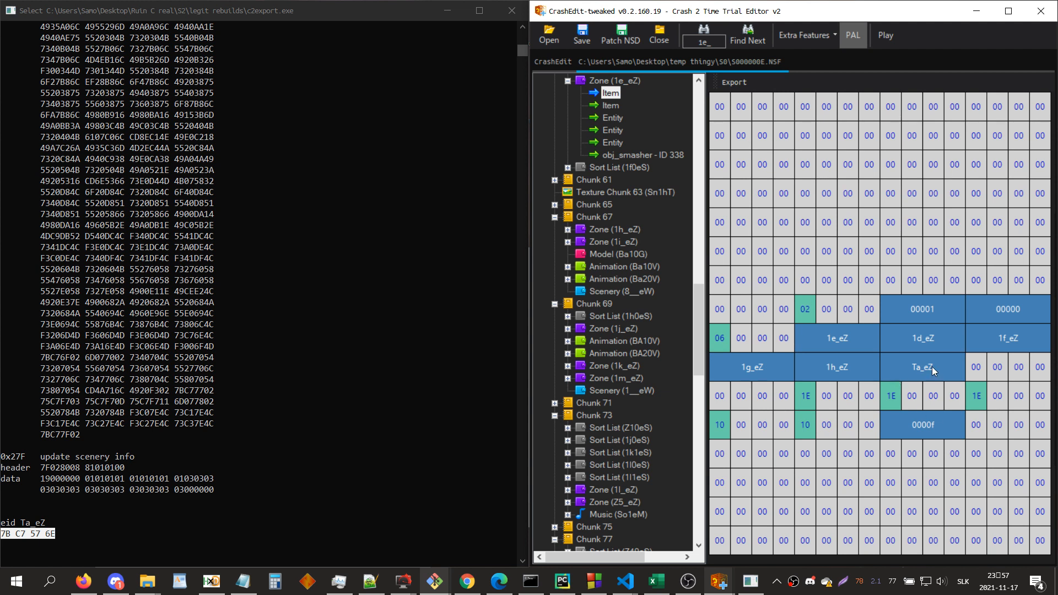
pyautogui.click(926, 424)
pyautogui.press('x')
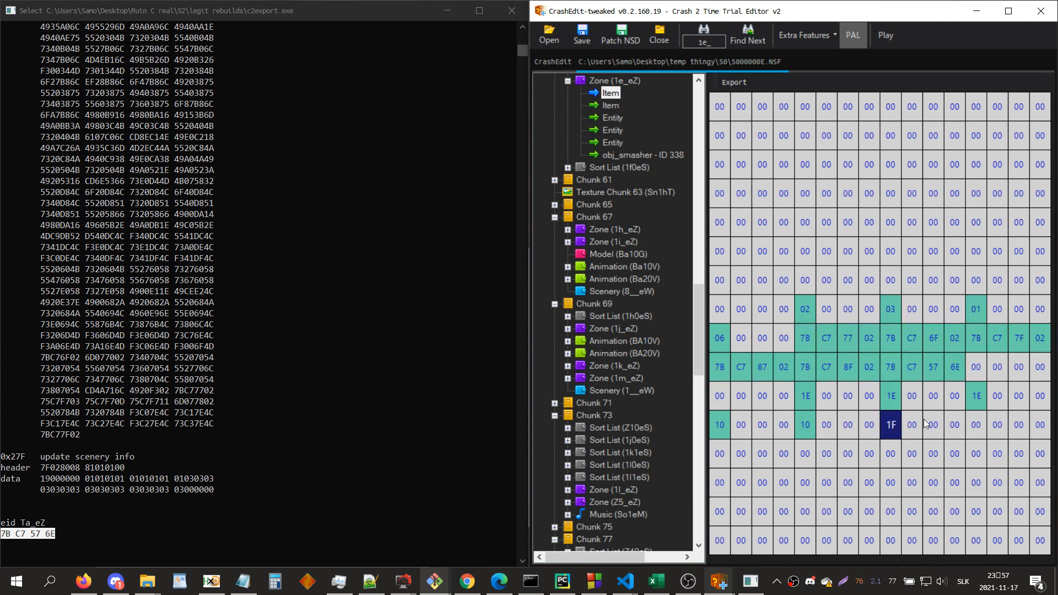
# Step: Insert a second neighbor link on the first camera entity of zone 1e_eZ and set its zone index to 5
pyautogui.click(613, 116)
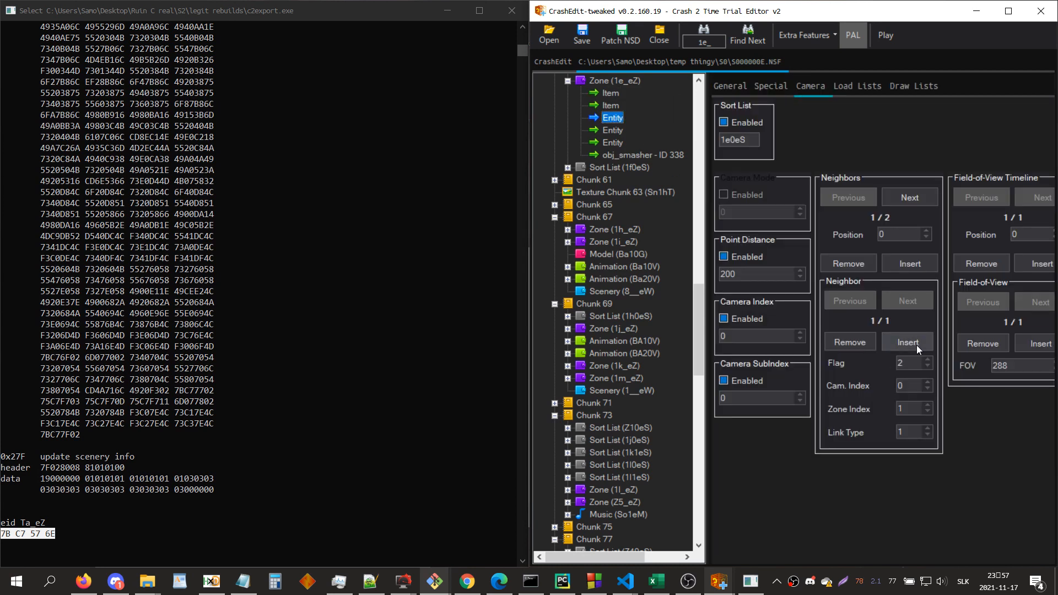
pyautogui.click(910, 343)
pyautogui.click(907, 301)
pyautogui.doubleClick(917, 408)
pyautogui.write('5')
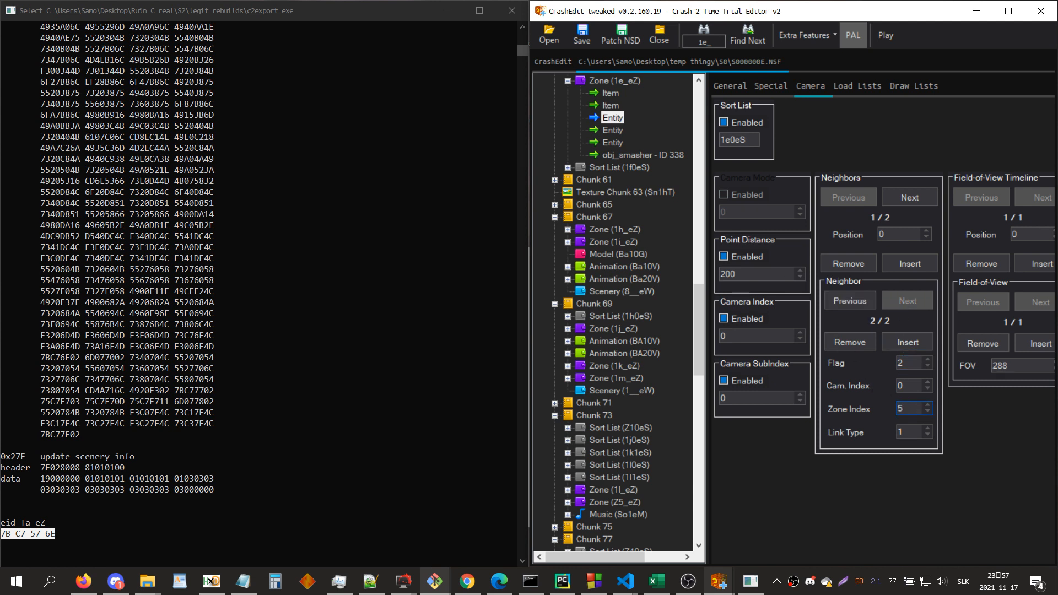
pyautogui.doubleClick(915, 431)
pyautogui.doubleClick(912, 361)
# Step: Search for zone ta_ and examine its camera path in the 3D view
pyautogui.hotkey('ctrl', 'f')
pyautogui.write('ta_')
pyautogui.press('Return')
pyautogui.click(835, 392)
pyautogui.scroll(-3, 834, 392)
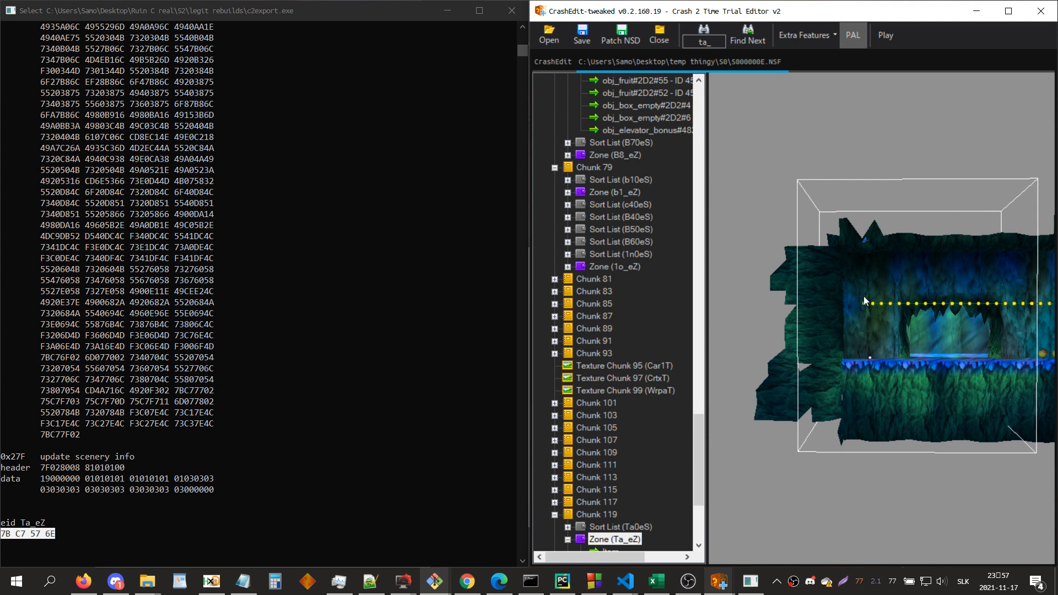
# Step: Return to the first camera entity of zone 1e_eZ and open its neighbor's flag for editing
pyautogui.hotkey('ctrl', 'f')
pyautogui.write('1e_')
pyautogui.press('Return')
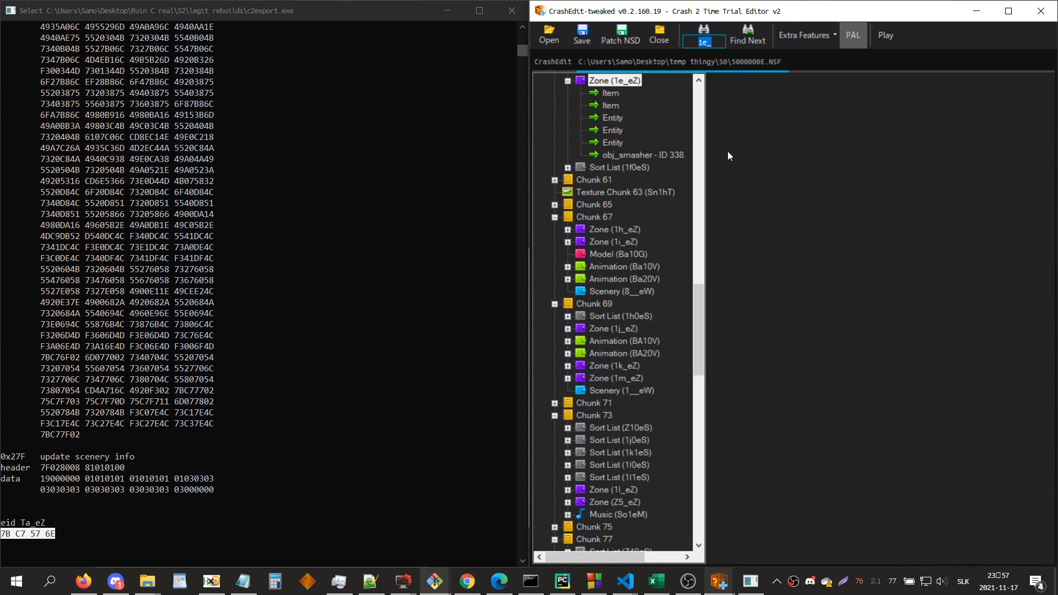
pyautogui.click(613, 118)
pyautogui.click(910, 363)
# Step: Undock the 3D view of zone 1e_eZ and place it side by side with the editor window
pyautogui.click(623, 83)
pyautogui.click(926, 246)
pyautogui.press('F12')
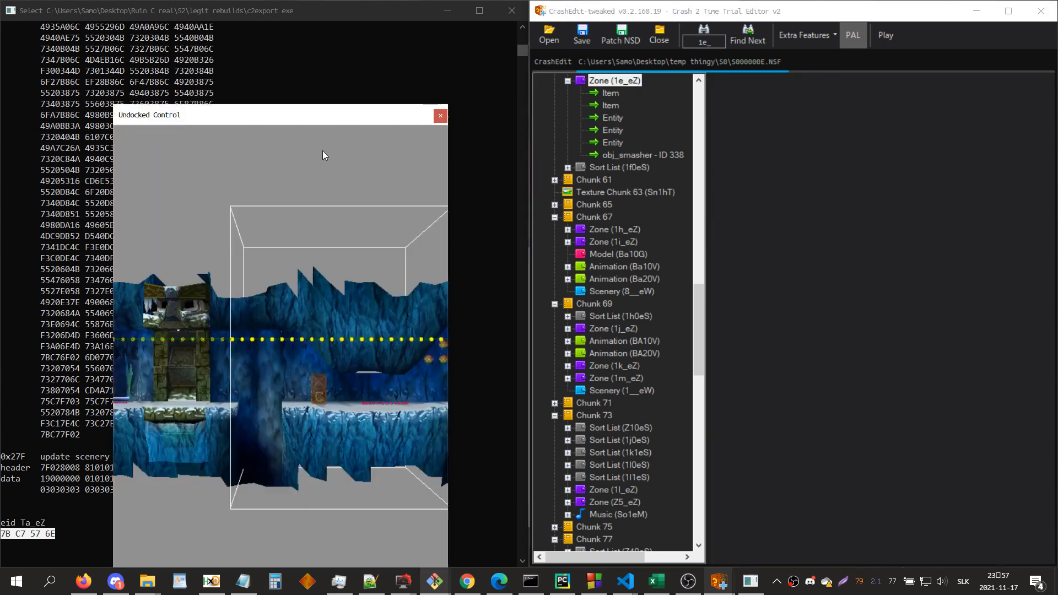
pyautogui.press('super+Left')
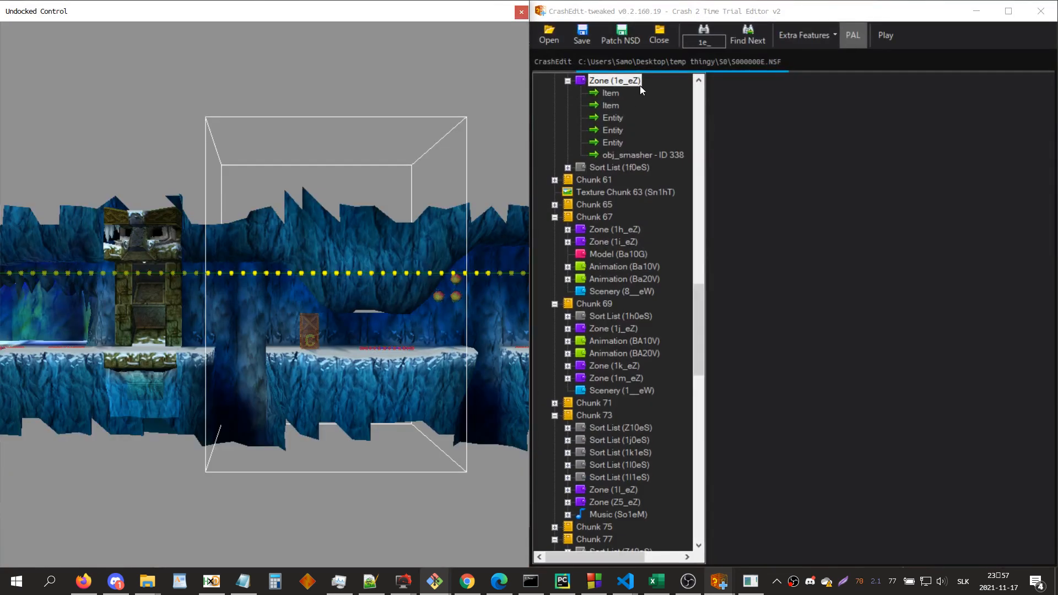
# Step: Add a new entity to zone 1e_eZ and name it elev_send
pyautogui.rightClick(634, 83)
pyautogui.click(667, 151)
pyautogui.click(642, 168)
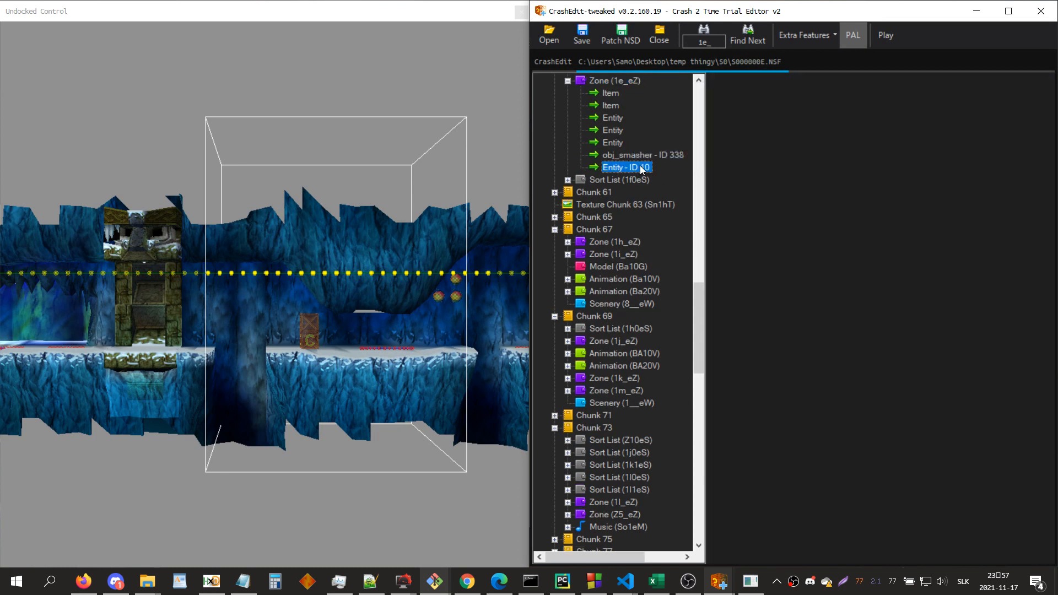
pyautogui.click(748, 124)
pyautogui.click(741, 143)
pyautogui.write('el')
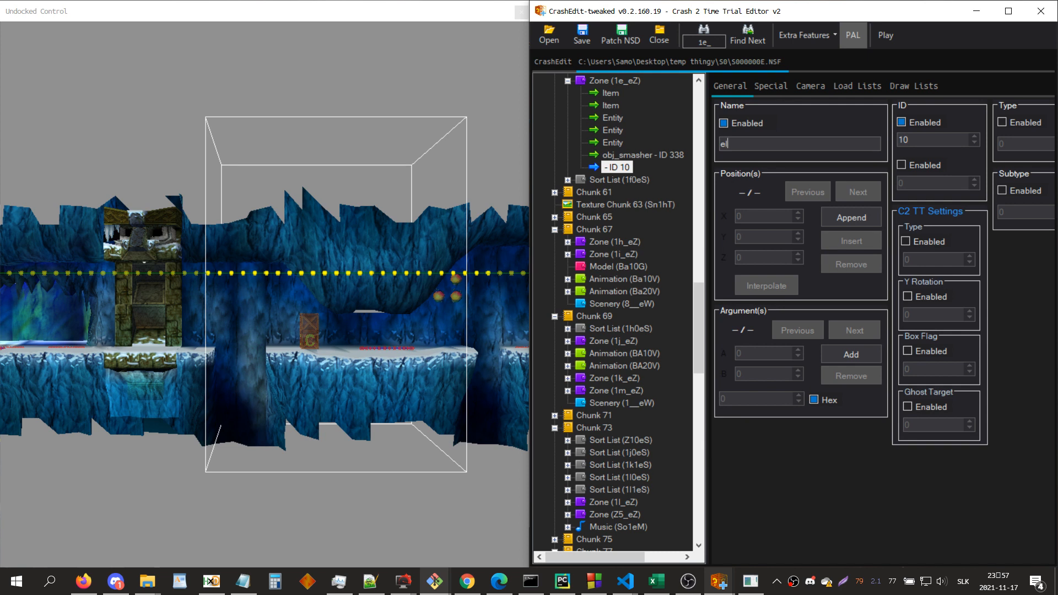
pyautogui.write('ev_send')
# Step: Search for zone a6_ and open its obj_elevator#114_199 entity as a reference
pyautogui.hotkey('ctrl', 'f')
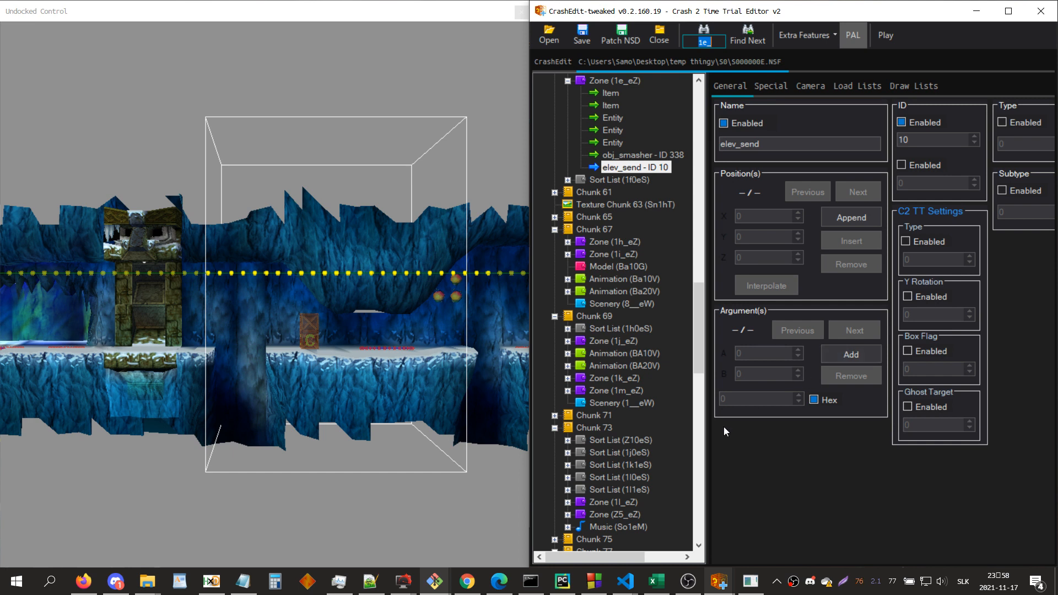
pyautogui.write('ele')
pyautogui.hotkey('ctrl', 'a')
pyautogui.write('a6_')
pyautogui.press('Return')
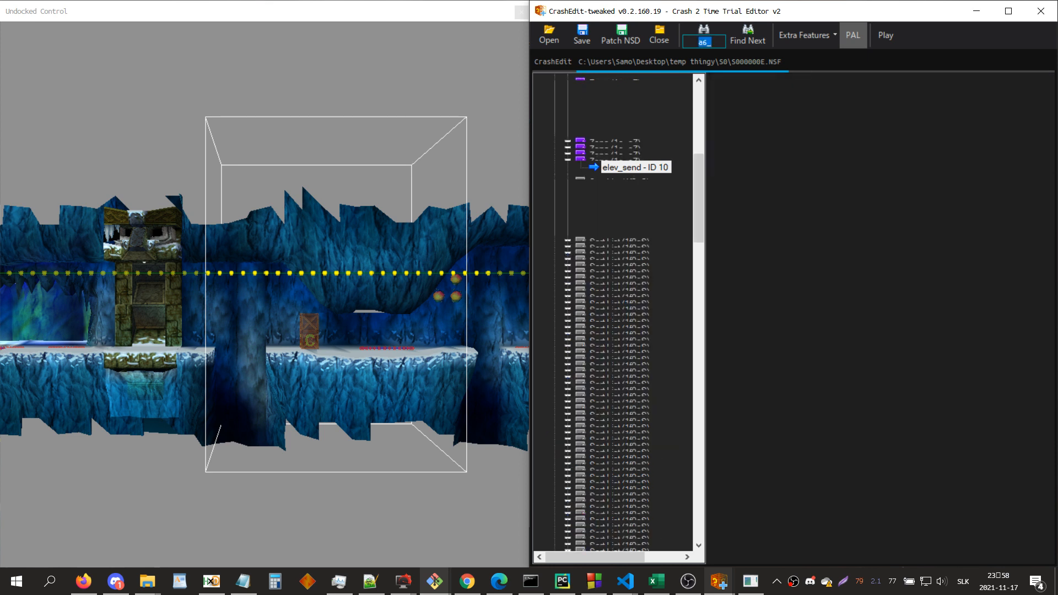
pyautogui.moveTo(896, 308); pyautogui.dragTo(898, 340)
pyautogui.scroll(-4, 657, 395)
pyautogui.doubleClick(627, 381)
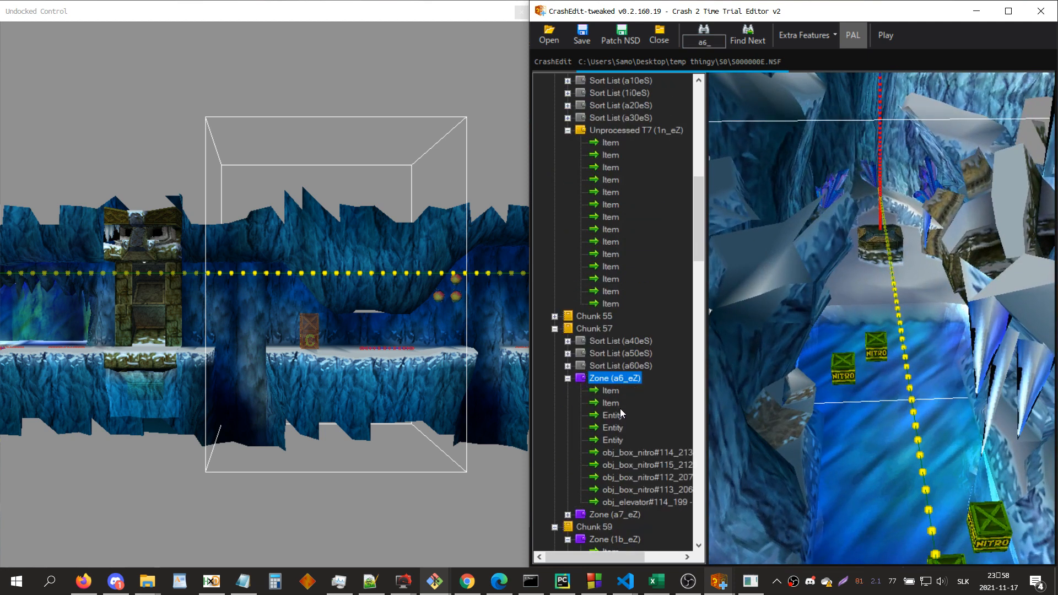
pyautogui.click(622, 413)
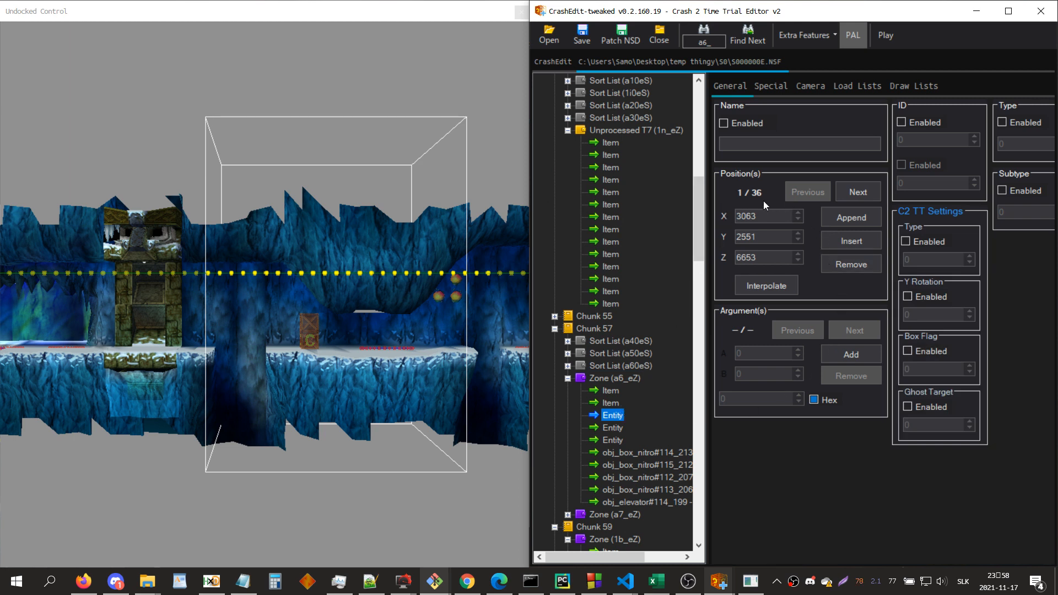
pyautogui.click(642, 502)
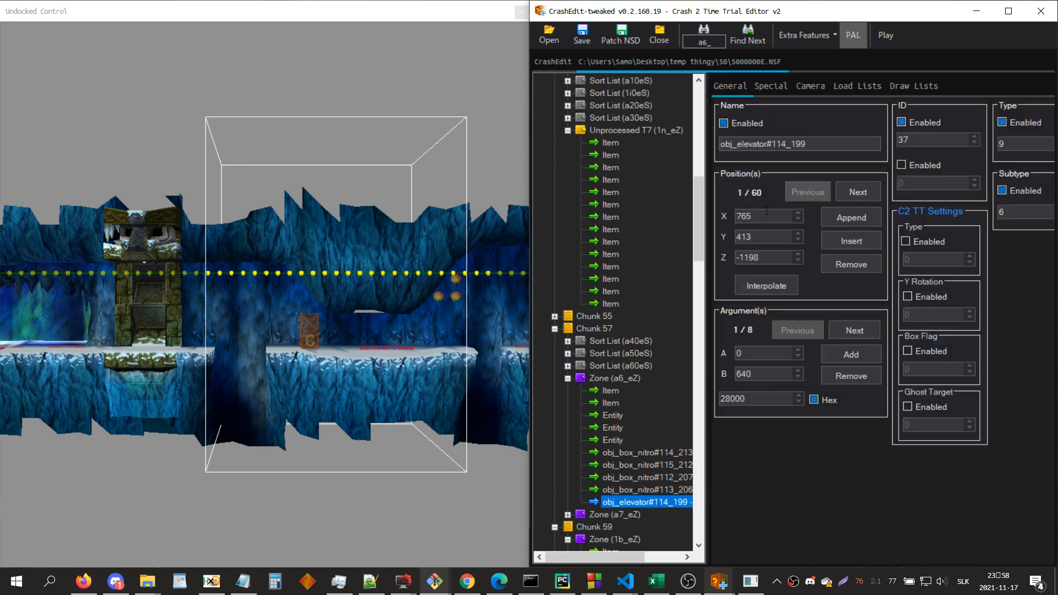
# Step: Examine the type, subtype and arguments of the obj_elevator#114_199 entity
pyautogui.click(1006, 145)
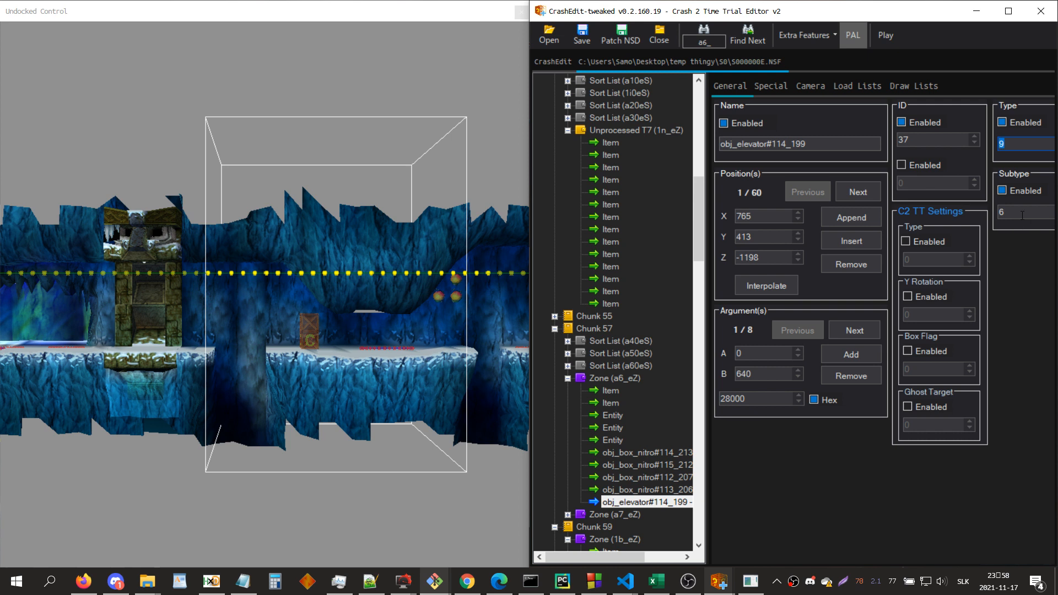
pyautogui.click(870, 330)
pyautogui.click(870, 329)
pyautogui.click(797, 330)
pyautogui.click(798, 330)
# Step: Return to the elev_send entity in zone 1e_eZ and set its type to 9 and subtype to 6
pyautogui.hotkey('ctrl', 'f')
pyautogui.write('1e_')
pyautogui.press('Return')
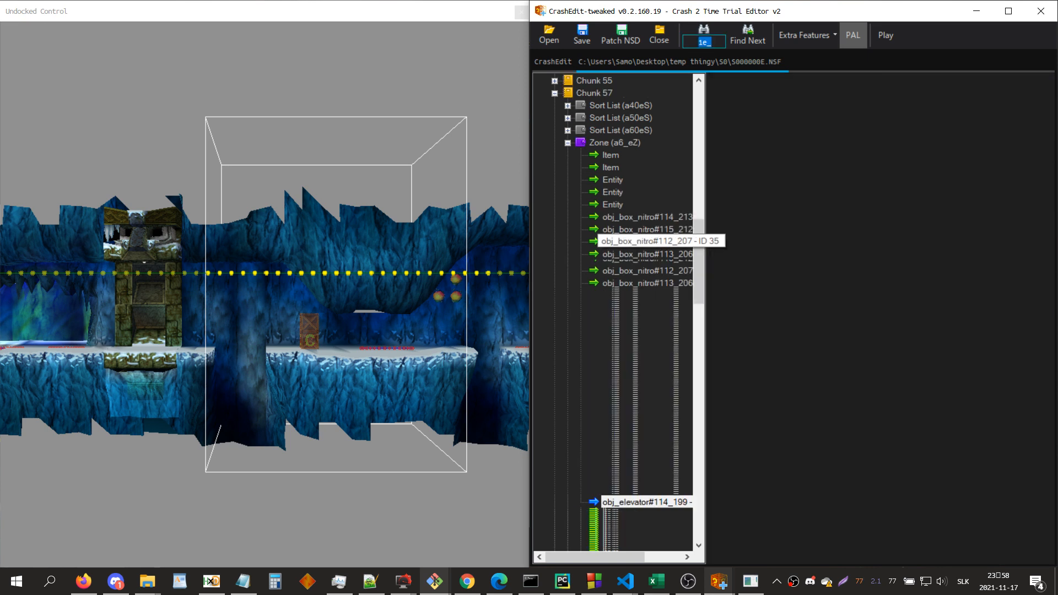
pyautogui.scroll(-5, 661, 375)
pyautogui.click(634, 440)
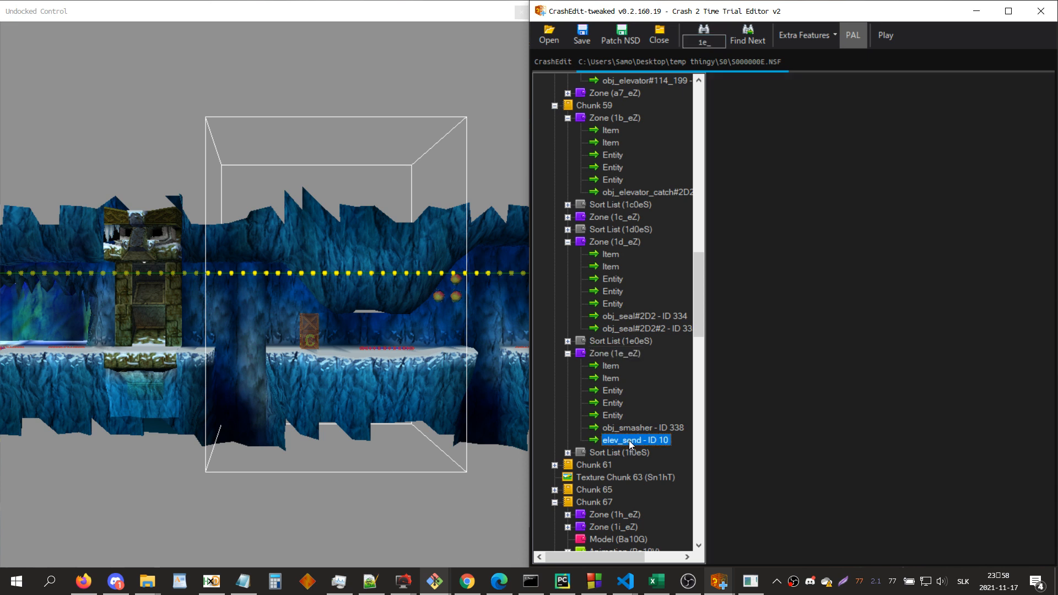
pyautogui.click(1012, 141)
pyautogui.write('9')
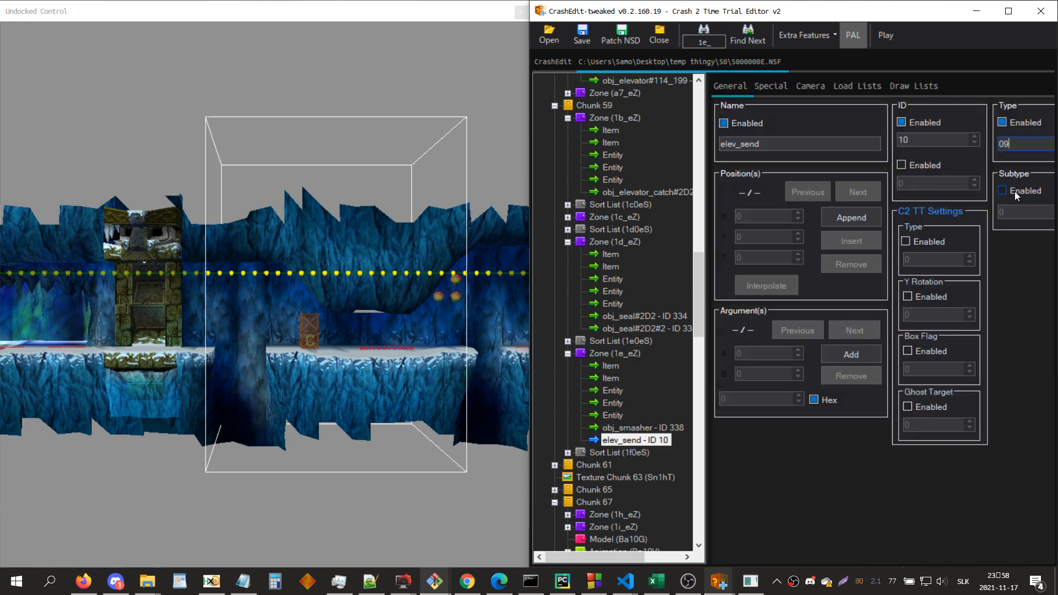
pyautogui.click(1016, 191)
pyautogui.click(1017, 212)
pyautogui.write('6')
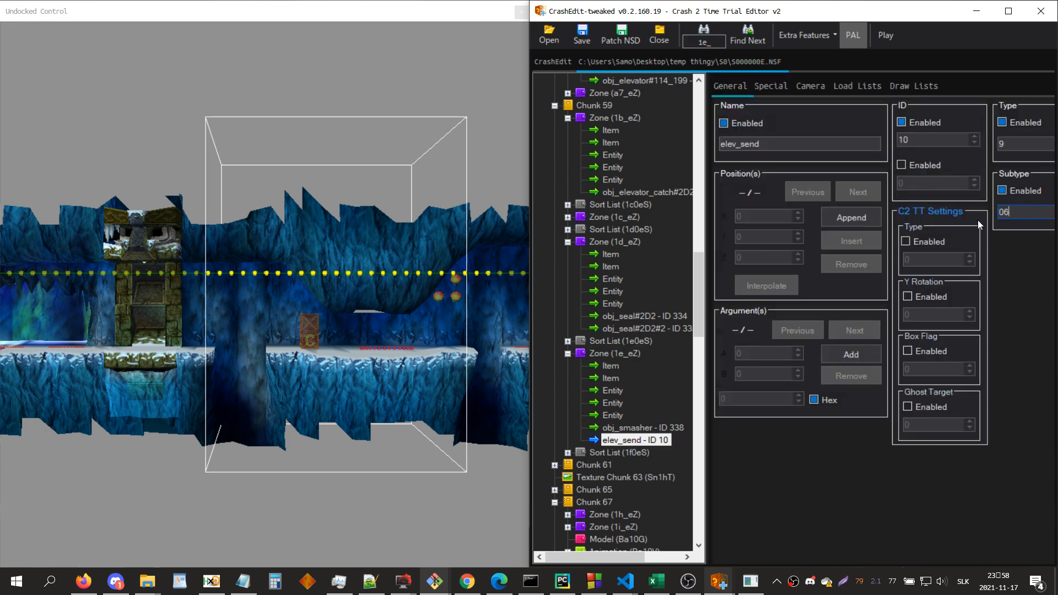
# Step: Add a position to elev_send at X 500, Y 500, Z 500
pyautogui.click(860, 220)
pyautogui.click(782, 216)
pyautogui.write('500')
pyautogui.click(766, 238)
pyautogui.write('500')
pyautogui.click(751, 261)
pyautogui.write('500')
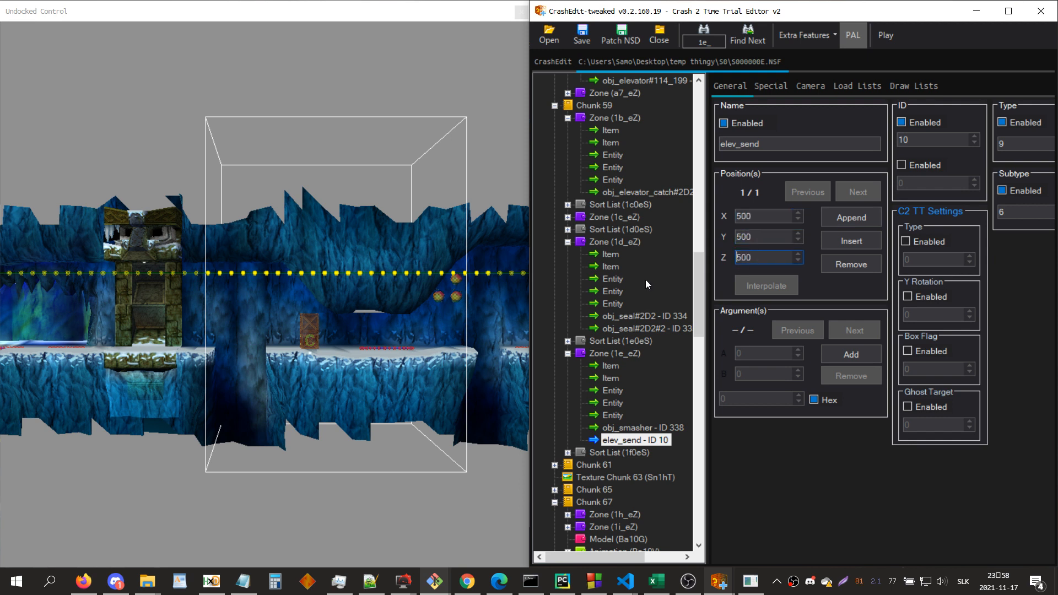
# Step: Move elev_send to X 150 and Z 150 while checking its placement in the 3D view
pyautogui.moveTo(339, 322); pyautogui.dragTo(339, 343)
pyautogui.scroll(2, 339, 343)
pyautogui.click(768, 221)
pyautogui.scroll(-1, 768, 221)
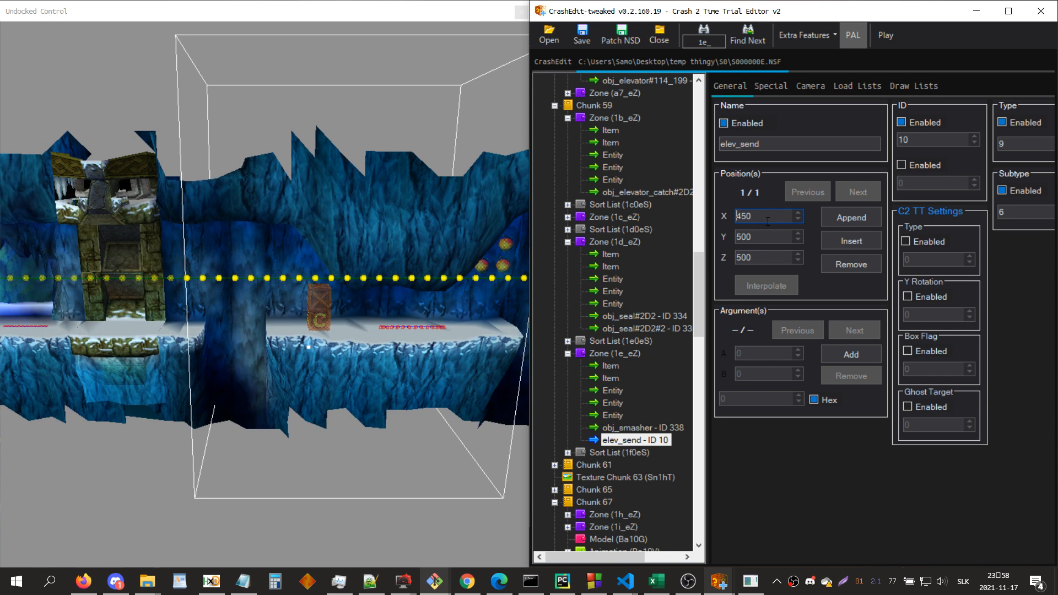
pyautogui.scroll(-1, 768, 221)
pyautogui.click(768, 259)
pyautogui.scroll(-5, 767, 259)
pyautogui.scroll(-2, 767, 260)
pyautogui.moveTo(363, 265)
pyautogui.mouseDown()
pyautogui.moveTo(419, 258)
pyautogui.moveTo(363, 258)
pyautogui.mouseUp()
pyautogui.scroll(3, 363, 258)
pyautogui.click(749, 216)
pyautogui.scroll(1, 749, 216)
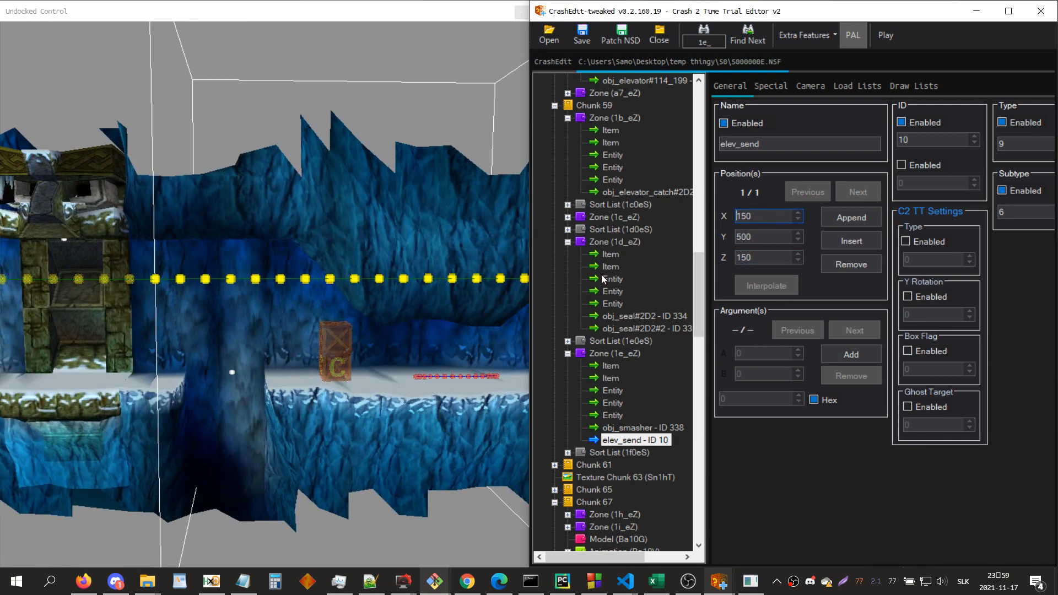
# Step: Set the X position of elev_send to 125
pyautogui.press('Right')
pyautogui.press('Delete')
pyautogui.press('Delete')
pyautogui.write('25')
pyautogui.press('Return')
# Step: Adjust the Z position of elev_send against the ledge in the 3D view, ending at 200
pyautogui.moveTo(137, 371); pyautogui.dragTo(221, 375)
pyautogui.doubleClick(752, 257)
pyautogui.write('250')
pyautogui.press('BackSpace')
pyautogui.press('BackSpace')
pyautogui.write('25')
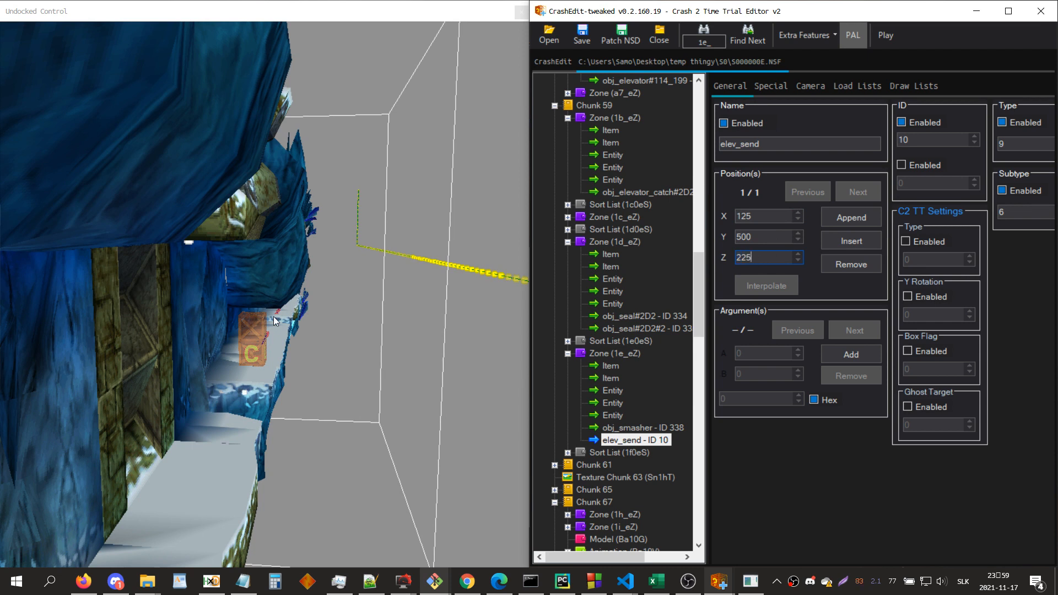
pyautogui.hotkey('ctrl', 'a')
pyautogui.write('220')
pyautogui.hotkey('ctrl', 'a')
pyautogui.write('200')
# Step: Add eight arguments to elev_send and set the first argument's B value to 640
pyautogui.click(844, 353)
pyautogui.click(843, 353)
pyautogui.click(843, 354)
pyautogui.click(843, 353)
pyautogui.click(843, 353)
pyautogui.click(844, 354)
pyautogui.click(843, 353)
pyautogui.click(773, 372)
pyautogui.write('640')
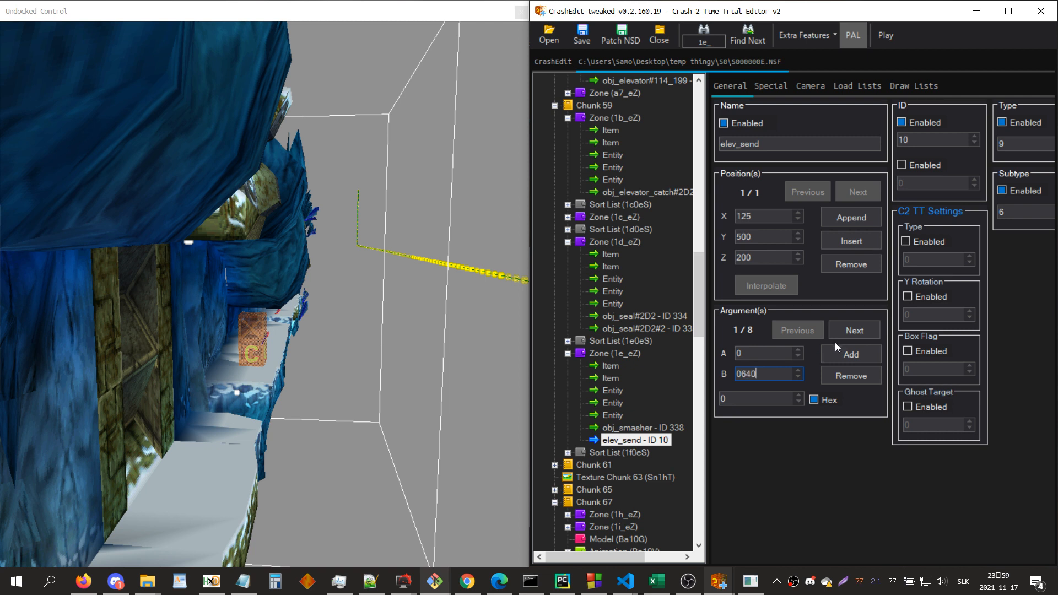
# Step: Set the B value of elev_send's second argument to 47 and advance to the third argument
pyautogui.click(851, 327)
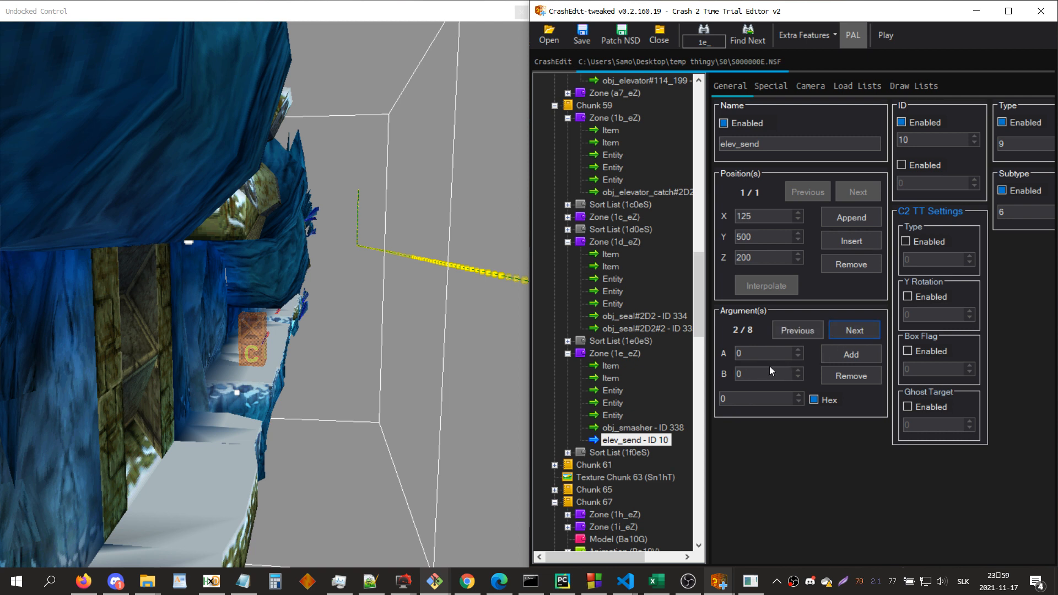
pyautogui.write('47')
pyautogui.click(343, 413)
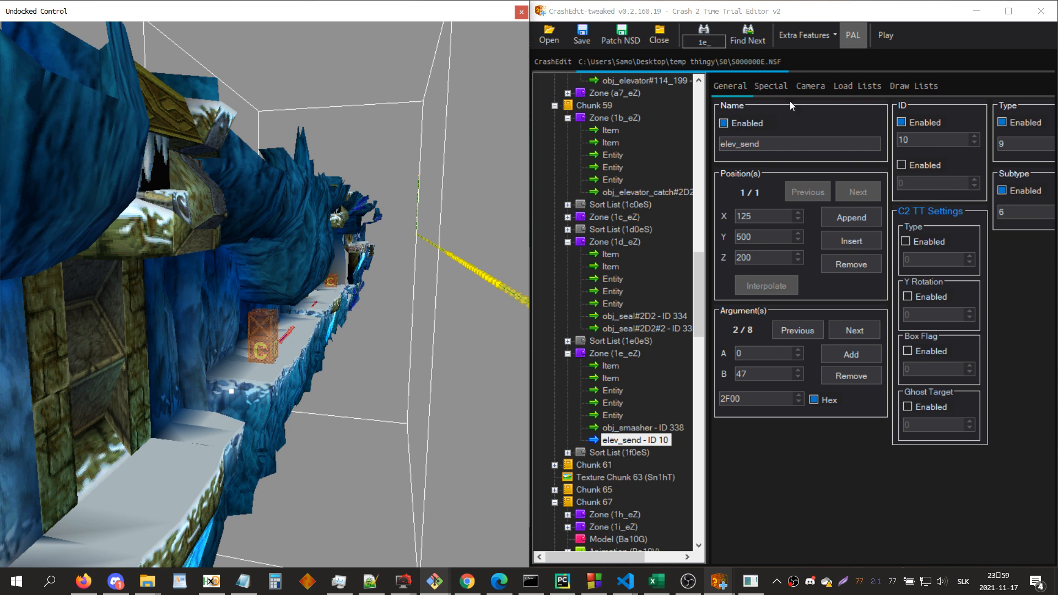
pyautogui.click(855, 329)
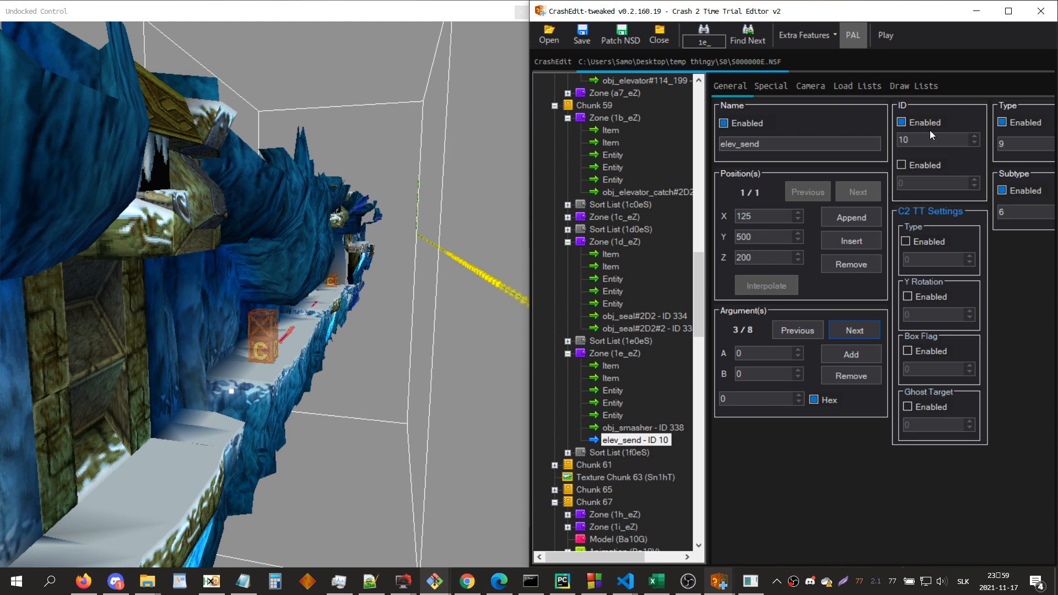
# Step: Search for zone ta_ and add a new entity to zone Ta_eZ
pyautogui.hotkey('ctrl', 'f')
pyautogui.write('ta_')
pyautogui.press('Return')
pyautogui.scroll(-4, 597, 428)
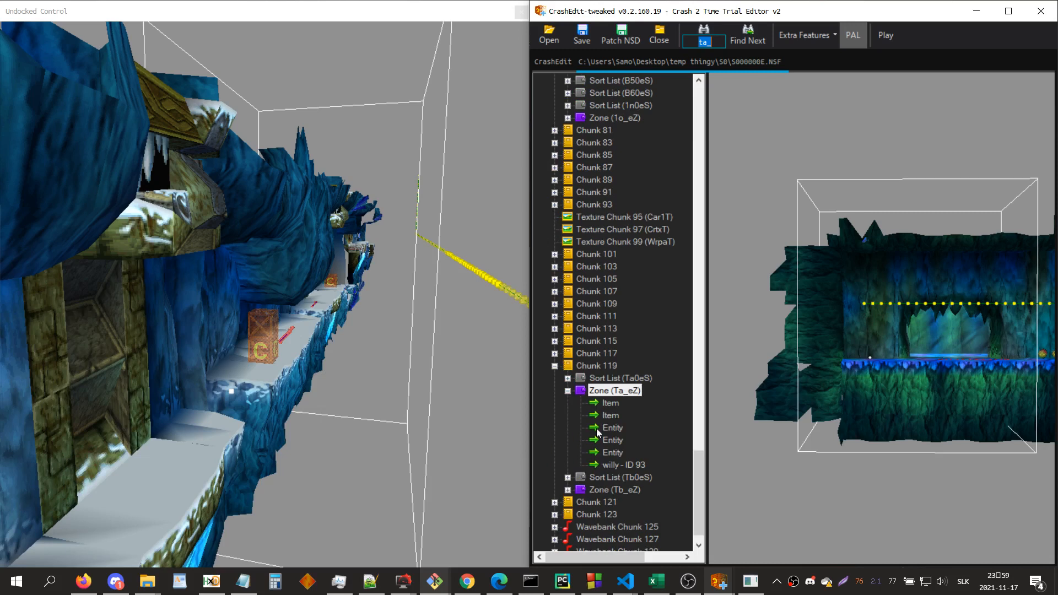
pyautogui.rightClick(618, 391)
pyautogui.click(663, 464)
pyautogui.click(628, 466)
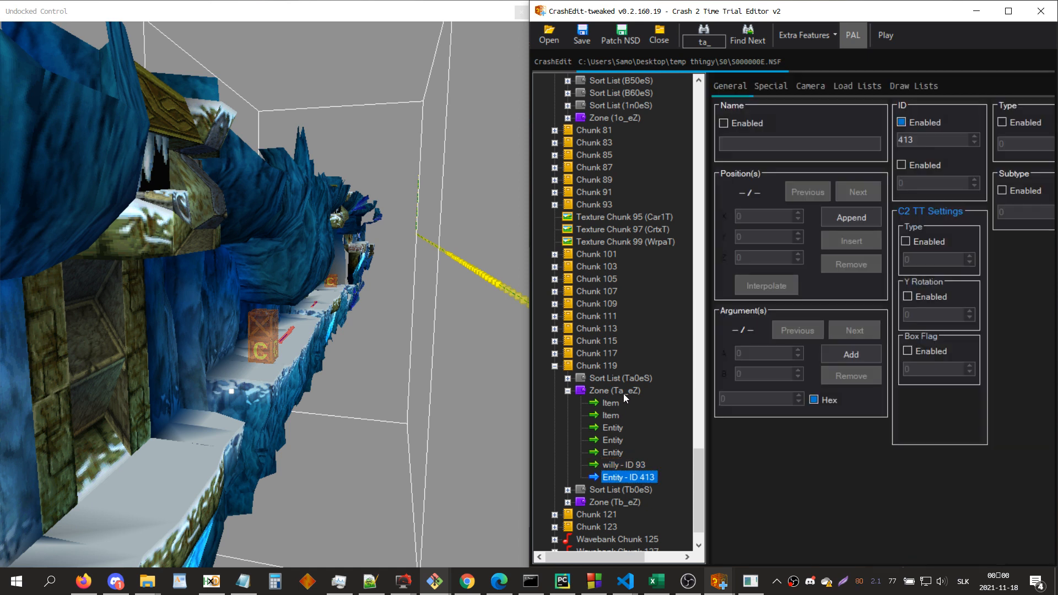
pyautogui.click(623, 392)
pyautogui.click(628, 478)
# Step: Set the new Ta_eZ entity's type to 9 and subtype to 32, and add an argument
pyautogui.click(1002, 122)
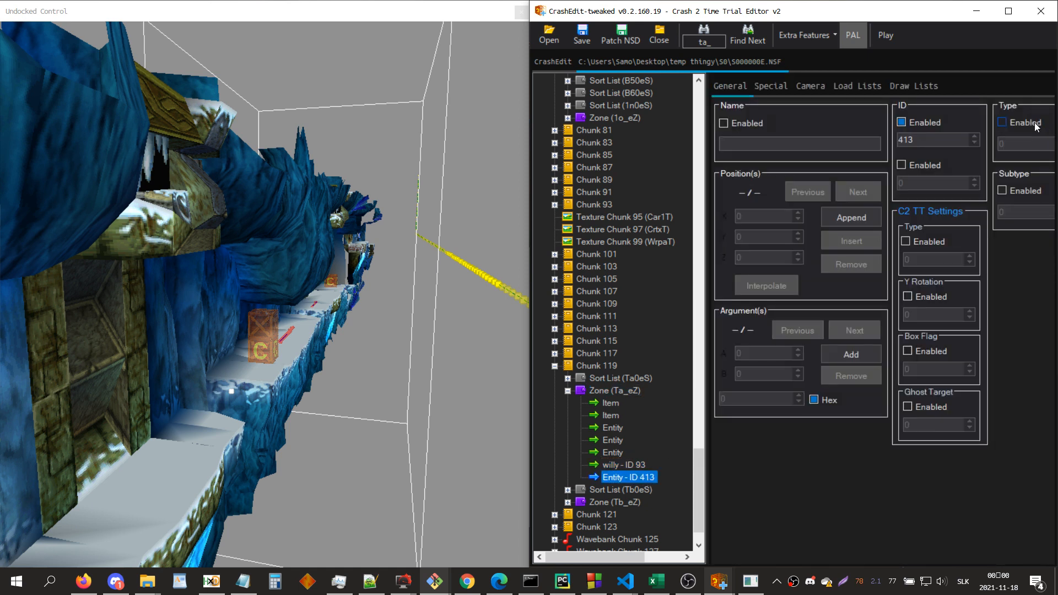
pyautogui.click(1028, 142)
pyautogui.write('9')
pyautogui.click(1024, 187)
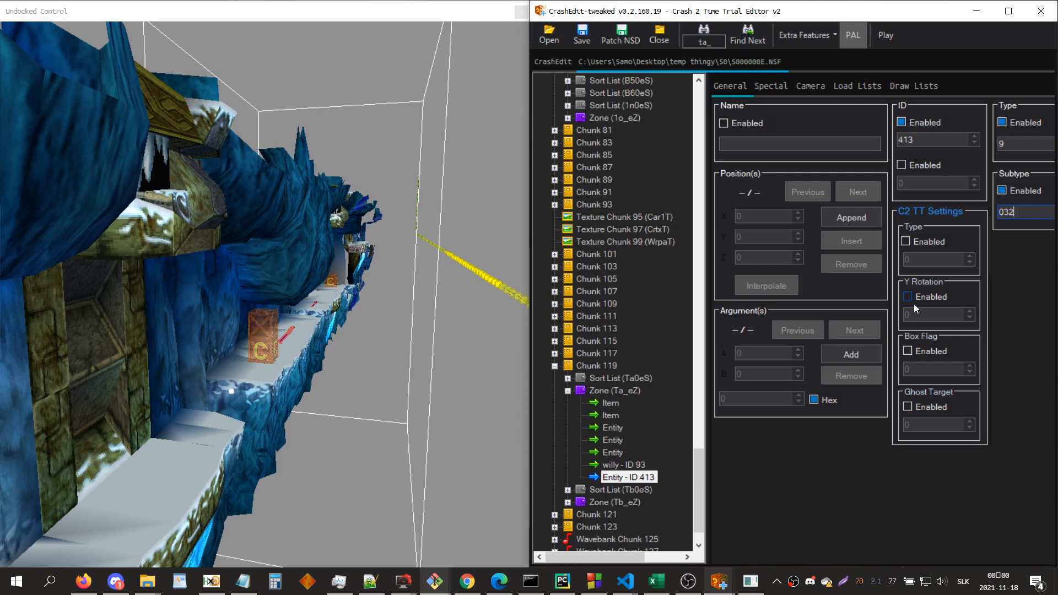
pyautogui.click(851, 354)
# Step: Search for catch and examine the arguments of the obj_elevator_catch#2D2 entity
pyautogui.hotkey('ctrl', 'f')
pyautogui.write('catch')
pyautogui.press('Return')
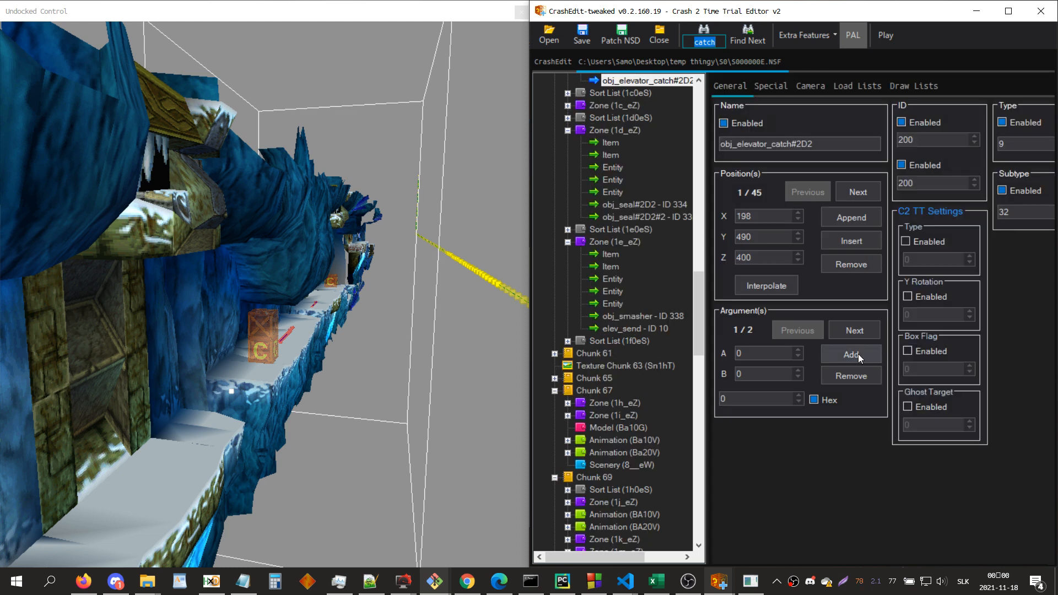
pyautogui.click(861, 330)
pyautogui.click(792, 330)
pyautogui.click(856, 330)
pyautogui.click(786, 330)
# Step: Search for zone ta_ and name the new entity with ID 413 in Ta_eZ elev_catch
pyautogui.hotkey('ctrl', 'f')
pyautogui.write('ta_')
pyautogui.press('Return')
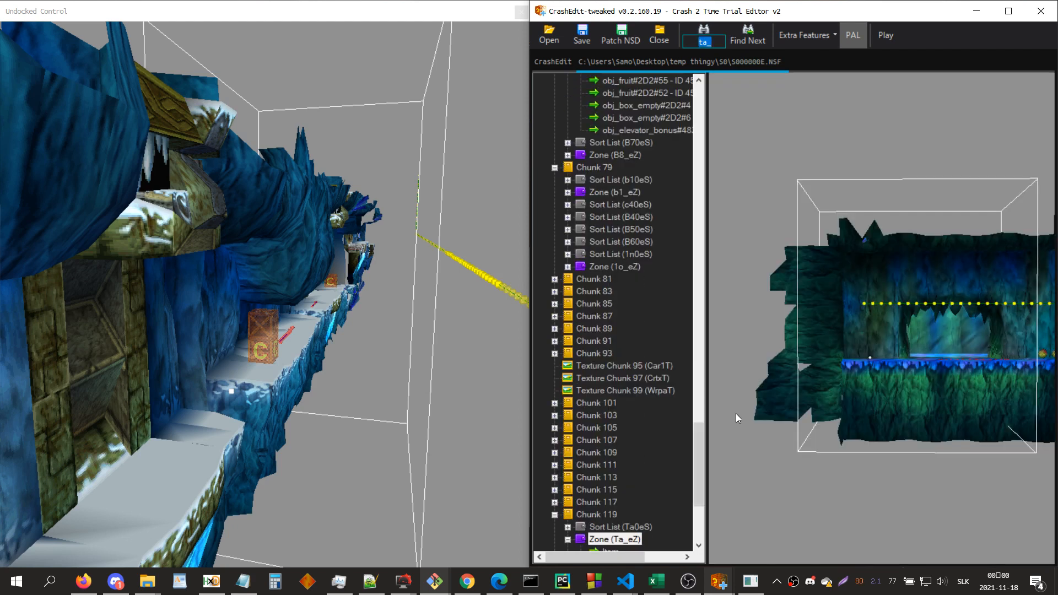
pyautogui.scroll(-4, 647, 431)
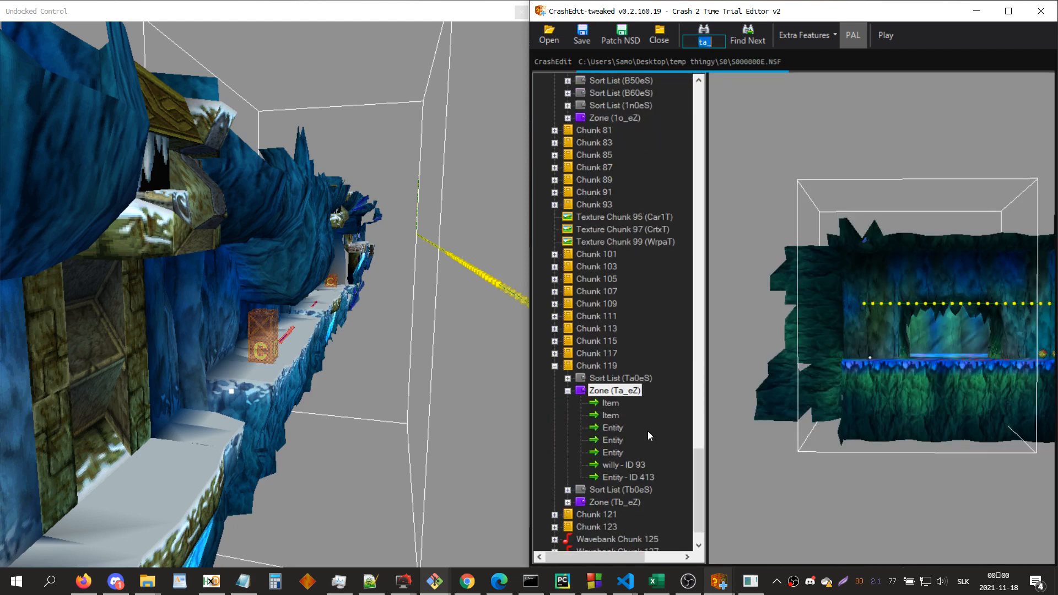
pyautogui.click(637, 479)
pyautogui.doubleClick(756, 142)
pyautogui.press('BackSpace')
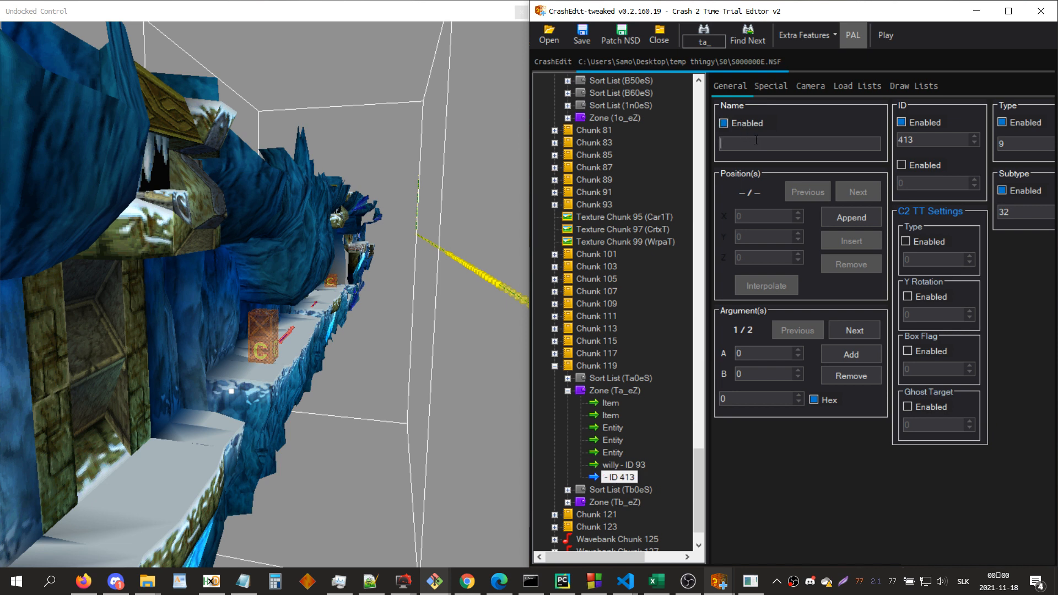
pyautogui.write('elev_catch')
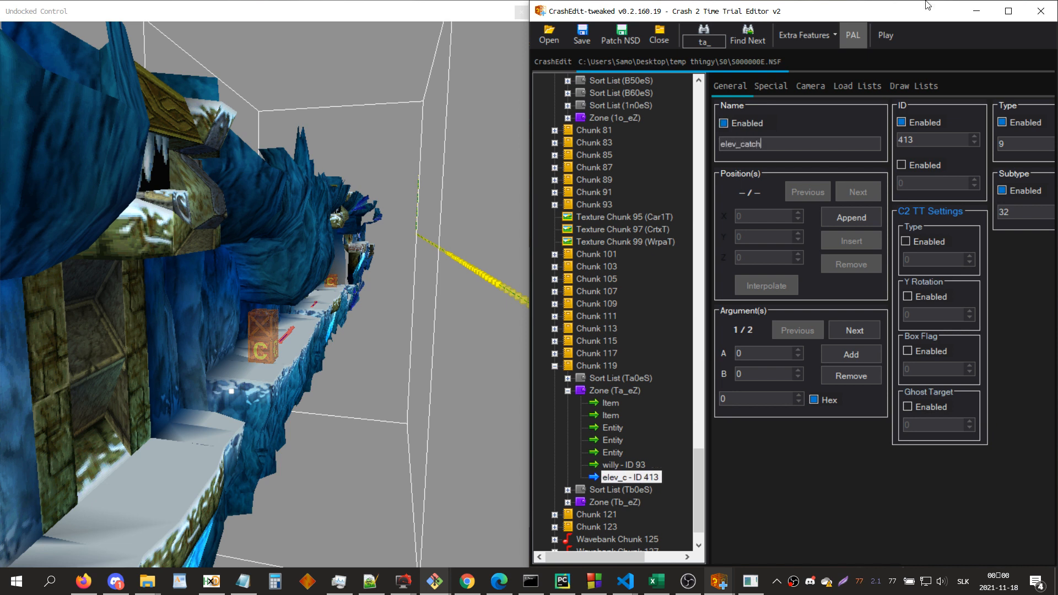
# Step: Undock the Ta_eZ zone view and place its window over the left half of the desktop
pyautogui.click(617, 392)
pyautogui.click(852, 331)
pyautogui.press('F12')
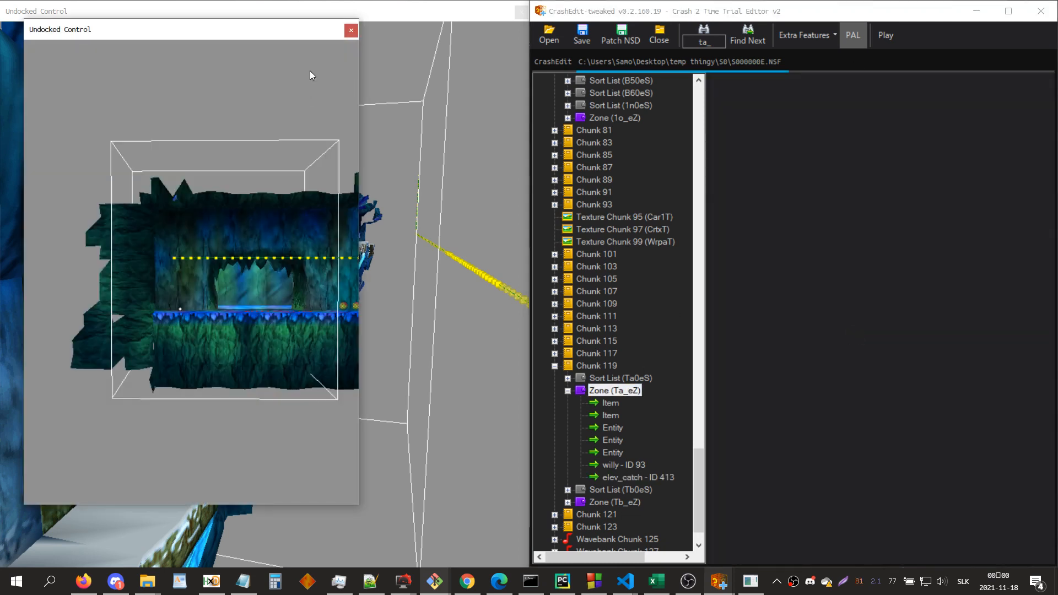
pyautogui.moveTo(282, 34); pyautogui.dragTo(0, 327)
pyautogui.moveTo(325, 398); pyautogui.dragTo(330, 407)
pyautogui.press('w')
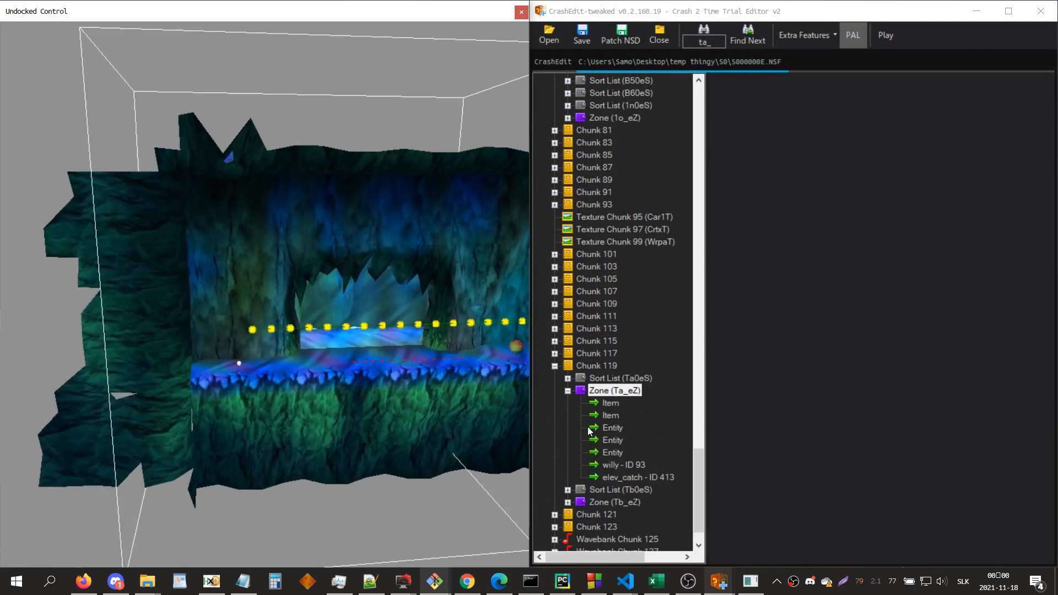
# Step: Give the elev_catch entity a first position at X 500, Y 500, Z 500
pyautogui.click(625, 478)
pyautogui.click(749, 217)
pyautogui.write('500')
pyautogui.click(764, 237)
pyautogui.write('500')
pyautogui.click(764, 258)
pyautogui.write('500')
pyautogui.press('Return')
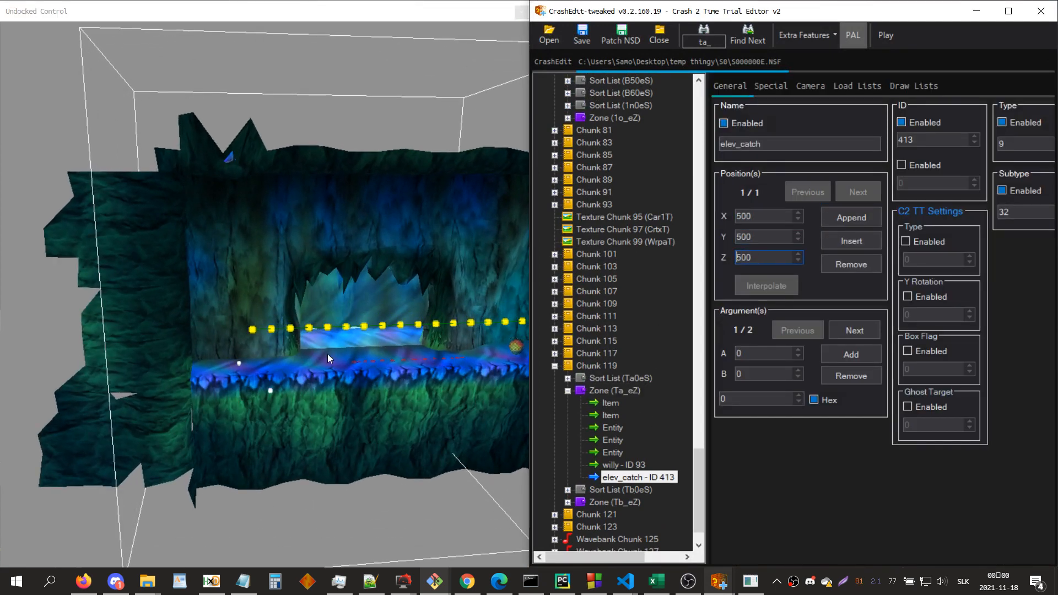
# Step: Try Z positions of 150, 200 and 600 for elev_catch against the zone's ledge
pyautogui.moveTo(327, 354); pyautogui.dragTo(306, 372)
pyautogui.press('w')
pyautogui.click(760, 261)
pyautogui.scroll(-7, 759, 261)
pyautogui.moveTo(273, 315); pyautogui.dragTo(233, 304)
pyautogui.press('w')
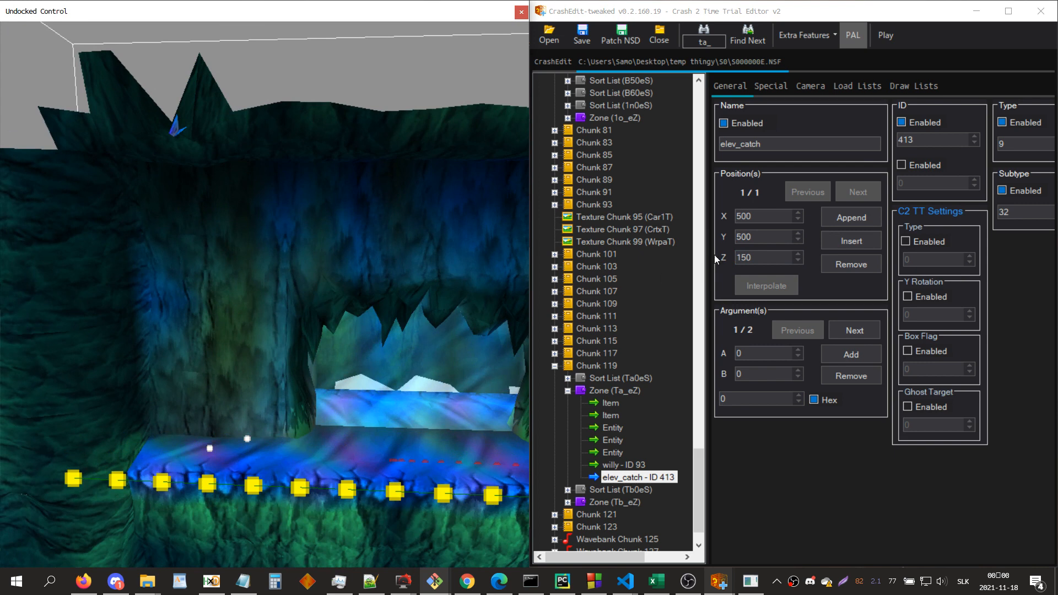
pyautogui.press('s')
pyautogui.moveTo(426, 376); pyautogui.dragTo(419, 325)
pyautogui.click(773, 258)
pyautogui.scroll(9, 773, 258)
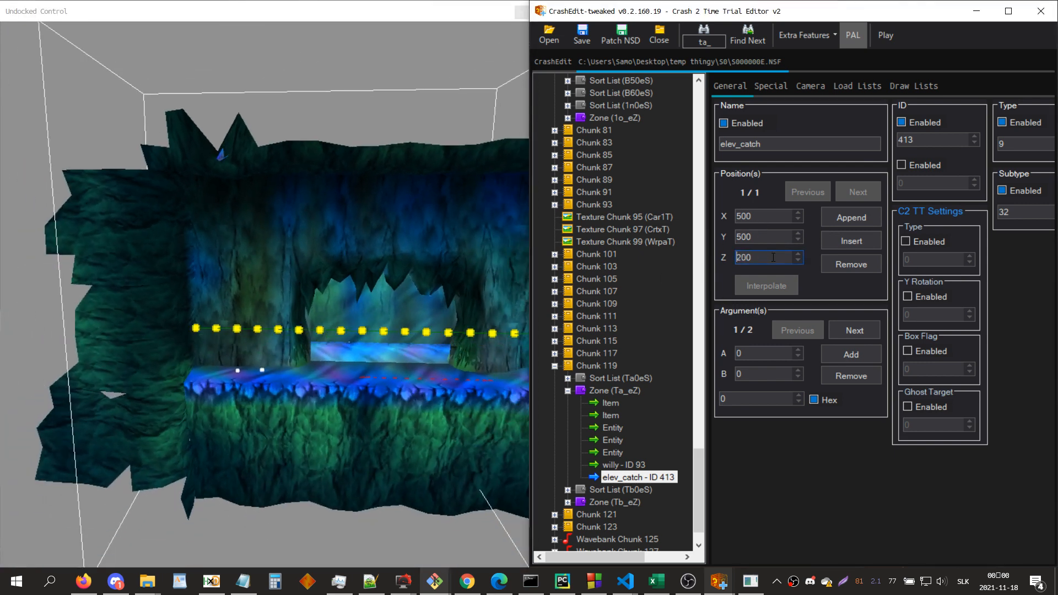
pyautogui.moveTo(186, 386); pyautogui.dragTo(199, 388)
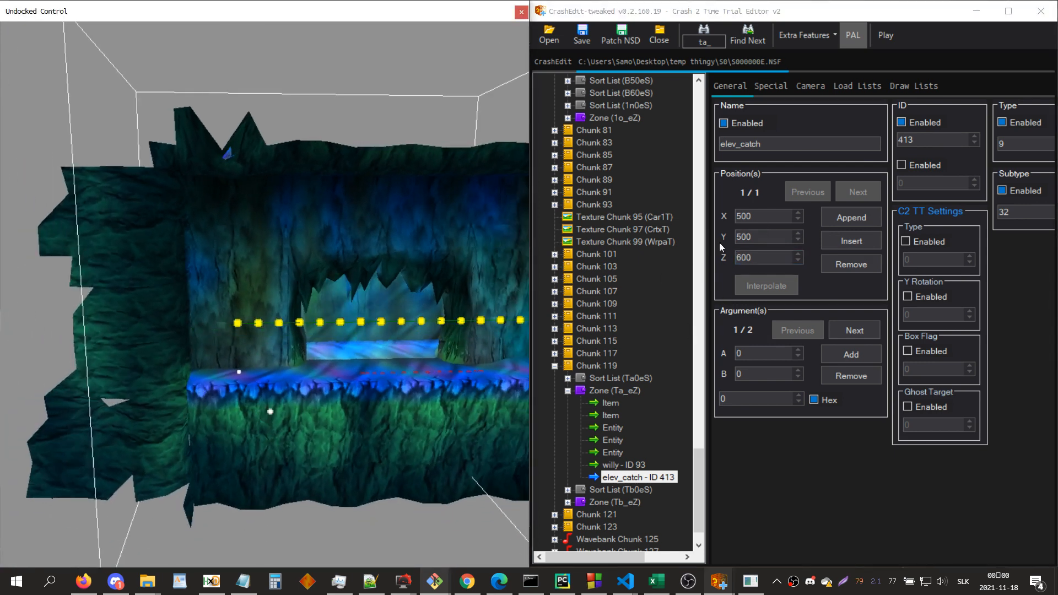
# Step: Lower elev_catch's Y position to 0, and append and remove a second position point
pyautogui.click(765, 239)
pyautogui.scroll(-5, 765, 239)
pyautogui.moveTo(416, 396); pyautogui.dragTo(491, 415)
pyautogui.click(765, 239)
pyautogui.scroll(-5, 765, 239)
pyautogui.moveTo(366, 351); pyautogui.dragTo(284, 345)
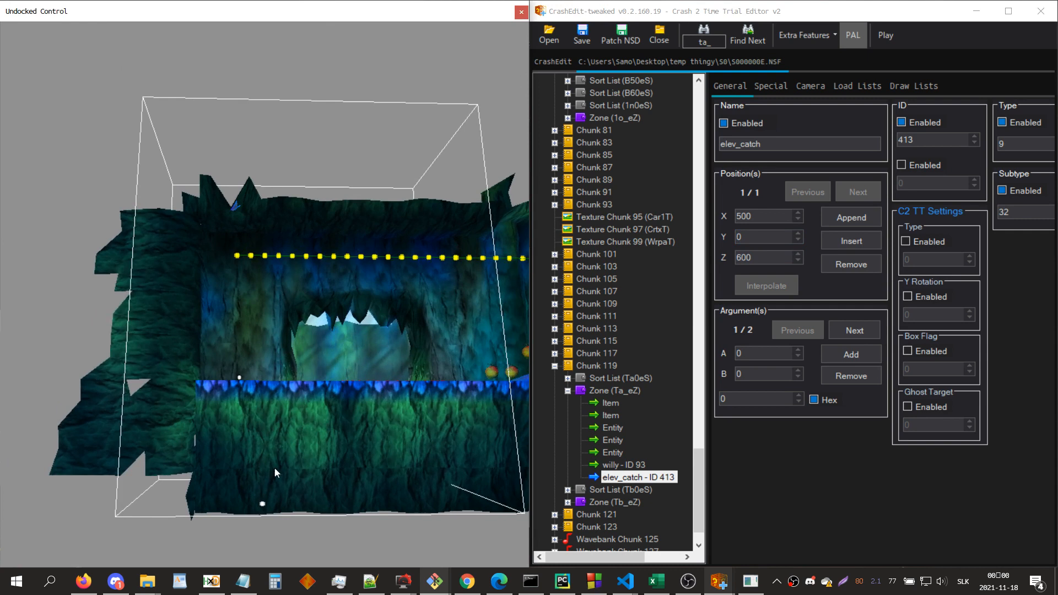
pyautogui.click(838, 220)
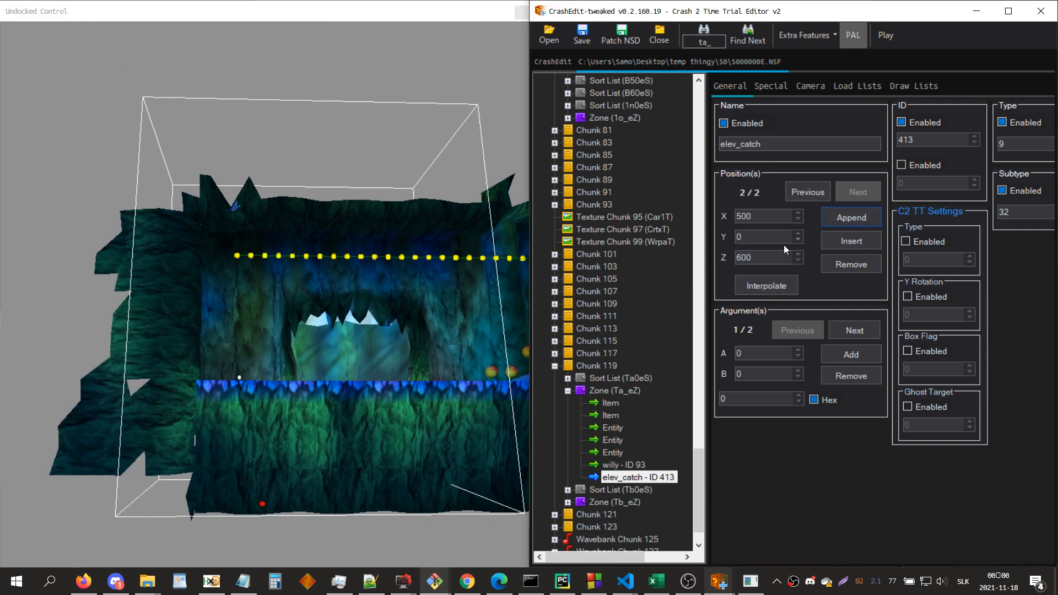
pyautogui.click(833, 258)
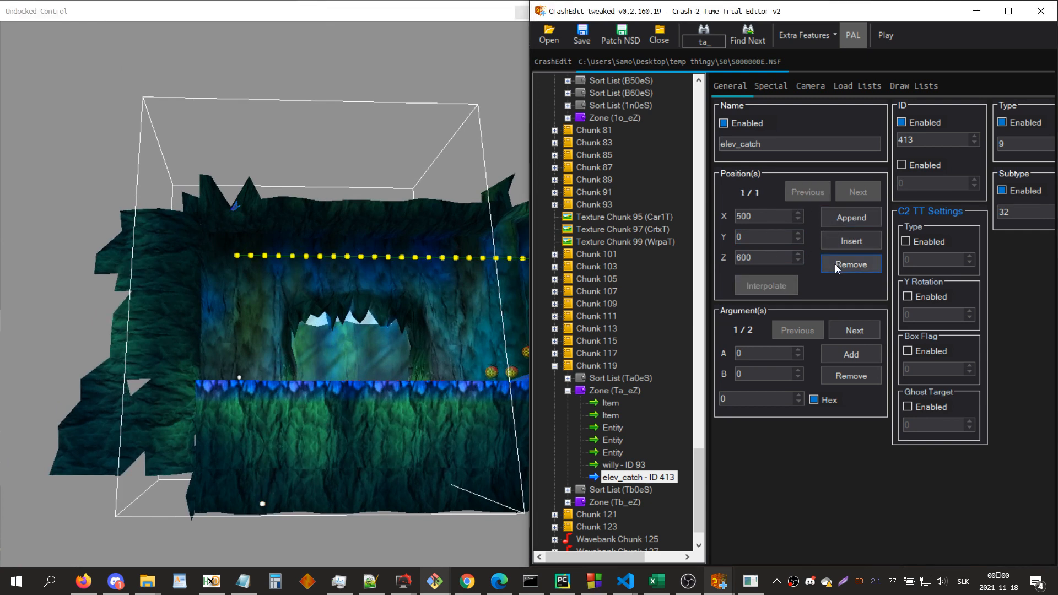
# Step: Set elev_catch's first position to Y 500 and Z 200
pyautogui.doubleClick(768, 232)
pyautogui.write('550')
pyautogui.press('Tab')
pyautogui.write('200')
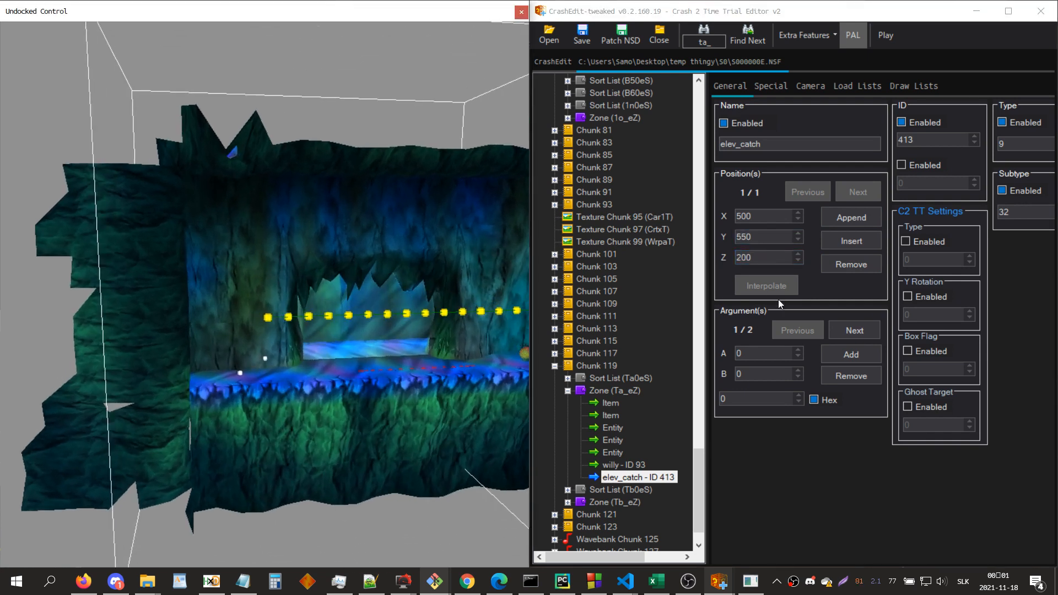
pyautogui.scroll(-1, 760, 241)
pyautogui.scroll(3, 374, 339)
pyautogui.moveTo(389, 317); pyautogui.dragTo(371, 368)
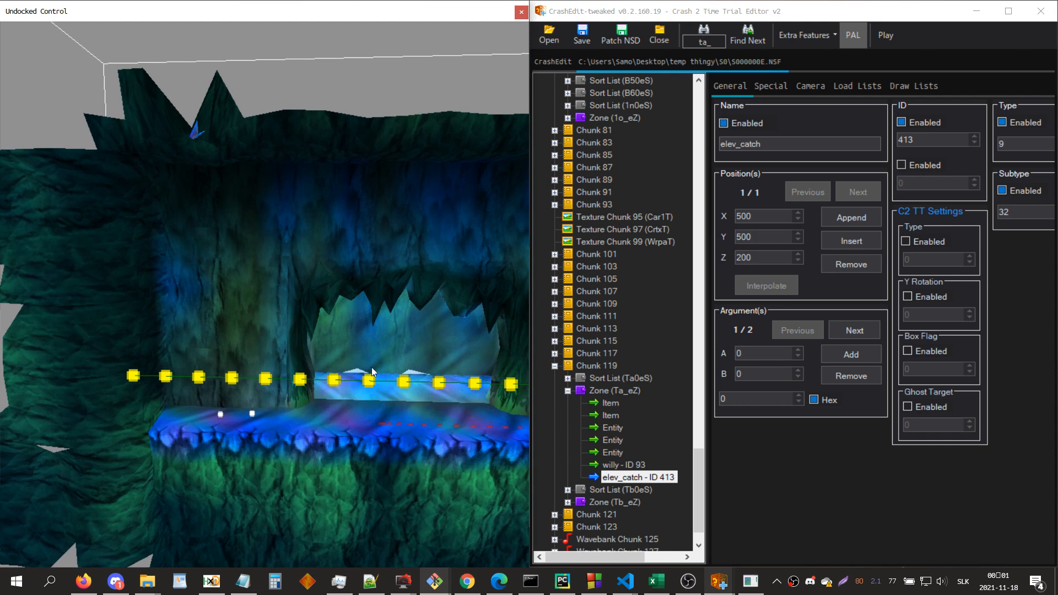
# Step: Set elev_catch's X position to 550 and append a second point at Y 100 and Z 700
pyautogui.click(828, 218)
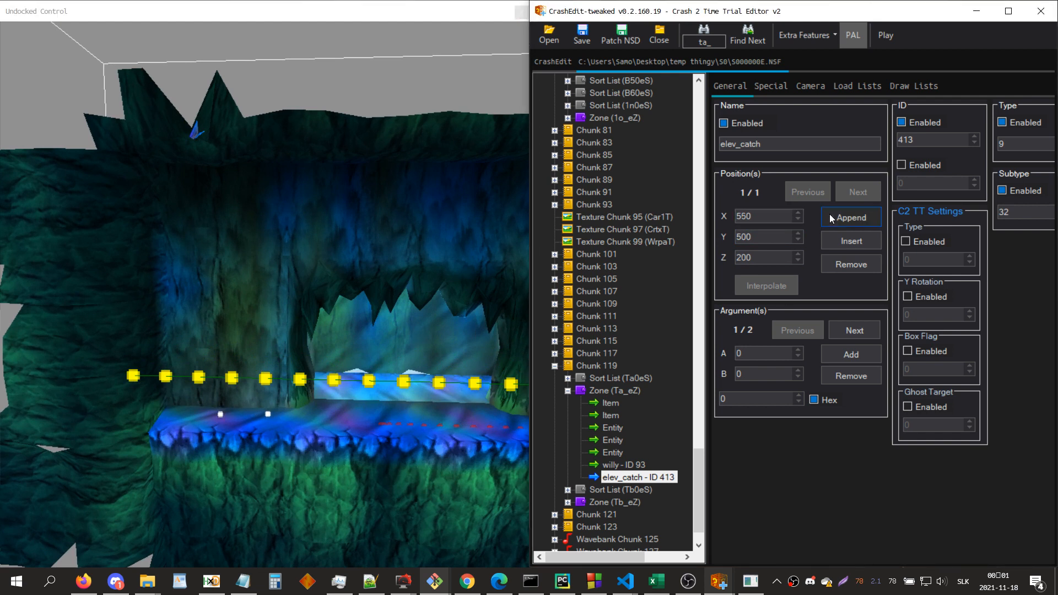
pyautogui.scroll(9, 776, 256)
pyautogui.moveTo(388, 394); pyautogui.dragTo(453, 333)
pyautogui.scroll(-2, 453, 333)
pyautogui.click(756, 241)
pyautogui.scroll(-8, 756, 241)
pyautogui.scroll(-2, 398, 412)
pyautogui.moveTo(398, 412); pyautogui.dragTo(412, 418)
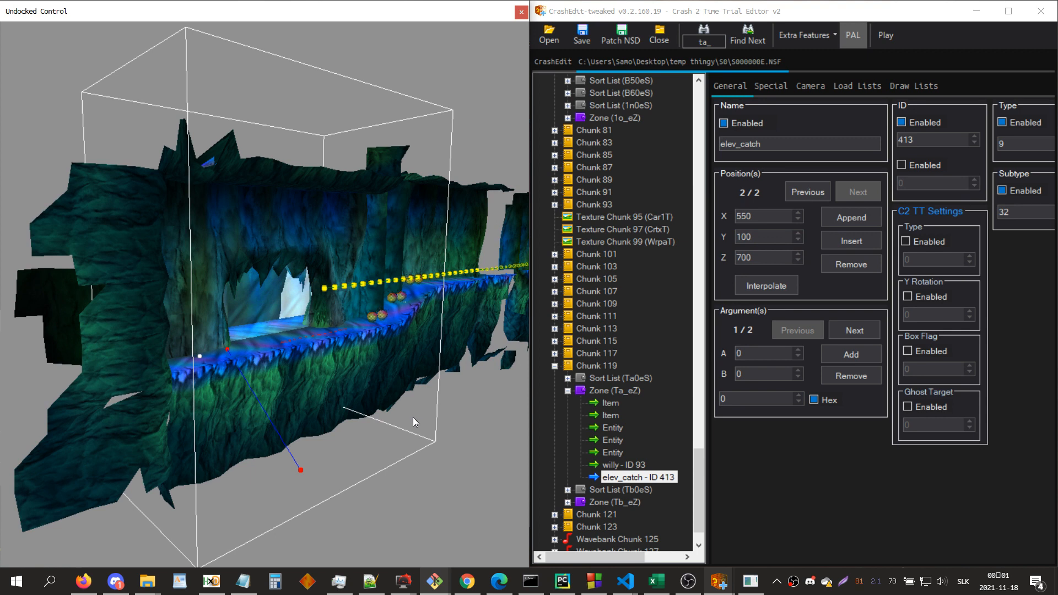
# Step: Open the level file S0000013.NSF from the S1 folder of temp thingy on the Desktop
pyautogui.click(548, 27)
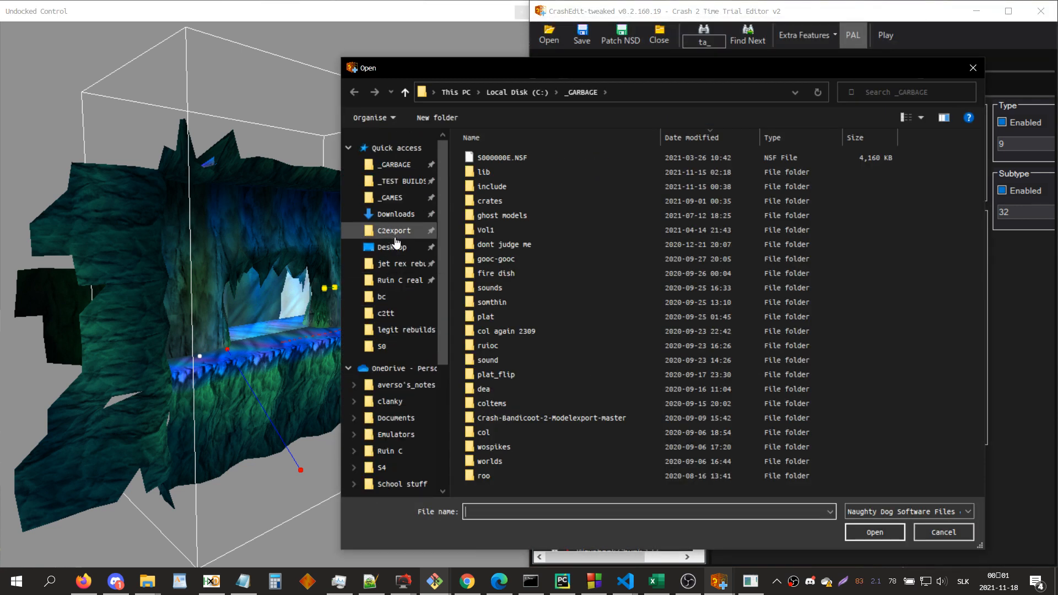
pyautogui.click(394, 247)
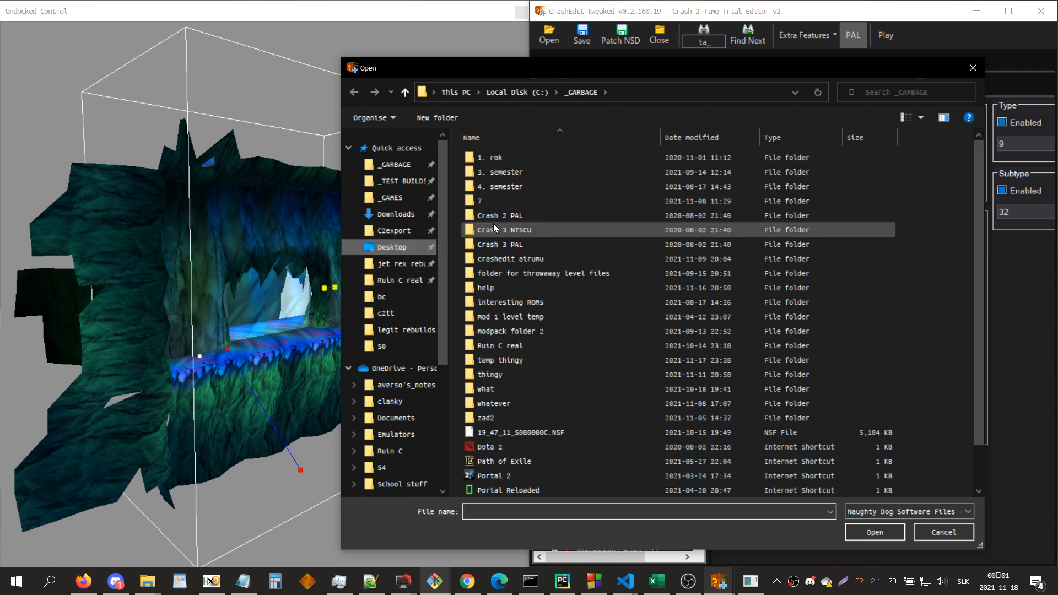
pyautogui.doubleClick(519, 361)
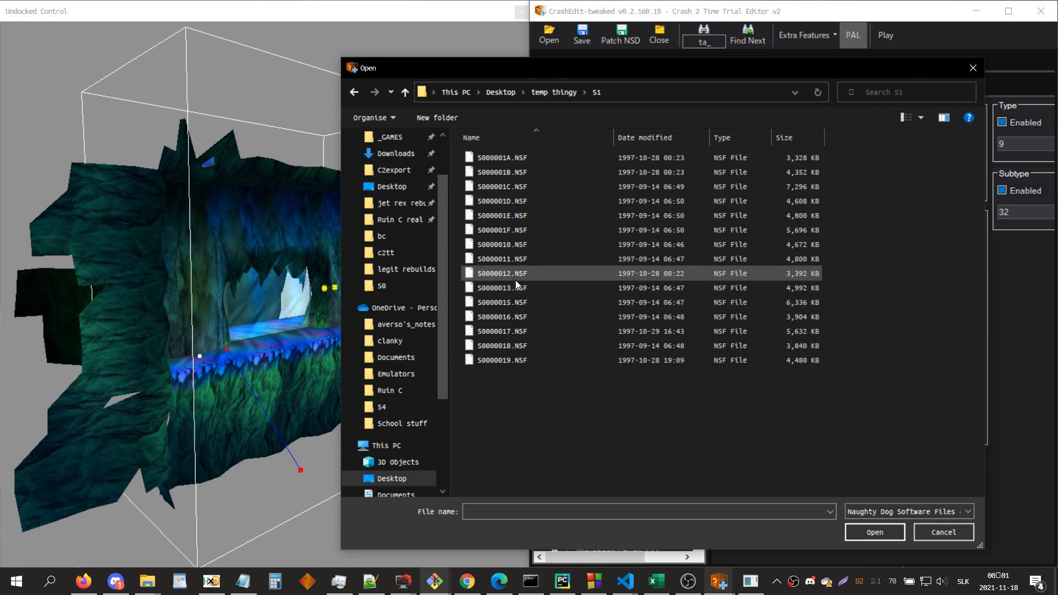
pyautogui.doubleClick(517, 287)
pyautogui.click(269, 207)
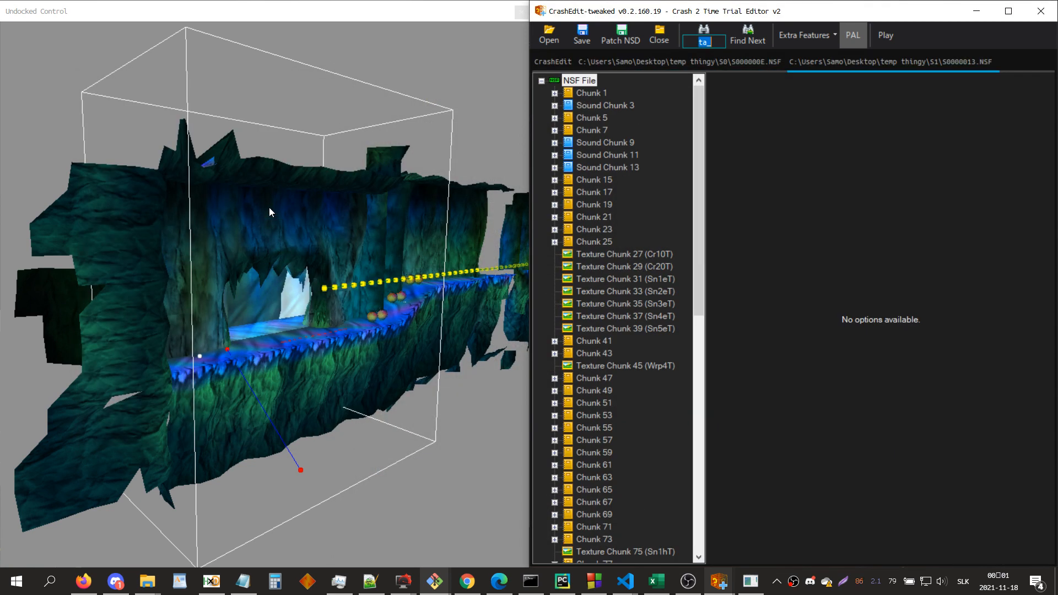
# Step: Search for zones 3l_, 2l_, 2m_ and 2n_ to locate the level's elevator
pyautogui.write('3l_')
pyautogui.press('Return')
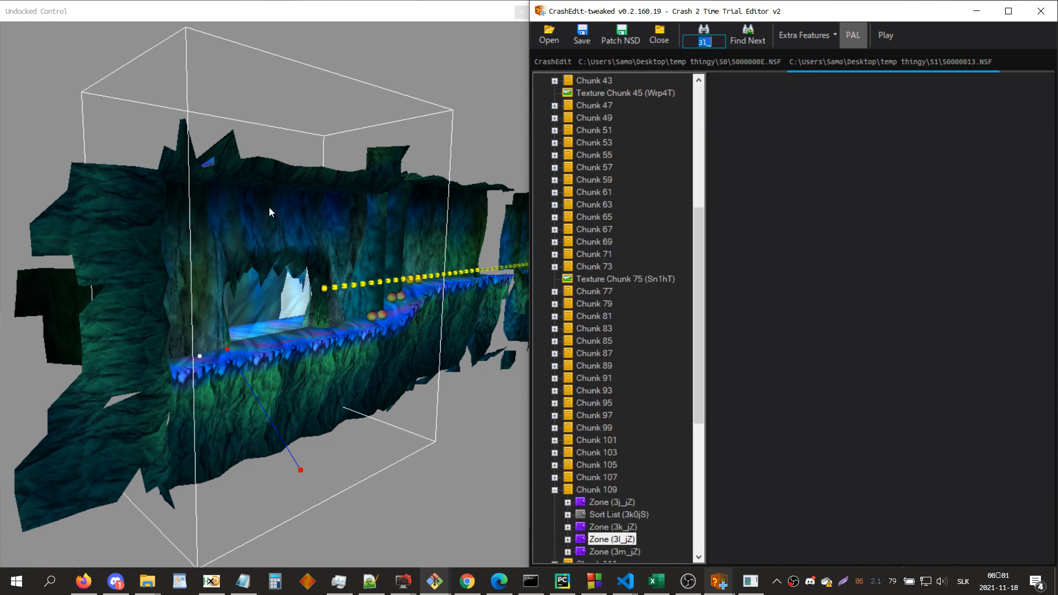
pyautogui.write('2l_')
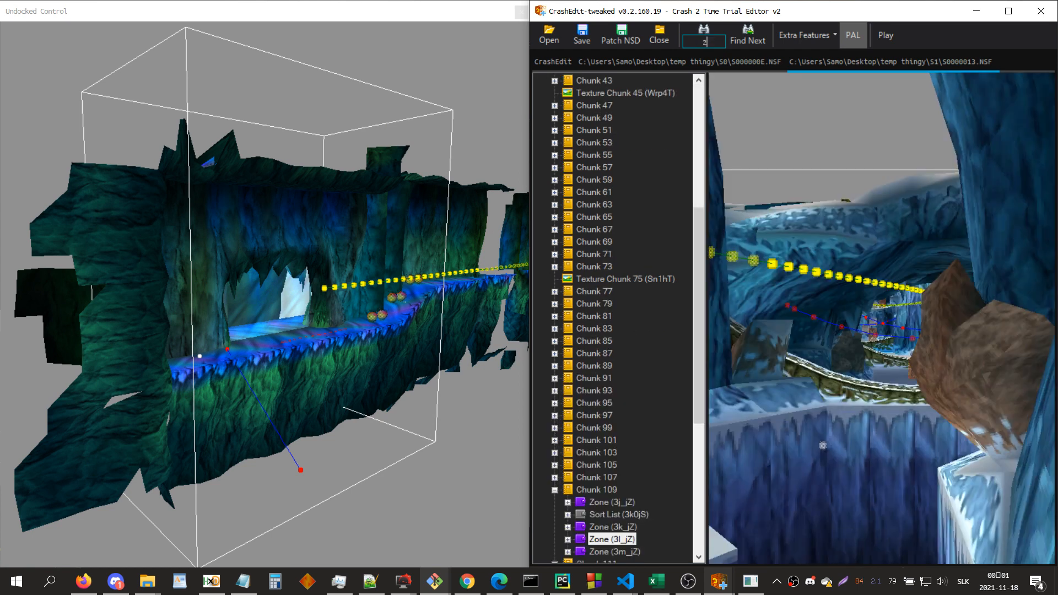
pyautogui.press('Return')
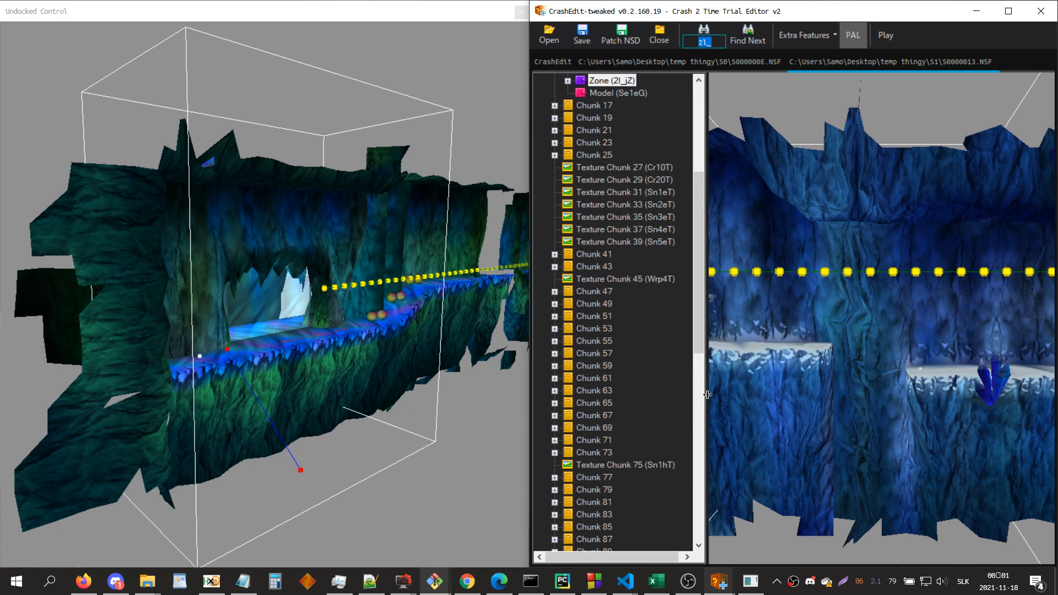
pyautogui.click(793, 329)
pyautogui.press('d')
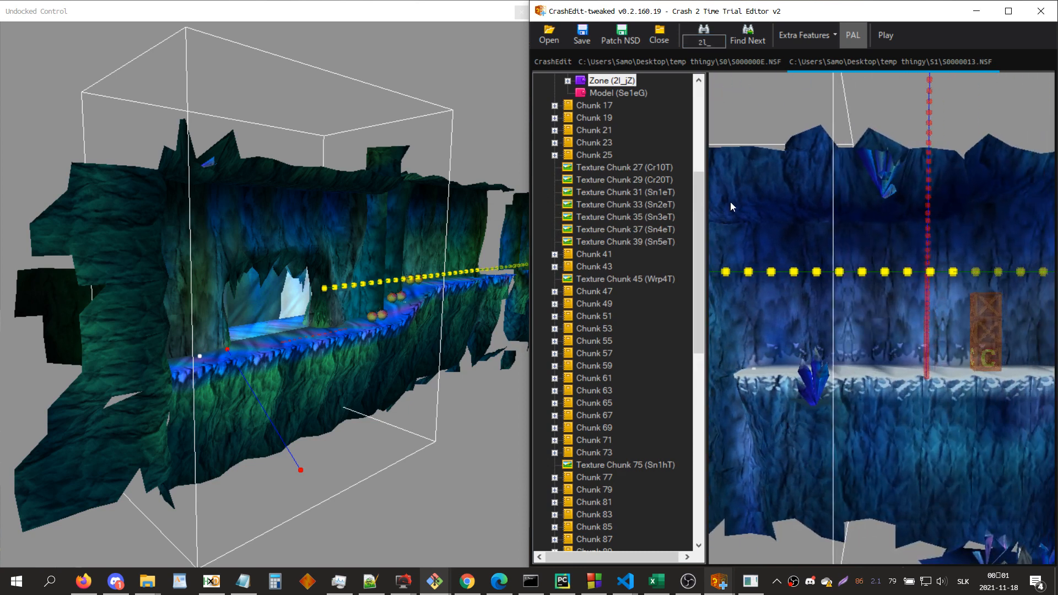
pyautogui.hotkey('ctrl', 'f')
pyautogui.write('2m_')
pyautogui.press('Return')
pyautogui.write('2n_')
pyautogui.press('Return')
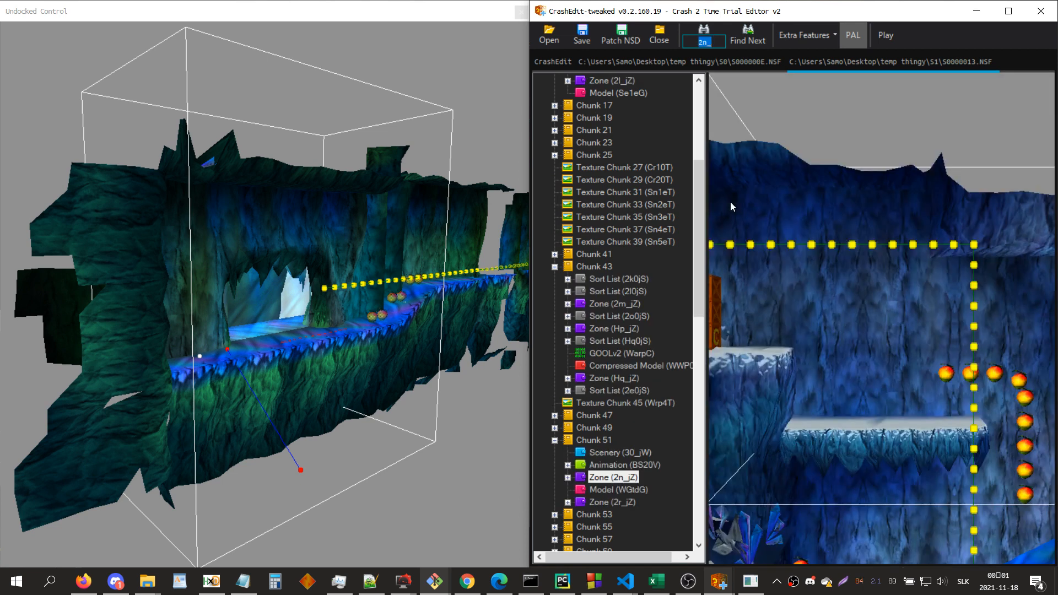
# Step: Examine the elevator path around zone 2n_jZ and open the zone's obj_elevator#to_hard entity
pyautogui.click(814, 242)
pyautogui.press('a')
pyautogui.press('s')
pyautogui.moveTo(796, 337); pyautogui.dragTo(799, 333)
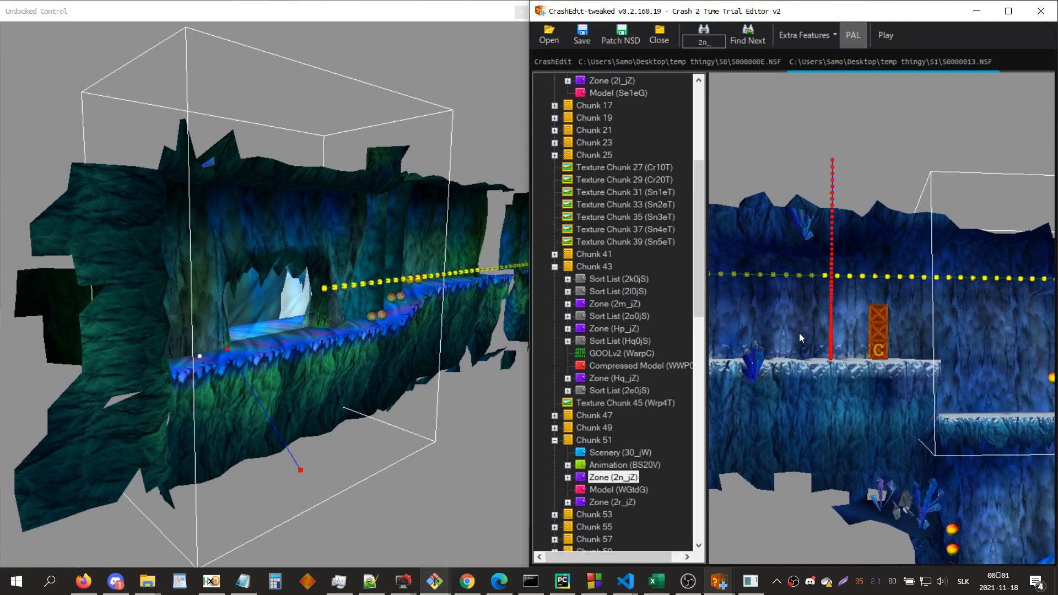
pyautogui.press('a')
pyautogui.press('w')
pyautogui.doubleClick(632, 476)
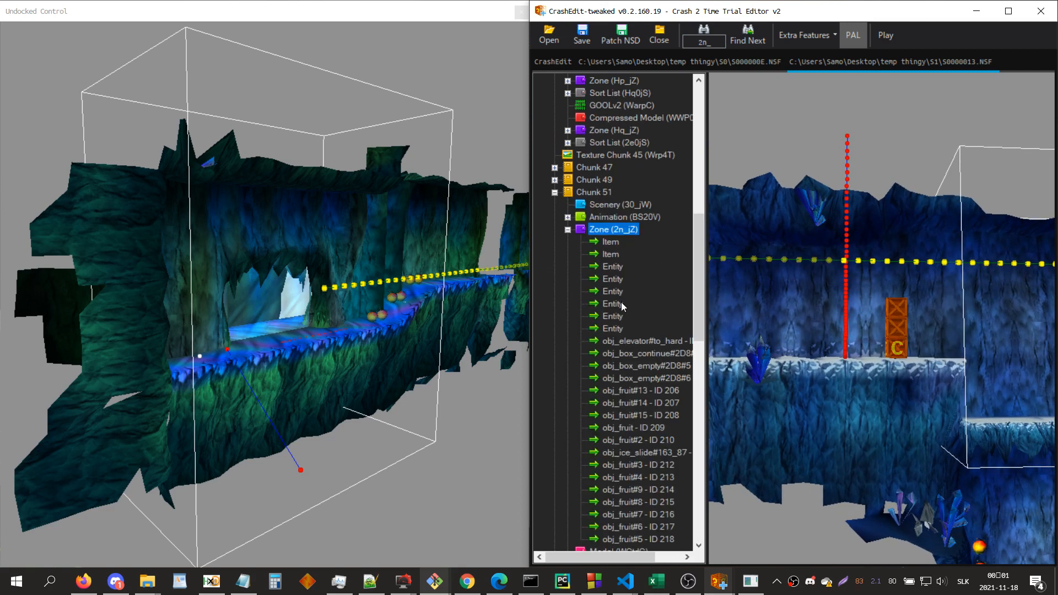
pyautogui.scroll(-3, 643, 367)
pyautogui.click(643, 233)
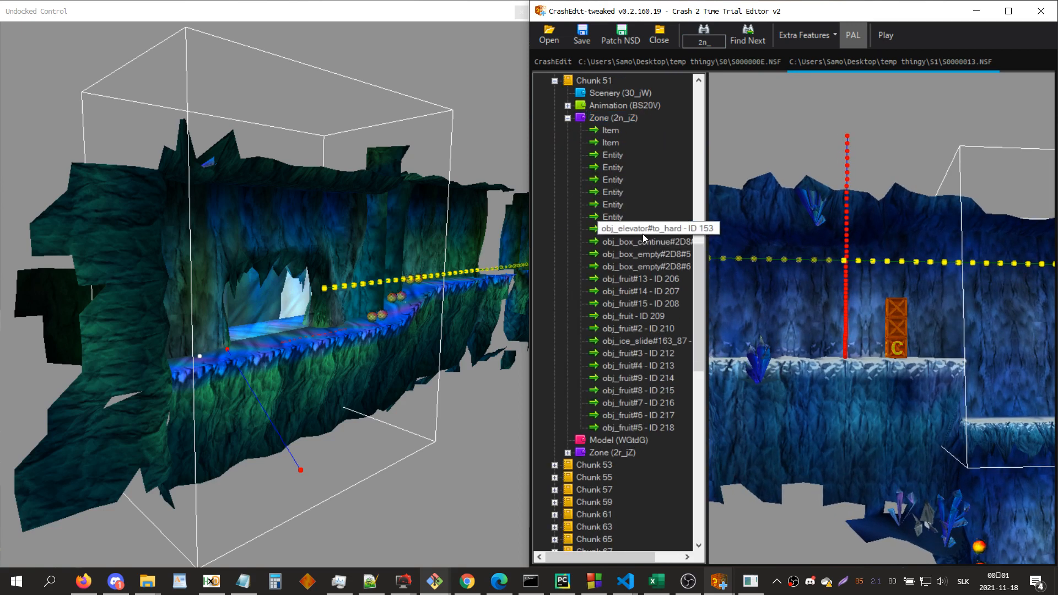
pyautogui.click(680, 233)
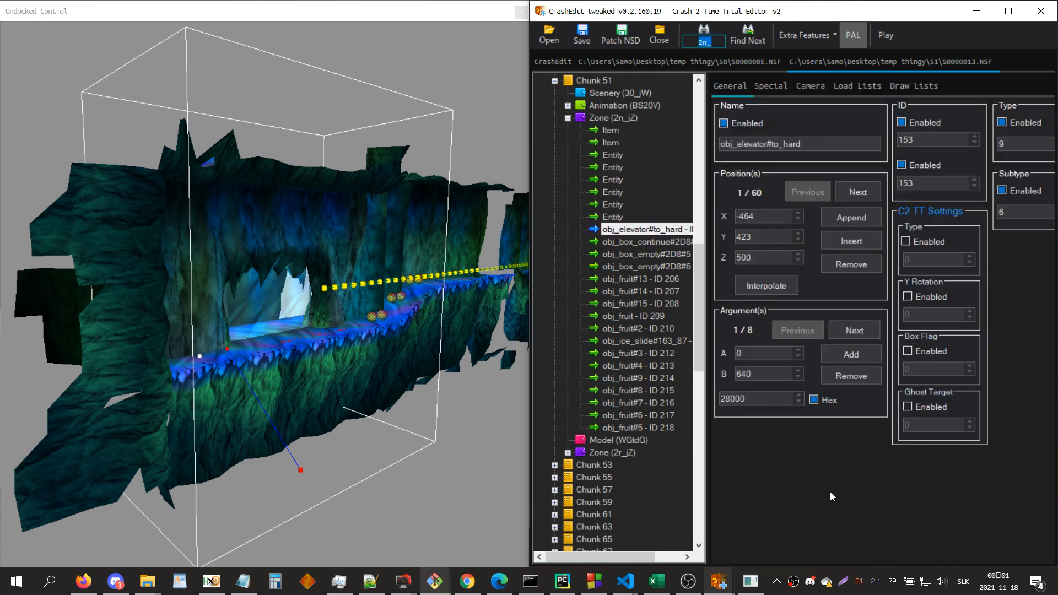
# Step: Search for hg_ and for catch, and examine the first two elevator catch entities
pyautogui.write('hg_')
pyautogui.press('Return')
pyautogui.press('Return')
pyautogui.write('catch')
pyautogui.press('Return')
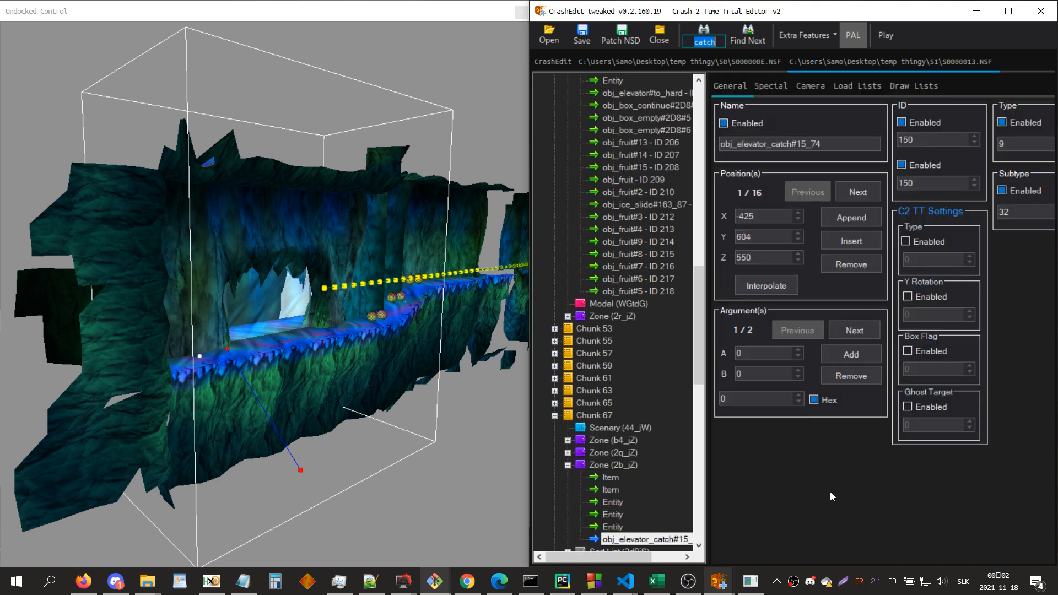
pyautogui.press('F3')
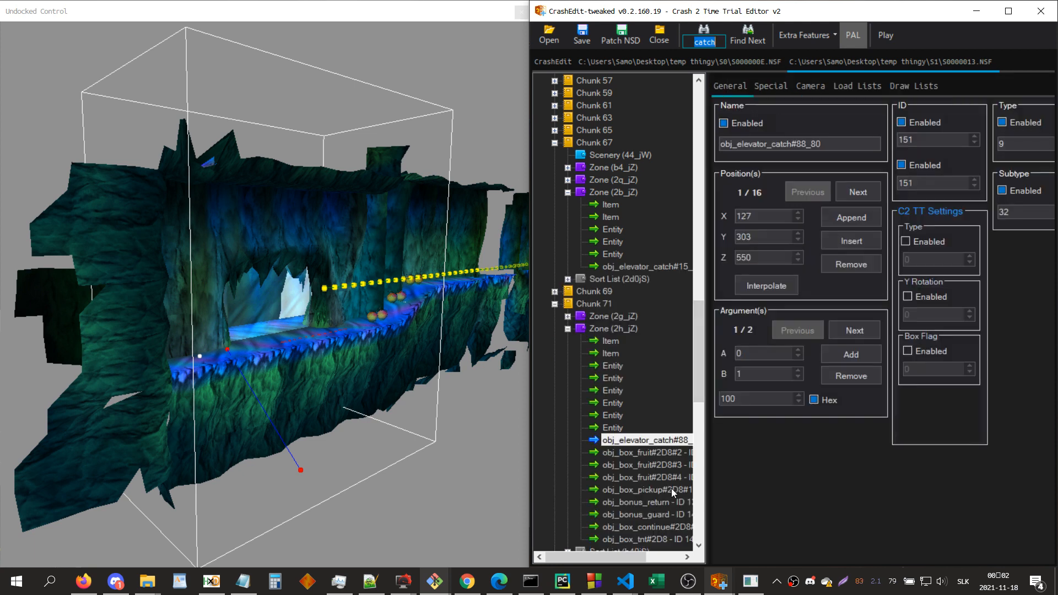
# Step: View zone 2h_jZ with its elevator catch path, and search for elev to examine the matching elevator entity
pyautogui.click(626, 328)
pyautogui.press('F3')
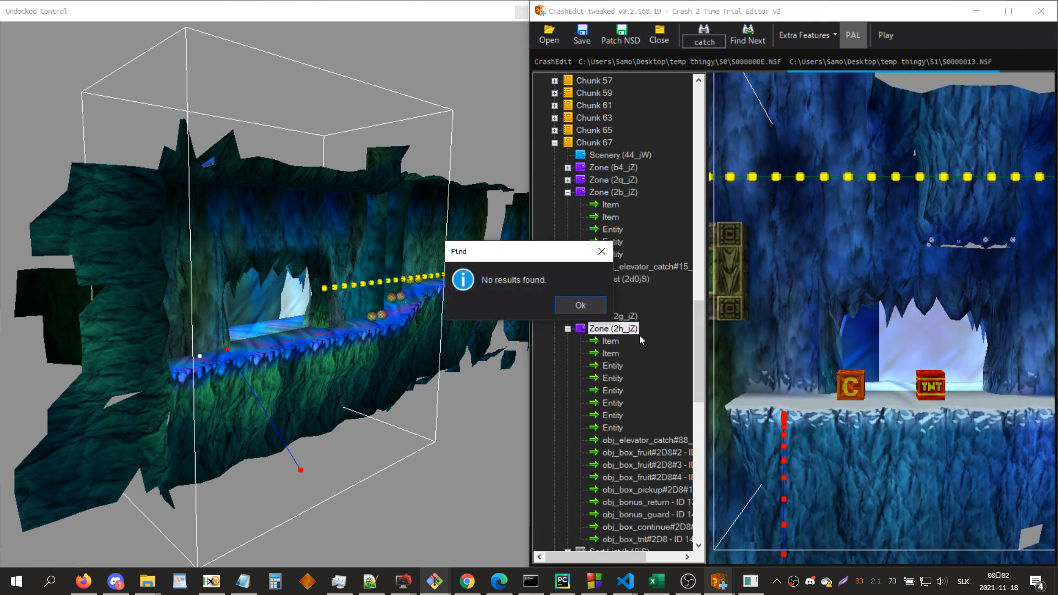
pyautogui.press('Return')
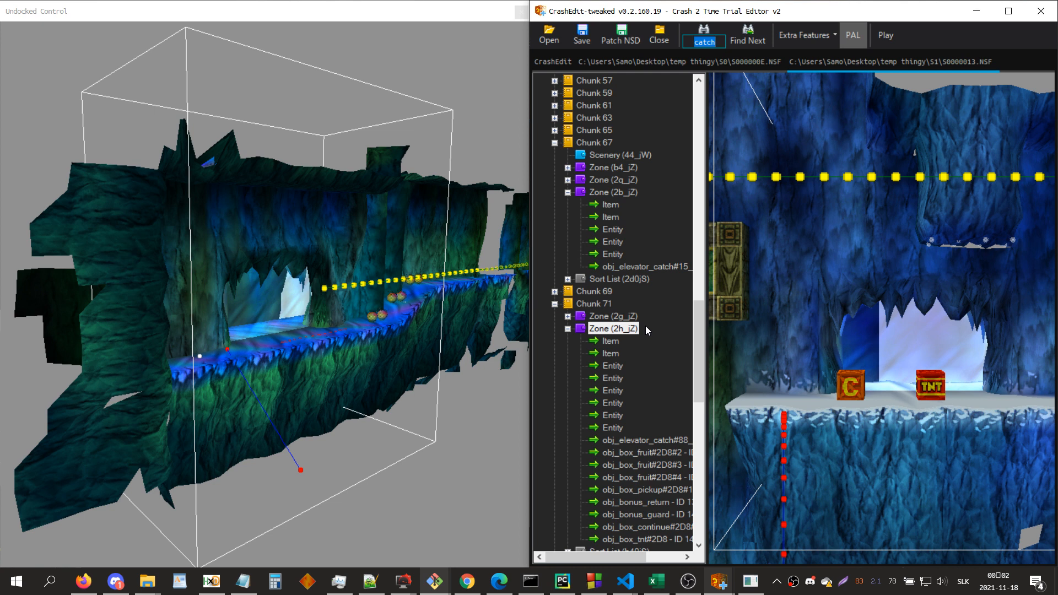
pyautogui.write('elev')
pyautogui.press('Return')
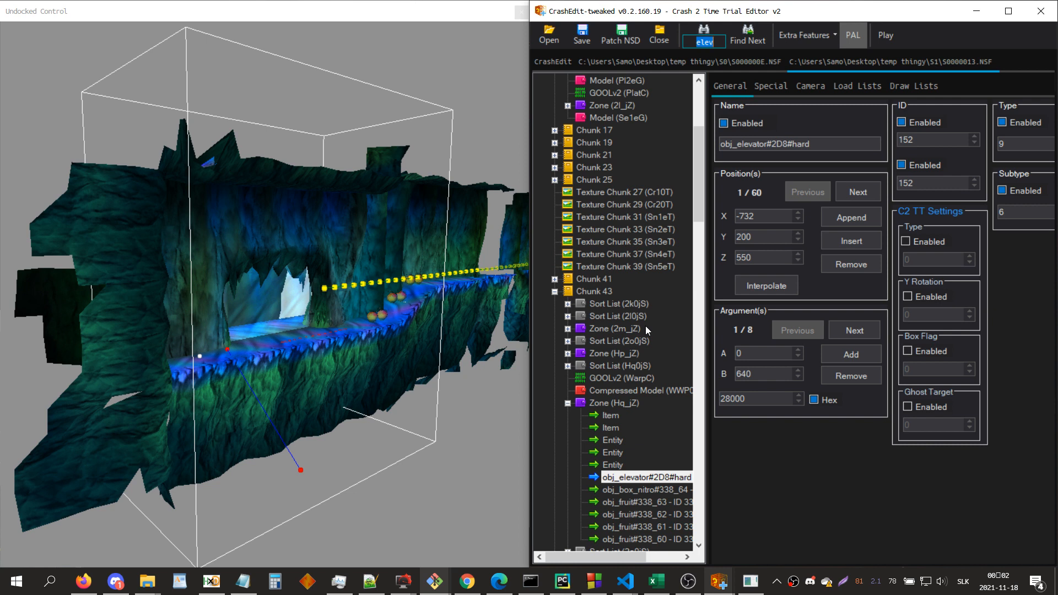
# Step: Examine zone Hq_jZ and the path of its elevator entity alongside the camera path
pyautogui.click(616, 403)
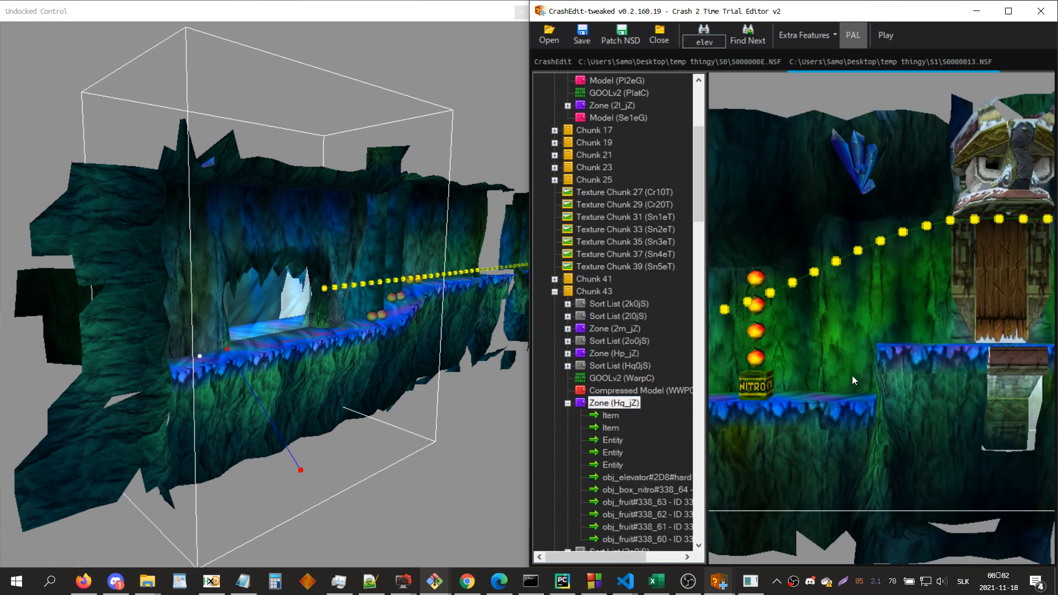
pyautogui.press('a')
pyautogui.scroll(-2, 853, 377)
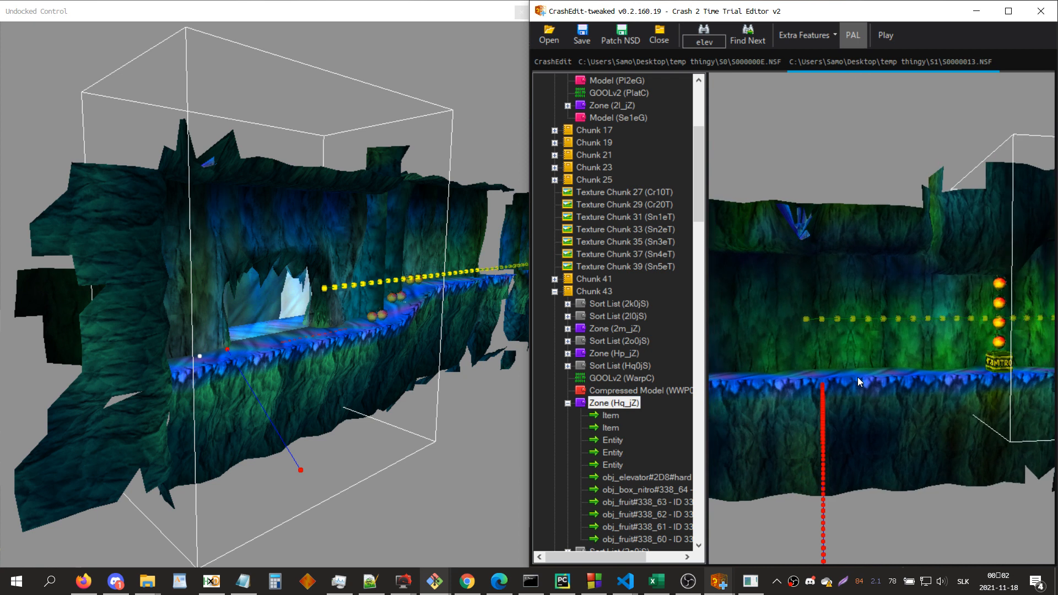
pyautogui.scroll(-2, 855, 376)
pyautogui.press('a')
pyautogui.moveTo(861, 370); pyautogui.dragTo(860, 366)
pyautogui.scroll(-1, 861, 361)
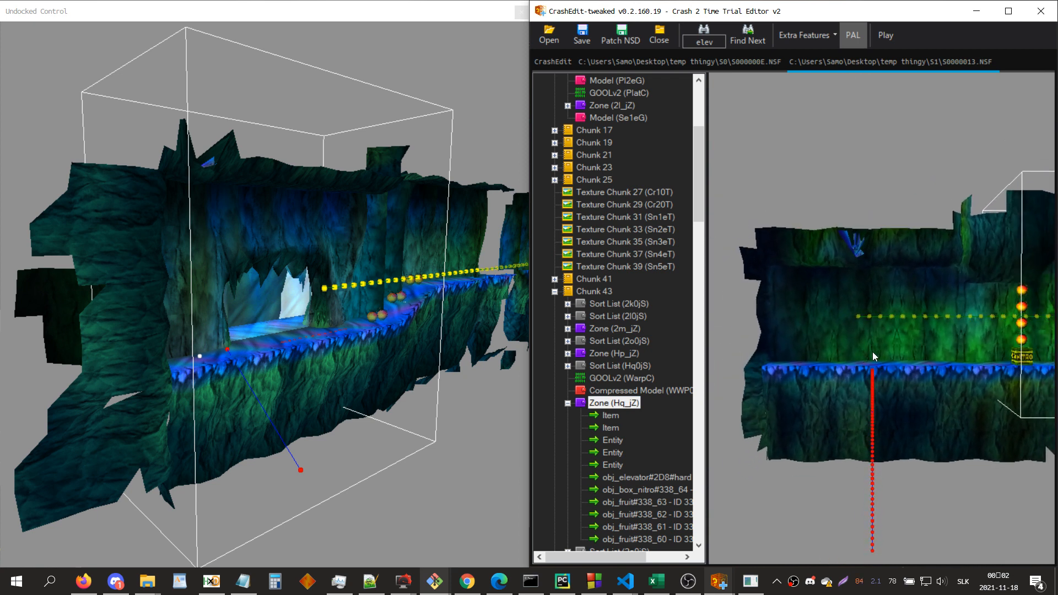
pyautogui.press('d')
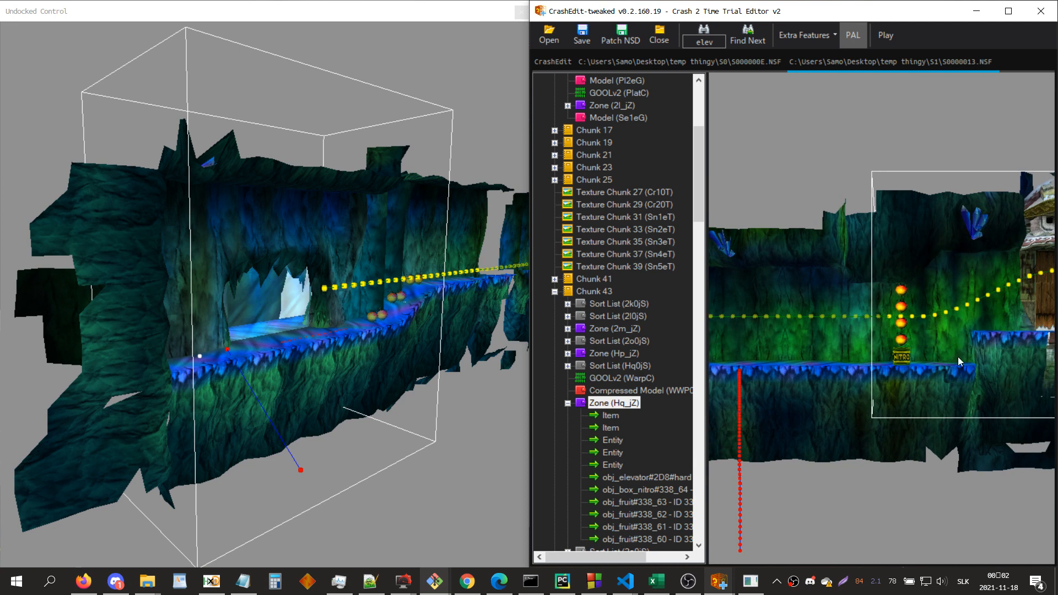
pyautogui.press('a')
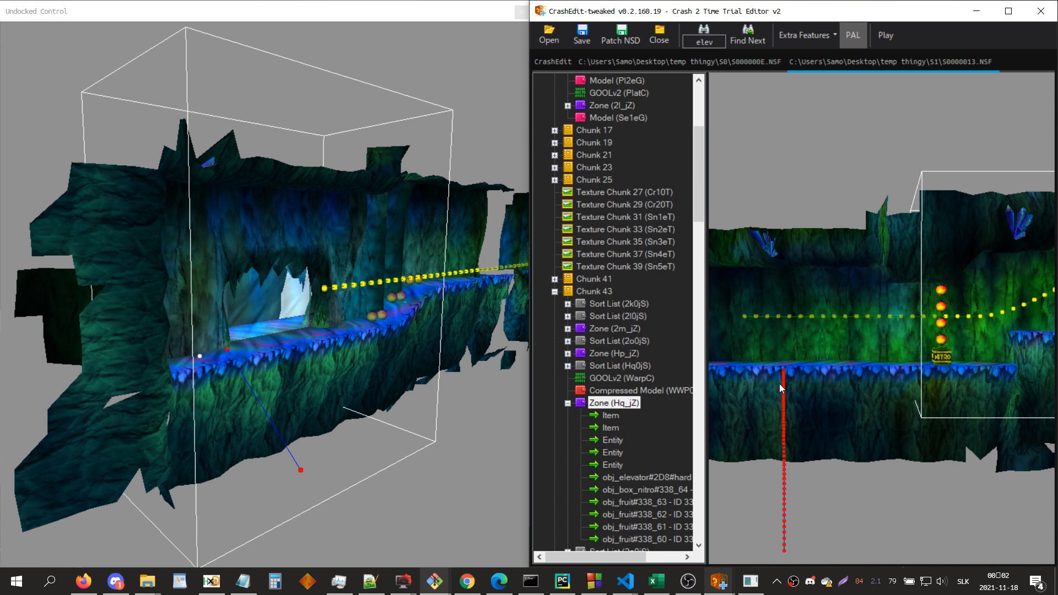
# Step: Close the S0000013.NSF file and check the two positions of the elev_catch entity in zone Ta_eZ
pyautogui.click(659, 34)
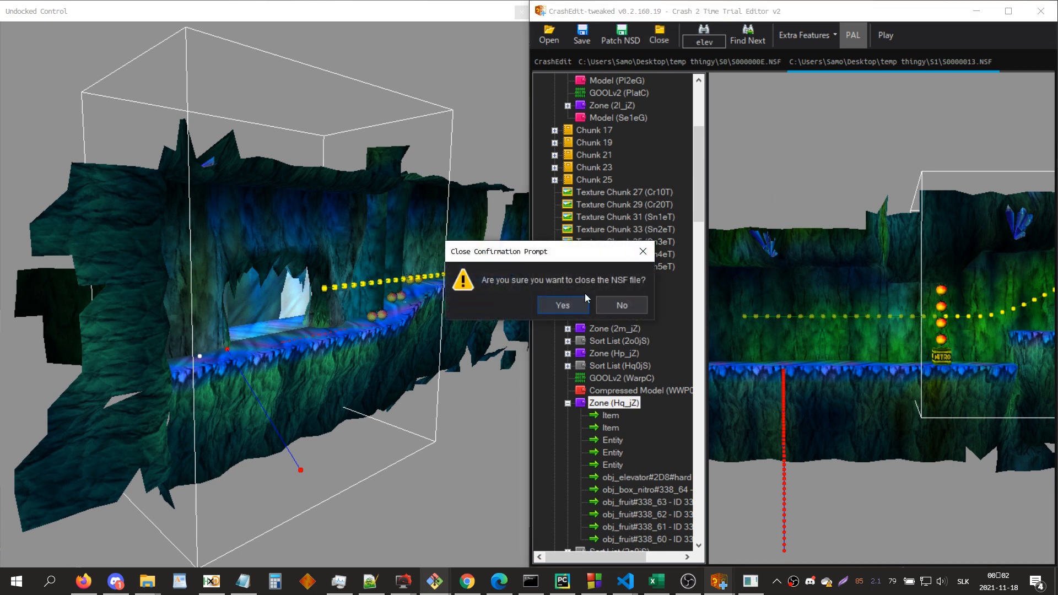
pyautogui.click(567, 302)
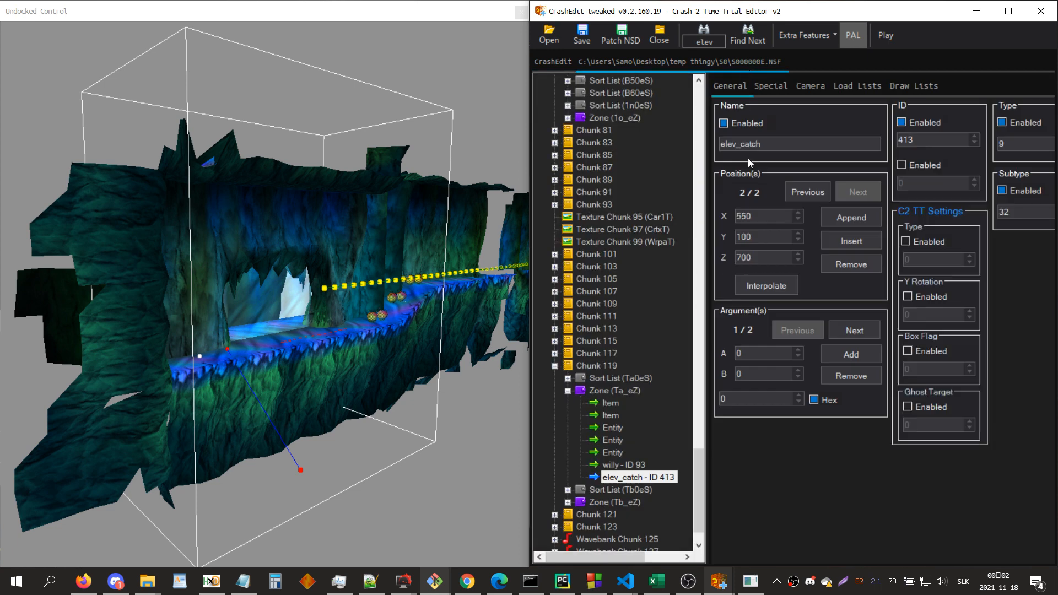
pyautogui.click(809, 191)
pyautogui.click(852, 192)
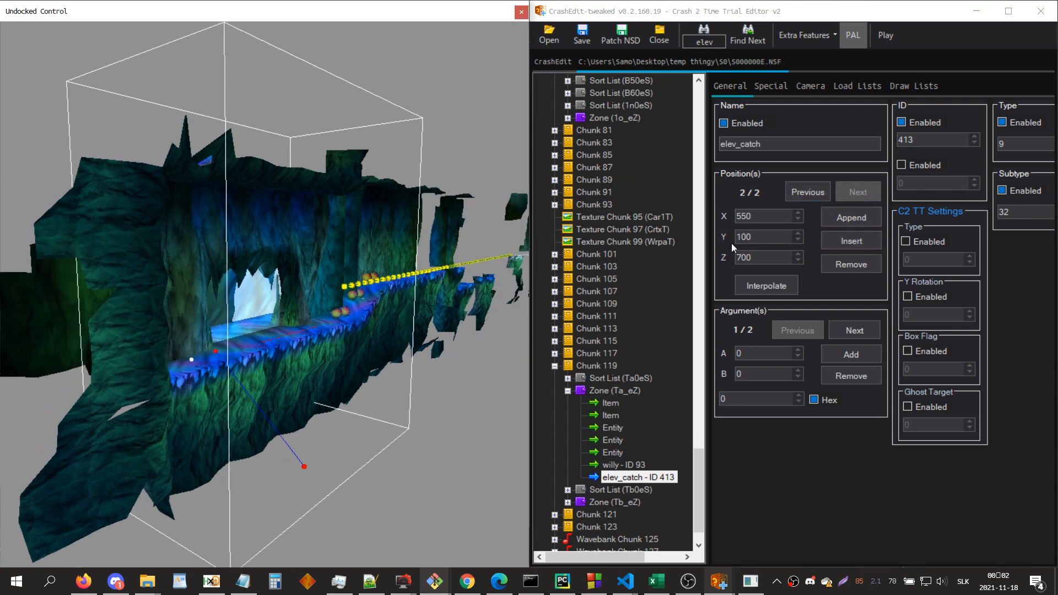
# Step: Insert a middle position between elev_catch's two positions, with Y 700 and Z 600
pyautogui.click(811, 194)
pyautogui.click(838, 240)
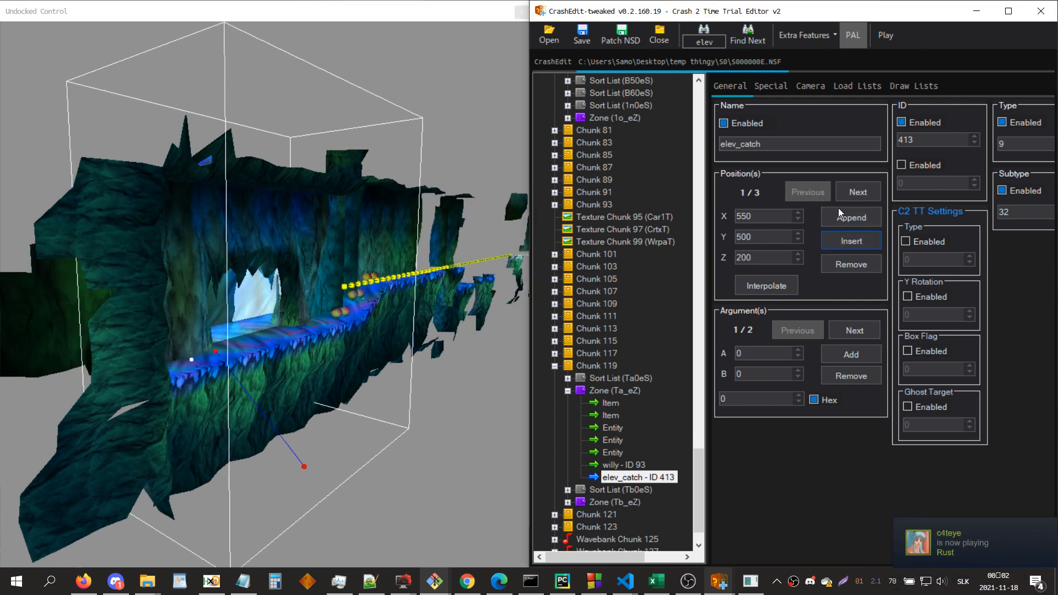
pyautogui.press('Tab')
pyautogui.write('700')
pyautogui.click(775, 240)
pyautogui.scroll(3, 776, 239)
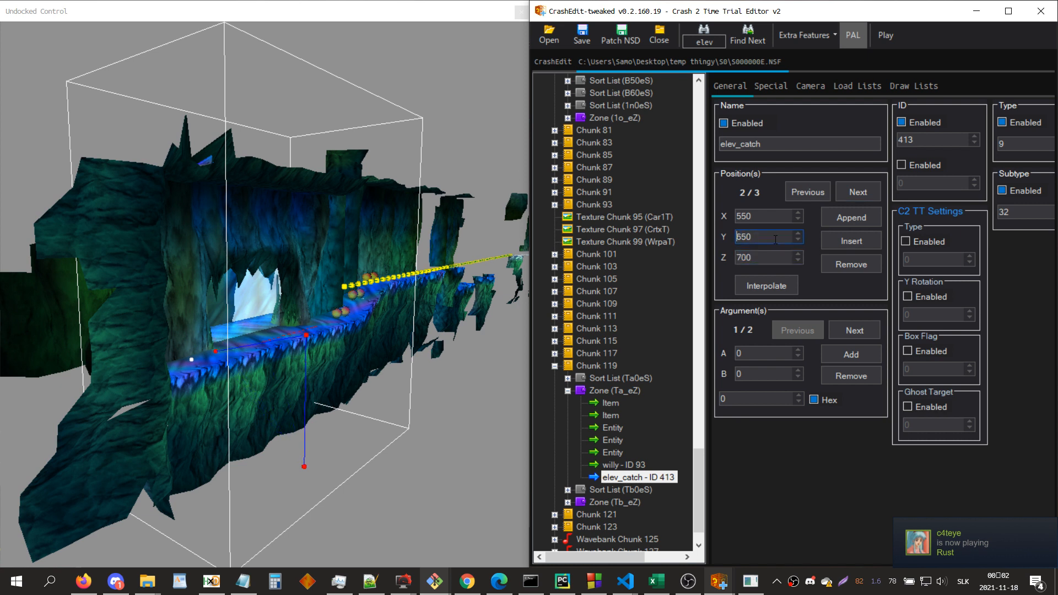
pyautogui.click(775, 258)
pyautogui.scroll(-2, 776, 258)
# Step: Interpolate the elev_catch path from position 1 to 3 with a linear progress function, order 1.500 and amount 28
pyautogui.click(788, 285)
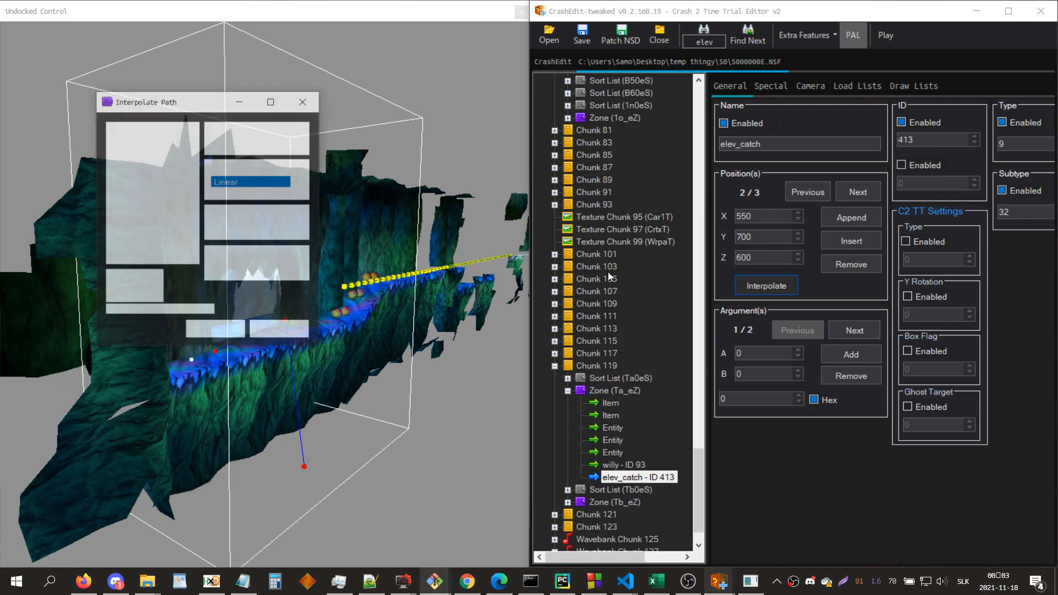
pyautogui.doubleClick(269, 141)
pyautogui.write('3')
pyautogui.click(259, 176)
pyautogui.click(259, 176)
pyautogui.moveTo(223, 267); pyautogui.dragTo(218, 268)
pyautogui.write('500')
pyautogui.doubleClick(125, 292)
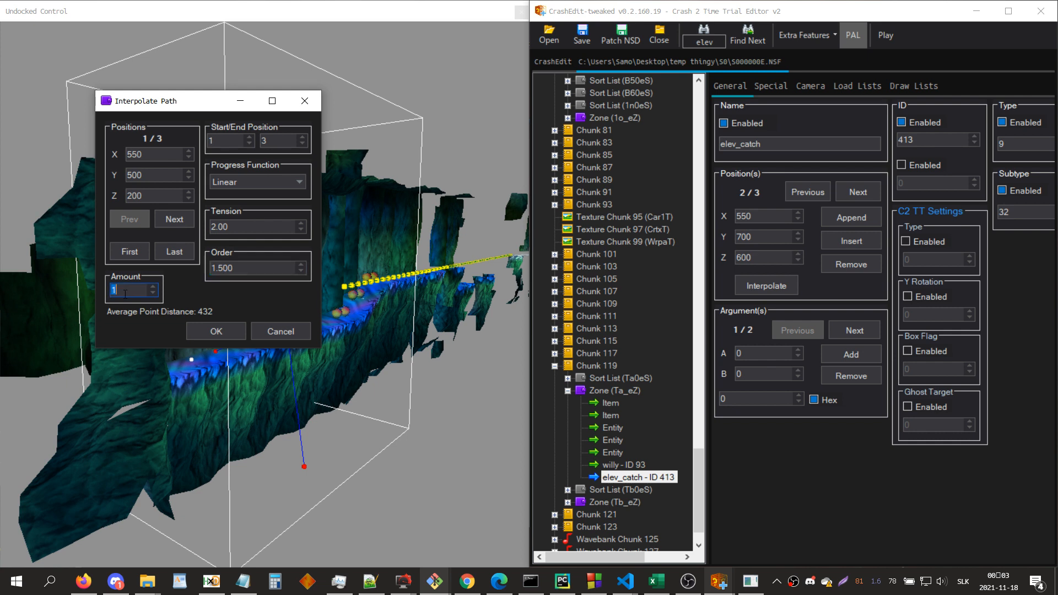
pyautogui.write('28')
pyautogui.click(215, 333)
pyautogui.moveTo(347, 346); pyautogui.dragTo(286, 335)
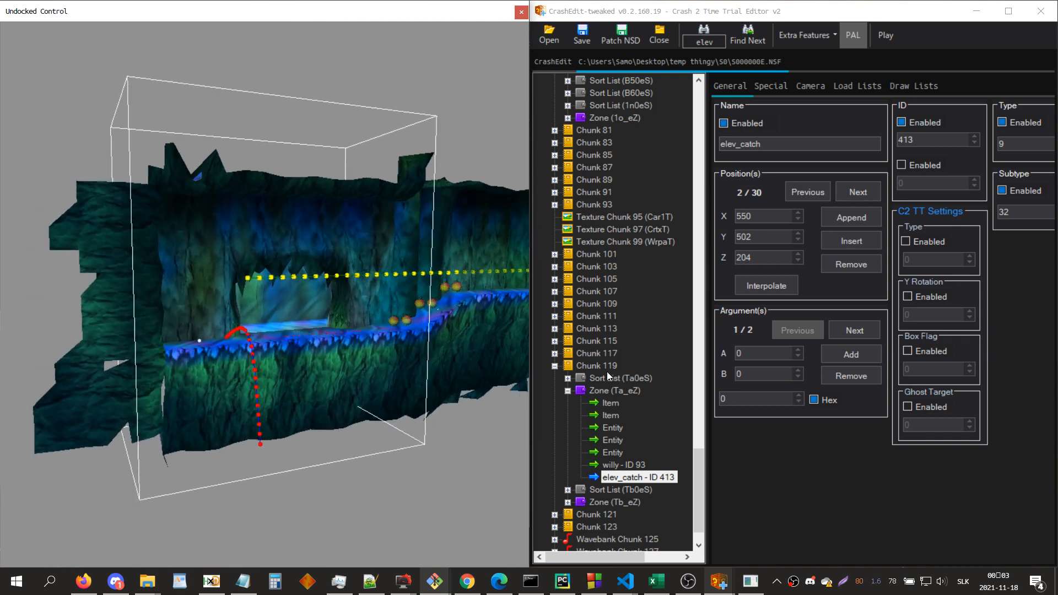
# Step: Search for 1e_ and set B of the third argument to 413 on zone 1e_eZ's elev_send entity
pyautogui.click(639, 415)
pyautogui.hotkey('ctrl', 'f')
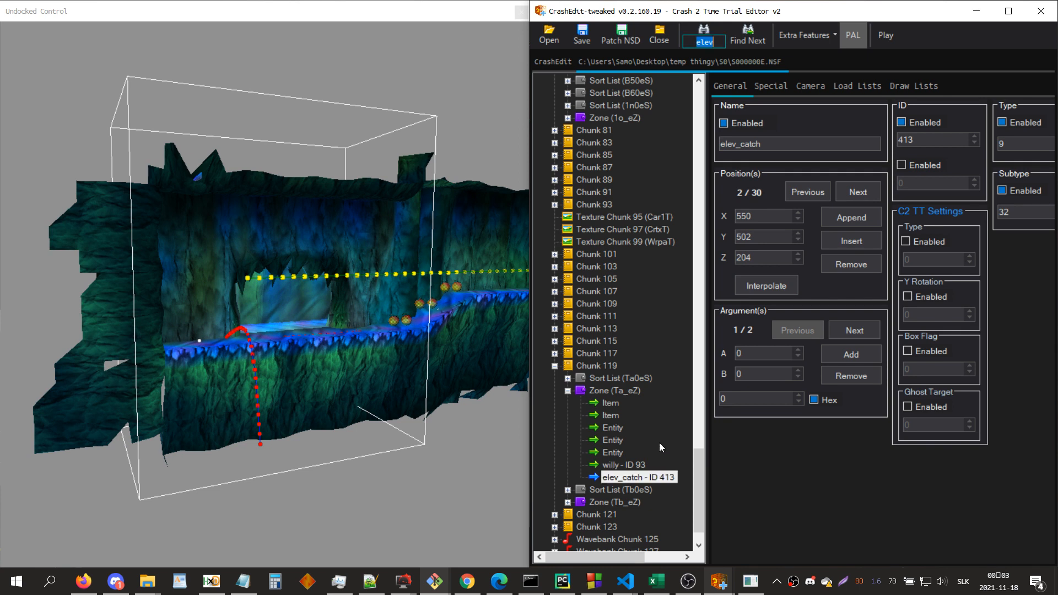
pyautogui.write('1e_')
pyautogui.press('Return')
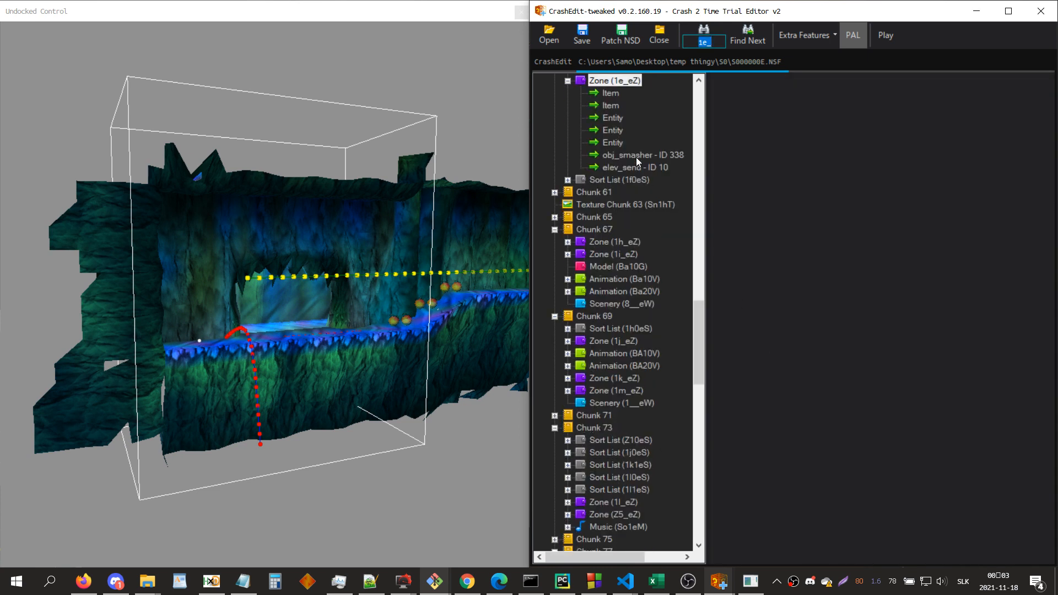
pyautogui.click(632, 170)
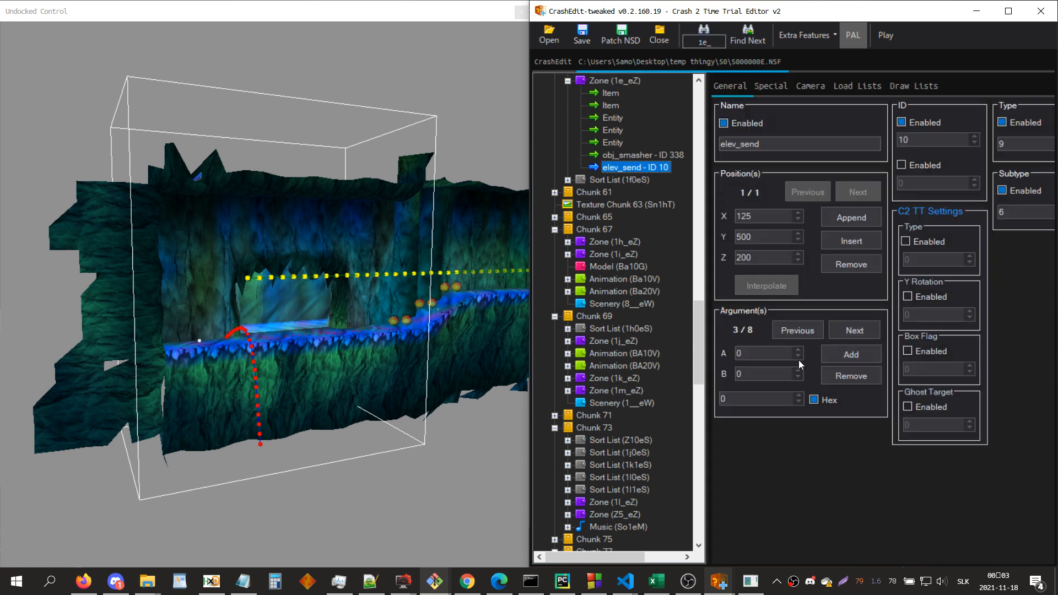
pyautogui.click(771, 375)
pyautogui.write('413')
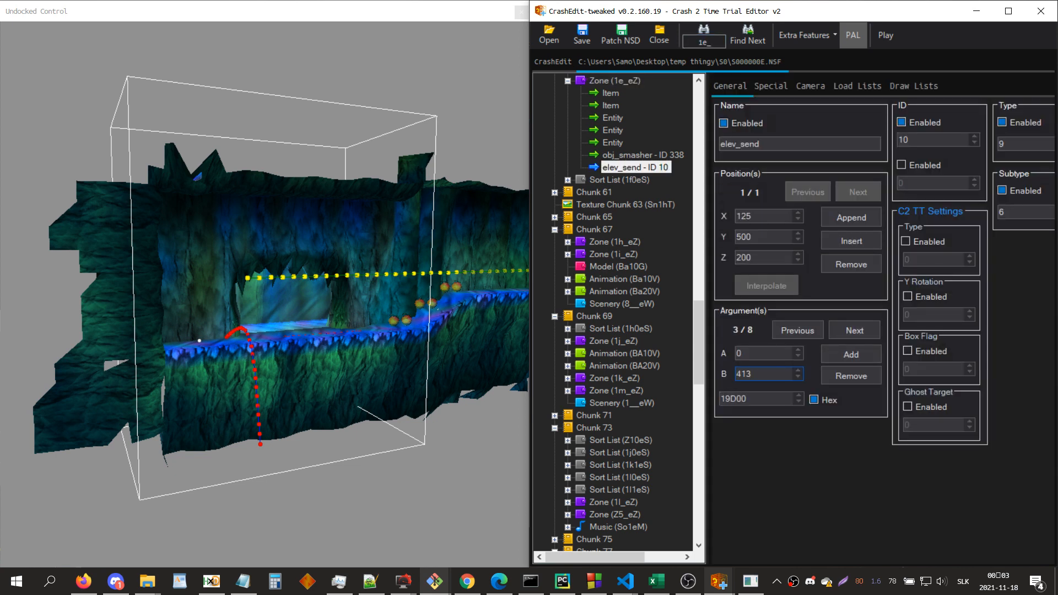
# Step: Set B of elev_send's fourth argument to 16 and go on to the fifth argument
pyautogui.click(855, 330)
pyautogui.write('16')
pyautogui.click(846, 333)
pyautogui.doubleClick(766, 375)
# Step: Open S0000026.NSF from the S2 folder as a gem elevator reference
pyautogui.click(554, 39)
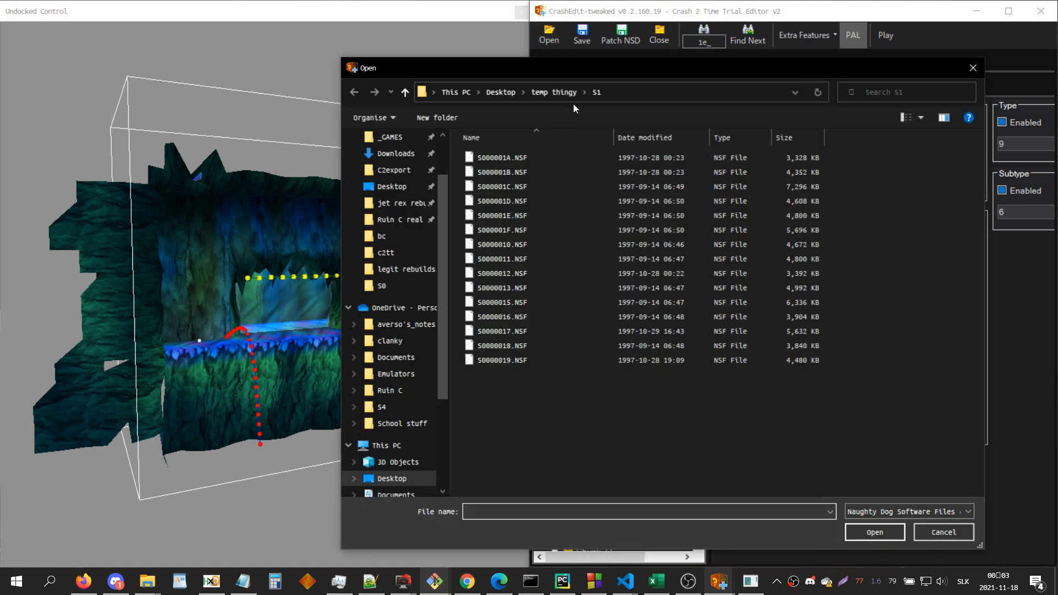
pyautogui.click(583, 92)
pyautogui.click(602, 139)
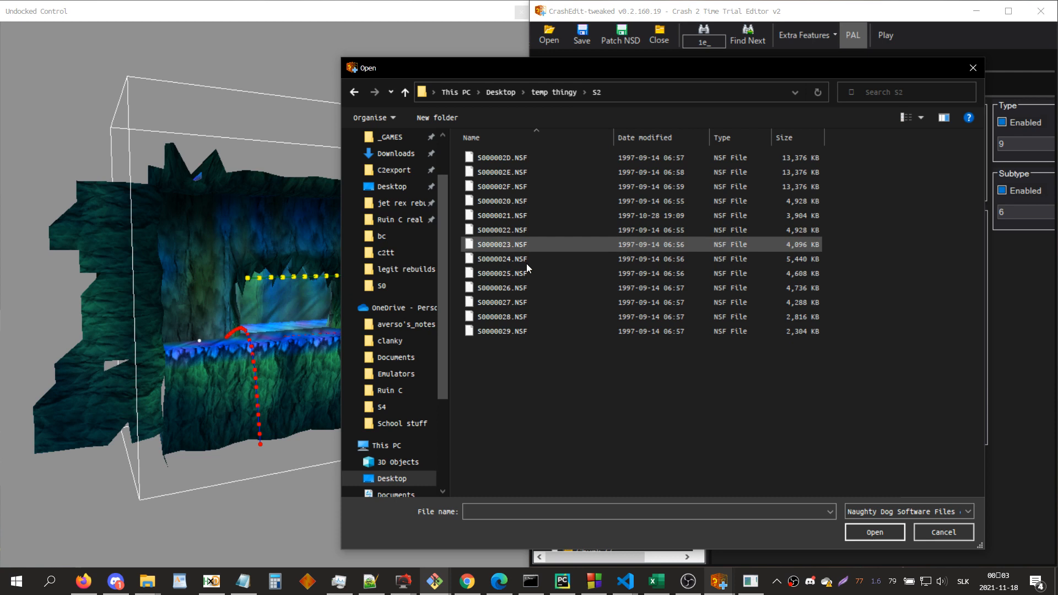
pyautogui.doubleClick(514, 287)
pyautogui.click(305, 235)
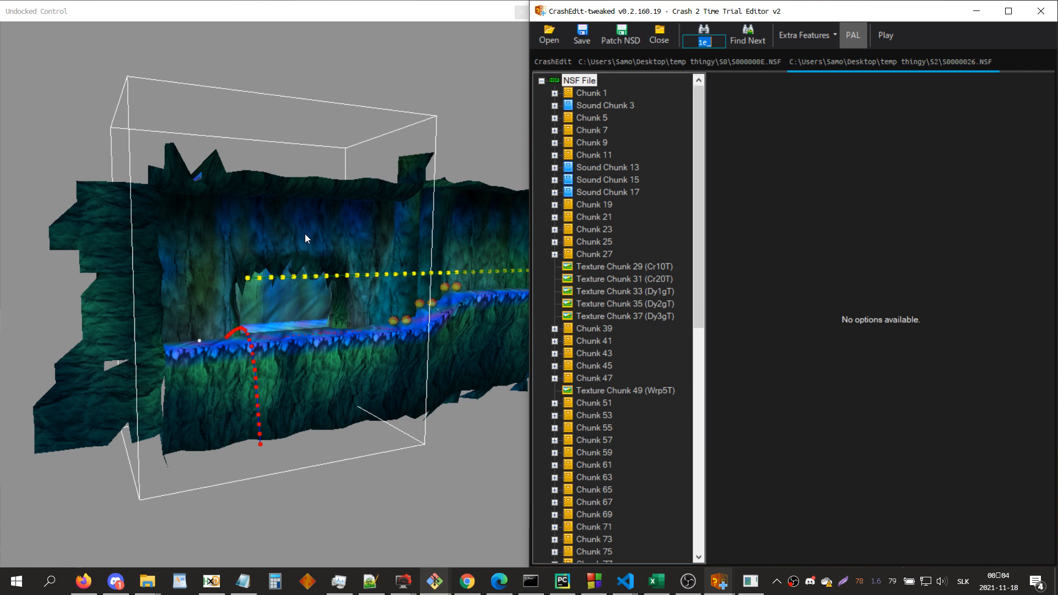
# Step: Search the file for blue and examine the elevator path in zone a5_CZ
pyautogui.write('blue')
pyautogui.press('Return')
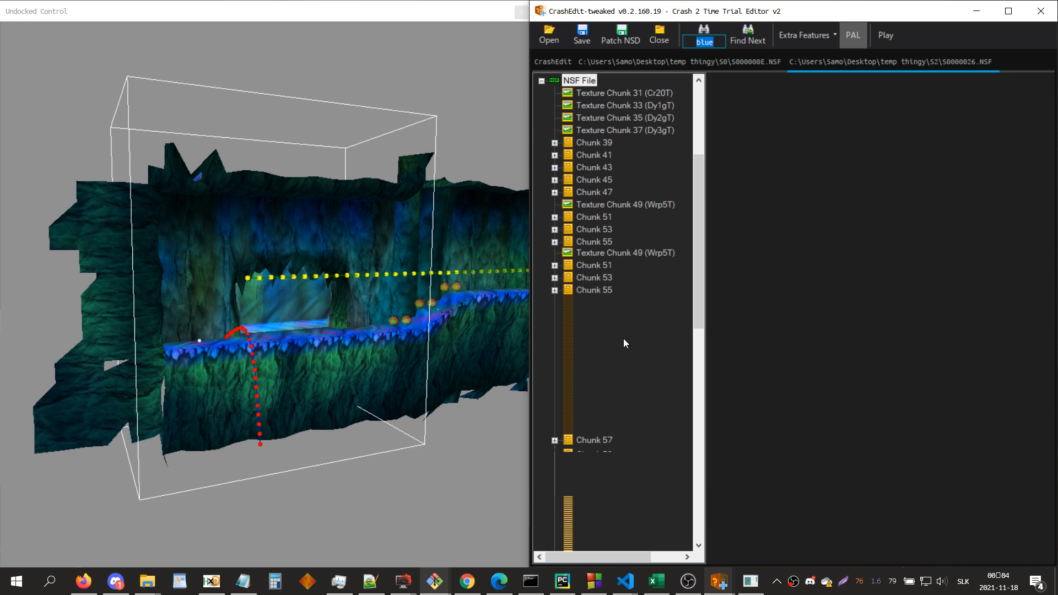
pyautogui.click(619, 291)
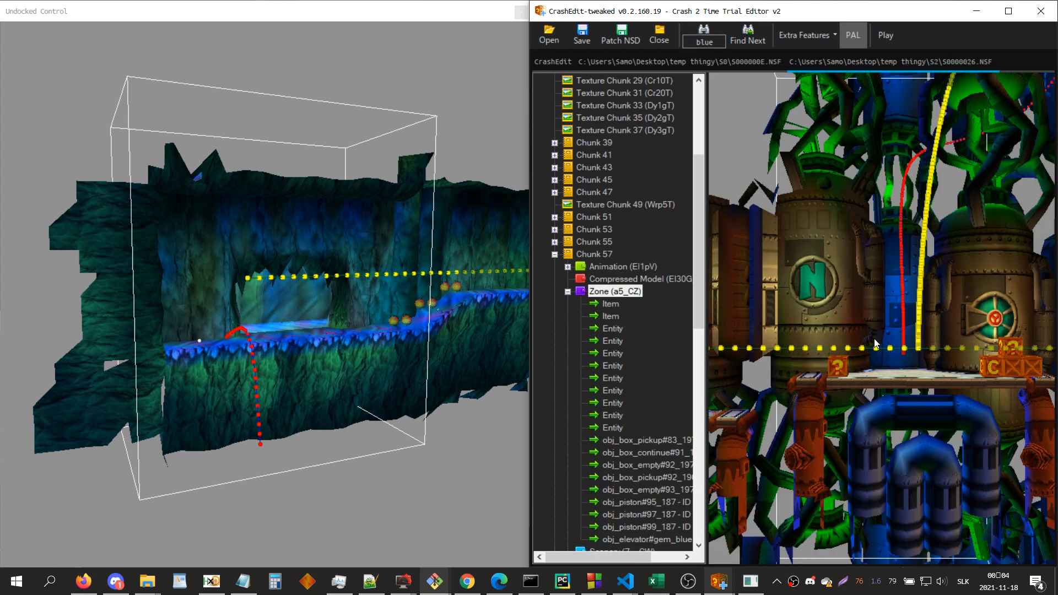
pyautogui.press('Up')
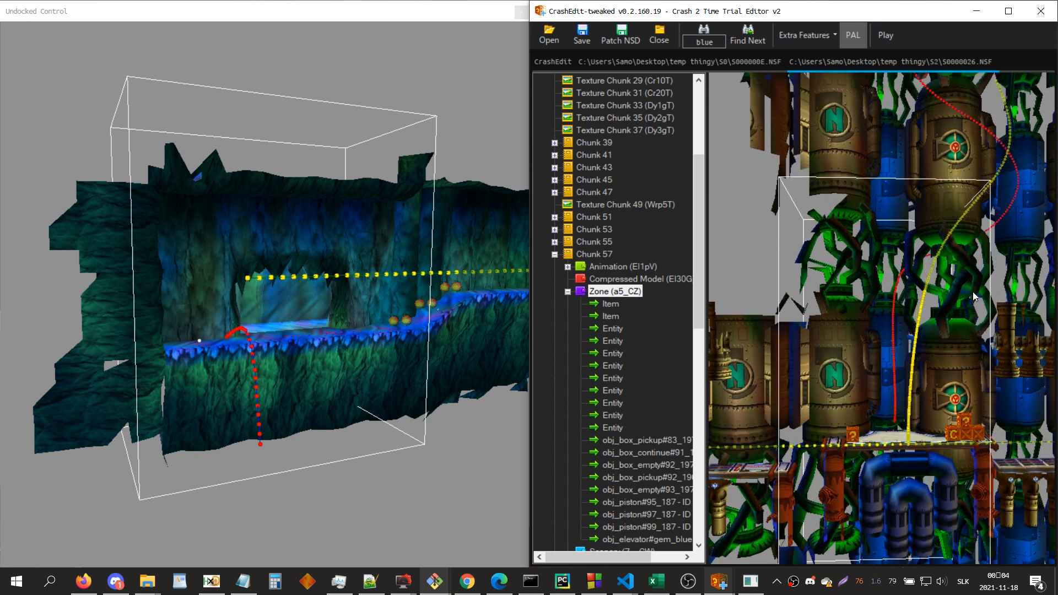
pyautogui.press('Up')
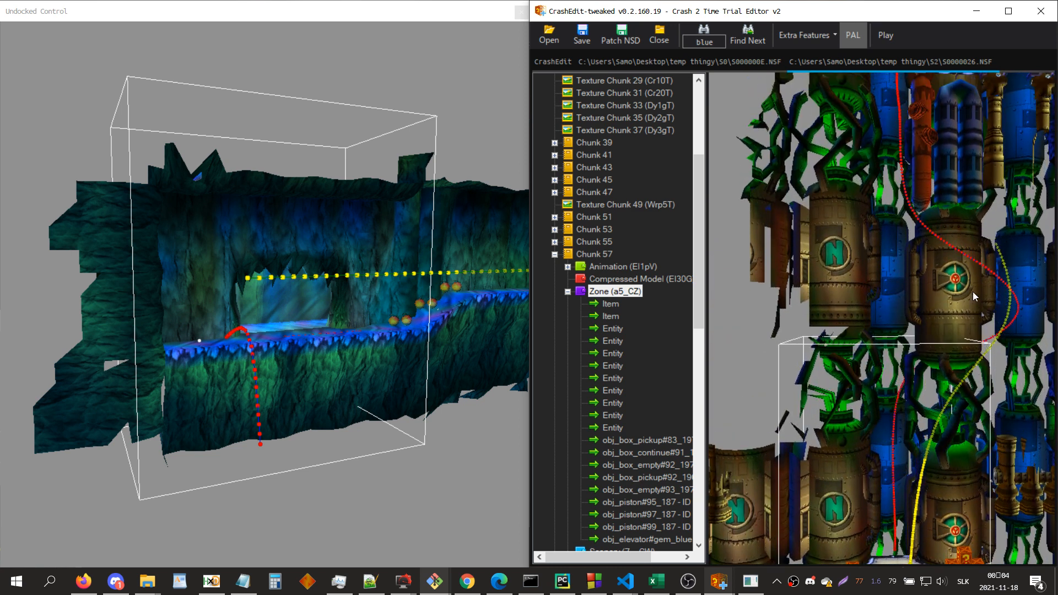
pyautogui.moveTo(979, 293); pyautogui.dragTo(903, 387)
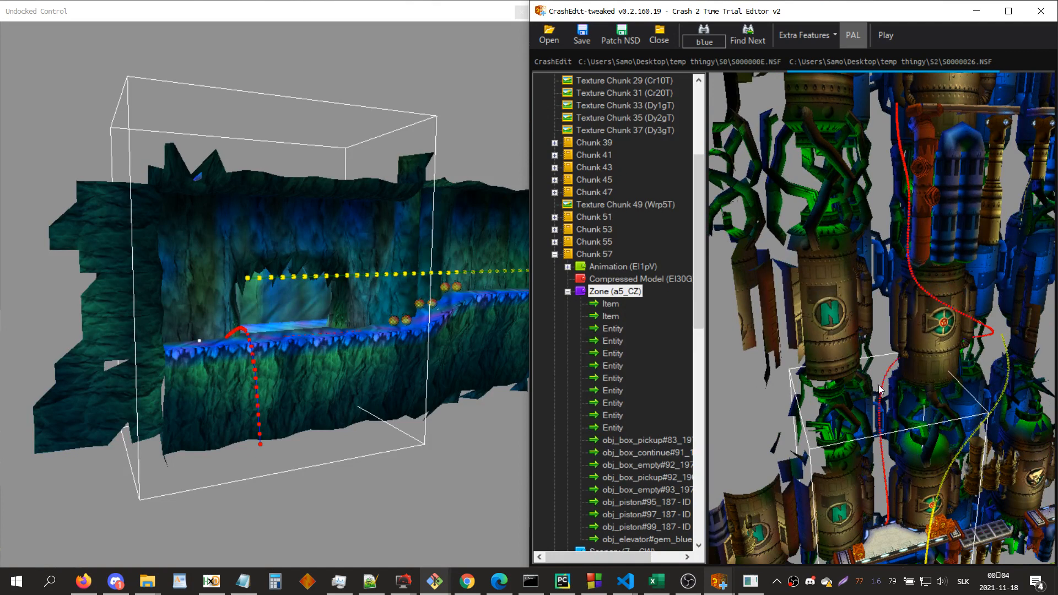
# Step: Examine the third to fifth arguments of the obj_elevator#gem_blue entity, including their hex values
pyautogui.click(644, 539)
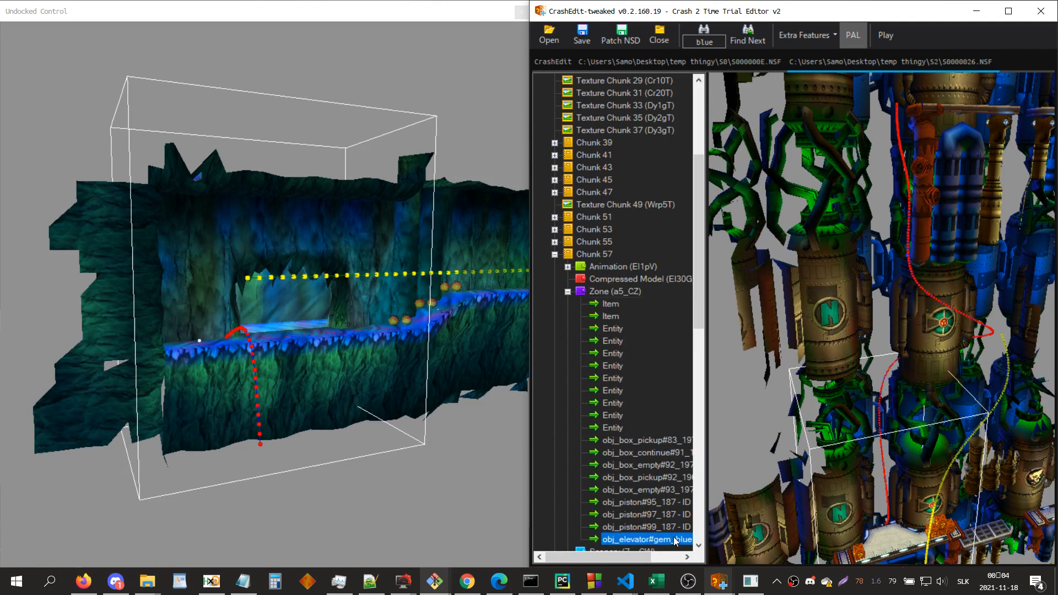
pyautogui.click(847, 337)
pyautogui.click(847, 336)
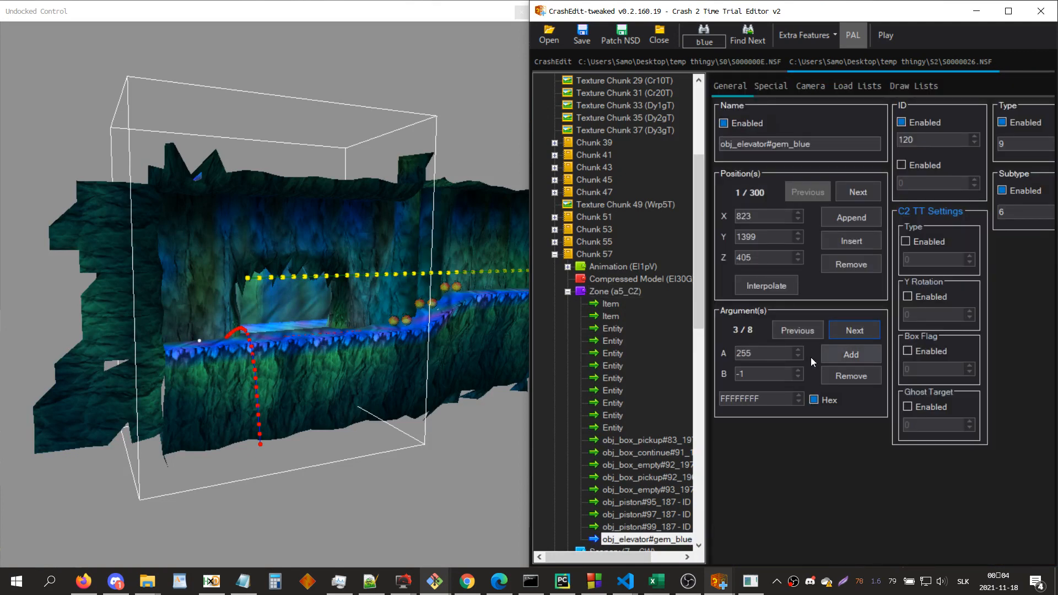
pyautogui.doubleClick(761, 374)
pyautogui.moveTo(770, 399); pyautogui.dragTo(710, 396)
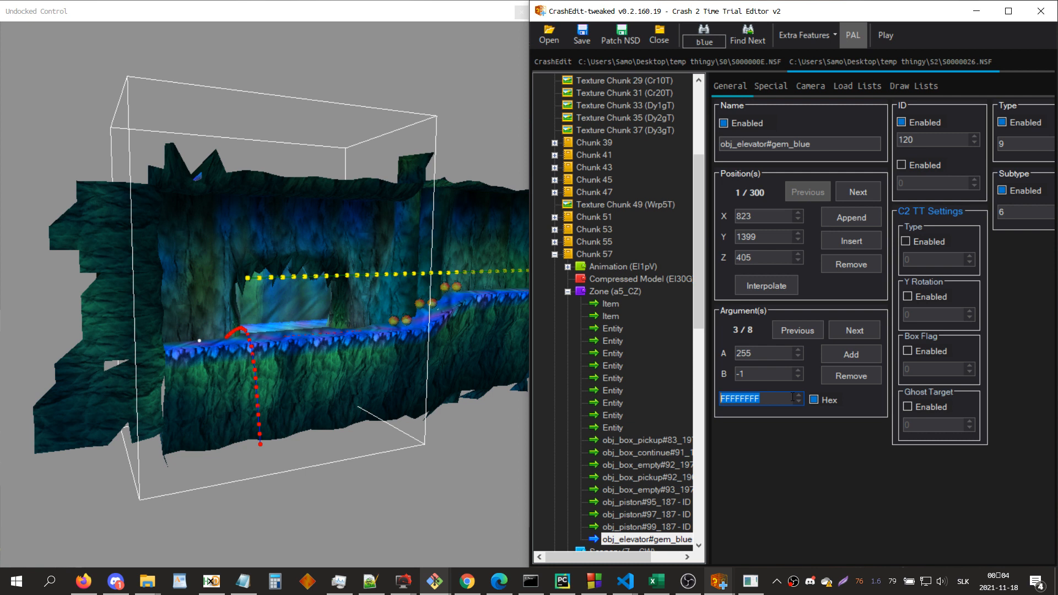
pyautogui.click(846, 330)
pyautogui.click(846, 330)
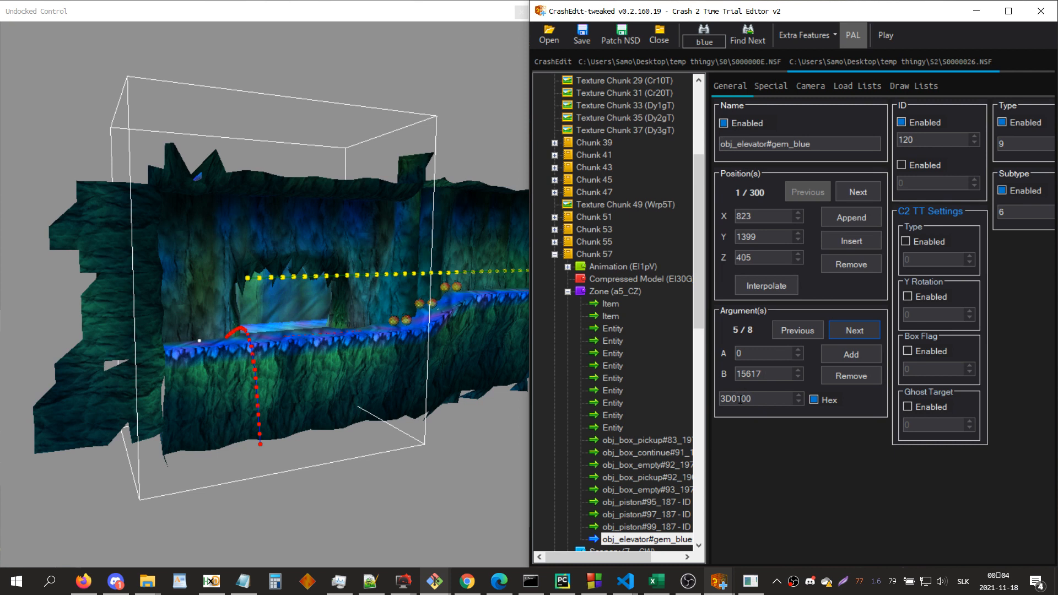
pyautogui.moveTo(732, 398); pyautogui.dragTo(718, 400)
# Step: Open crash_2_gems,_levels_&_crystals_IDs.rtf in WordPad beside the editor and look up the special coloured gem IDs
pyautogui.moveTo(211, 583)
pyautogui.click(193, 584)
pyautogui.rightClick(192, 584)
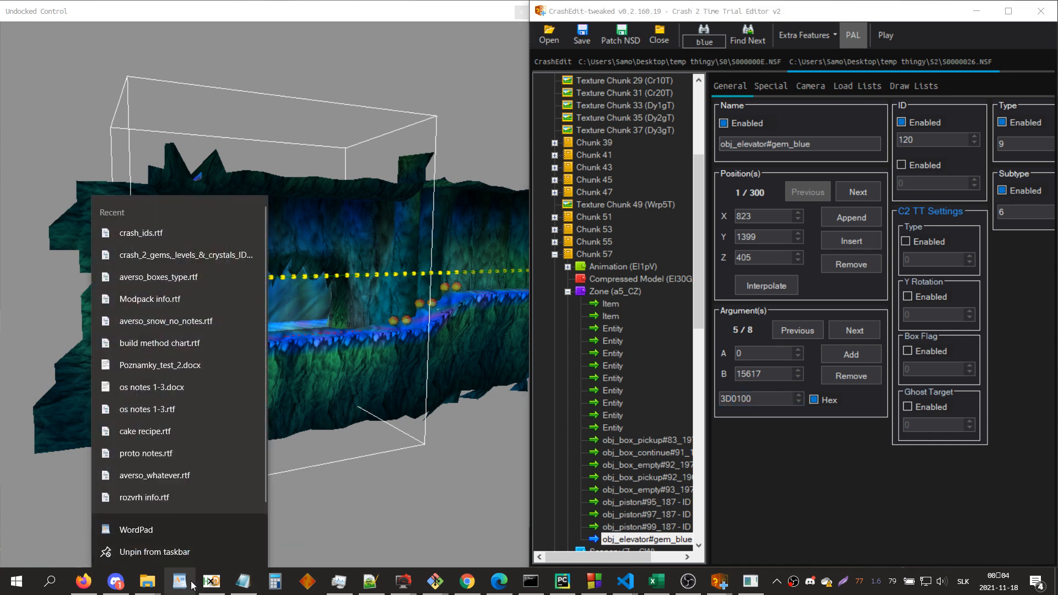
pyautogui.click(173, 263)
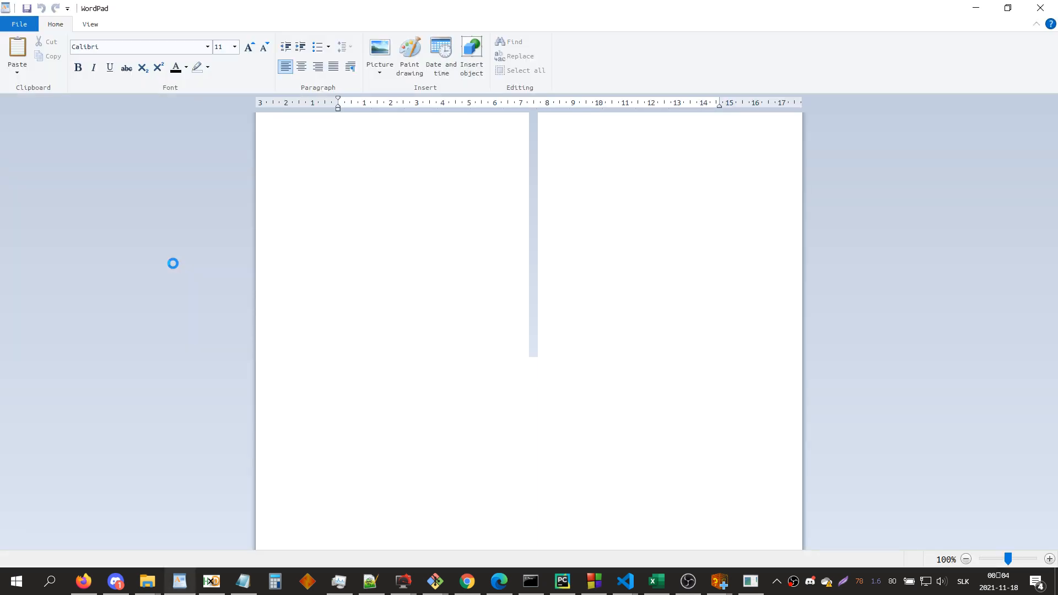
pyautogui.moveTo(601, 9); pyautogui.dragTo(0, 239)
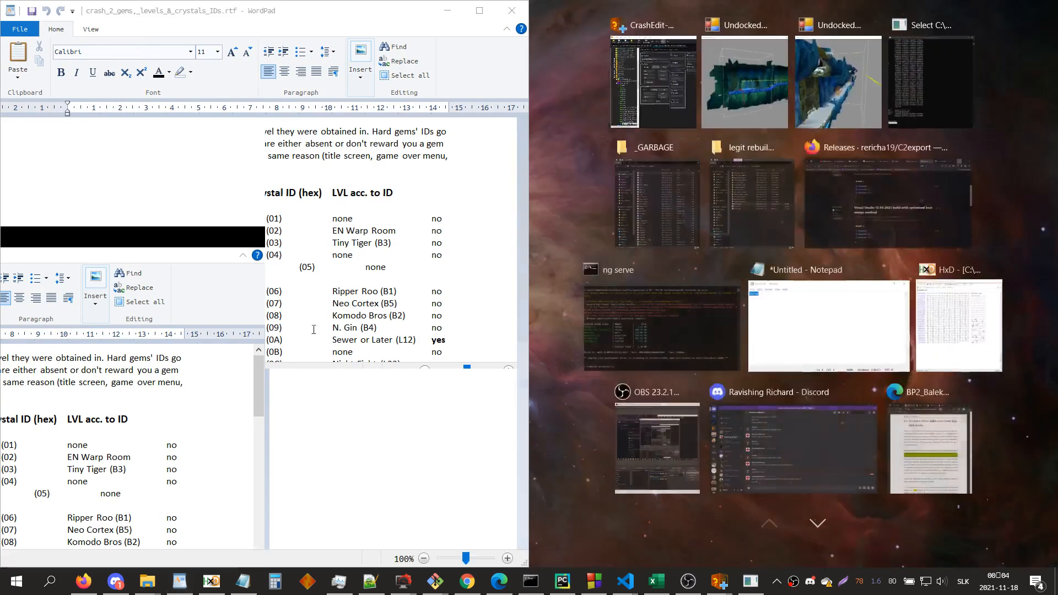
pyautogui.click(321, 315)
pyautogui.scroll(-10, 324, 304)
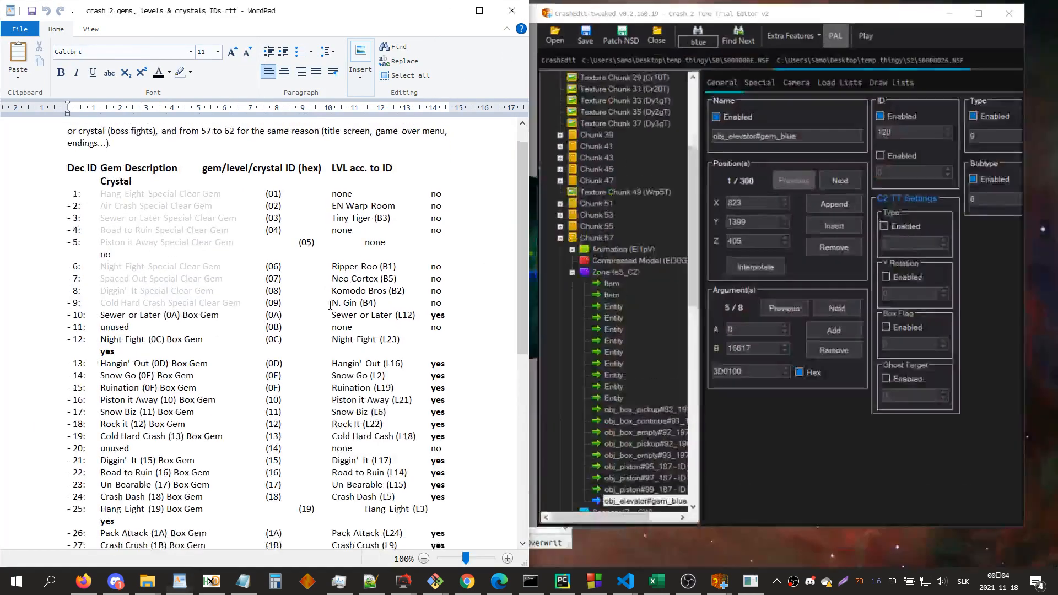
pyautogui.scroll(-2, 230, 470)
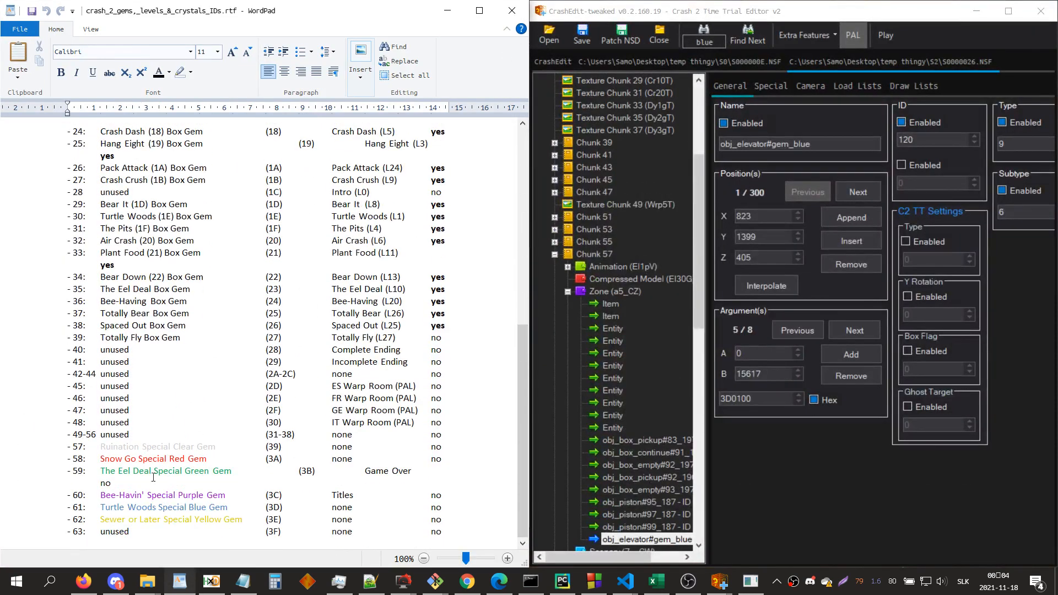
# Step: Compare the Turtle Woods Special Blue Gem ID 3D in the list with the leading digits of the gem elevator's fifth argument
pyautogui.tripleClick(270, 507)
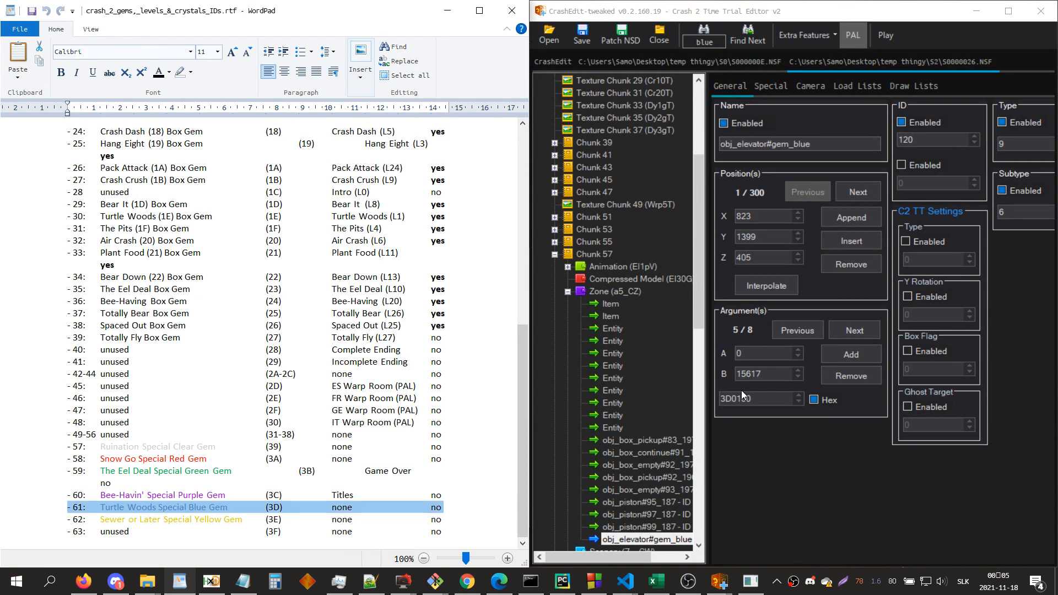
pyautogui.moveTo(721, 399); pyautogui.dragTo(735, 398)
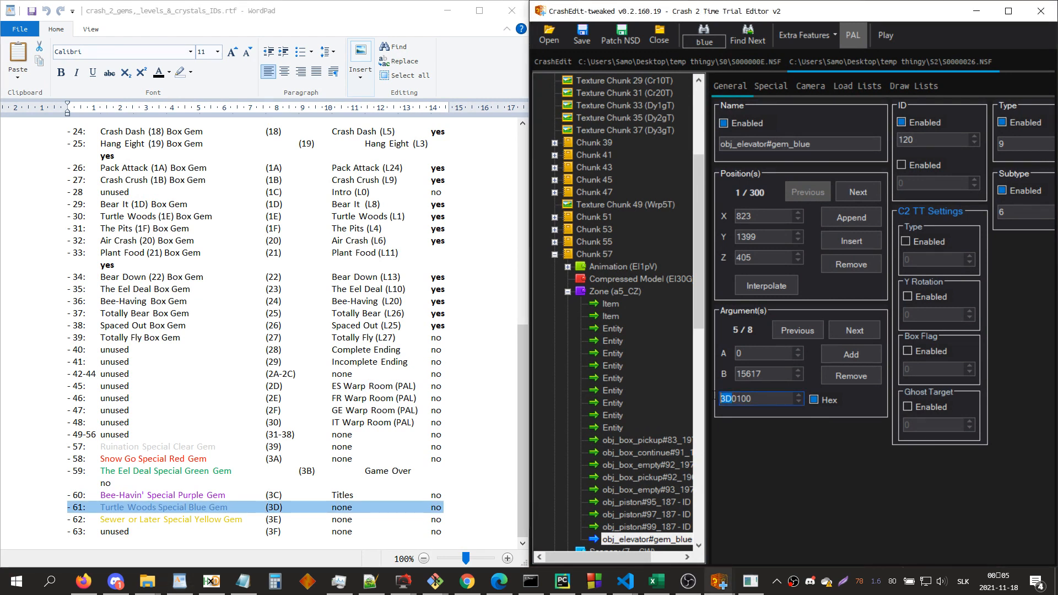
pyautogui.moveTo(742, 399); pyautogui.dragTo(730, 399)
# Step: Close S0000026.NSF and put the gem ID document away to return to S000000E.NSF
pyautogui.click(667, 36)
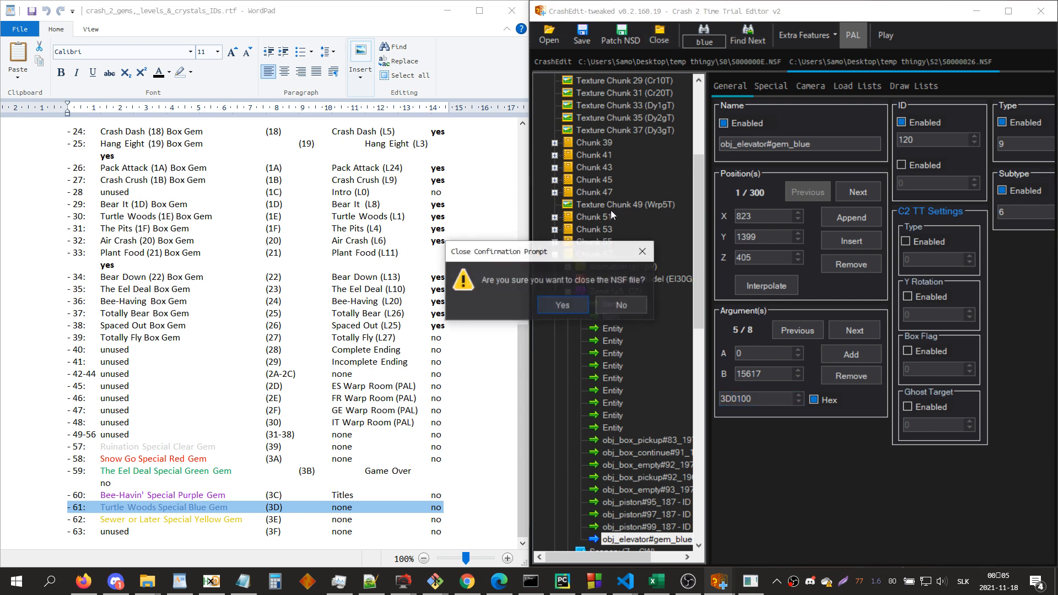
pyautogui.click(561, 305)
pyautogui.click(462, 10)
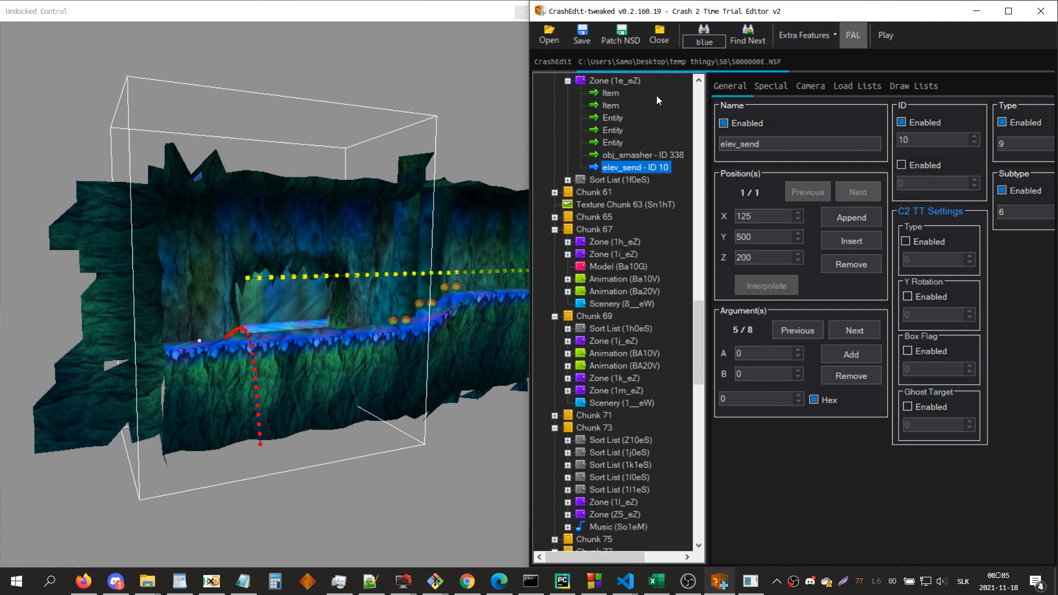
# Step: Examine the sixth to eighth arguments of the elev_send entity in zone 1e_eZ
pyautogui.click(835, 329)
pyautogui.click(835, 330)
pyautogui.click(835, 330)
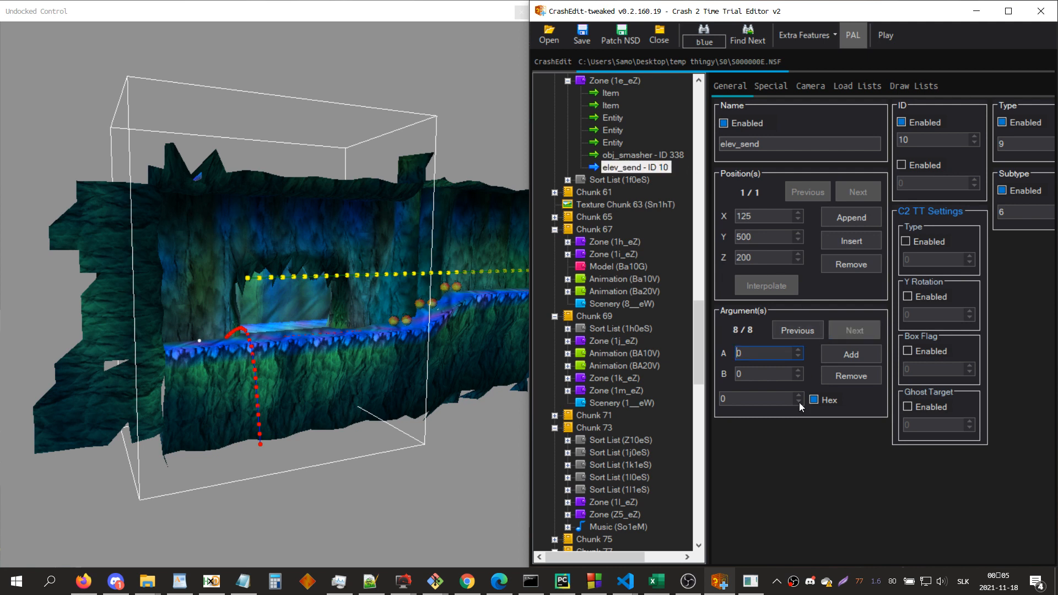
pyautogui.click(787, 338)
pyautogui.click(787, 337)
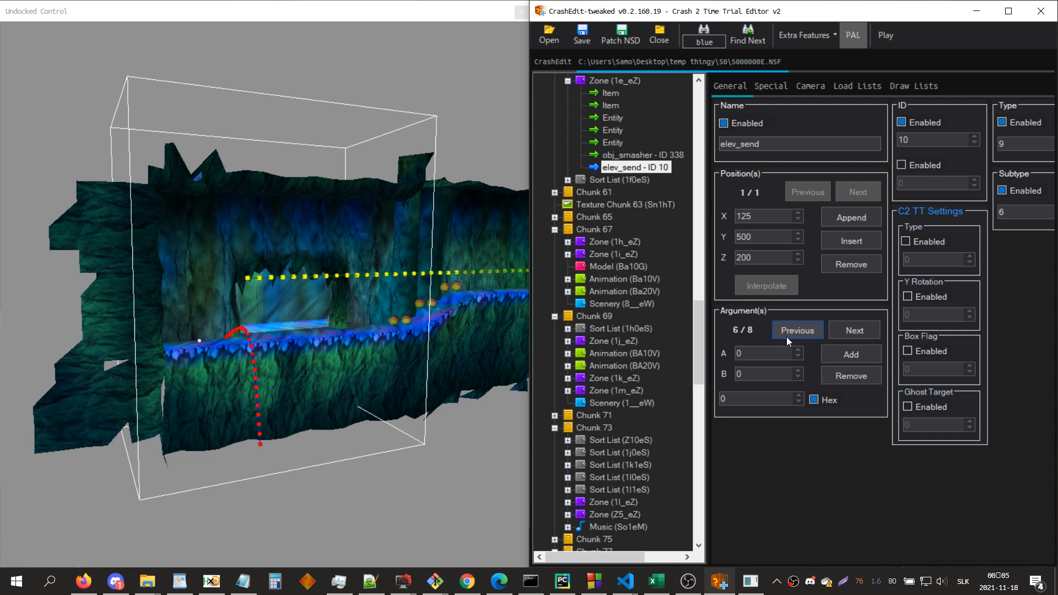
# Step: Append entity ID 10 to the first Draw List B entry of the first camera entity in zone 1e_eZ
pyautogui.click(613, 118)
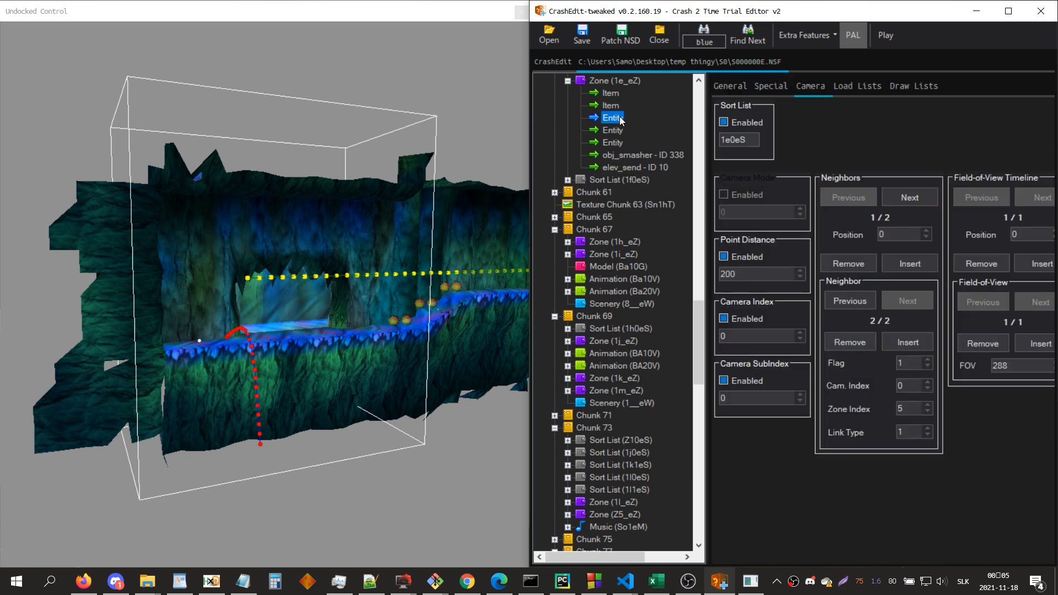
pyautogui.click(616, 85)
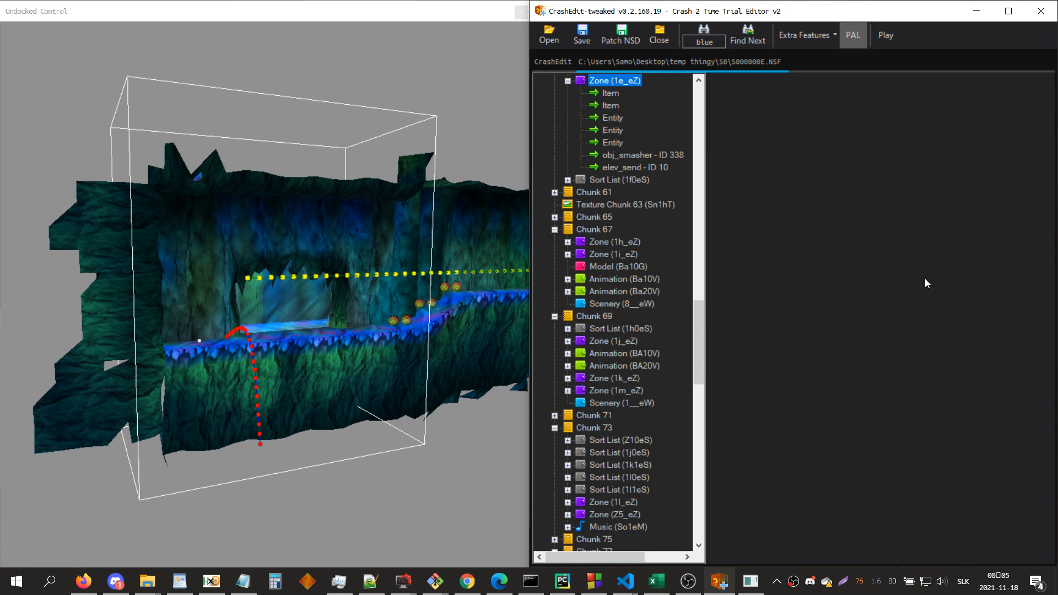
pyautogui.click(617, 118)
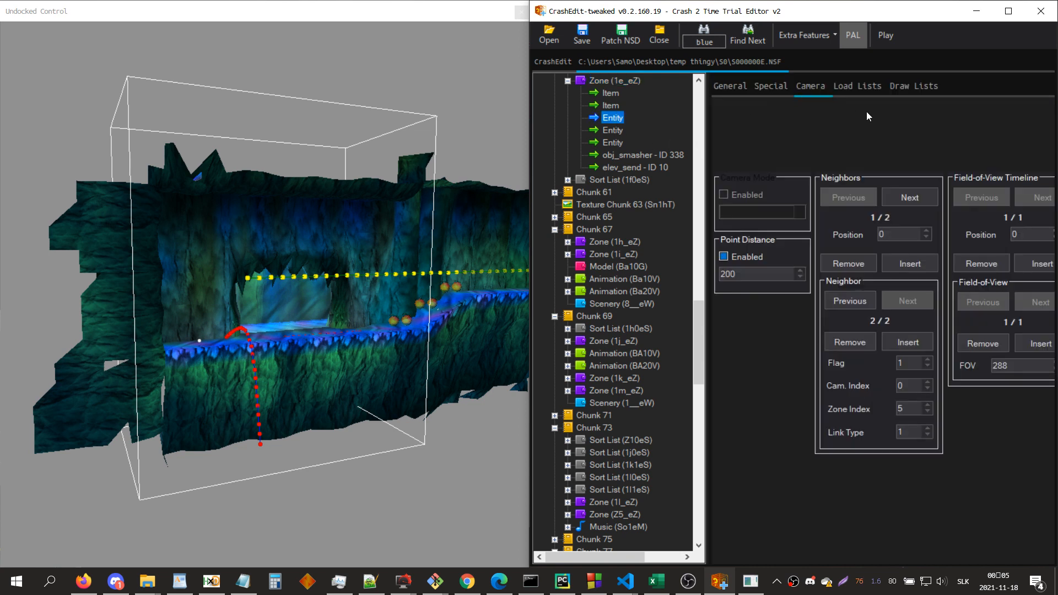
pyautogui.click(915, 87)
pyautogui.click(910, 320)
pyautogui.doubleClick(912, 267)
pyautogui.write('10')
# Step: Append entity ID 10 to the third Draw List A entry, at position 24, of the same camera entity
pyautogui.doubleClick(803, 130)
pyautogui.click(791, 321)
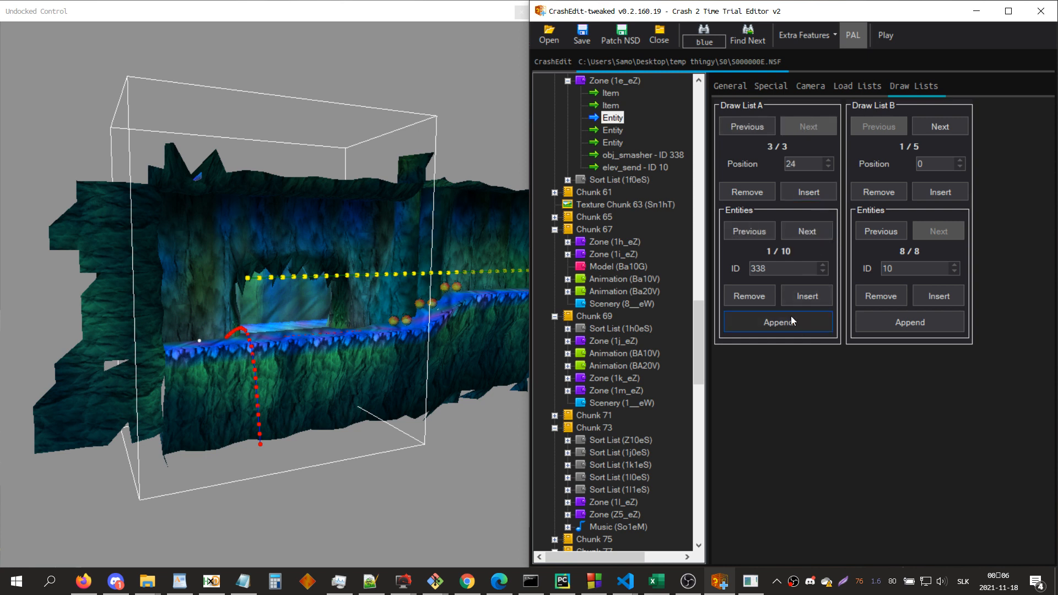
pyautogui.doubleClick(783, 268)
pyautogui.write('10')
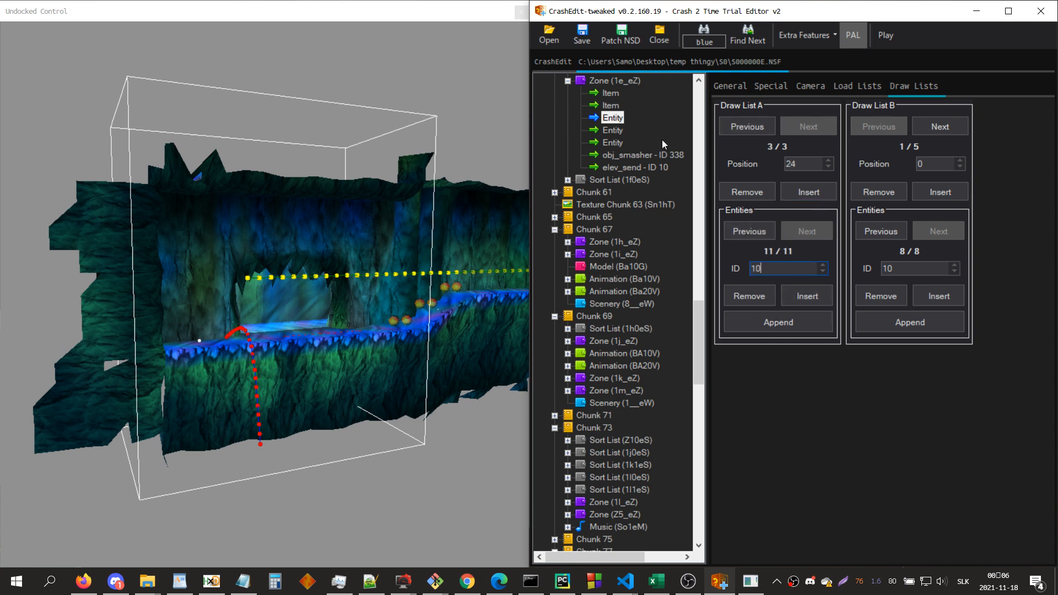
# Step: Save S000000E.NSF over the existing file and launch the modified level in the emulator
pyautogui.click(623, 81)
pyautogui.click(582, 38)
pyautogui.press('Return')
pyautogui.click(885, 37)
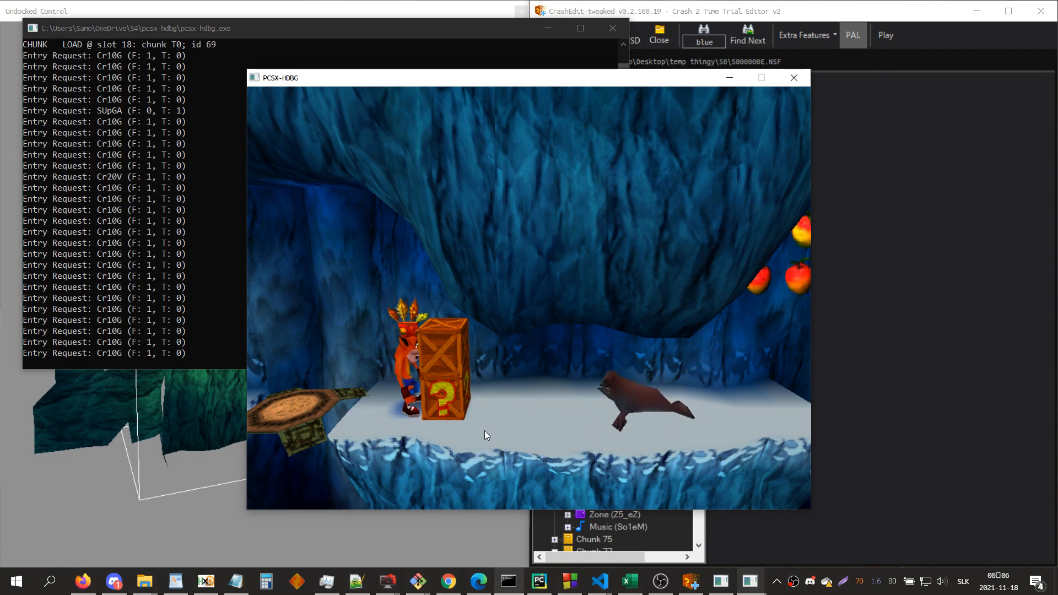
# Step: Test the elevator from zone 1e_eZ to the Ta_eZ area in game, pause and resume, and close the emulator
pyautogui.press('s')
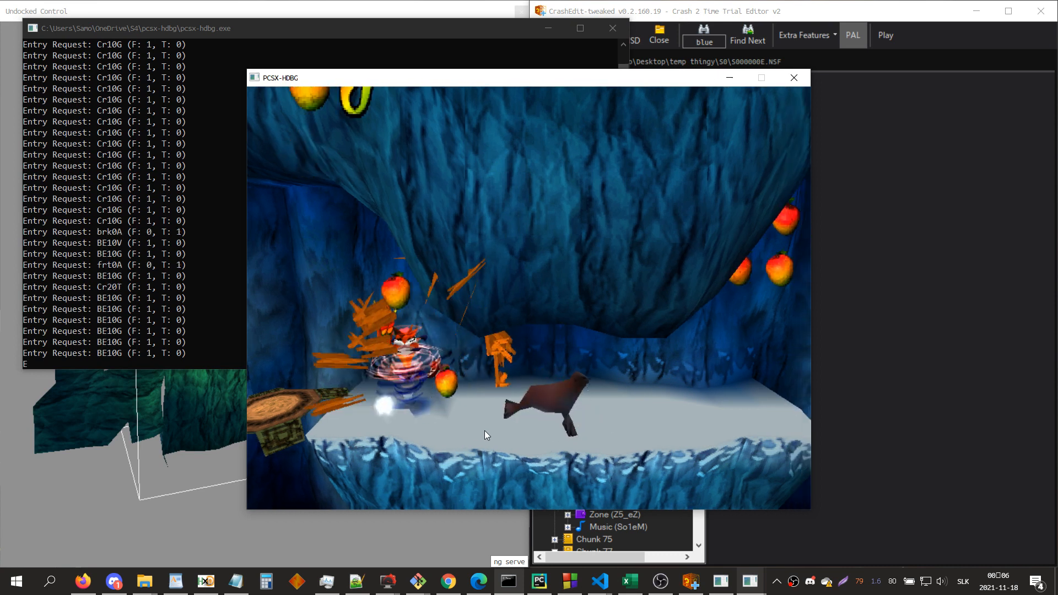
pyautogui.press('Left')
pyautogui.press('z')
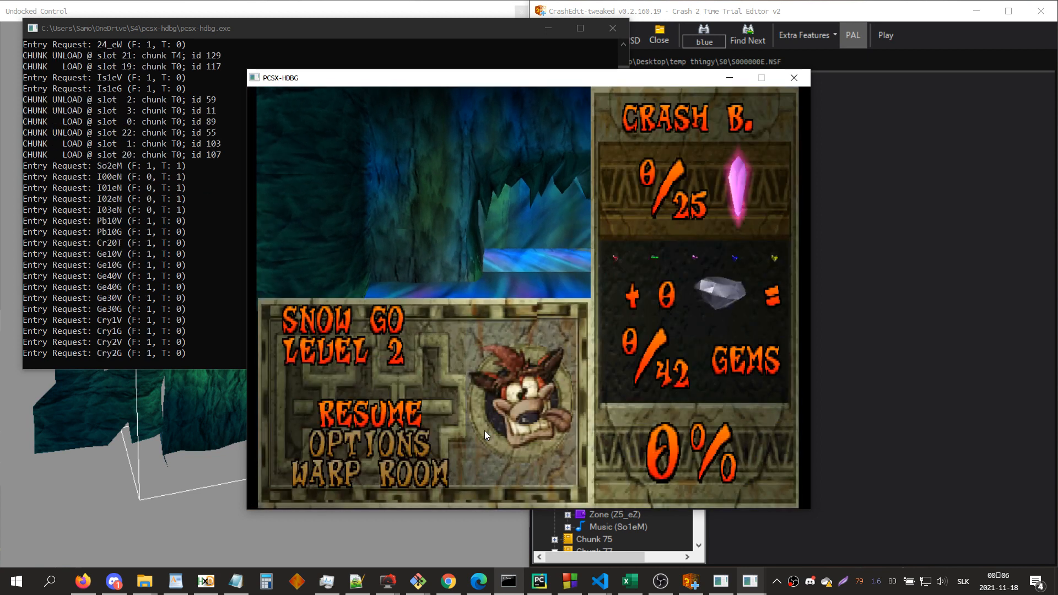
pyautogui.press('Return')
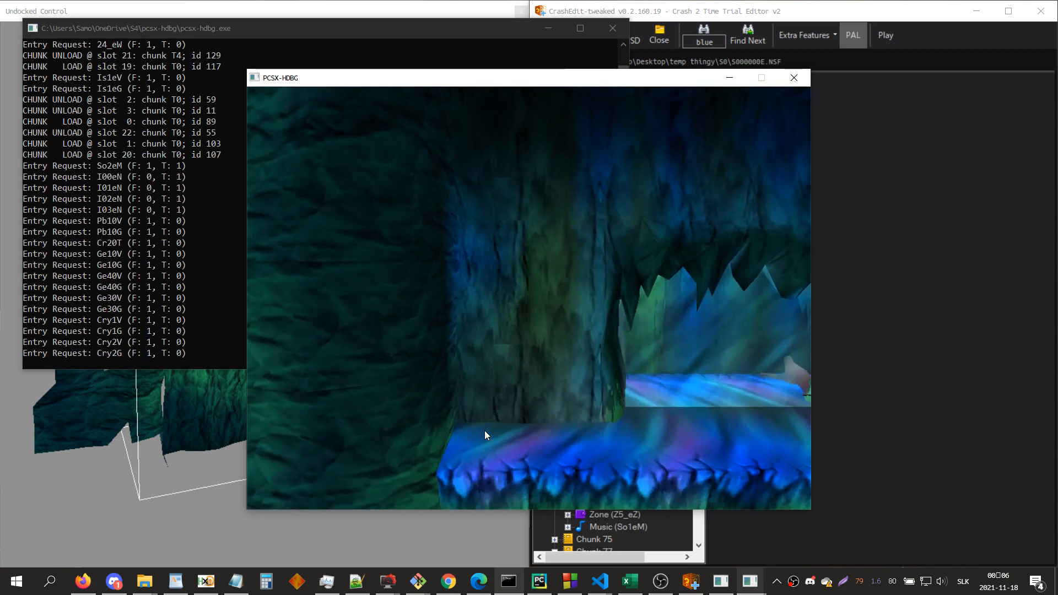
pyautogui.click(806, 78)
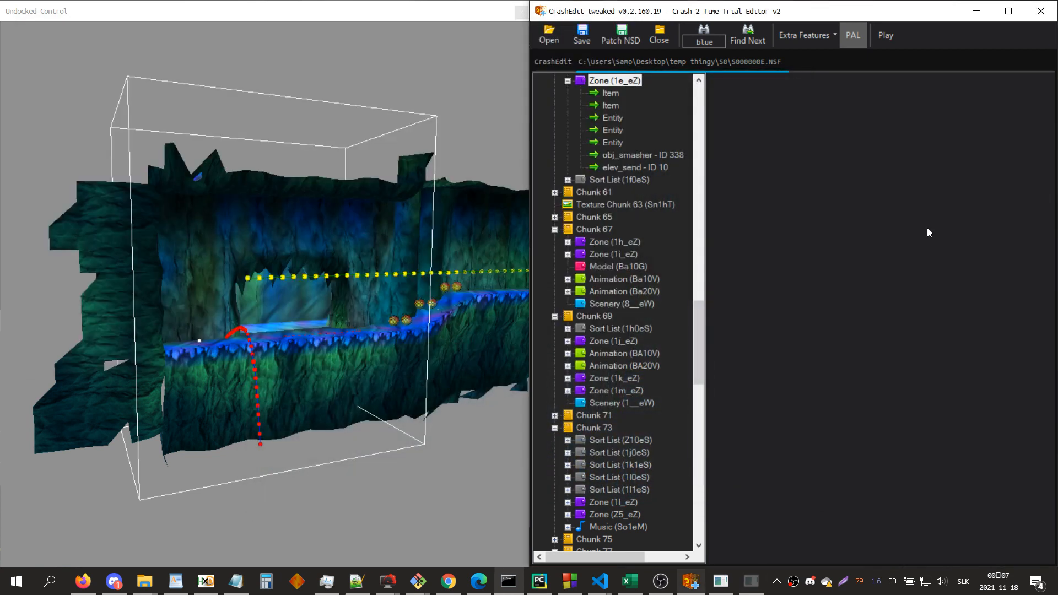
# Step: Find zone Ta_eZ and append entity ID 413 to the first Draw List B entry of its first camera entity
pyautogui.write('ta')
pyautogui.press('Return')
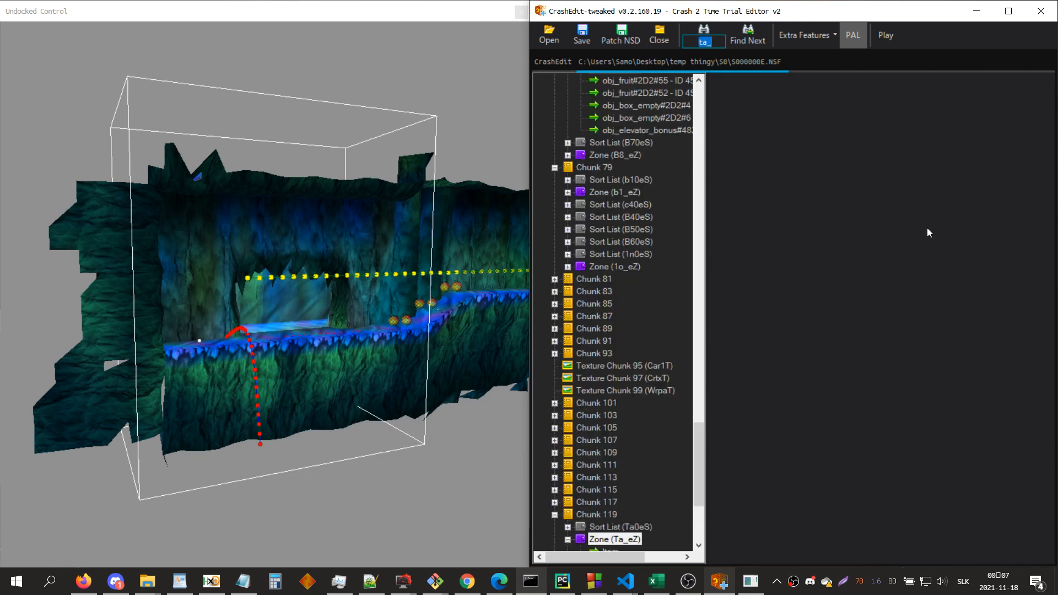
pyautogui.scroll(-5, 681, 386)
pyautogui.click(614, 391)
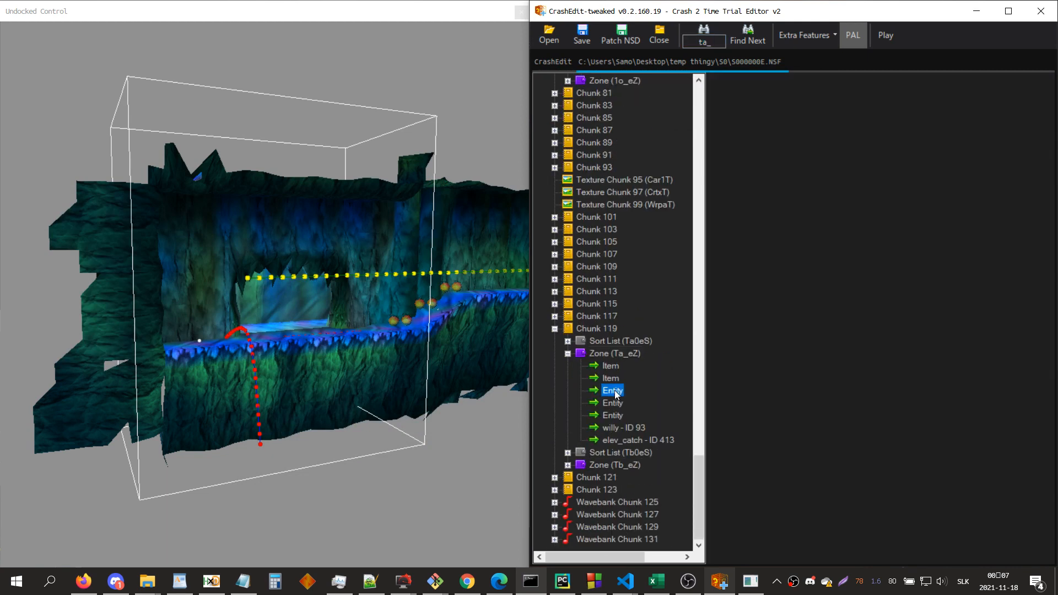
pyautogui.click(910, 87)
pyautogui.click(932, 320)
pyautogui.click(917, 273)
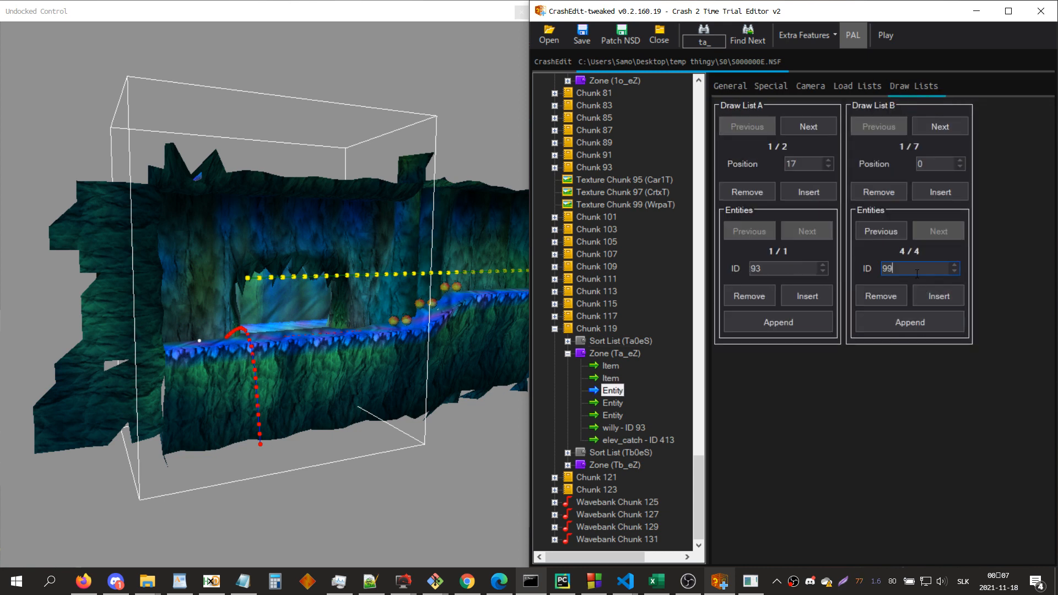
pyautogui.write('413')
# Step: Append entity ID 413 to the second Draw List A entry, at position 21, of the Ta_eZ camera entity
pyautogui.click(808, 127)
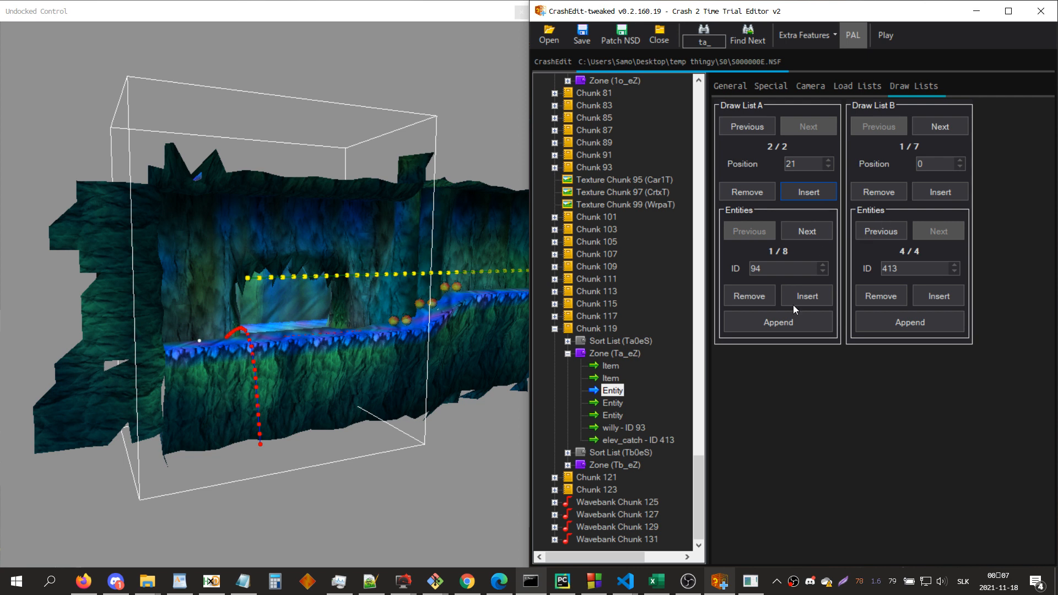
pyautogui.click(776, 328)
pyautogui.doubleClick(781, 269)
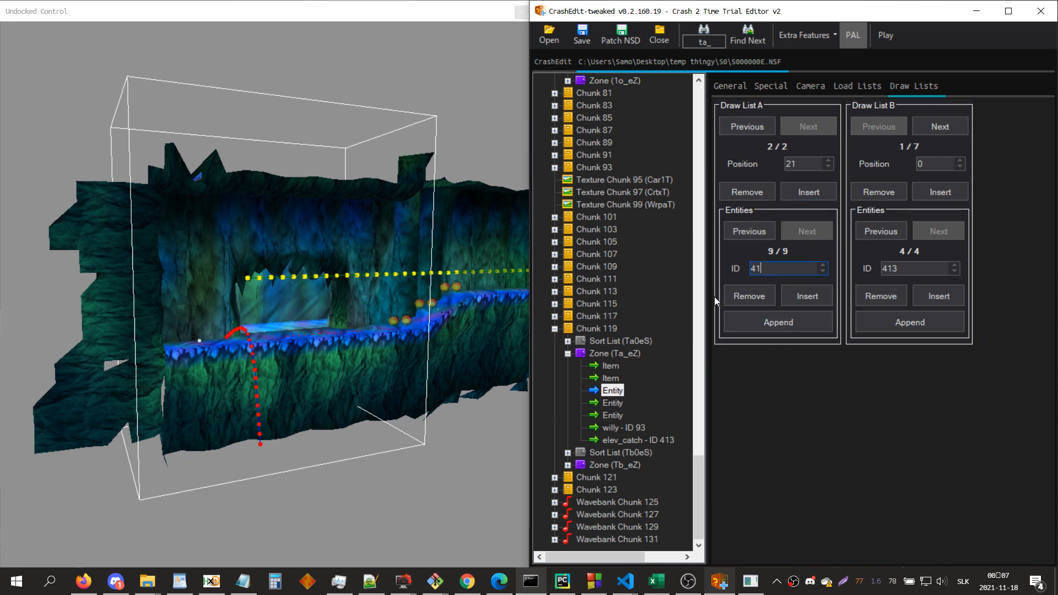
# Step: Save S000000E.NSF over the existing file, rebuild the BIN and bring up the game for another test
pyautogui.click(620, 357)
pyautogui.click(582, 36)
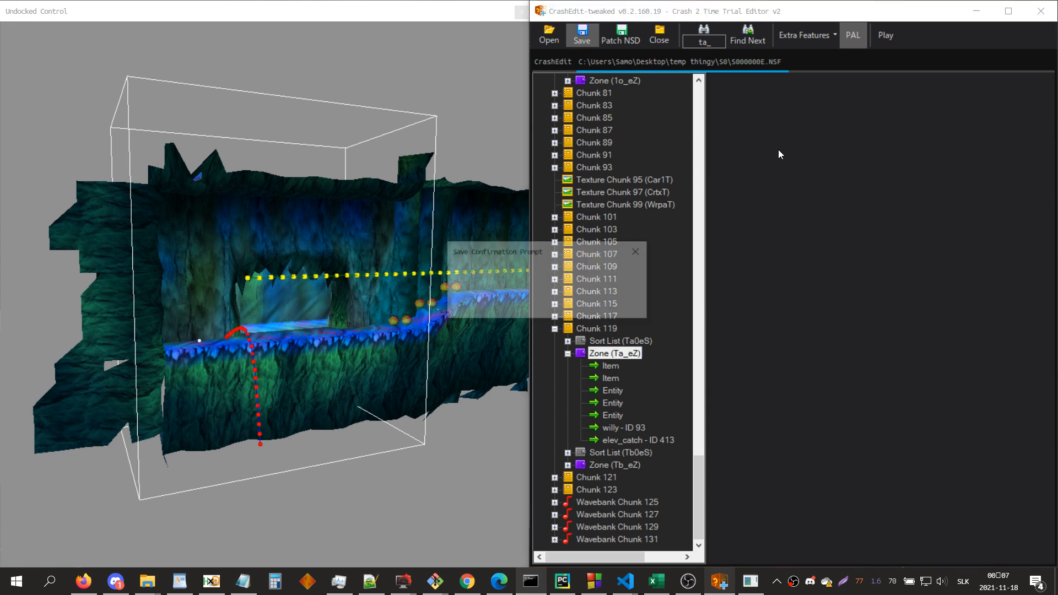
pyautogui.press('Return')
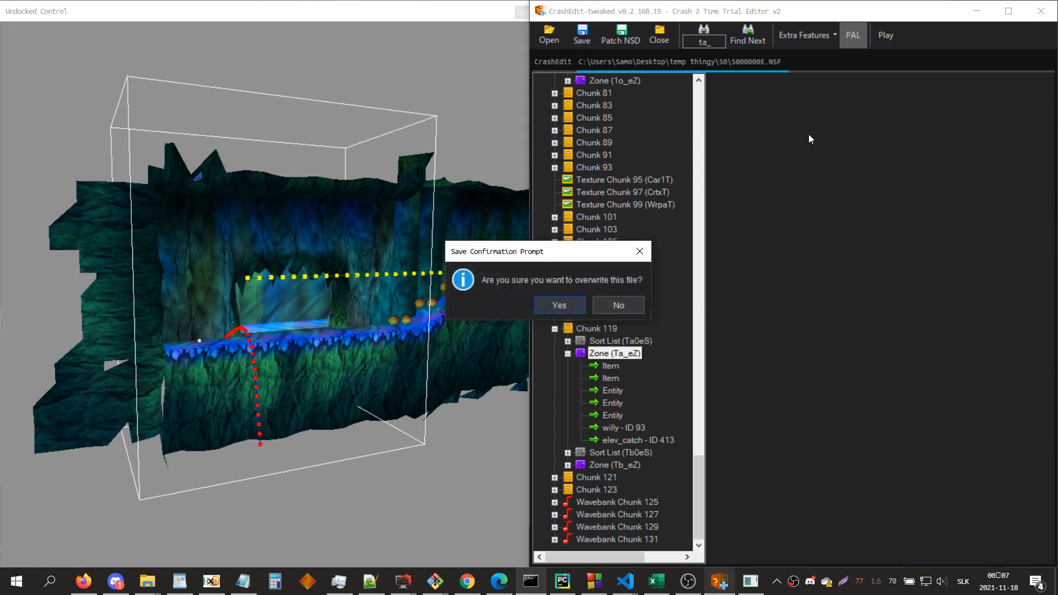
pyautogui.press('Return')
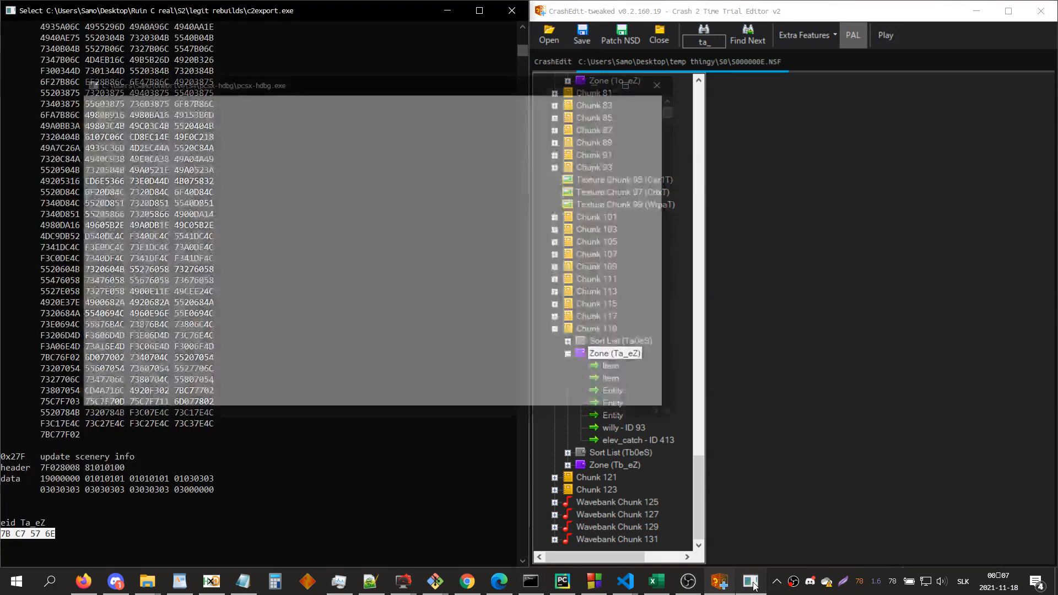
pyautogui.click(751, 583)
pyautogui.click(722, 583)
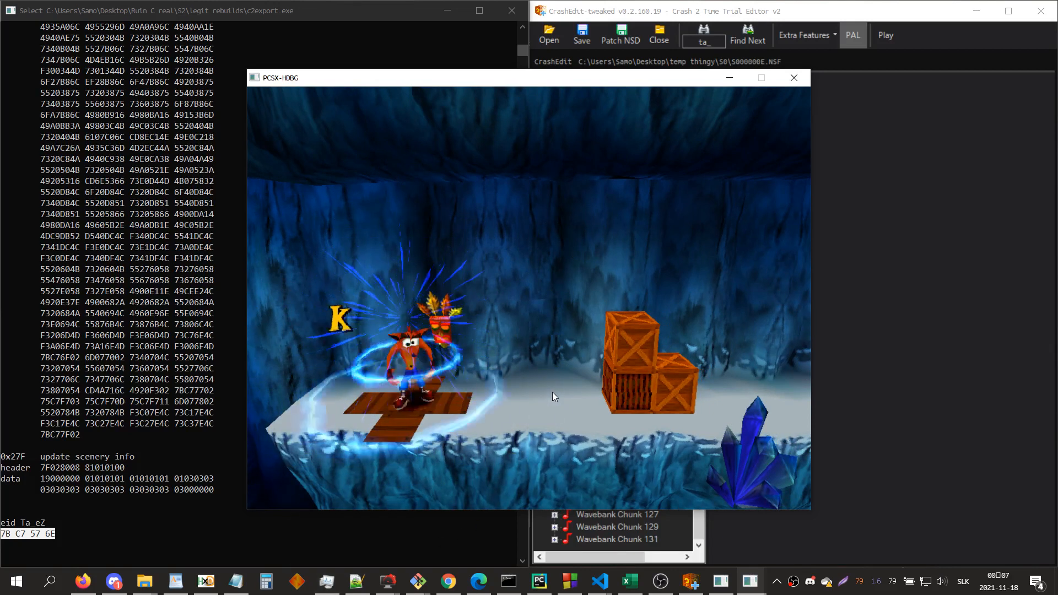
# Step: Play the level from the start to the stacked crates beyond the round platform
pyautogui.press('Right')
pyautogui.press('x')
pyautogui.press('z')
pyautogui.press('z')
pyautogui.press('x')
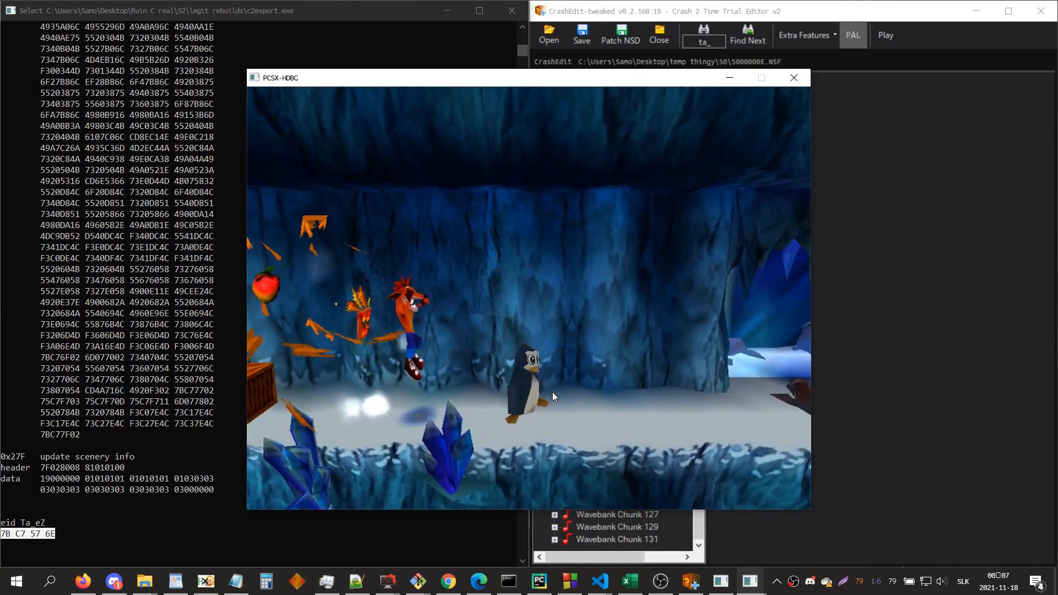
pyautogui.press('z')
pyautogui.press('c')
pyautogui.press('z')
pyautogui.press('c')
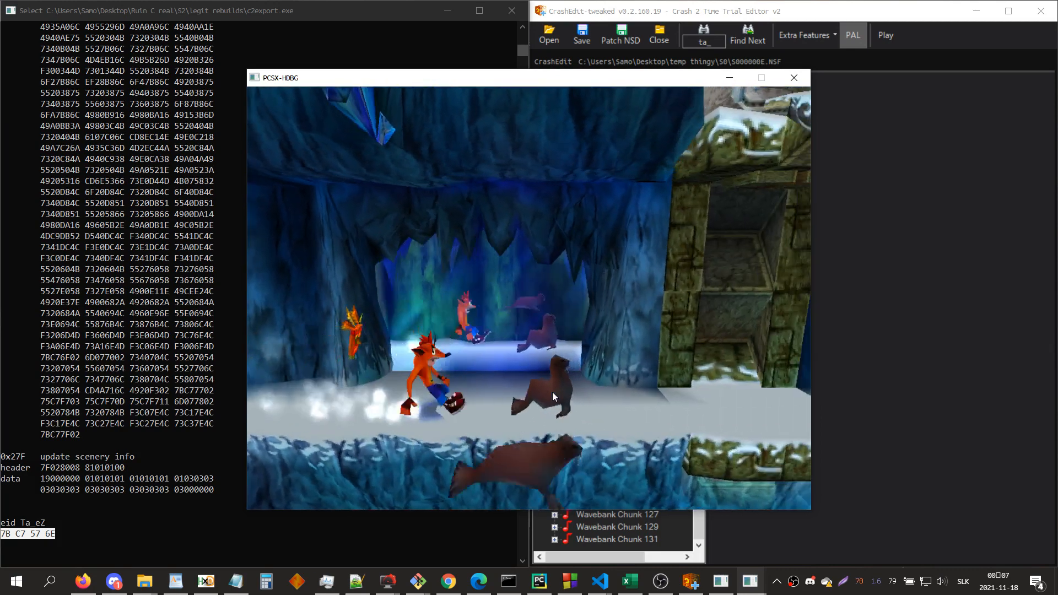
pyautogui.press('z')
pyautogui.press('c')
pyautogui.press('z')
pyautogui.press('x')
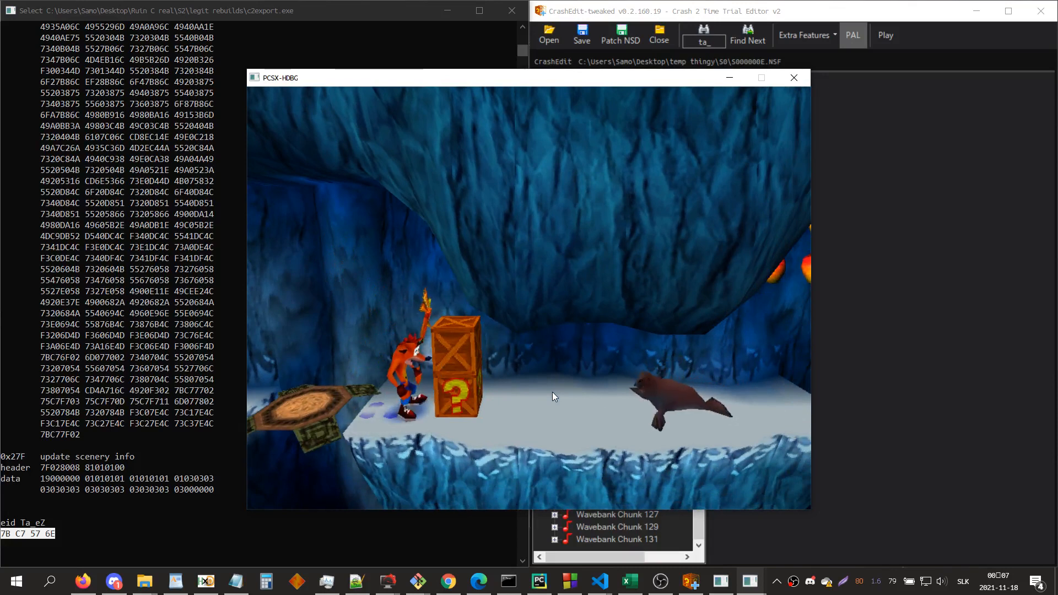
# Step: Break the stacked crates and cross the round platform back and forth to test the elevator area
pyautogui.press('Up')
pyautogui.press('z')
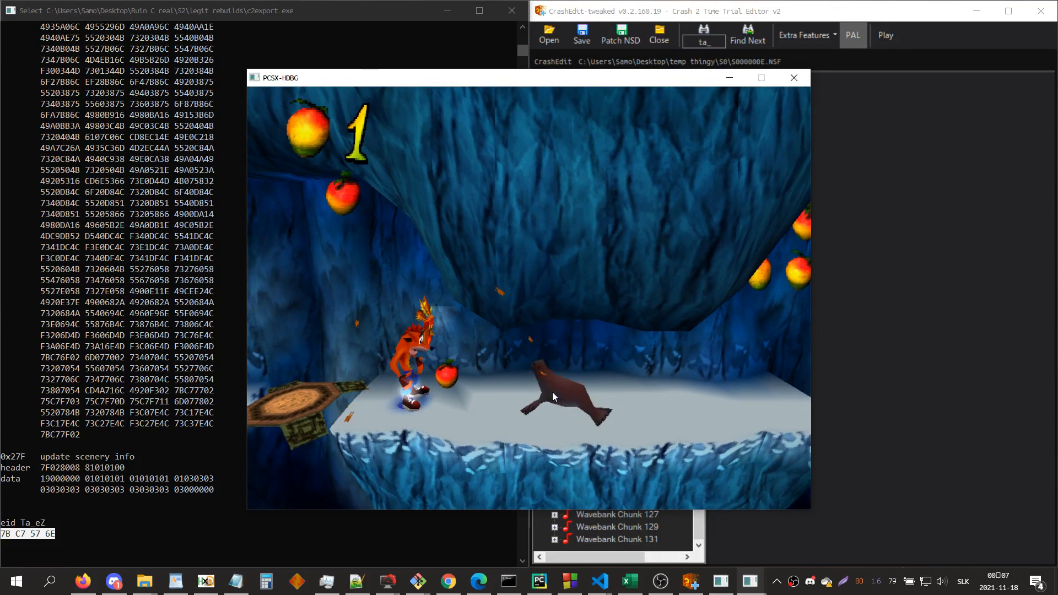
pyautogui.press('Left')
pyautogui.press('x')
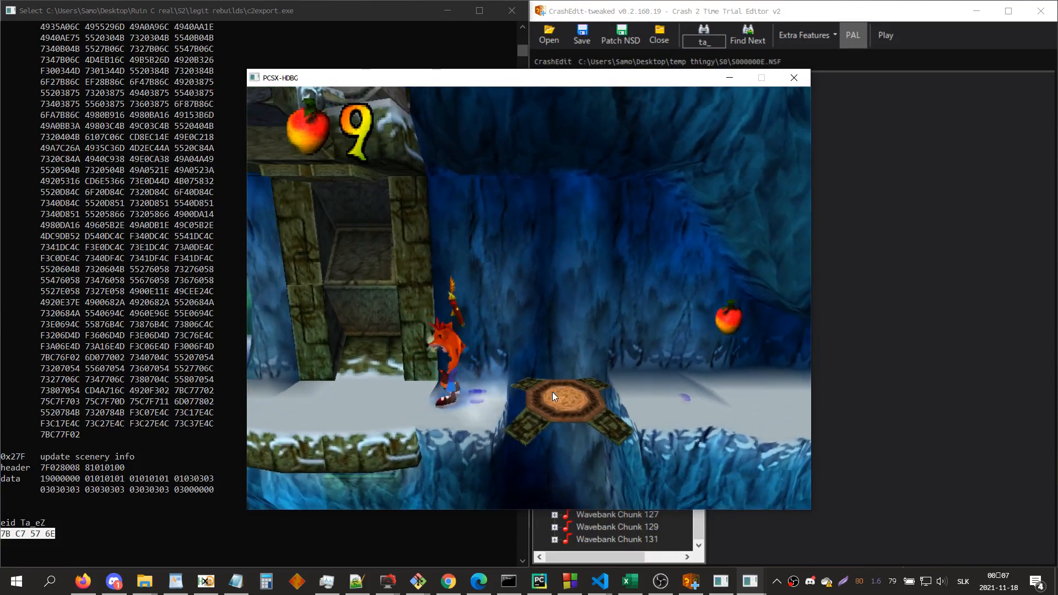
pyautogui.press('Right')
pyautogui.press('x')
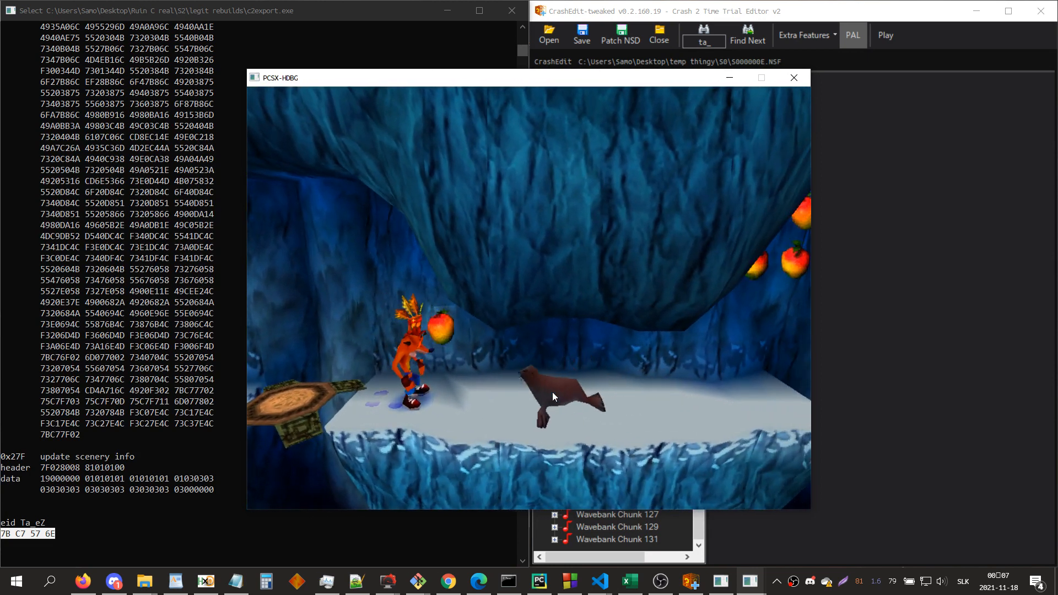
# Step: Return to CrashEdit, dock the zone view back into the editor and search for zone 1e_eZ
pyautogui.click(941, 342)
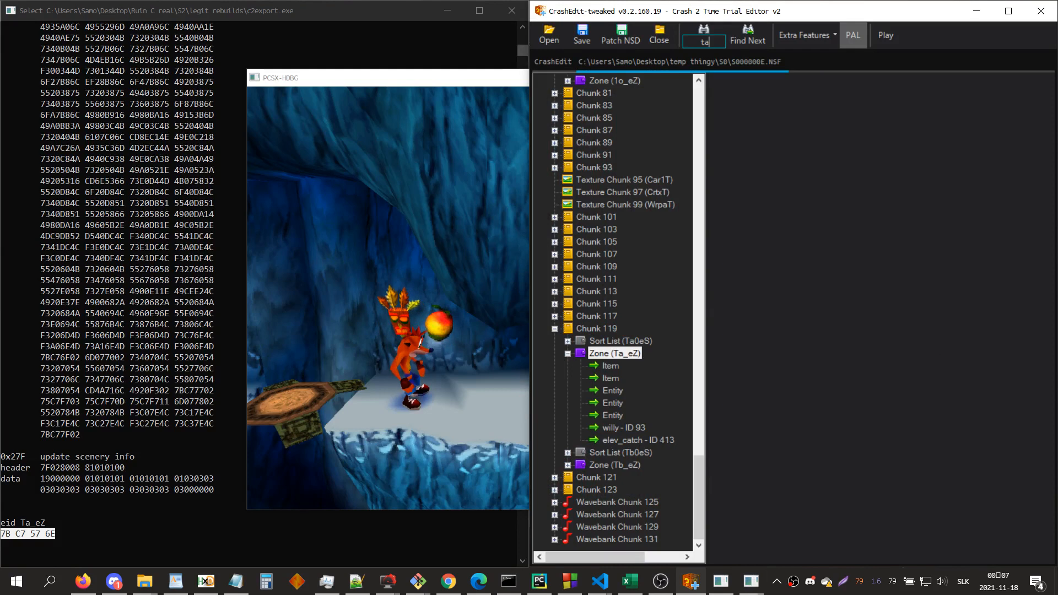
pyautogui.click(956, 317)
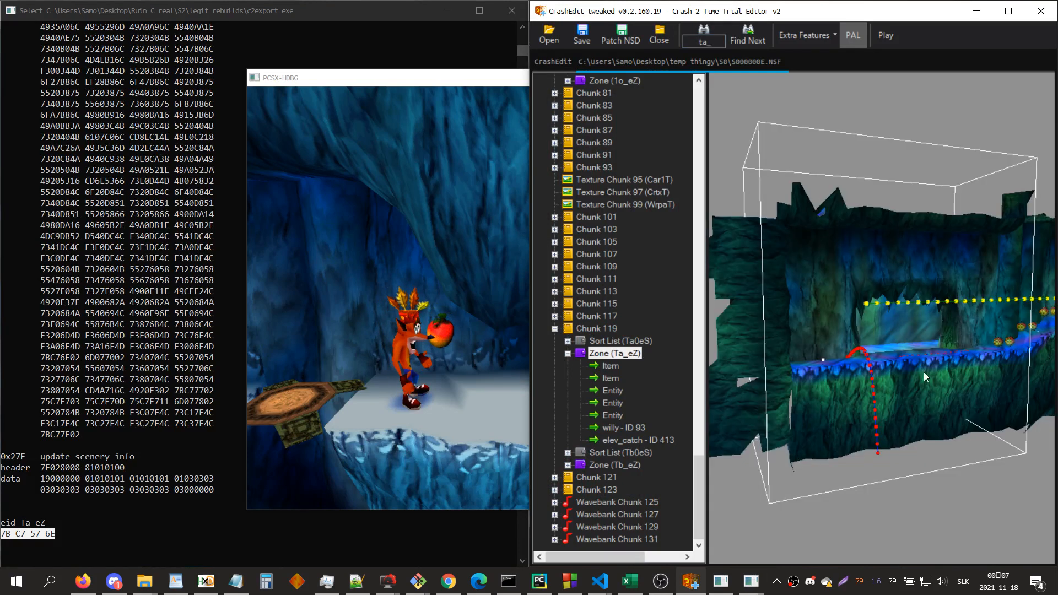
pyautogui.hotkey('ctrl', 'f')
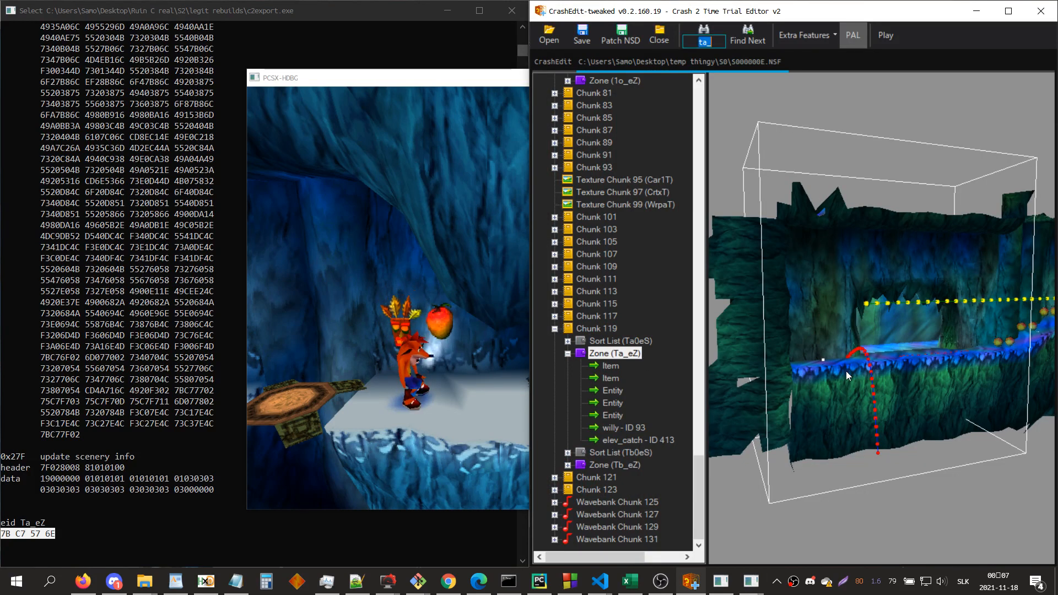
pyautogui.write('1e_')
pyautogui.press('Return')
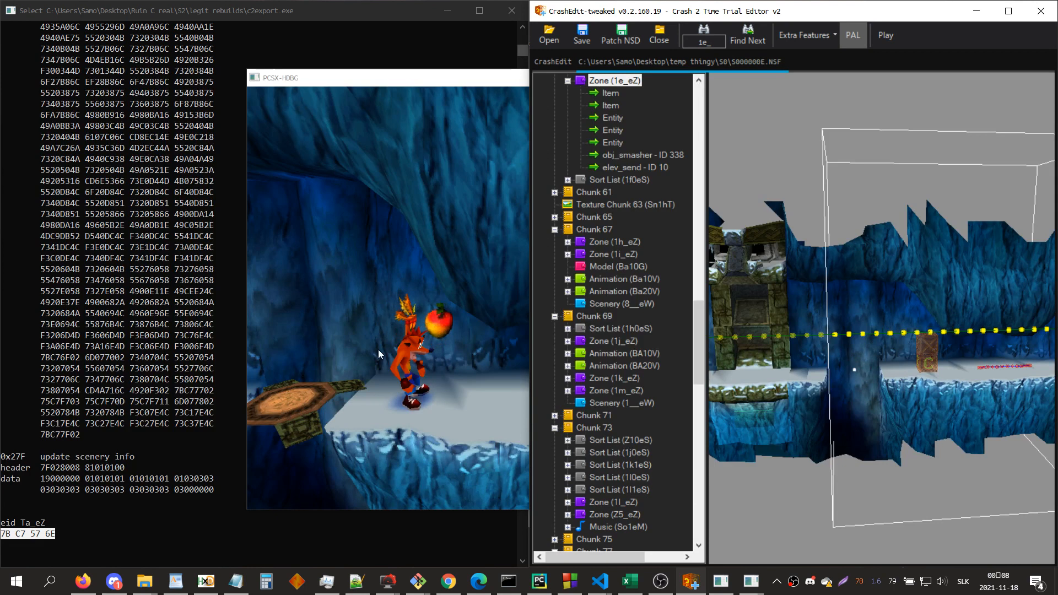
# Step: Test the elevator arrival area in the game by moving and jumping around the round platform, and close the emulator
pyautogui.click(414, 338)
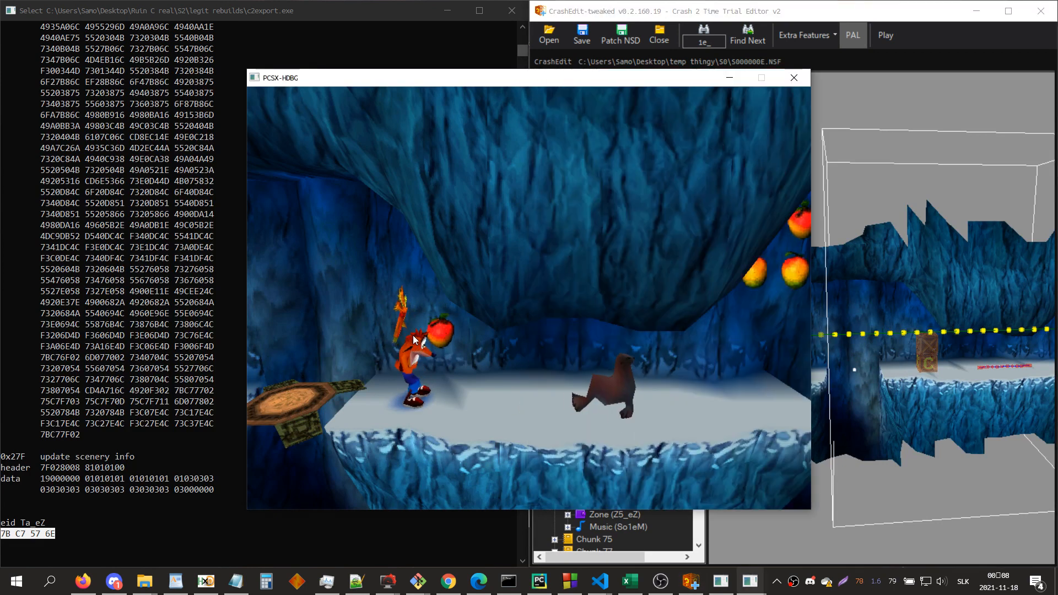
pyautogui.press('Left')
pyautogui.press('x')
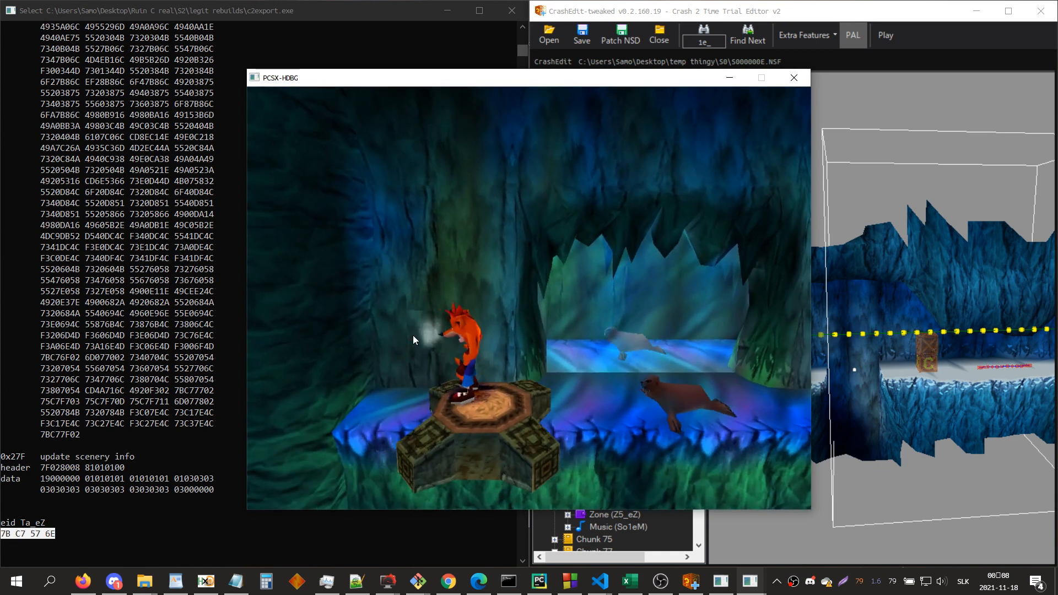
pyautogui.press('Left')
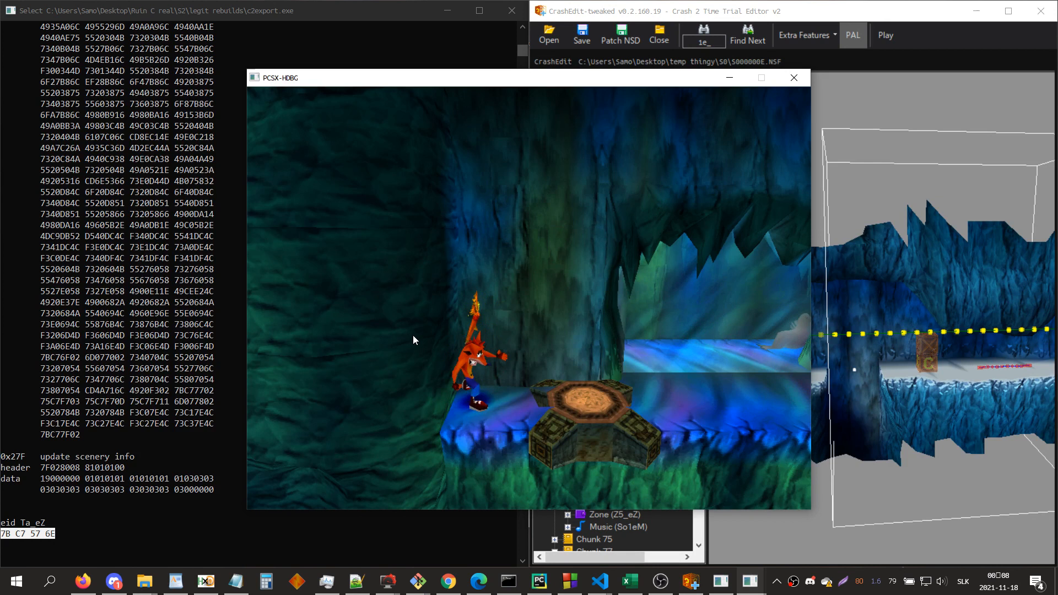
pyautogui.press('x')
pyautogui.press('Right')
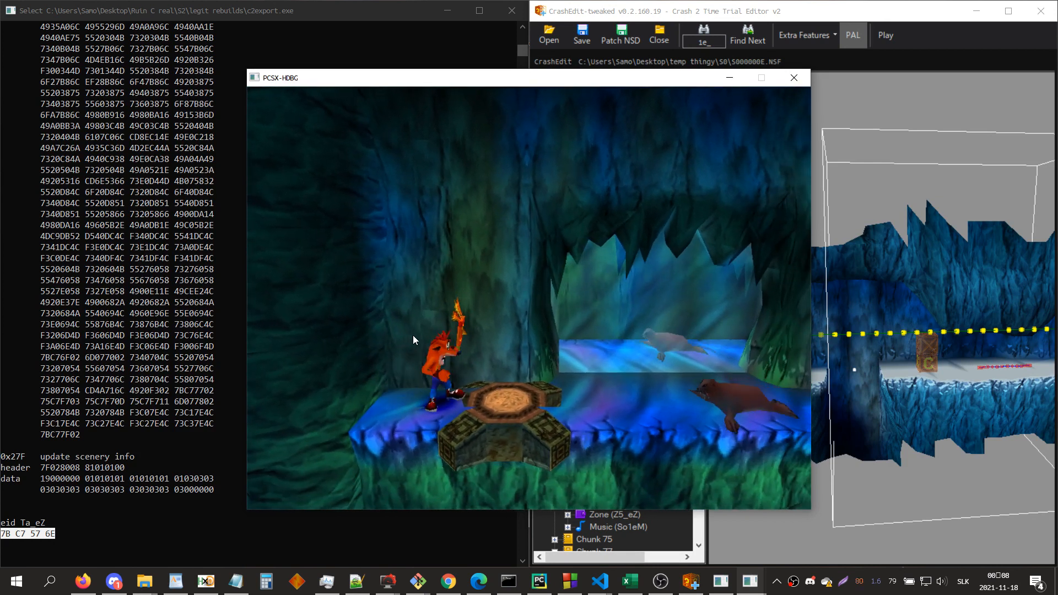
pyautogui.press('x')
pyautogui.press('Right')
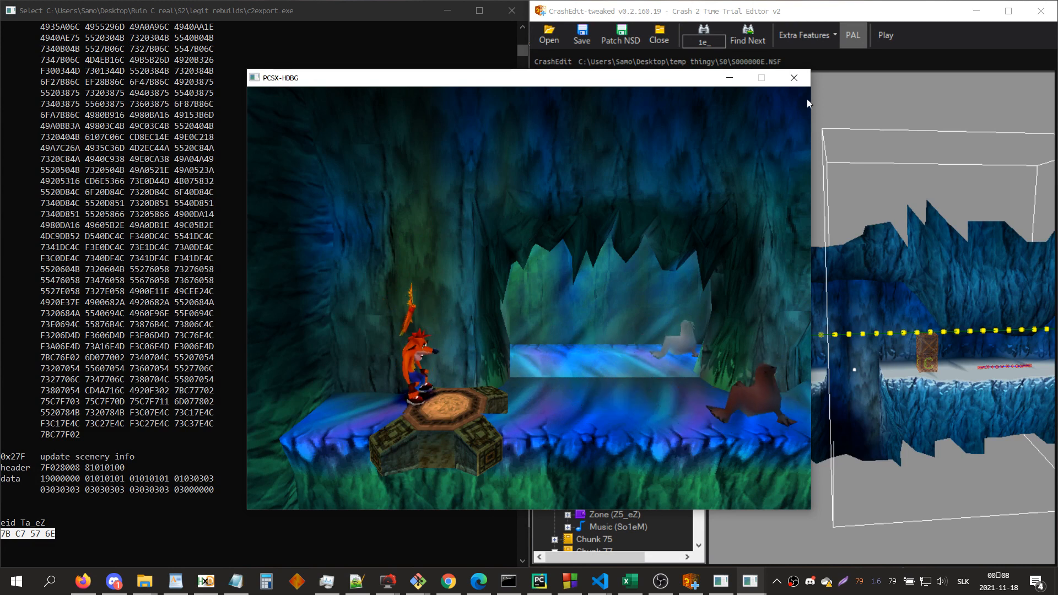
pyautogui.click(793, 79)
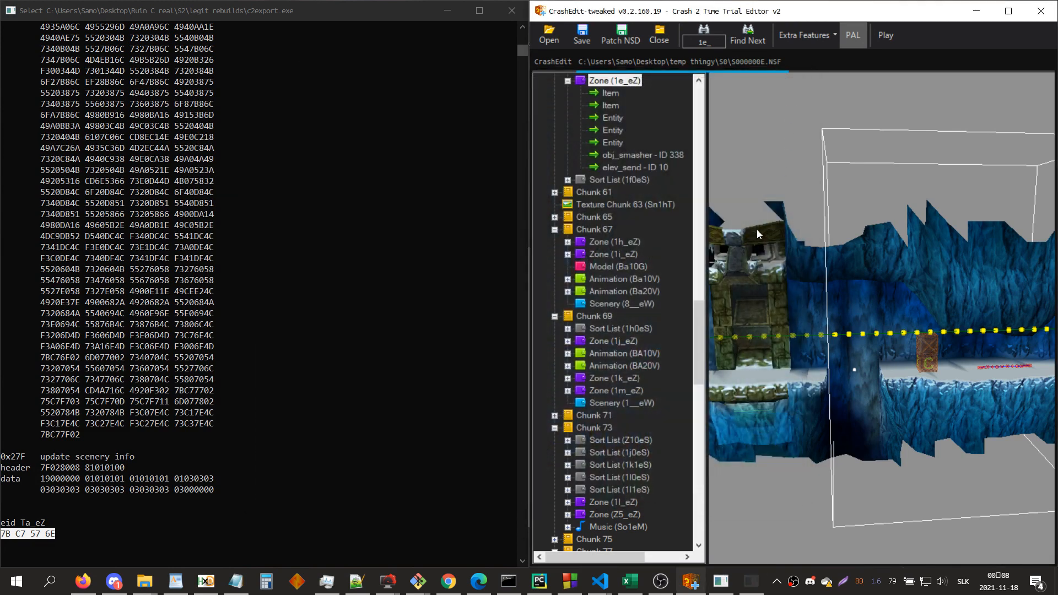
# Step: Review the final arguments of elev_send in zone 1e_eZ and search for zone a6_eZ
pyautogui.click(652, 163)
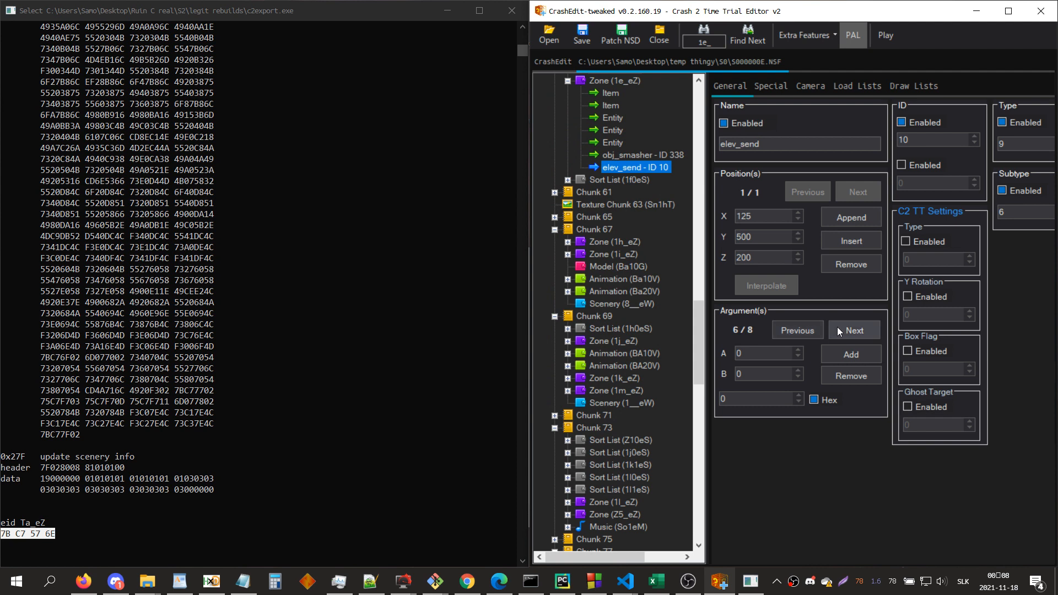
pyautogui.doubleClick(837, 326)
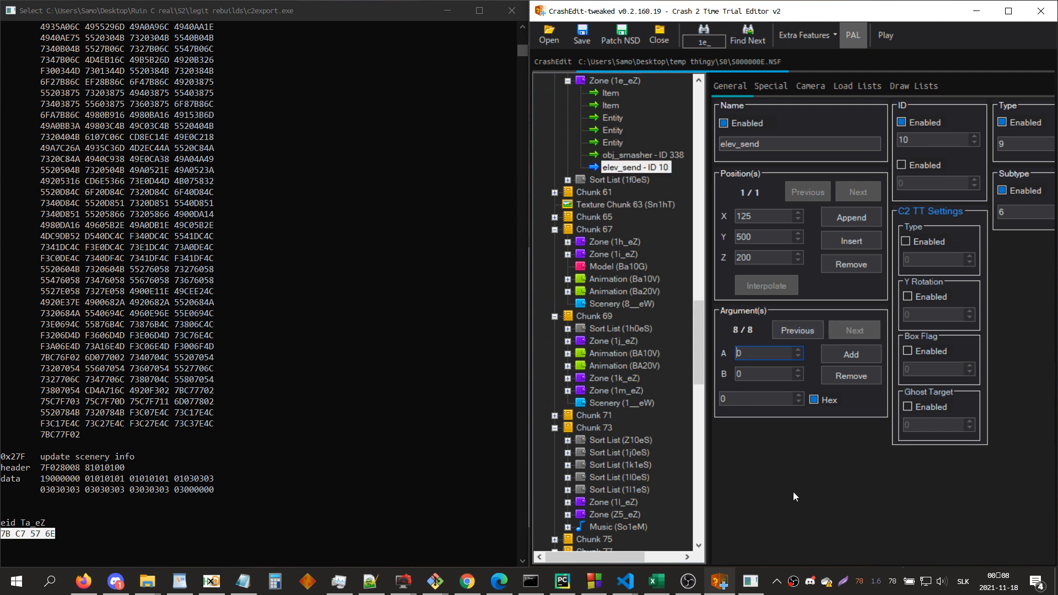
pyautogui.hotkey('ctrl', 'f')
pyautogui.write('a6_')
pyautogui.press('Return')
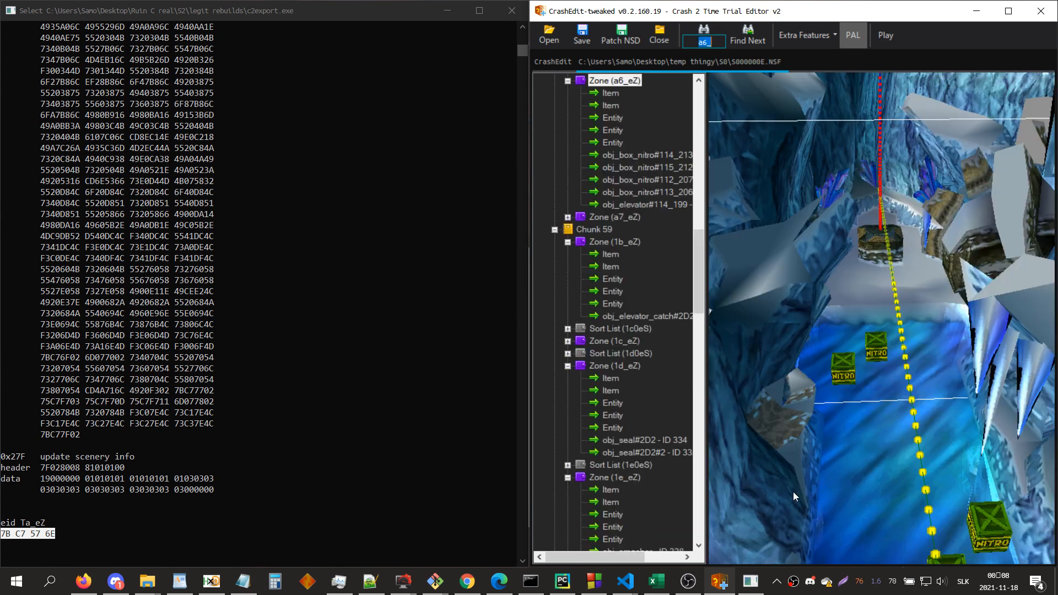
# Step: Examine the sixth to eighth arguments of obj_elevator#114_199 in zone a6_eZ, comparing hexadecimal and decimal display
pyautogui.click(647, 206)
pyautogui.click(854, 330)
pyautogui.click(854, 330)
pyautogui.click(855, 330)
pyautogui.click(855, 331)
pyautogui.click(856, 331)
pyautogui.click(858, 333)
pyautogui.click(858, 333)
pyautogui.click(786, 331)
pyautogui.click(785, 331)
pyautogui.click(824, 402)
pyautogui.click(824, 401)
pyautogui.doubleClick(772, 373)
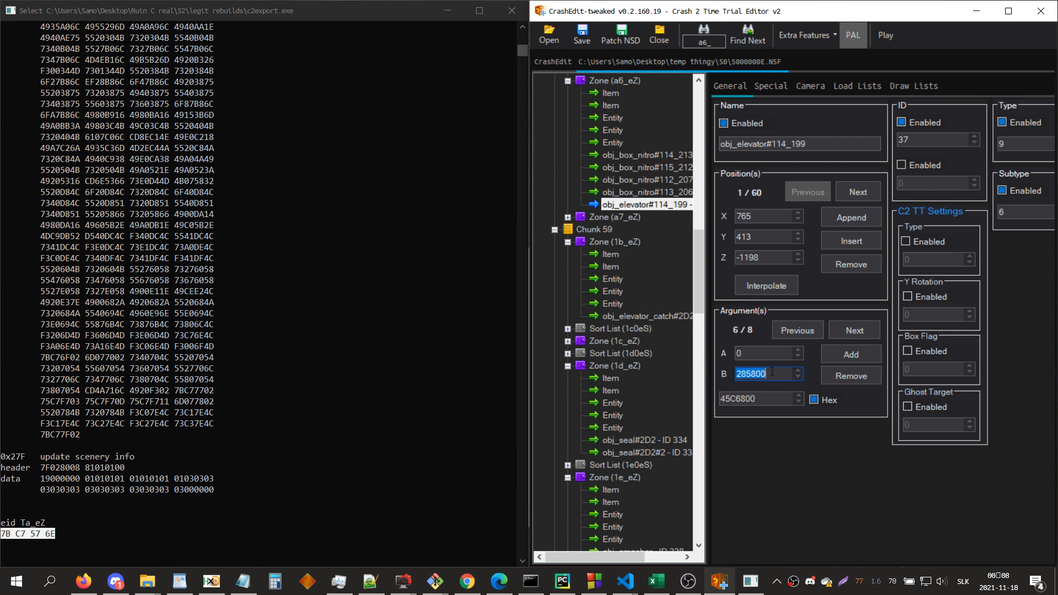
pyautogui.click(840, 329)
pyautogui.click(840, 329)
pyautogui.click(800, 332)
pyautogui.click(793, 333)
pyautogui.click(839, 332)
pyautogui.click(812, 332)
# Step: Search for zone Ta_eZ and bring its items and entities into view in the tree
pyautogui.hotkey('ctrl', 'f')
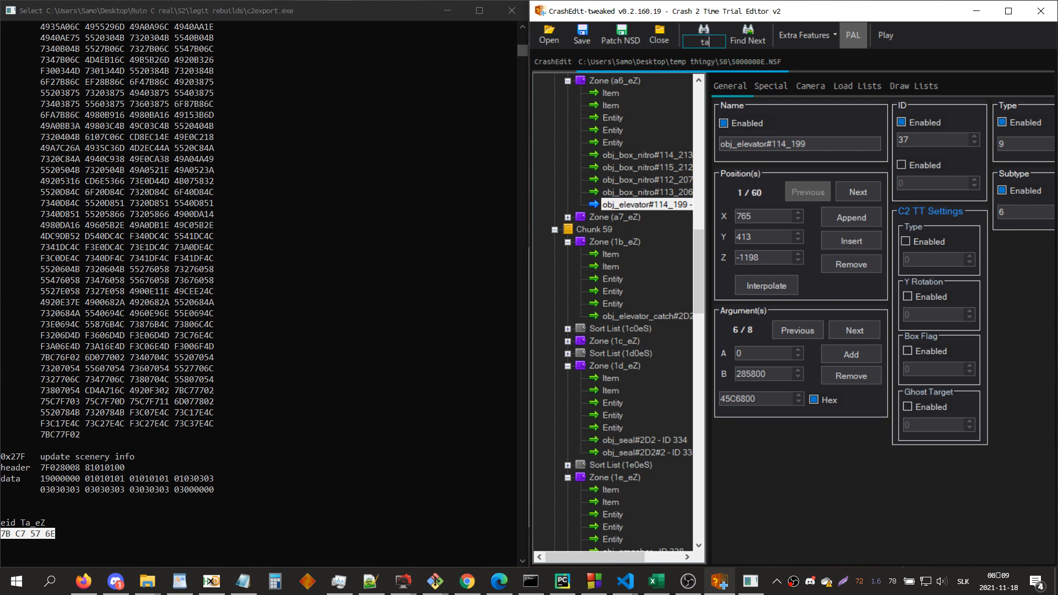
pyautogui.press('Return')
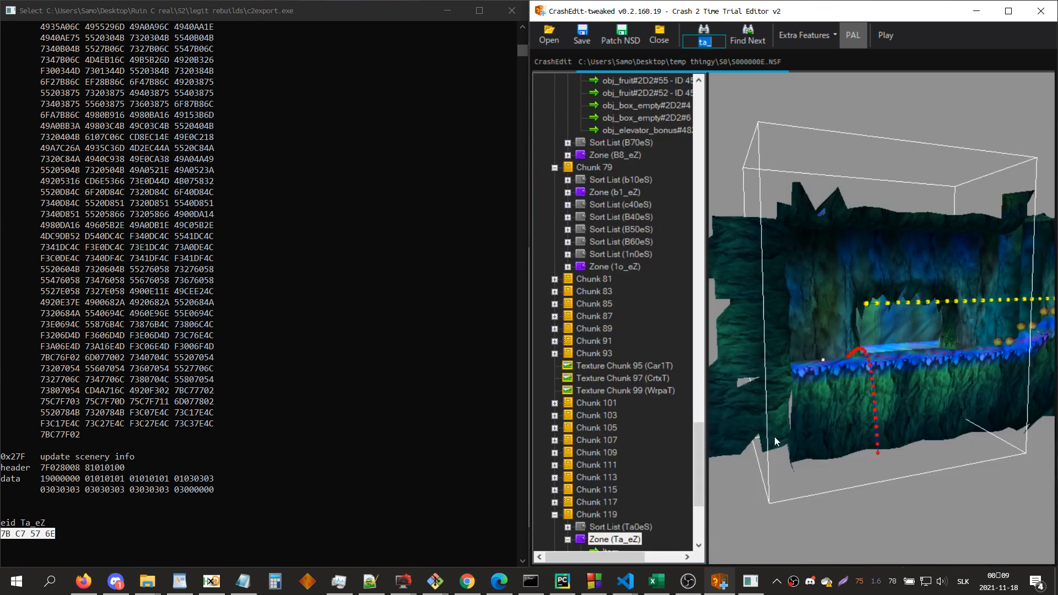
pyautogui.scroll(-1, 682, 431)
pyautogui.scroll(-3, 683, 431)
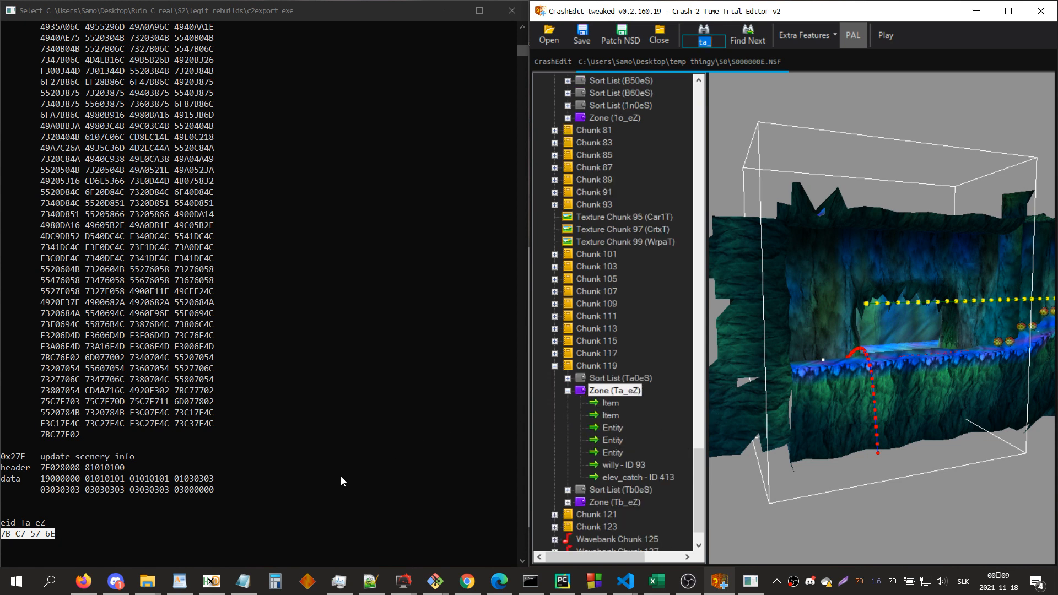
# Step: Place the untitled Notepad note beside the editor and open the second item of zone Ta_eZ as hex data
pyautogui.moveTo(243, 581)
pyautogui.click(254, 545)
pyautogui.moveTo(432, 258); pyautogui.dragTo(225, 252)
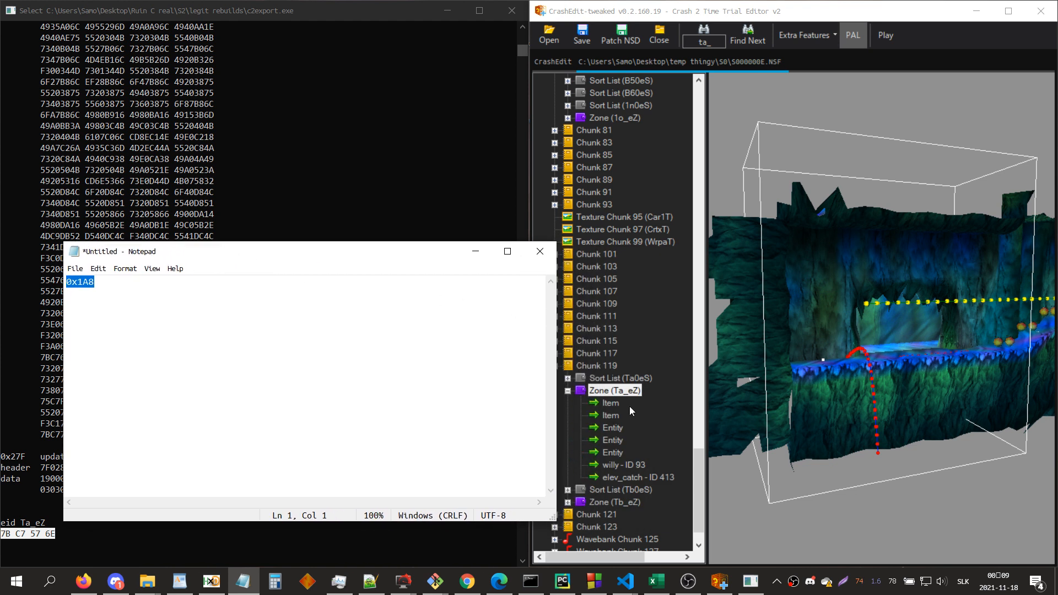
pyautogui.click(860, 333)
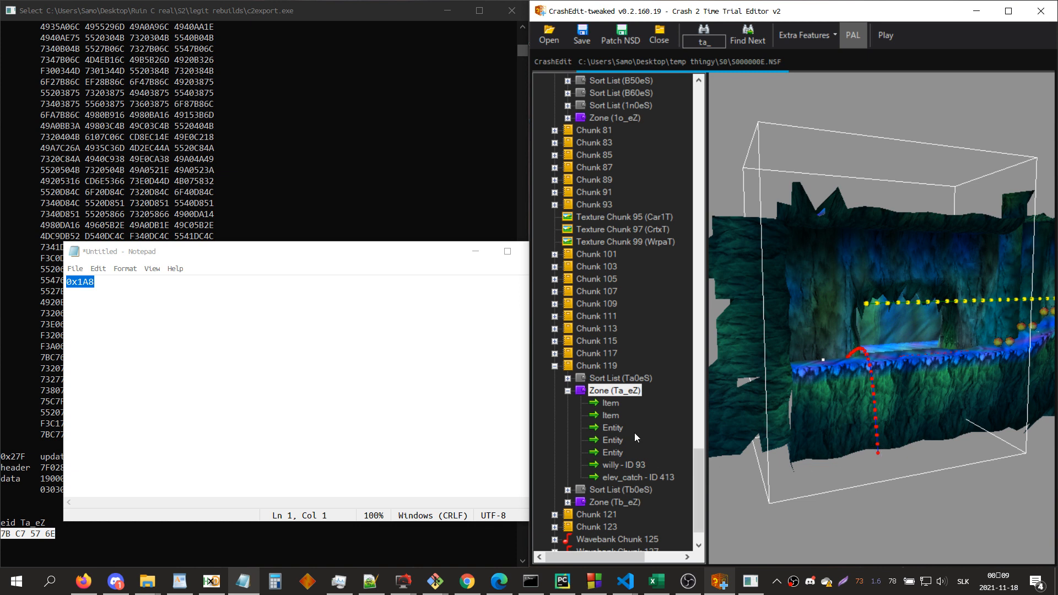
pyautogui.click(610, 416)
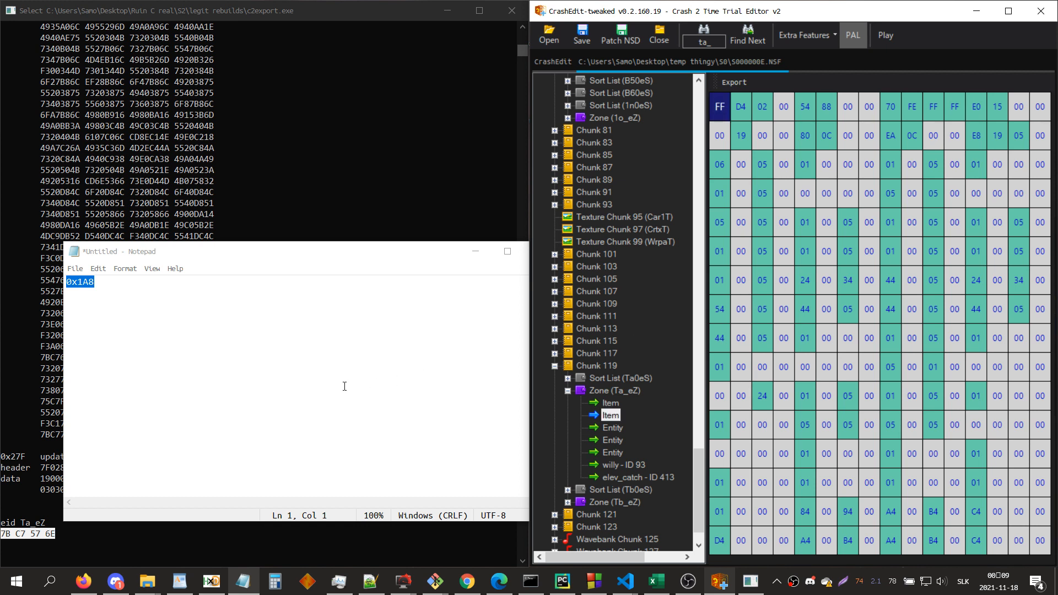
pyautogui.click(105, 347)
pyautogui.moveTo(105, 347); pyautogui.dragTo(57, 300)
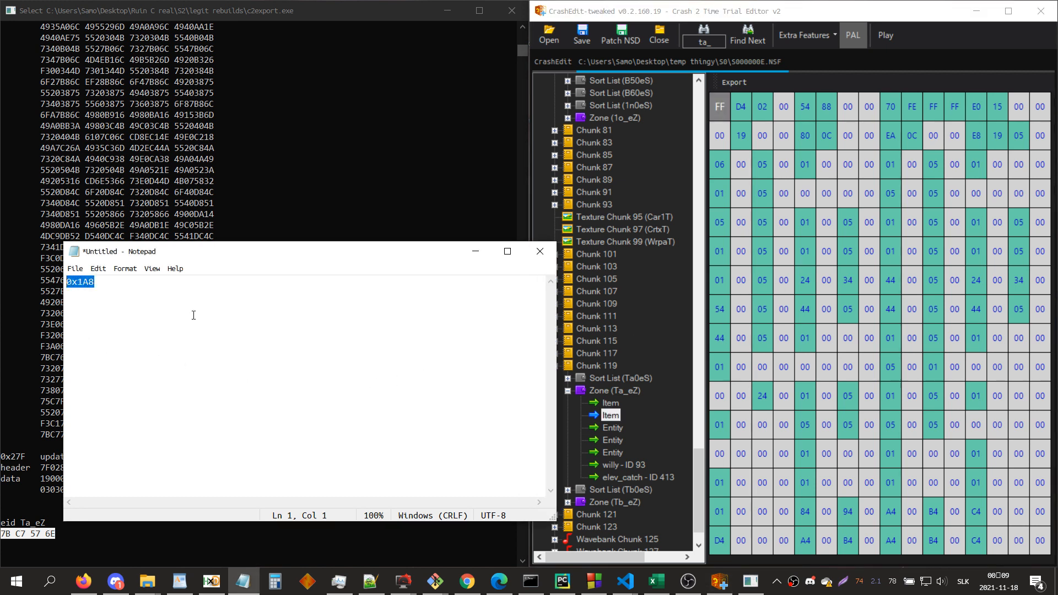
pyautogui.click(780, 121)
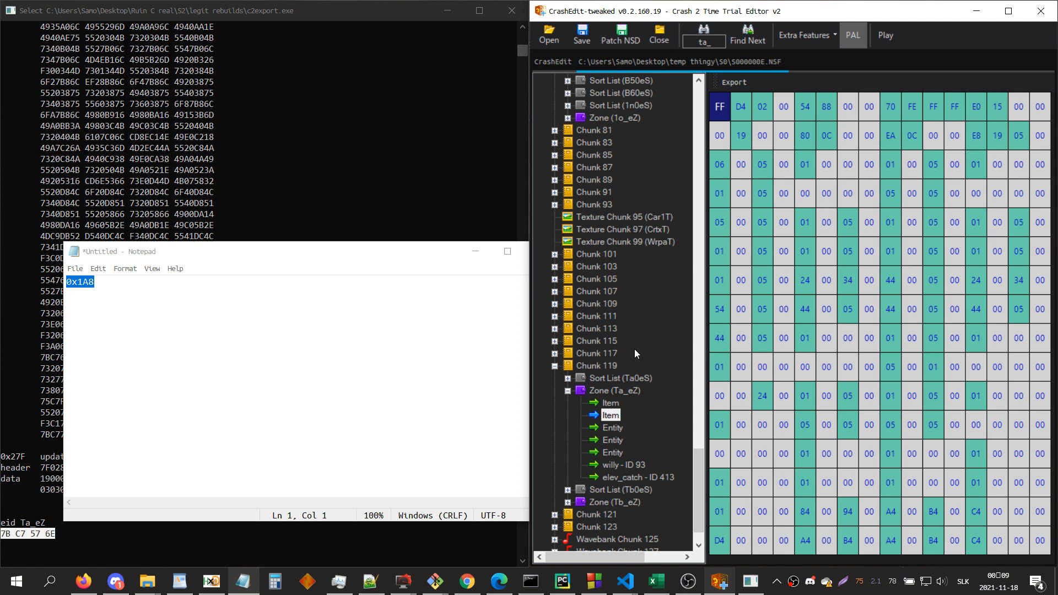
pyautogui.click(613, 391)
pyautogui.click(610, 415)
# Step: Step through the first bytes of the second Ta_eZ item to examine the zone's position and size values
pyautogui.press('Right')
pyautogui.press('Right')
pyautogui.press('Right')
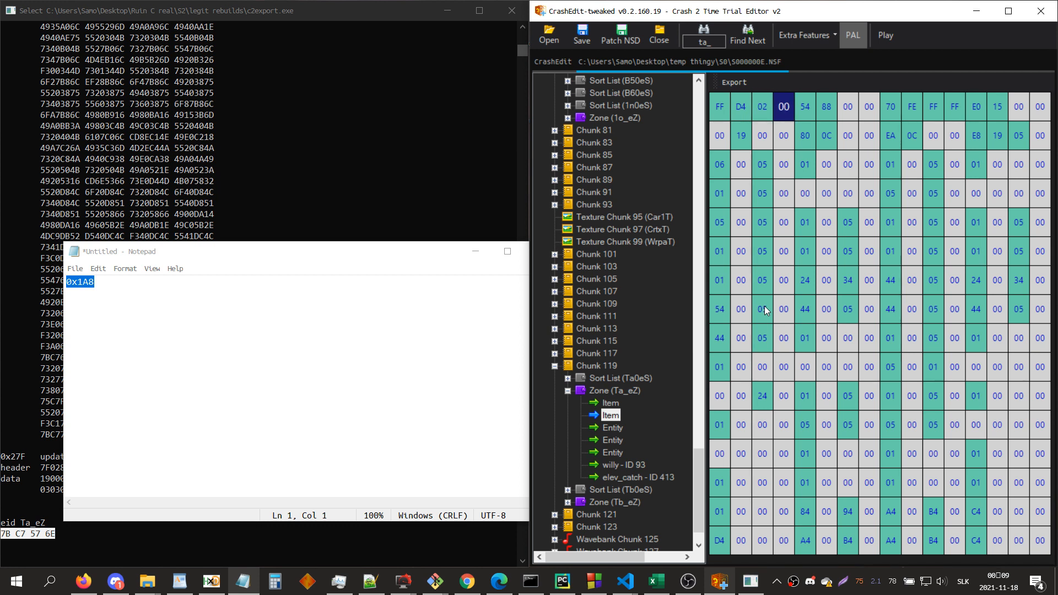
pyautogui.press('Right')
pyautogui.press('Right')
pyautogui.press('Right')
pyautogui.press('Right')
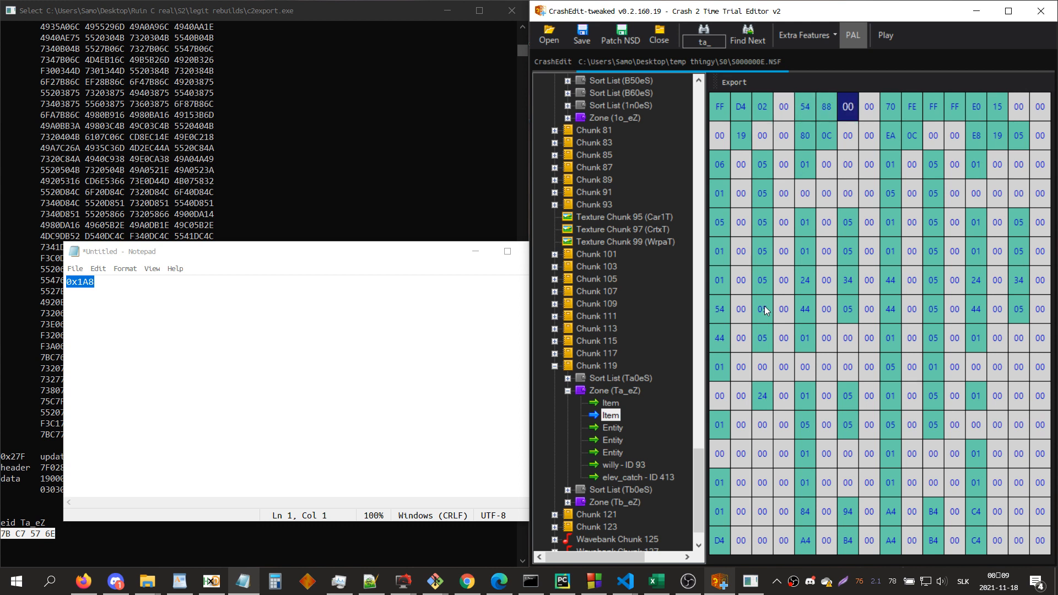
pyautogui.press('Right')
pyautogui.press('Right')
pyautogui.press('Right')
pyautogui.press('Right')
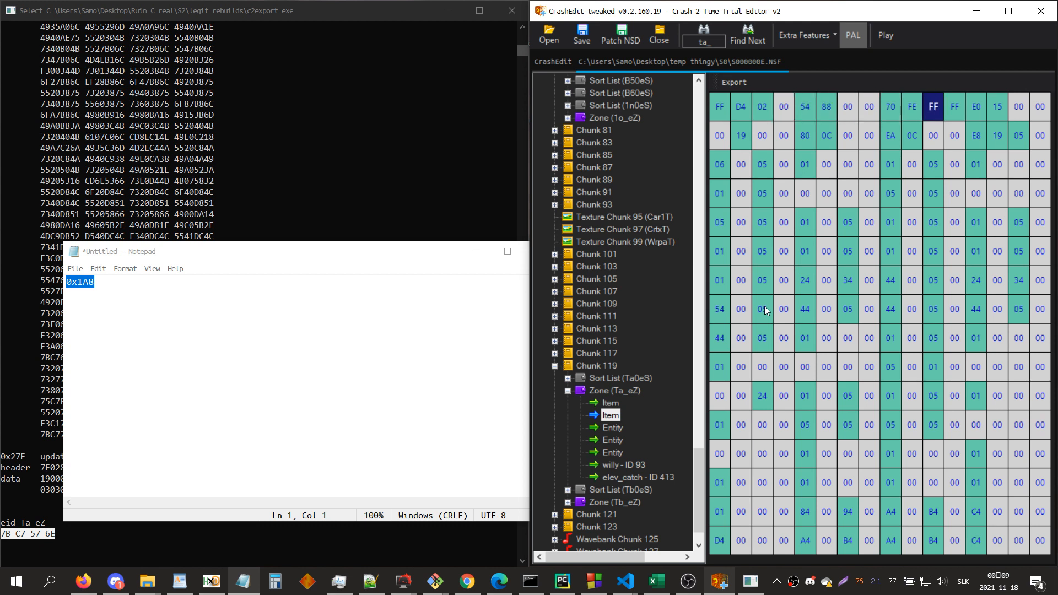
pyautogui.press('Right')
pyautogui.press('Right')
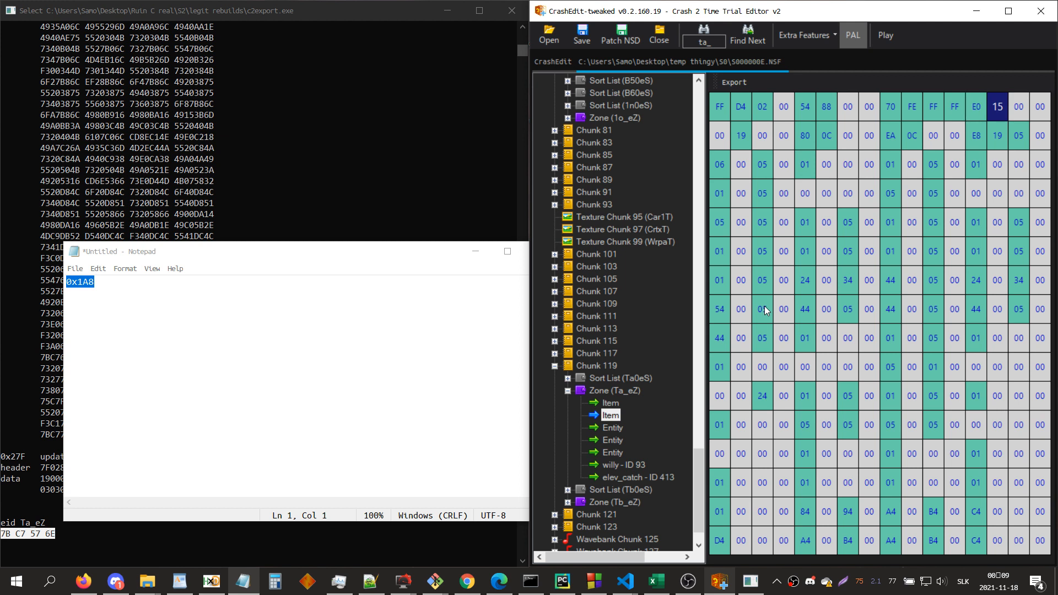
pyautogui.press('Right')
pyautogui.press('Right')
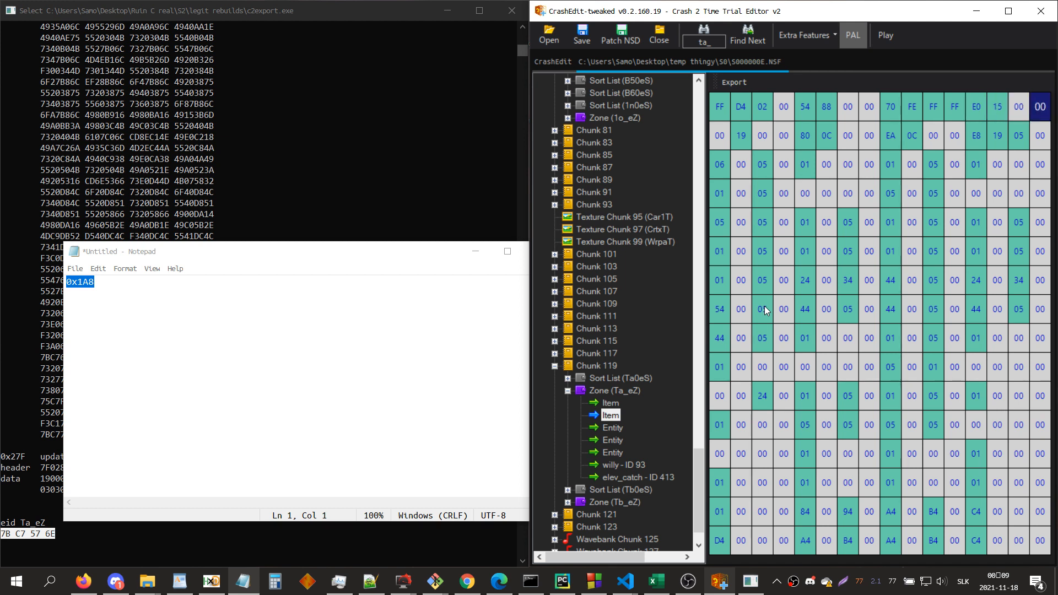
pyautogui.press('Right')
pyautogui.press('Right')
pyautogui.press('Right')
pyautogui.press('Right')
pyautogui.press('Right')
pyautogui.press('Right')
pyautogui.press('Right')
pyautogui.press('Right')
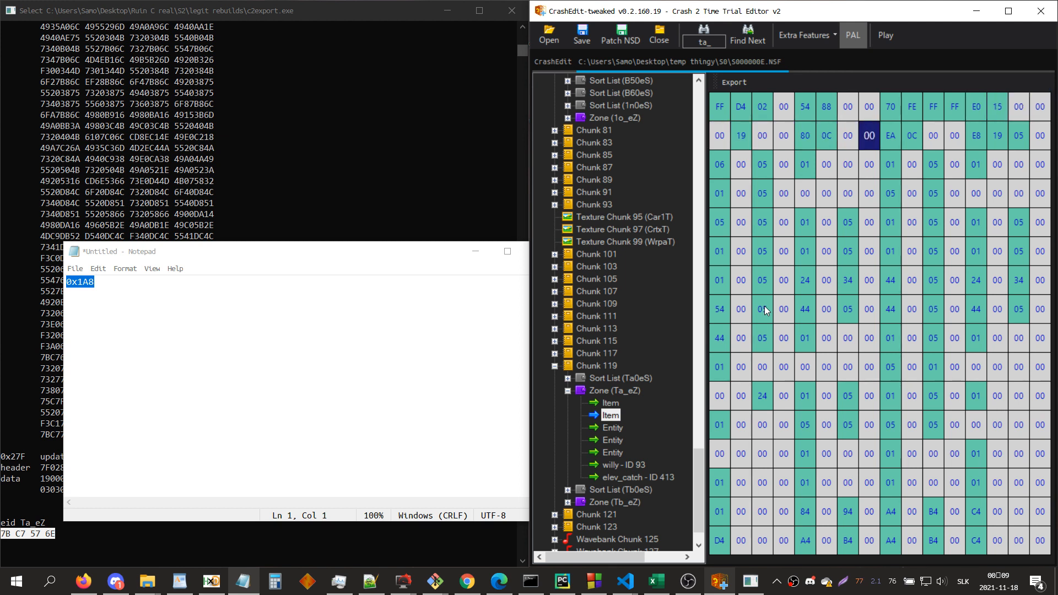
pyautogui.press('Up')
pyautogui.press('Left')
pyautogui.press('Left')
pyautogui.press('Left')
pyautogui.press('Left')
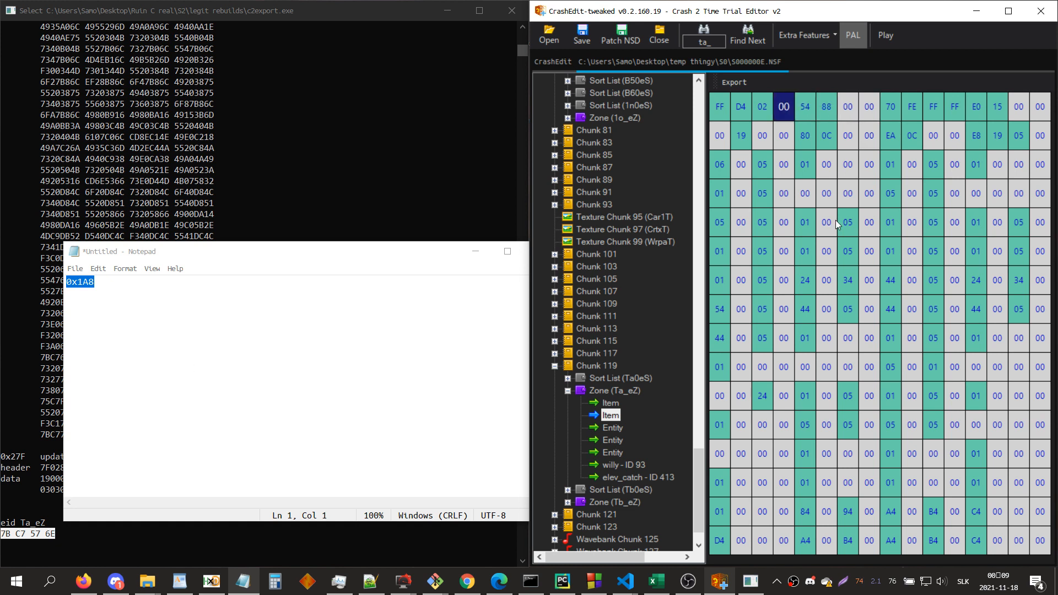
# Step: Convert hex 2D4FF to decimal in the Programmer calculator and replace the Notepad text with 185599
pyautogui.click(263, 582)
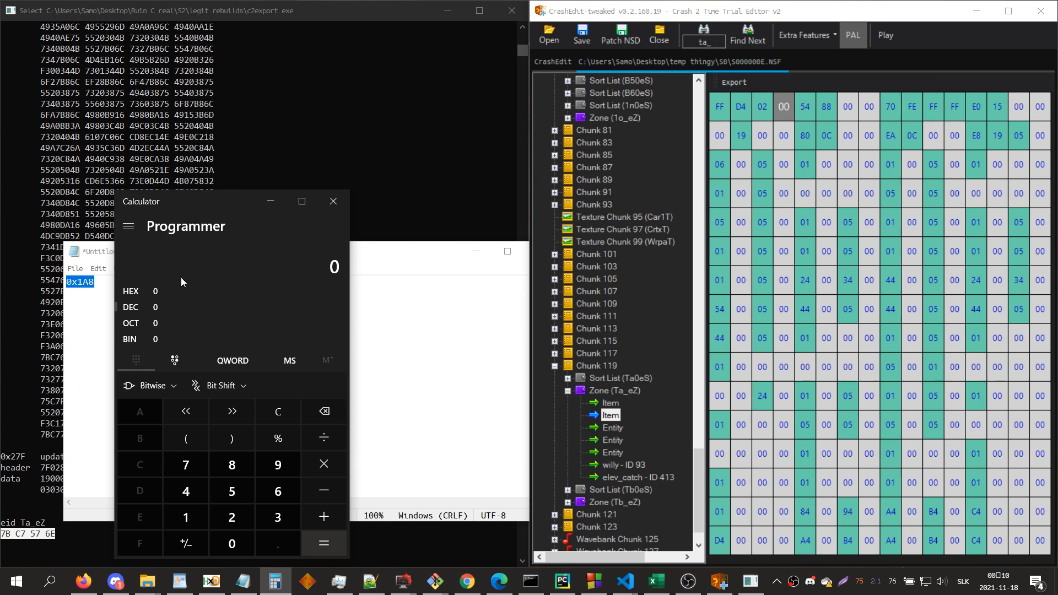
pyautogui.moveTo(199, 208); pyautogui.dragTo(509, 190)
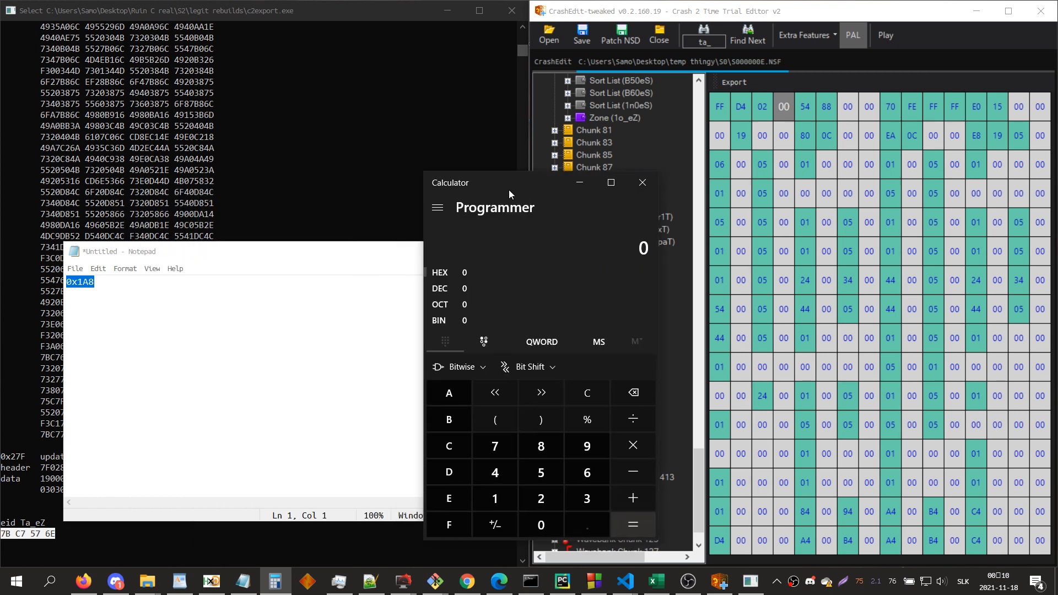
pyautogui.write('2d4')
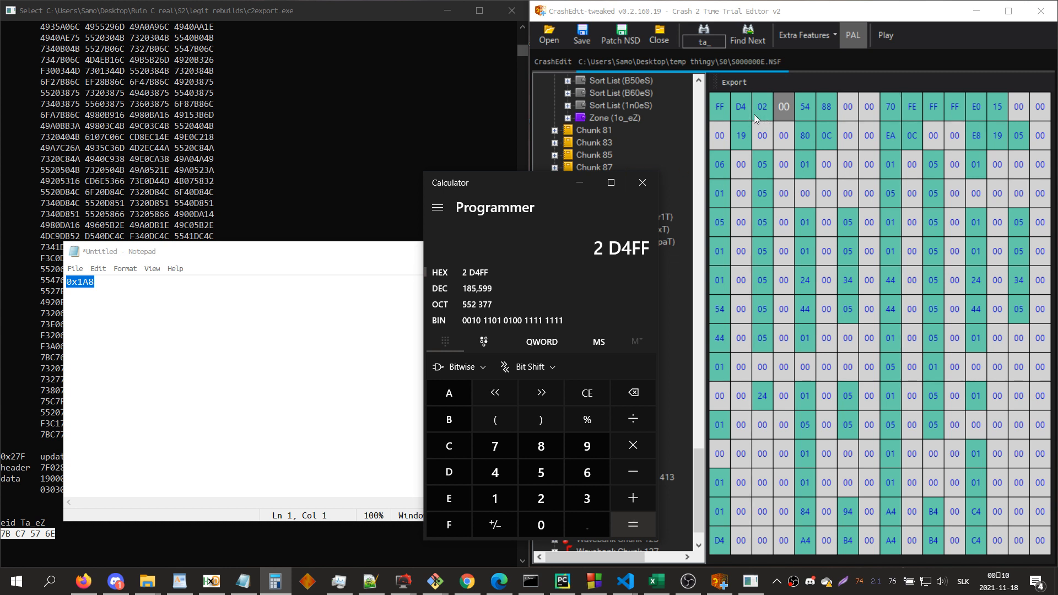
pyautogui.click(509, 285)
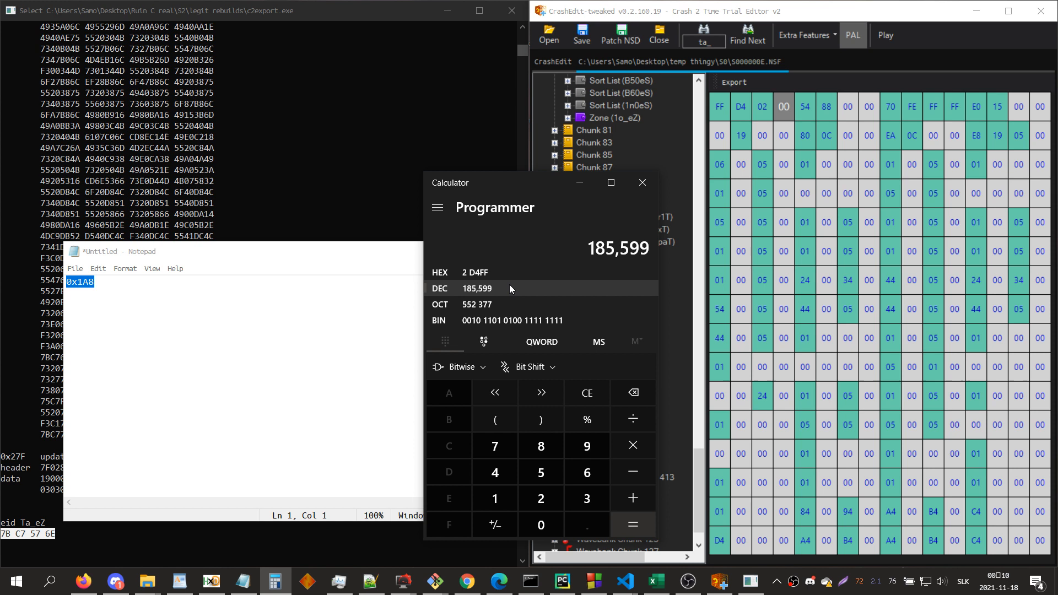
pyautogui.rightClick(509, 285)
pyautogui.click(314, 301)
pyautogui.hotkey('ctrl', 'a')
pyautogui.write('185599')
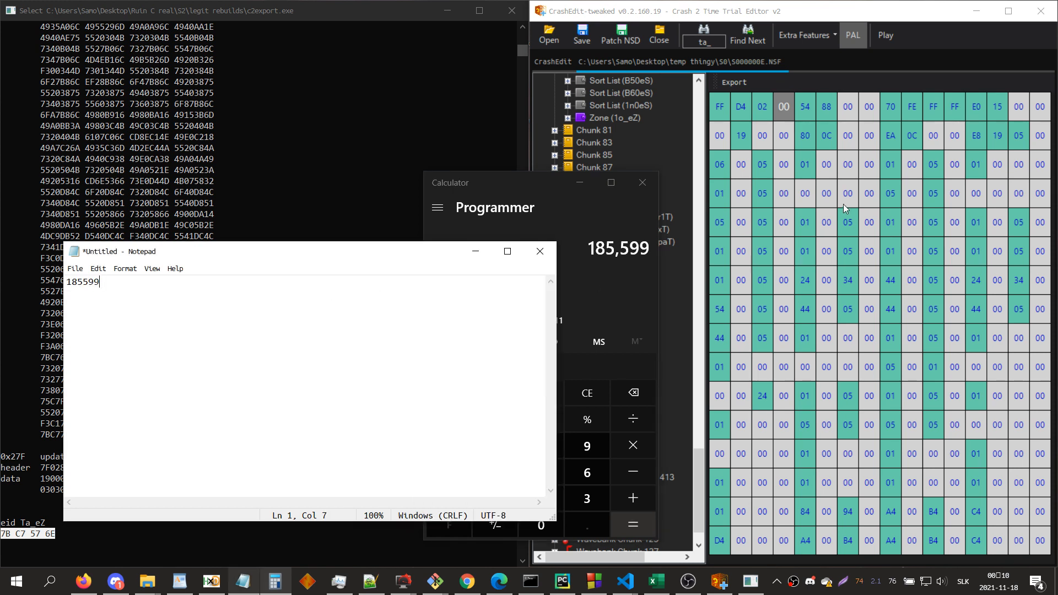
# Step: Convert hex 8854 to decimal in Calculator and add 34900 on a second line in Notepad
pyautogui.click(616, 207)
pyautogui.click(504, 265)
pyautogui.press('Delete')
pyautogui.write('8854')
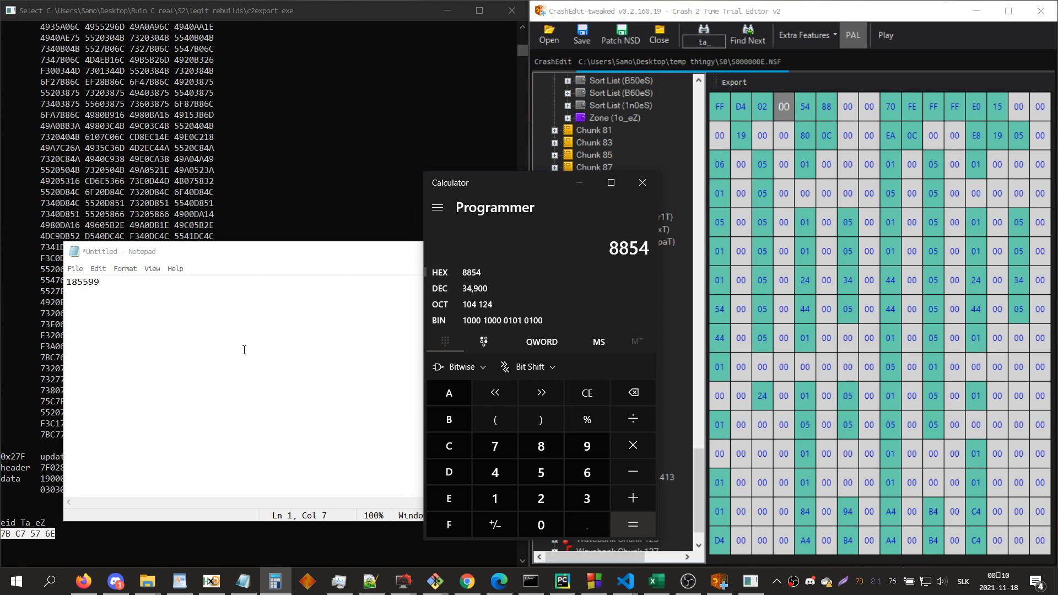
pyautogui.click(243, 351)
pyautogui.write('34900')
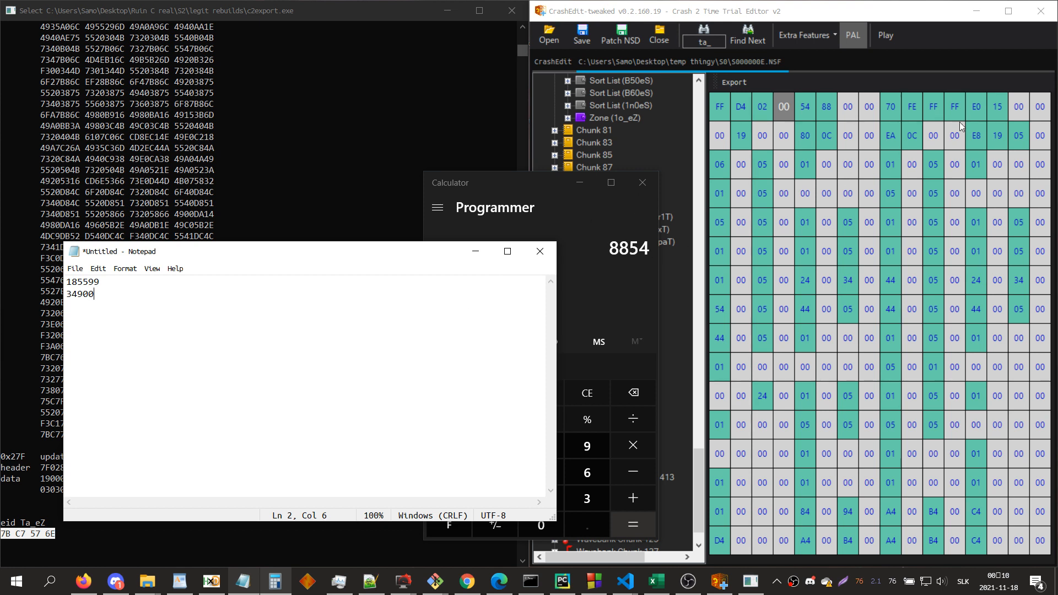
# Step: Subtract hex FFFFFE70 from hex 100000000 in the Programmer calculator
pyautogui.click(776, 191)
pyautogui.click(502, 208)
pyautogui.press('Escape')
pyautogui.write('100000000')
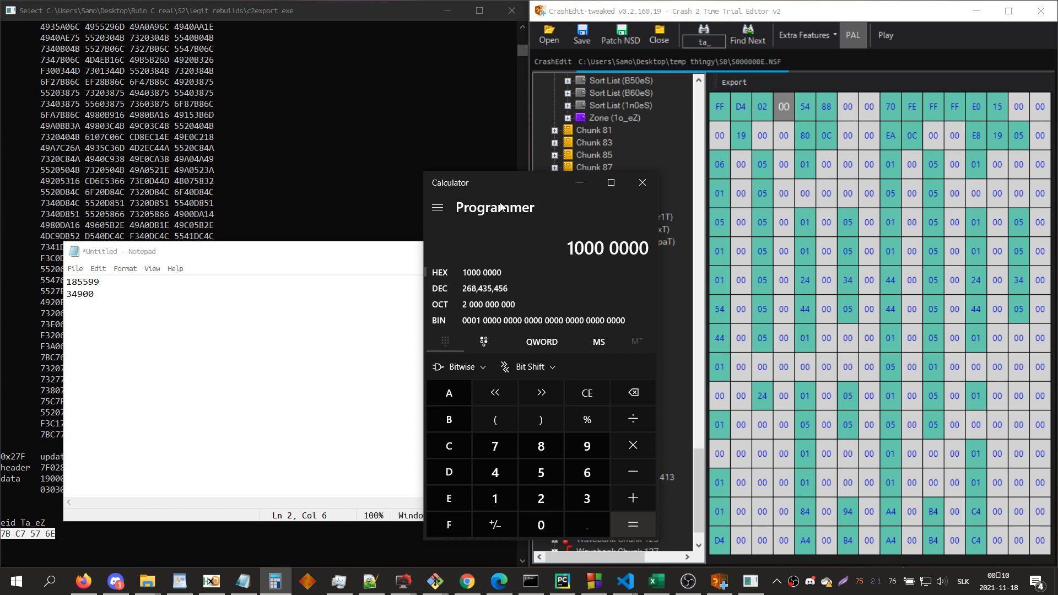
pyautogui.press('-')
pyautogui.write('FFFEFE')
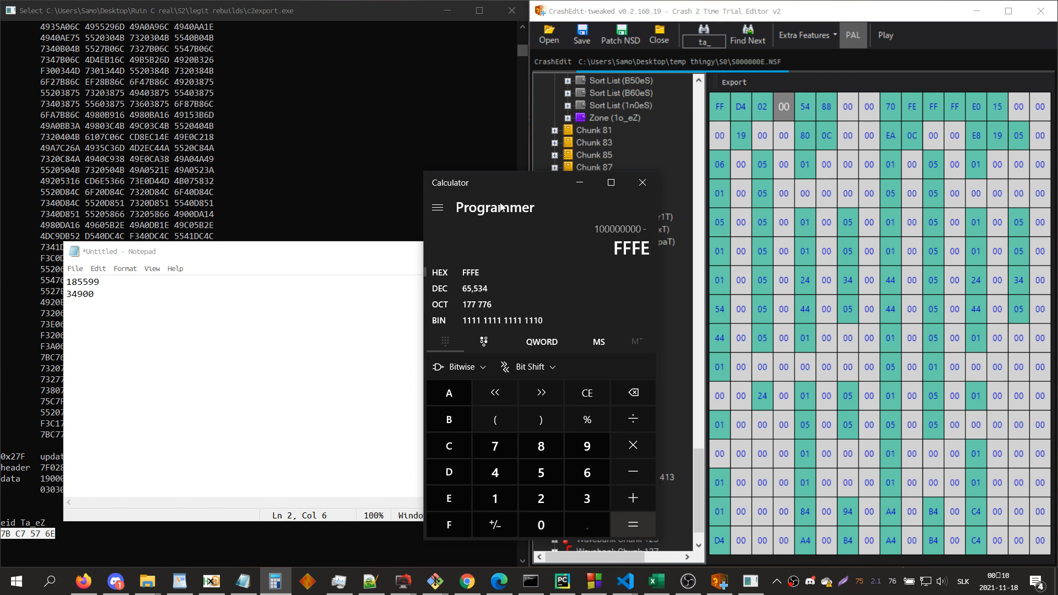
pyautogui.press('BackSpace')
pyautogui.press('BackSpace')
pyautogui.press('BackSpace')
pyautogui.press('BackSpace')
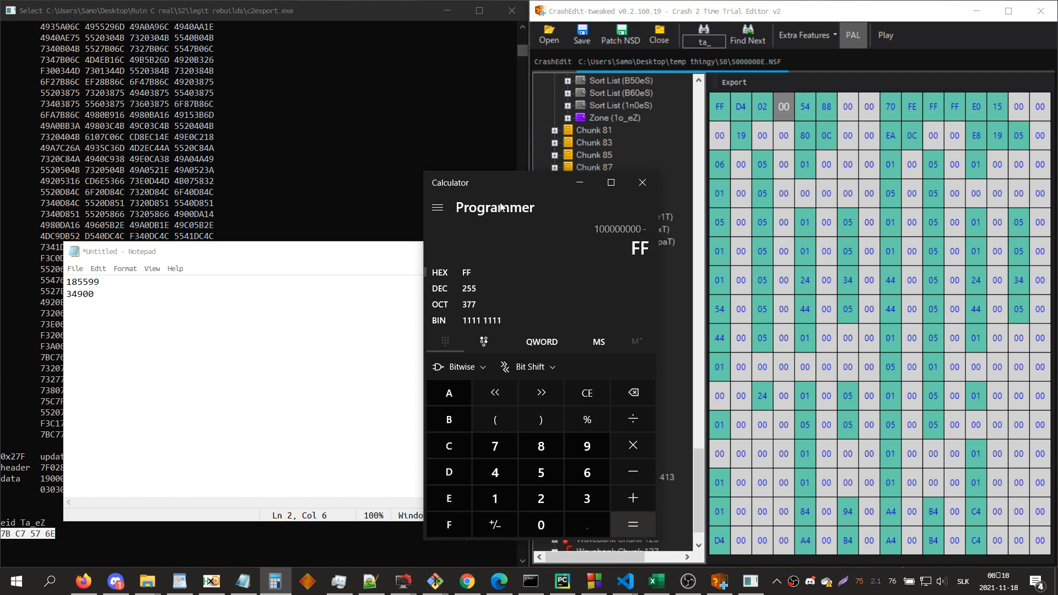
pyautogui.write('FF FE70')
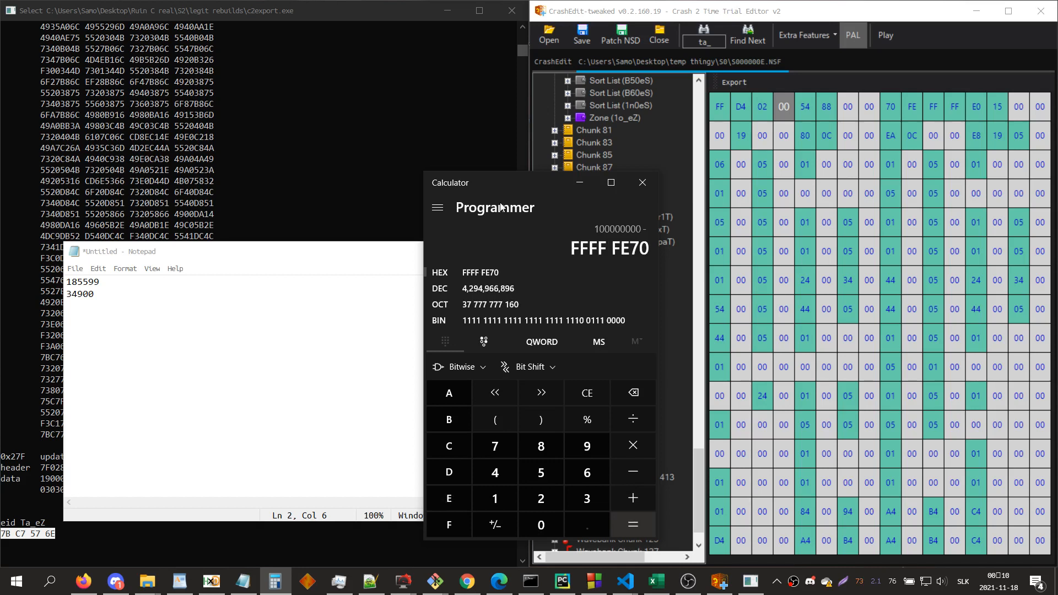
pyautogui.press('Return')
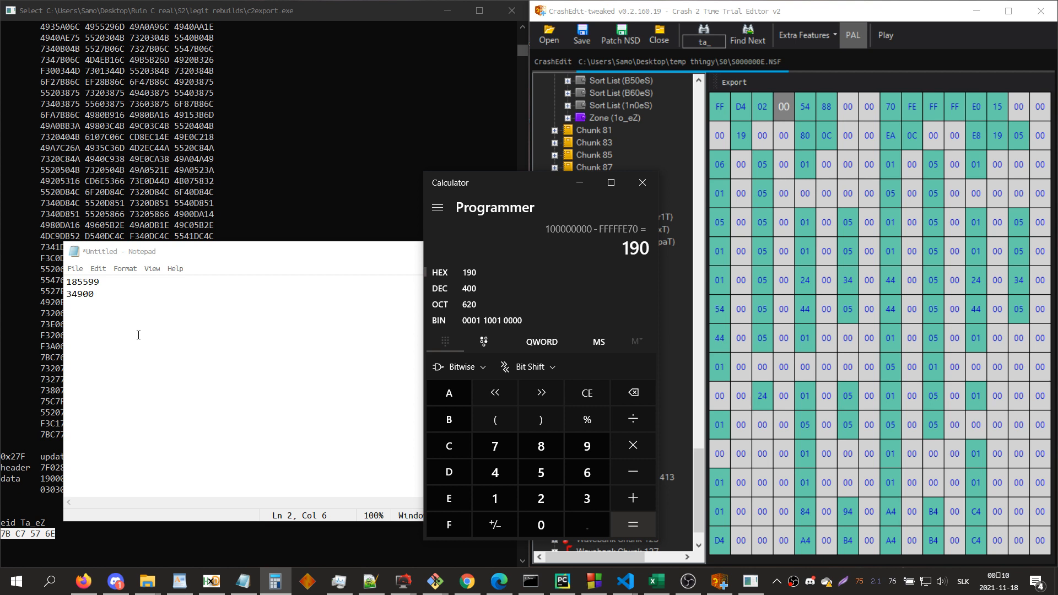
# Step: Add -400 on a third line in Notepad and label the three lines x, y and z
pyautogui.click(138, 335)
pyautogui.write('-400')
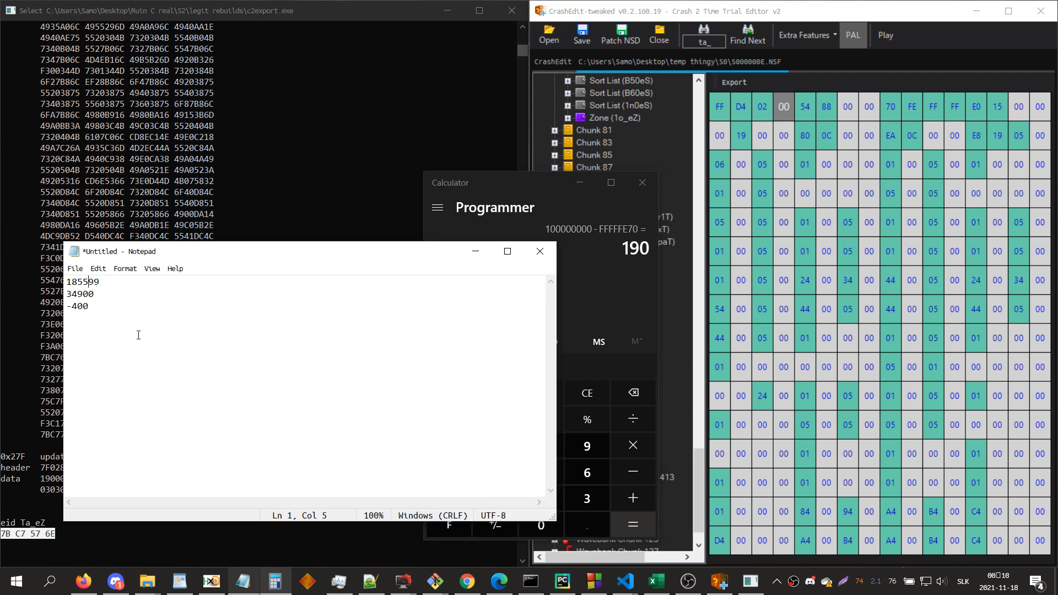
pyautogui.press('Home')
pyautogui.write('x')
pyautogui.write('y')
pyautogui.press('Down')
pyautogui.write('z')
pyautogui.press('Right')
pyautogui.press('Delete')
pyautogui.press('Left')
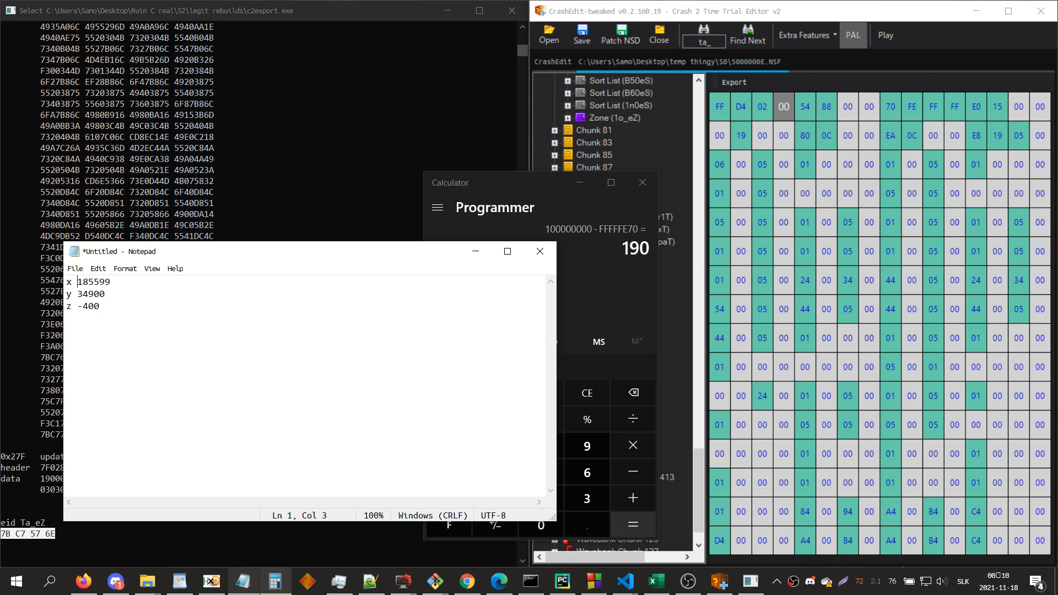
# Step: Open the elev_catch entity of zone Ta_eZ and step through its positions to the last one
pyautogui.click(664, 380)
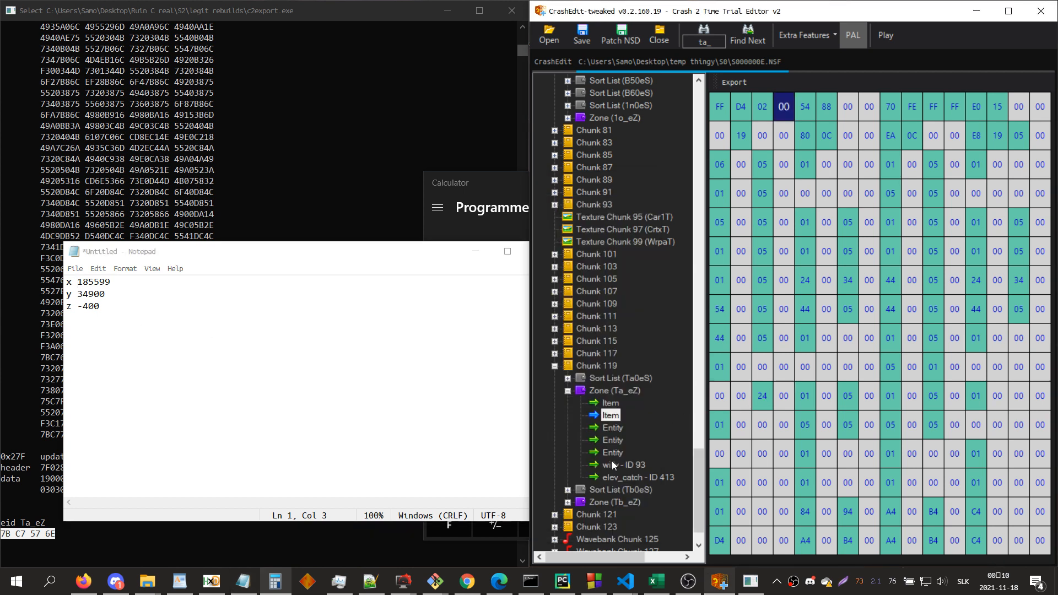
pyautogui.click(613, 477)
pyautogui.click(208, 294)
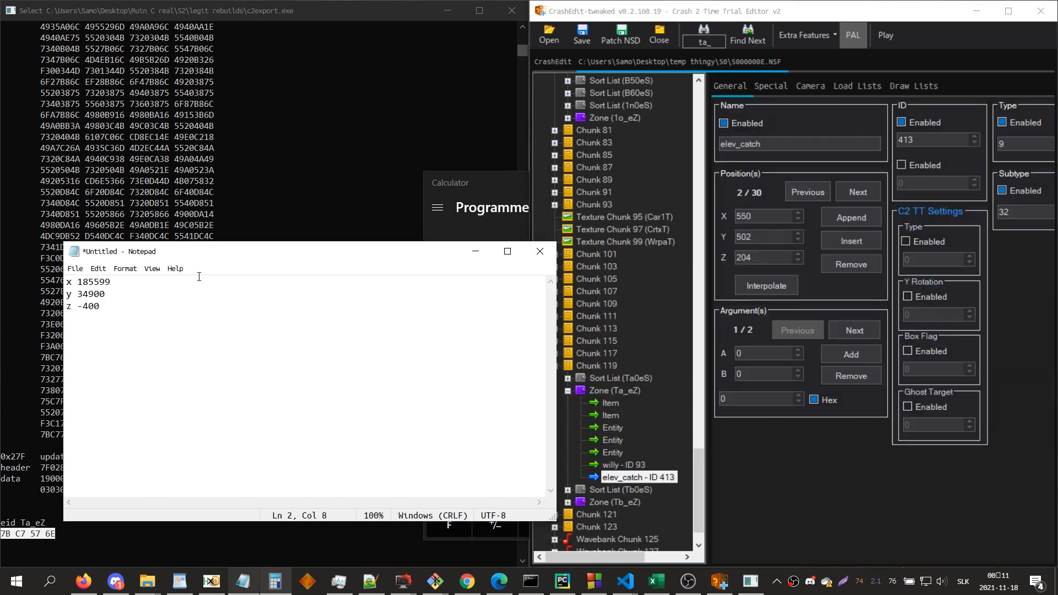
pyautogui.write('+')
pyautogui.click(864, 178)
pyautogui.click(863, 193)
pyautogui.doubleClick(864, 194)
pyautogui.click(864, 194)
pyautogui.click(863, 193)
pyautogui.click(863, 194)
pyautogui.click(864, 193)
pyautogui.click(864, 194)
pyautogui.doubleClick(863, 193)
pyautogui.click(863, 194)
pyautogui.doubleClick(864, 193)
pyautogui.doubleClick(863, 193)
pyautogui.click(864, 194)
pyautogui.doubleClick(864, 194)
pyautogui.doubleClick(864, 194)
pyautogui.click(863, 193)
pyautogui.doubleClick(864, 193)
pyautogui.click(864, 193)
pyautogui.doubleClick(863, 194)
pyautogui.click(863, 193)
pyautogui.click(864, 193)
# Step: Extend the Notepad sums with + 4*550 for x, + 4*100 = 35300 for y and + 4*700 = 2400 for z
pyautogui.click(186, 280)
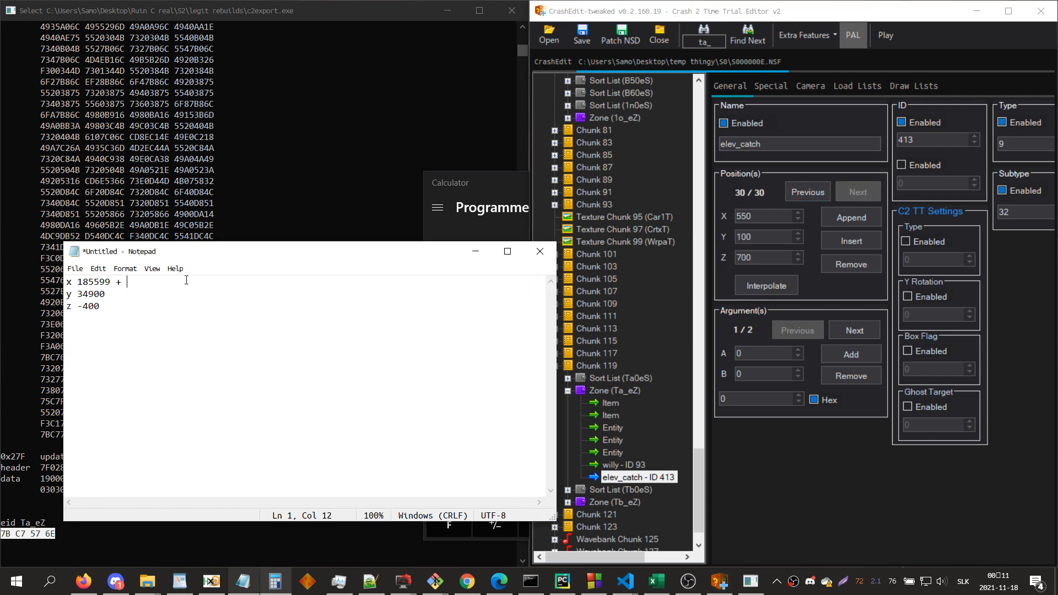
pyautogui.write('+ 4*550')
pyautogui.write(' + 4*100')
pyautogui.write('+ ')
pyautogui.write('4*')
pyautogui.write('700')
pyautogui.write(' = 2400')
pyautogui.write('= ')
pyautogui.write('35300')
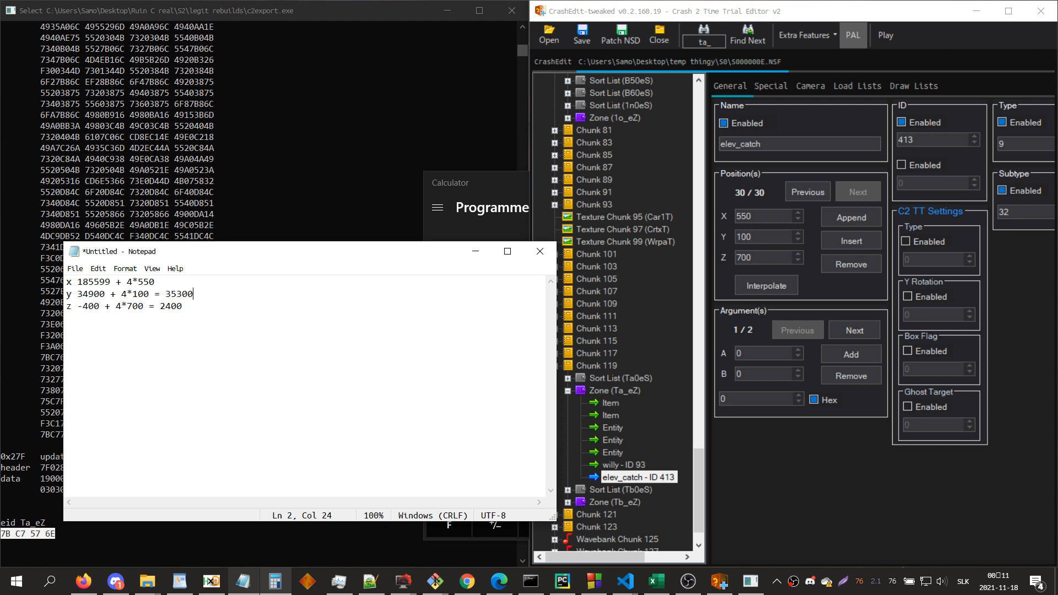
# Step: Complete the x sum in Notepad with = 185600 + 2200 = 187800
pyautogui.press('Up')
pyautogui.write('= 185600 + 2200 ´= 187800')
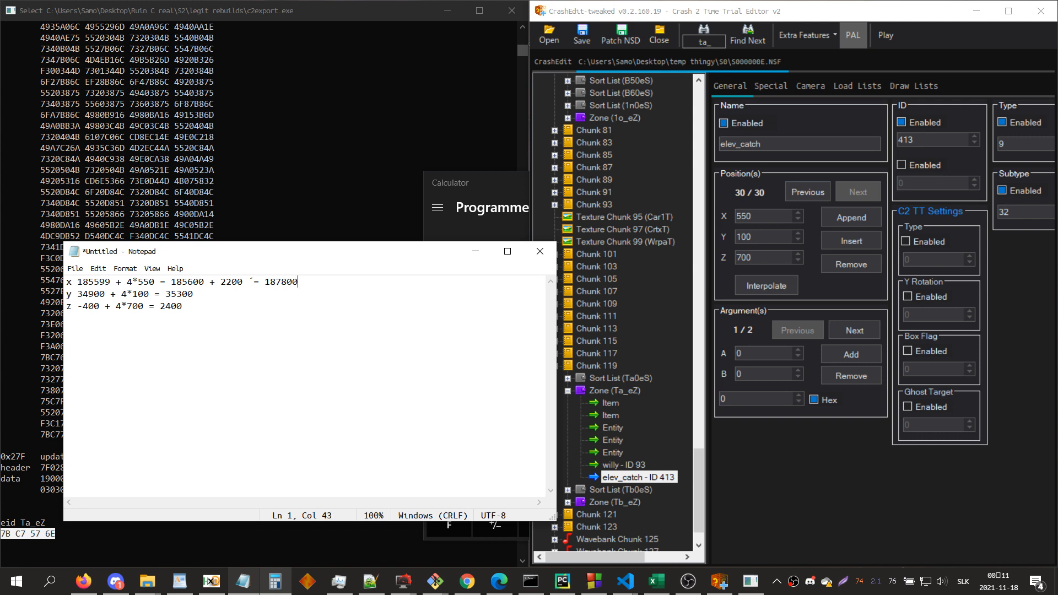
# Step: Open zone 1e_eZ's elev_send entity and set value B of its sixth argument to 187800
pyautogui.click(832, 485)
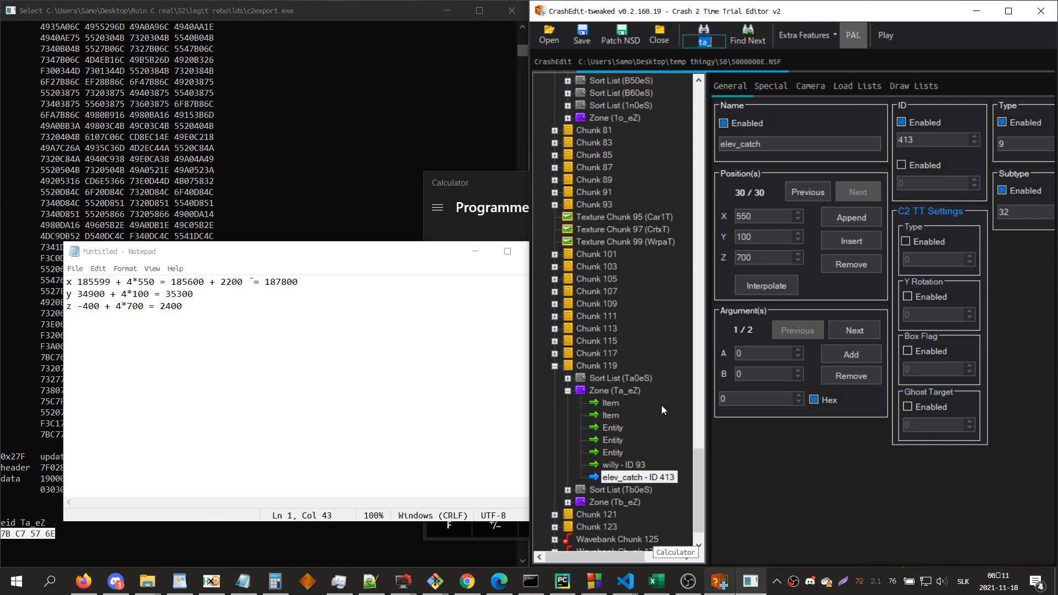
pyautogui.write('1e_')
pyautogui.press('Return')
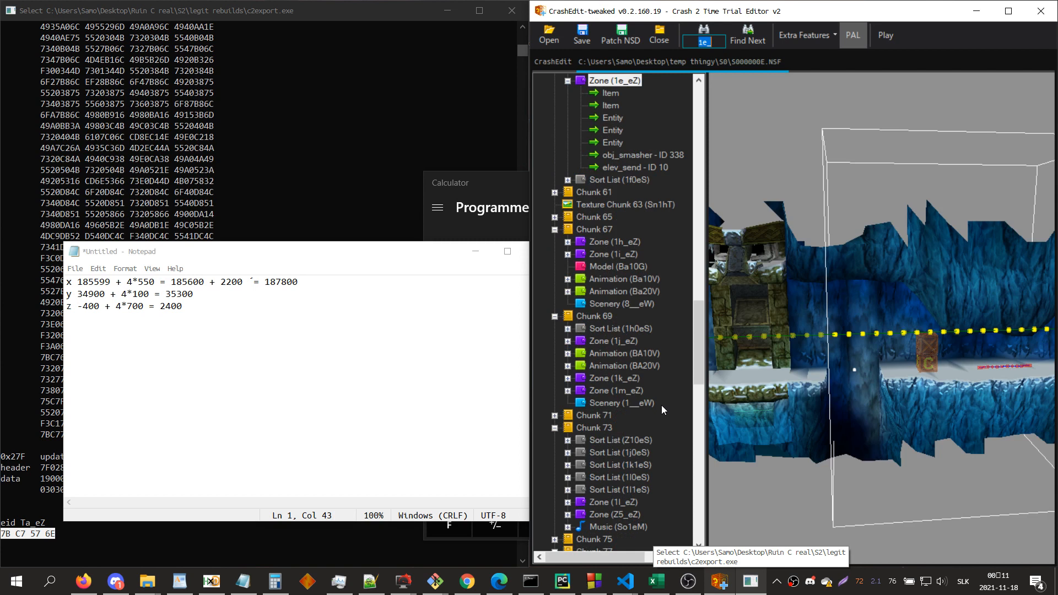
pyautogui.click(598, 170)
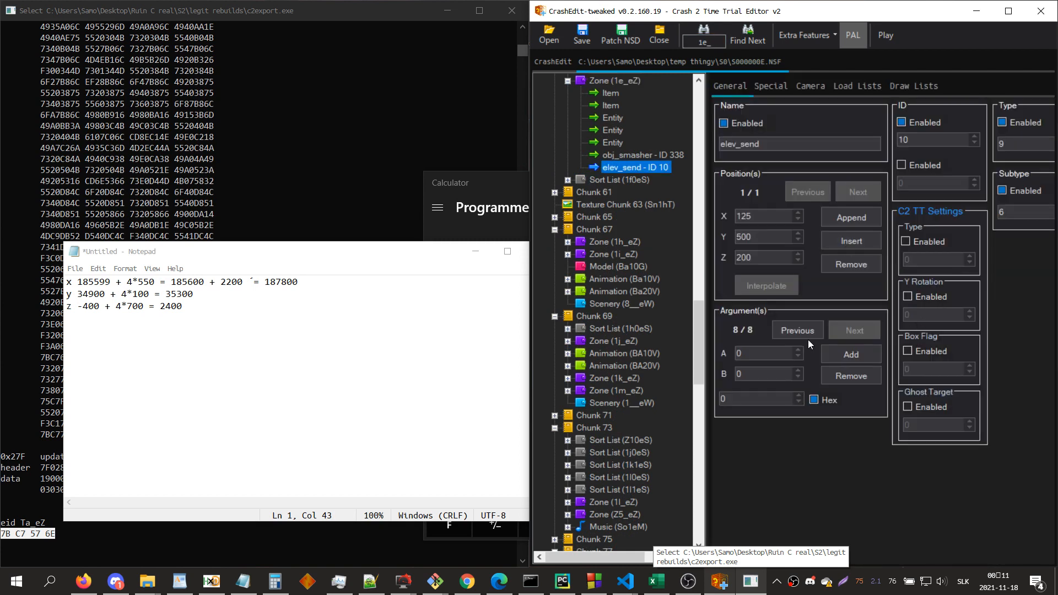
pyautogui.click(806, 333)
pyautogui.click(806, 333)
pyautogui.hotkey('alt', 'Tab')
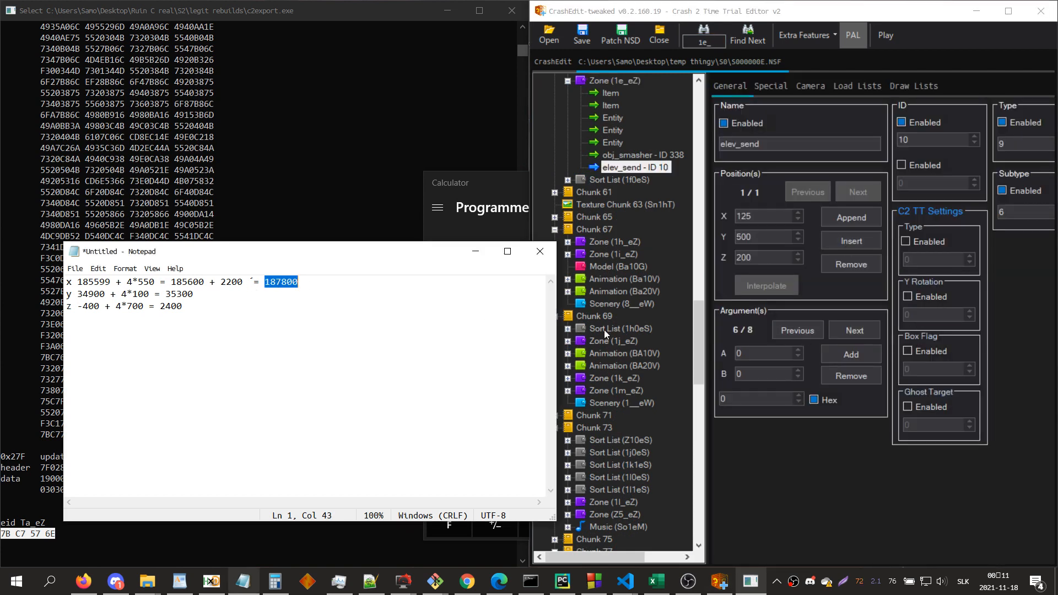
pyautogui.doubleClick(748, 373)
pyautogui.write('187800')
# Step: Set value B of elev_send's seventh argument to 35300 and of its eighth argument to 2400
pyautogui.click(855, 330)
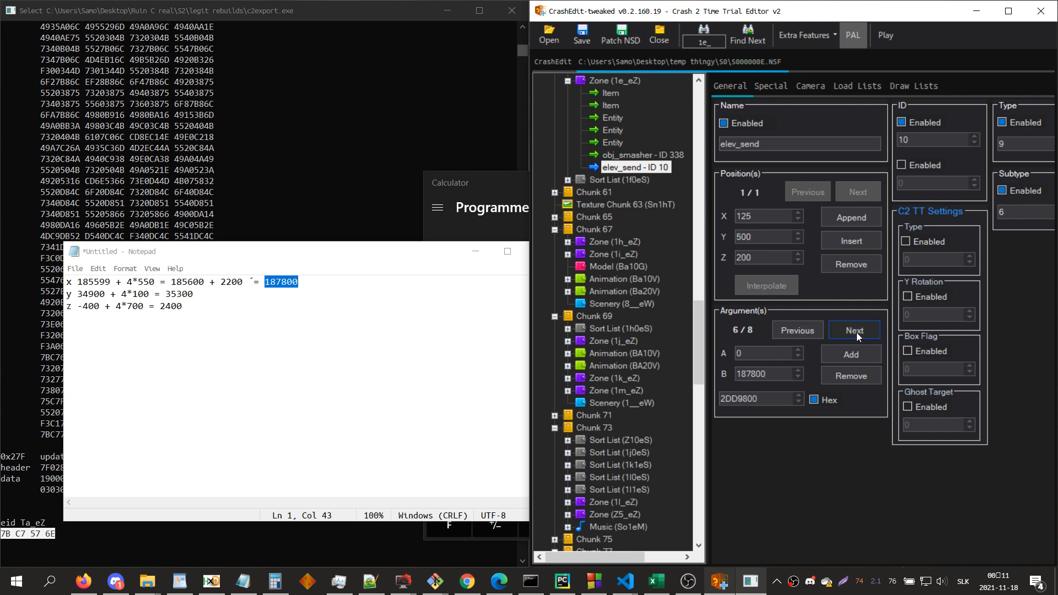
pyautogui.doubleClick(179, 294)
pyautogui.click(737, 362)
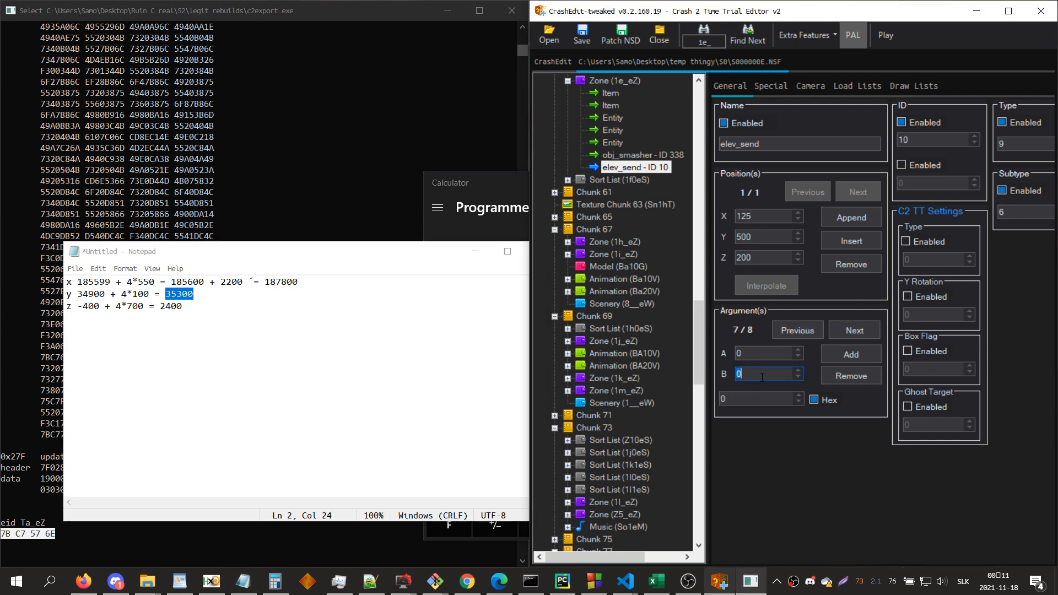
pyautogui.click(839, 335)
pyautogui.doubleClick(171, 306)
pyautogui.hotkey('ctrl', 'c')
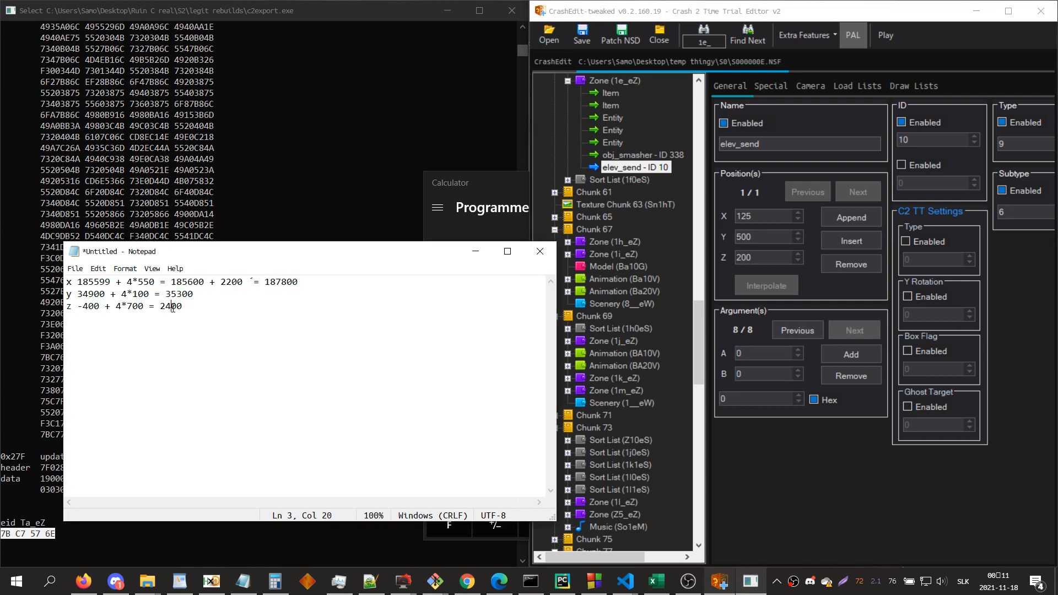
pyautogui.doubleClick(760, 377)
pyautogui.hotkey('ctrl', 'v')
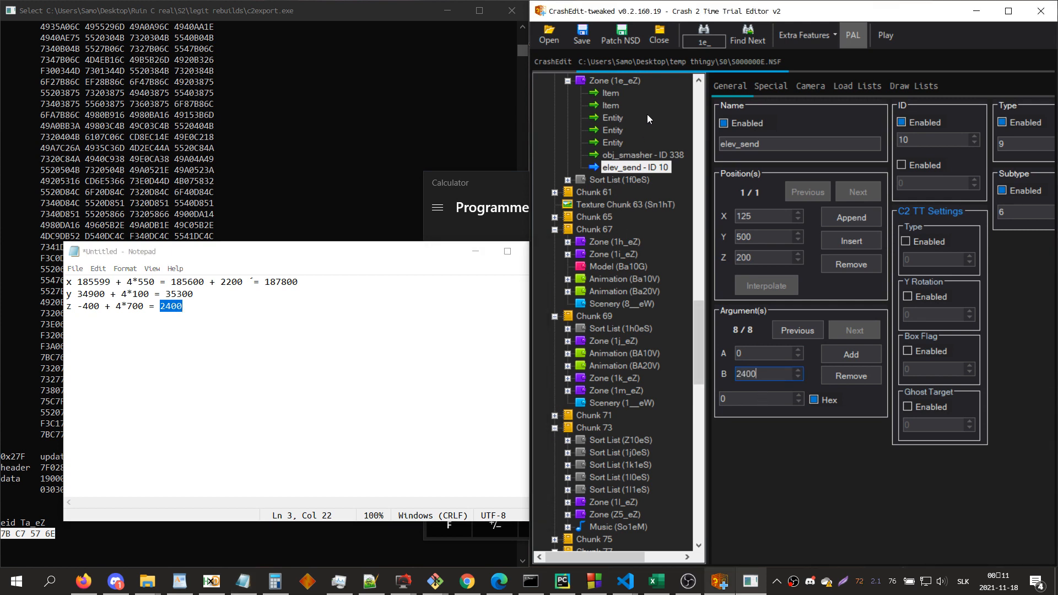
# Step: Return to zone 1e_eZ, save the level's NSF file and launch the game for testing
pyautogui.click(636, 81)
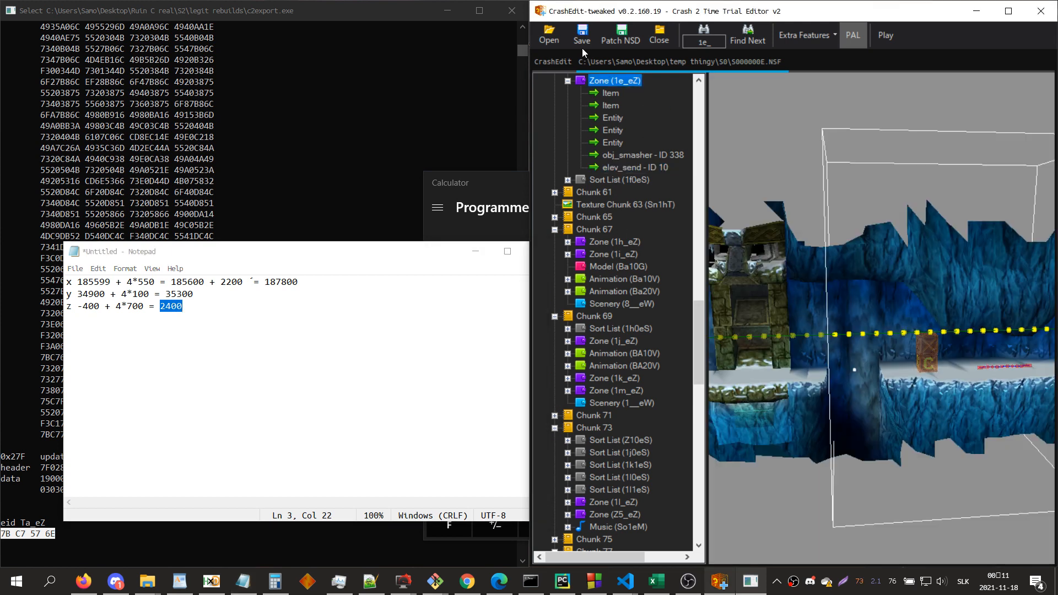
pyautogui.scroll(4, 704, 264)
pyautogui.click(581, 34)
pyautogui.click(887, 31)
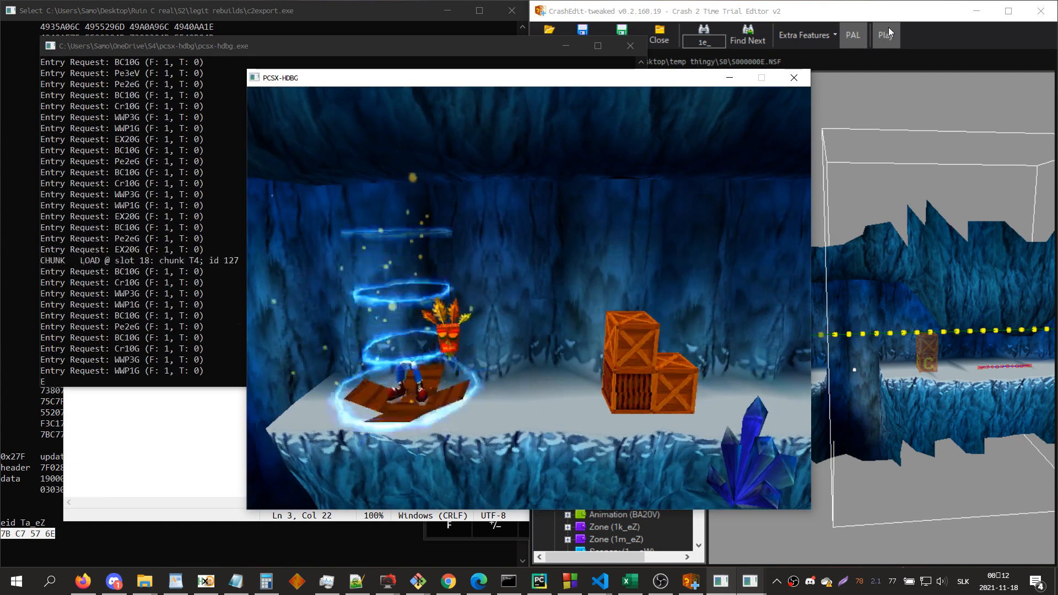
# Step: Run Crash through the ice cave to the elevator in 1e_eZ and ride it to Ta_eZ
pyautogui.press('Right')
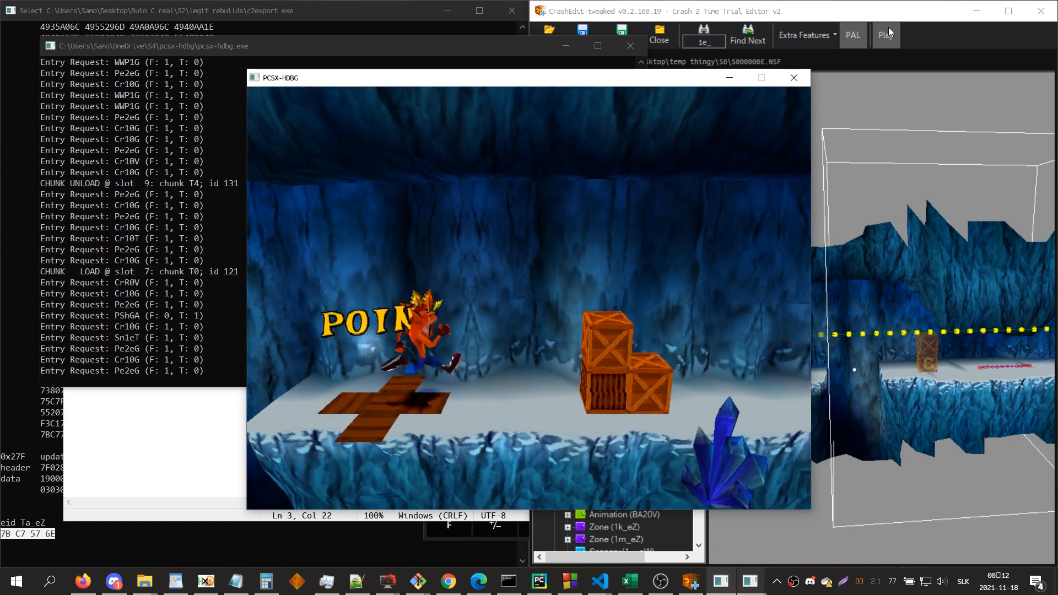
pyautogui.press('x')
pyautogui.press('z')
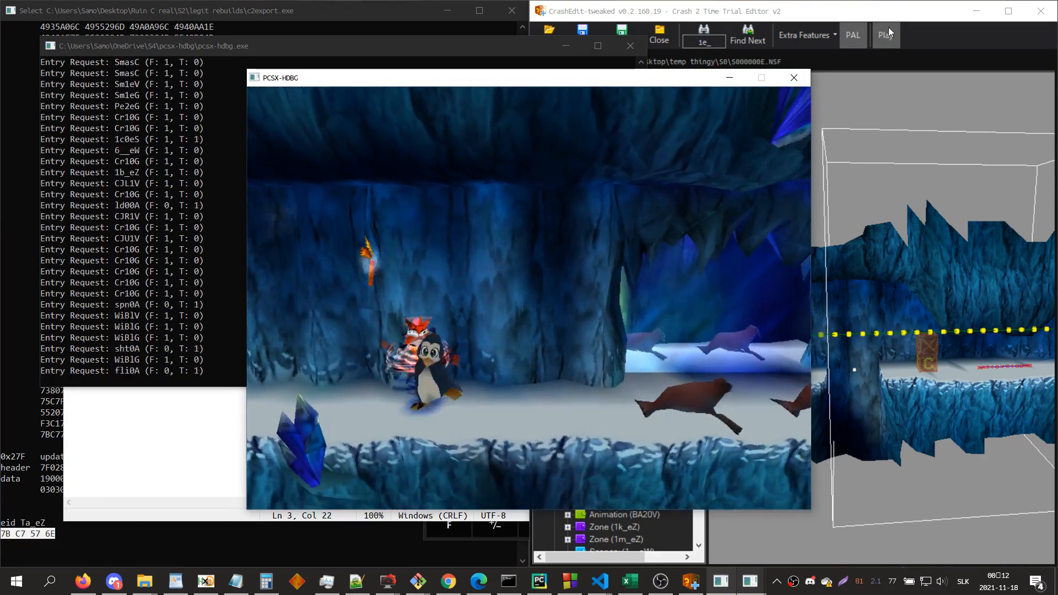
pyautogui.press('x')
pyautogui.press('z')
pyautogui.press('d')
pyautogui.press('z')
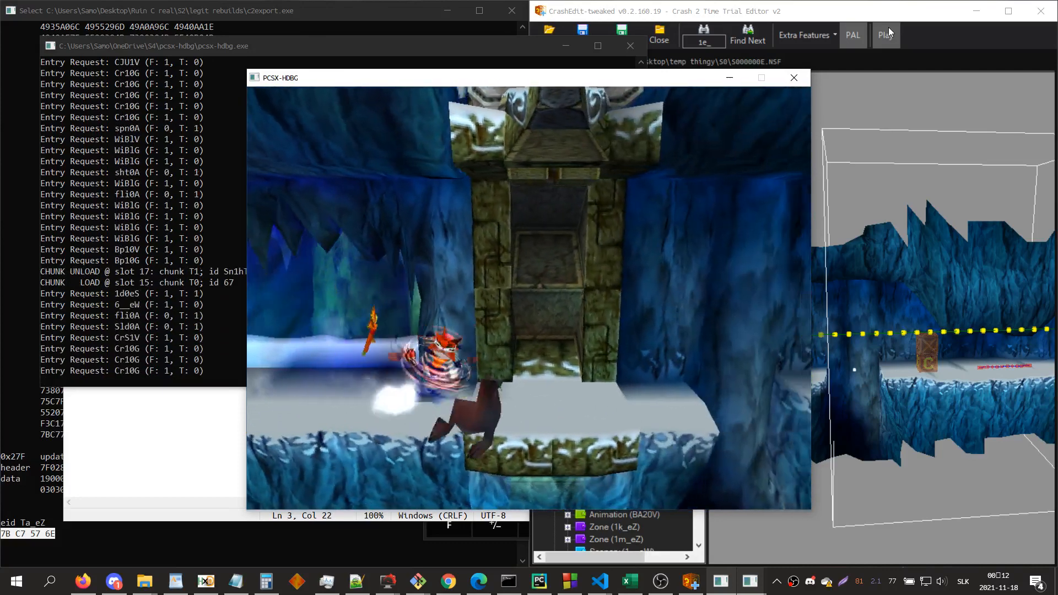
pyautogui.press('d')
pyautogui.press('x')
pyautogui.press('z')
pyautogui.press('z')
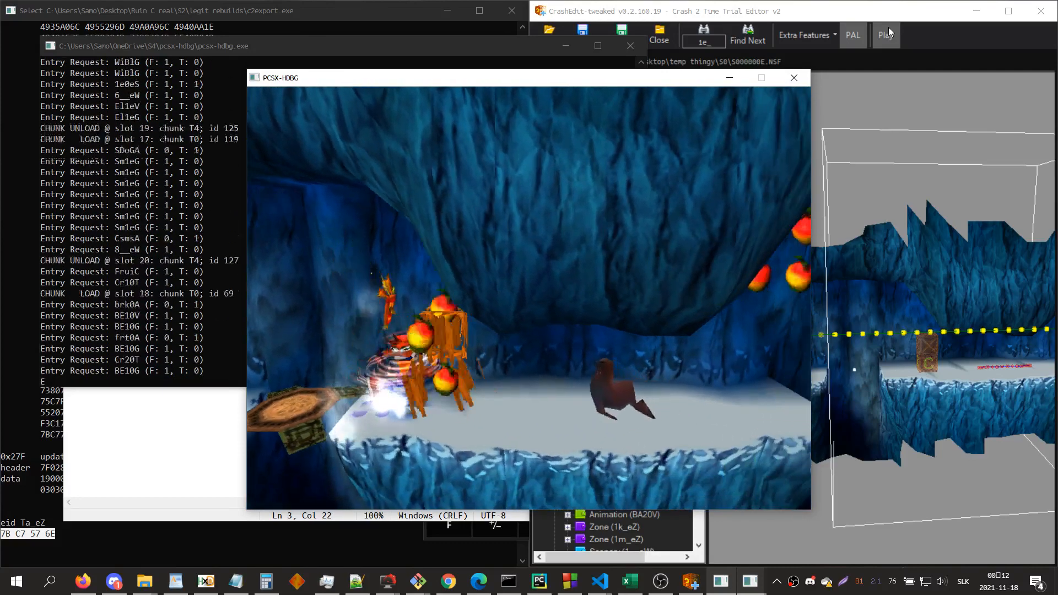
pyautogui.press('Left')
pyautogui.press('x')
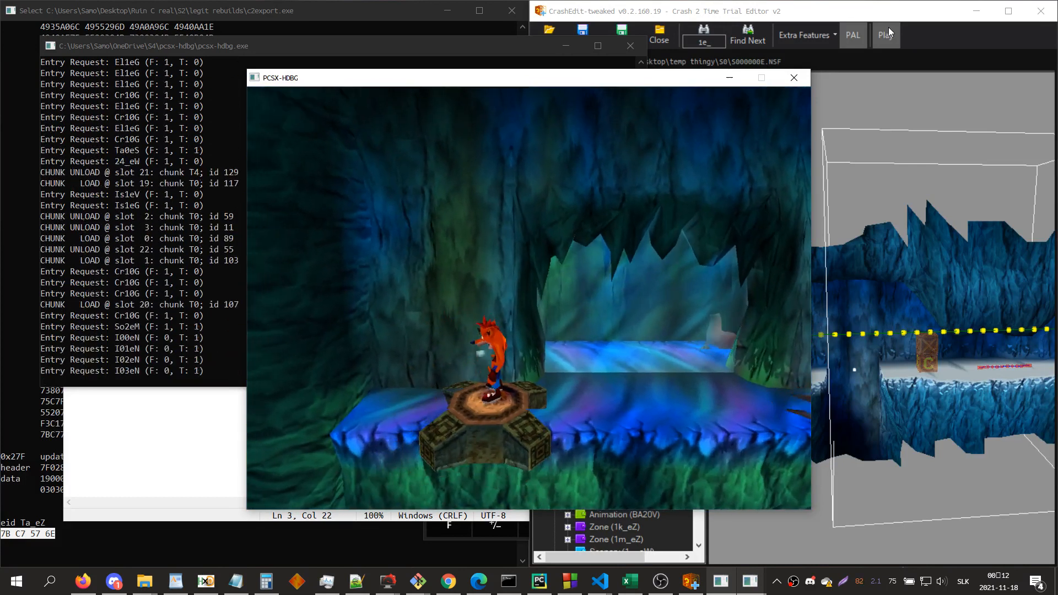
# Step: Run Crash onward from the arrival elevator to test the area around Ta_eZ
pyautogui.press('Right')
pyautogui.press('x')
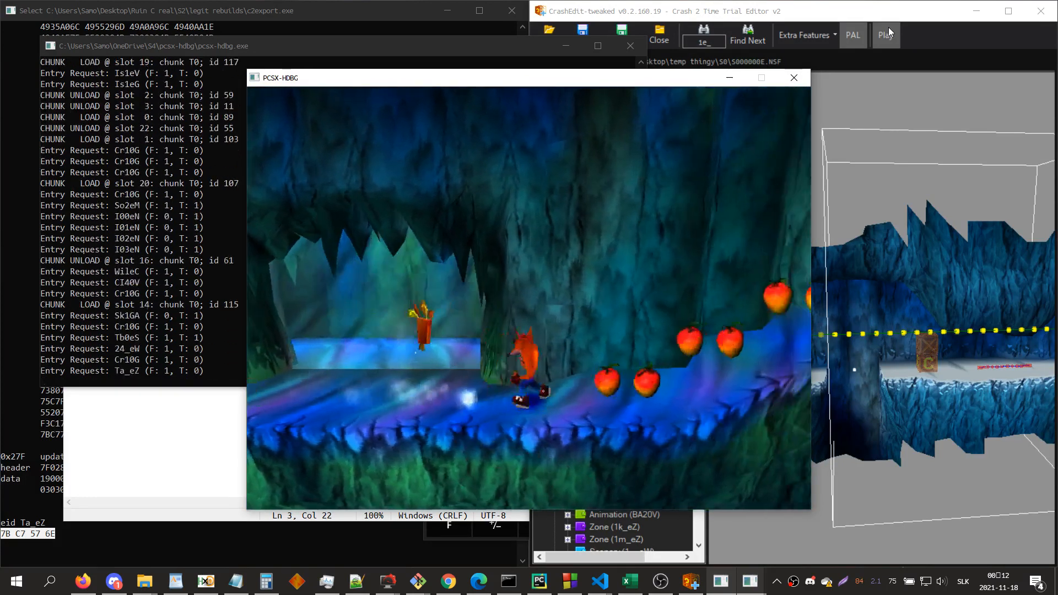
pyautogui.press('Left')
pyautogui.press('z')
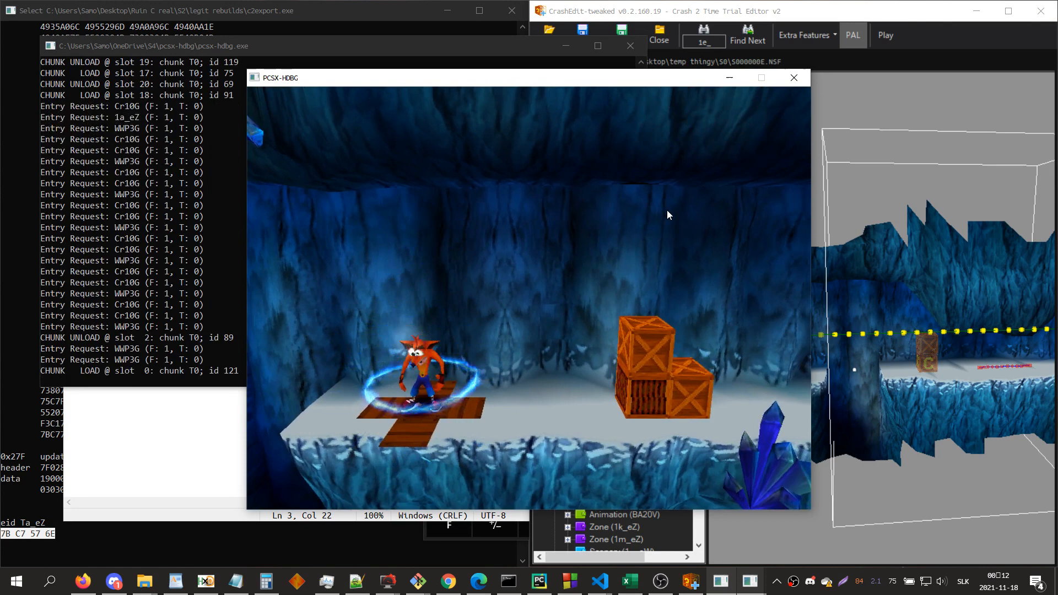
# Step: Replay the level from the start, ride the elevator to Ta_eZ again and close the emulator
pyautogui.press('Right')
pyautogui.press('x')
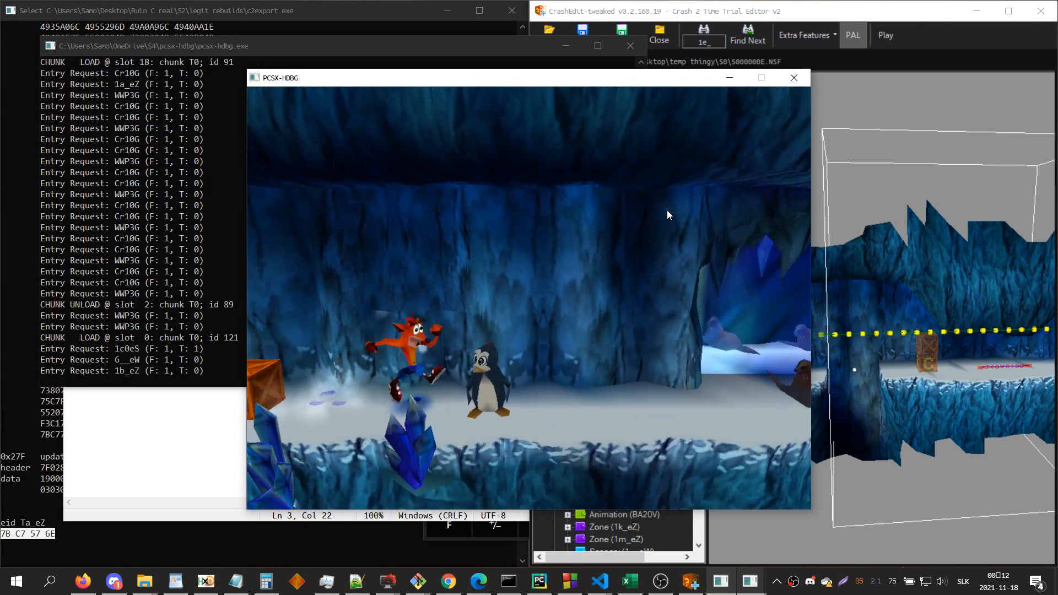
pyautogui.press('d')
pyautogui.press('z')
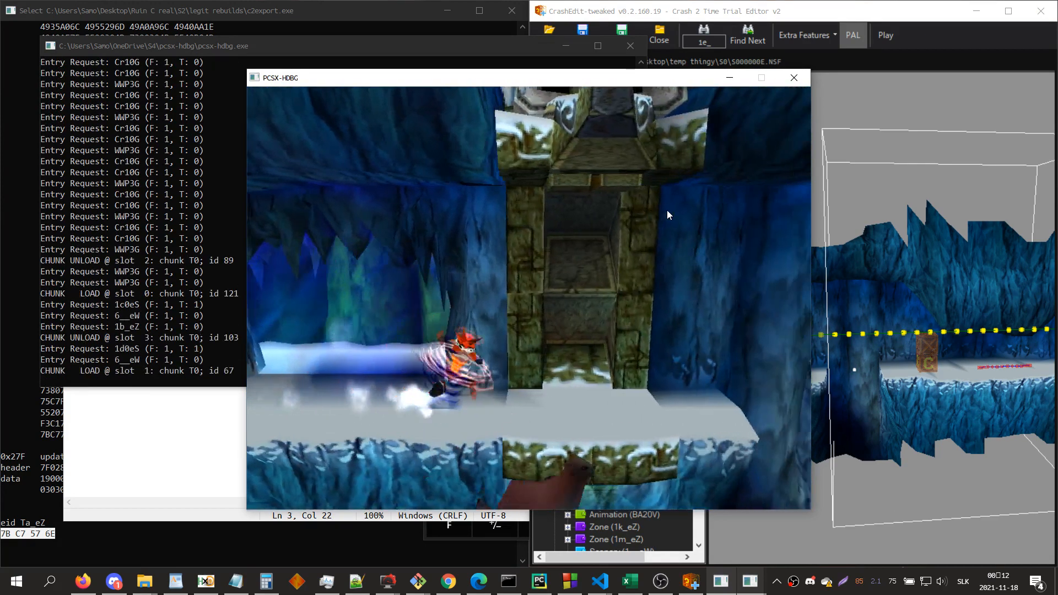
pyautogui.press('d')
pyautogui.press('x')
pyautogui.press('z')
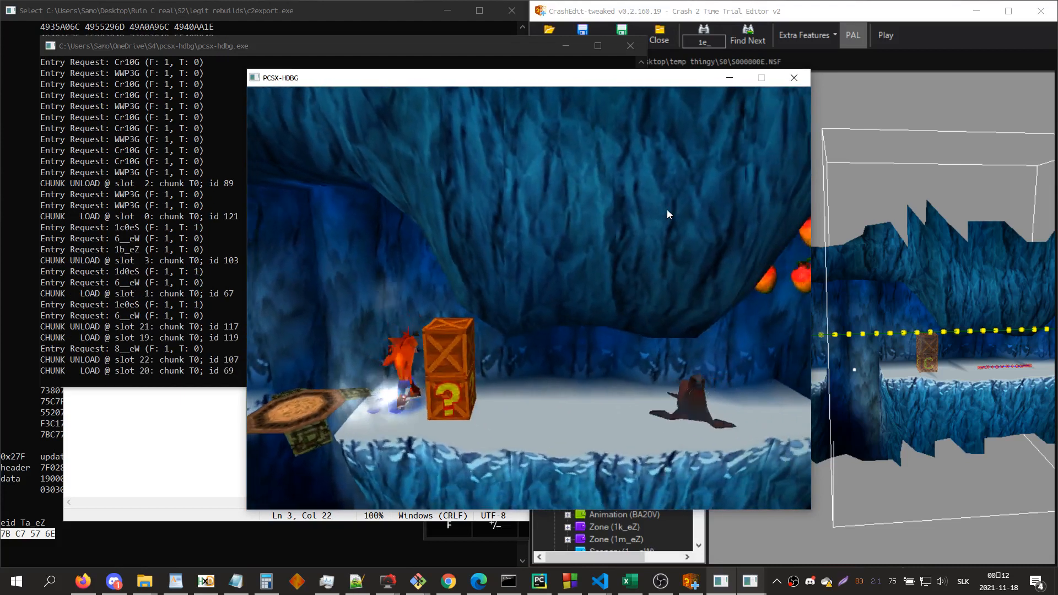
pyautogui.press('Left')
pyautogui.press('x')
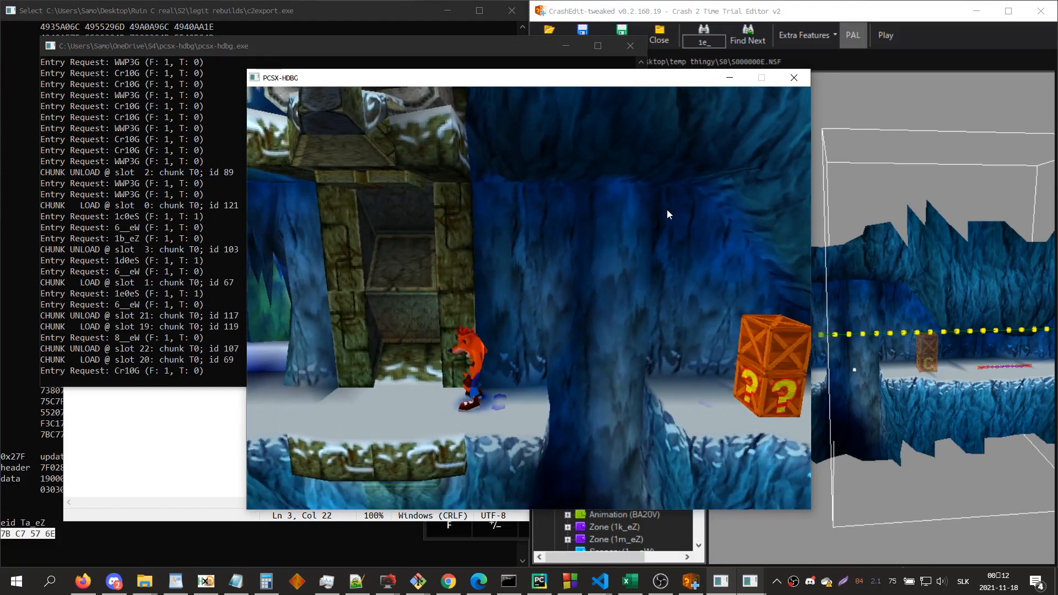
pyautogui.press('Right')
pyautogui.press('x')
pyautogui.press('Left')
pyautogui.press('x')
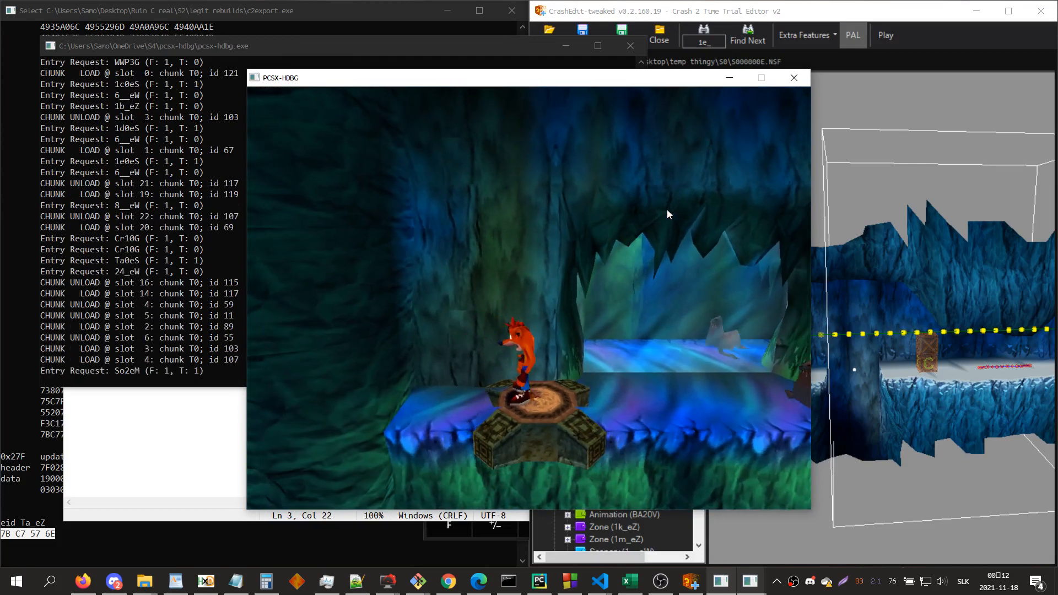
pyautogui.click(794, 78)
pyautogui.click(916, 331)
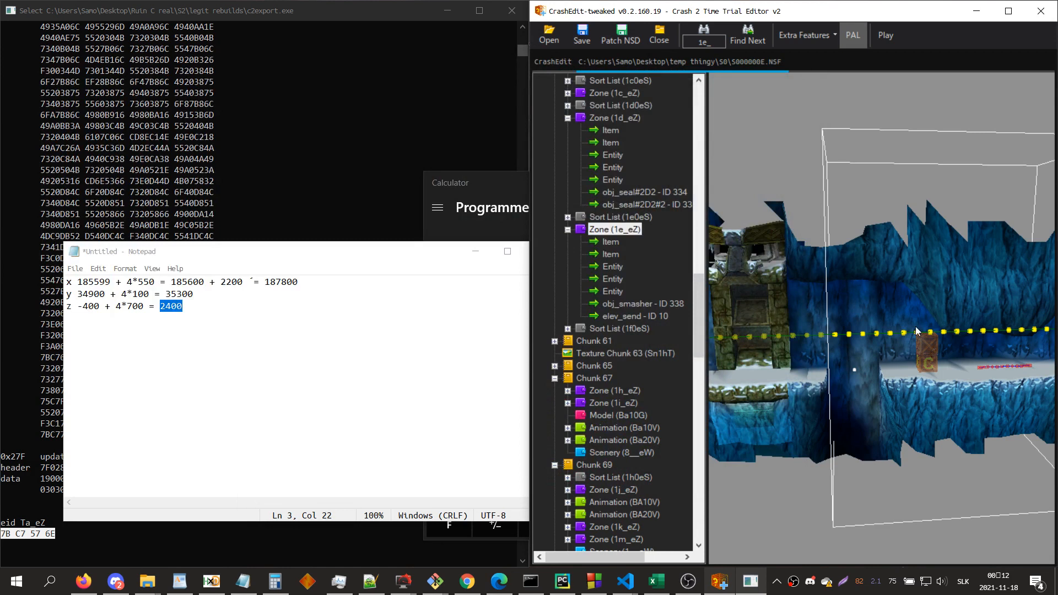
# Step: Examine the boundary between zones 1e_eZ and 1d_eZ in the 3D view
pyautogui.moveTo(916, 327); pyautogui.dragTo(917, 326)
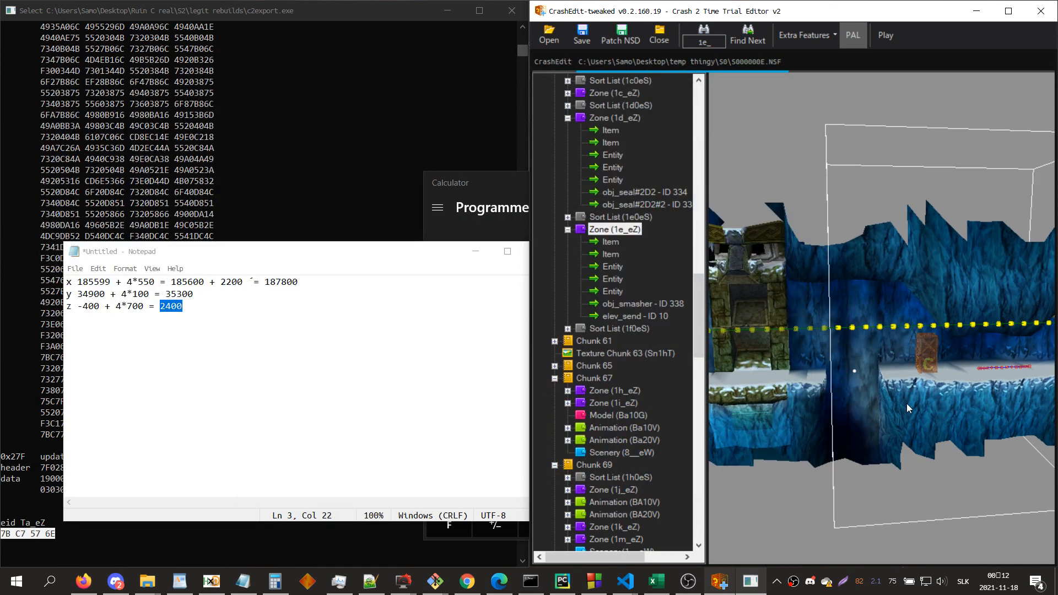
pyautogui.moveTo(908, 403); pyautogui.dragTo(872, 285)
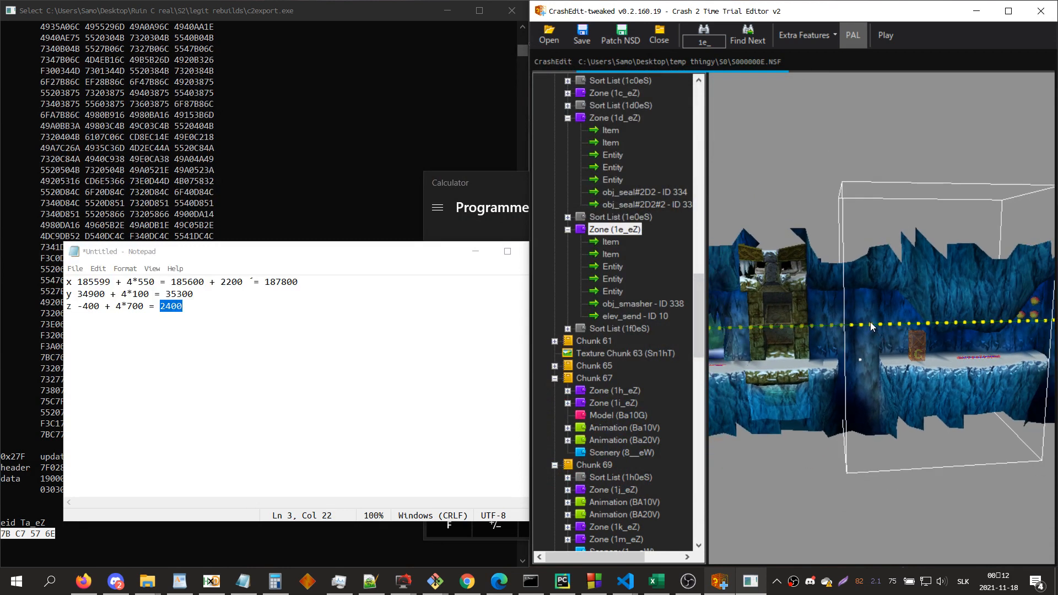
pyautogui.click(628, 114)
pyautogui.click(912, 296)
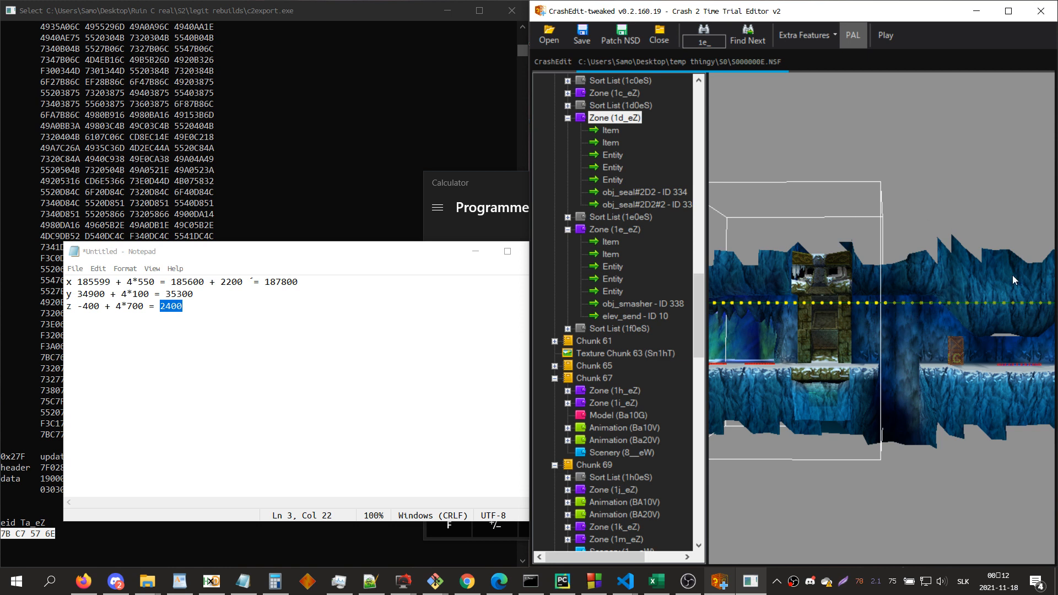
# Step: Deprocess zone 1d_eZ, inspect the raw bytes of its first item, and return to zone 1e_eZ
pyautogui.rightClick(630, 120)
pyautogui.click(678, 176)
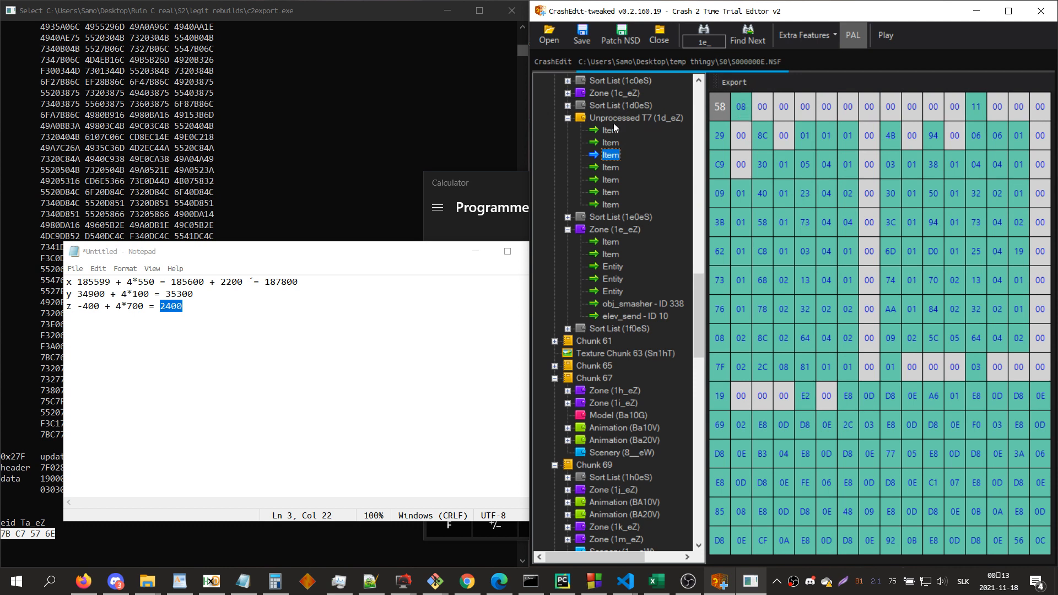
pyautogui.click(613, 125)
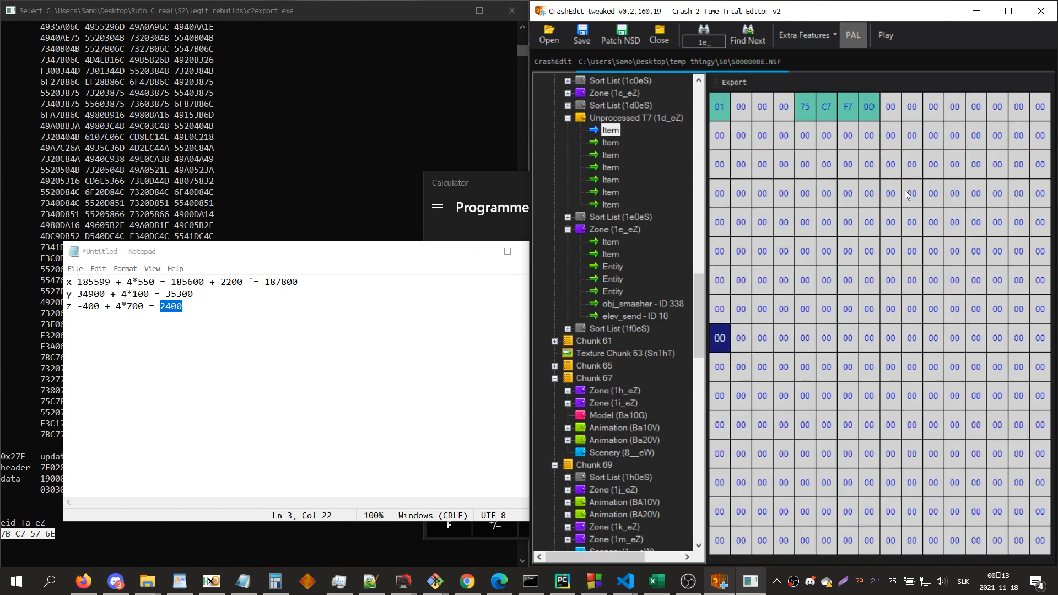
pyautogui.press('Down')
pyautogui.press('Down')
pyautogui.press('Down')
pyautogui.press('Down')
pyautogui.press('Down')
pyautogui.press('Down')
pyautogui.press('Down')
pyautogui.press('Down')
pyautogui.press('Down')
pyautogui.press('Down')
pyautogui.press('Down')
pyautogui.press('Down')
pyautogui.press('Down')
pyautogui.press('Down')
pyautogui.press('Down')
pyautogui.press('Down')
pyautogui.press('Down')
pyautogui.press('Down')
pyautogui.press('Down')
pyautogui.press('Down')
pyautogui.press('Up')
pyautogui.press('Up')
pyautogui.press('Up')
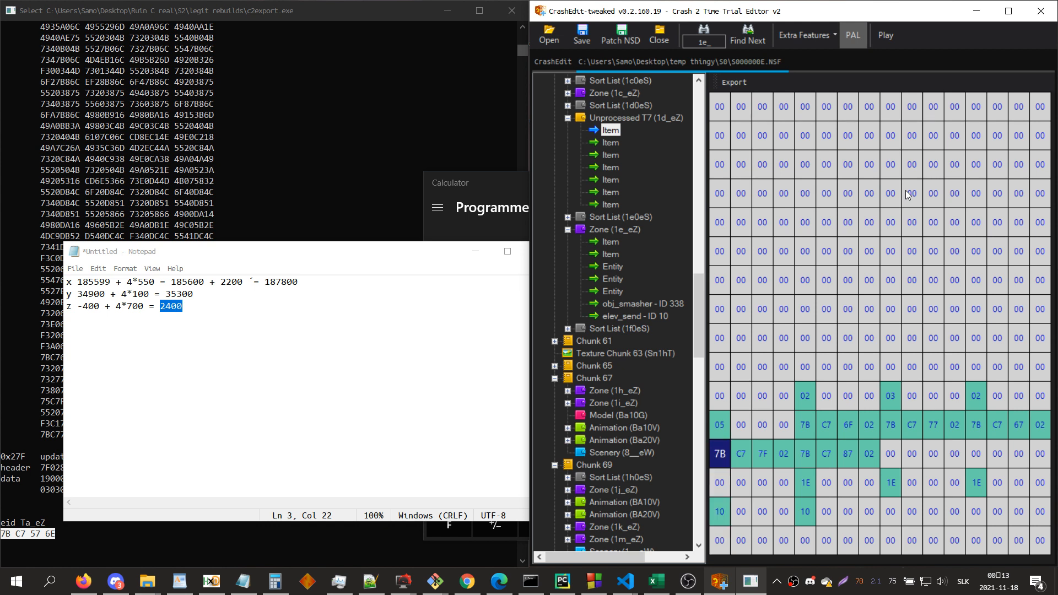
pyautogui.click(616, 230)
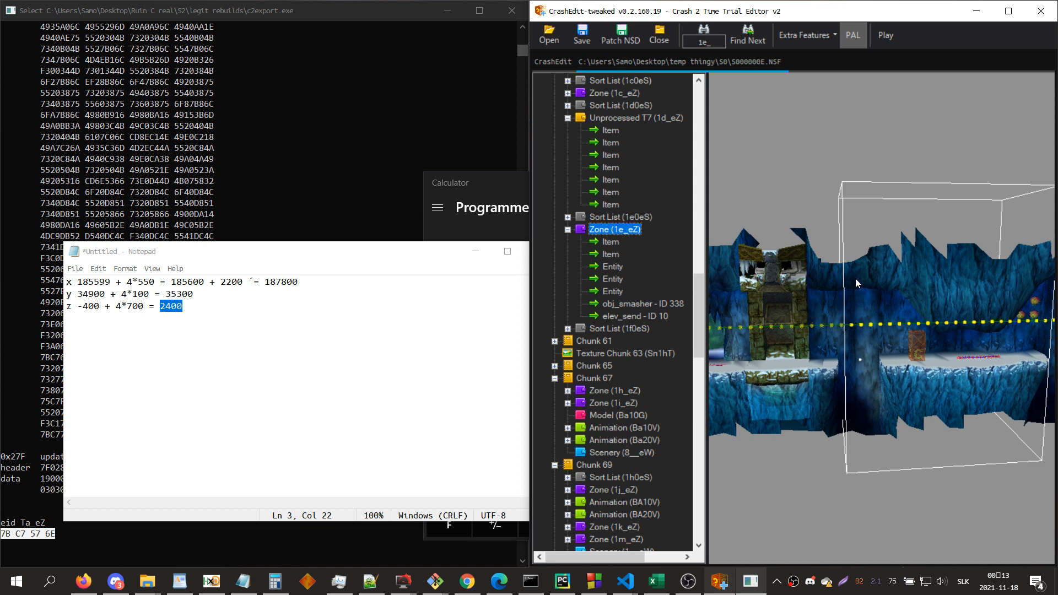
# Step: Export the third item of zone 1d_eZ as 1d c0
pyautogui.moveTo(855, 279); pyautogui.dragTo(852, 276)
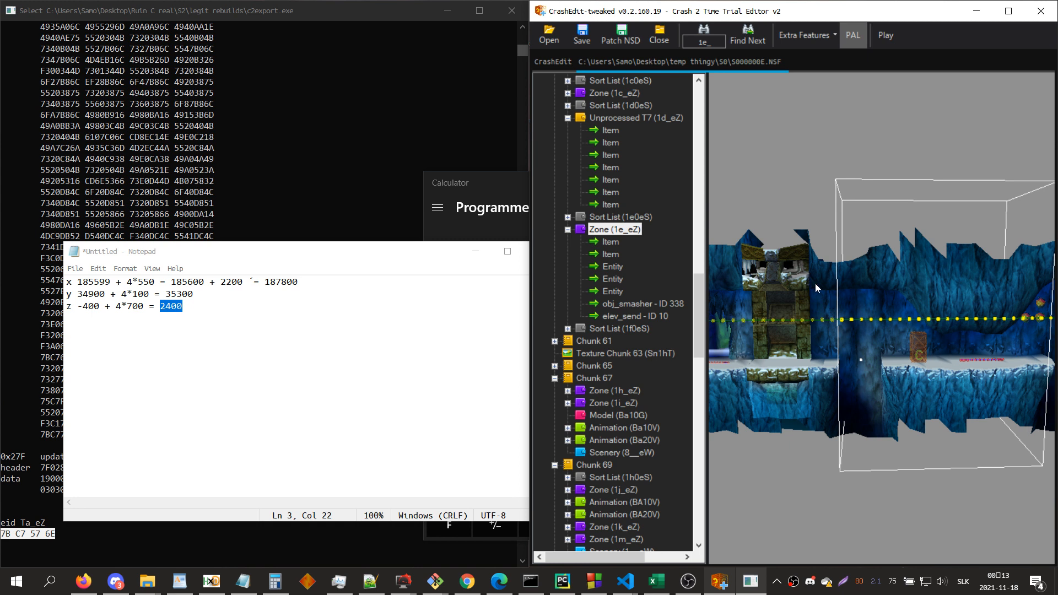
pyautogui.click(617, 153)
pyautogui.click(739, 87)
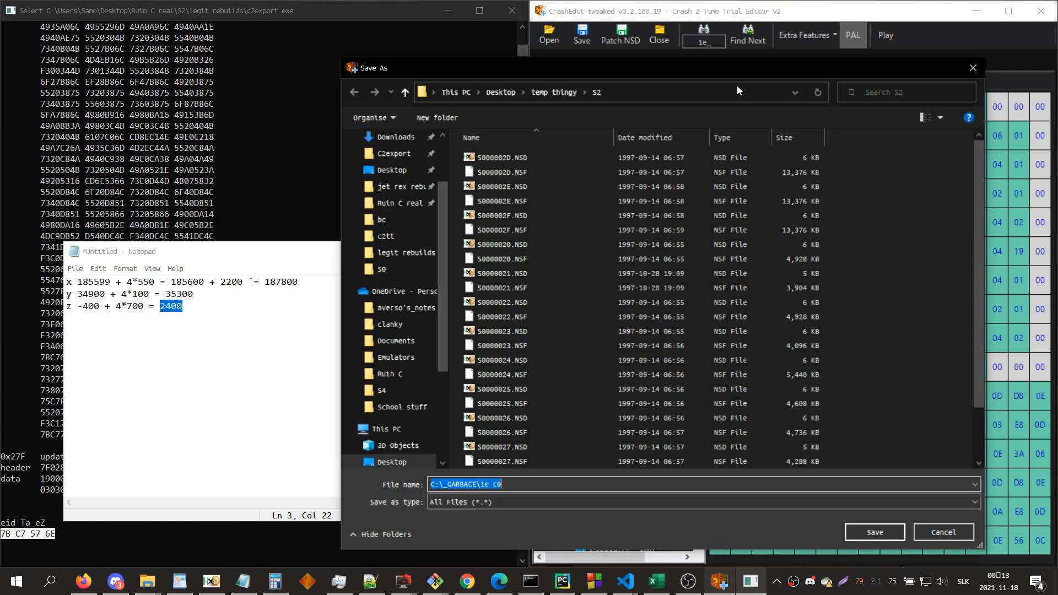
pyautogui.write('1d c0')
pyautogui.press('Return')
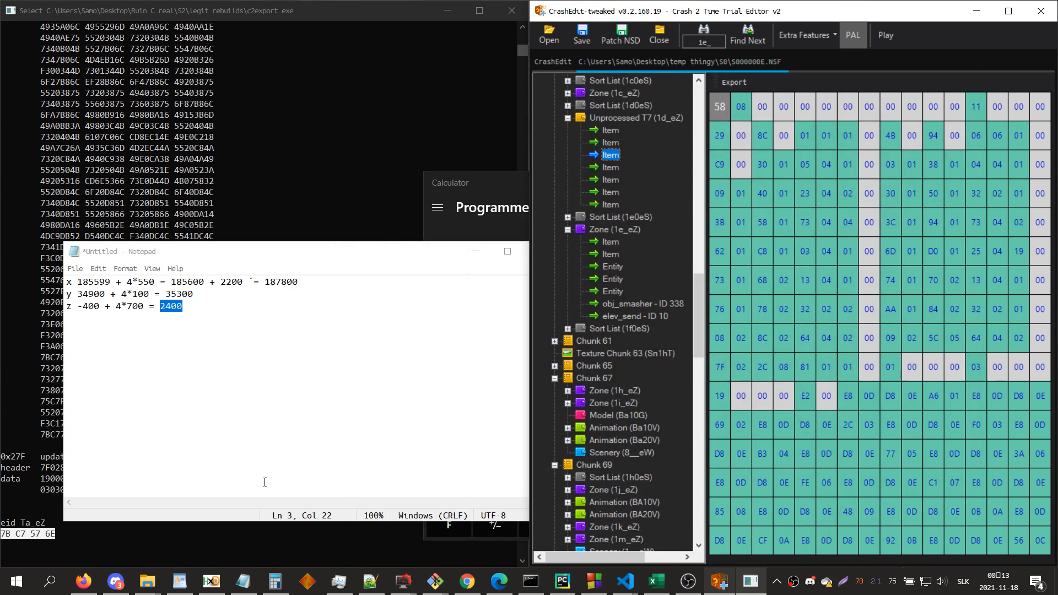
# Step: Start the prop_replace command in the c2export console
pyautogui.click(25, 524)
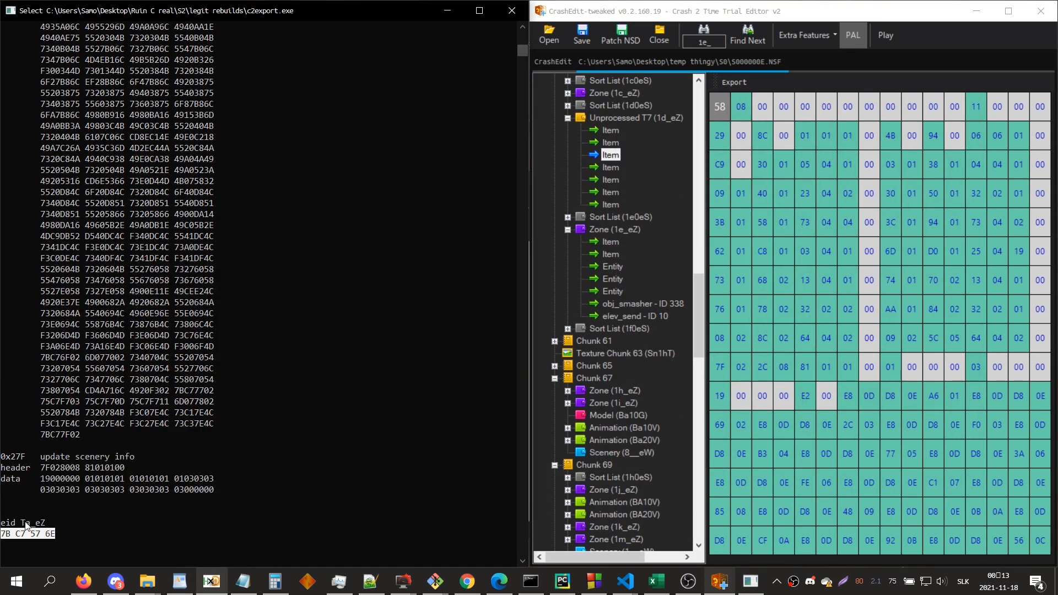
pyautogui.write('porp')
pyautogui.press('BackSpace')
pyautogui.press('BackSpace')
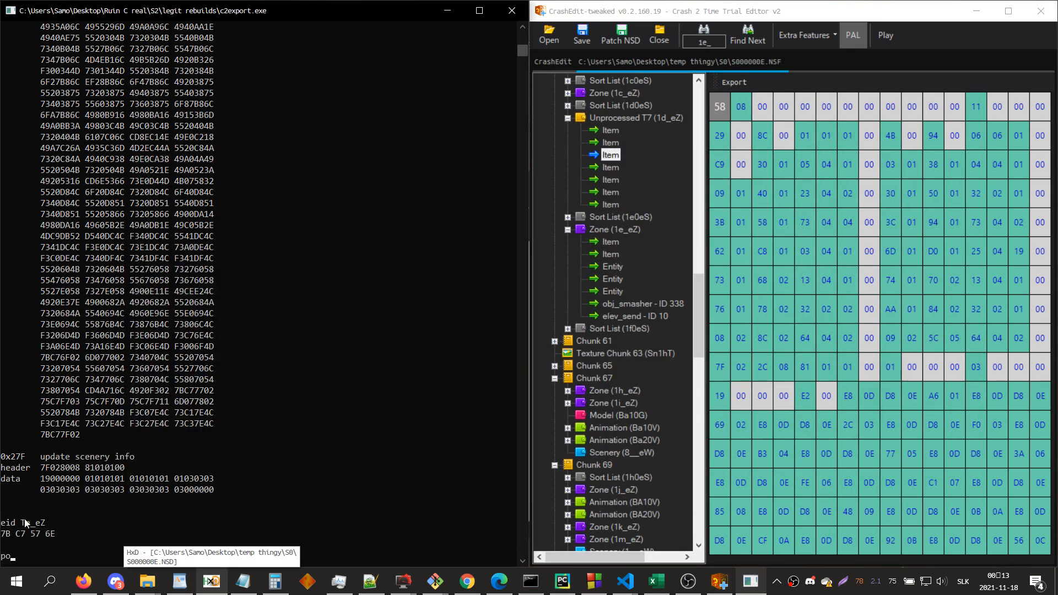
pyautogui.write('rop_replace')
pyautogui.press('Return')
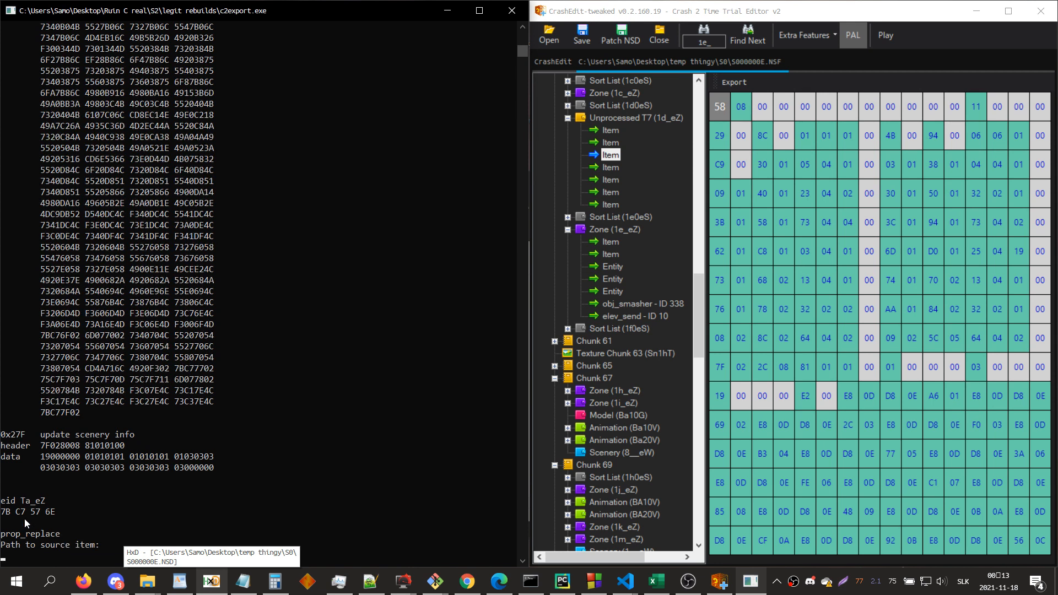
# Step: Export the third item of zone 1d_eZ into the _GARBAGE folder as 1d c0, overwriting the existing file
pyautogui.click(146, 584)
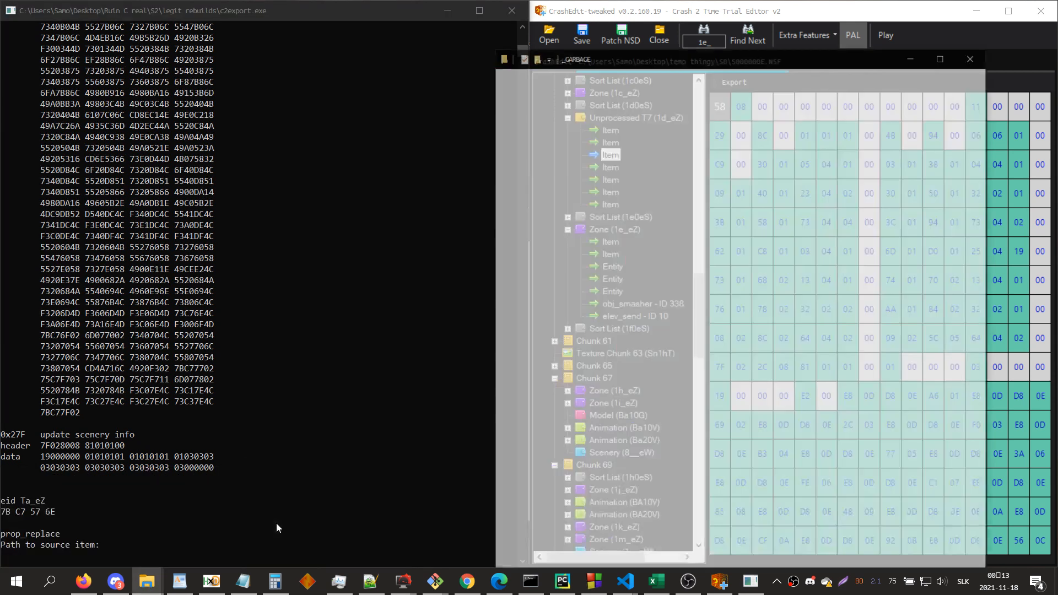
pyautogui.click(276, 523)
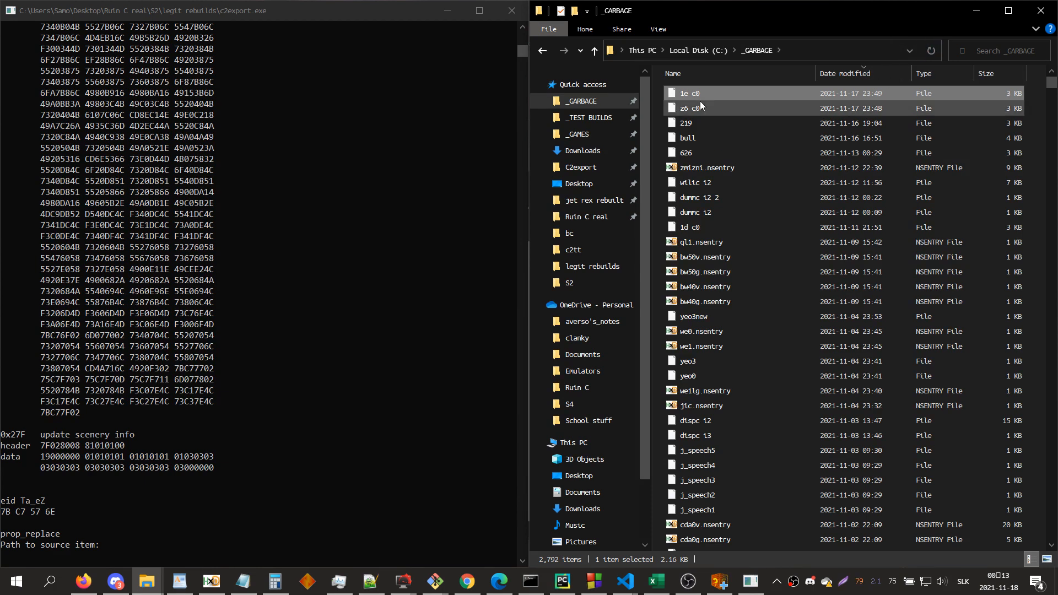
pyautogui.click(976, 10)
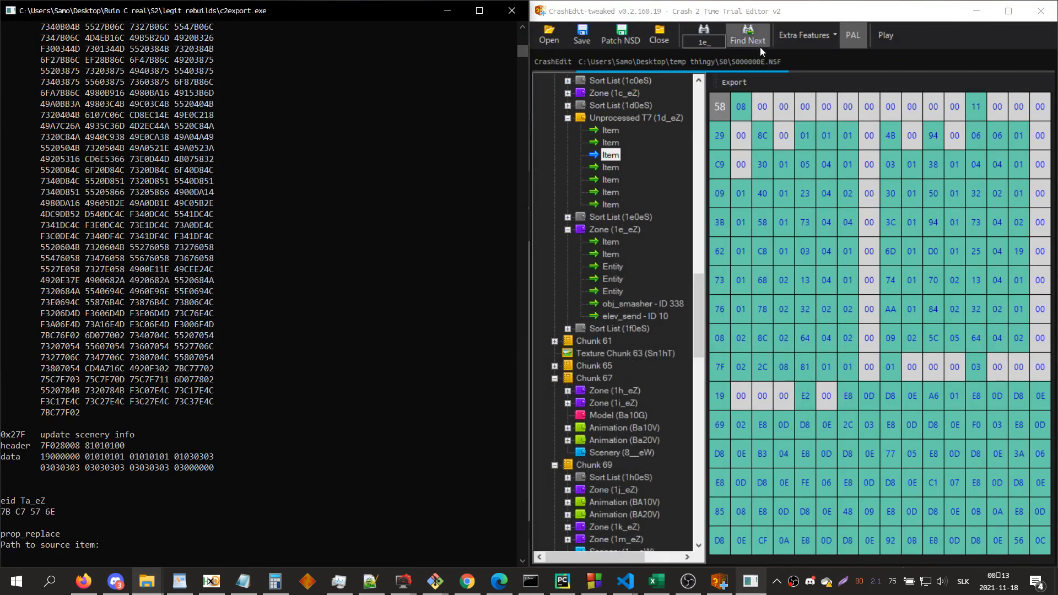
pyautogui.click(739, 70)
pyautogui.click(740, 81)
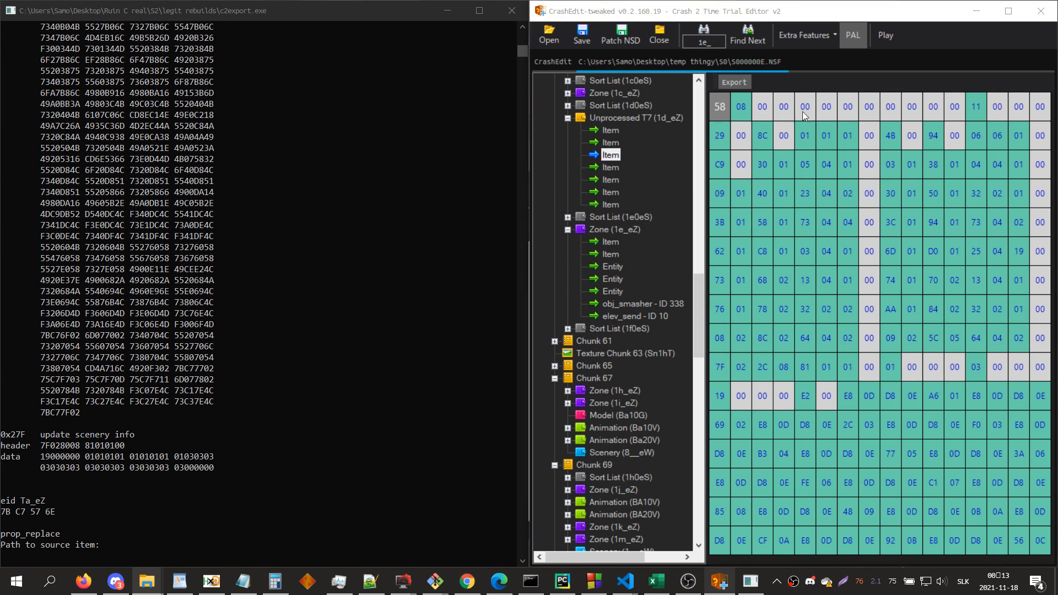
pyautogui.click(515, 156)
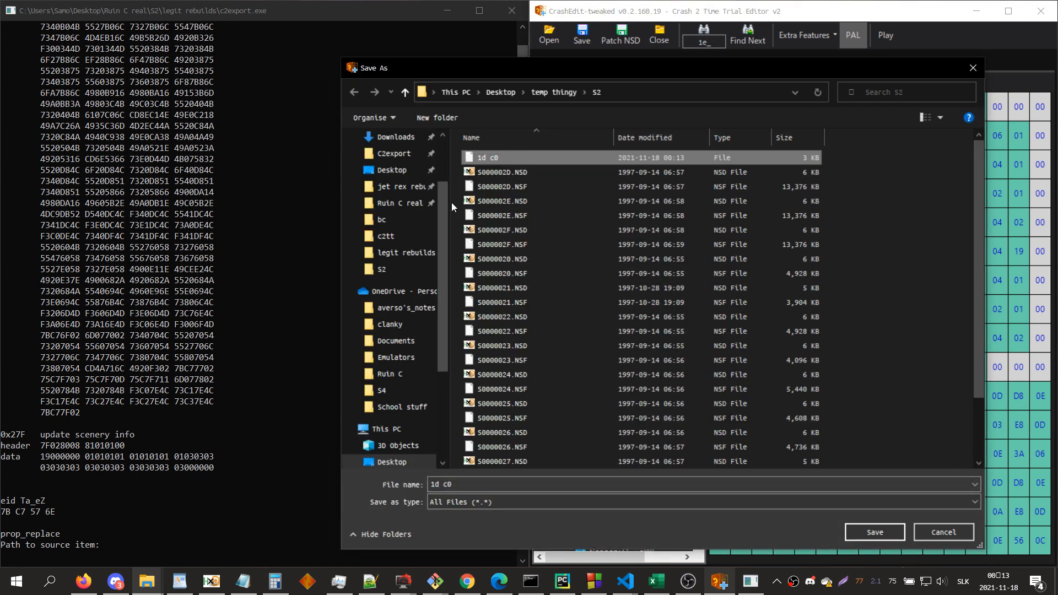
pyautogui.press('End')
pyautogui.scroll(2, 394, 185)
pyautogui.click(395, 166)
pyautogui.click(488, 485)
pyautogui.write('1d c0')
pyautogui.press('Return')
pyautogui.press('Left')
pyautogui.press('Return')
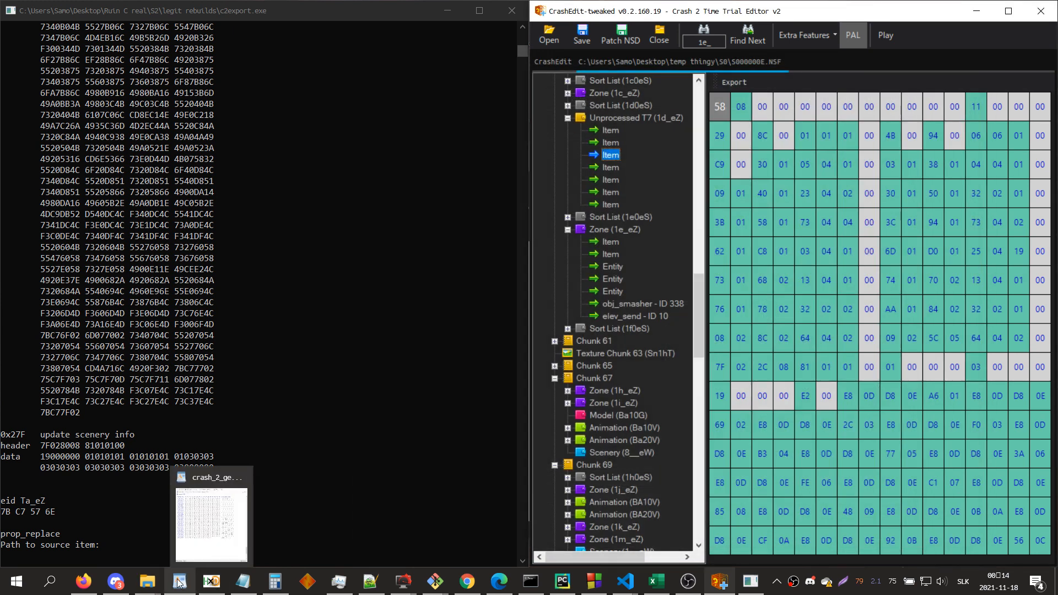
# Step: Give prop_replace z6 c0 as the source item and 1d c0 as the destination, and insert property 1a8
pyautogui.moveTo(147, 581)
pyautogui.click(258, 541)
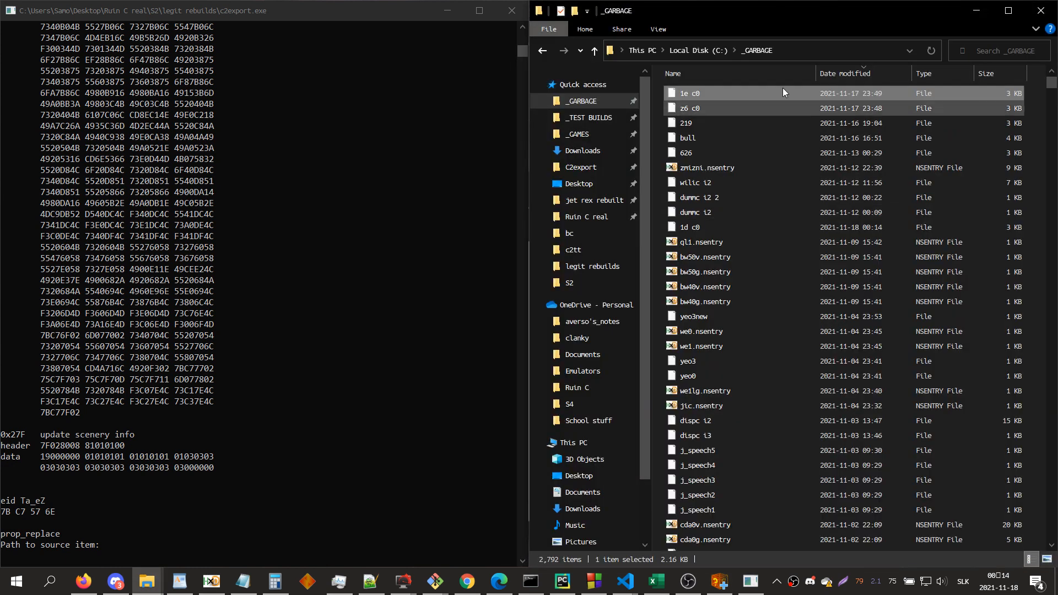
pyautogui.click(691, 127)
pyautogui.moveTo(696, 131); pyautogui.dragTo(276, 328)
pyautogui.moveTo(711, 124); pyautogui.dragTo(366, 320)
pyautogui.press('Return')
pyautogui.moveTo(711, 91); pyautogui.dragTo(382, 286)
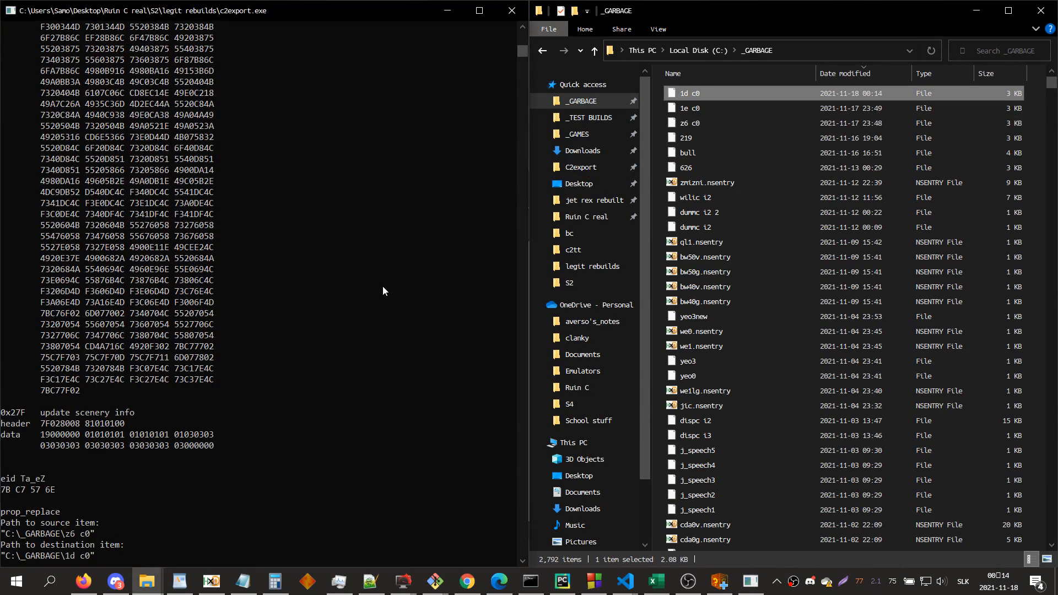
pyautogui.press('Return')
pyautogui.write('1a8')
pyautogui.press('Return')
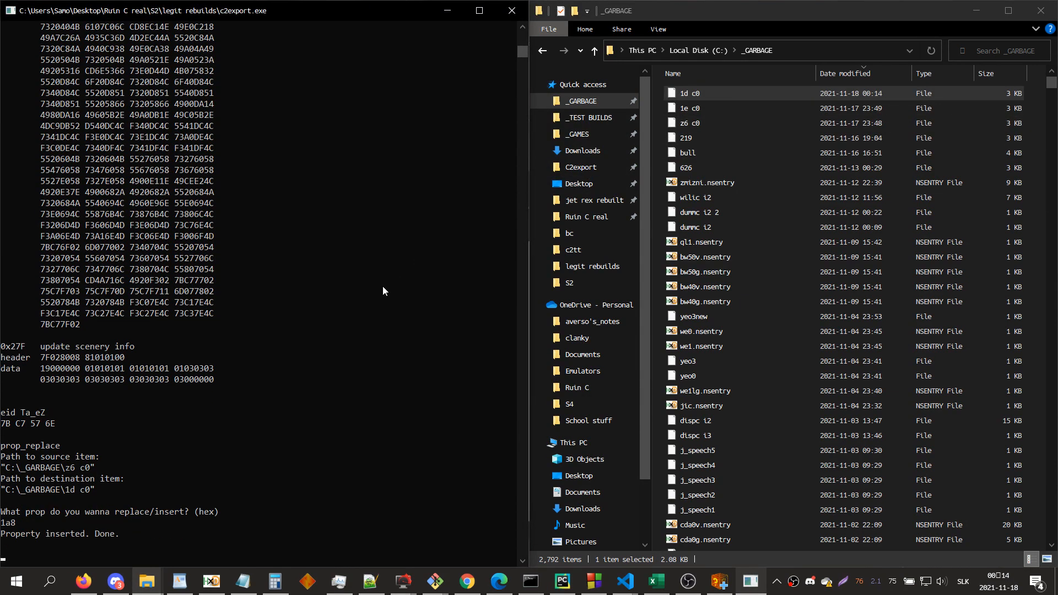
# Step: Replace the third item of zone 1d_eZ with the modified 1d c0 file and process the entry back into a zone
pyautogui.click(977, 10)
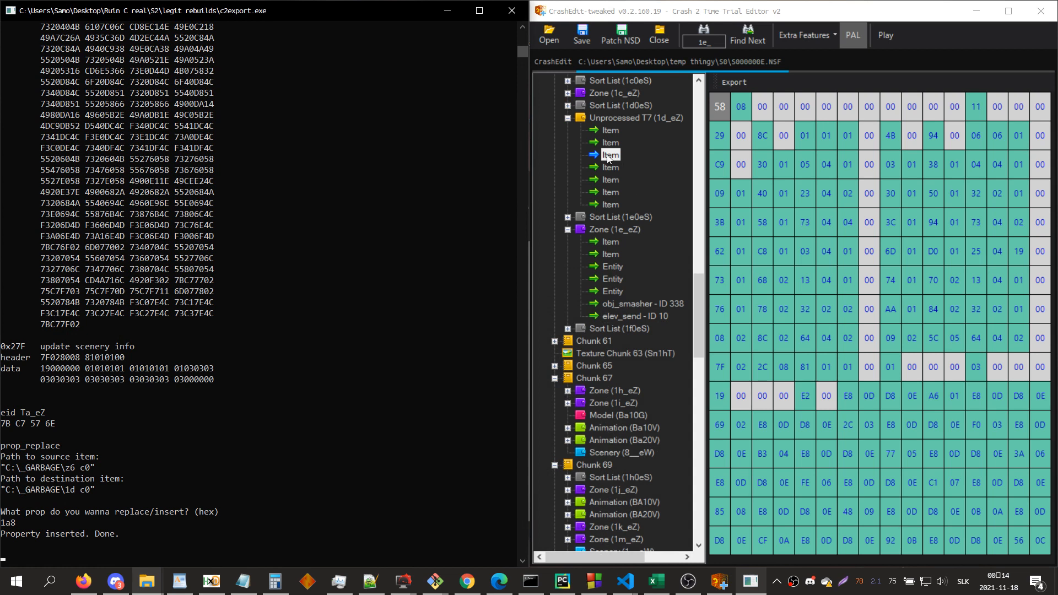
pyautogui.rightClick(609, 156)
pyautogui.click(623, 161)
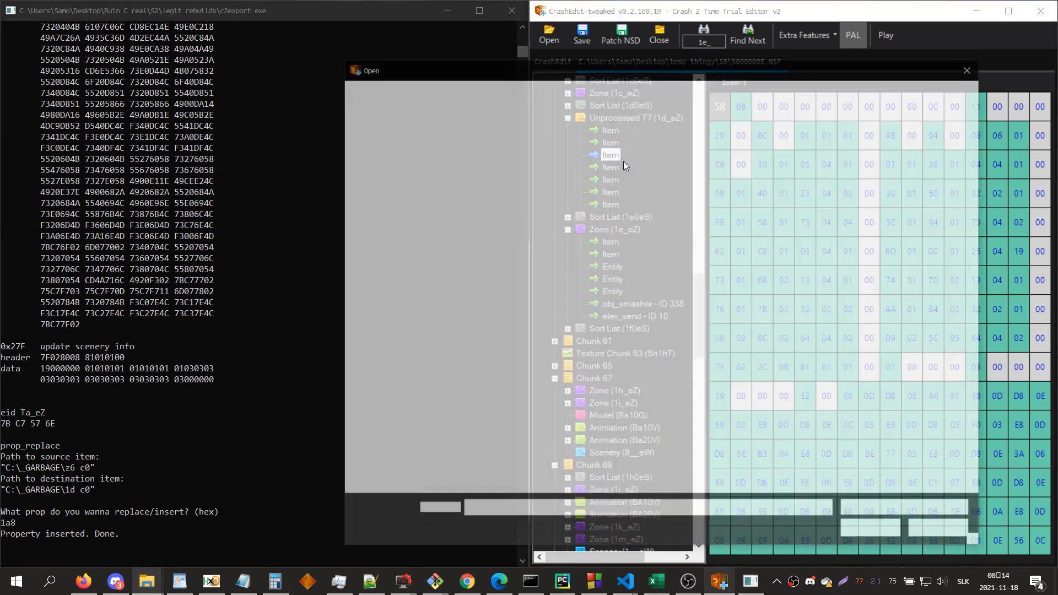
pyautogui.doubleClick(522, 158)
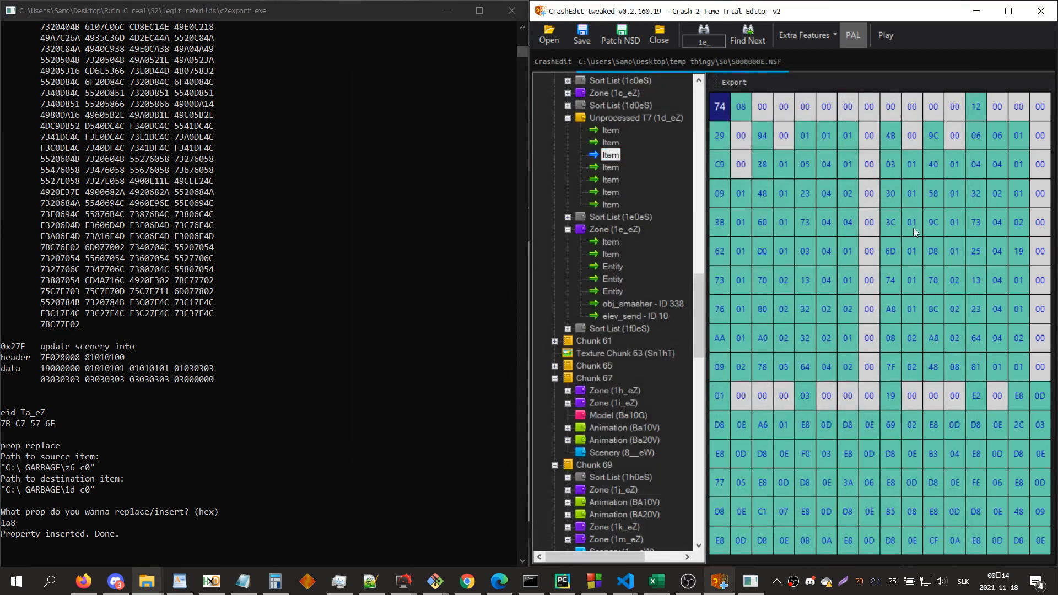
pyautogui.rightClick(667, 121)
pyautogui.click(714, 191)
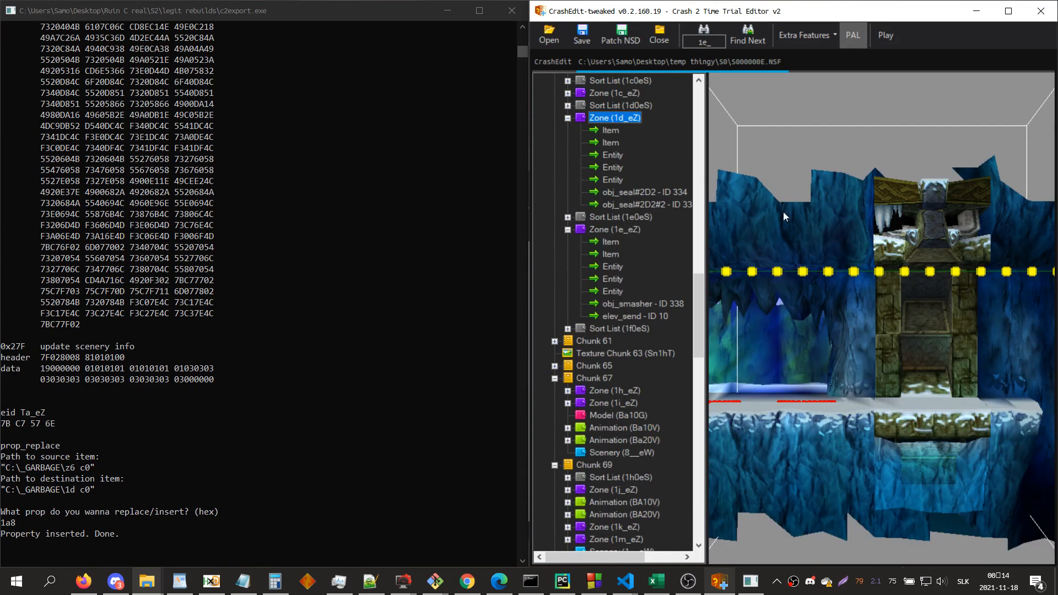
# Step: Check the position count of zone 1d_eZ's first entity, convert 24 to hexadecimal, and compare it with the printed warp/cam switch data
pyautogui.click(612, 155)
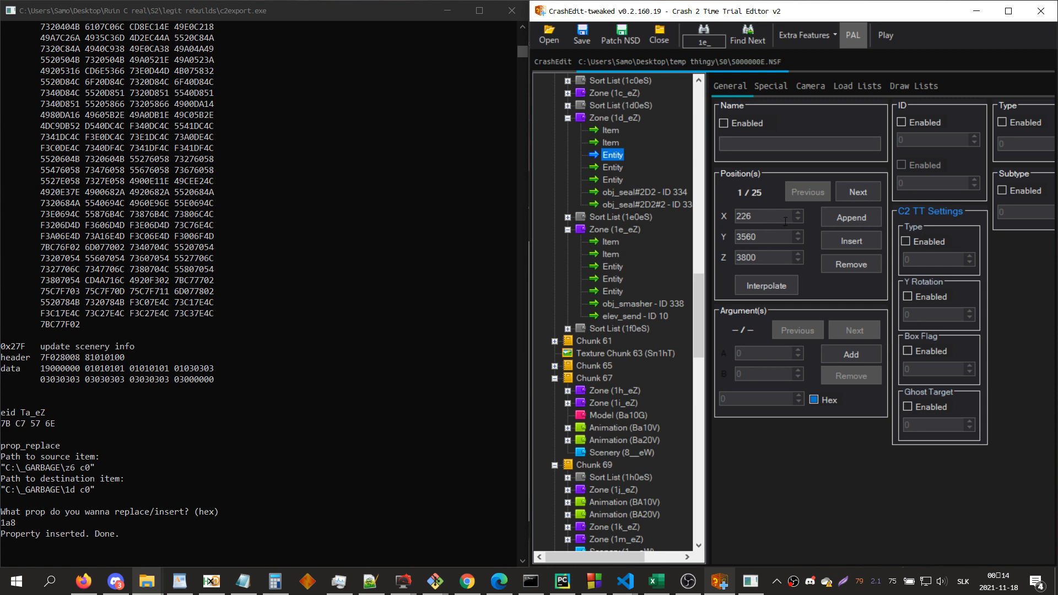
pyautogui.click(275, 580)
pyautogui.click(459, 288)
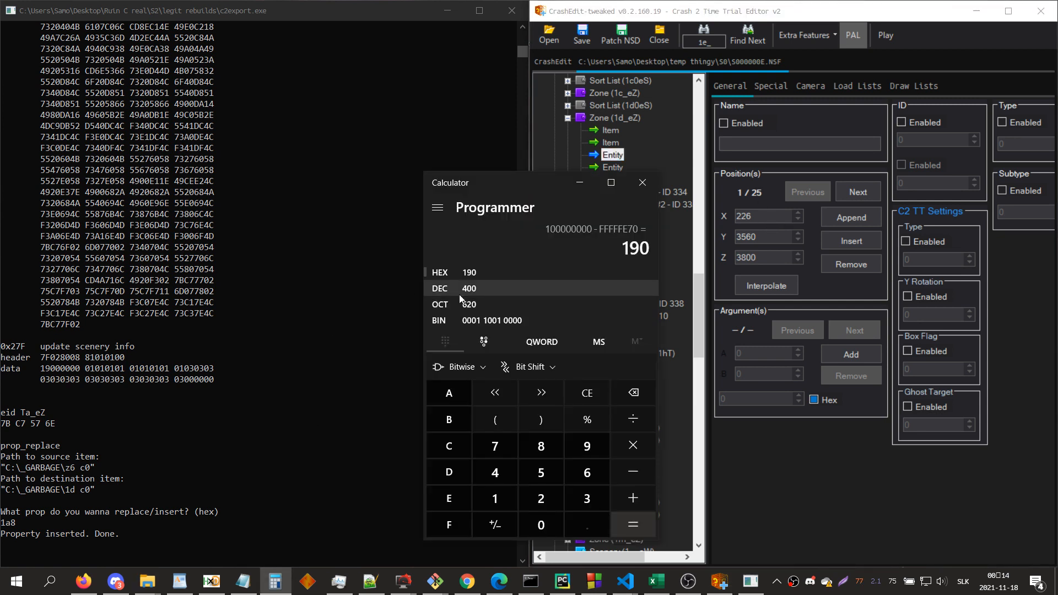
pyautogui.write('24')
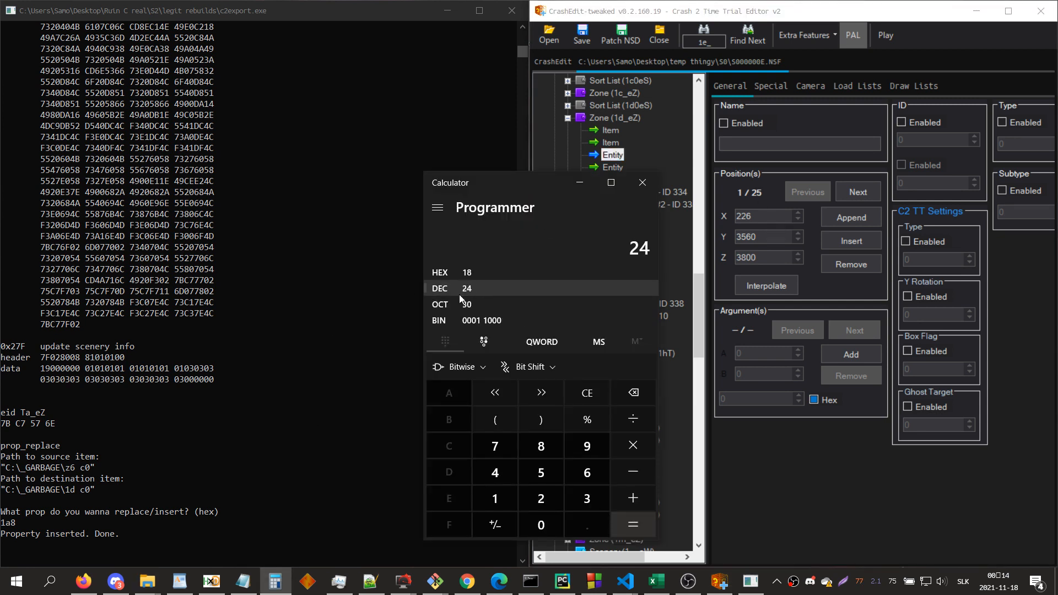
pyautogui.click(584, 190)
pyautogui.scroll(15, 95, 428)
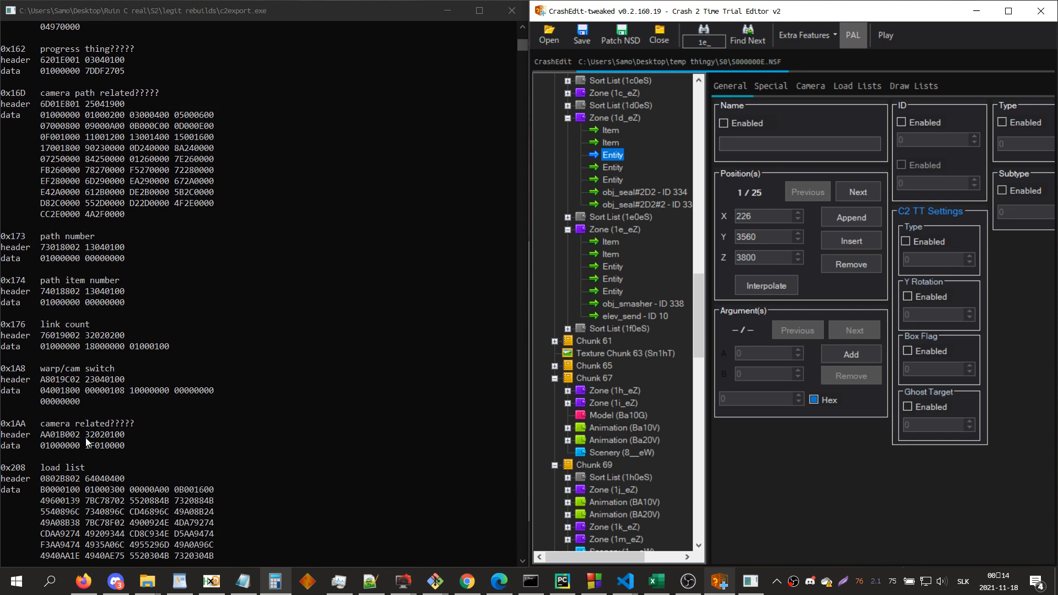
pyautogui.click(69, 390)
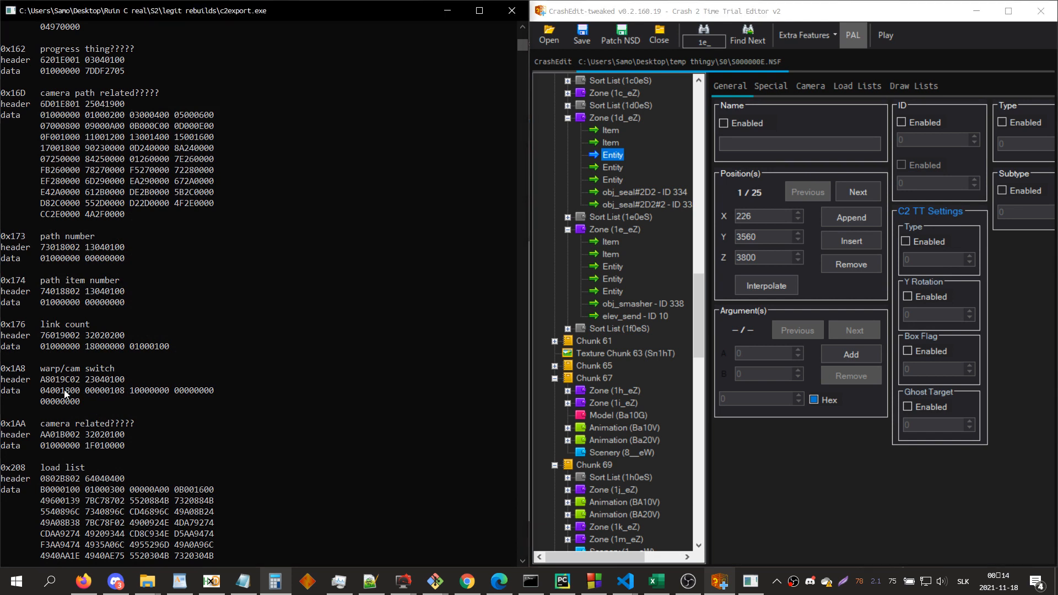
pyautogui.moveTo(80, 390); pyautogui.dragTo(62, 395)
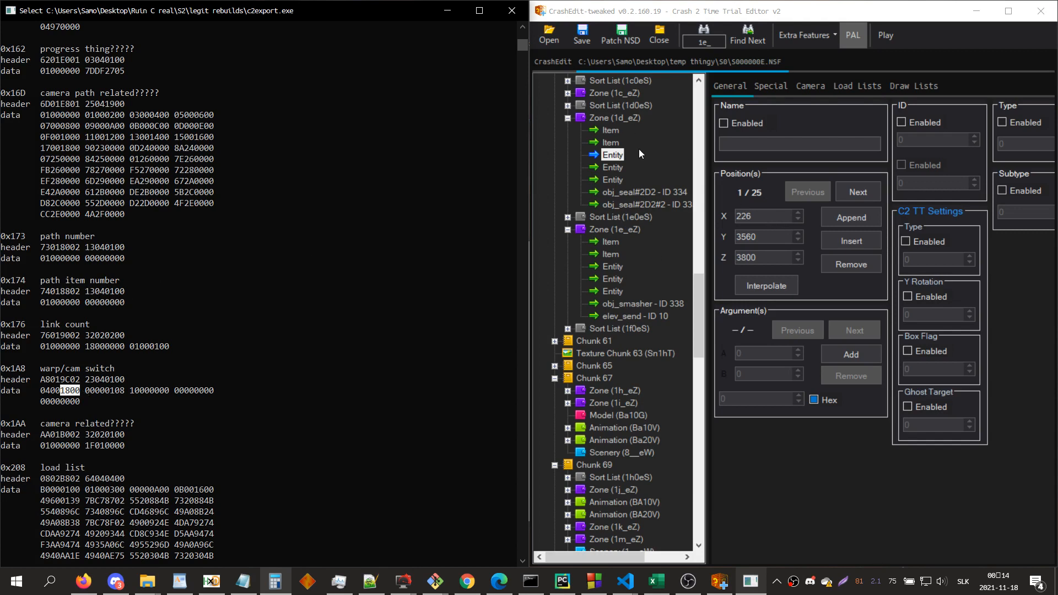
# Step: Deprocess zone 1d_eZ, set the sixth data byte of its third item's warp/cam switch property to 01, and reprocess the zone
pyautogui.click(629, 118)
pyautogui.rightClick(629, 118)
pyautogui.click(656, 179)
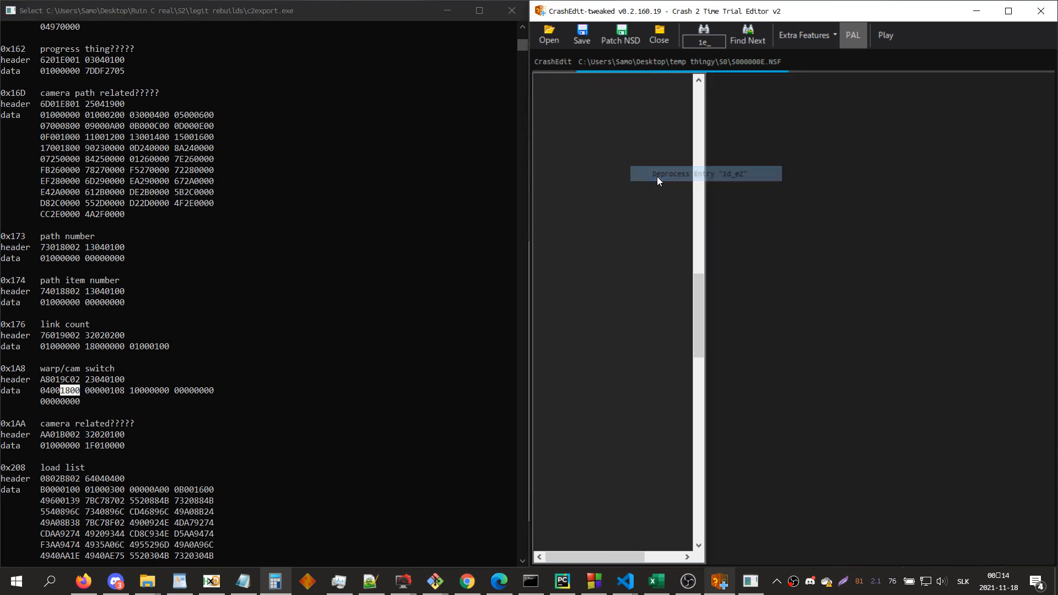
pyautogui.press('Down')
pyautogui.press('Down')
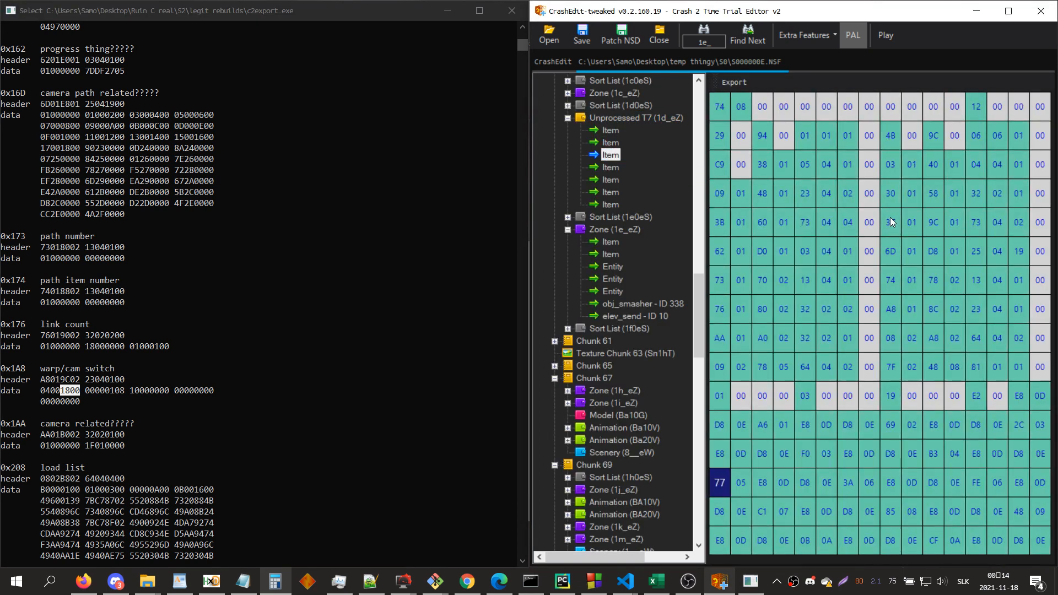
pyautogui.press('Down')
pyautogui.press('Down')
pyautogui.press('Down')
pyautogui.press('Down')
pyautogui.press('Down')
pyautogui.press('Down')
pyautogui.press('Down')
pyautogui.press('Down')
pyautogui.press('Down')
pyautogui.press('Down')
pyautogui.press('Down')
pyautogui.press('Down')
pyautogui.press('Down')
pyautogui.press('Down')
pyautogui.press('Down')
pyautogui.press('Down')
pyautogui.press('Down')
pyautogui.press('Down')
pyautogui.press('Down')
pyautogui.press('Down')
pyautogui.press('Right')
pyautogui.press('Right')
pyautogui.press('Right')
pyautogui.press('Right')
pyautogui.press('Right')
pyautogui.press('Right')
pyautogui.press('Right')
pyautogui.press('Right')
pyautogui.press('Right')
pyautogui.press('Right')
pyautogui.press('Right')
pyautogui.press('Up')
pyautogui.press('Up')
pyautogui.press('Up')
pyautogui.press('Up')
pyautogui.press('Up')
pyautogui.press('Up')
pyautogui.press('Up')
pyautogui.press('Right')
pyautogui.press('Right')
pyautogui.press('Up')
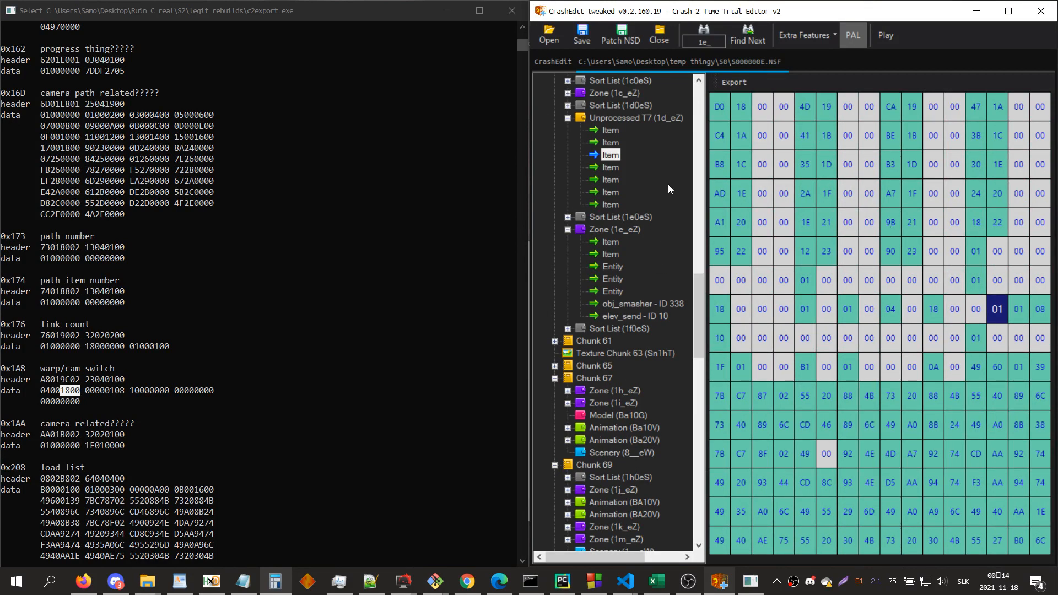
pyautogui.rightClick(660, 119)
pyautogui.click(695, 186)
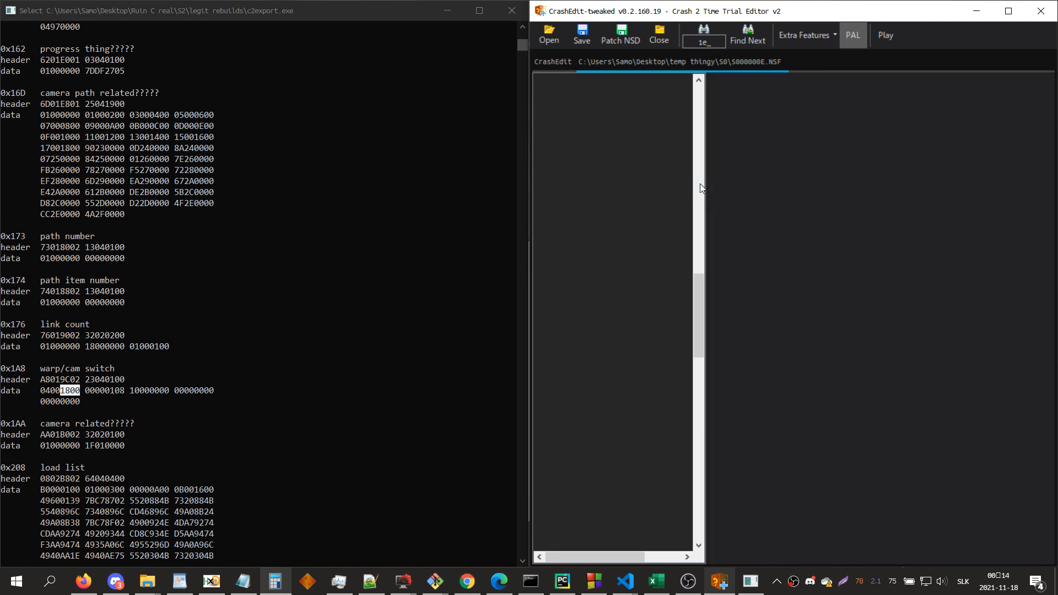
# Step: In the first item of zone 1d_eZ, set the neighbour count to 06 and the sixth neighbour's flag byte to 1F
pyautogui.click(613, 154)
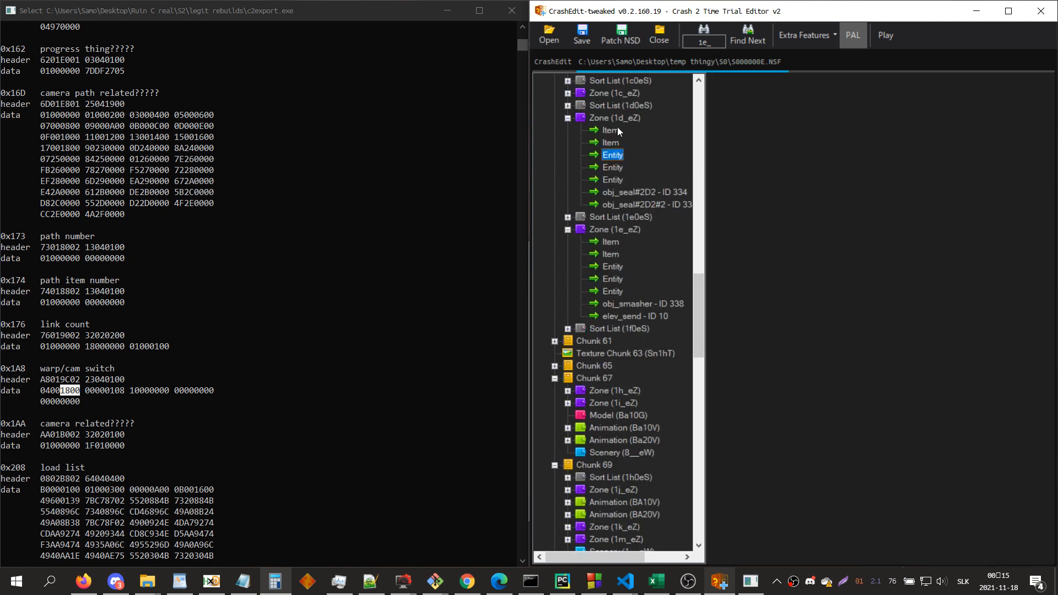
pyautogui.click(617, 127)
pyautogui.click(920, 223)
pyautogui.press('Down')
pyautogui.press('Down')
pyautogui.press('Down')
pyautogui.press('Down')
pyautogui.press('Down')
pyautogui.press('Down')
pyautogui.press('Down')
pyautogui.press('Down')
pyautogui.press('Down')
pyautogui.press('Down')
pyautogui.press('Down')
pyautogui.press('Down')
pyautogui.press('Down')
pyautogui.press('Down')
pyautogui.press('Down')
pyautogui.press('Down')
pyautogui.press('Down')
pyautogui.press('Down')
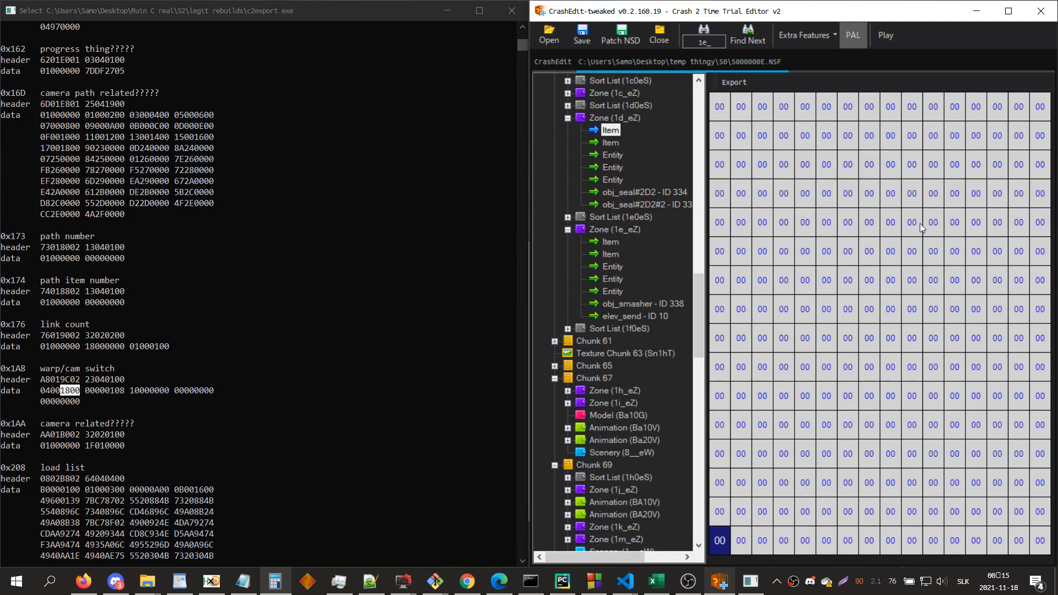
pyautogui.press('Down')
pyautogui.press('Down')
pyautogui.press('Down')
pyautogui.press('Down')
pyautogui.press('Down')
pyautogui.press('Down')
pyautogui.press('Down')
pyautogui.press('Up')
pyautogui.press('Up')
pyautogui.press('Up')
pyautogui.press('Up')
pyautogui.press('Up')
pyautogui.press('Up')
pyautogui.press('Down')
pyautogui.press('Right')
pyautogui.press('Right')
pyautogui.press('Right')
pyautogui.press('Right')
pyautogui.press('Right')
pyautogui.press('Right')
pyautogui.press('Down')
pyautogui.press('Down')
# Step: Enter 7B C7 57 7A as the sixth neighbour's ID in zone 1d_eZ and display the IDs as entry names
pyautogui.press('Right')
pyautogui.press('Right')
pyautogui.write('1')
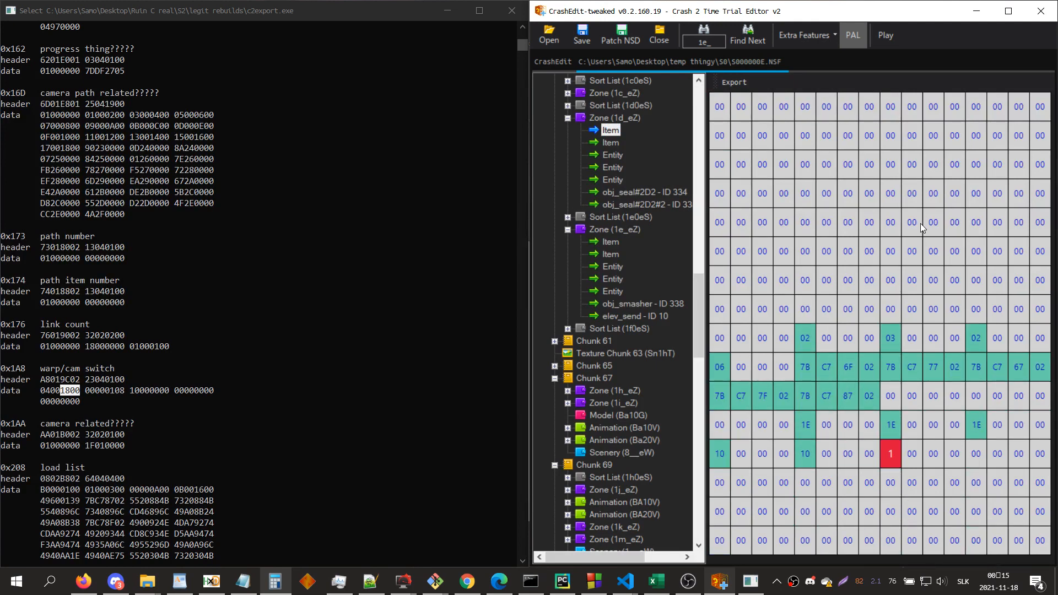
pyautogui.write('f')
pyautogui.press('Up')
pyautogui.write('7b')
pyautogui.press('Right')
pyautogui.write('c7')
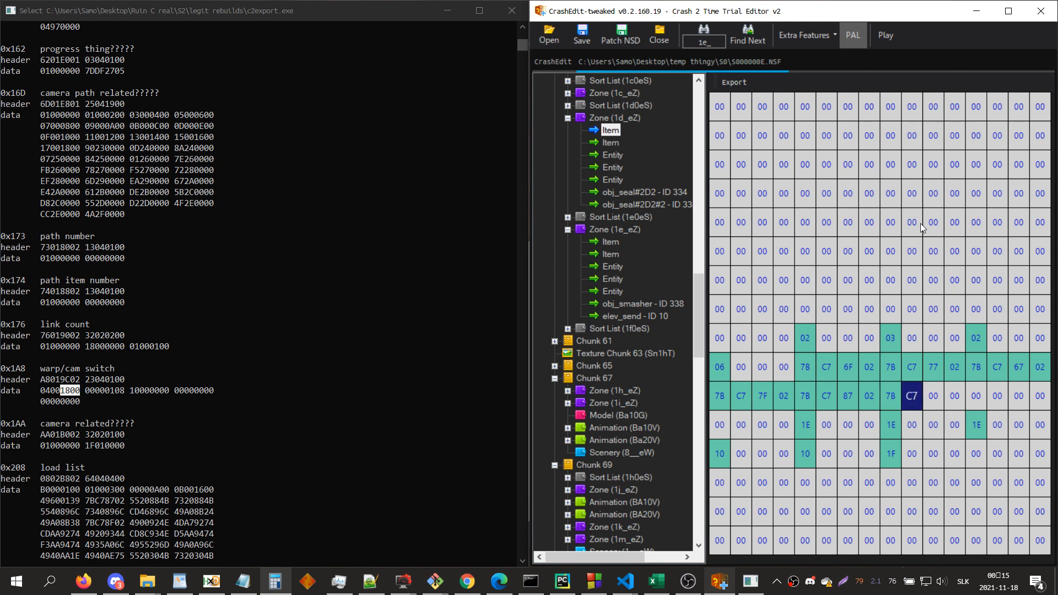
pyautogui.press('Right')
pyautogui.write('57')
pyautogui.press('Right')
pyautogui.write('7a')
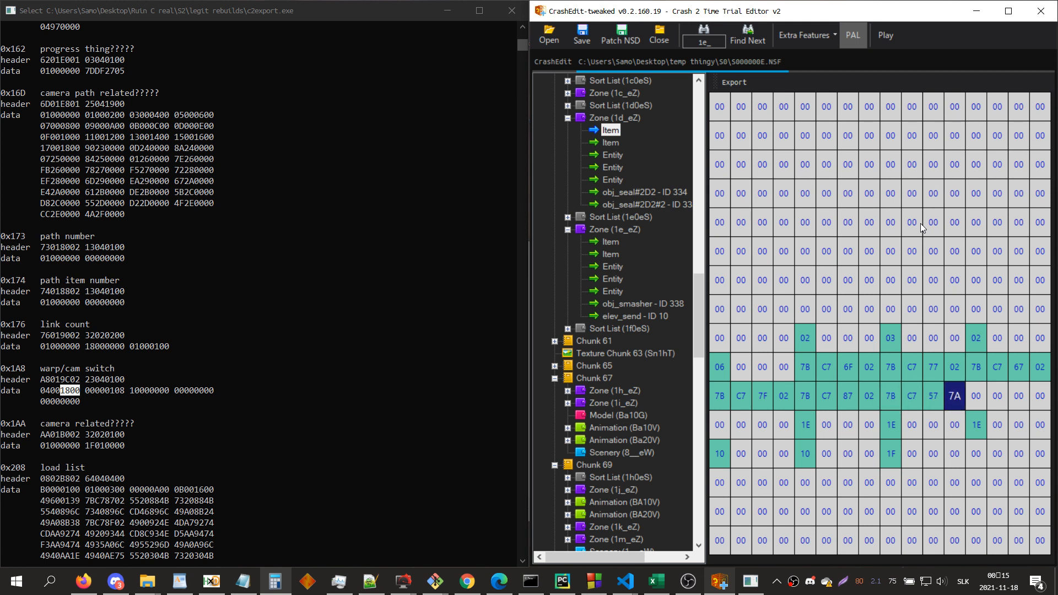
pyautogui.write('xxx')
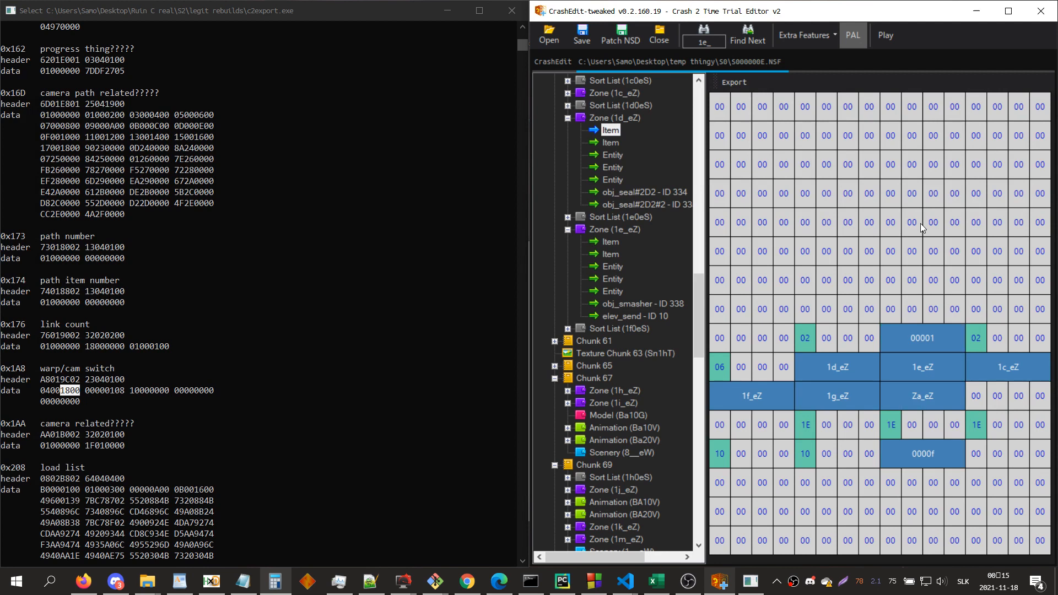
pyautogui.write('xxxxx')
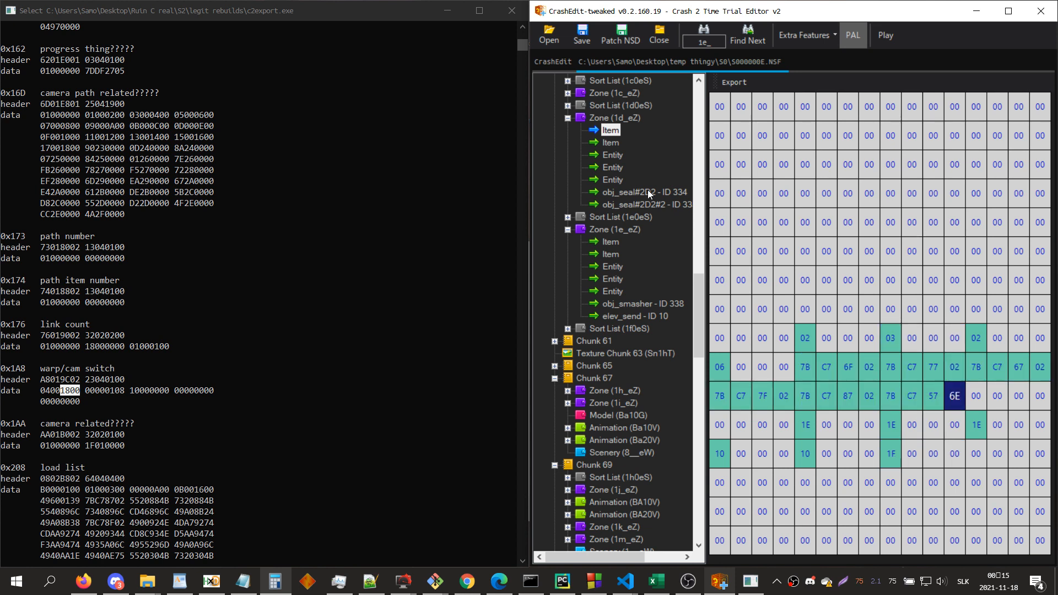
# Step: In zone 1d_eZ's first entity, append entity ID 10 to Draw List B at position 0 and Draw List A at position 24
pyautogui.click(612, 154)
pyautogui.click(918, 86)
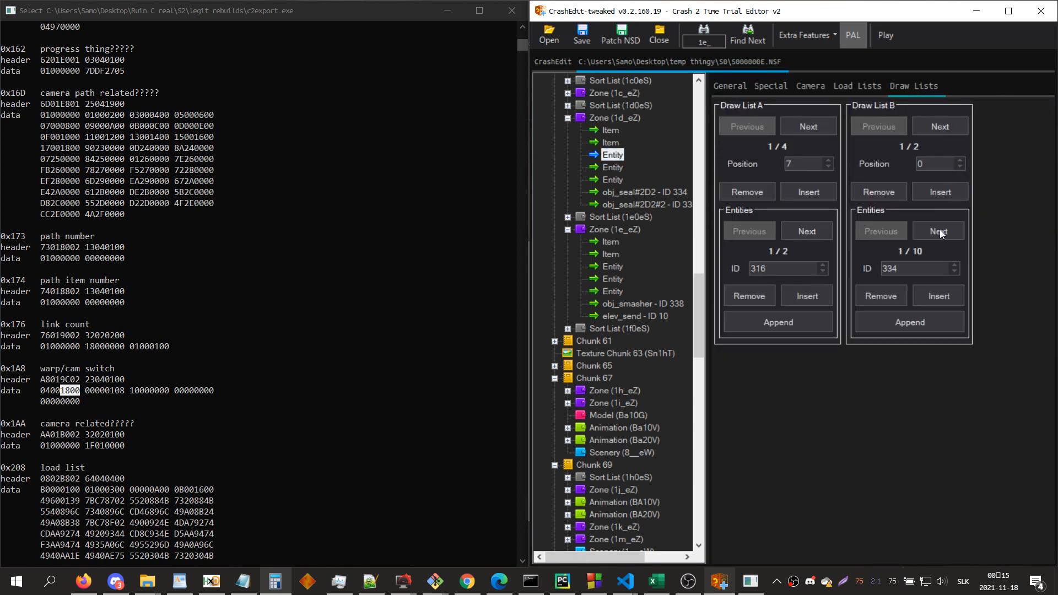
pyautogui.click(921, 321)
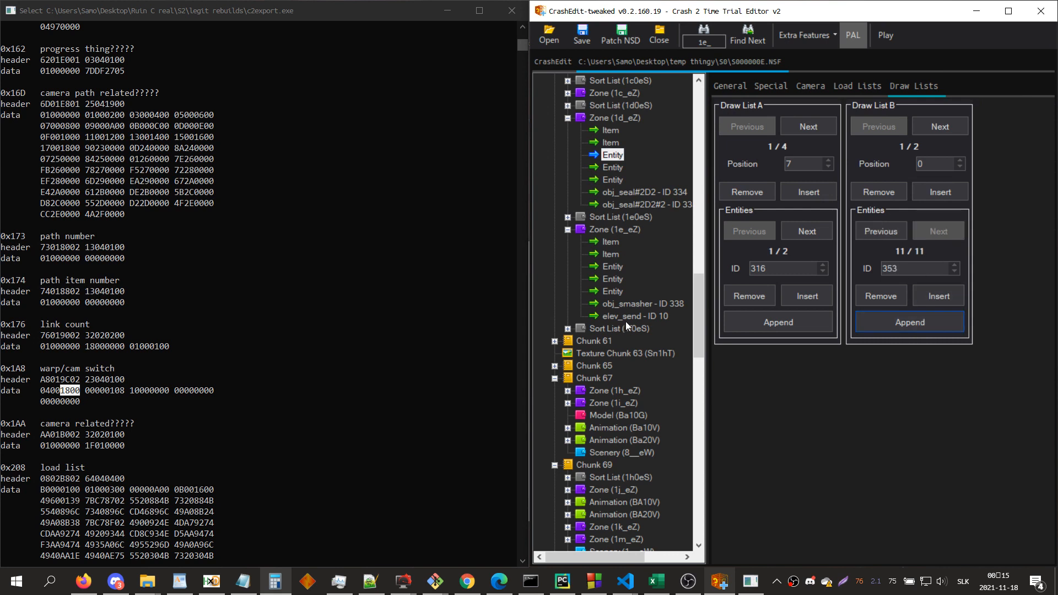
pyautogui.doubleClick(890, 269)
pyautogui.write('10')
pyautogui.click(814, 130)
pyautogui.click(813, 130)
pyautogui.click(813, 130)
pyautogui.click(778, 322)
pyautogui.doubleClick(760, 269)
pyautogui.write('10')
# Step: Undock zone 1d_eZ's 3D view, snap it beside the editor, and reopen the camera settings of the zone's first entity
pyautogui.doubleClick(613, 117)
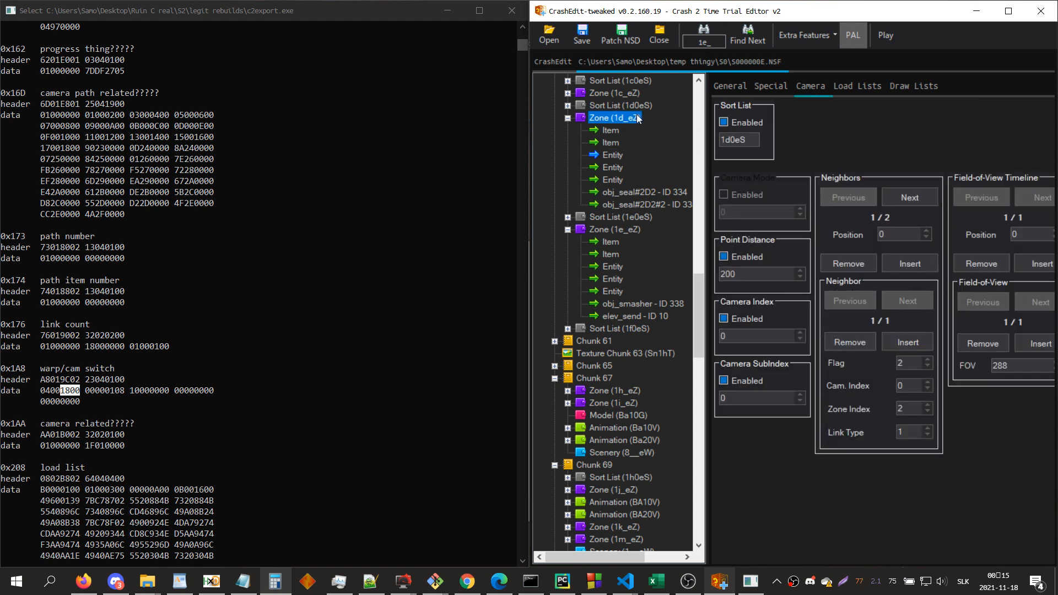
pyautogui.click(613, 156)
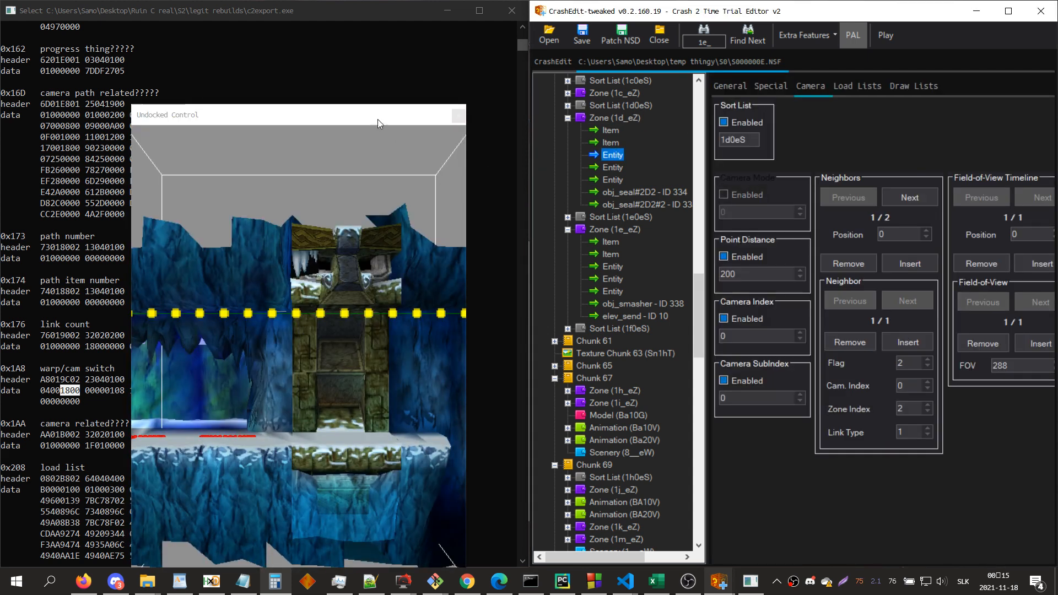
pyautogui.click(378, 118)
pyautogui.press('super+Left')
pyautogui.scroll(-4, 212, 321)
pyautogui.scroll(-2, 468, 373)
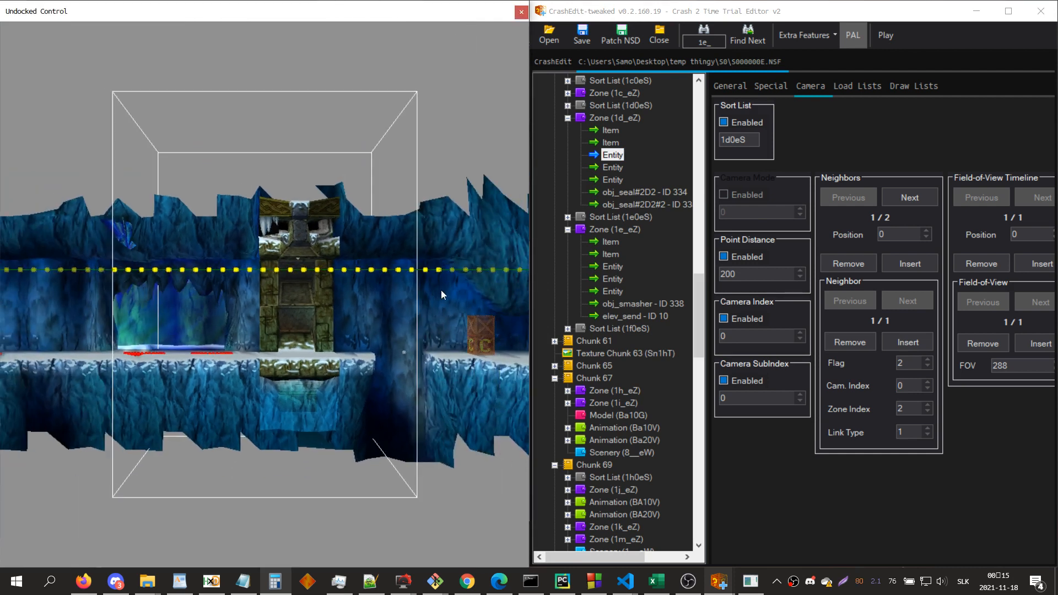
# Step: Insert a second neighbour at position 24 of the camera neighbours in zone 1d_eZ's first entity
pyautogui.click(904, 199)
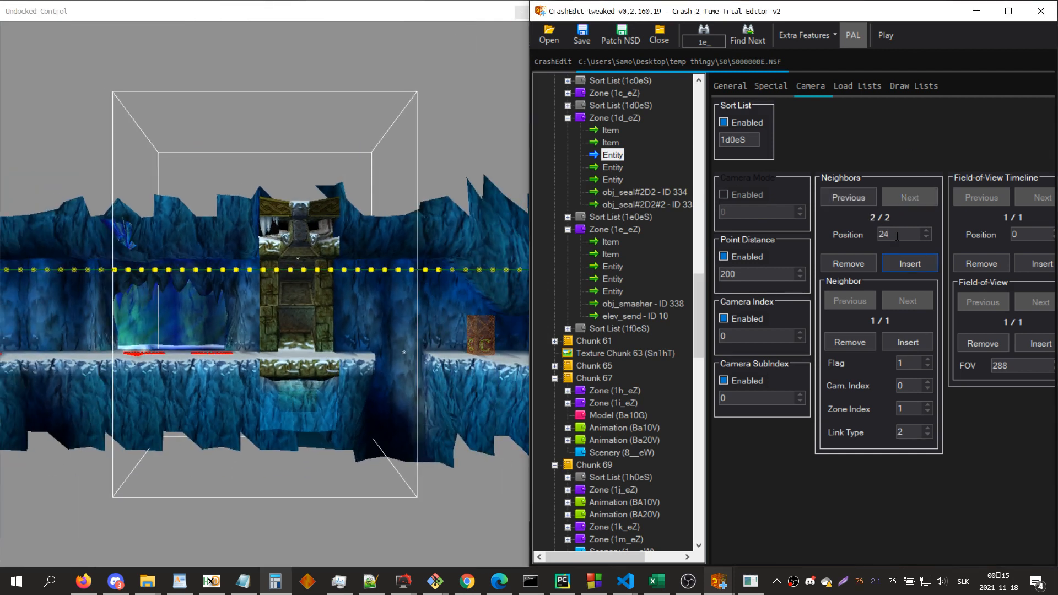
pyautogui.click(916, 346)
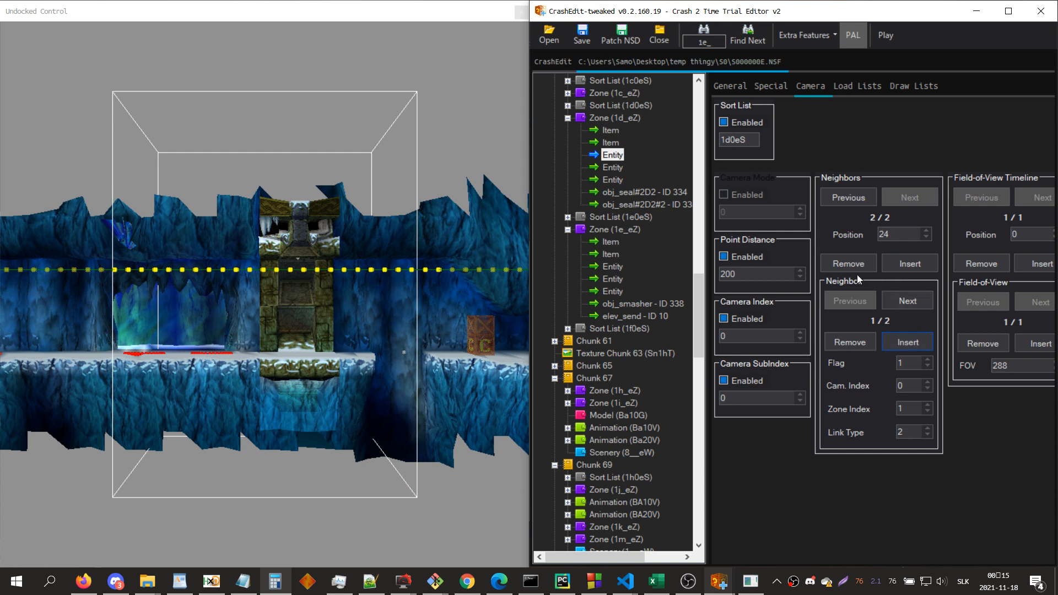
pyautogui.click(905, 304)
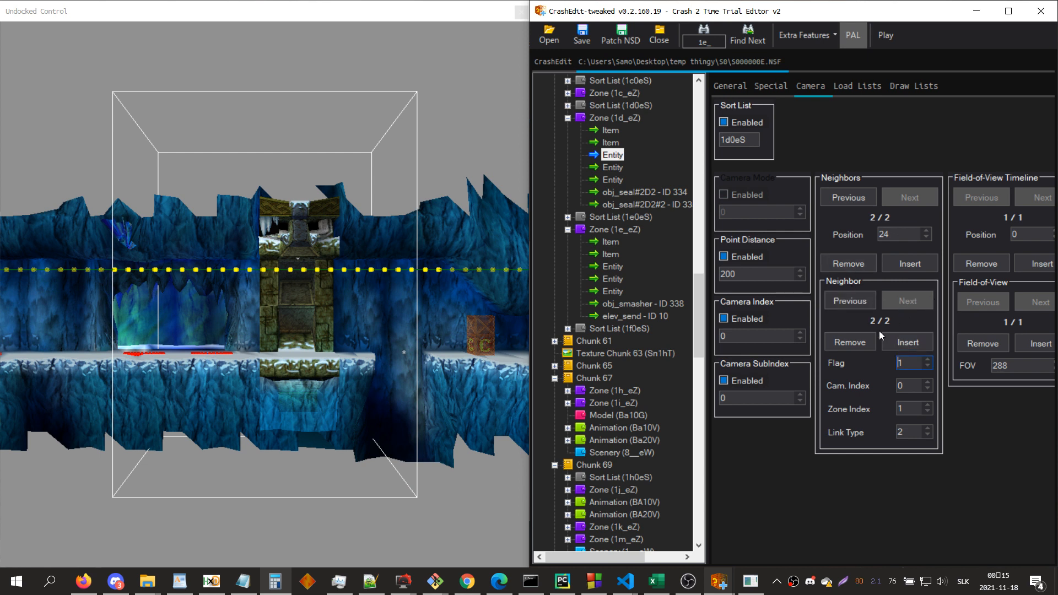
# Step: Compare zone 1d_eZ's first item and zone 1e_eZ's first entity, edit the new neighbour's zone index and flag, and review the draw lists
pyautogui.click(610, 130)
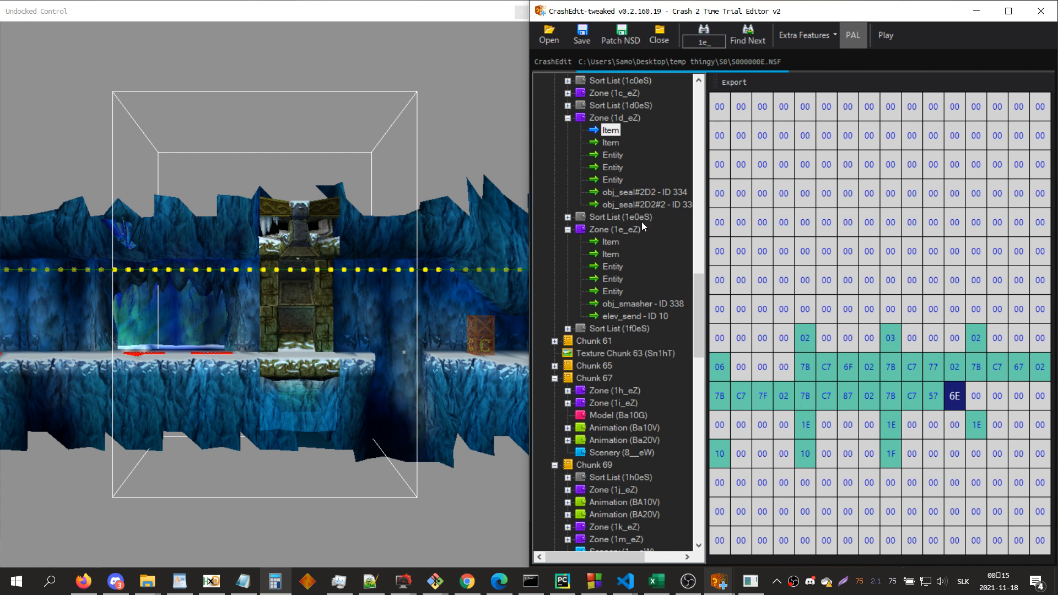
pyautogui.click(622, 266)
pyautogui.click(612, 154)
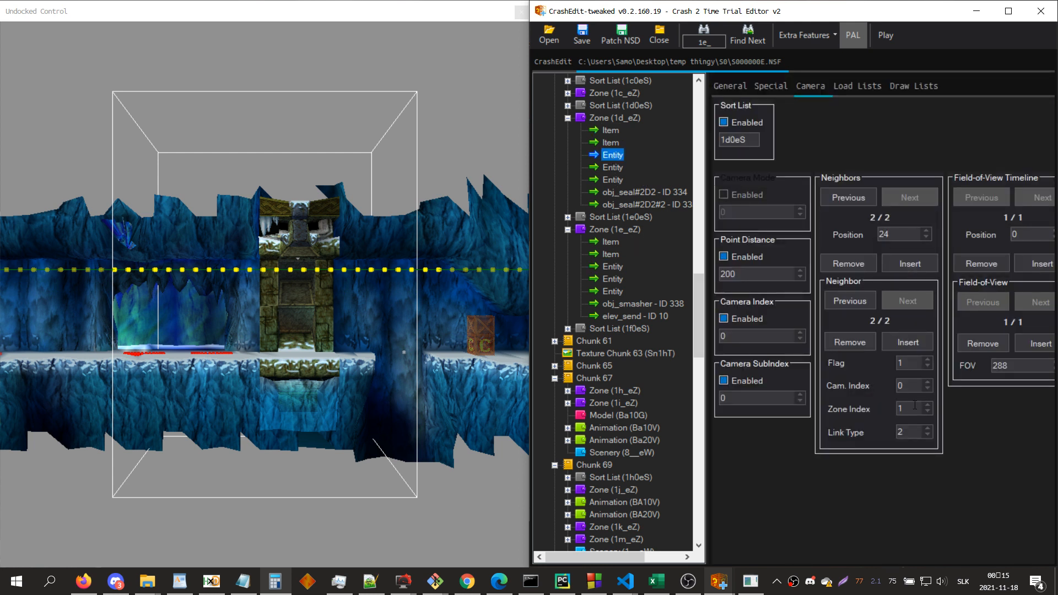
pyautogui.doubleClick(915, 407)
pyautogui.press('Tab')
pyautogui.press('Tab')
pyautogui.doubleClick(917, 368)
pyautogui.click(927, 87)
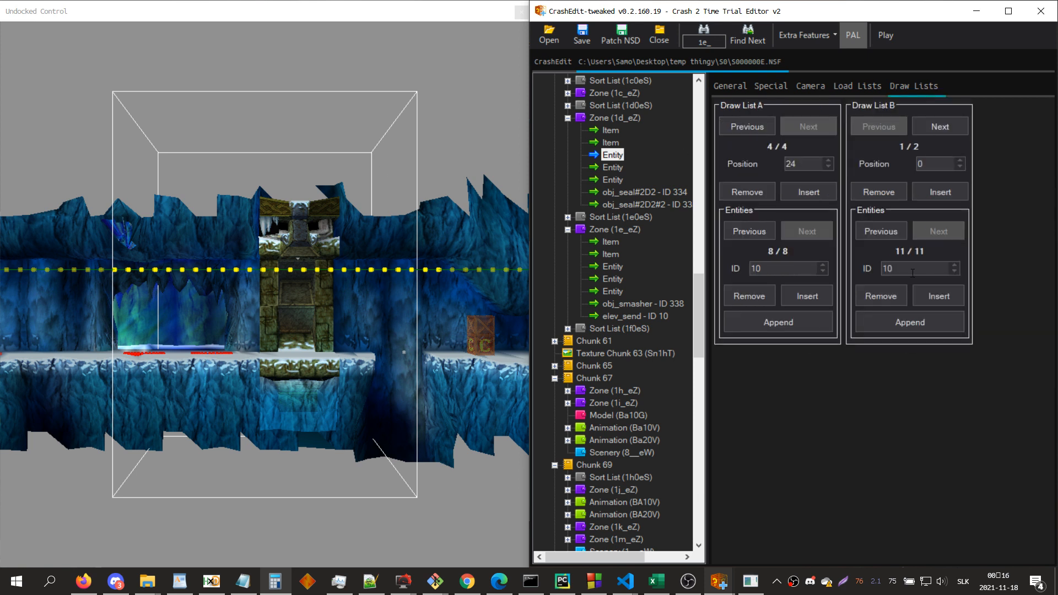
# Step: With zone 1e_eZ's view undocked for reference, set the elev_send object's position to X -225 and Y 600, and close that view
pyautogui.click(635, 233)
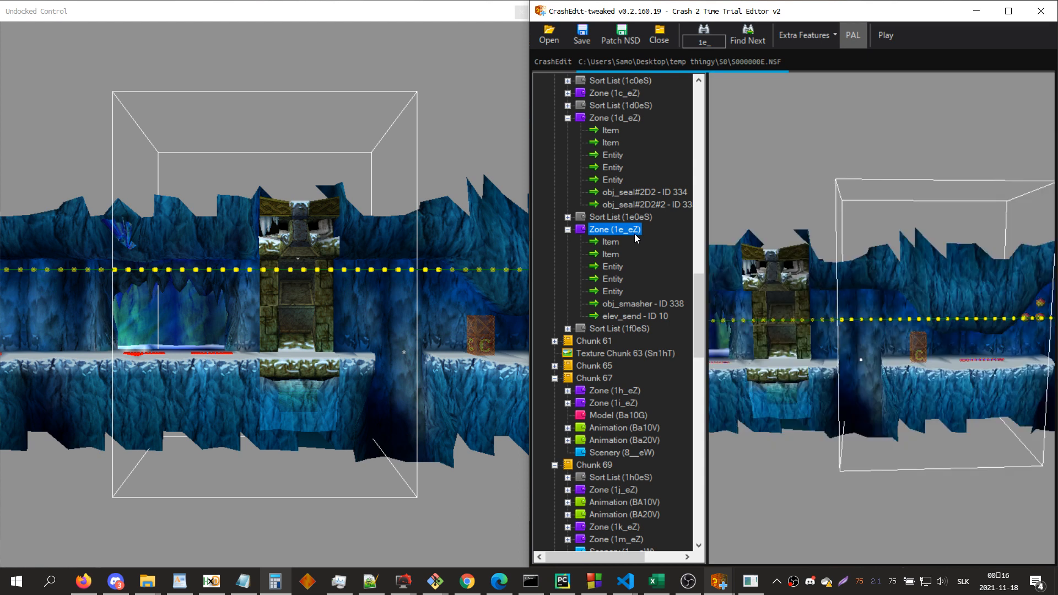
pyautogui.press('F12')
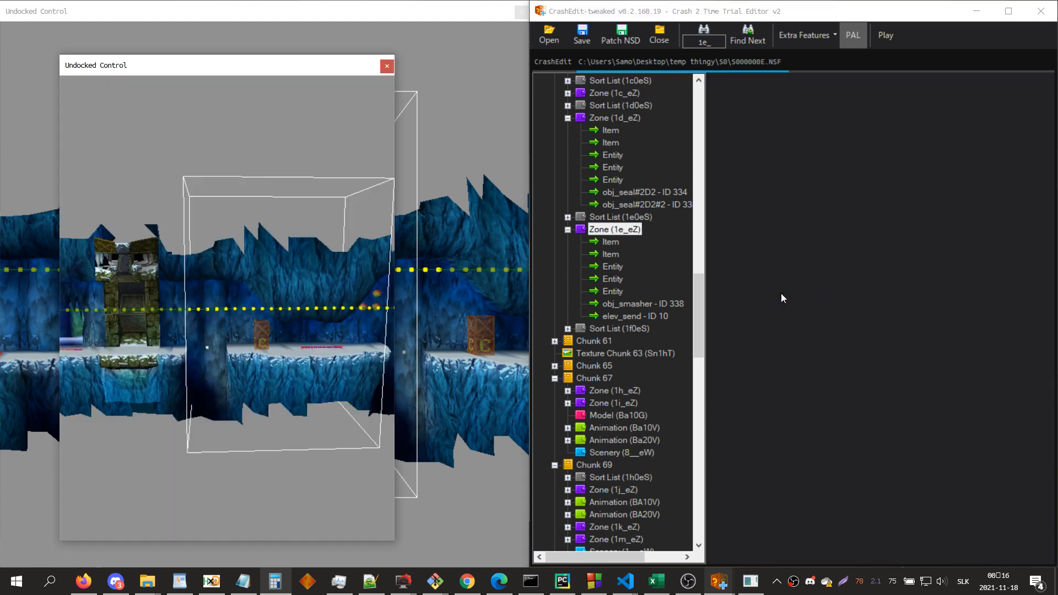
pyautogui.click(648, 314)
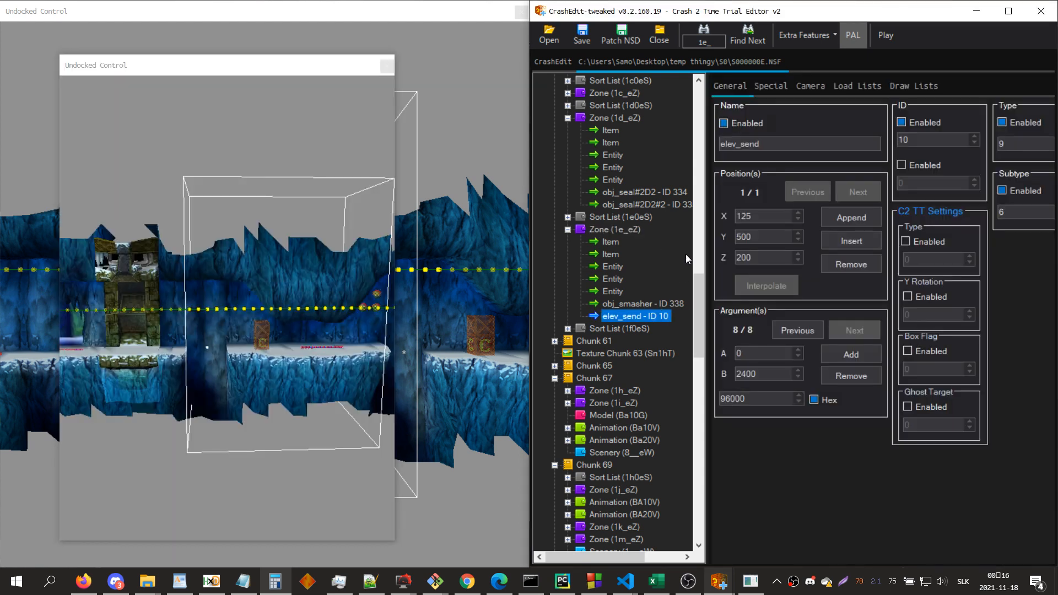
pyautogui.click(757, 238)
pyautogui.click(753, 218)
pyautogui.write('-2')
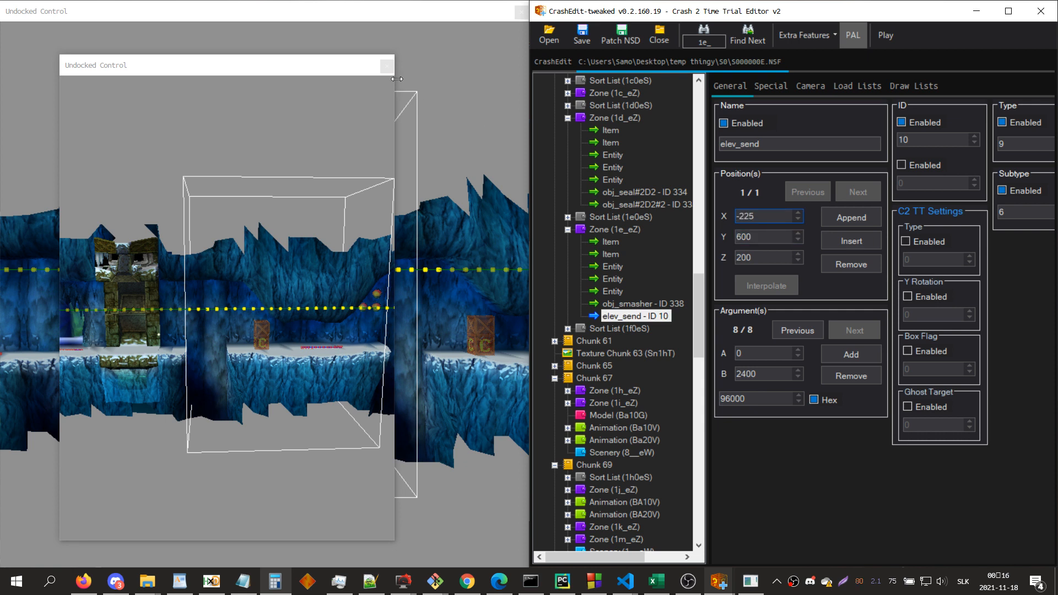
pyautogui.click(387, 65)
# Step: Save the level file and launch the level in the PCSX-HDBG emulator
pyautogui.hotkey('ctrl', 's')
pyautogui.press('Return')
pyautogui.click(878, 37)
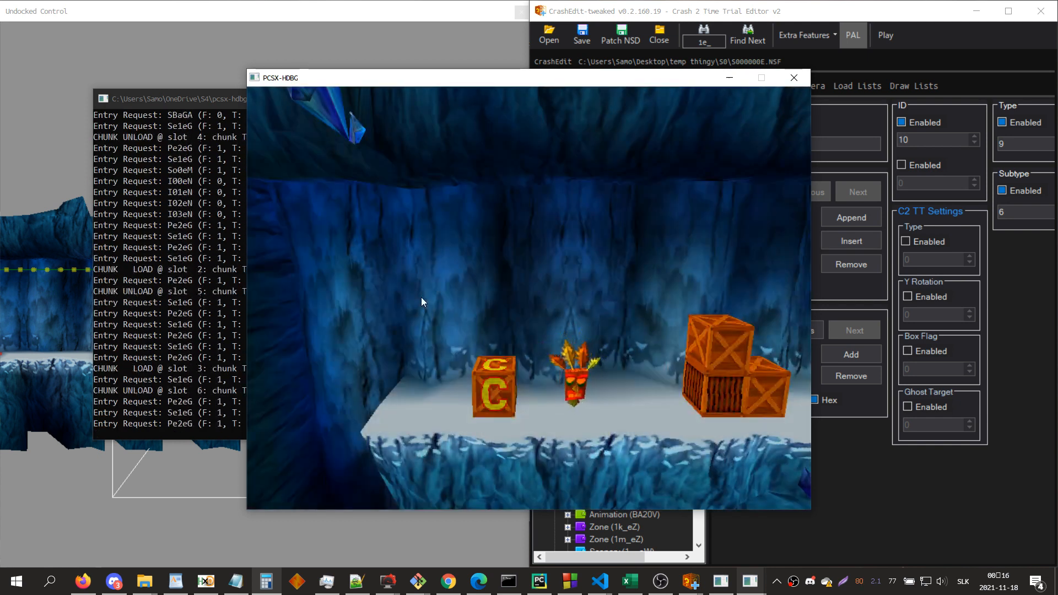
# Step: Play through the level with Crash, past the seals, to the area beside the elevator platform
pyautogui.press('Right')
pyautogui.press('x')
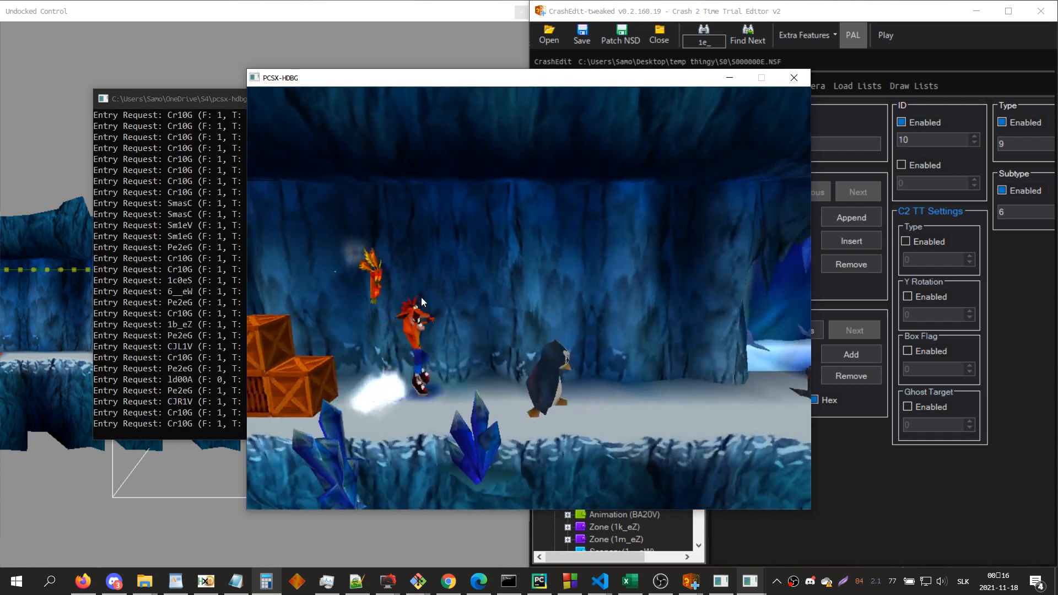
pyautogui.press('Right')
pyautogui.press('z')
pyautogui.press('x')
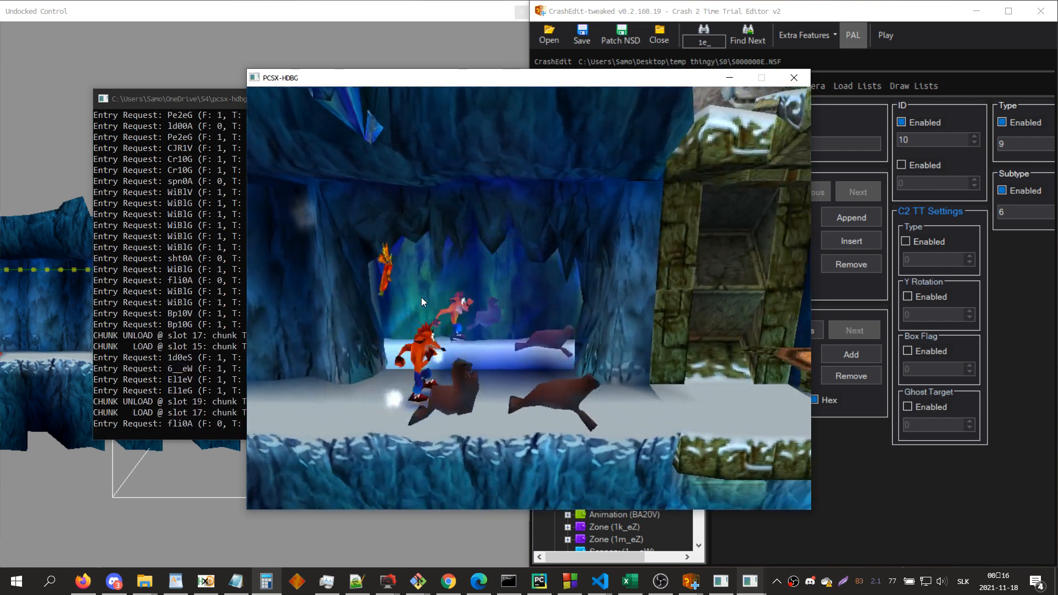
pyautogui.press('Right')
pyautogui.press('z')
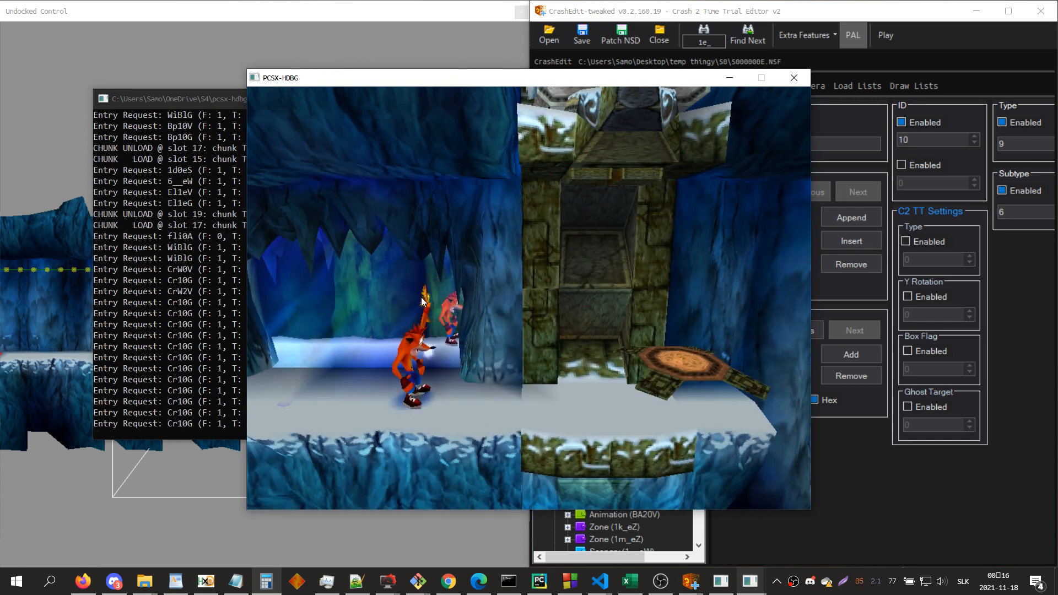
# Step: Highlight the chunk 119 load line in the emulator log and search for ta_e to inspect the chunk's contents and zone Ta_eZ's entities
pyautogui.click(226, 229)
pyautogui.moveTo(304, 230); pyautogui.dragTo(124, 228)
pyautogui.click(846, 454)
pyautogui.write('ta_e')
pyautogui.press('Return')
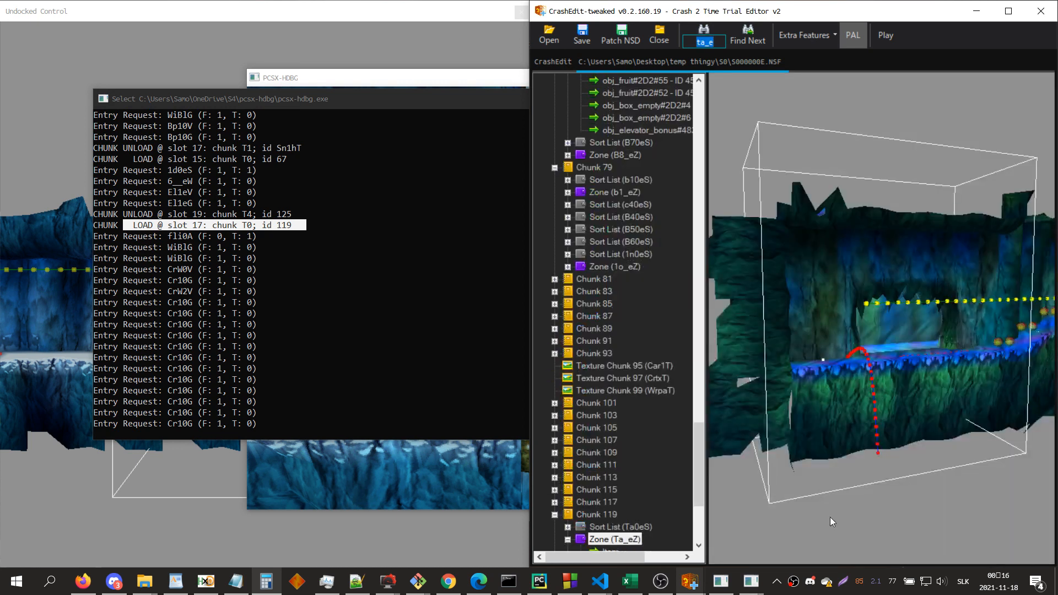
pyautogui.click(598, 515)
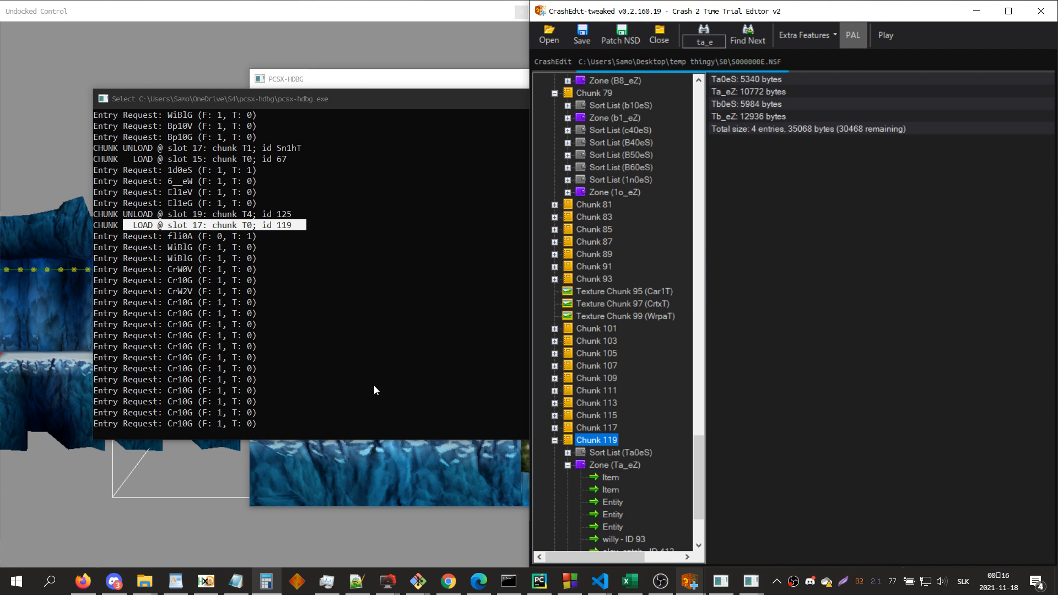
pyautogui.click(612, 514)
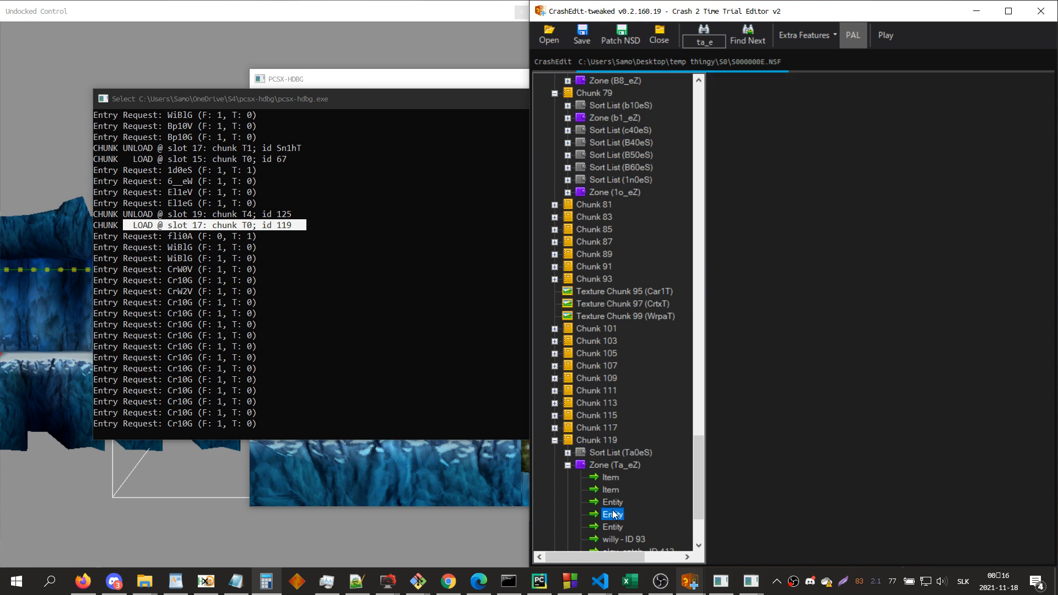
# Step: Search the level file for 1d_ and examine zone 1d_eZ around the elevator in the 3D view
pyautogui.click(425, 471)
pyautogui.click(913, 455)
pyautogui.hotkey('ctrl', 'f')
pyautogui.write('1d_')
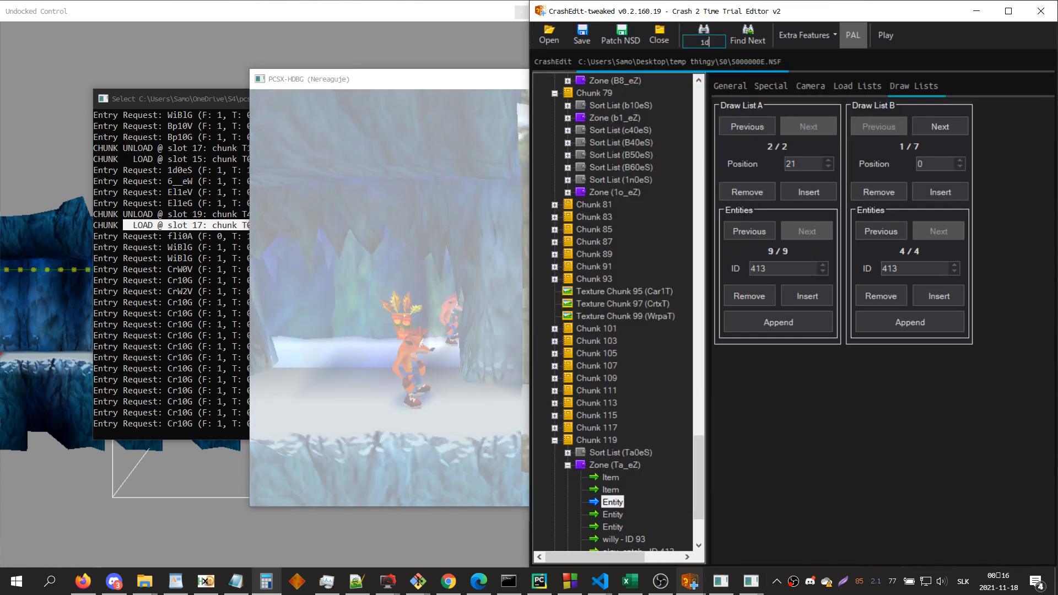
pyautogui.press('Return')
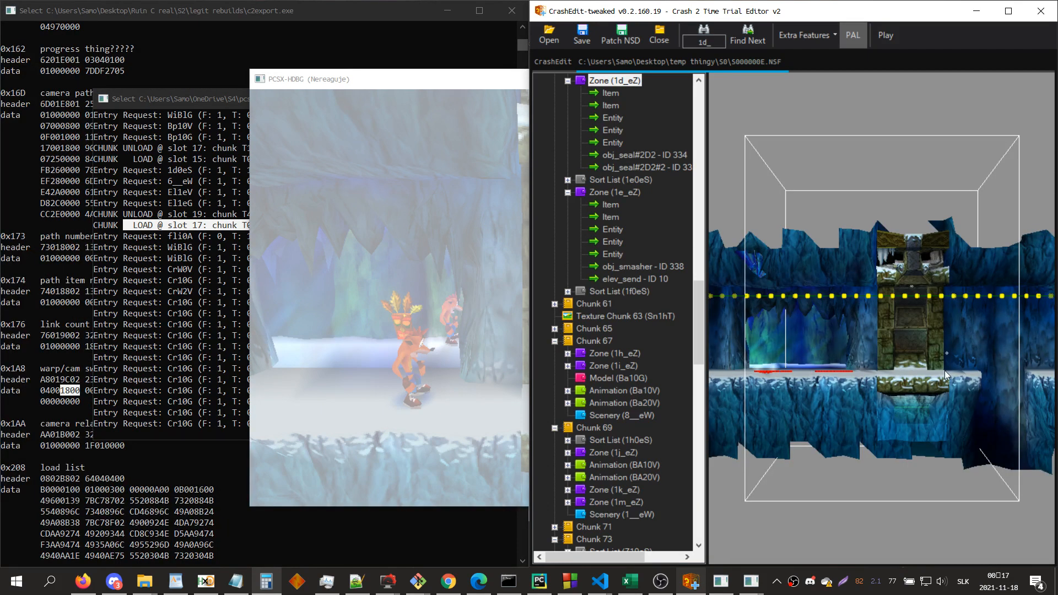
pyautogui.moveTo(945, 371); pyautogui.dragTo(942, 450)
pyautogui.scroll(-2, 948, 405)
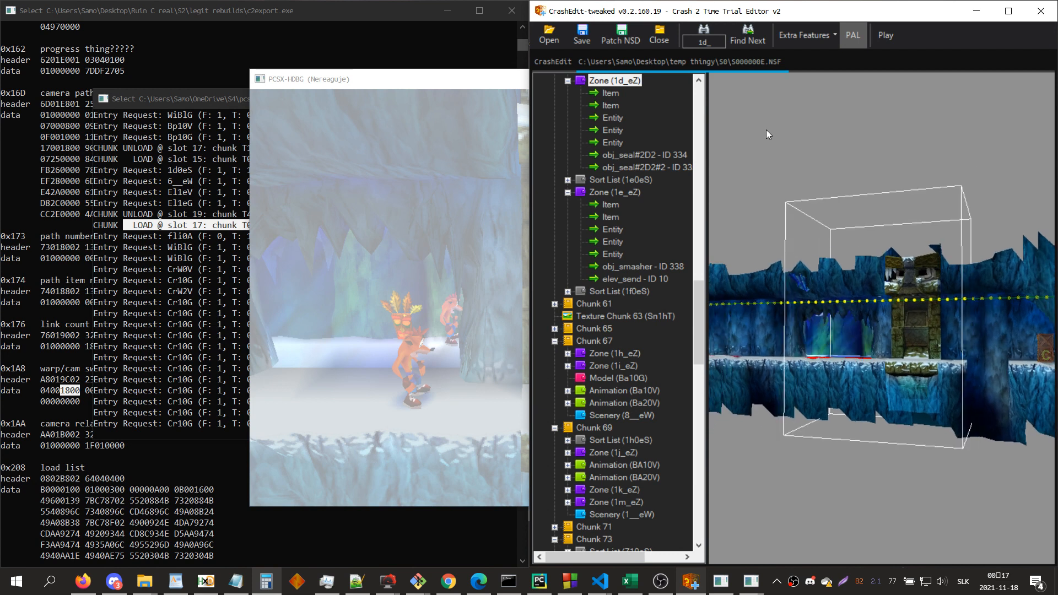
# Step: Resume the game, test the elevator from zone 1d_eZ to the Ta_eZ area, and close the emulator
pyautogui.click(221, 315)
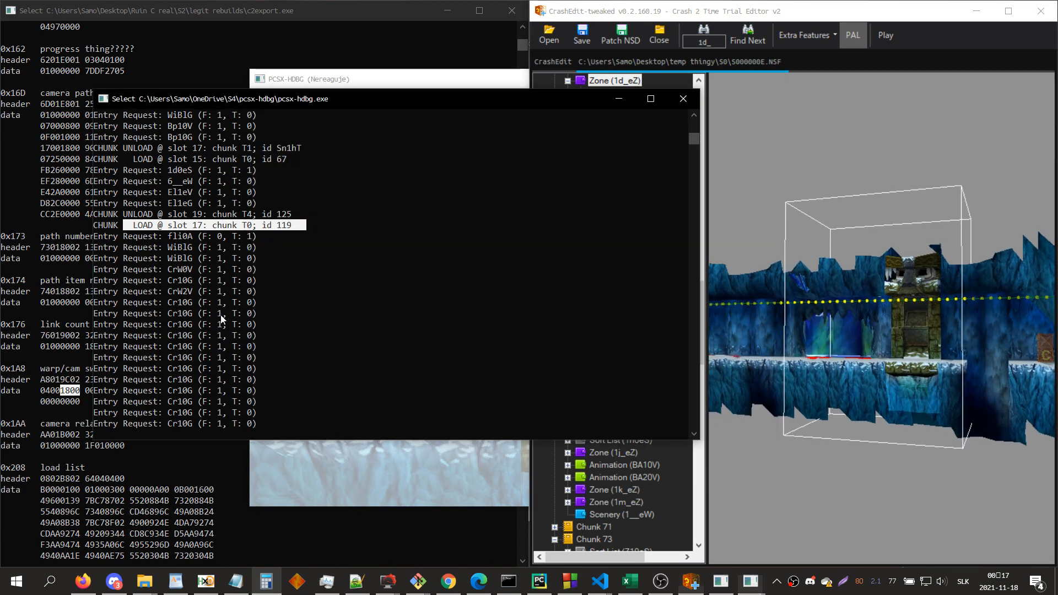
pyautogui.click(360, 465)
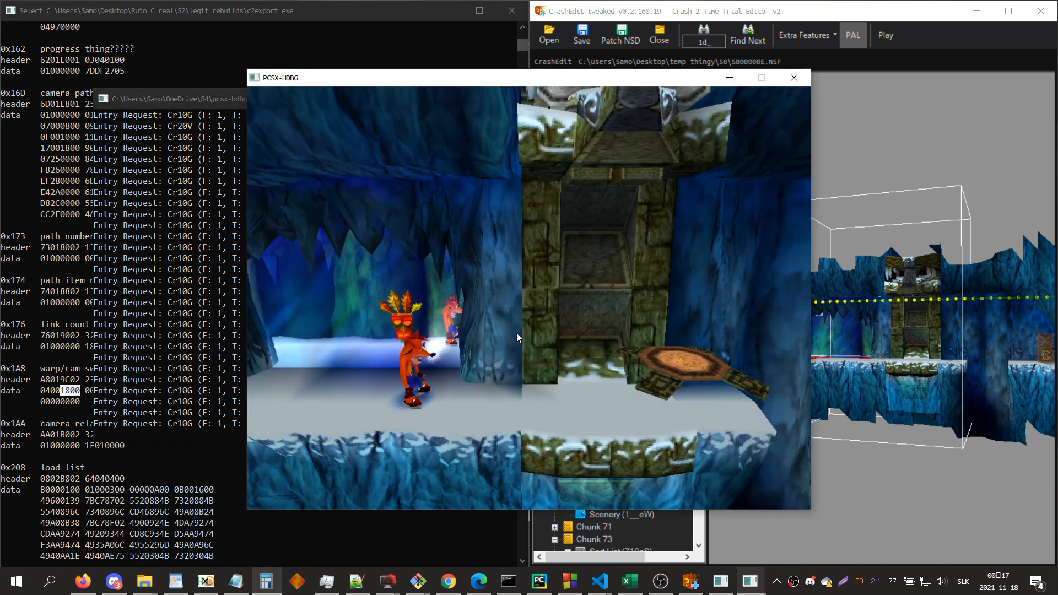
pyautogui.press('x')
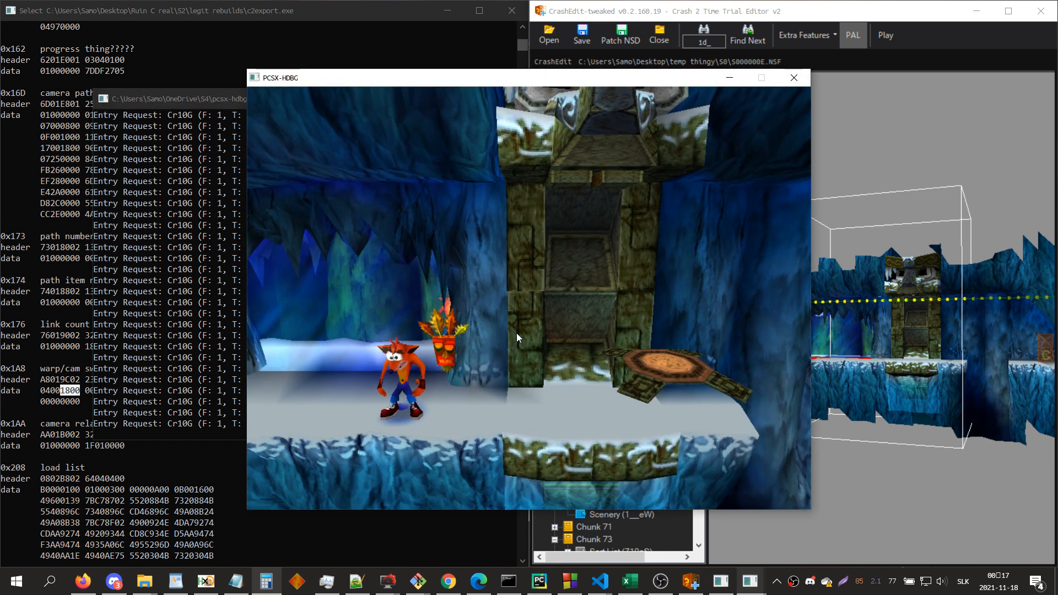
pyautogui.press('Right')
pyautogui.press('x')
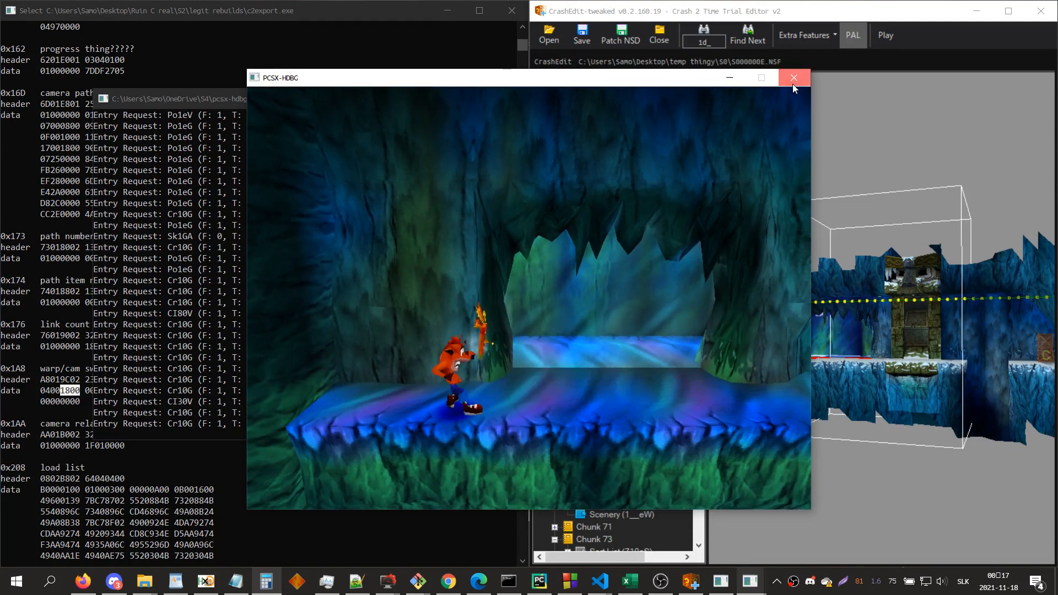
pyautogui.click(792, 83)
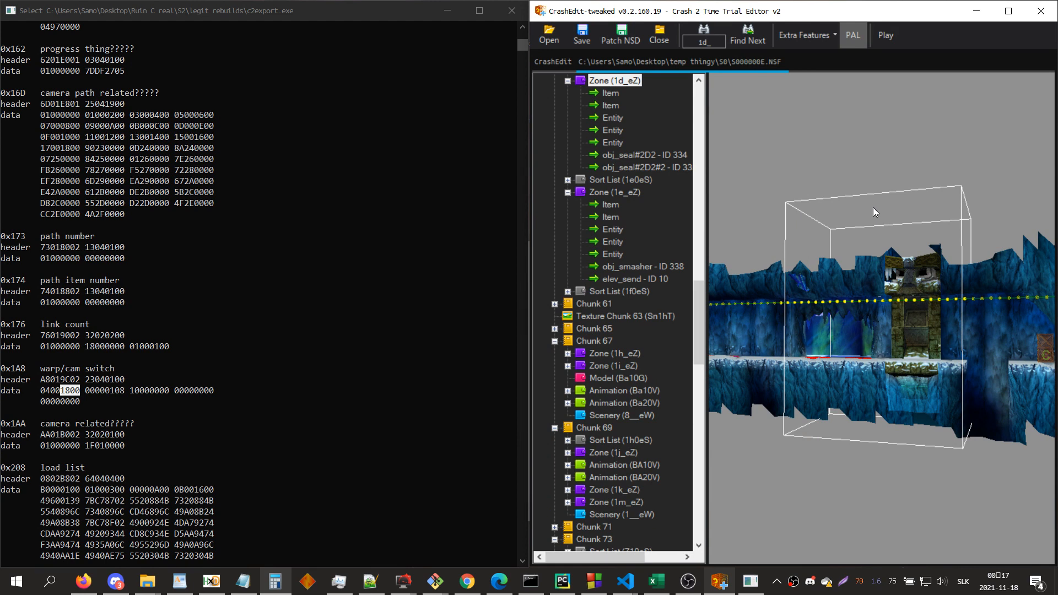
# Step: Undock the 3D view and append Ta_eZ to the position 0 load list A of zone 1d_eZ's first camera entity
pyautogui.scroll(5, 677, 245)
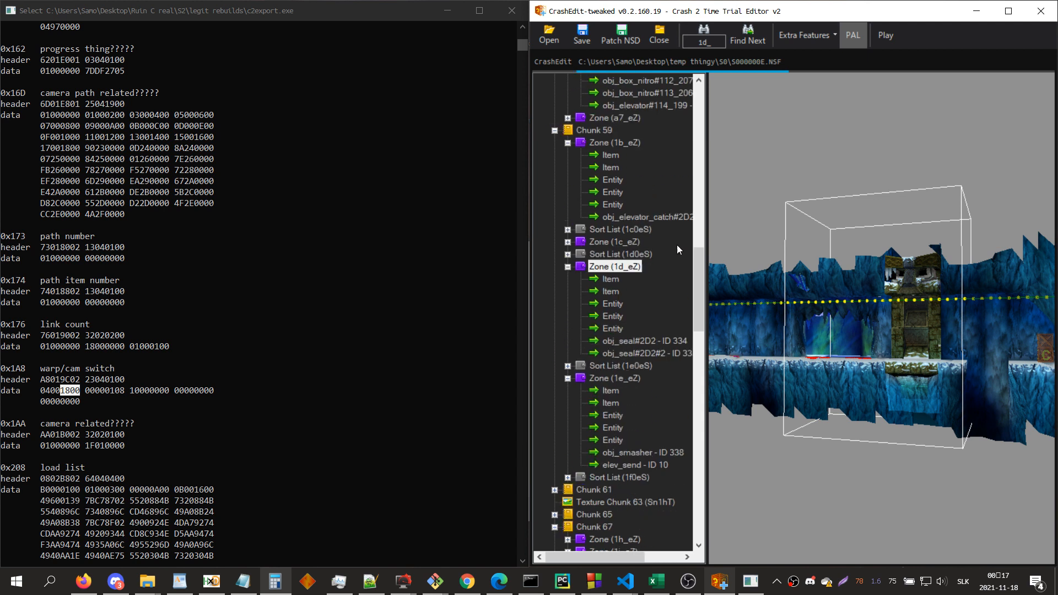
pyautogui.doubleClick(836, 307)
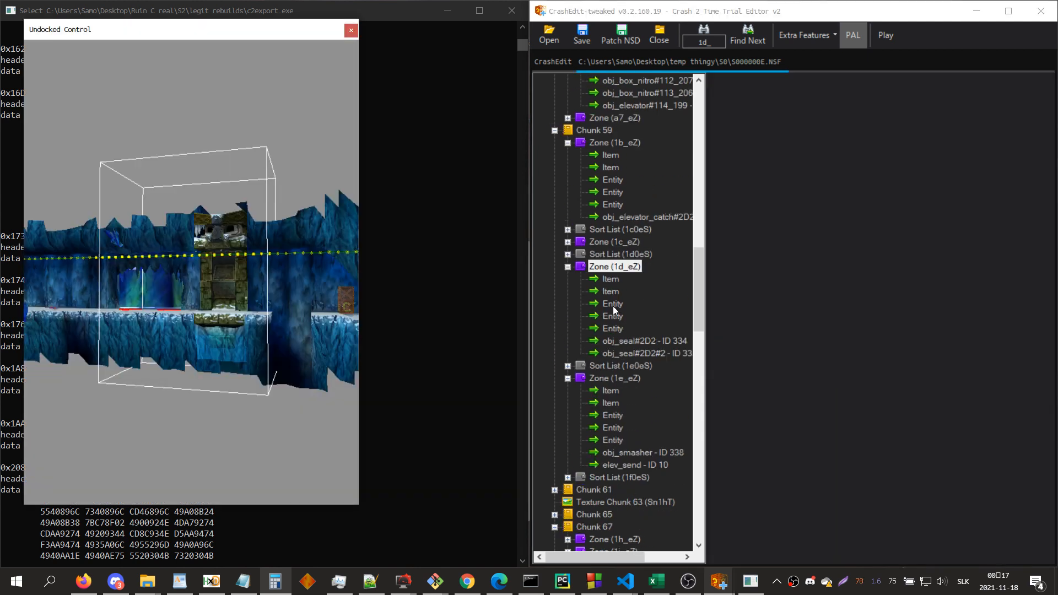
pyautogui.click(613, 305)
pyautogui.click(853, 87)
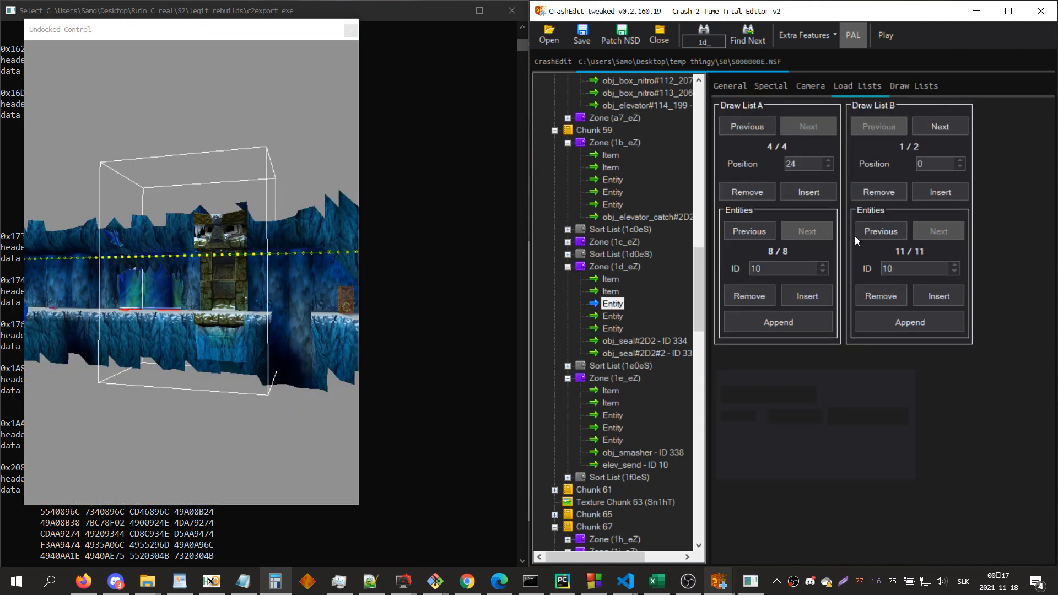
pyautogui.click(794, 324)
pyautogui.doubleClick(788, 271)
pyautogui.write('t')
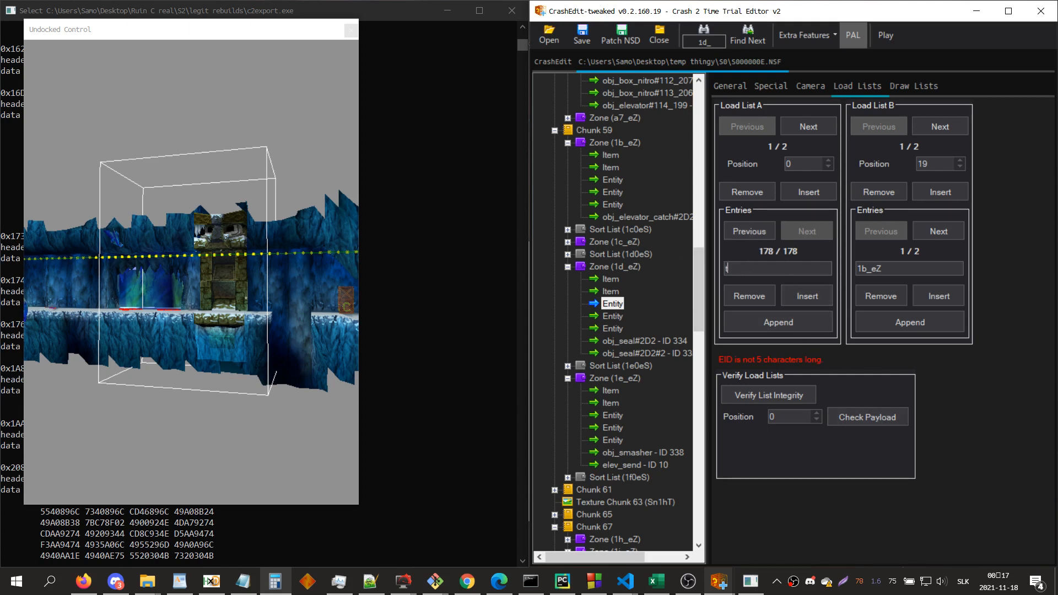
pyautogui.write('a_eZ')
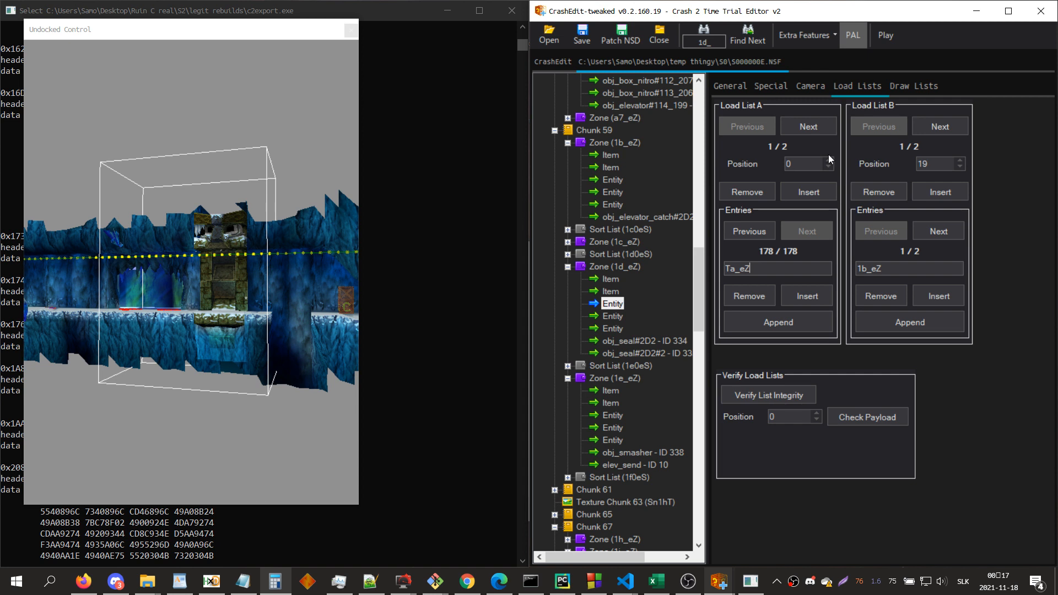
# Step: Append Ta_eZ to the position 24 load list B of zone 1d_eZ's first camera entity
pyautogui.click(923, 127)
pyautogui.click(901, 319)
pyautogui.doubleClick(904, 274)
pyautogui.write('Ta_eZ')
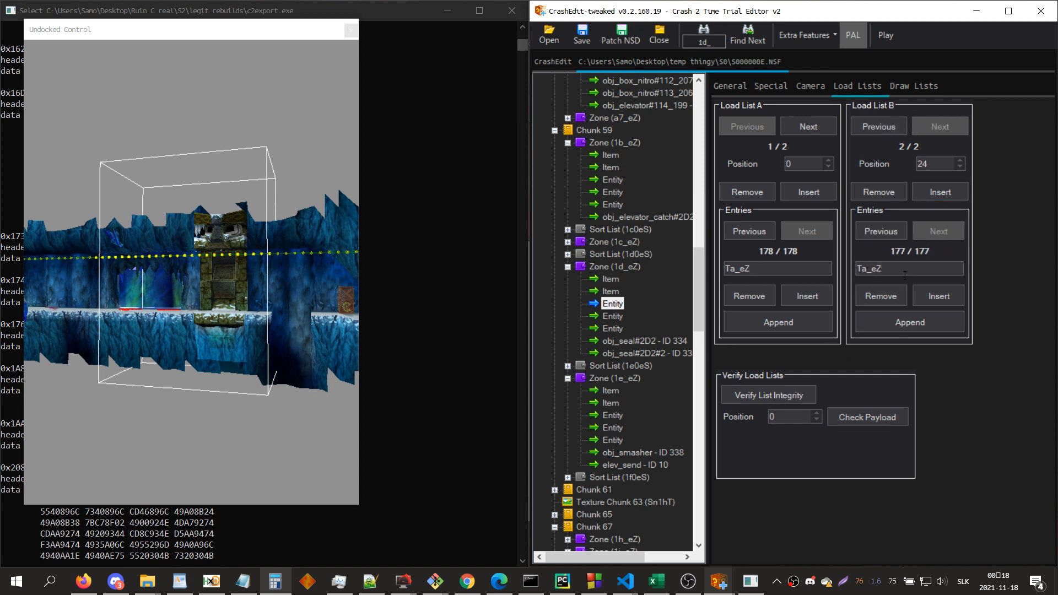
pyautogui.moveTo(804, 162); pyautogui.dragTo(773, 163)
pyautogui.moveTo(936, 164); pyautogui.dragTo(886, 164)
# Step: Append Ta_eZ to the position 0 load list A of zone 1e_eZ's first camera entity
pyautogui.click(613, 415)
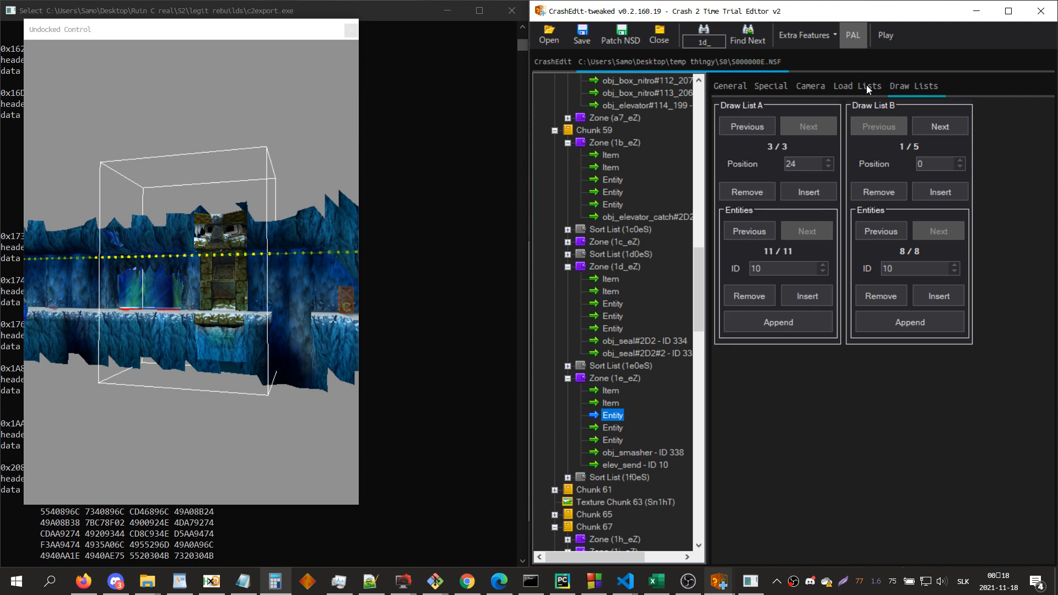
pyautogui.click(809, 314)
pyautogui.doubleClick(777, 268)
pyautogui.write('Ta_eZ')
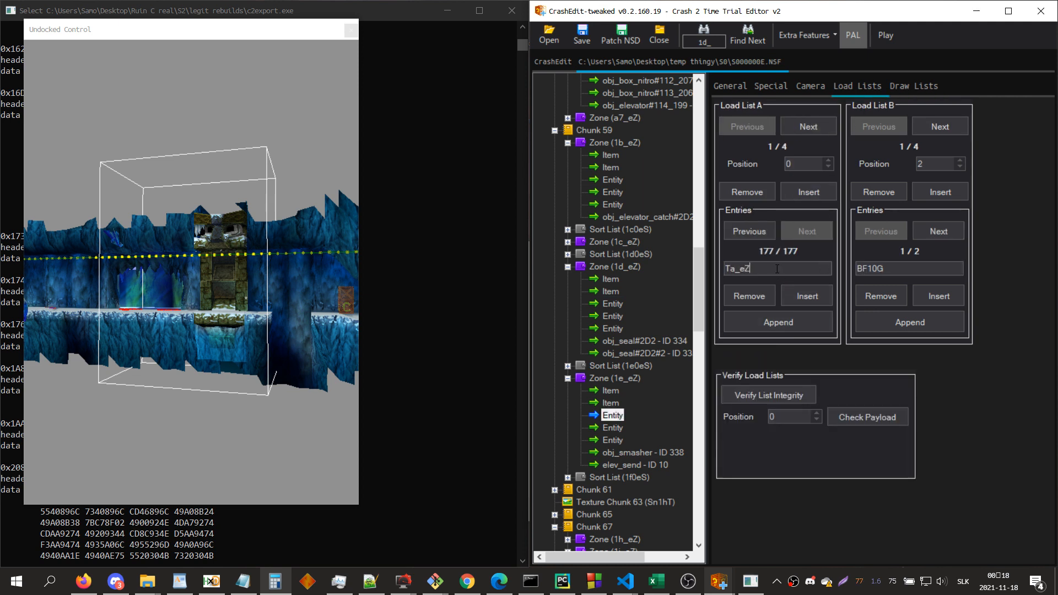
# Step: Append Ta_eZ to the position 24 load list B of zone 1e_eZ's first camera entity
pyautogui.click(941, 128)
pyautogui.click(941, 128)
pyautogui.click(941, 128)
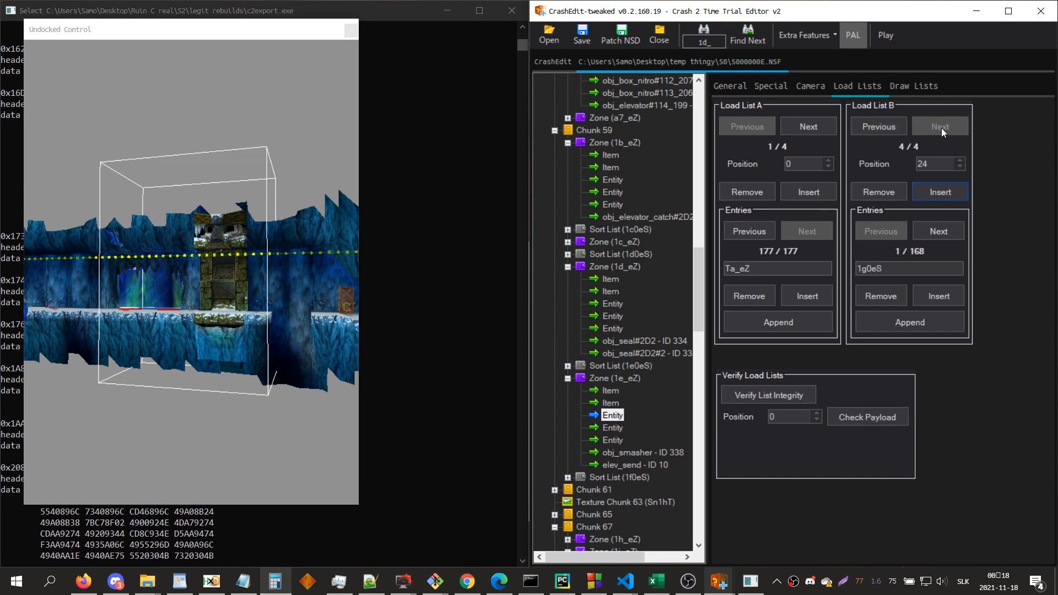
pyautogui.click(929, 316)
pyautogui.doubleClick(882, 268)
pyautogui.write('ta')
pyautogui.press('BackSpace')
pyautogui.write('Ta_eZ')
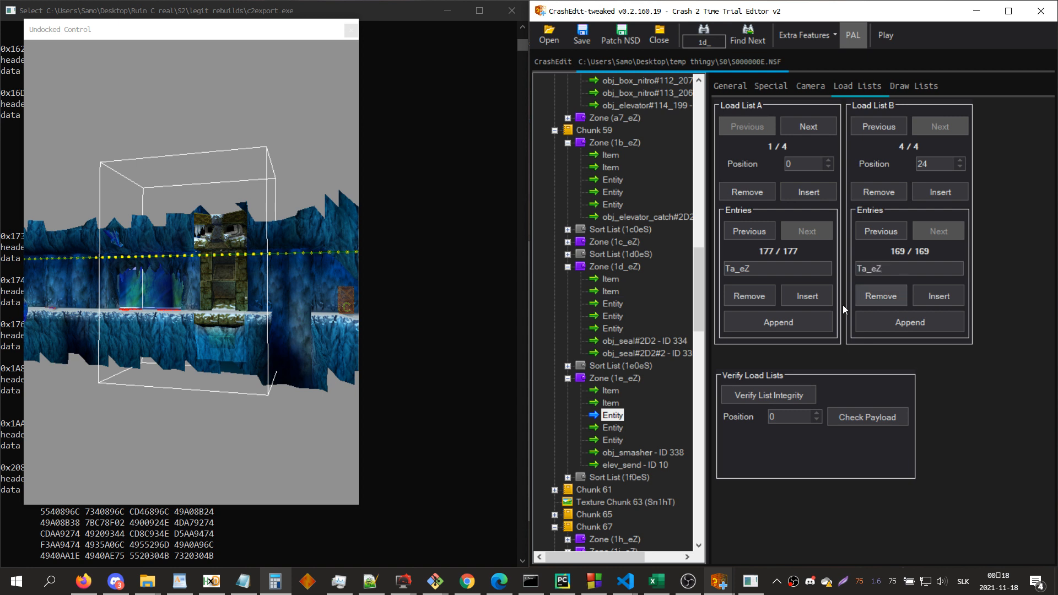
pyautogui.click(616, 415)
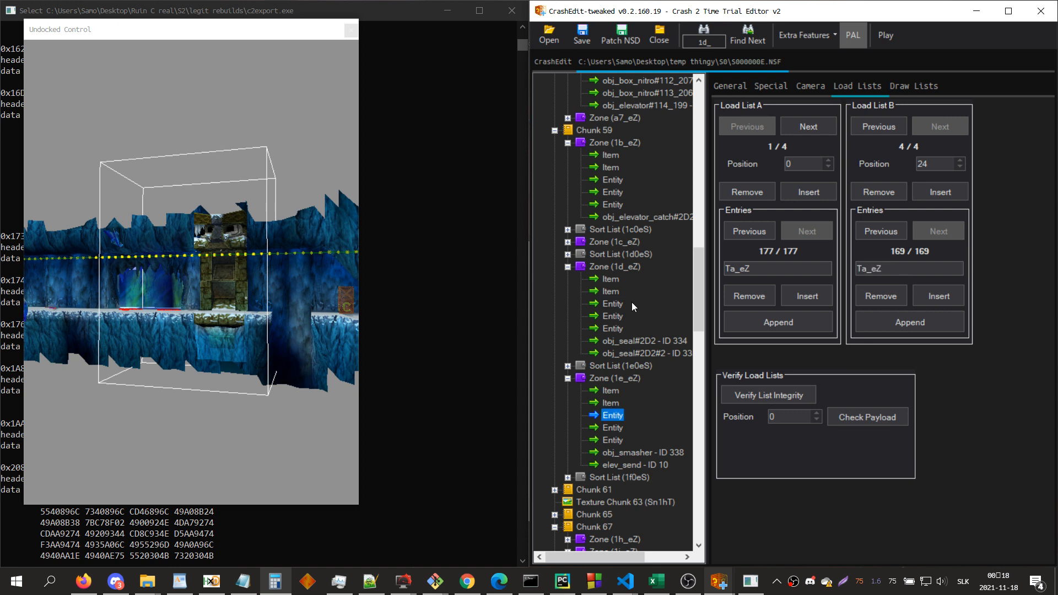
# Step: Redock the 3D view, look over zone 1d_eZ, and recheck the last entry of its first camera entity's load list A
pyautogui.click(350, 32)
pyautogui.click(606, 266)
pyautogui.click(853, 368)
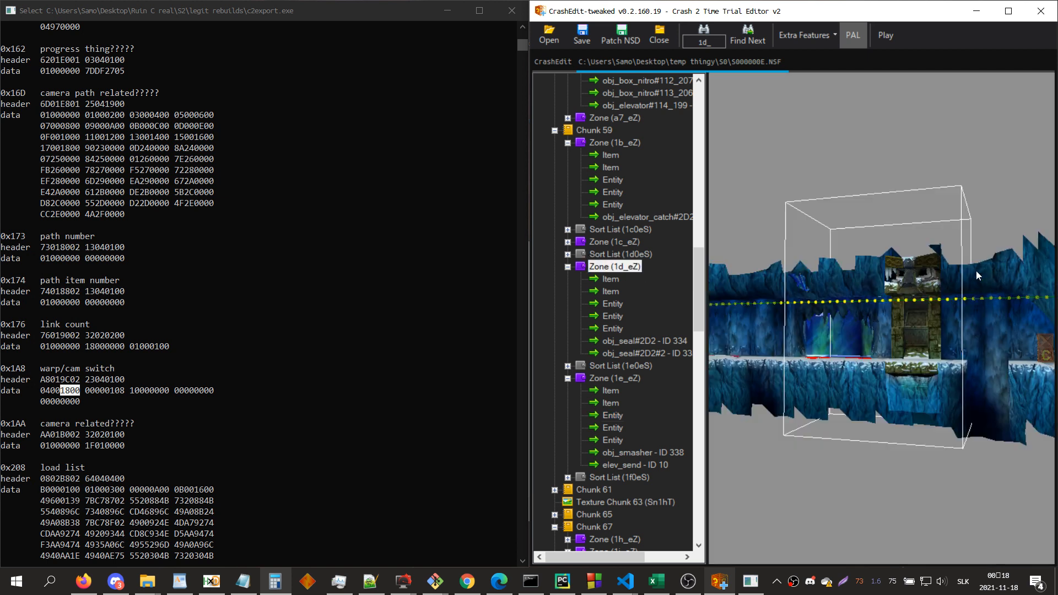
pyautogui.click(618, 306)
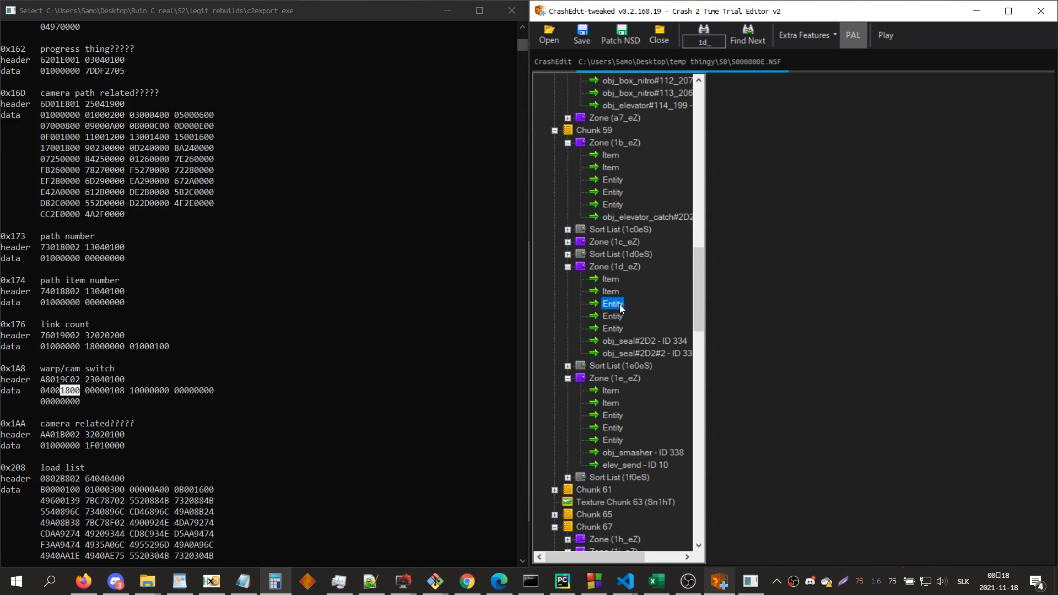
pyautogui.click(808, 232)
pyautogui.click(809, 232)
pyautogui.doubleClick(748, 269)
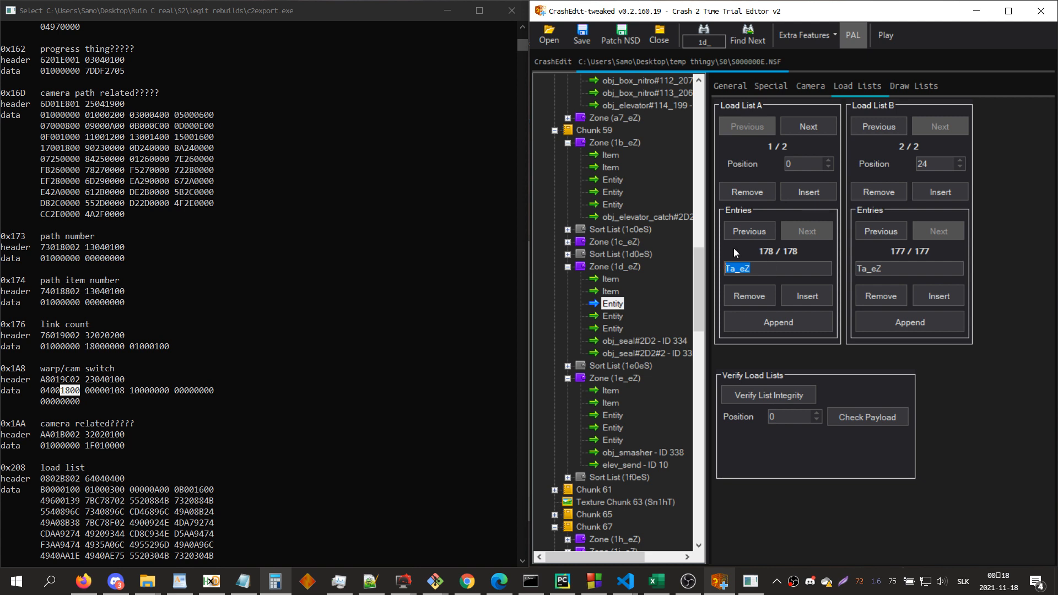
# Step: Patch the NSD and step through the final entries of zone 1d_eZ's load list A
pyautogui.click(633, 45)
pyautogui.press('Return')
pyautogui.click(755, 236)
pyautogui.click(803, 234)
pyautogui.click(750, 231)
pyautogui.click(806, 231)
pyautogui.click(759, 236)
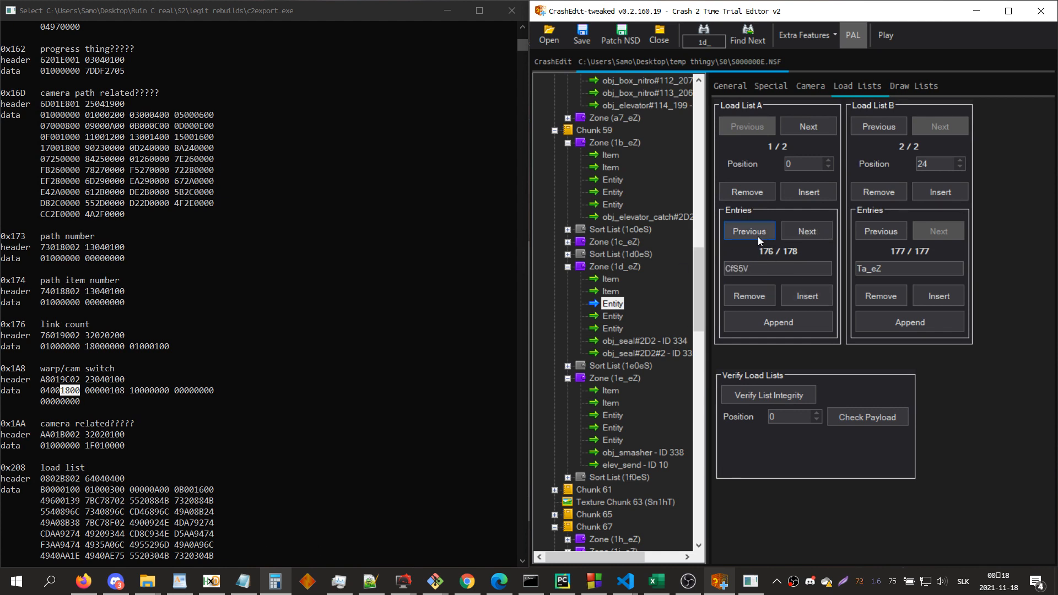
# Step: Patch the NSD again, play-test the level up to the seals beside the elevator, and close the emulator
pyautogui.click(620, 40)
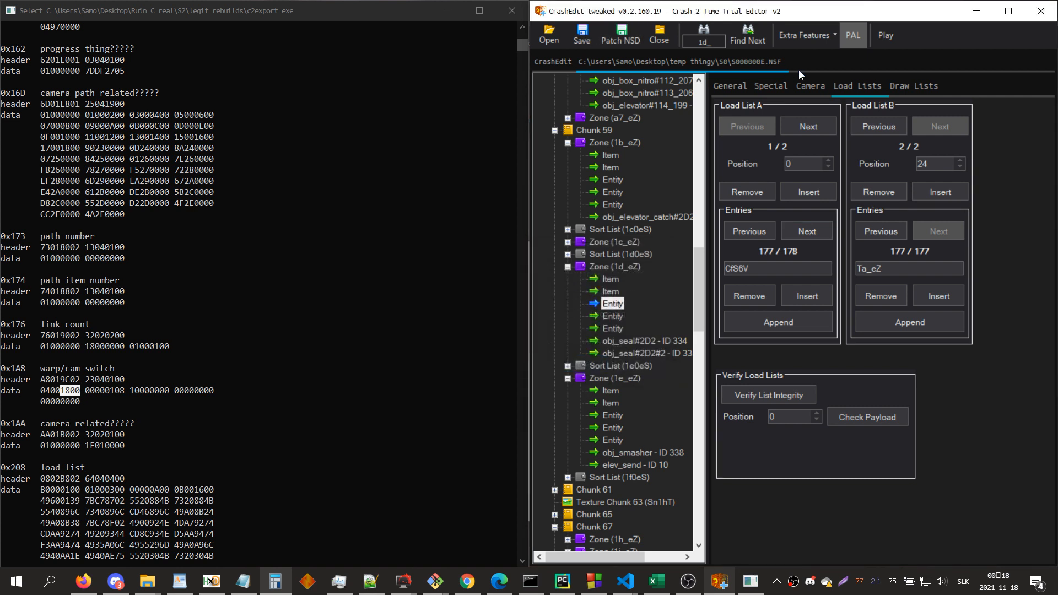
pyautogui.click(879, 44)
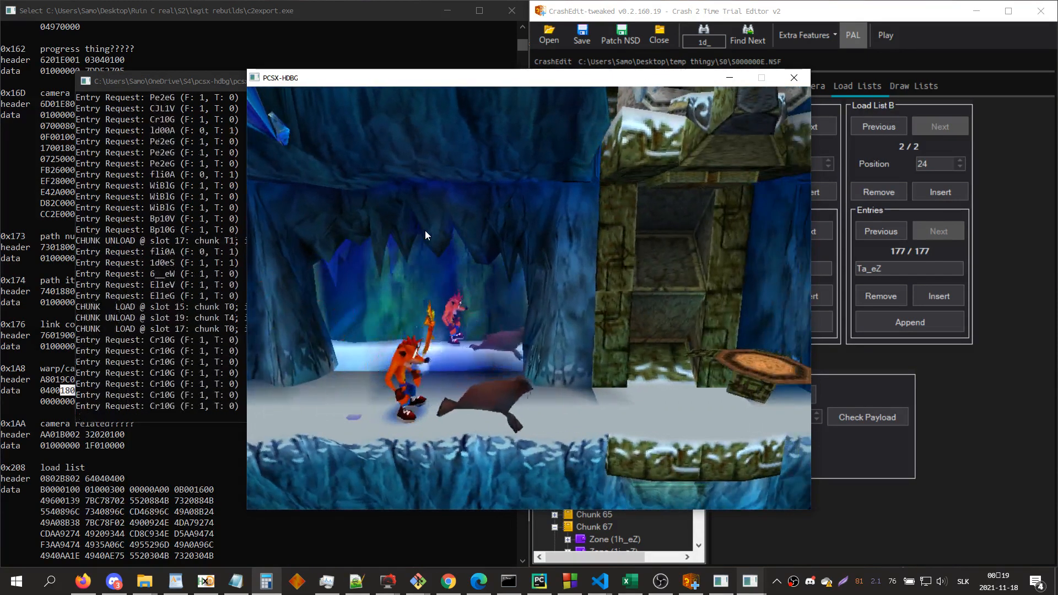
pyautogui.click(794, 77)
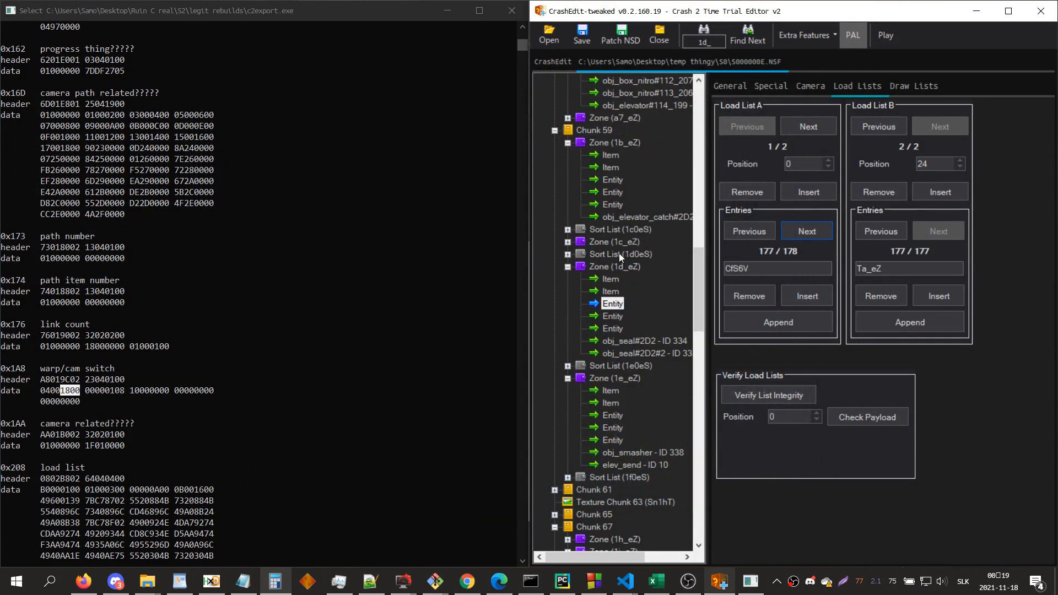
# Step: Undock zone 1c_eZ's 3D view and append Ta_eZ to the position 0 load list A of its first camera entity
pyautogui.doubleClick(630, 244)
pyautogui.click(845, 254)
pyautogui.press('F12')
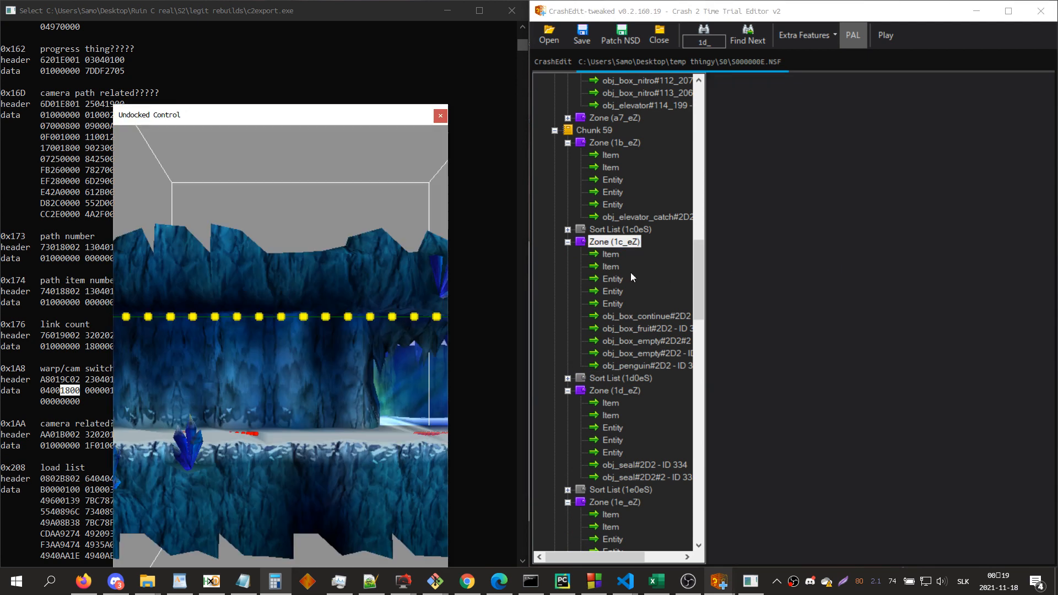
pyautogui.click(631, 278)
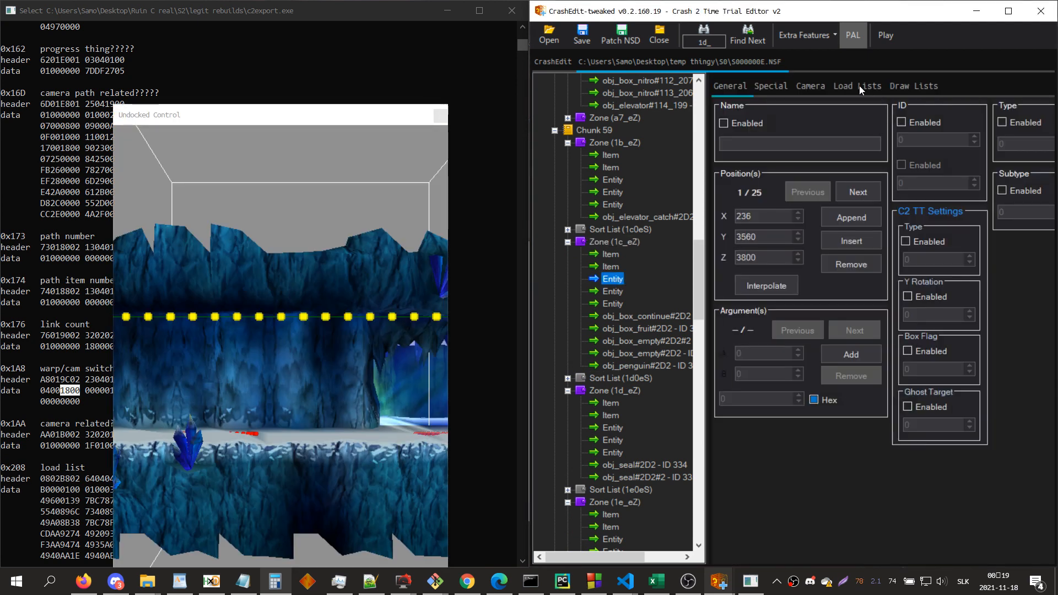
pyautogui.click(858, 85)
pyautogui.click(777, 324)
pyautogui.doubleClick(765, 269)
pyautogui.write('Ta_eZ')
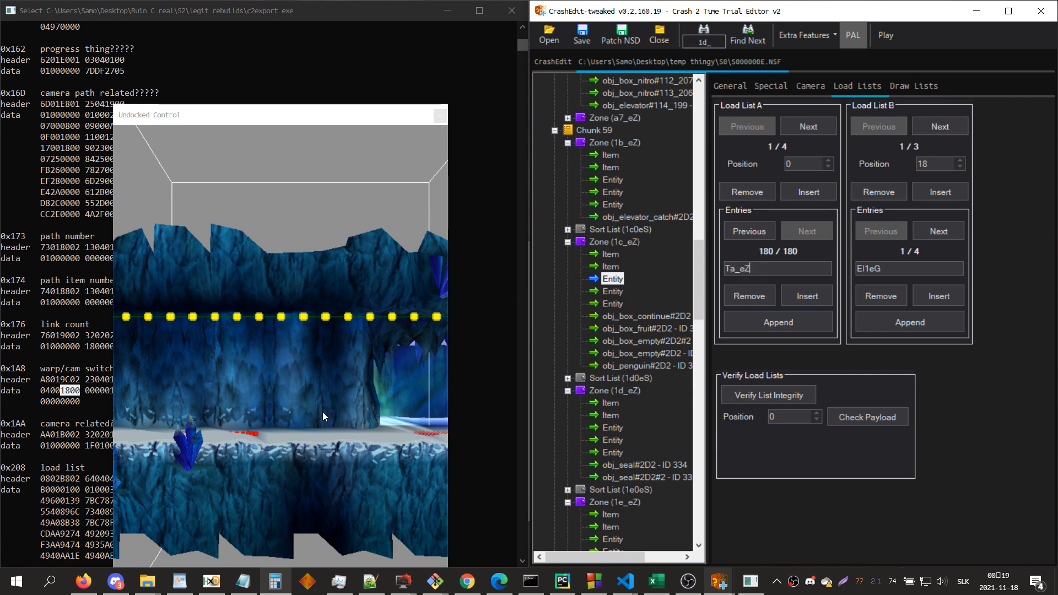
# Step: Append Ta_eZ to the position 24 load list B of zone 1c_eZ's first camera entity and close the undocked view
pyautogui.click(323, 412)
pyautogui.click(940, 130)
pyautogui.click(941, 130)
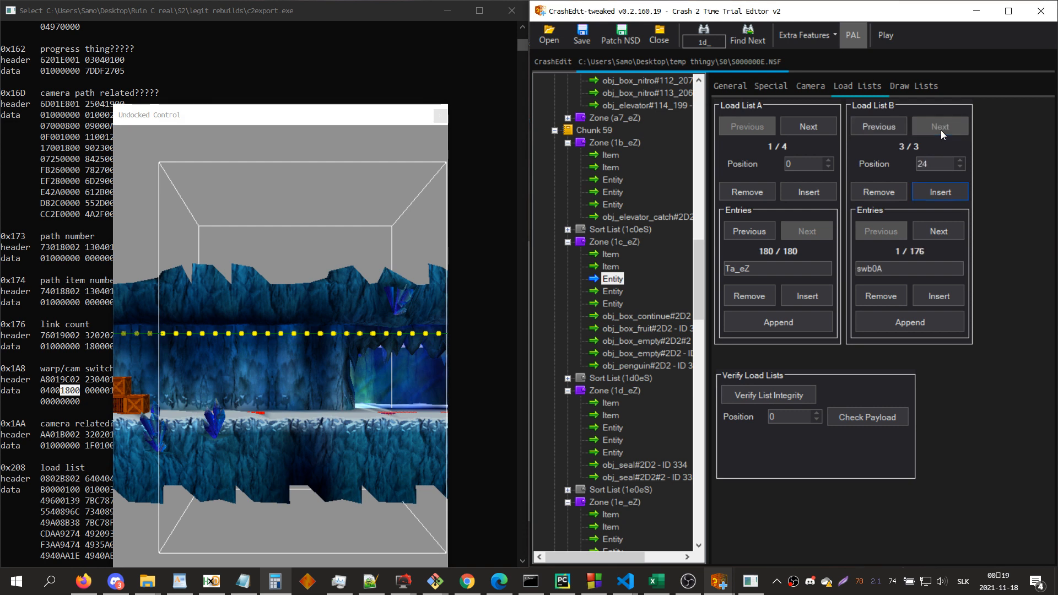
pyautogui.click(906, 323)
pyautogui.write('Ta')
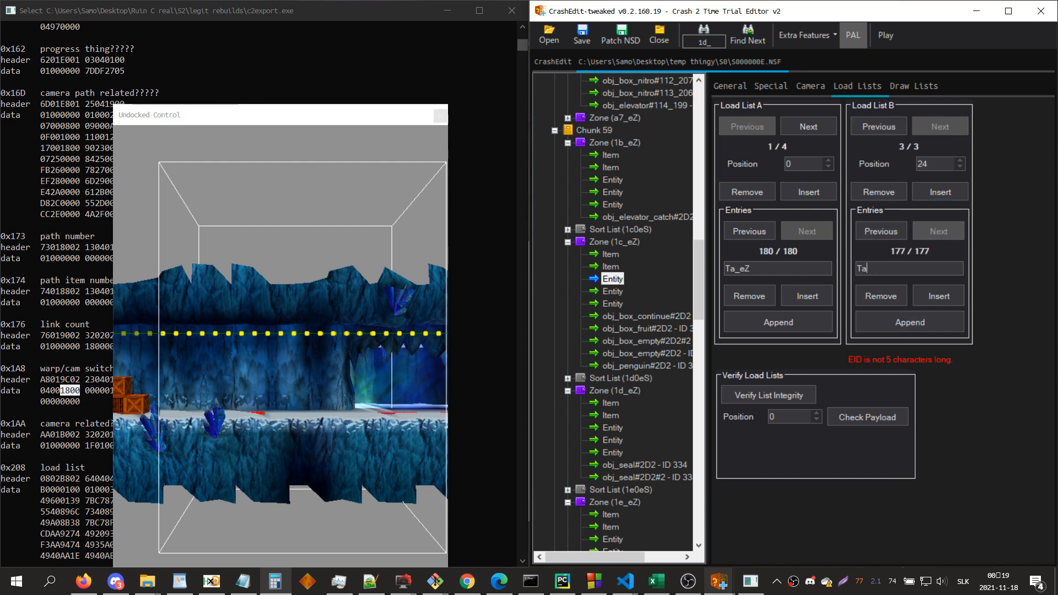
pyautogui.write('_eZ')
pyautogui.click(441, 115)
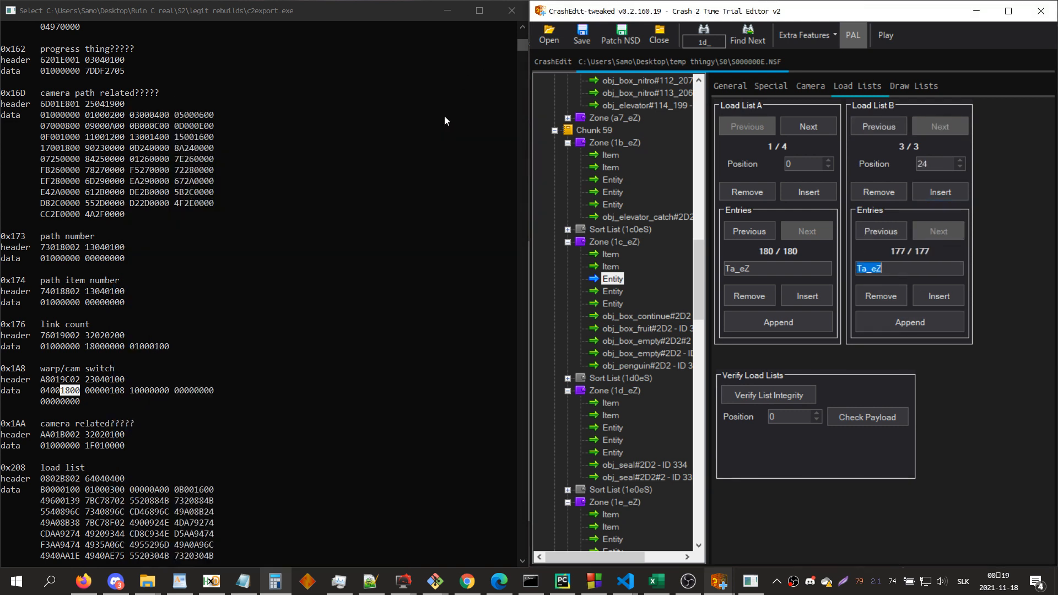
# Step: Expand chunk 61 and examine zone 1f_eZ and its neighbouring scenery in the 3D view
pyautogui.scroll(-4, 591, 364)
pyautogui.scroll(-4, 598, 377)
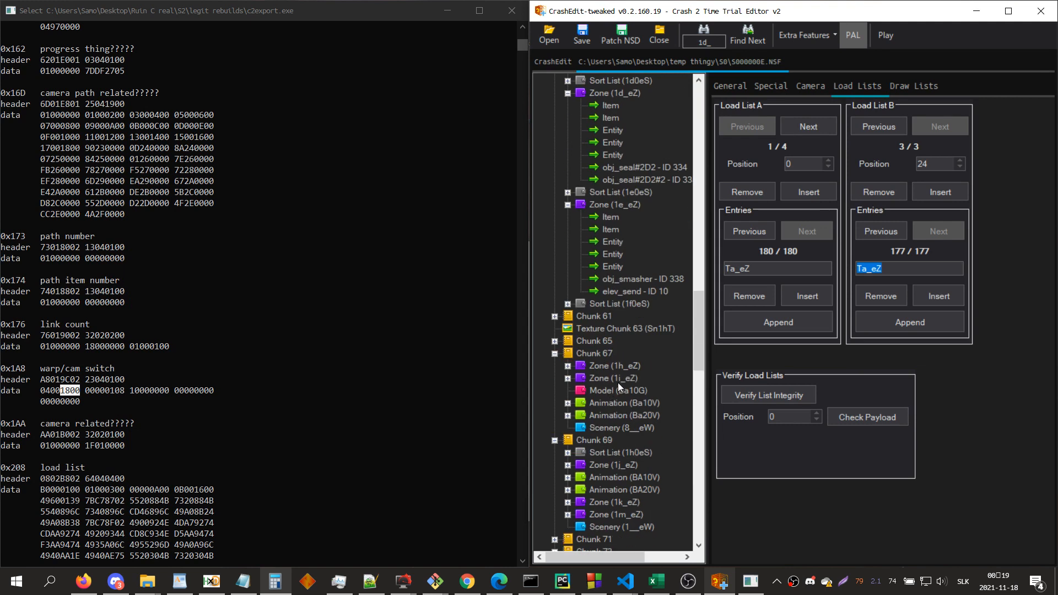
pyautogui.doubleClick(587, 319)
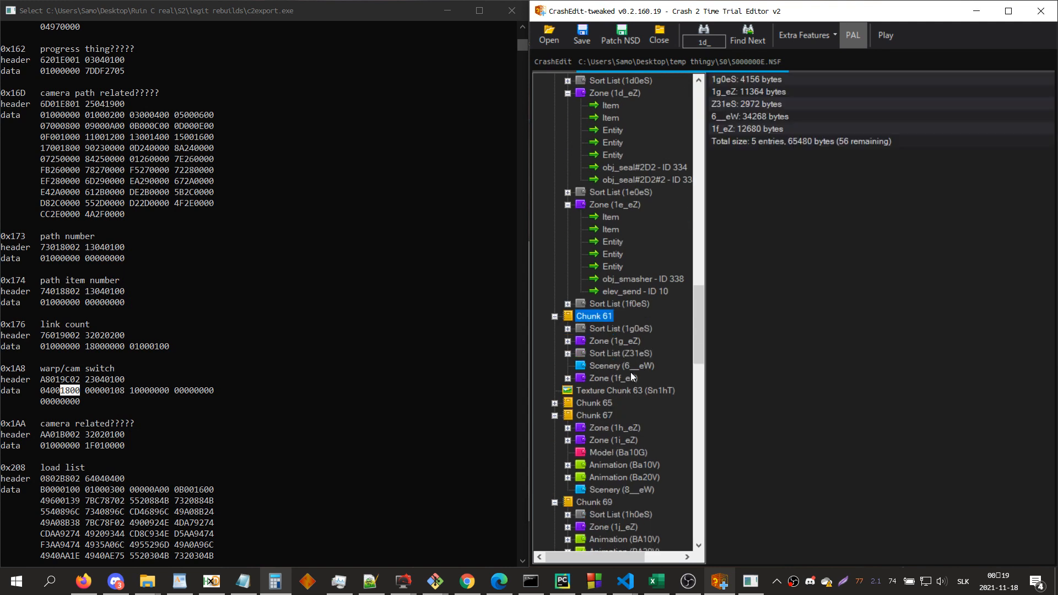
pyautogui.click(632, 376)
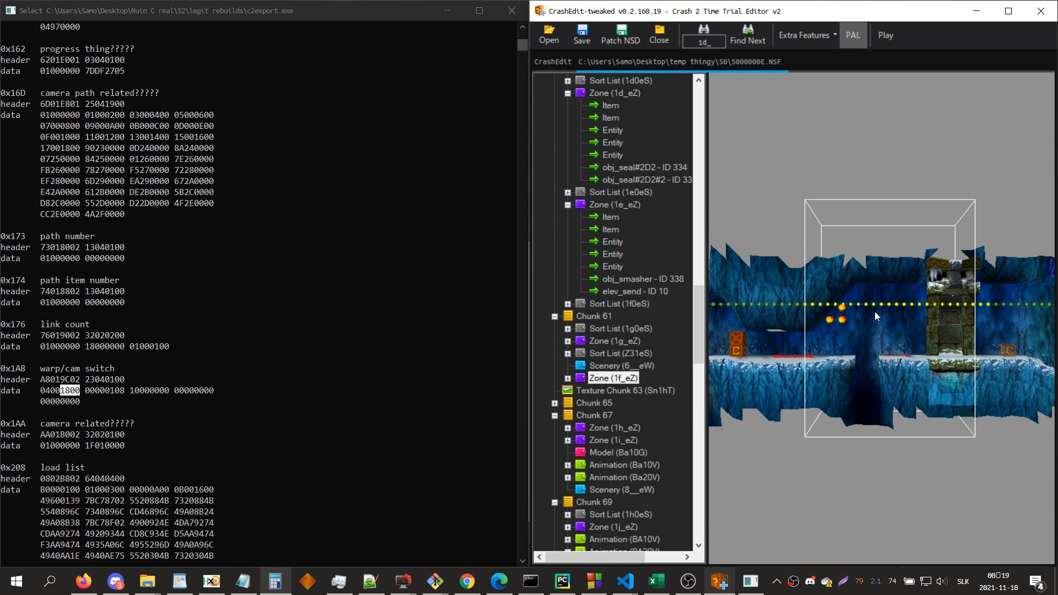
pyautogui.press('a')
pyautogui.press('d')
pyautogui.press('d')
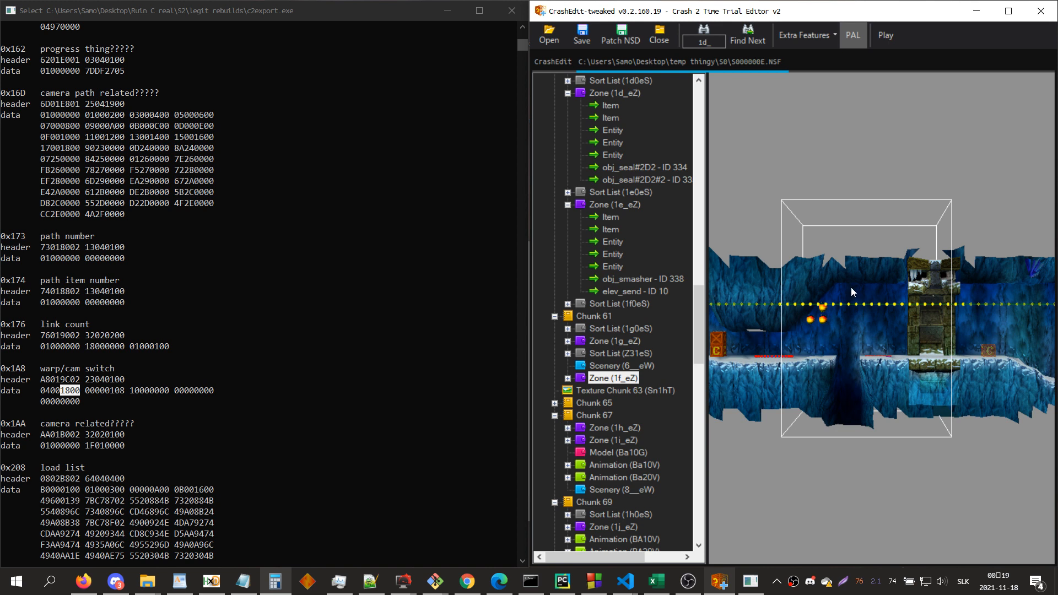
pyautogui.press('s')
pyautogui.press('w')
pyautogui.press('d')
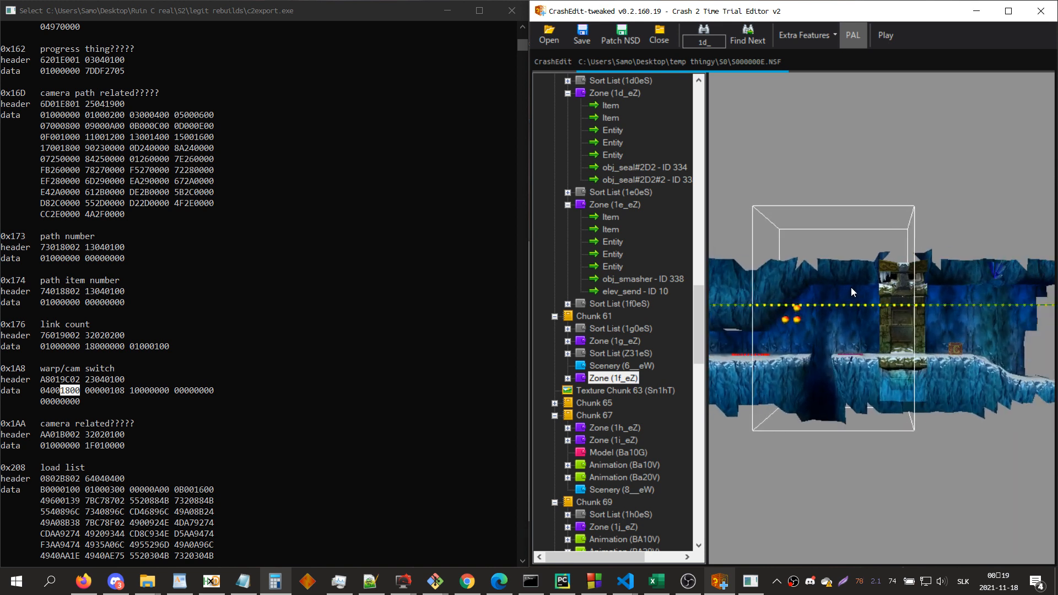
pyautogui.press('w')
pyautogui.press('d')
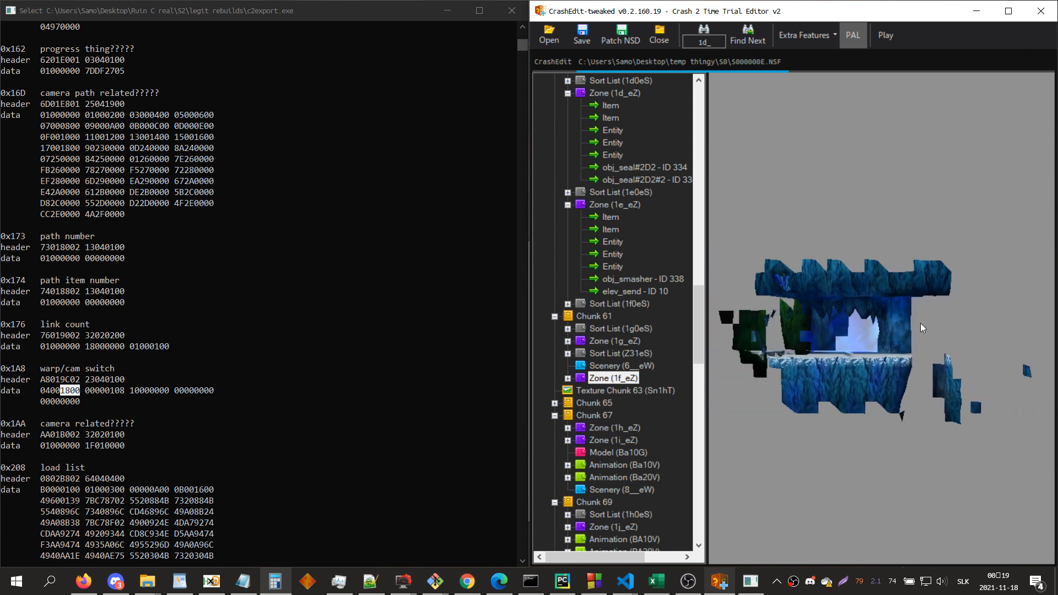
pyautogui.press('a')
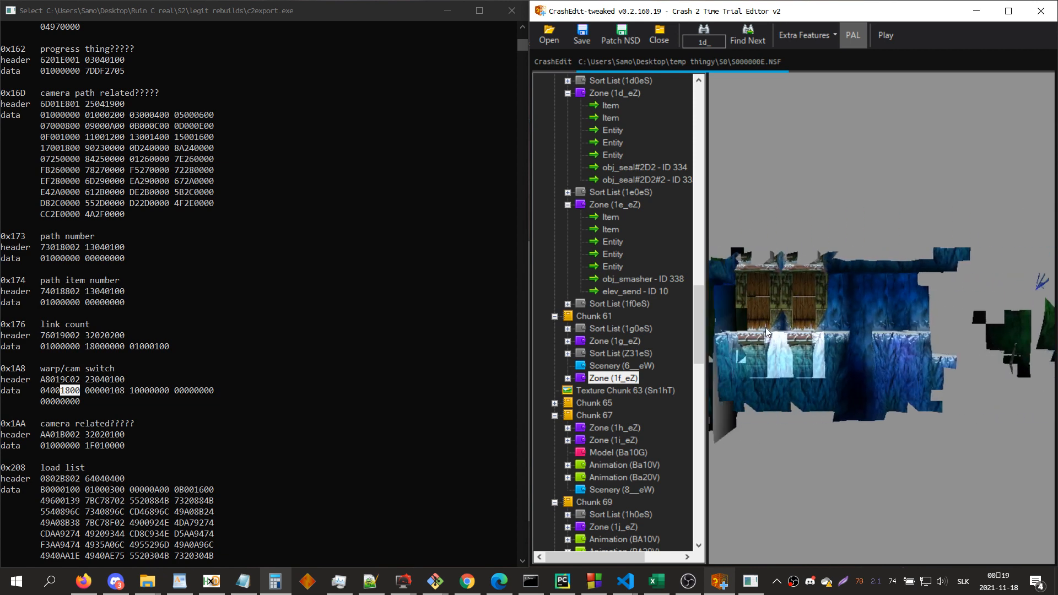
pyautogui.press('a')
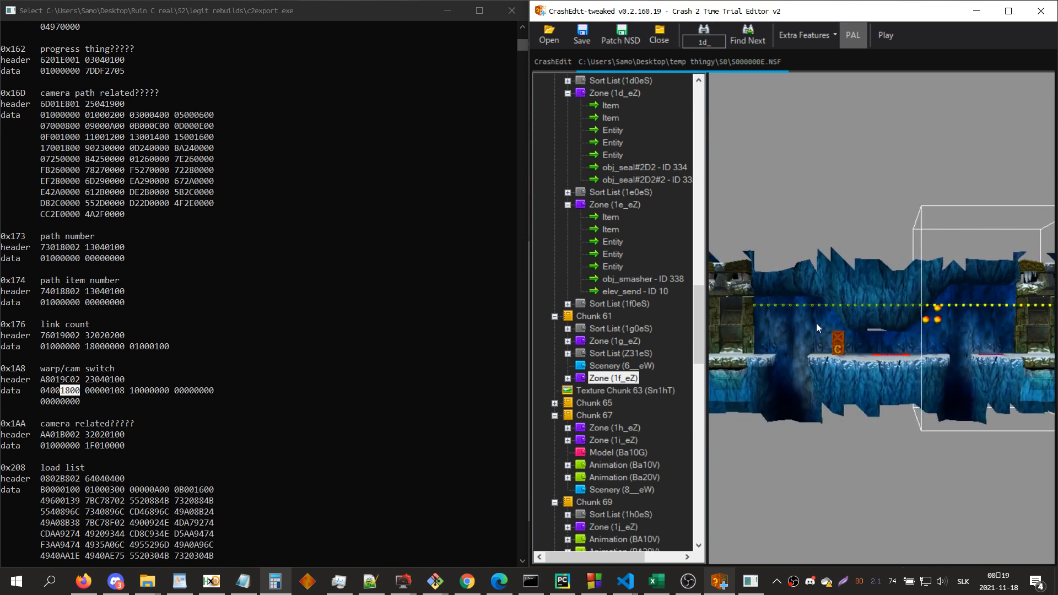
pyautogui.press('d')
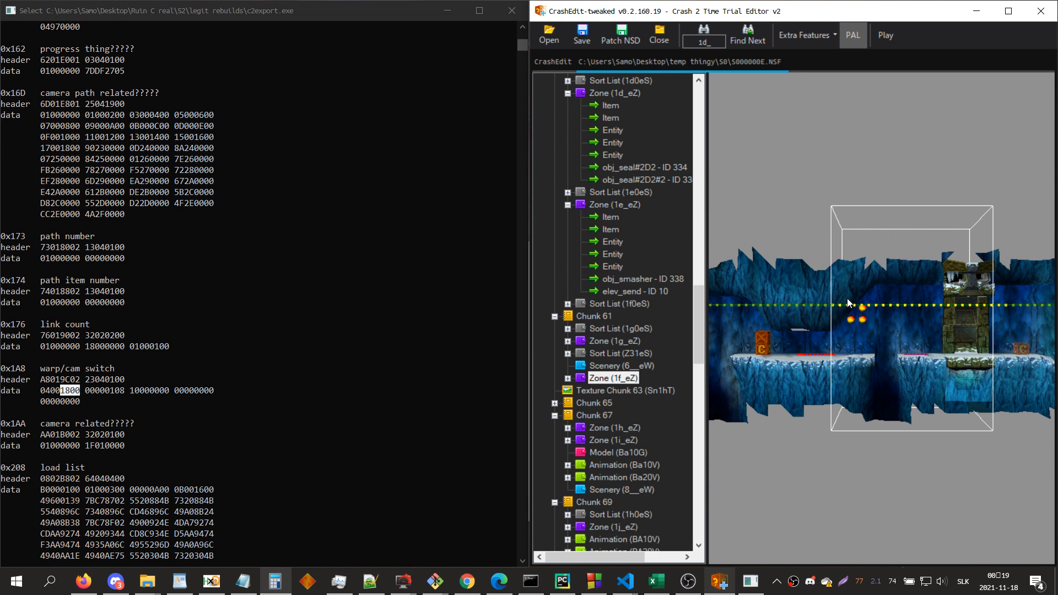
# Step: Append Ta_eZ to the position 0 load list A of zone 1f_eZ's first camera entity
pyautogui.doubleClick(633, 378)
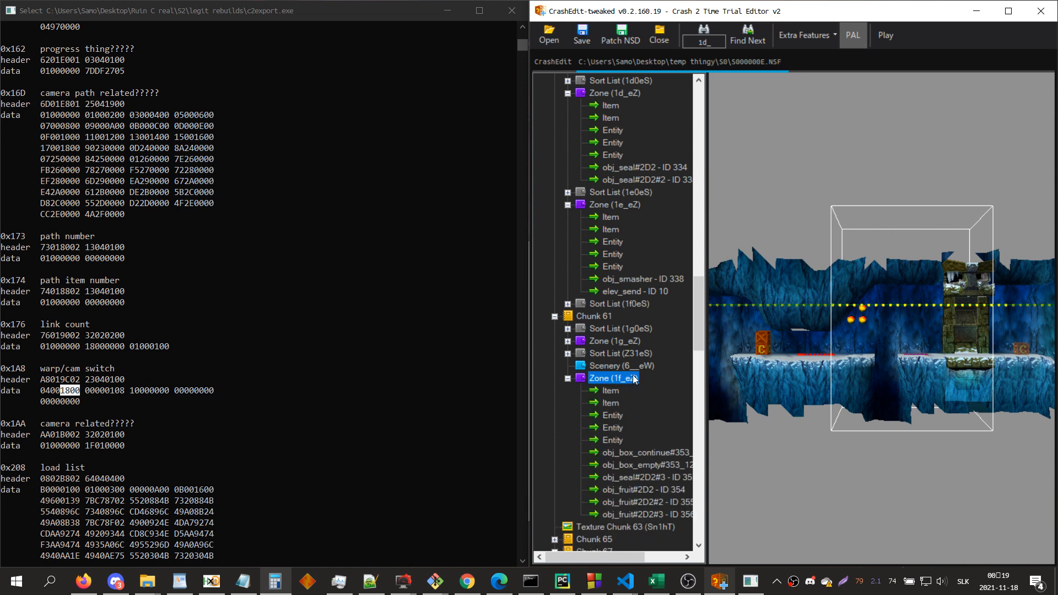
pyautogui.click(626, 413)
pyautogui.click(871, 88)
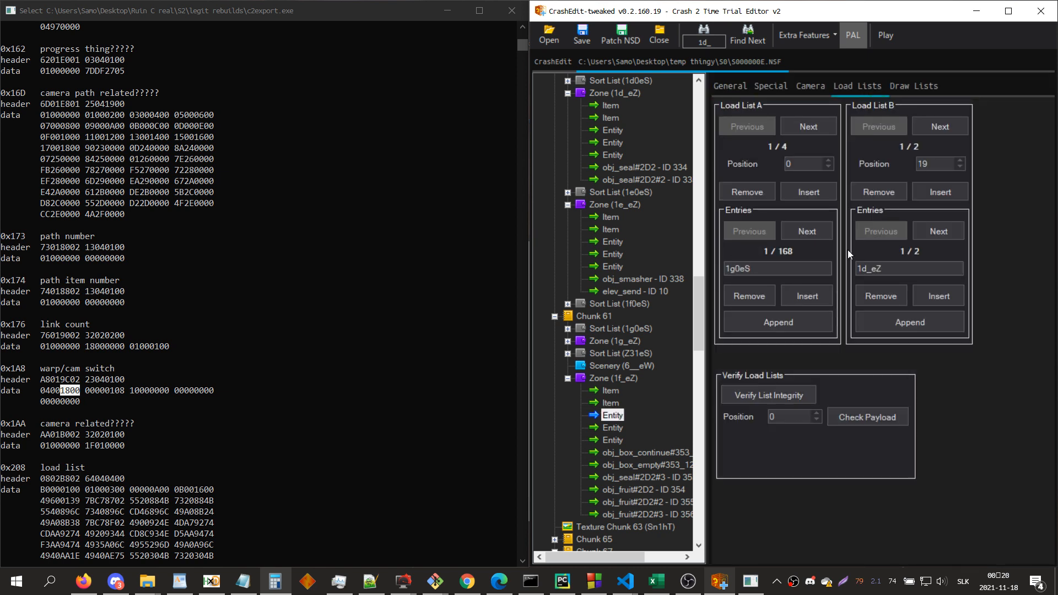
pyautogui.click(805, 327)
pyautogui.doubleClick(789, 269)
pyautogui.write('Ta_eZ')
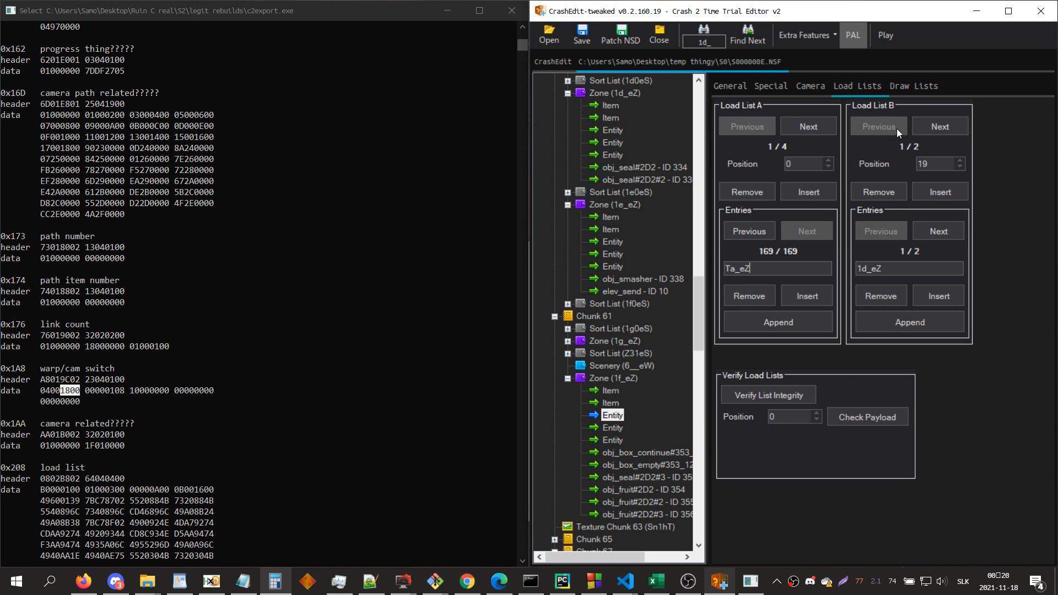
# Step: Append Ta_eZ to the position 24 load list B of zone 1f_eZ's first camera entity
pyautogui.click(931, 124)
pyautogui.click(910, 324)
pyautogui.doubleClick(885, 267)
pyautogui.write('Ta')
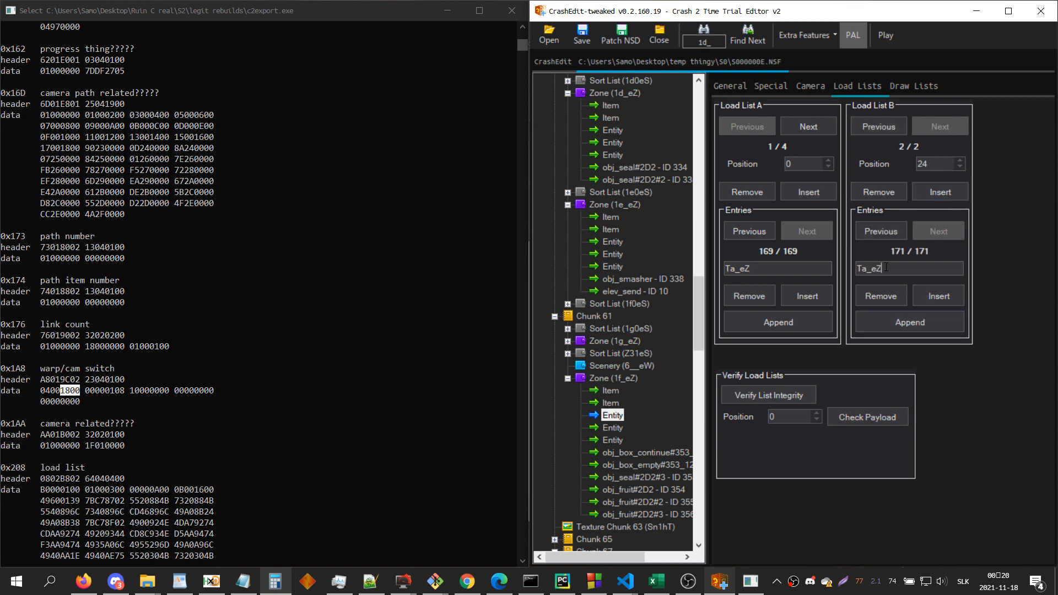
pyautogui.click(617, 379)
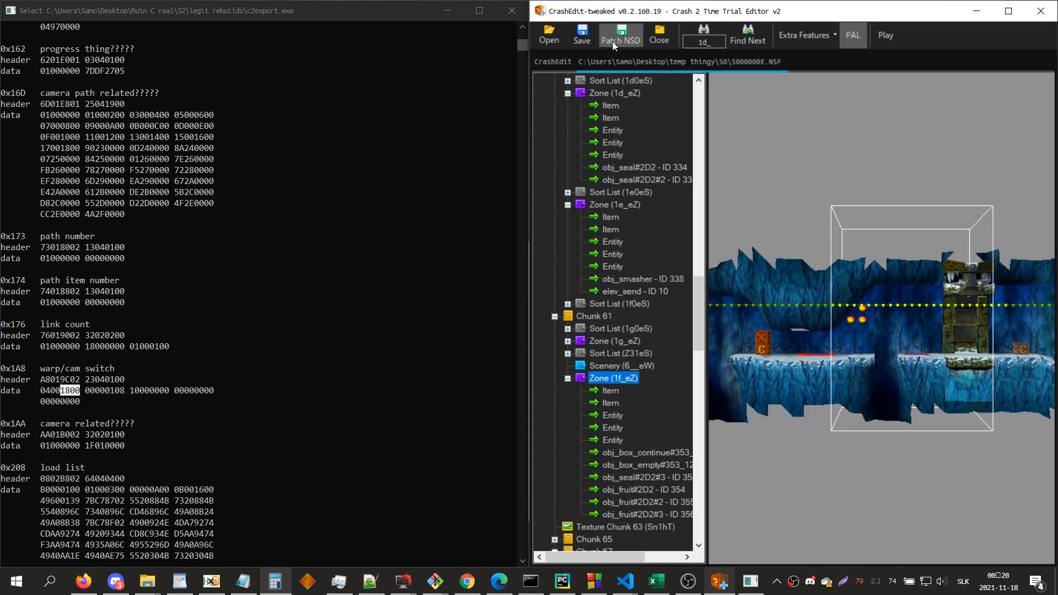
# Step: Patch the NSD, save the NSF and run the modified level in the emulator
pyautogui.click(612, 41)
pyautogui.press('Return')
pyautogui.click(583, 35)
pyautogui.press('Return')
pyautogui.click(891, 48)
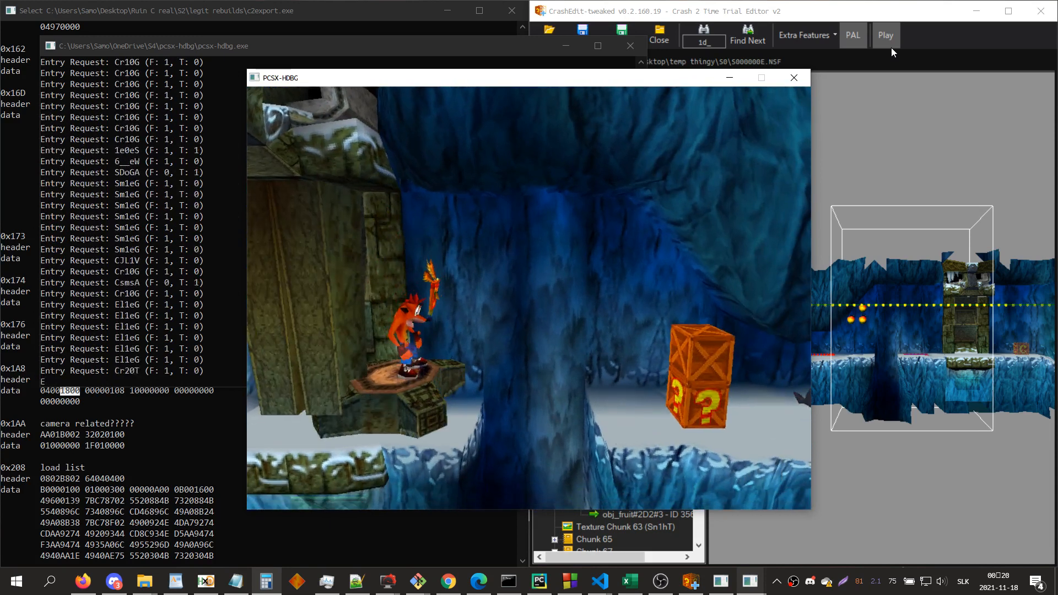
# Step: Pause the running level and go back to its start through the game's pause screen
pyautogui.press('Return')
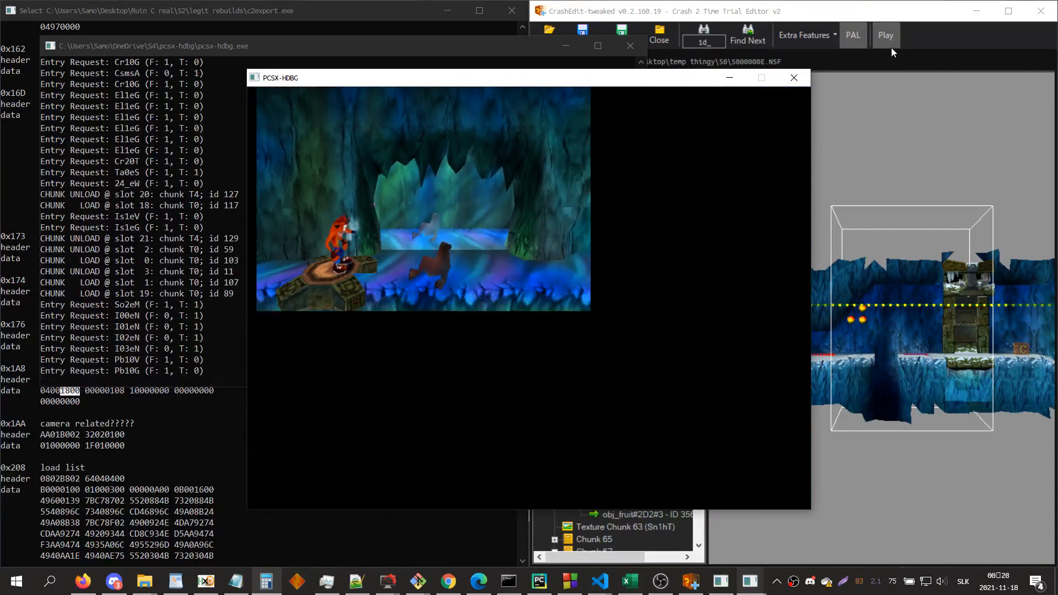
pyautogui.press('Down')
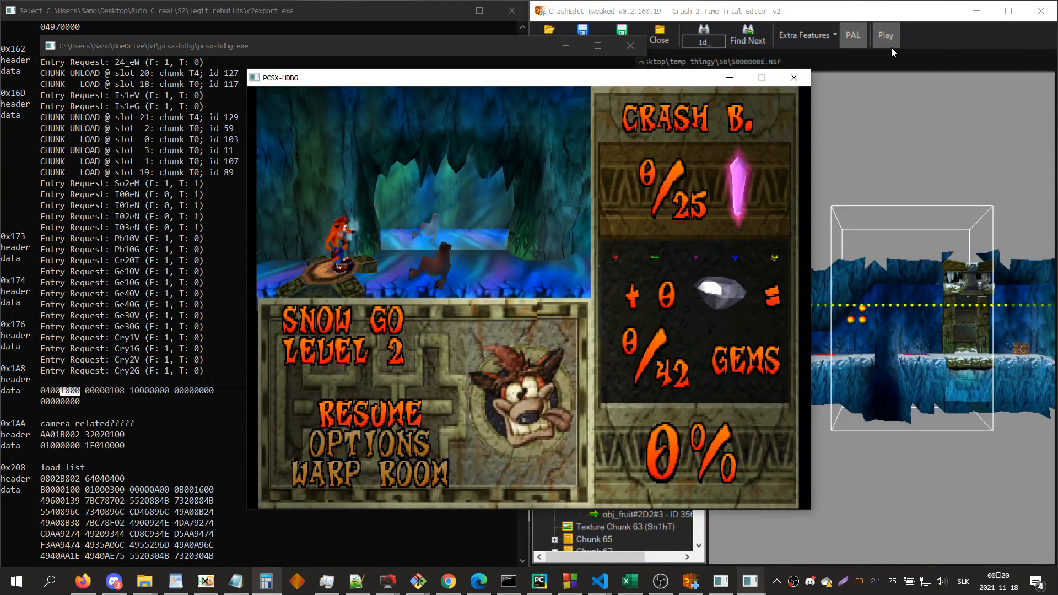
pyautogui.press('Return')
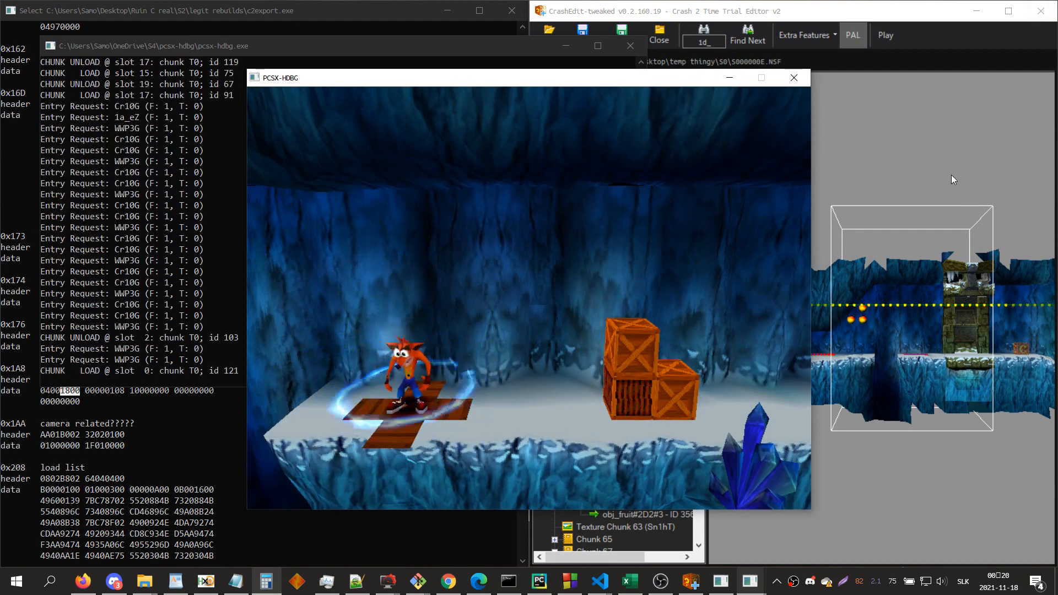
# Step: Play the level through the elevator ride into Ta_eZ, pause, and examine the chunk loads in the emulator's log
pyautogui.press('Right')
pyautogui.press('x')
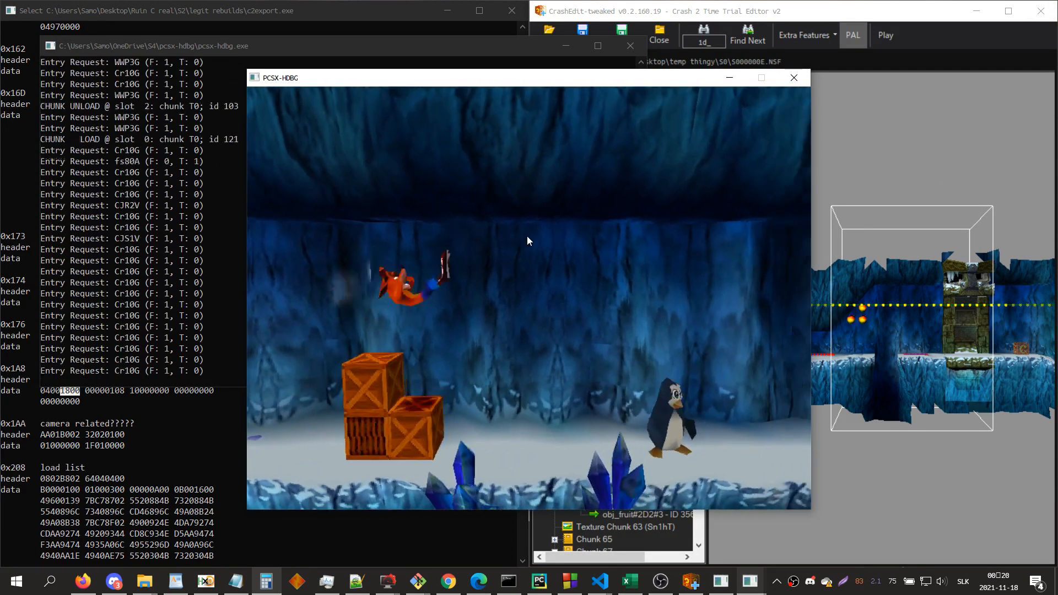
pyautogui.press('Right')
pyautogui.press('s')
pyautogui.press('s')
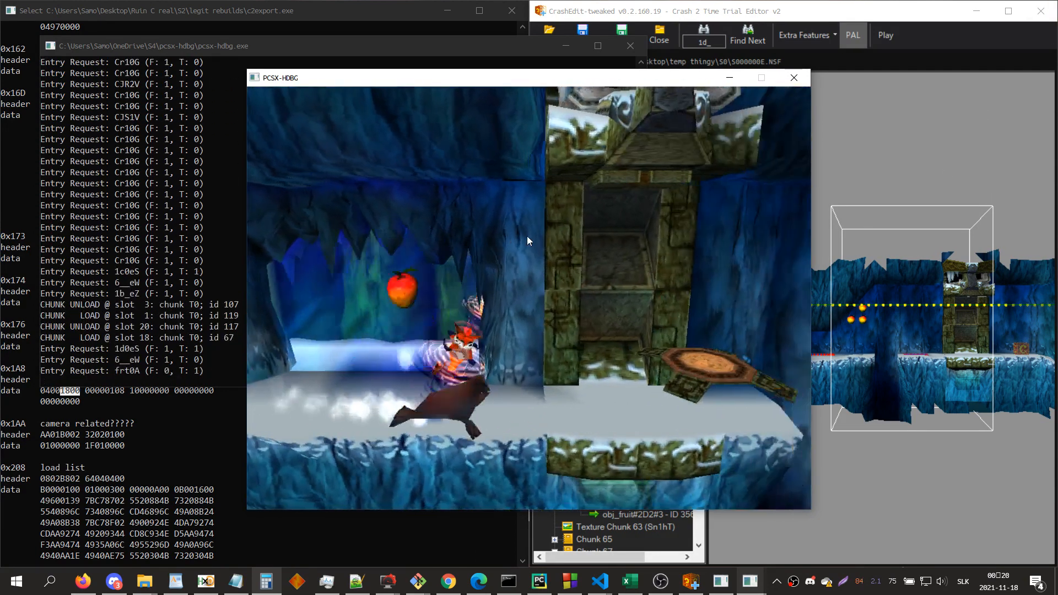
pyautogui.press('Right')
pyautogui.press('x')
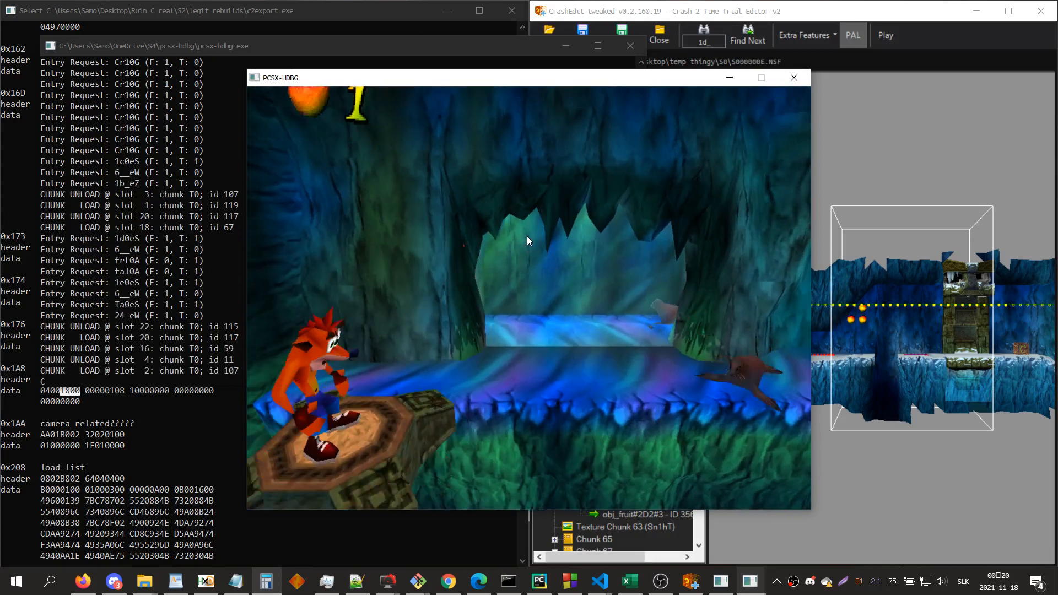
pyautogui.press('Right')
pyautogui.press('x')
pyautogui.press('Return')
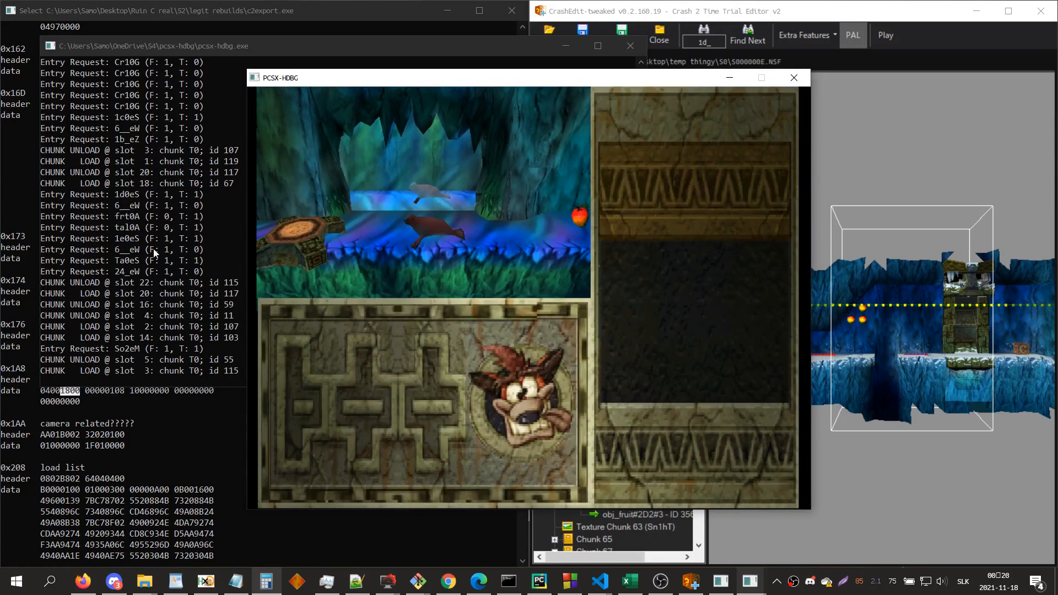
pyautogui.click(154, 253)
pyautogui.moveTo(251, 296); pyautogui.dragTo(118, 307)
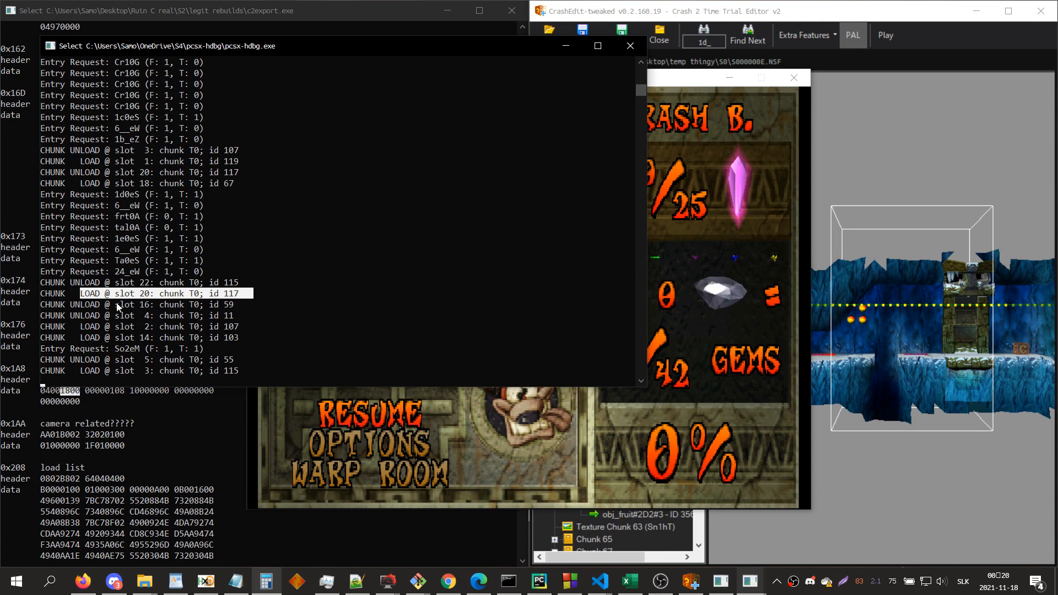
# Step: Find zone Ta_eZ and display the scenery reference in its first item as an entry name
pyautogui.click(932, 346)
pyautogui.write('ta_')
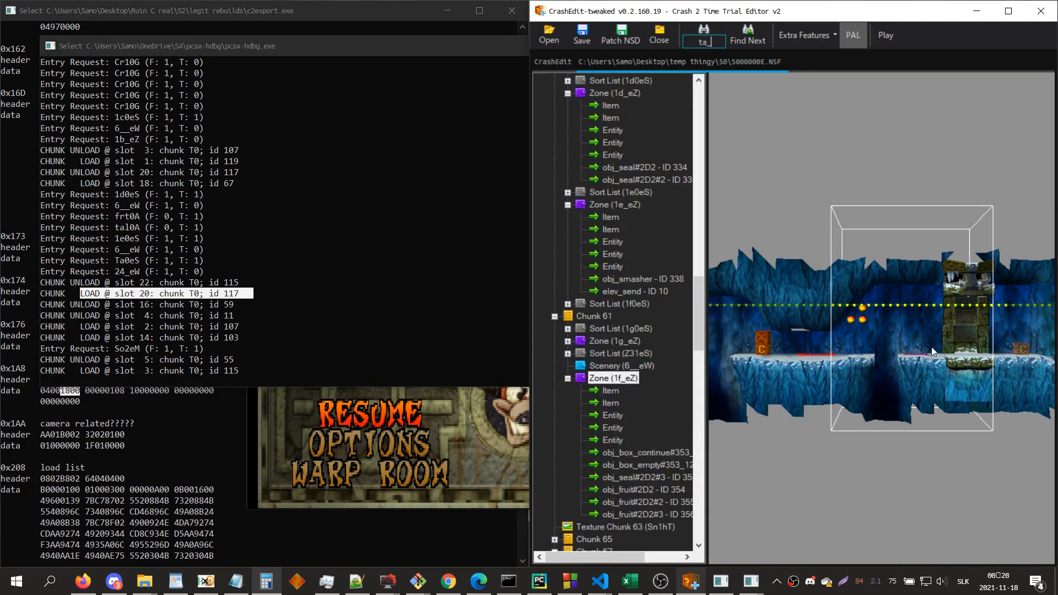
pyautogui.press('Return')
pyautogui.scroll(-5, 574, 402)
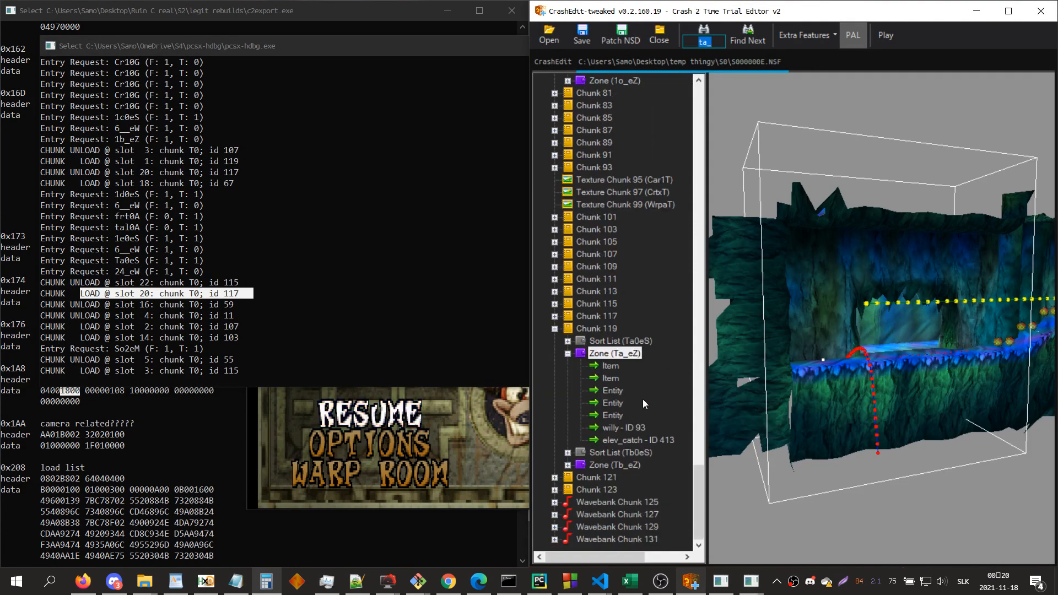
pyautogui.click(610, 366)
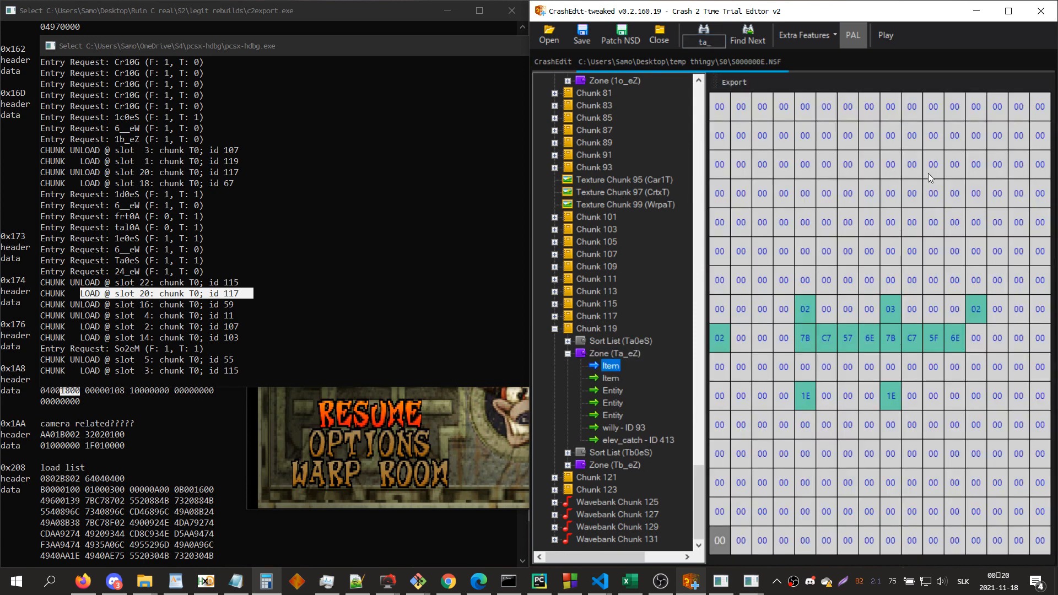
pyautogui.press('Tab')
pyautogui.press('pageup')
pyautogui.press('pageup')
pyautogui.press('n')
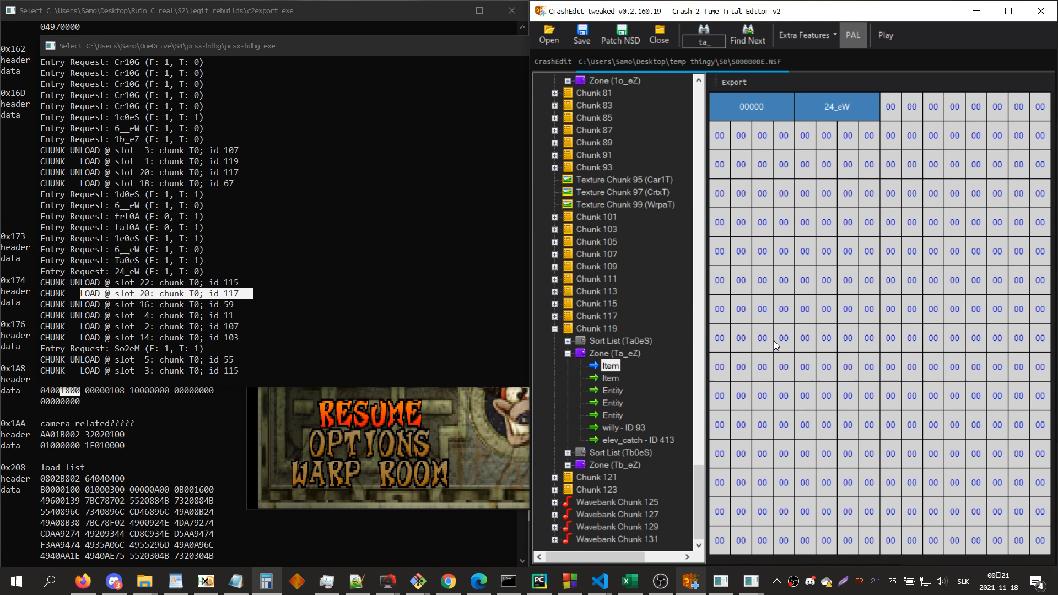
# Step: Examine the end of Ta_eZ's first item and display its music reference as an entry name
pyautogui.press('End')
pyautogui.press('n')
pyautogui.press('Up')
pyautogui.press('Up')
pyautogui.press('Up')
pyautogui.press('Up')
pyautogui.press('Up')
pyautogui.press('Up')
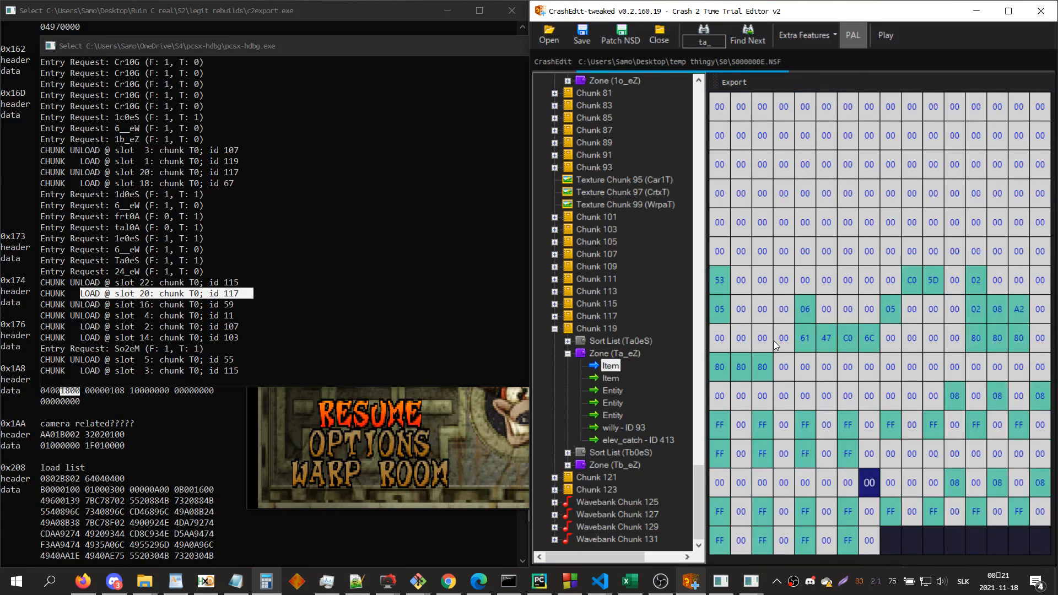
pyautogui.press('Up')
pyautogui.press('Left')
pyautogui.press('Left')
pyautogui.press('Left')
pyautogui.press('Left')
pyautogui.press('Right')
pyautogui.press('Right')
pyautogui.press('Right')
pyautogui.press('Right')
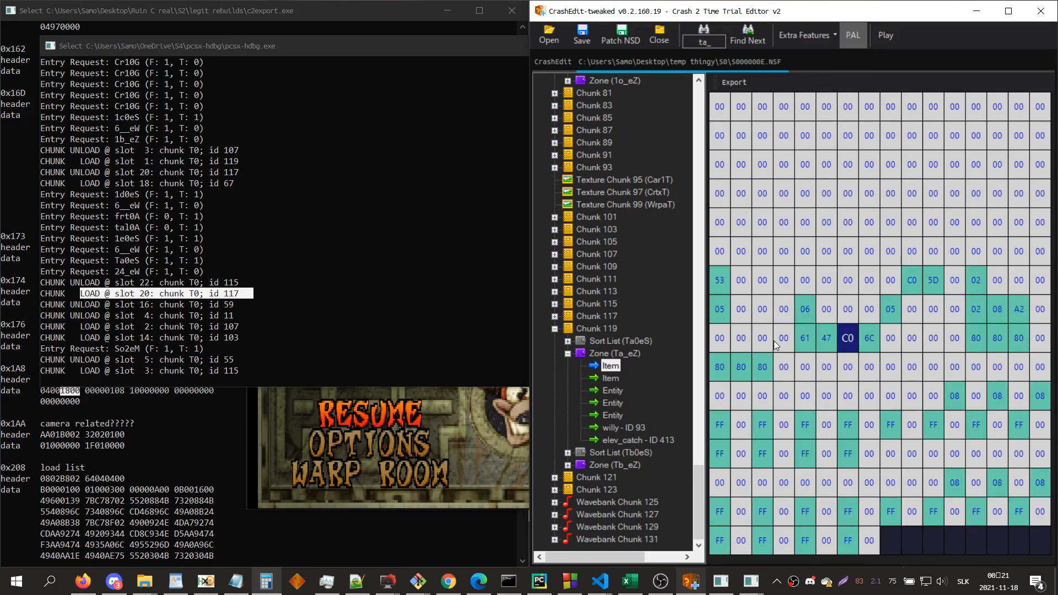
pyautogui.press('Left')
pyautogui.press('Left')
pyautogui.press('n')
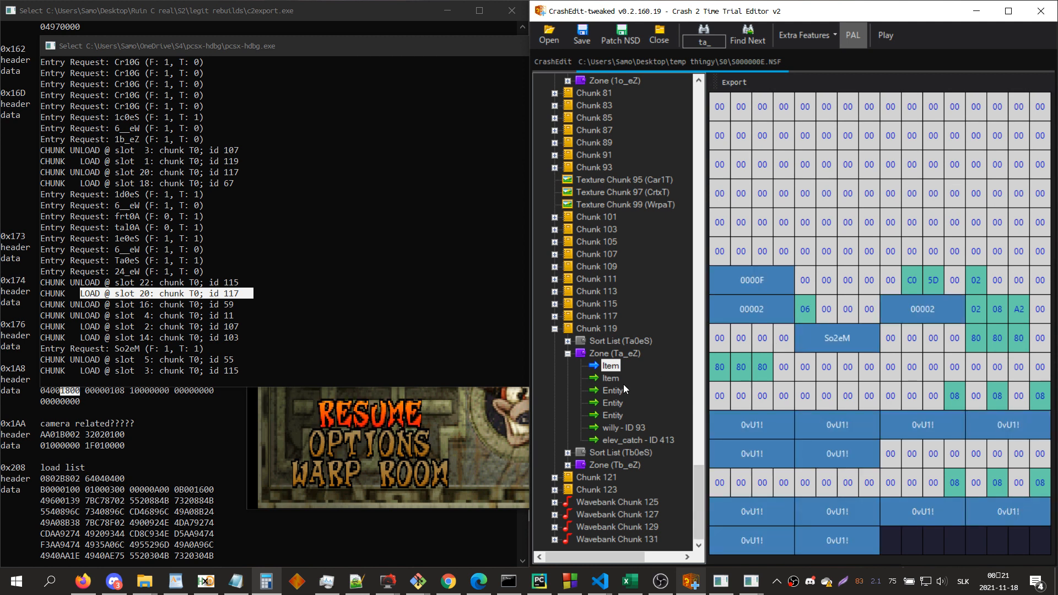
# Step: Examine the neighbouring zone references in Ta_eZ's first item and collapse the zone
pyautogui.click(806, 314)
pyautogui.press('Up')
pyautogui.press('Up')
pyautogui.press('Up')
pyautogui.press('Up')
pyautogui.press('Up')
pyautogui.press('Up')
pyautogui.press('Up')
pyautogui.press('Up')
pyautogui.press('Up')
pyautogui.press('Up')
pyautogui.press('Up')
pyautogui.press('Up')
pyautogui.press('Up')
pyautogui.press('Up')
pyautogui.press('Up')
pyautogui.press('Up')
pyautogui.press('Up')
pyautogui.press('Up')
pyautogui.press('Up')
pyautogui.press('Up')
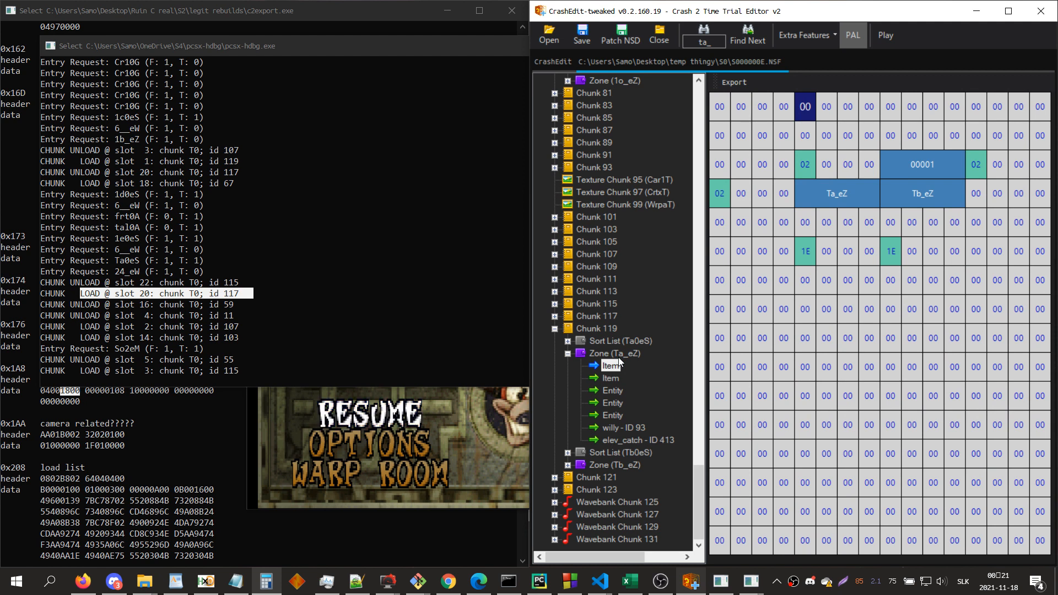
pyautogui.press('Left')
pyautogui.press('Left')
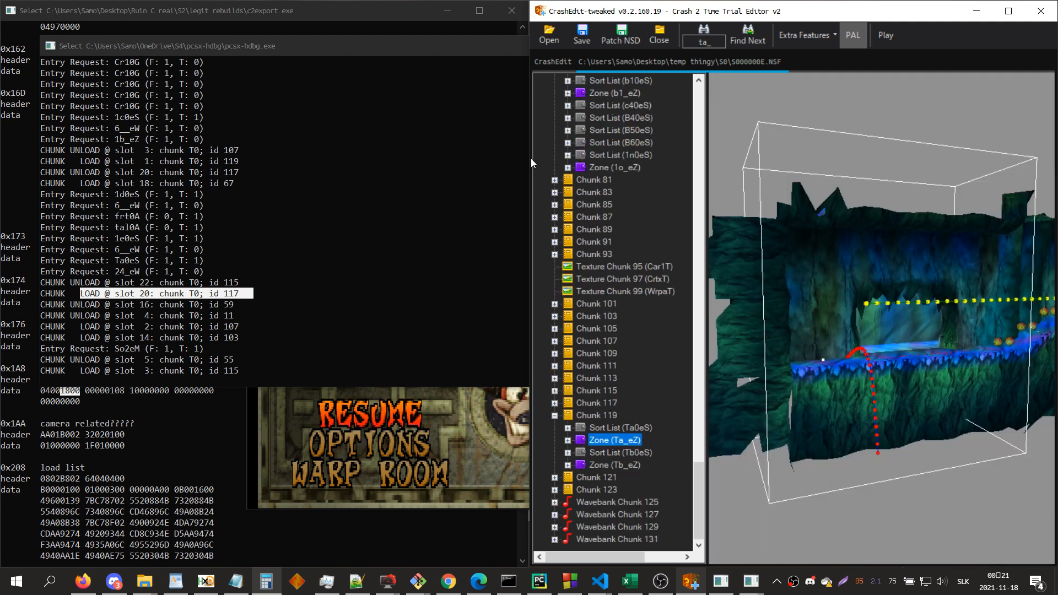
# Step: Close the emulator and append 24_eW and Tb_eZ to the position 0 load list A of zone 1d_eZ's first camera entity
pyautogui.click(394, 315)
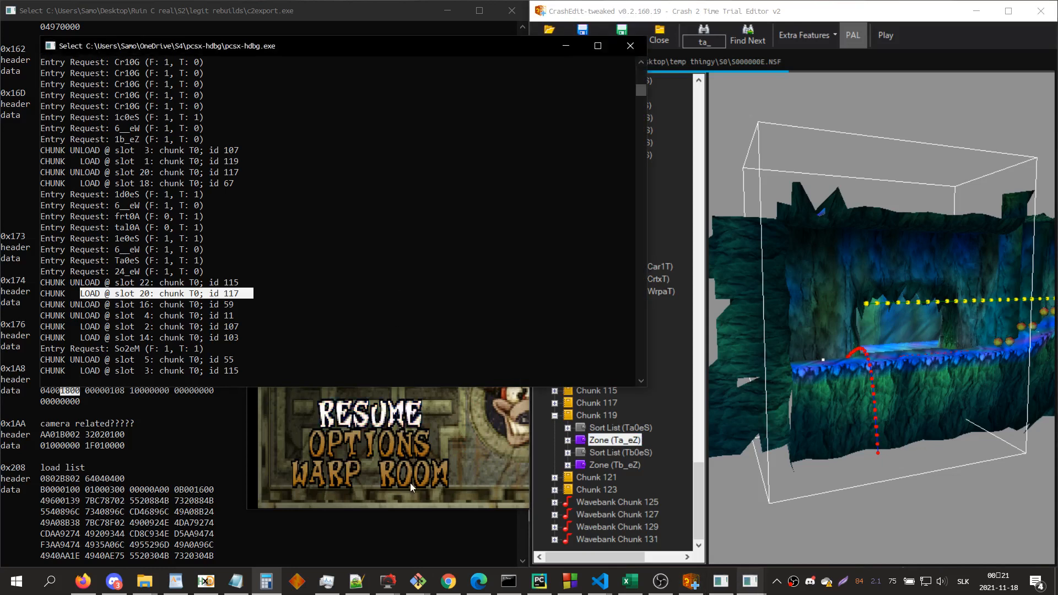
pyautogui.click(625, 51)
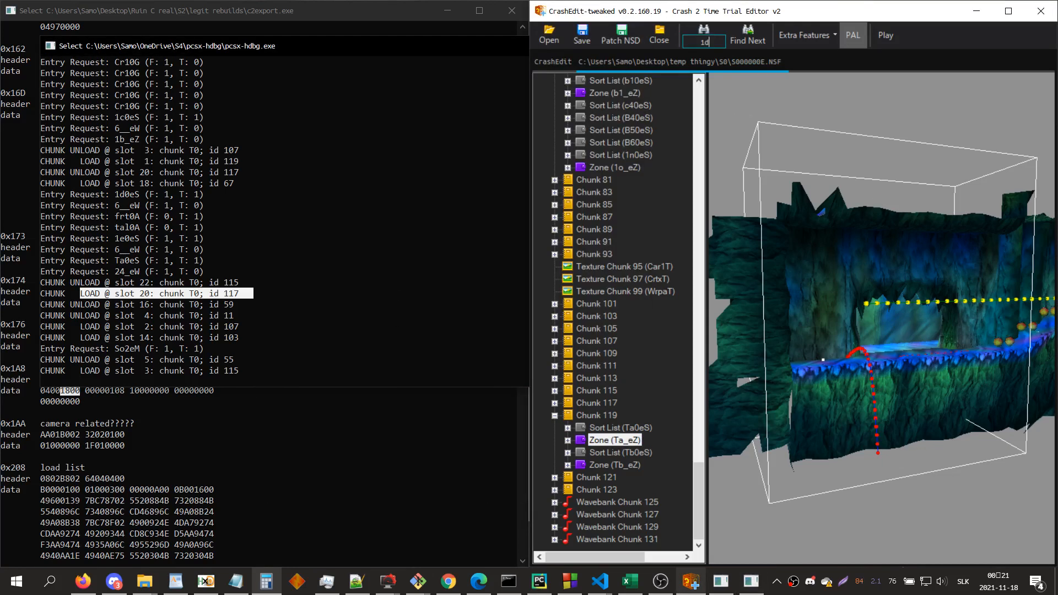
pyautogui.press('Return')
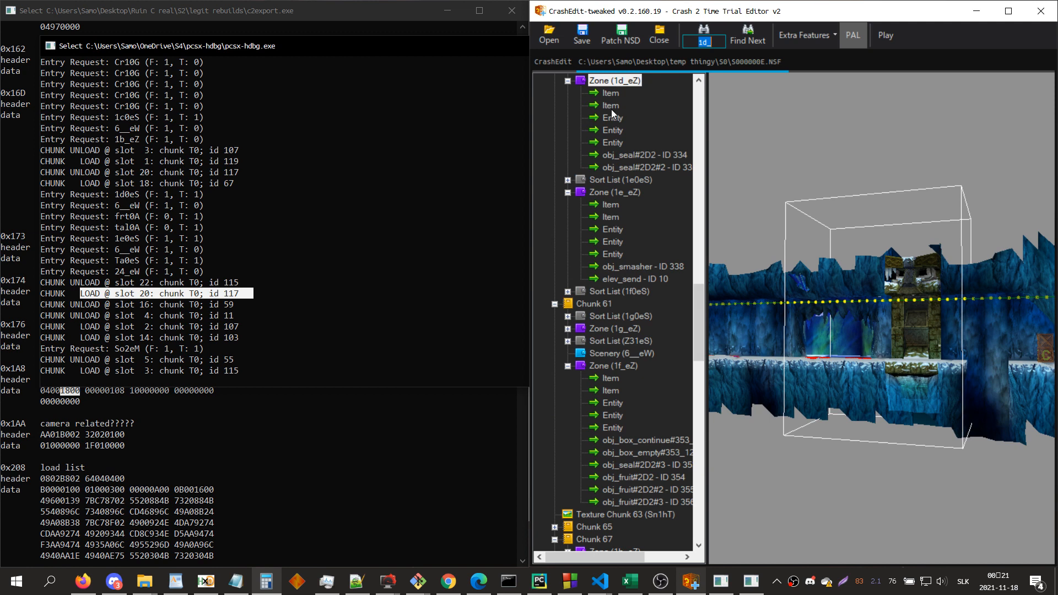
pyautogui.click(612, 117)
pyautogui.click(859, 88)
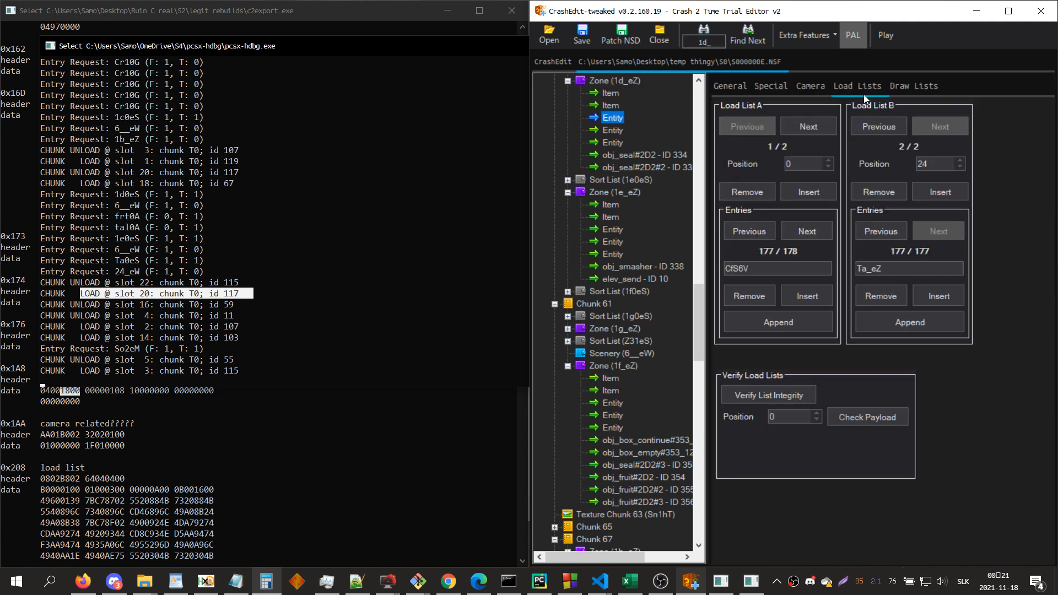
pyautogui.click(789, 313)
pyautogui.doubleClick(773, 270)
pyautogui.write('24_eW')
pyautogui.click(750, 323)
pyautogui.write('Tb_eZ')
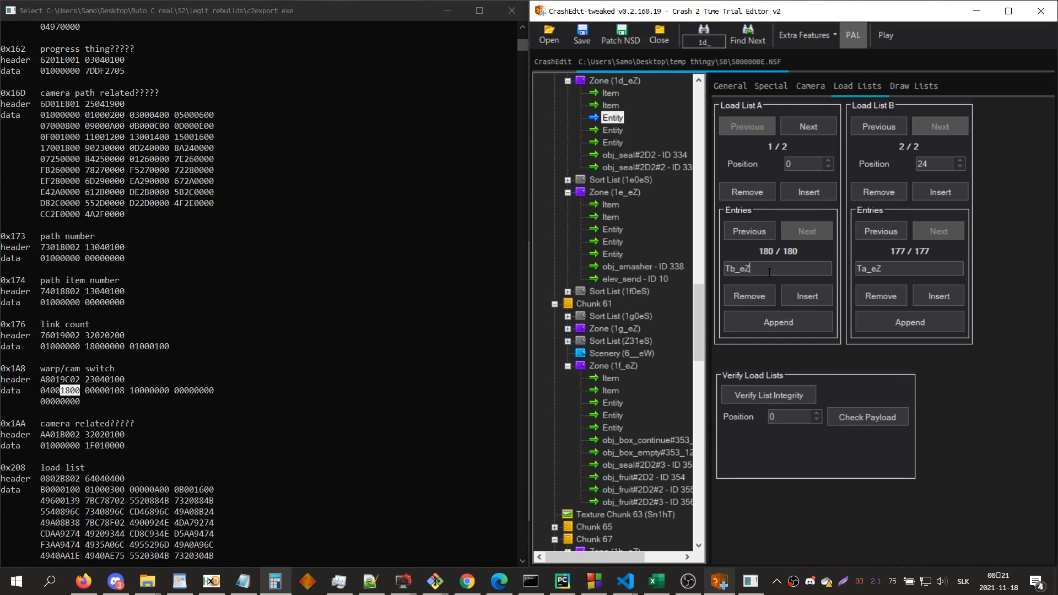
# Step: Append another entry to the same load list A and try the music name Sn2eM for it
pyautogui.click(796, 324)
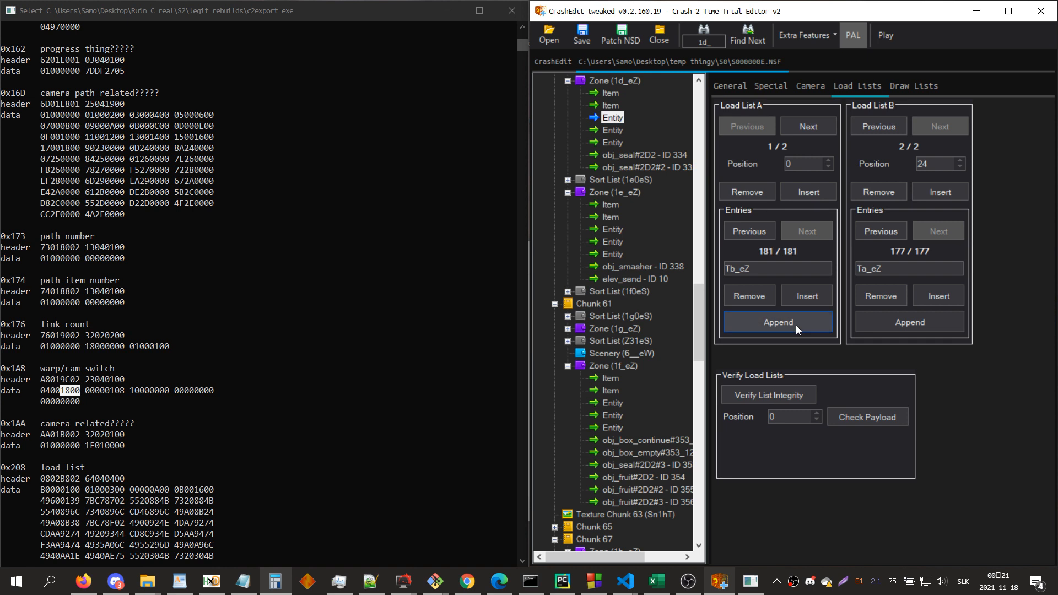
pyautogui.doubleClick(766, 270)
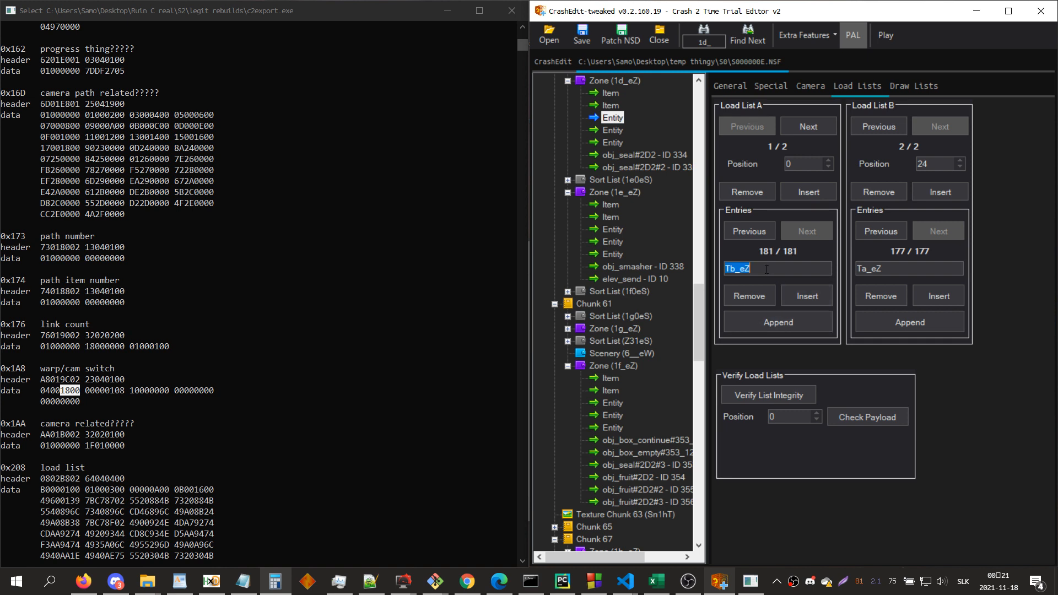
pyautogui.write('S')
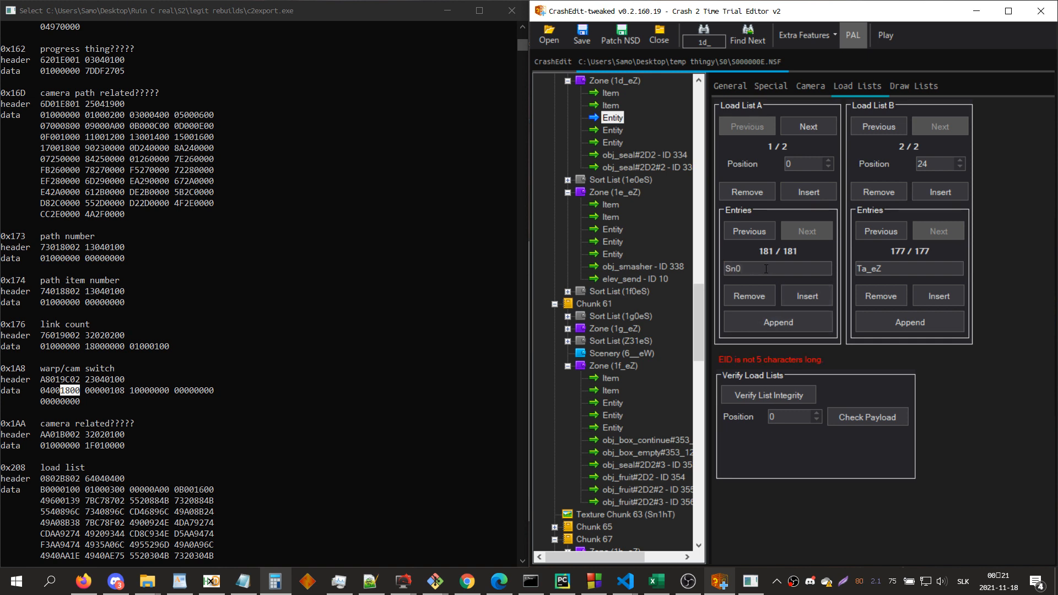
pyautogui.write('n2eM')
# Step: Search the level for the music entry, trying the names sn2, sn2em and so2em
pyautogui.press('Return')
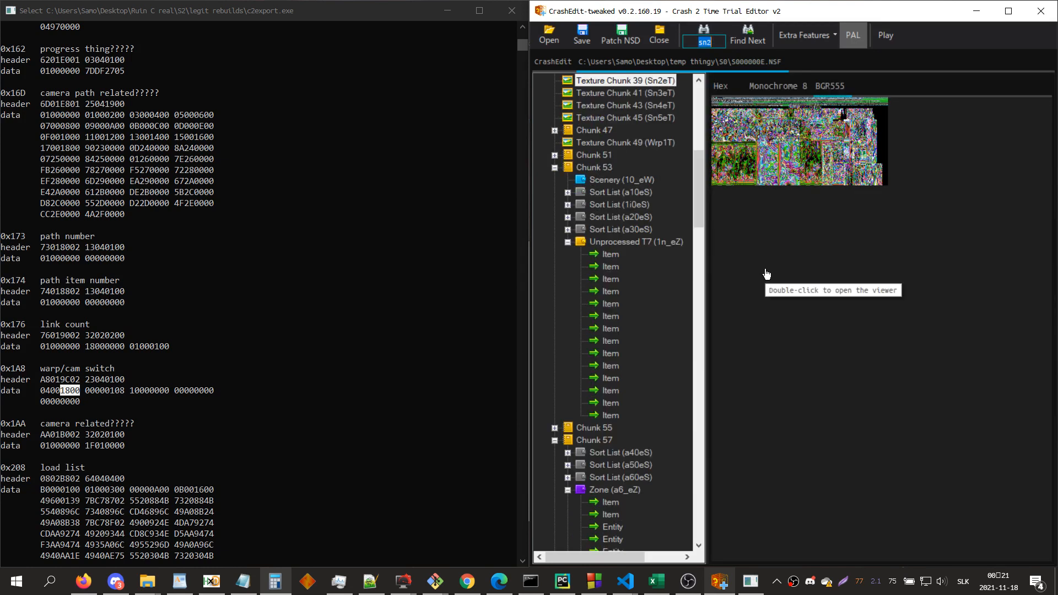
pyautogui.write('sn2en')
pyautogui.press('Return')
pyautogui.press('Return')
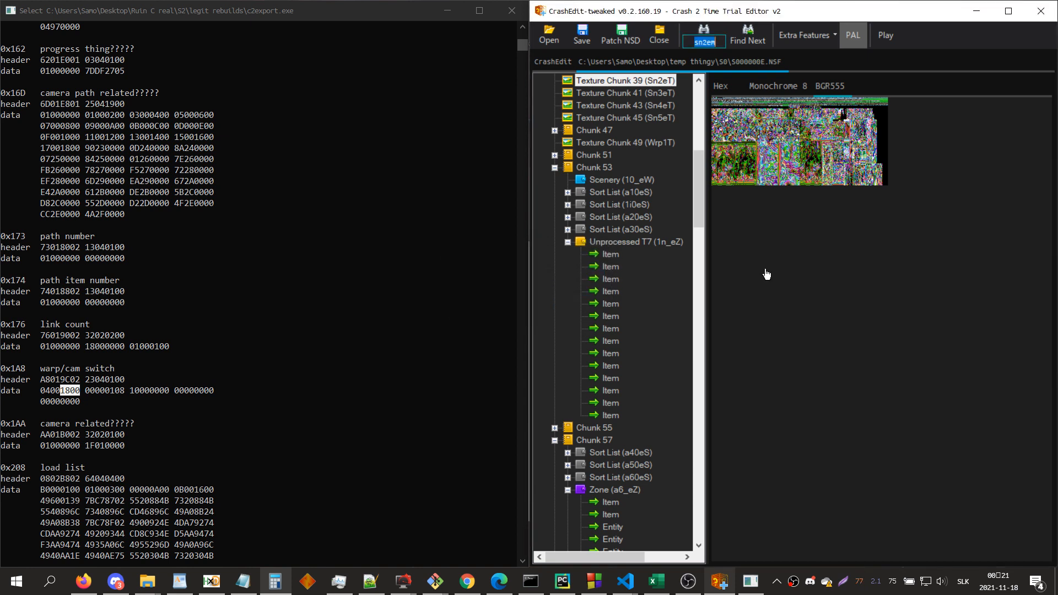
pyautogui.write('so2e')
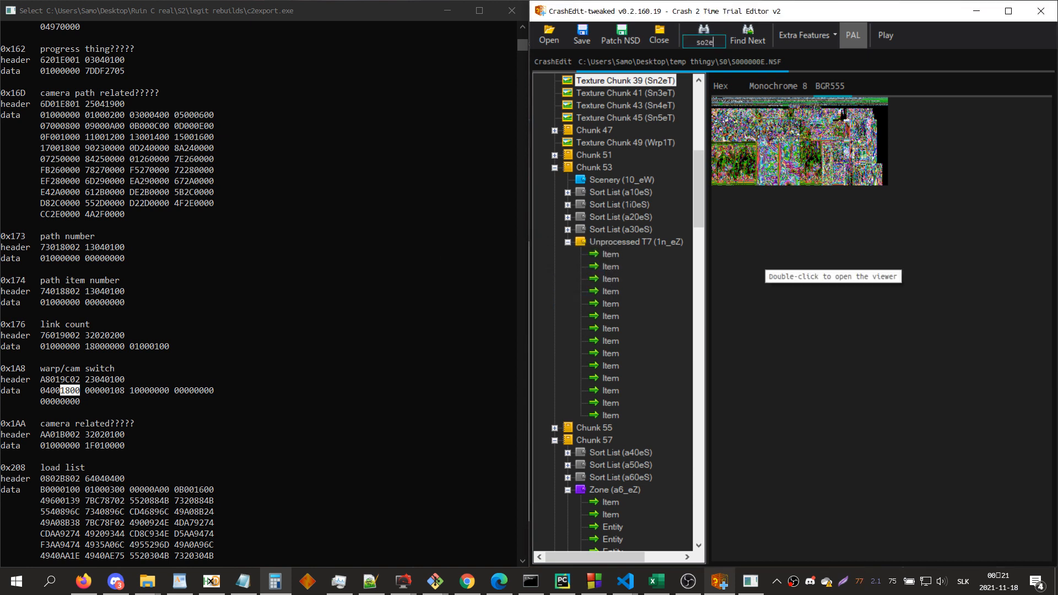
pyautogui.write('m')
pyautogui.press('Return')
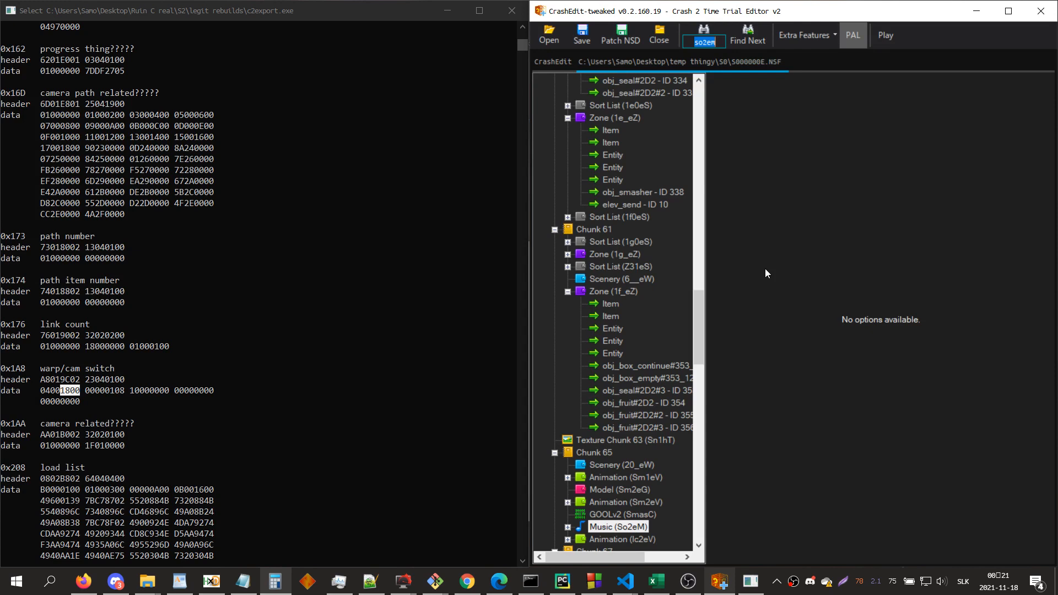
# Step: Set the newest position 0 load list A entry of zone 1d_eZ's first camera entity to So2eM and check the payload
pyautogui.write('1d')
pyautogui.press('Return')
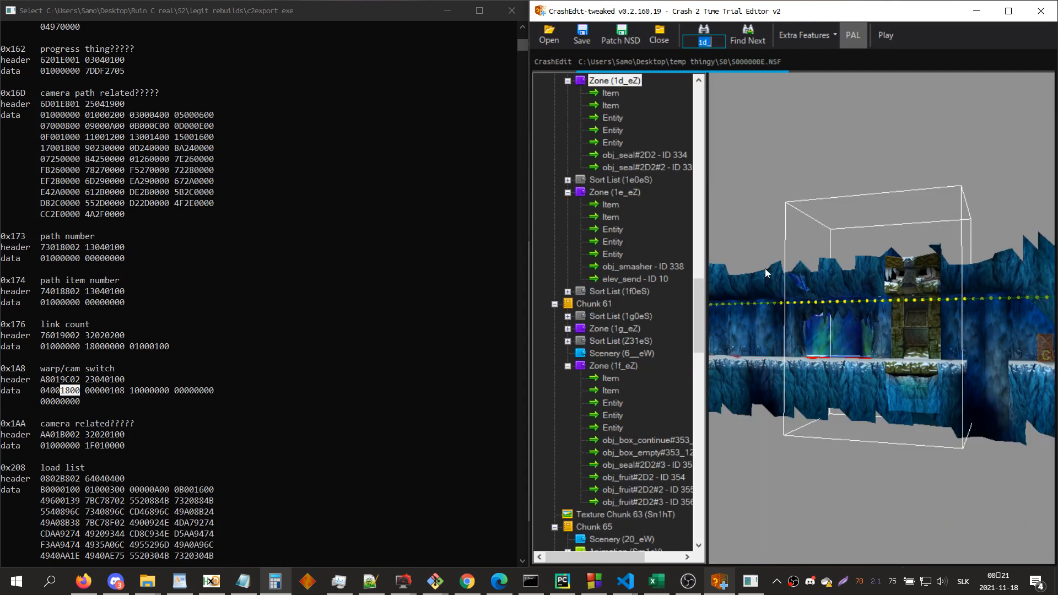
pyautogui.click(616, 123)
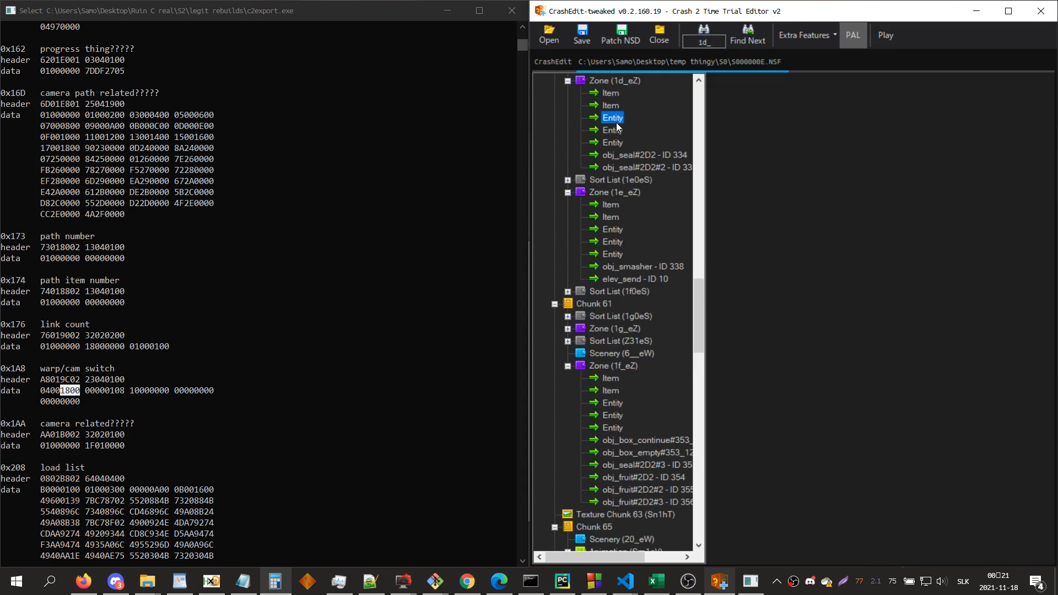
pyautogui.doubleClick(758, 270)
pyautogui.write('S')
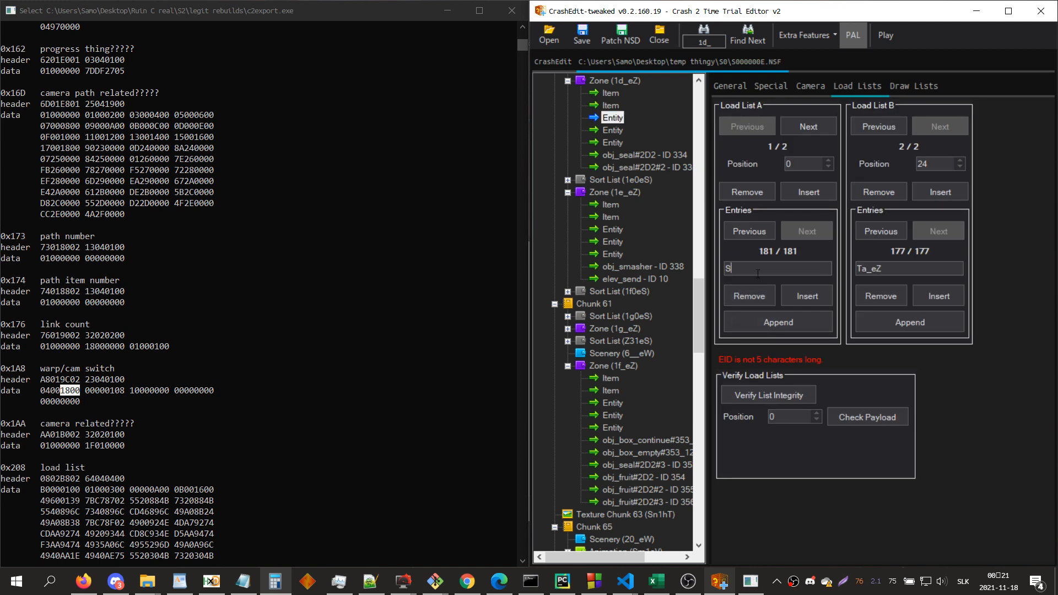
pyautogui.write('o2eM')
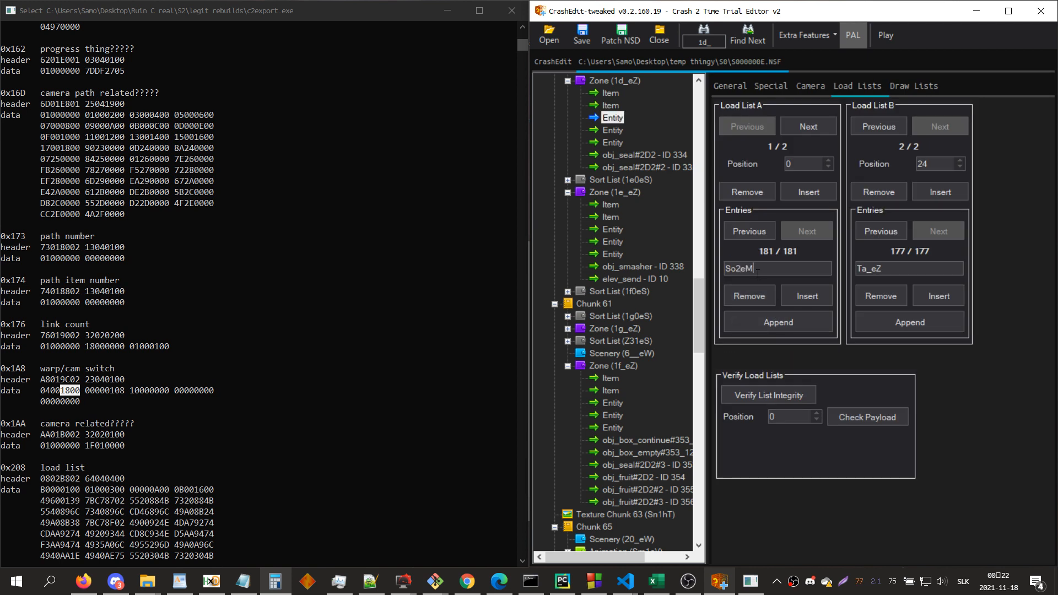
pyautogui.click(853, 415)
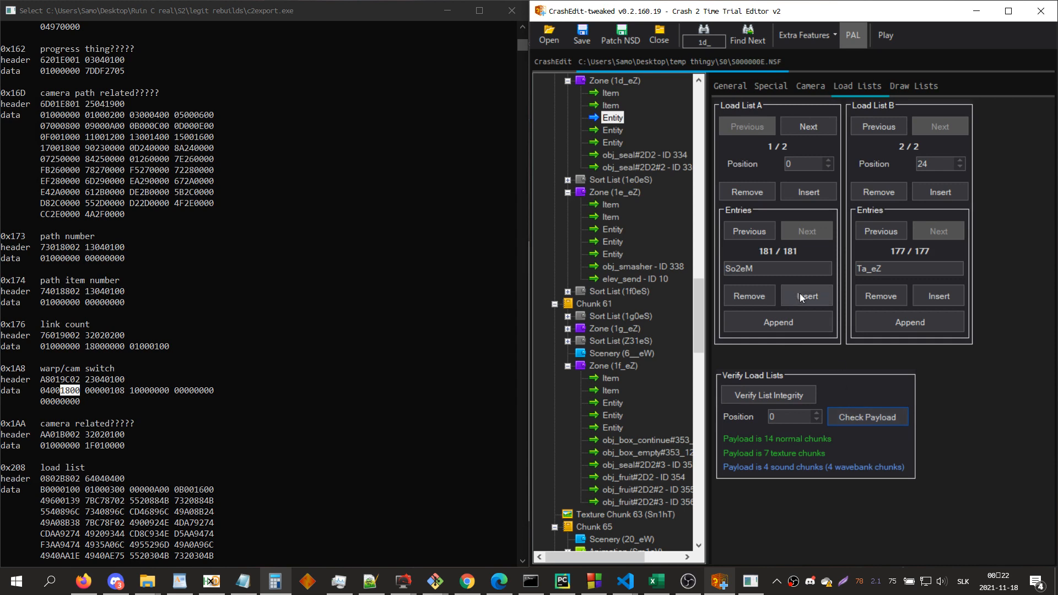
# Step: Remove the So2eM, Tb_eZ and 24_eW entries from load list A, append 24_eW again and check the payload at position 0
pyautogui.click(762, 296)
pyautogui.click(762, 296)
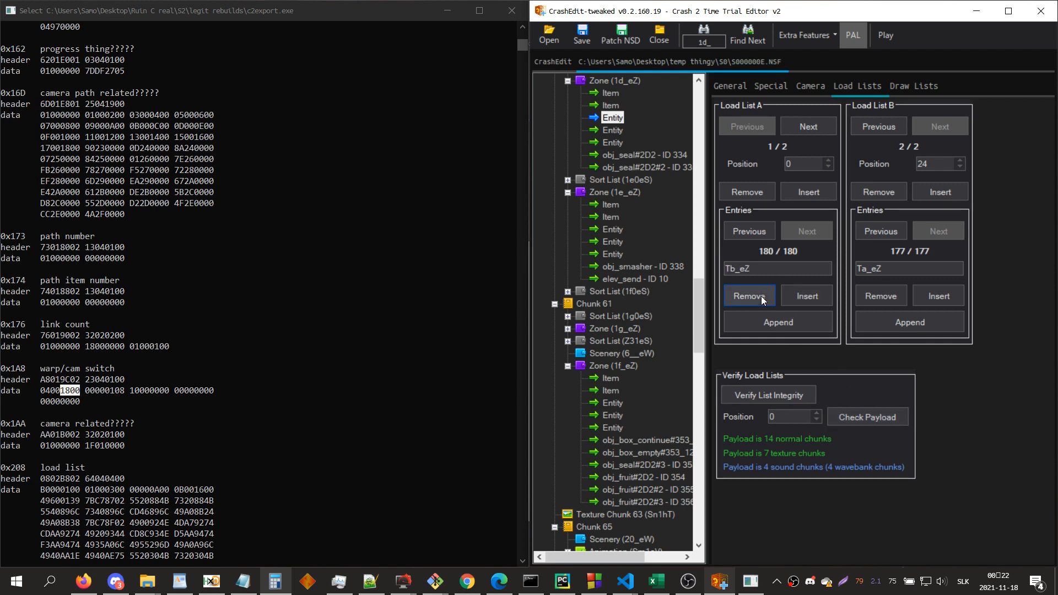
pyautogui.click(757, 299)
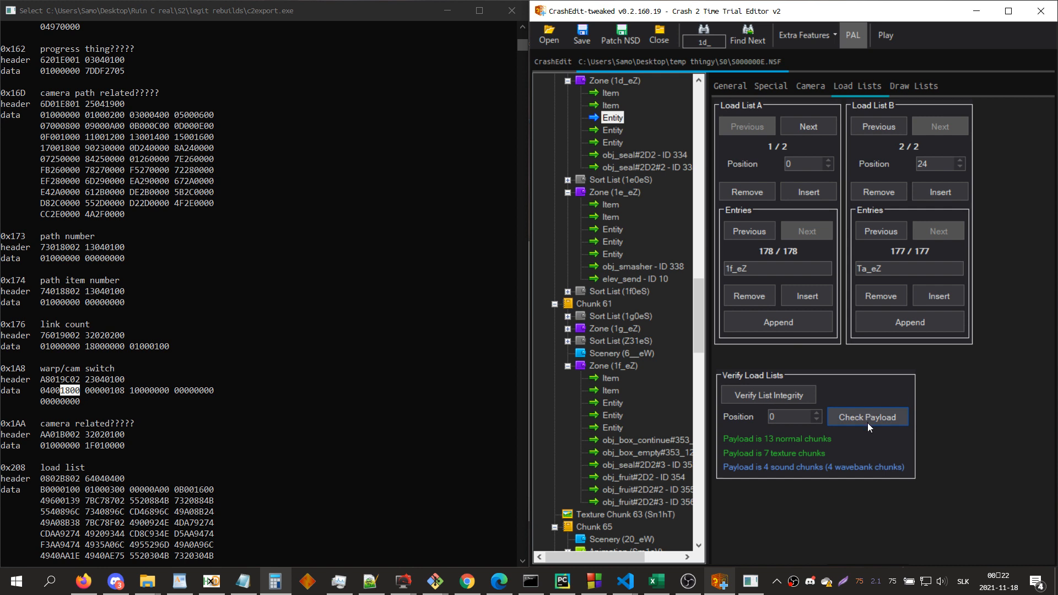
pyautogui.click(785, 328)
pyautogui.click(779, 273)
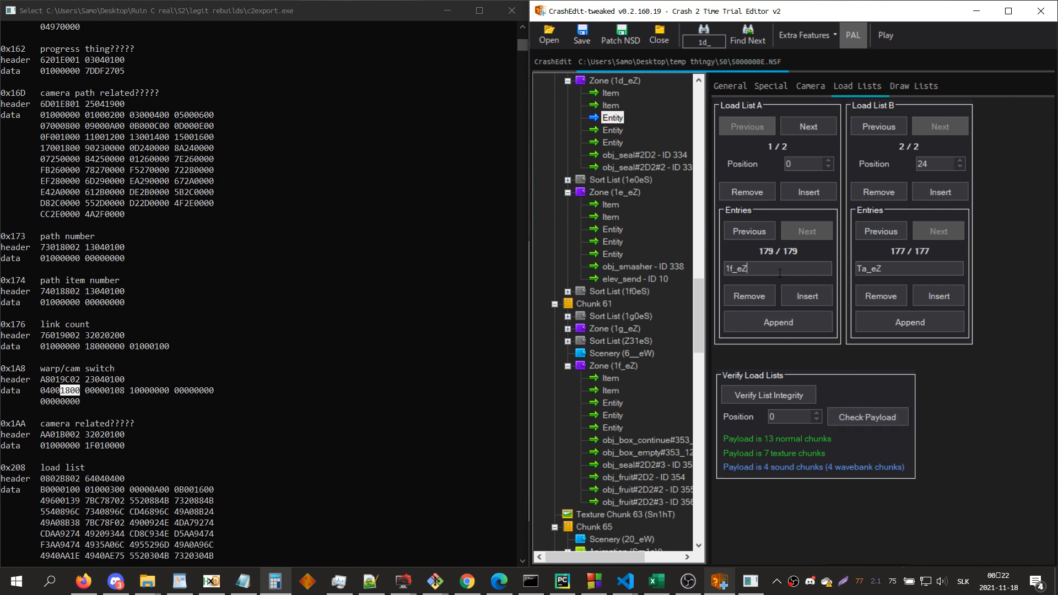
pyautogui.write('24_eW')
pyautogui.click(867, 416)
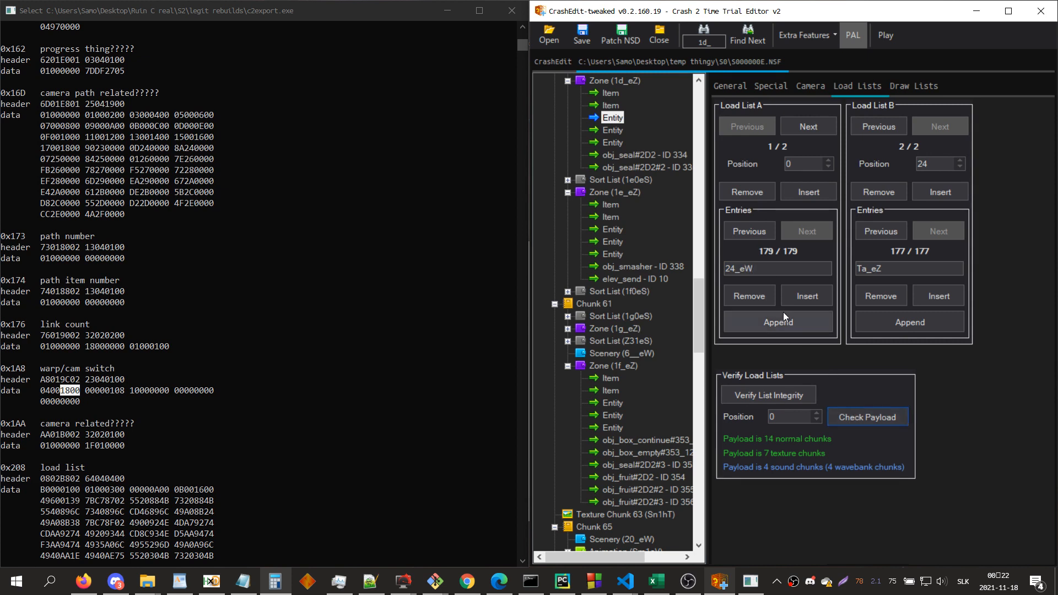
# Step: Search for so2em, examine the other entries in its chunk and preview the Sm1eV animation
pyautogui.hotkey('ctrl', 'f')
pyautogui.write('so2em')
pyautogui.press('Return')
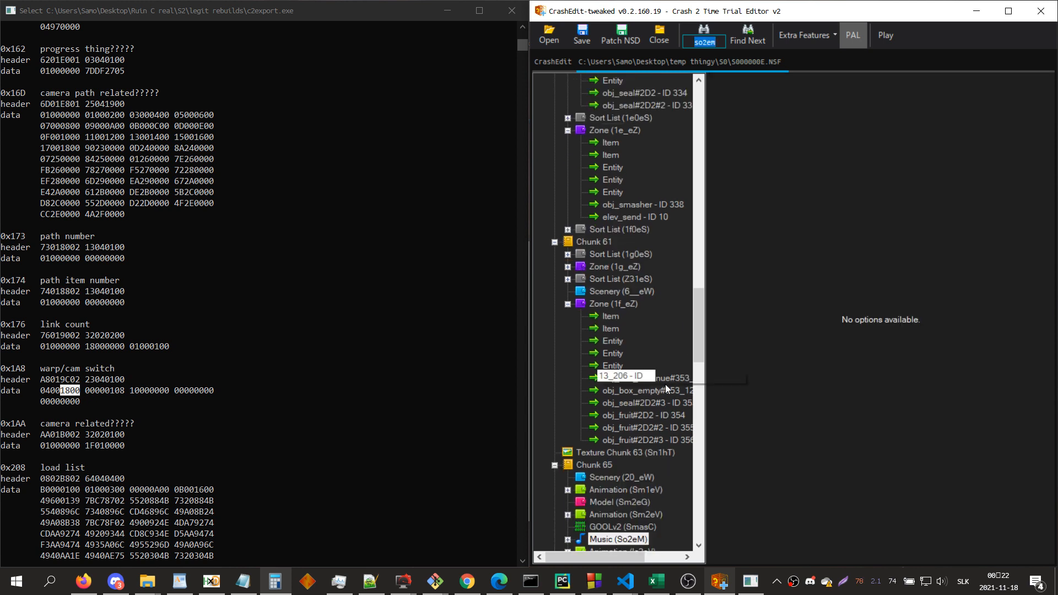
pyautogui.scroll(-1, 656, 425)
pyautogui.scroll(-1, 655, 446)
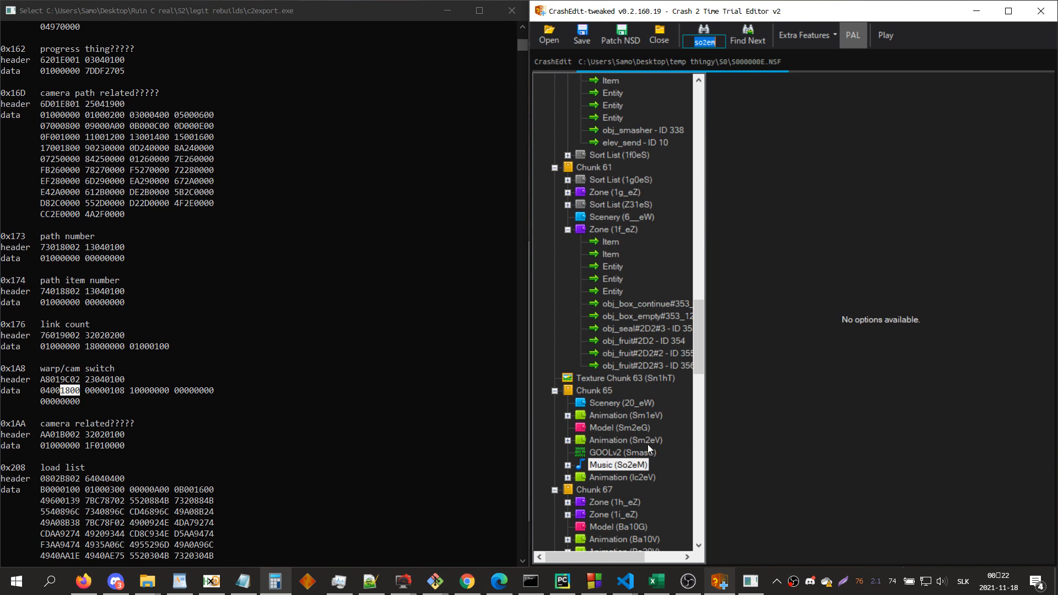
pyautogui.click(640, 416)
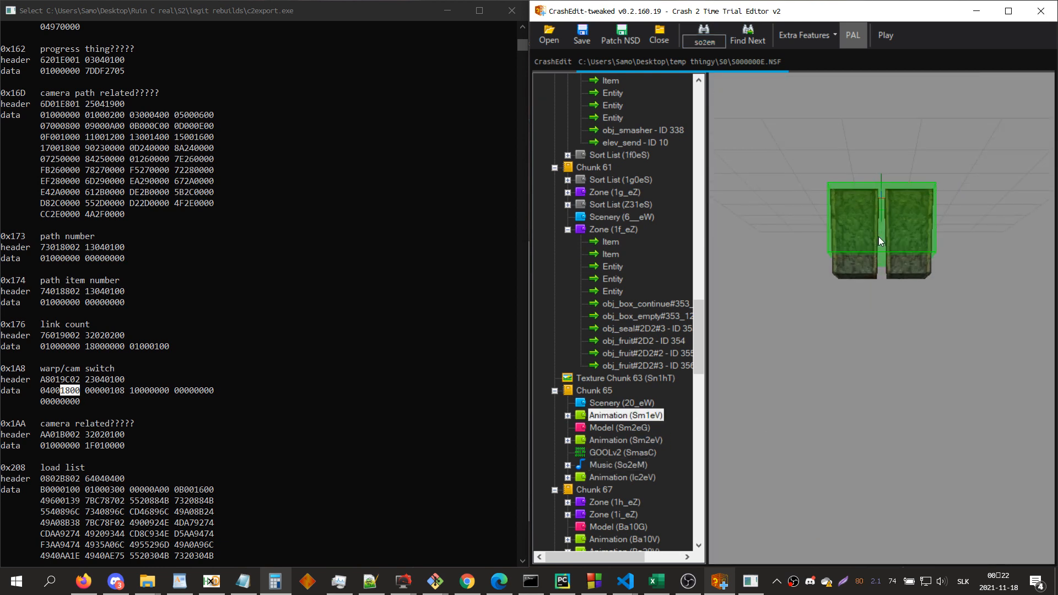
# Step: Return to zone 1d_eZ's first camera entity and append 24_eW to its position 24 load list B
pyautogui.hotkey('ctrl', 'f')
pyautogui.write('1d_e')
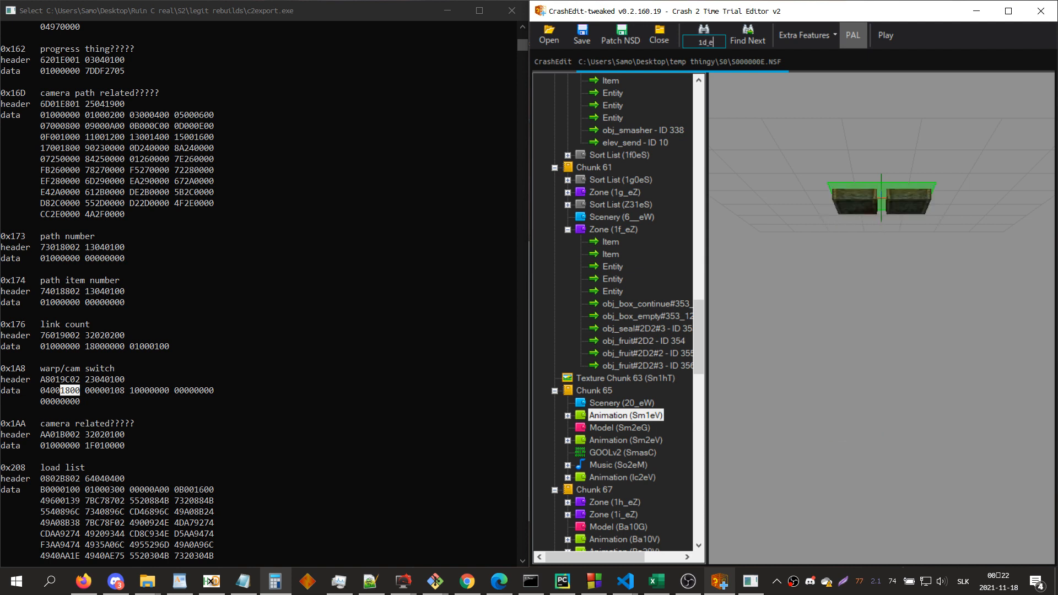
pyautogui.press('Return')
pyautogui.click(614, 130)
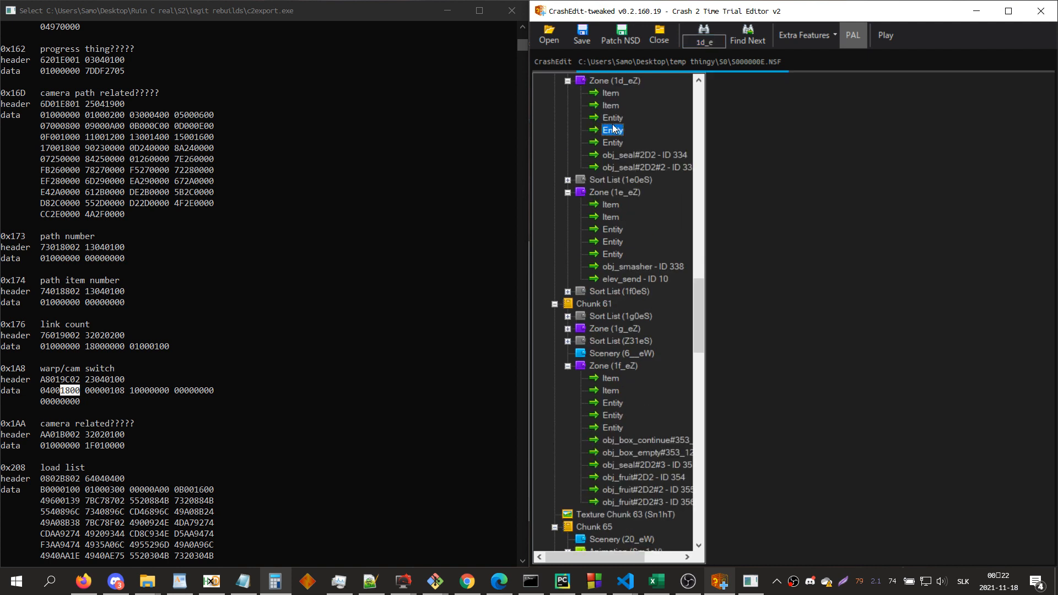
pyautogui.click(613, 119)
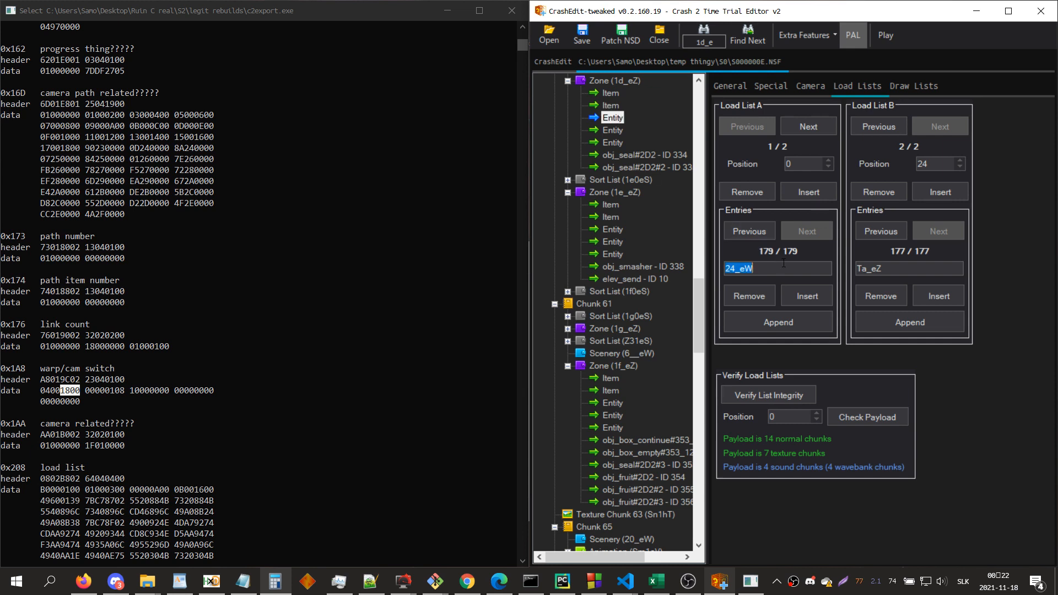
pyautogui.click(917, 320)
pyautogui.doubleClick(900, 264)
pyautogui.write('1f_eZ')
# Step: Append 24_eW to load list A at position 0 and load list B at position 24 of zone 1e_eZ's first camera entity
pyautogui.click(613, 232)
pyautogui.click(778, 322)
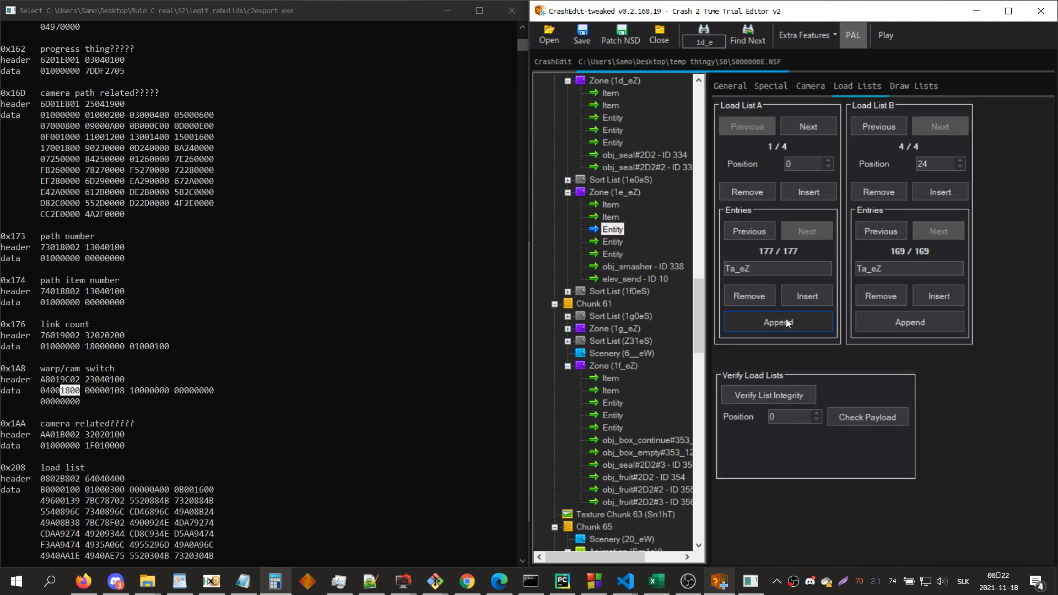
pyautogui.doubleClick(772, 268)
pyautogui.write('24_eW')
pyautogui.click(889, 330)
pyautogui.doubleClick(888, 269)
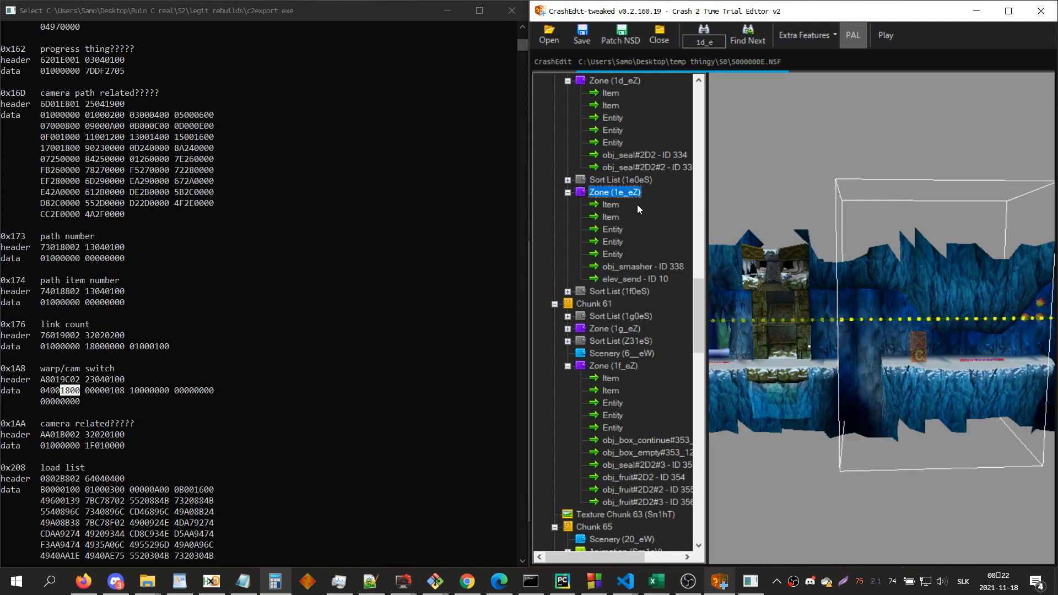
# Step: Look over zone 1e_eZ in the 3D view, patch the NSD and launch the level in the emulator
pyautogui.click(817, 284)
pyautogui.scroll(-6, 817, 284)
pyautogui.press('a')
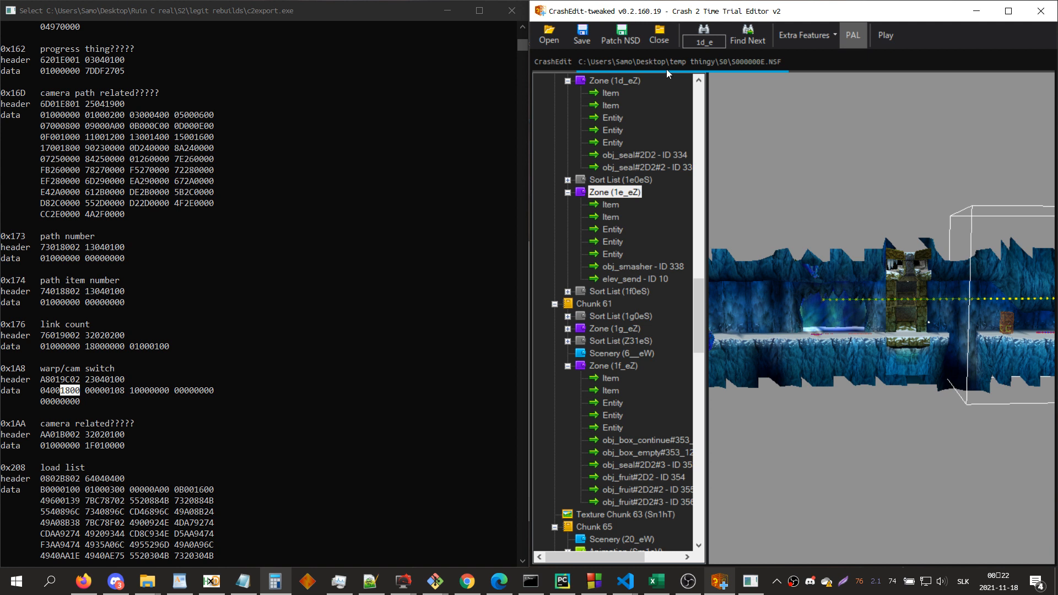
pyautogui.click(628, 39)
pyautogui.press('Return')
pyautogui.click(875, 38)
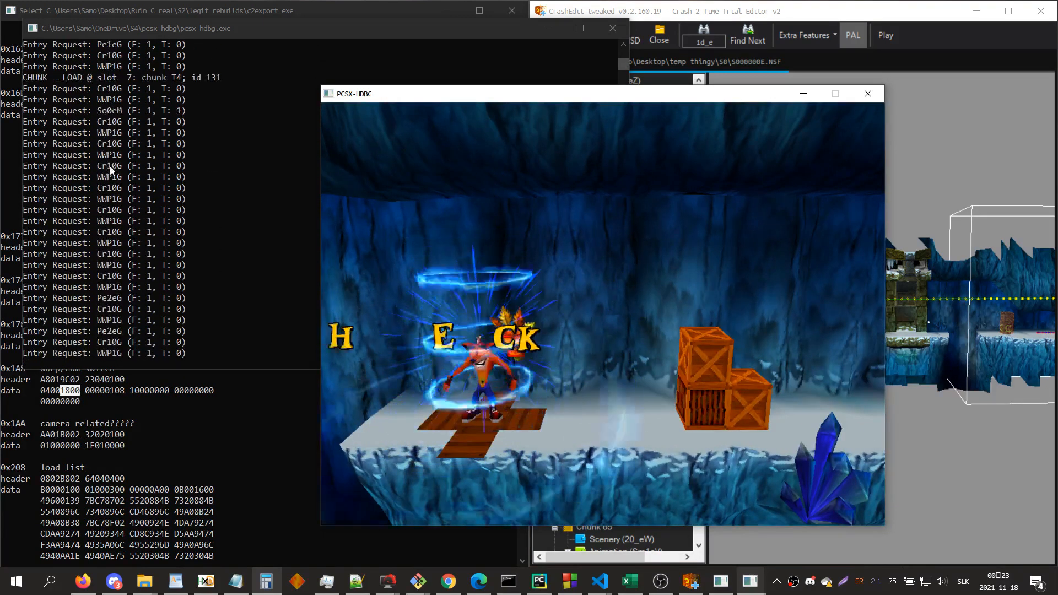
# Step: Playtest the level from the start up to the elevator platform and ride it to the Ta_eZ area
pyautogui.press('Right')
pyautogui.press('x')
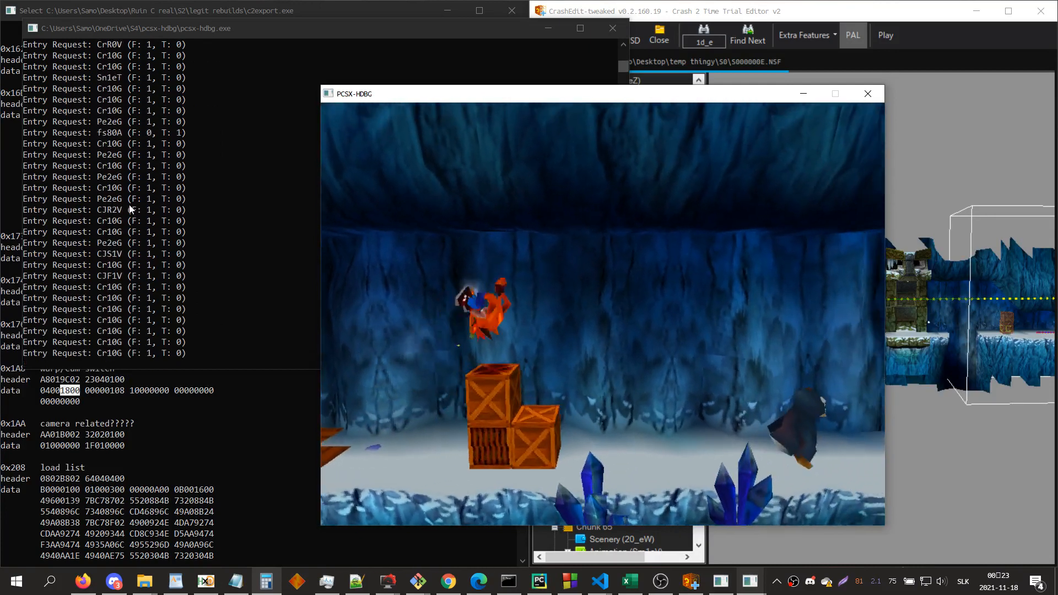
pyautogui.press('x')
pyautogui.press('x')
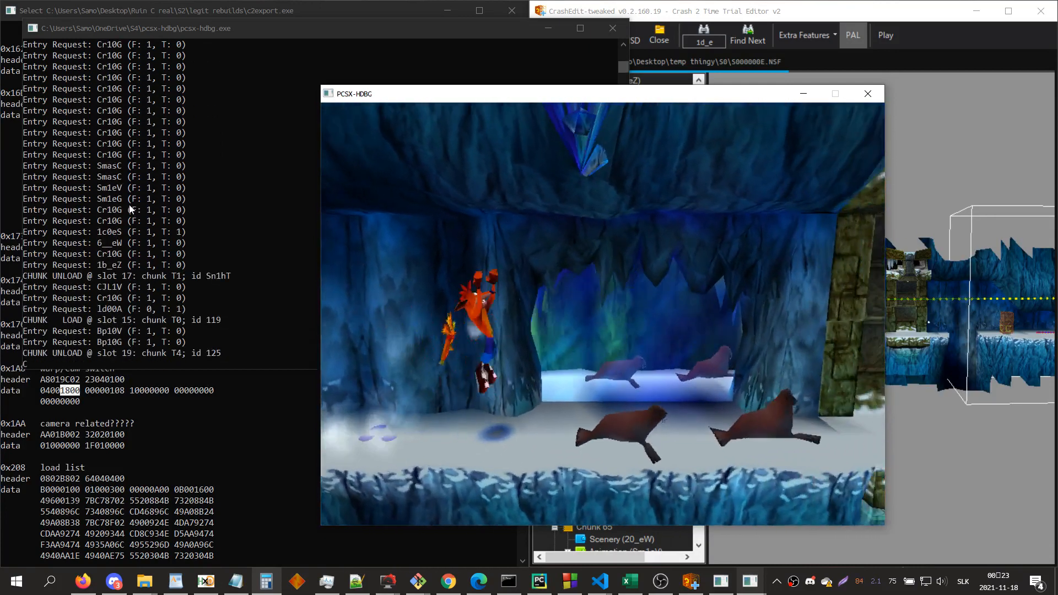
pyautogui.press('x')
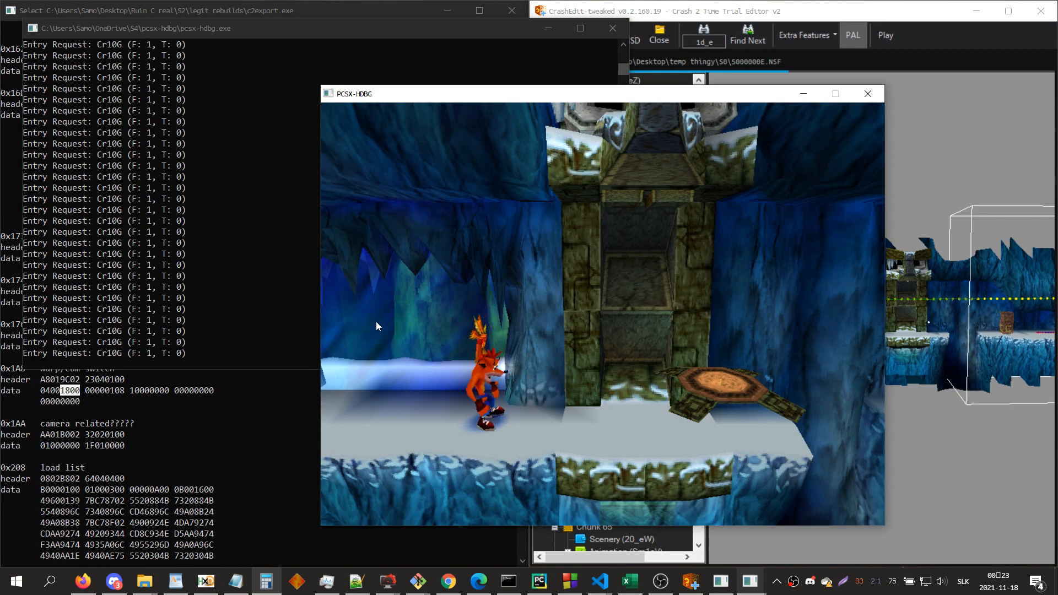
pyautogui.press('Right')
pyautogui.press('x')
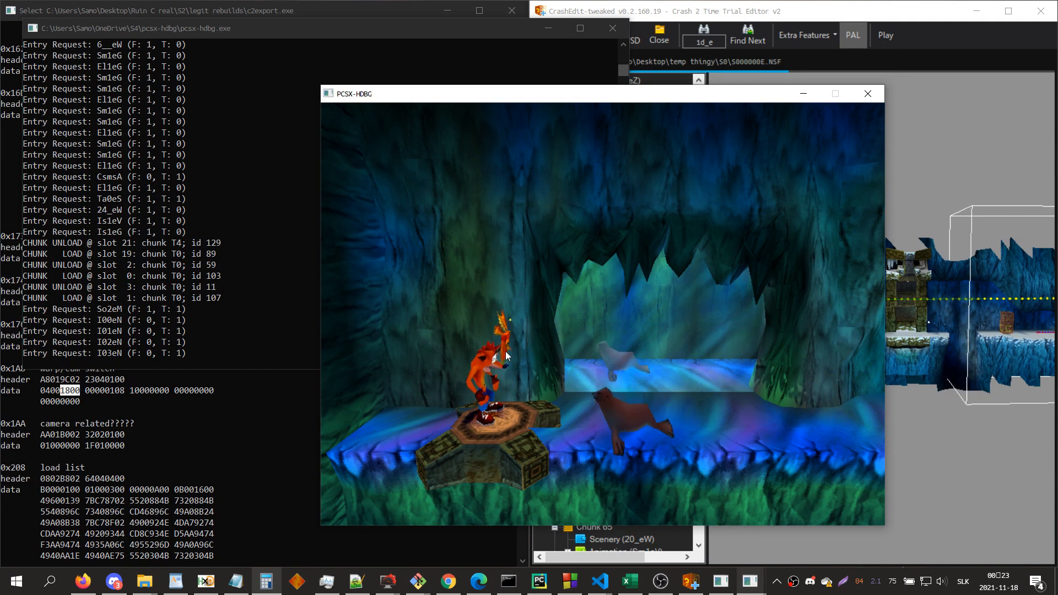
pyautogui.press('Right')
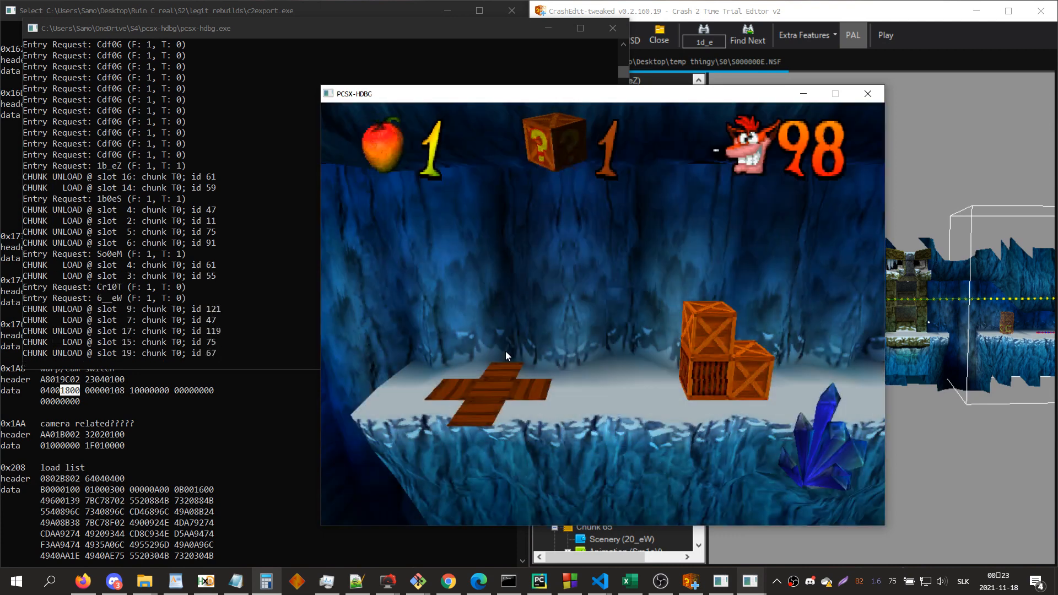
# Step: Replay the level past the elevator towards the checkpoint crate, return to the elevator, ride it to the Ta_eZ area and walk off the platform
pyautogui.press('Right')
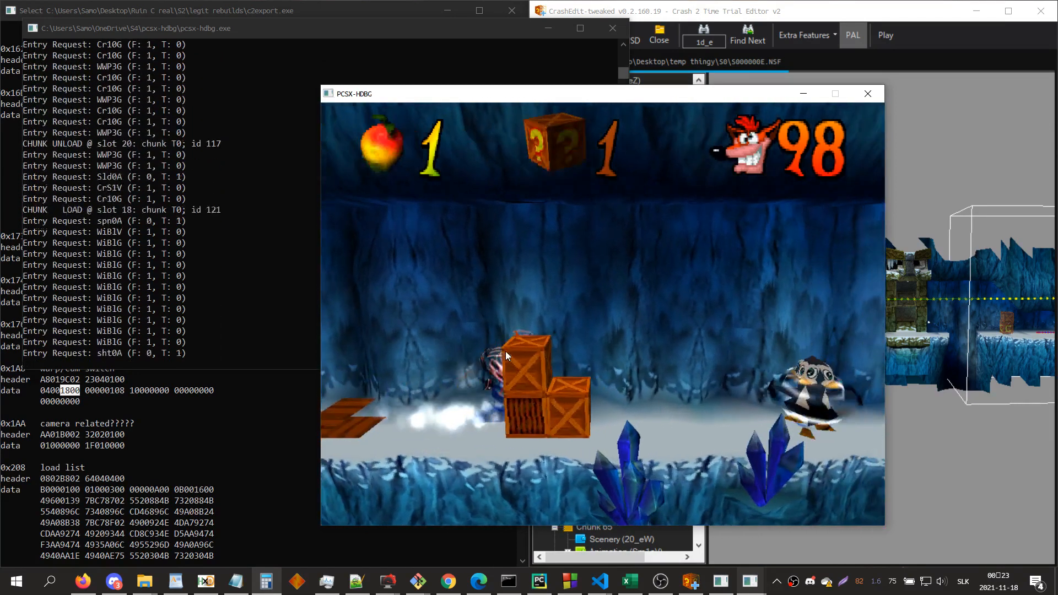
pyautogui.press('Right')
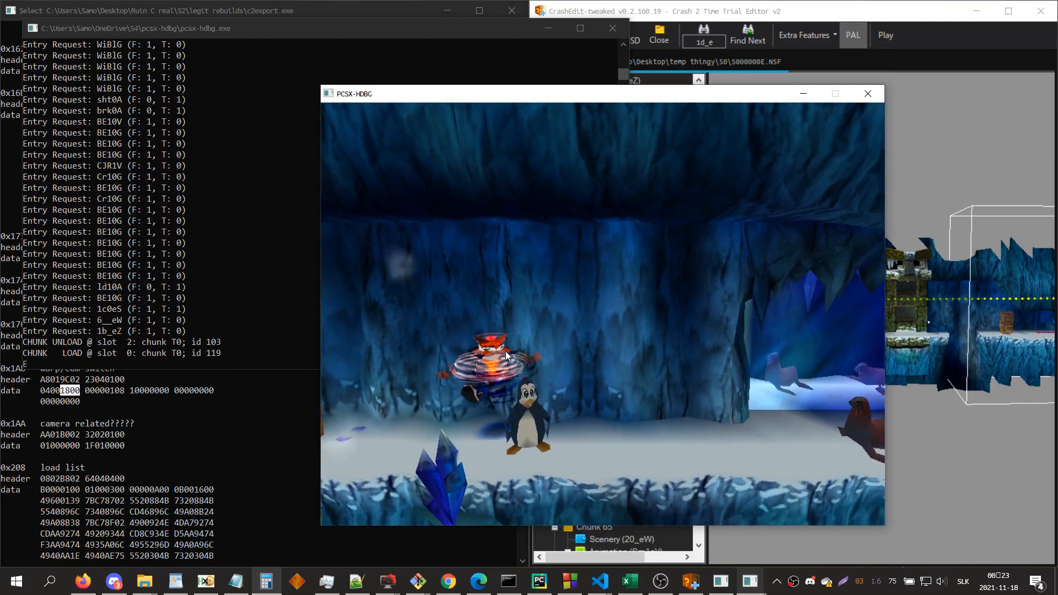
pyautogui.press('Right')
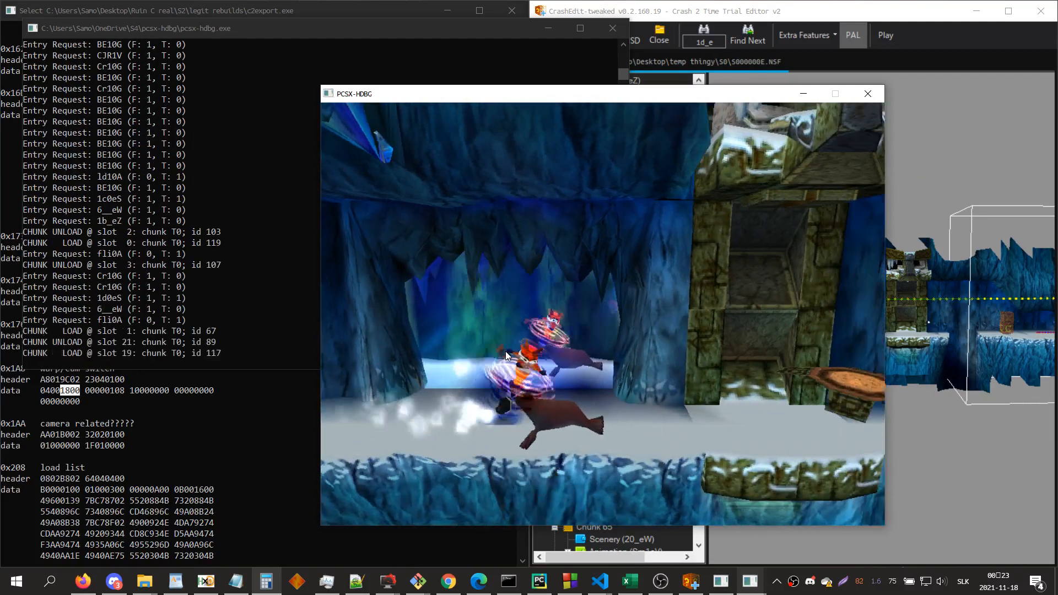
pyautogui.press('Right')
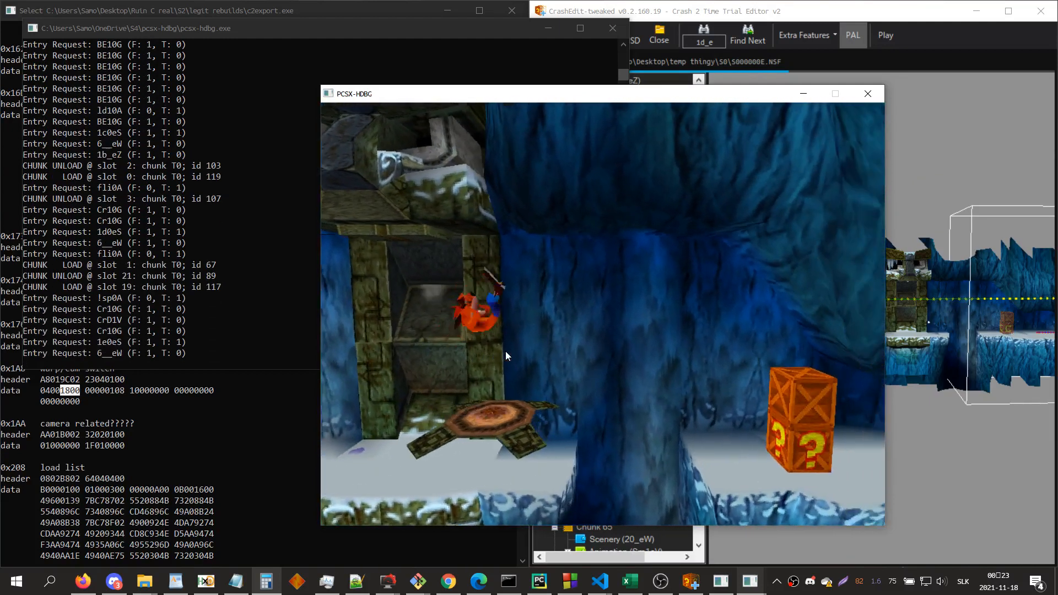
pyautogui.press('Right')
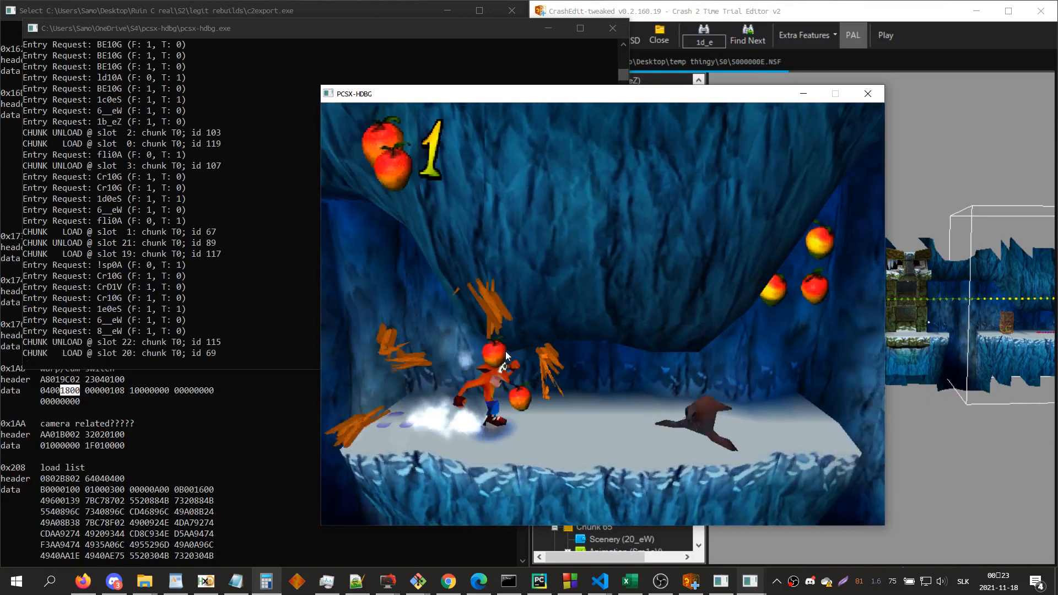
pyautogui.press('Right')
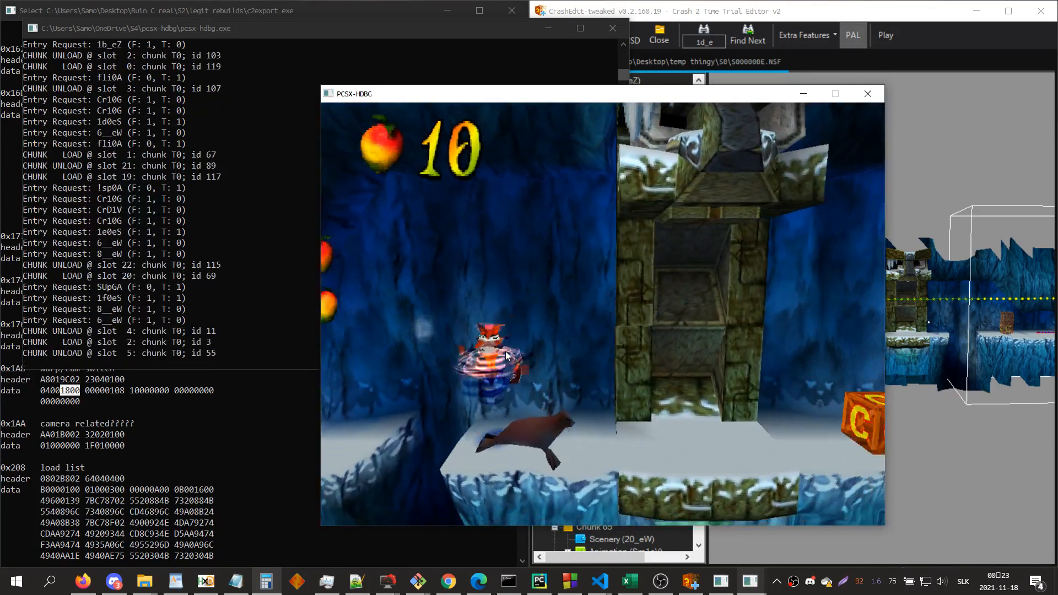
pyautogui.press('Left')
pyautogui.press('Left')
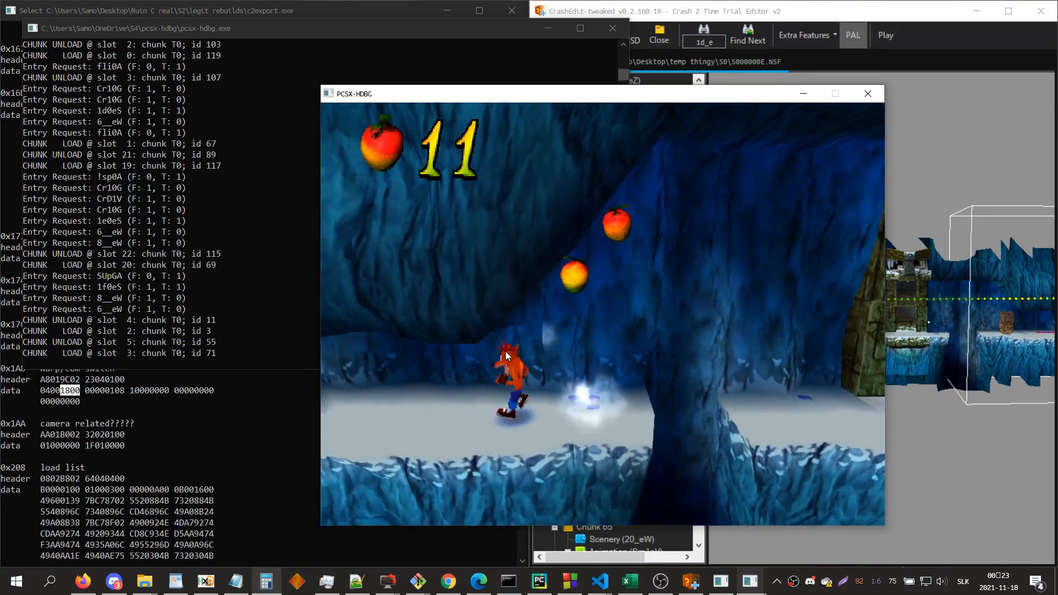
pyautogui.press('Left')
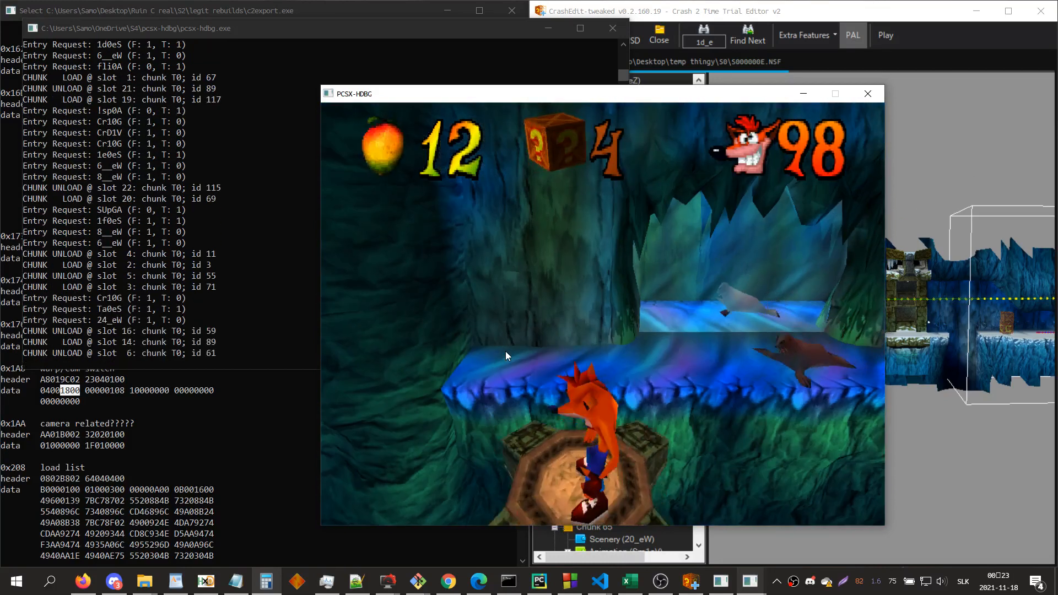
pyautogui.press('Right')
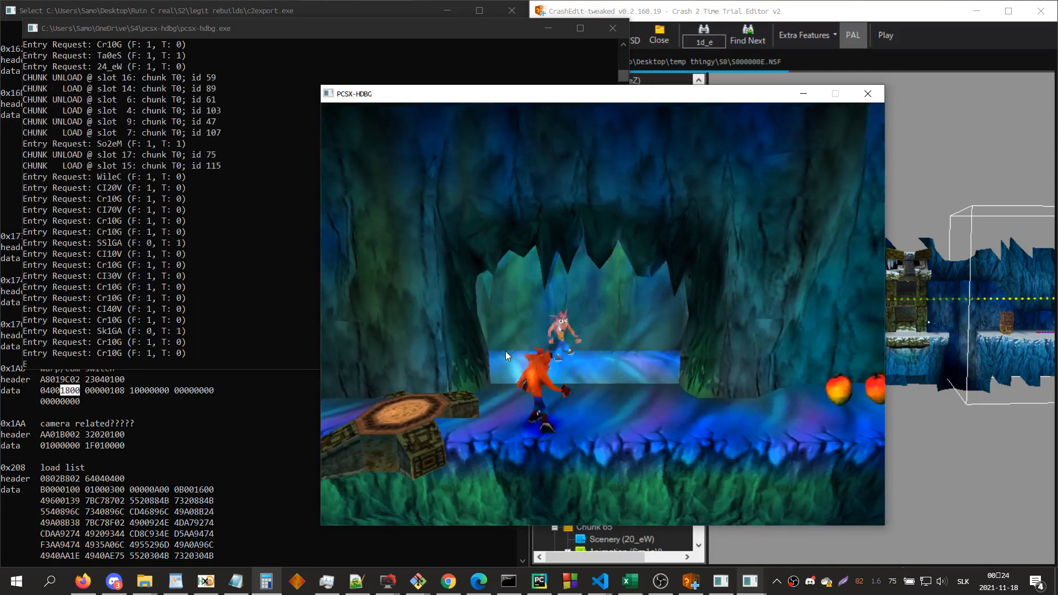
# Step: Scroll back through the emulator's debug log, then find zone Ta_eZ in CrashEdit and look over it in the 3D view
pyautogui.moveTo(234, 109); pyautogui.dragTo(241, 154)
pyautogui.scroll(2, 241, 155)
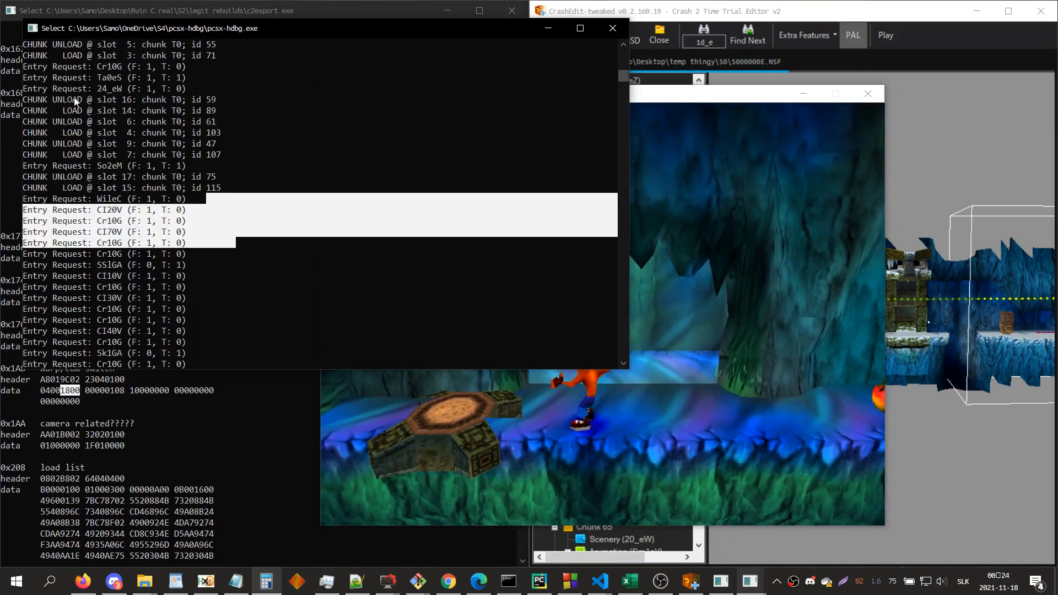
pyautogui.click(1012, 409)
pyautogui.write('ta_')
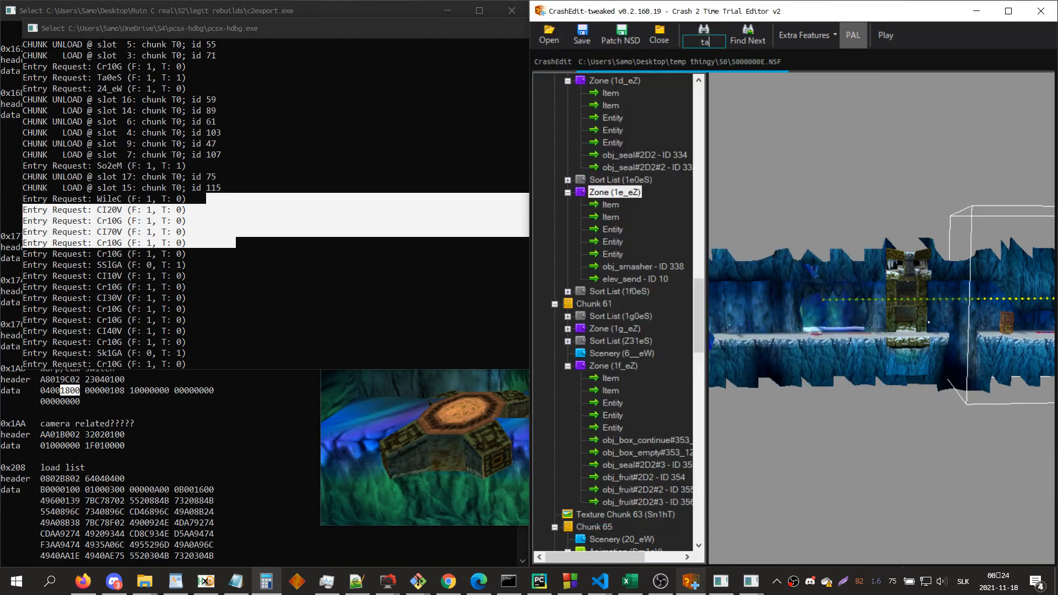
pyautogui.press('Return')
pyautogui.moveTo(926, 350); pyautogui.dragTo(905, 355)
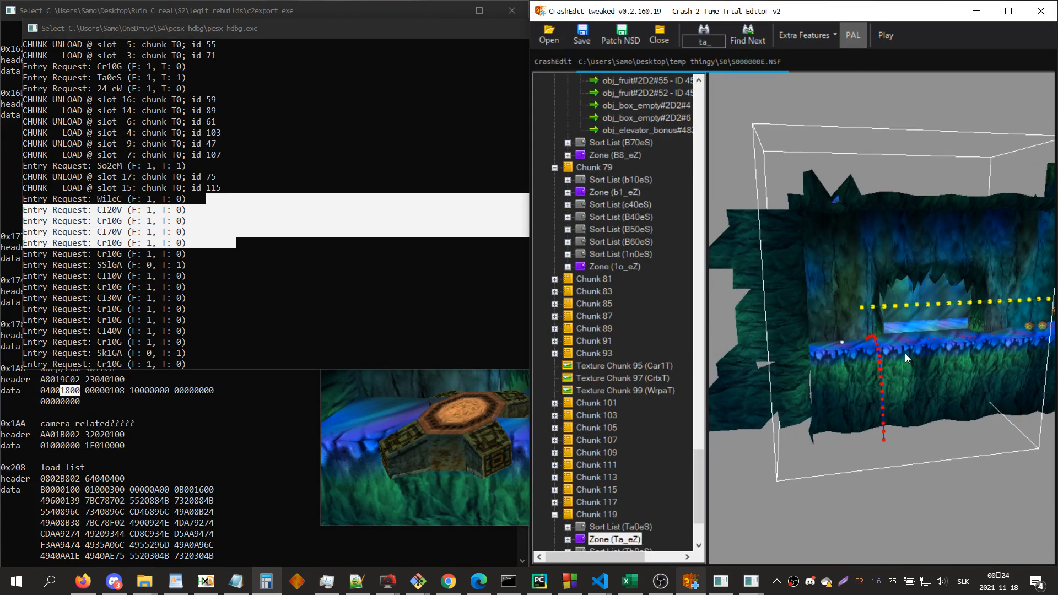
pyautogui.press('d')
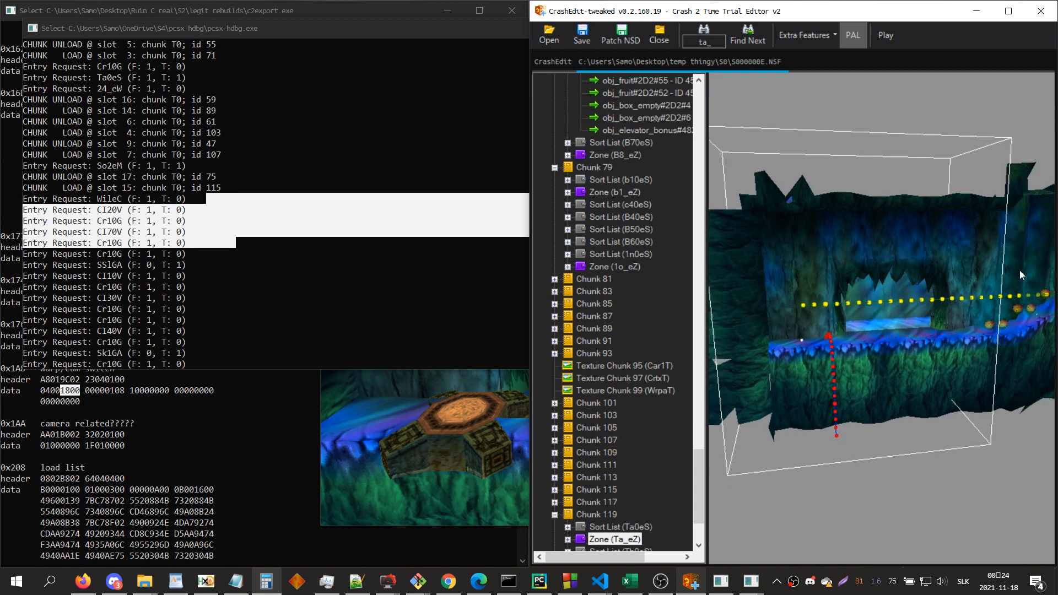
pyautogui.press('s')
pyautogui.press('d')
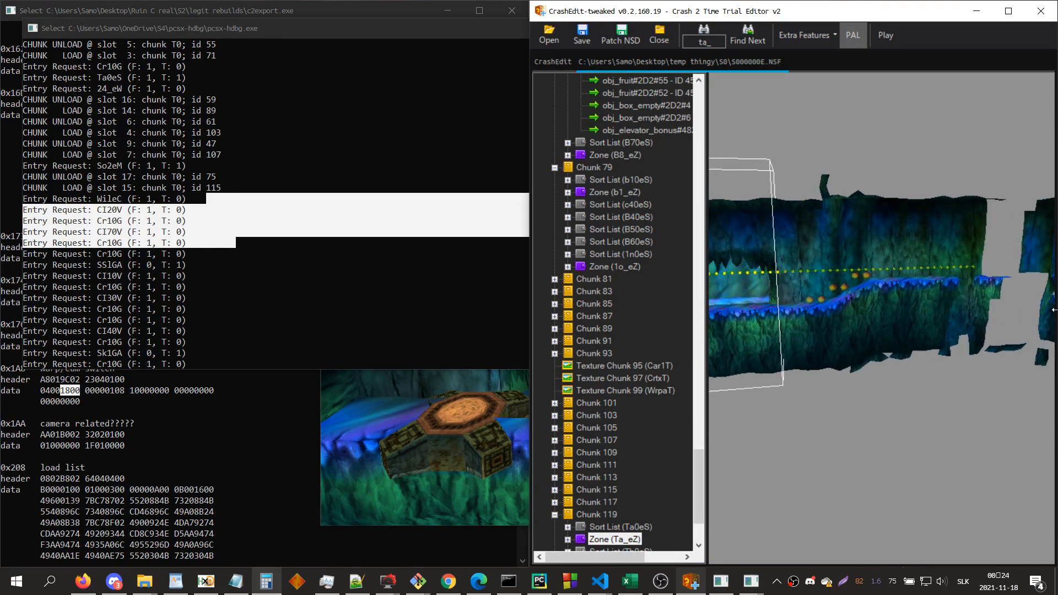
pyautogui.press('a')
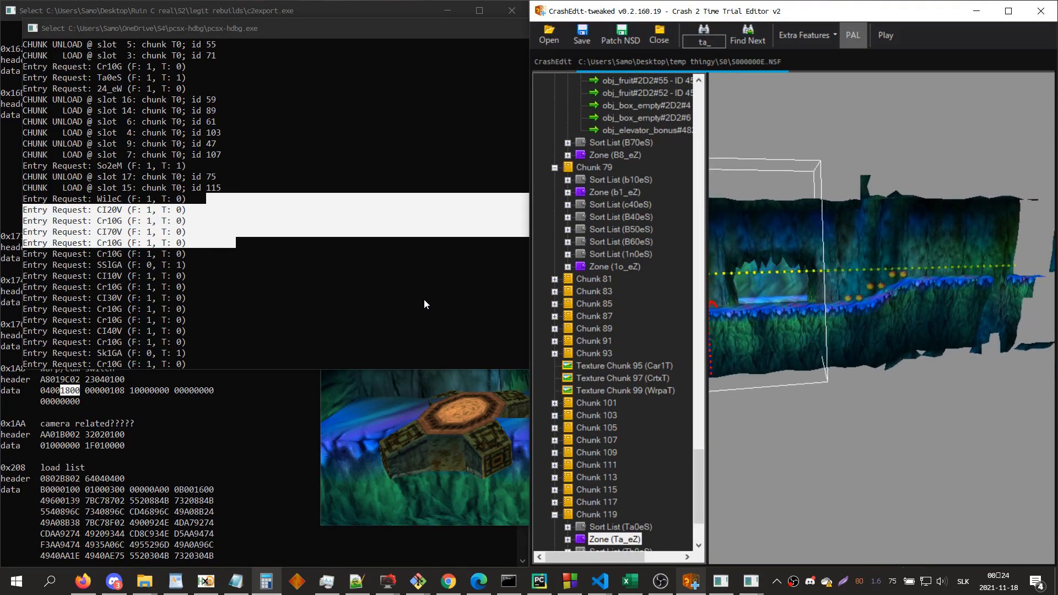
# Step: Clear the debug console's text selection so the game resumes, and close the emulator
pyautogui.click(410, 284)
pyautogui.rightClick(410, 284)
pyautogui.click(462, 393)
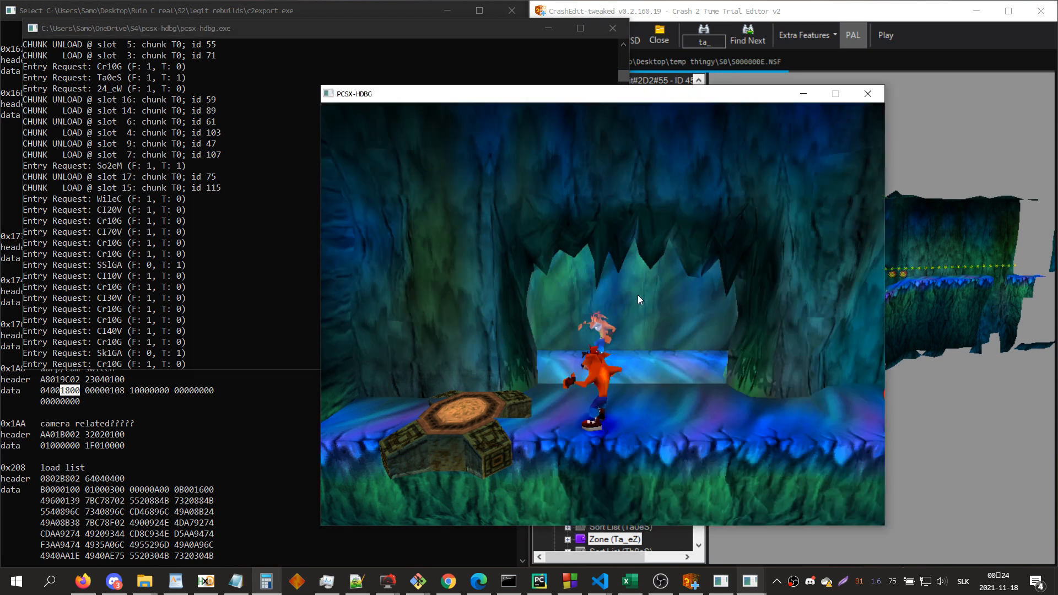
pyautogui.click(868, 94)
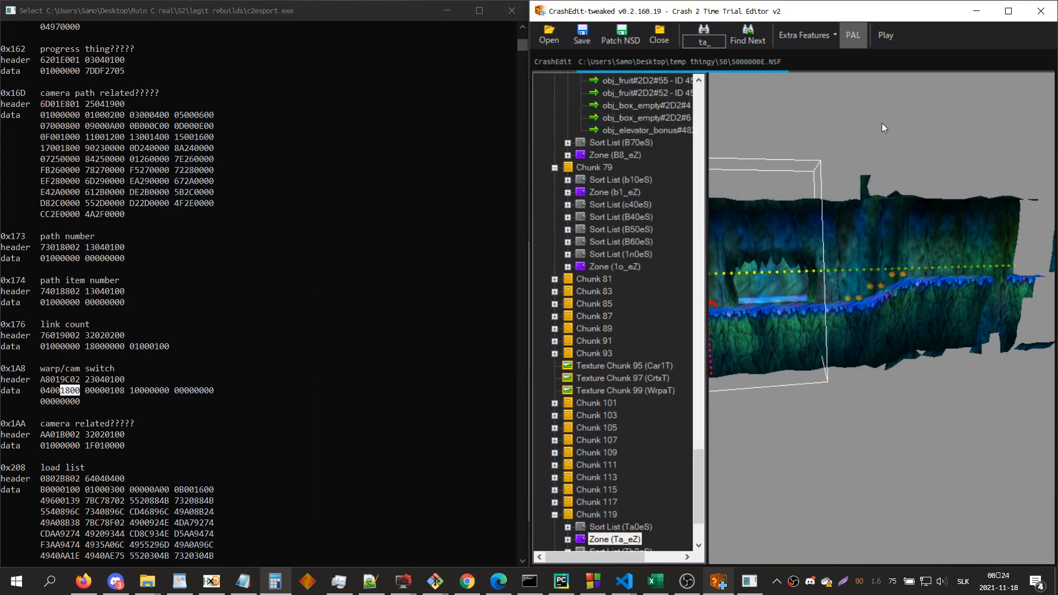
# Step: Find zone 1e_eZ, look over it in the 3D view and open its elev_send entity to browse the arguments
pyautogui.write('1e_')
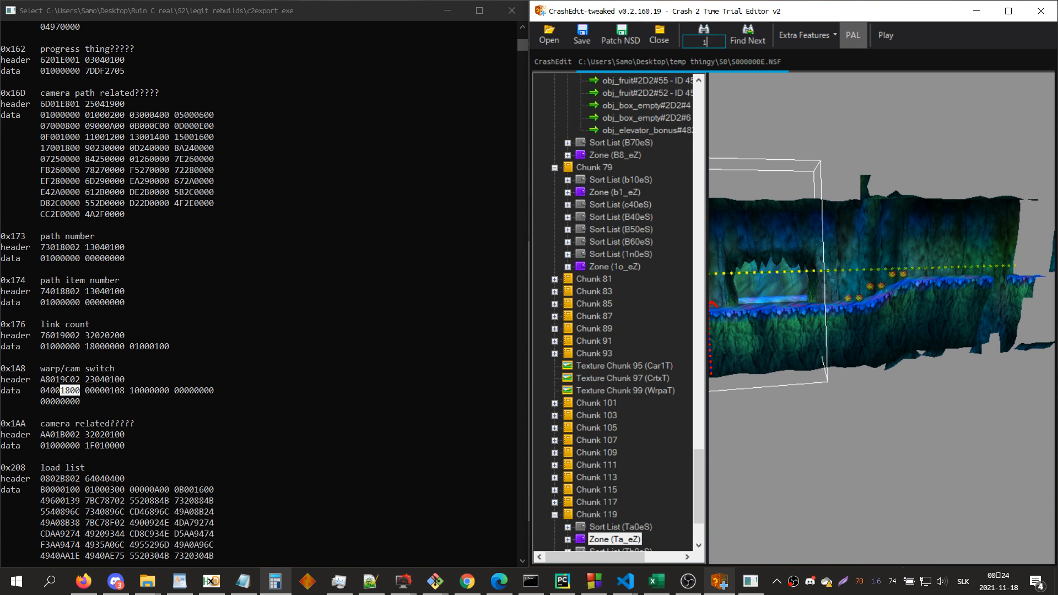
pyautogui.press('Return')
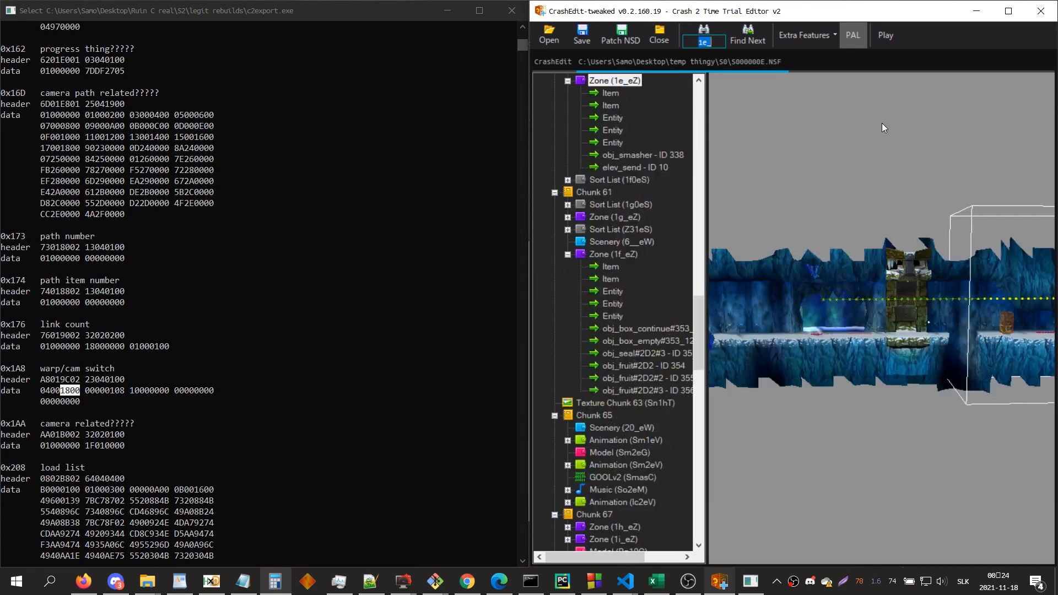
pyautogui.click(940, 201)
pyautogui.press('d')
pyautogui.press('w')
pyautogui.moveTo(917, 229); pyautogui.dragTo(846, 265)
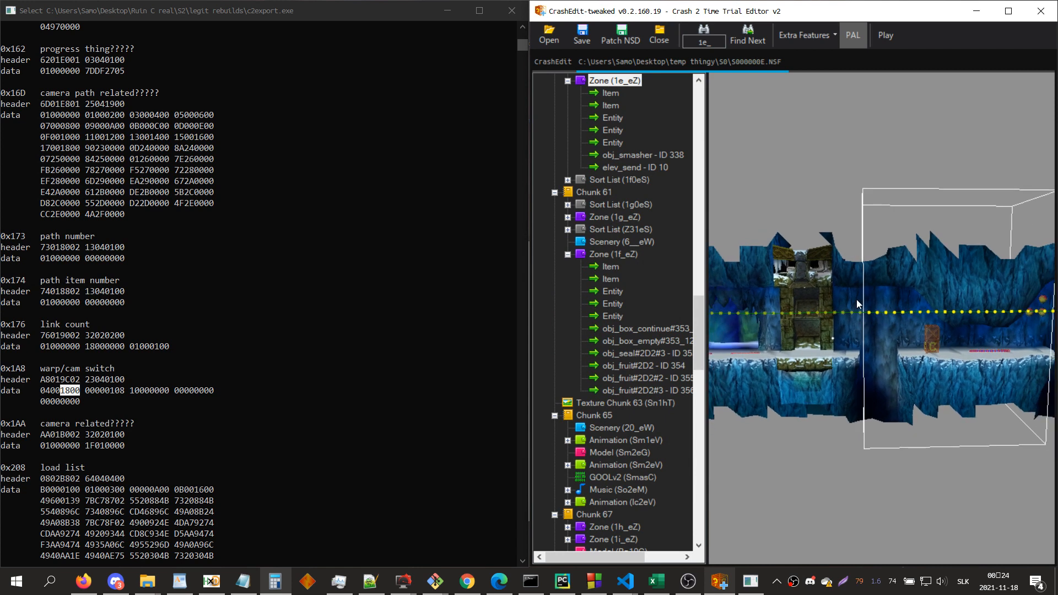
pyautogui.click(643, 170)
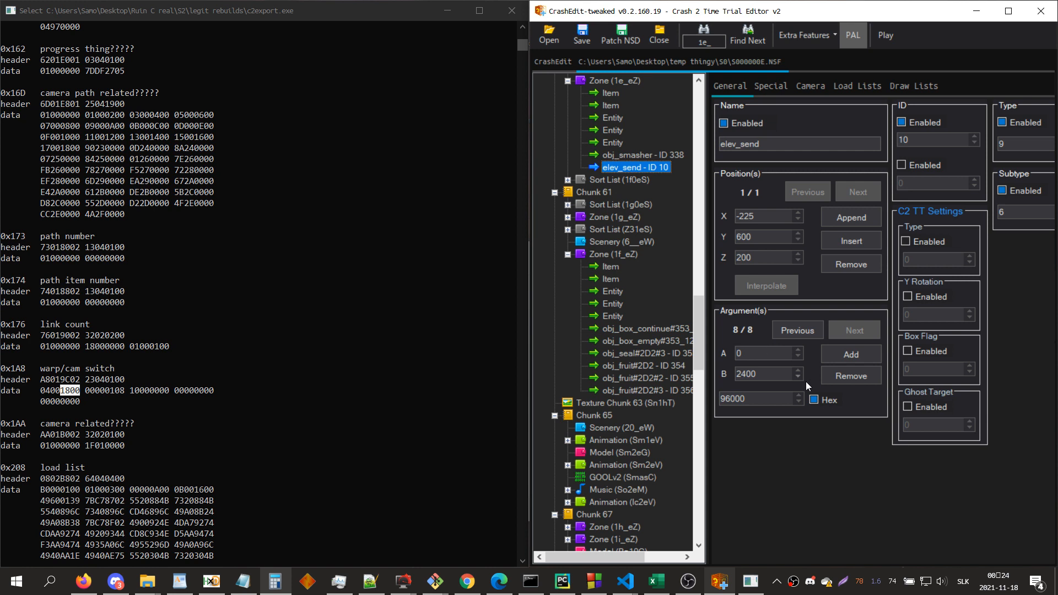
pyautogui.click(804, 333)
pyautogui.click(804, 333)
pyautogui.click(803, 333)
# Step: Search for "elevator" and review the first three arguments of obj_elevator#114_199 in zone a6_eZ
pyautogui.hotkey('ctrl', 'f')
pyautogui.write('elevator')
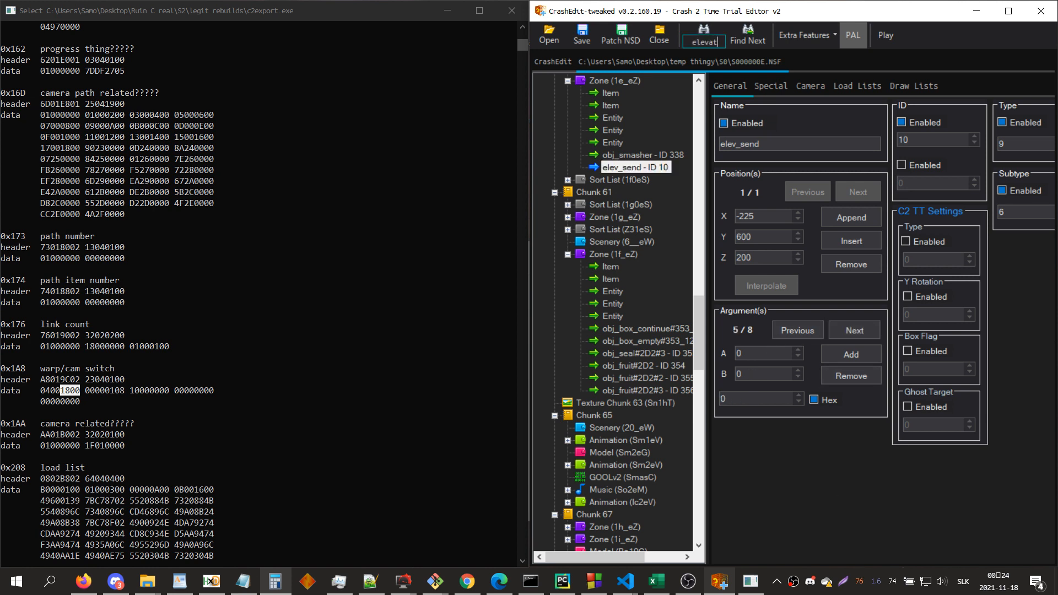
pyautogui.press('Return')
pyautogui.scroll(4, 653, 365)
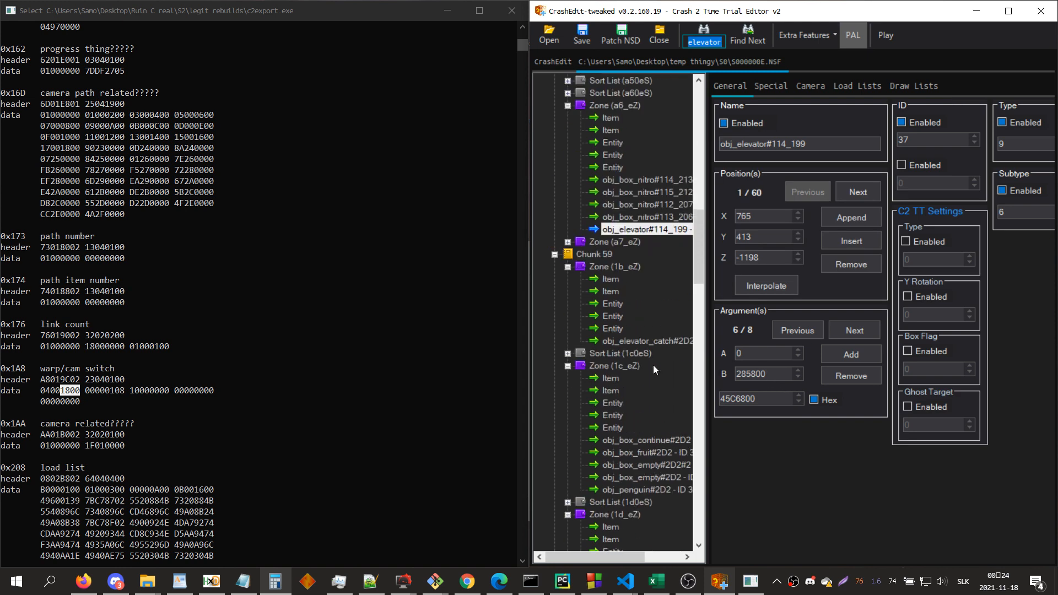
pyautogui.click(772, 337)
pyautogui.click(773, 337)
pyautogui.click(772, 338)
pyautogui.click(772, 338)
pyautogui.click(772, 337)
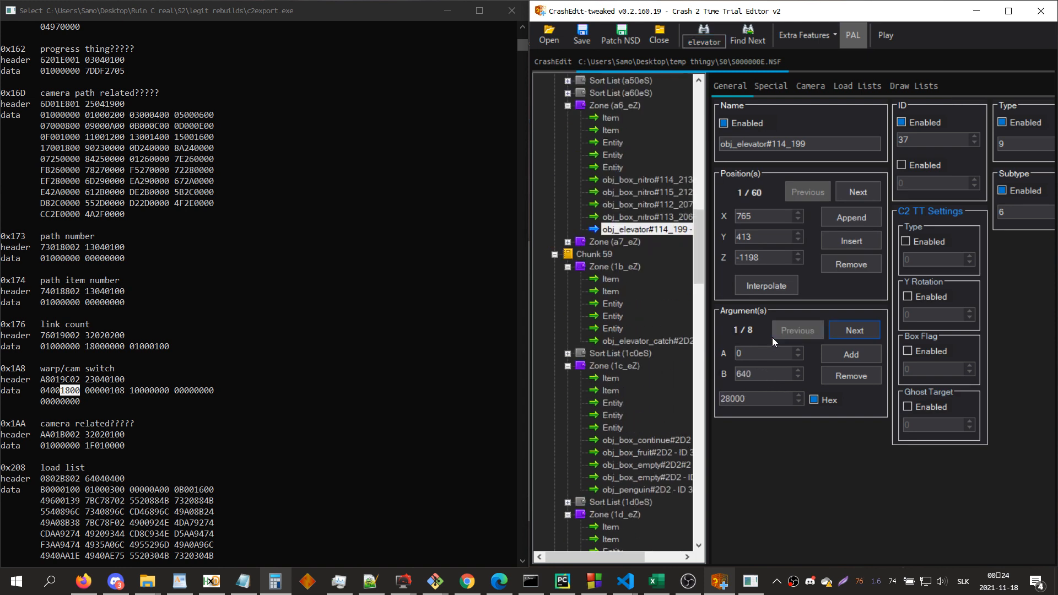
pyautogui.moveTo(760, 373); pyautogui.dragTo(730, 375)
pyautogui.click(853, 332)
pyautogui.click(851, 331)
pyautogui.doubleClick(762, 376)
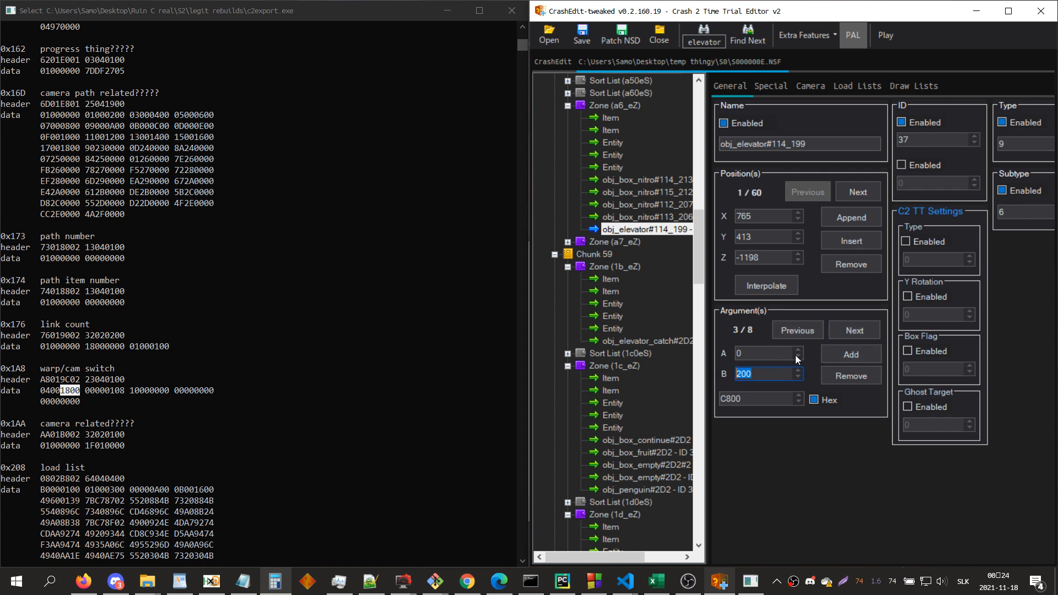
# Step: Review the remaining arguments of obj_elevator#114_199 up to the eighth, along with its type and subtype
pyautogui.click(853, 332)
pyautogui.click(857, 330)
pyautogui.click(847, 327)
pyautogui.doubleClick(780, 371)
pyautogui.click(854, 330)
pyautogui.click(854, 330)
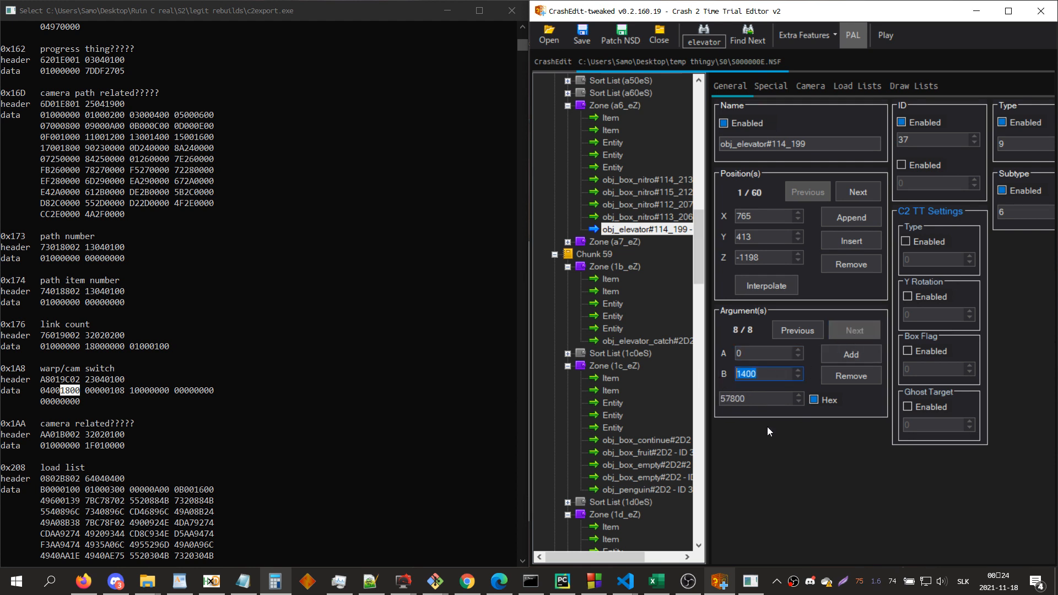
pyautogui.doubleClick(1004, 143)
pyautogui.doubleClick(1014, 212)
# Step: Return to the elev_send entity in zone 1e_eZ and check its type and subtype
pyautogui.hotkey('ctrl', 'f')
pyautogui.write('1e')
pyautogui.press('Return')
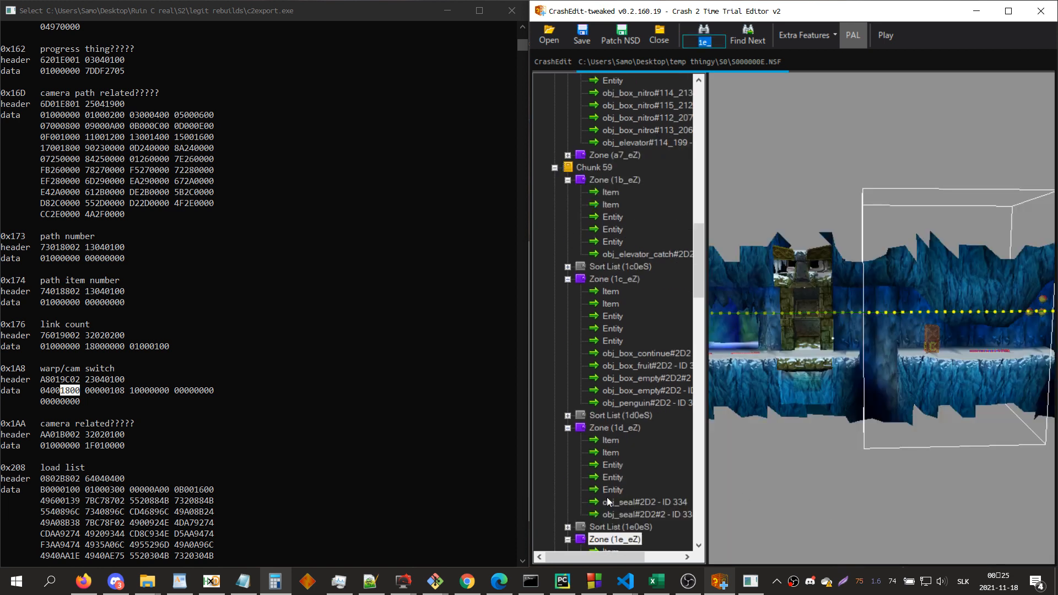
pyautogui.scroll(-5, 609, 502)
pyautogui.click(636, 431)
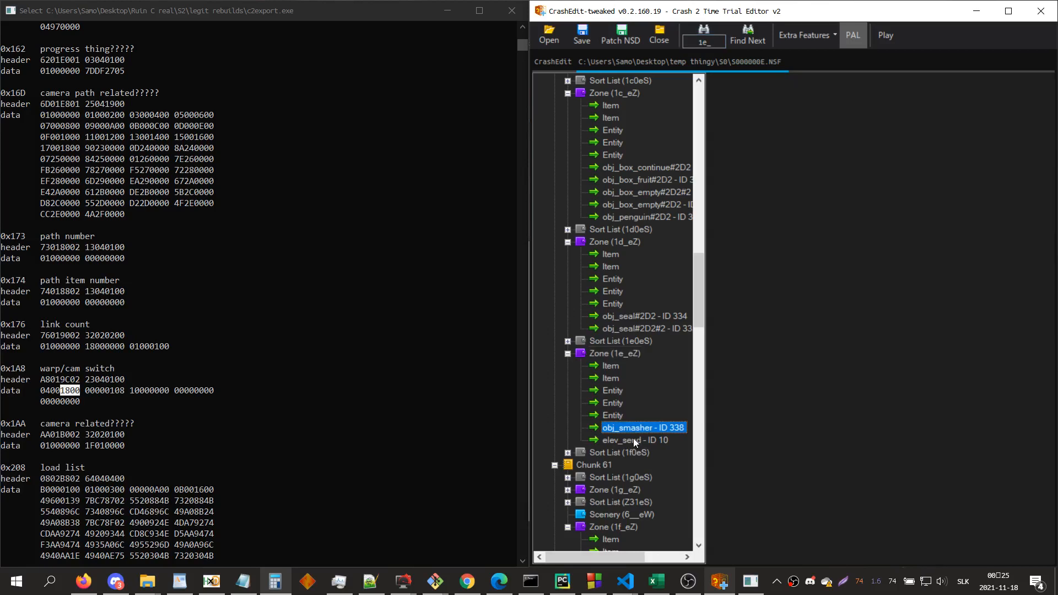
pyautogui.click(634, 440)
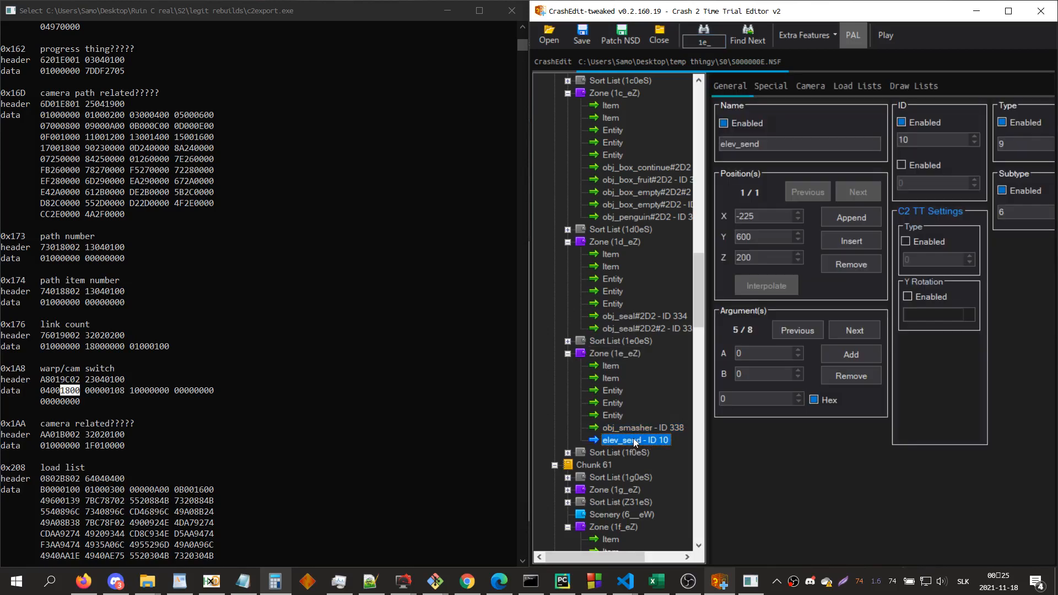
pyautogui.doubleClick(1034, 145)
pyautogui.doubleClick(1032, 211)
# Step: Look up the entity ID referenced in elev_send's arguments by searching for 413, and view its zone Ta_eZ in 3D
pyautogui.click(796, 330)
pyautogui.click(797, 330)
pyautogui.click(798, 331)
pyautogui.click(798, 330)
pyautogui.press('Return')
pyautogui.moveTo(774, 374); pyautogui.dragTo(722, 375)
pyautogui.hotkey('ctrl', 'c')
pyautogui.click(853, 331)
pyautogui.hotkey('ctrl', 'f')
pyautogui.hotkey('ctrl', 'v')
pyautogui.press('Return')
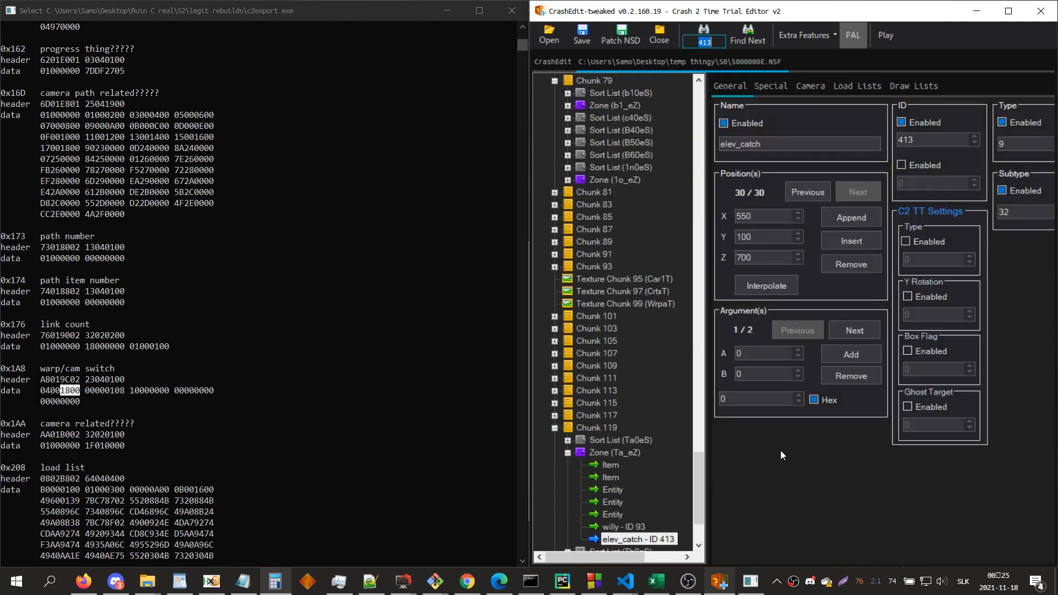
pyautogui.click(639, 453)
pyautogui.press('Left')
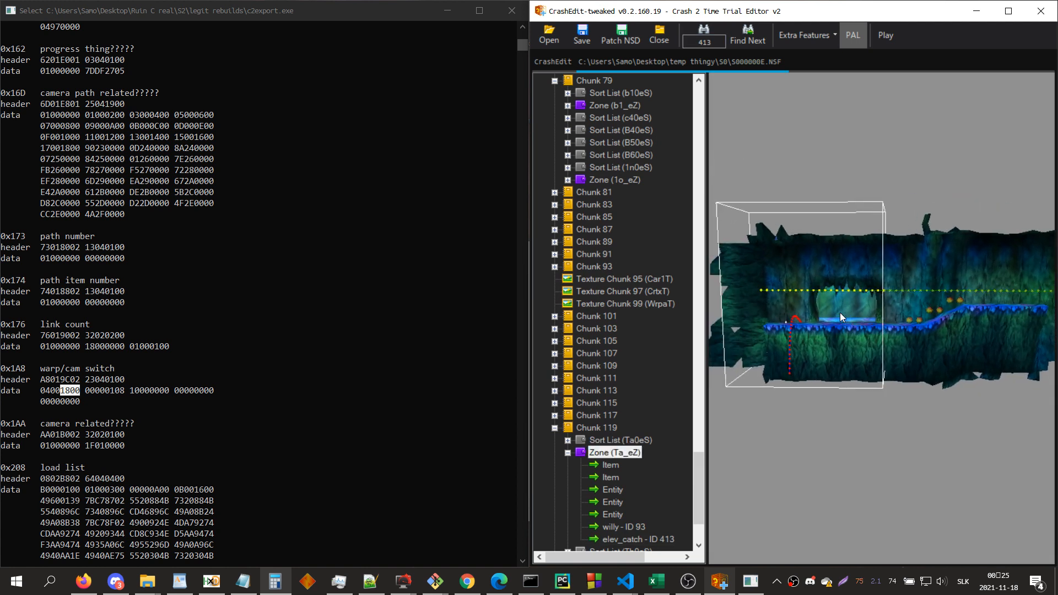
# Step: Reopen elev_send in zone 1e_eZ and compare its arguments 6 to 8 with the X, Y and Z calculations in Notepad
pyautogui.hotkey('ctrl', 'f')
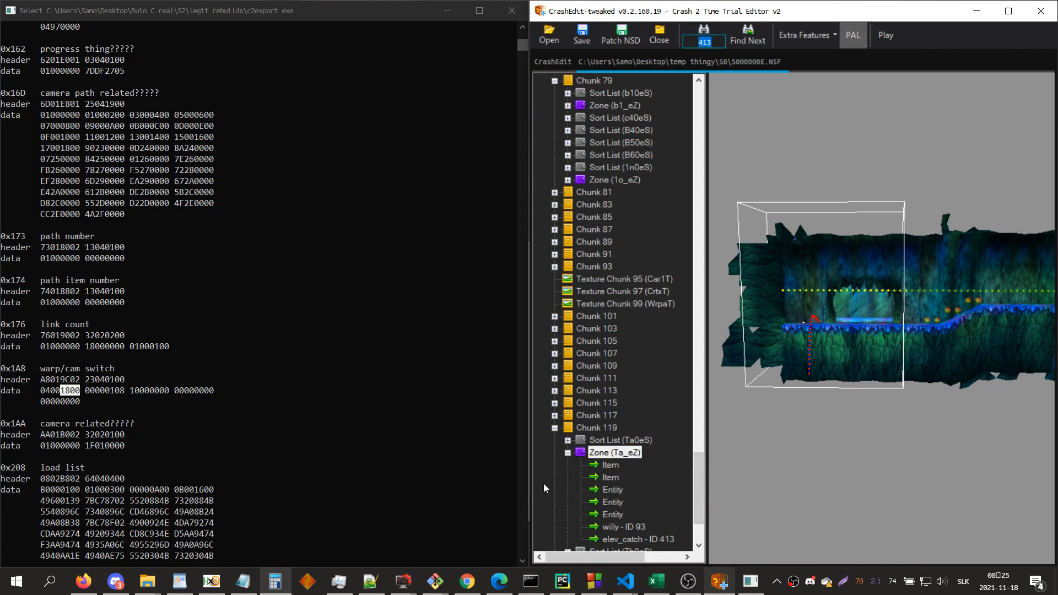
pyautogui.write('1d')
pyautogui.press('Return')
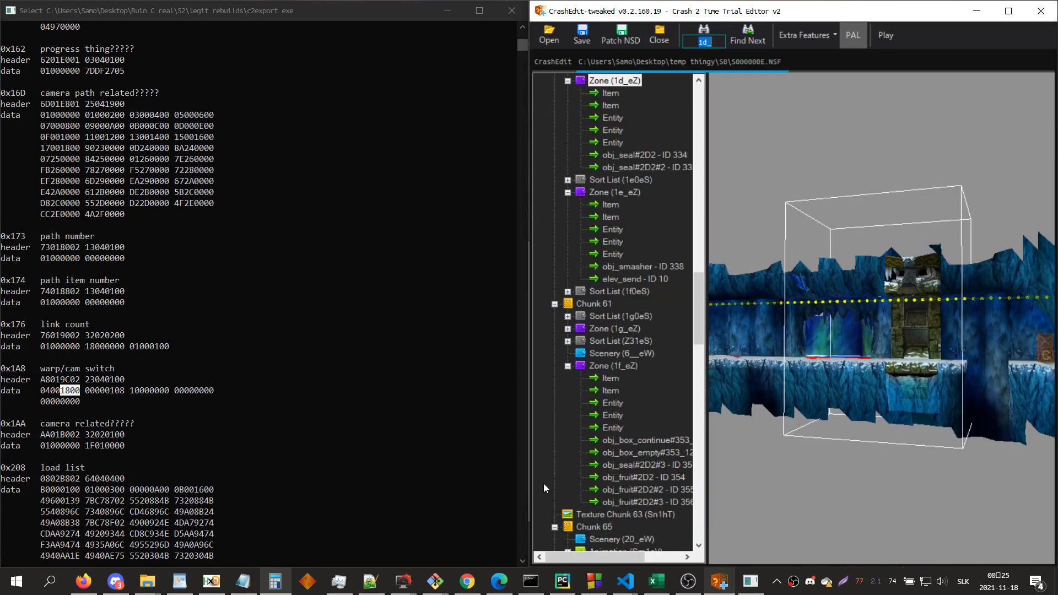
pyautogui.click(632, 279)
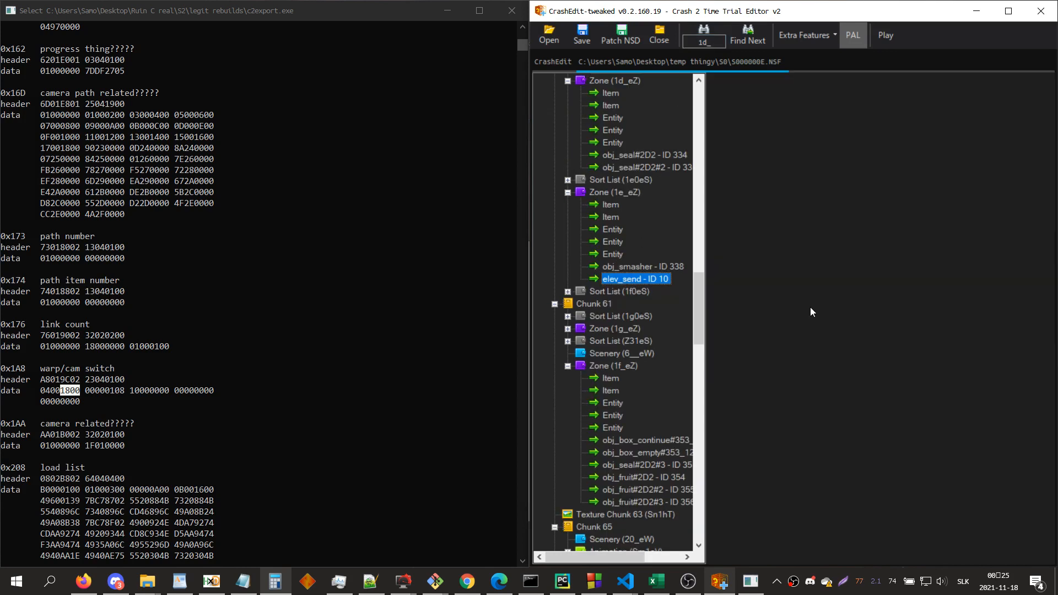
pyautogui.click(844, 331)
pyautogui.click(841, 325)
pyautogui.click(841, 325)
pyautogui.moveTo(772, 374); pyautogui.dragTo(715, 371)
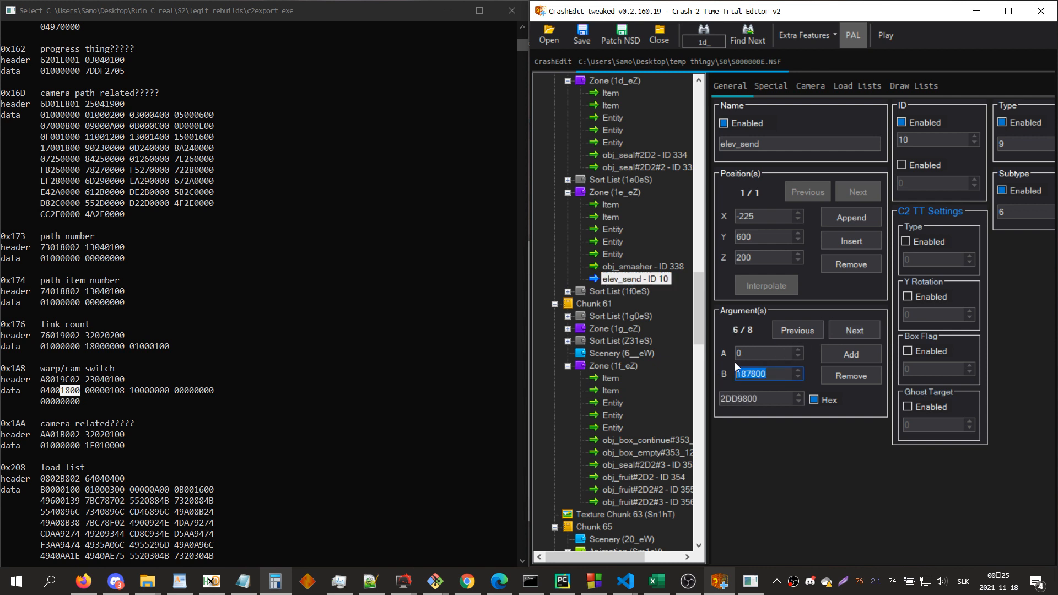
pyautogui.click(243, 581)
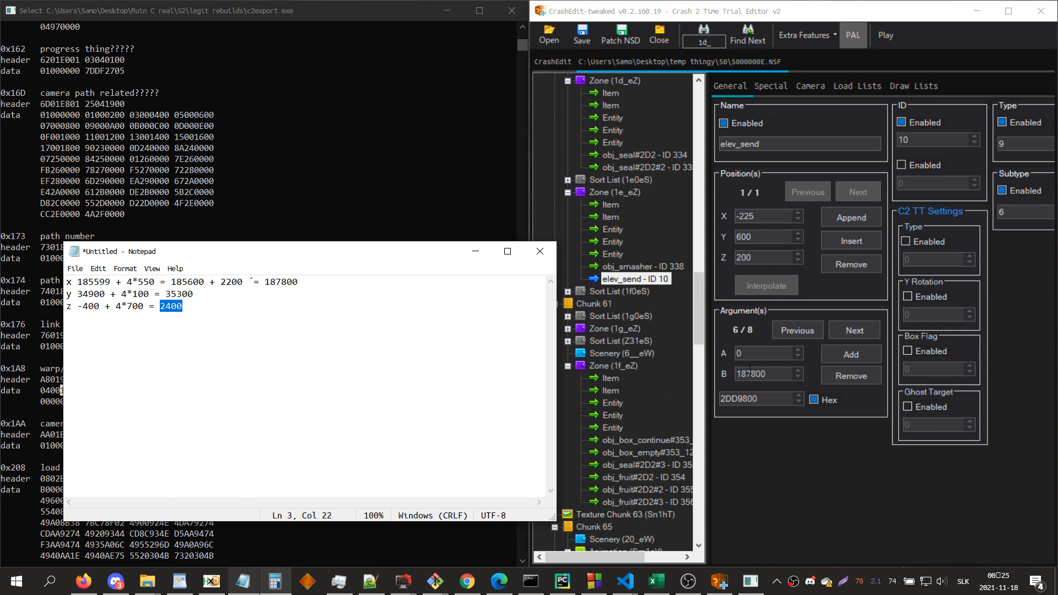
pyautogui.moveTo(779, 375); pyautogui.dragTo(705, 375)
pyautogui.click(845, 329)
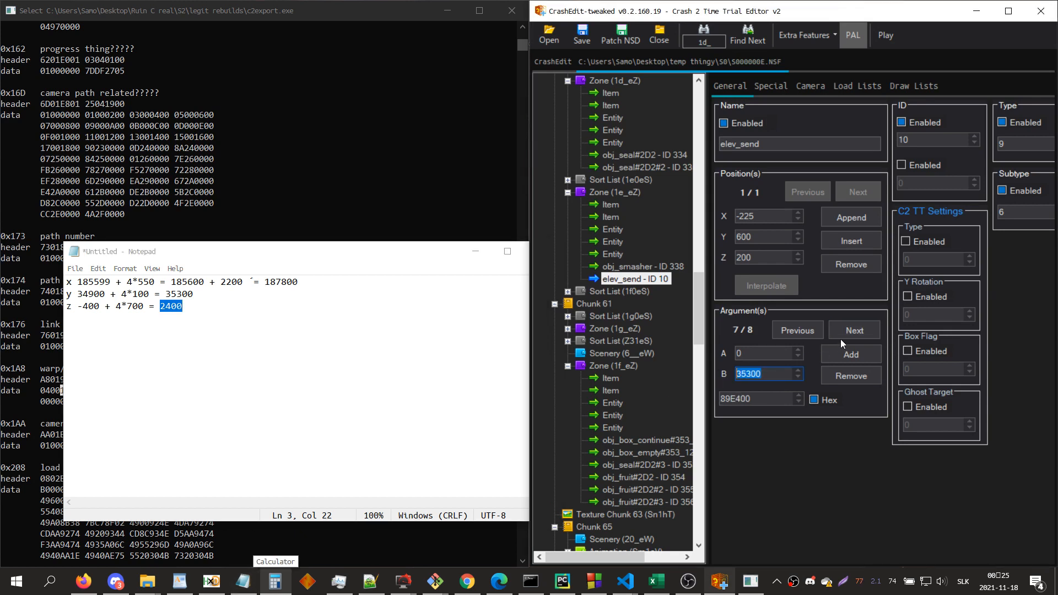
pyautogui.click(842, 334)
pyautogui.moveTo(777, 373); pyautogui.dragTo(730, 374)
# Step: Open zone Ta_eZ's second item, convert its X coordinate 2D4FF from hex to decimal in Calculator and match it to the Notepad calculation
pyautogui.hotkey('ctrl', 'f')
pyautogui.write('ta_')
pyautogui.press('Return')
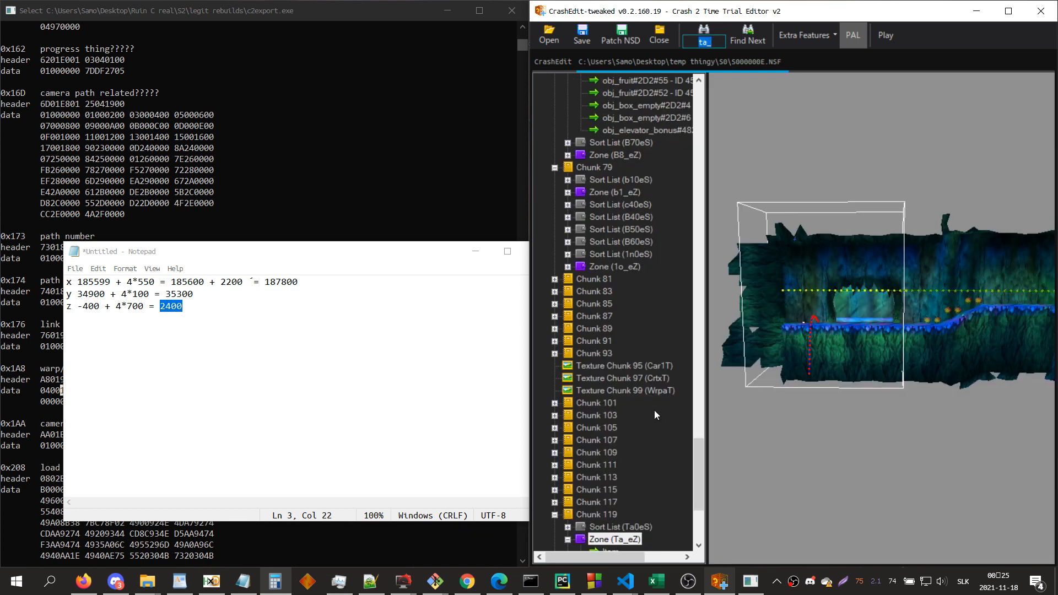
pyautogui.scroll(-3, 655, 415)
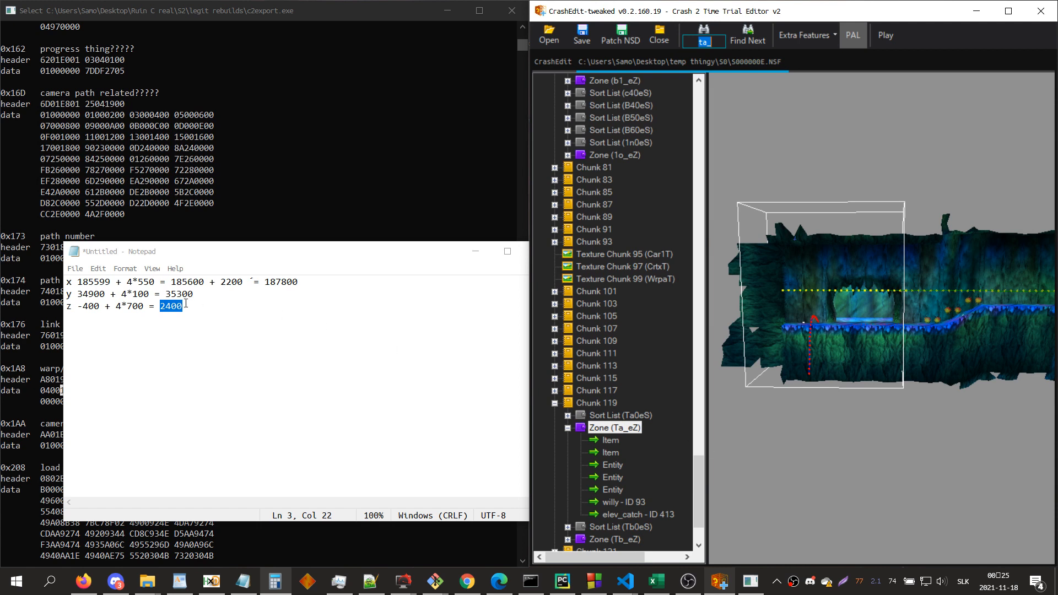
pyautogui.click(610, 453)
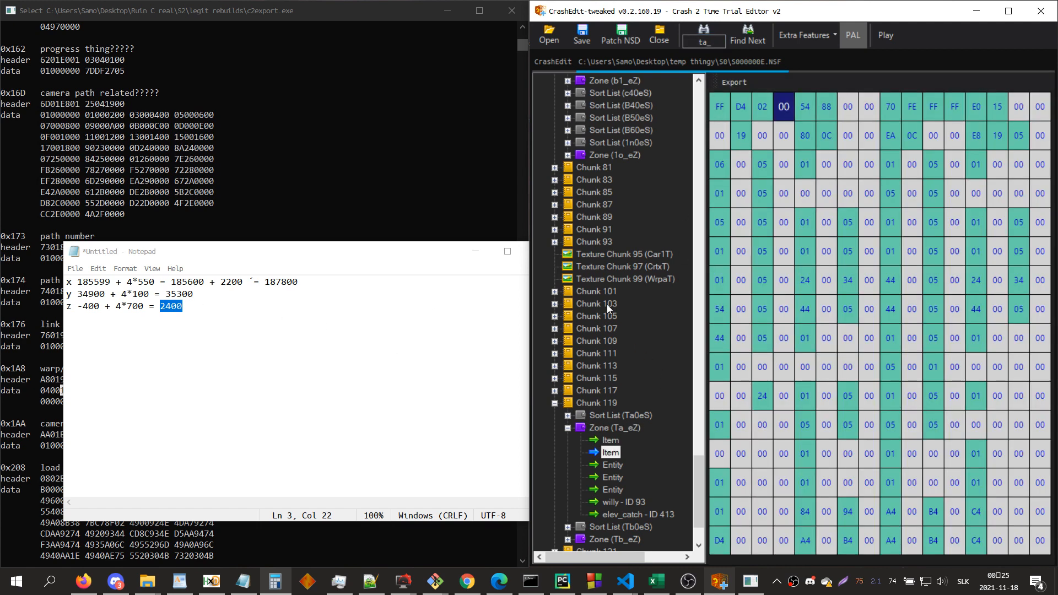
pyautogui.click(275, 581)
pyautogui.click(477, 270)
pyautogui.press('Escape')
pyautogui.write('2d4ff')
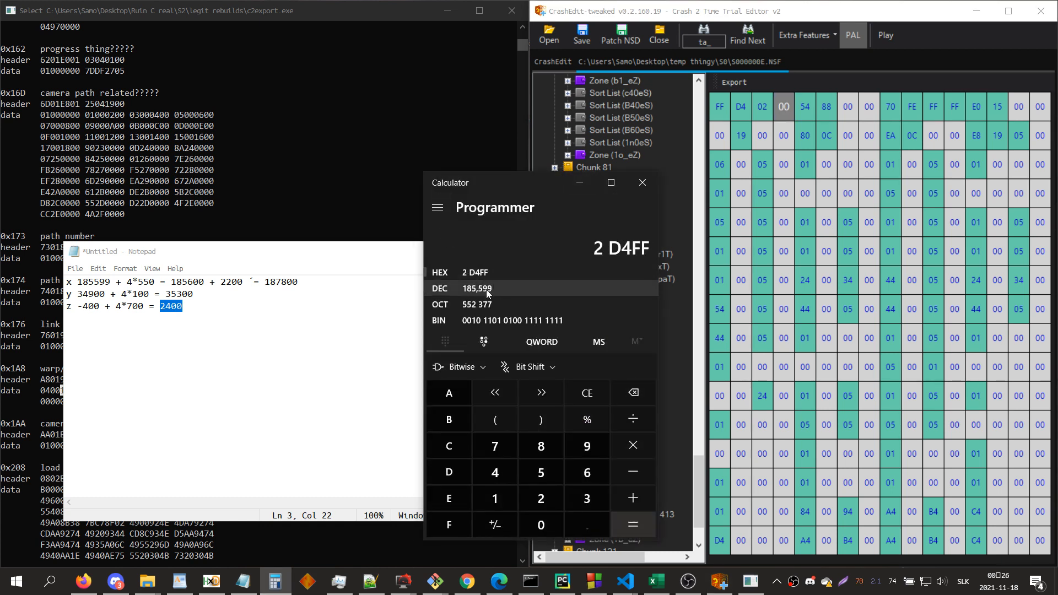
pyautogui.doubleClick(95, 281)
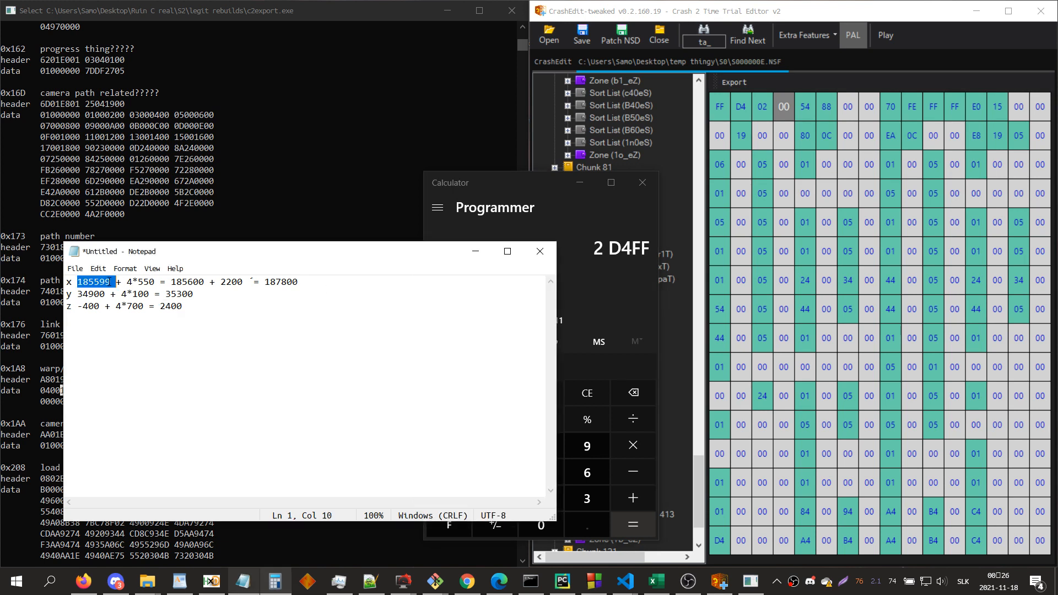
# Step: Open elev_catch in zone Ta_eZ and match its X, Y and Z position to the 4*550, 4*100 and 4*700 terms in Notepad
pyautogui.click(583, 444)
pyautogui.click(632, 512)
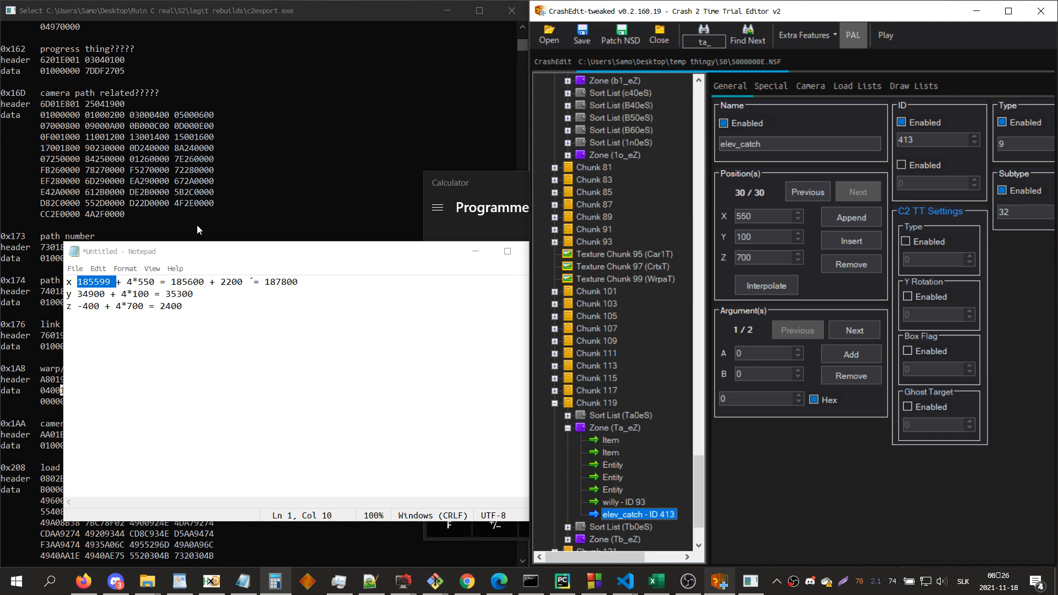
pyautogui.moveTo(763, 217); pyautogui.dragTo(716, 220)
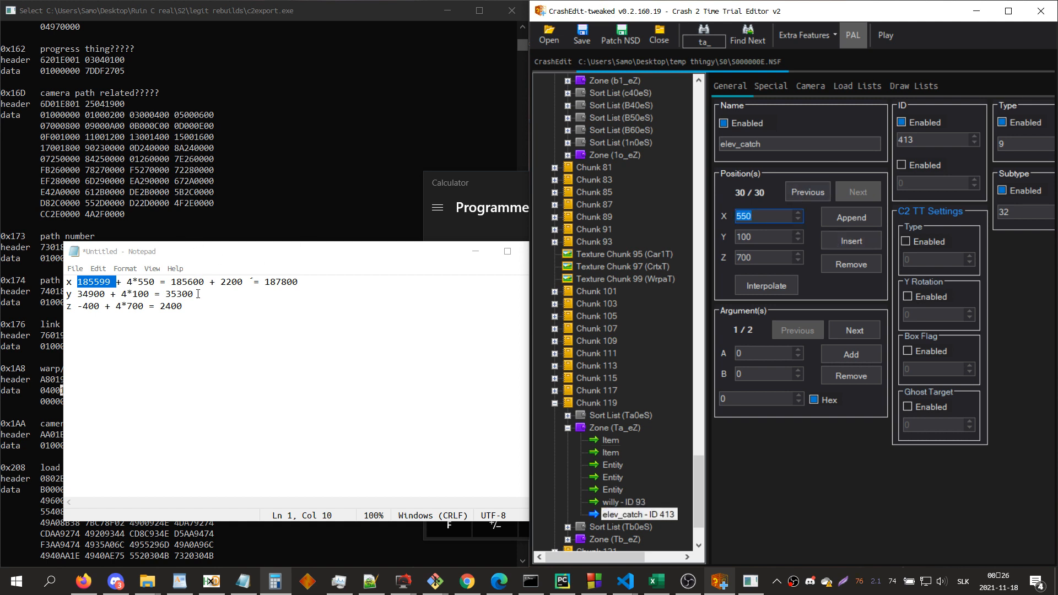
pyautogui.doubleClick(92, 286)
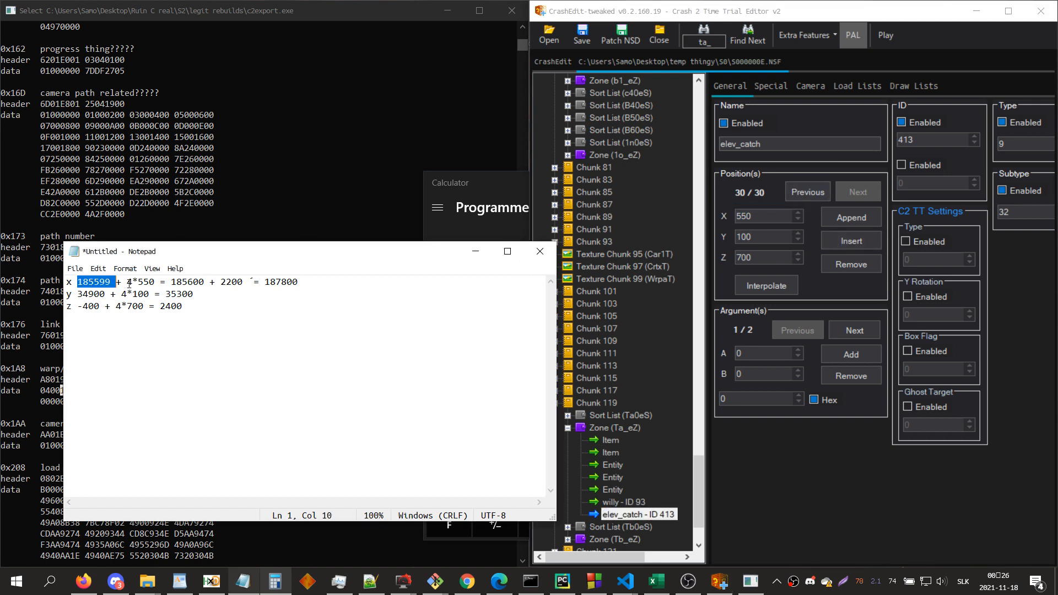
pyautogui.doubleClick(146, 286)
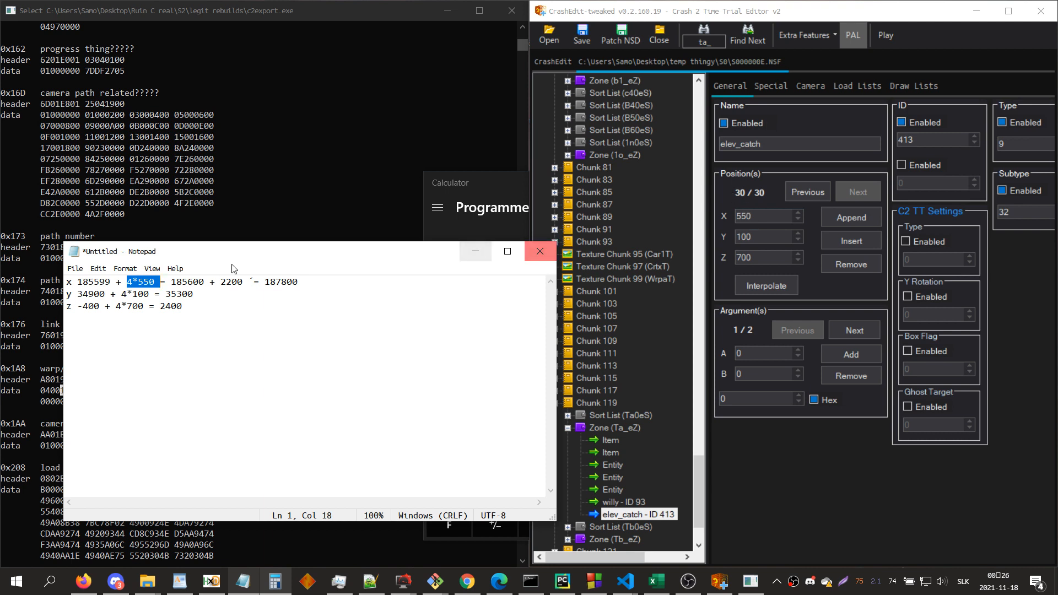
pyautogui.moveTo(121, 294); pyautogui.dragTo(140, 293)
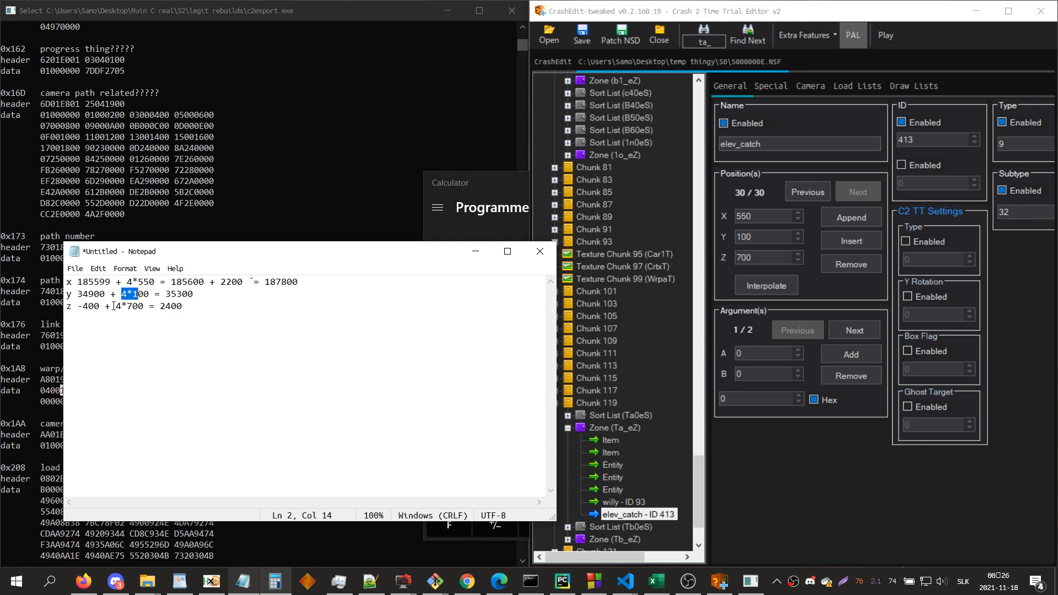
pyautogui.moveTo(115, 306); pyautogui.dragTo(144, 306)
# Step: Highlight the final X, Y and Z results of the Notepad calculations one after another
pyautogui.click(808, 441)
pyautogui.hotkey('ctrl', 'f')
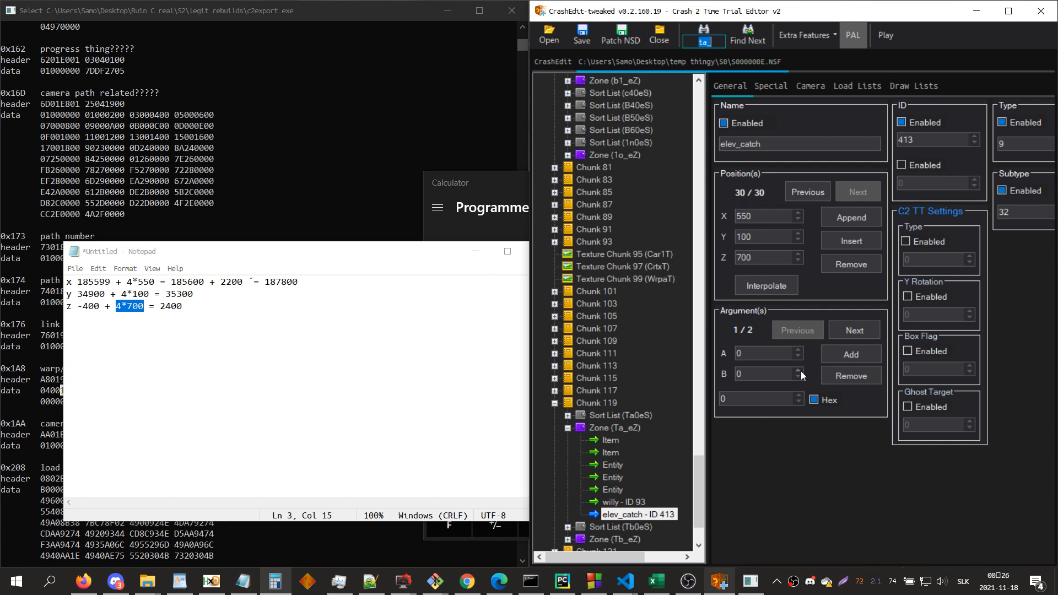
pyautogui.doubleClick(283, 282)
pyautogui.click(193, 294)
pyautogui.doubleClick(190, 294)
pyautogui.doubleClick(171, 305)
pyautogui.click(779, 477)
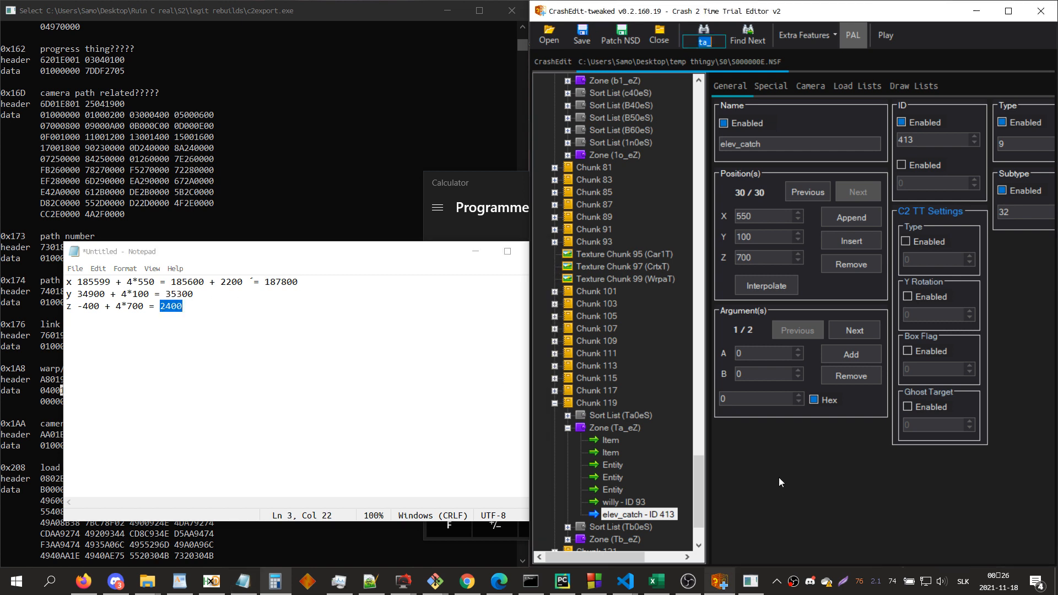
# Step: Search for 1e_ and open the elev_send entity in zone 1e_eZ to compare its last argument with the Z result
pyautogui.write('1e_')
pyautogui.press('Return')
pyautogui.click(656, 169)
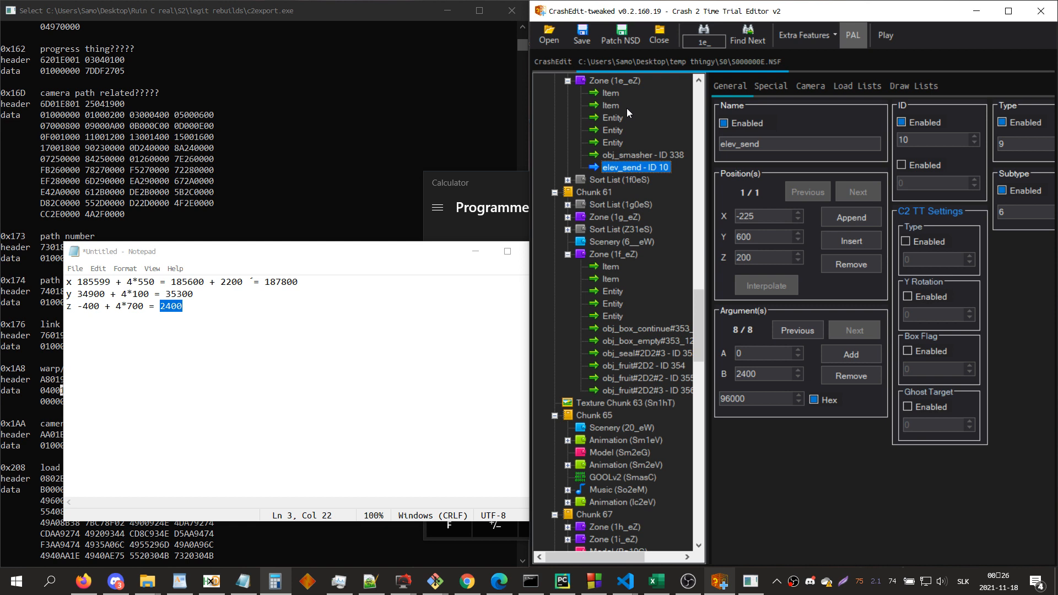
# Step: Show zone 1e_eZ's 3D view in an undocked window and examine the camera neighbor settings of the zone's first camera entity
pyautogui.click(600, 116)
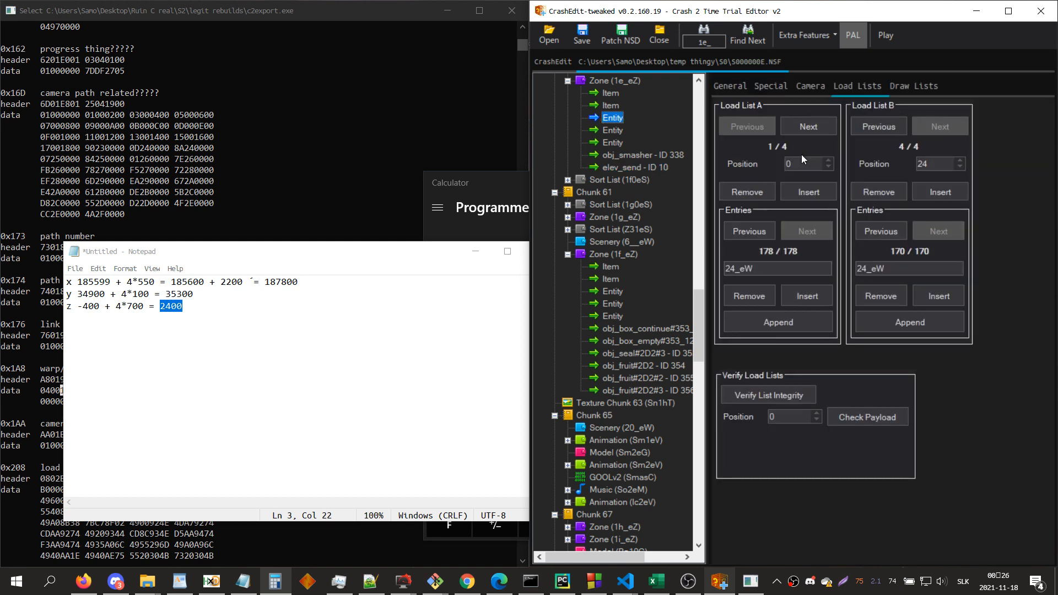
pyautogui.click(816, 91)
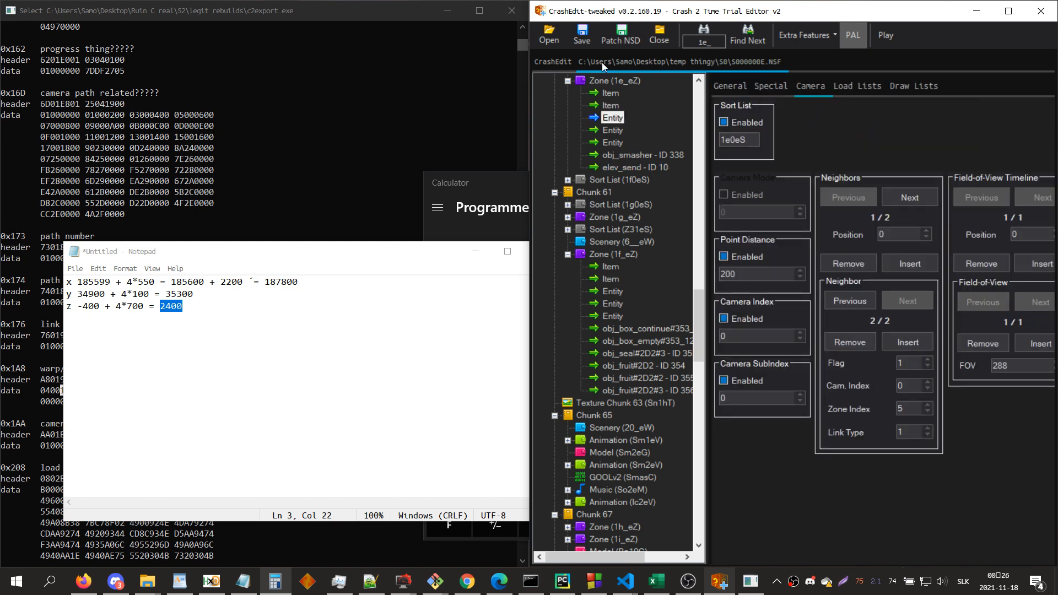
pyautogui.click(626, 82)
pyautogui.click(874, 163)
pyautogui.press('F11')
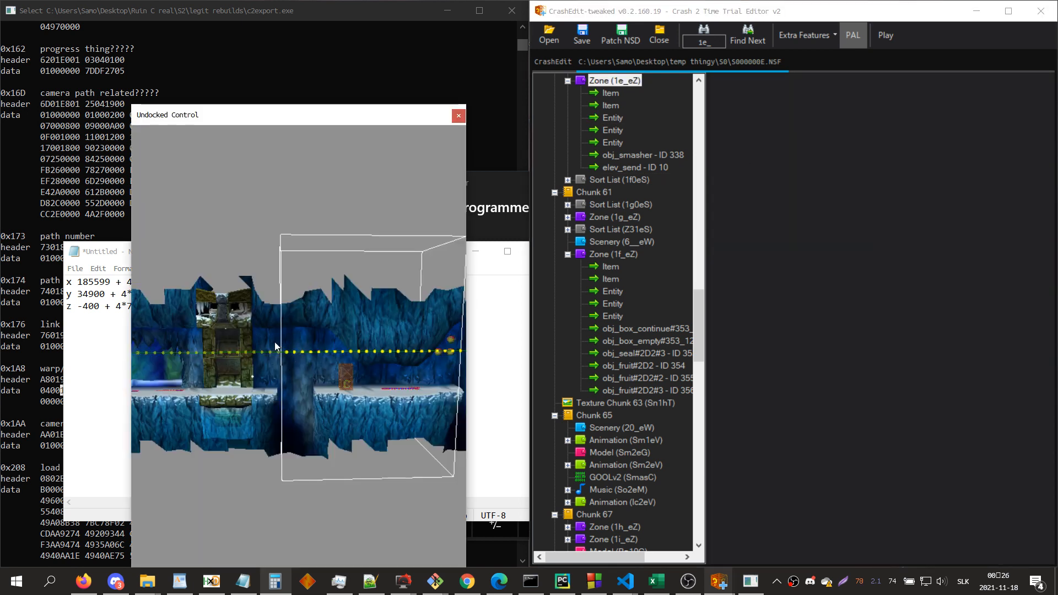
pyautogui.click(612, 118)
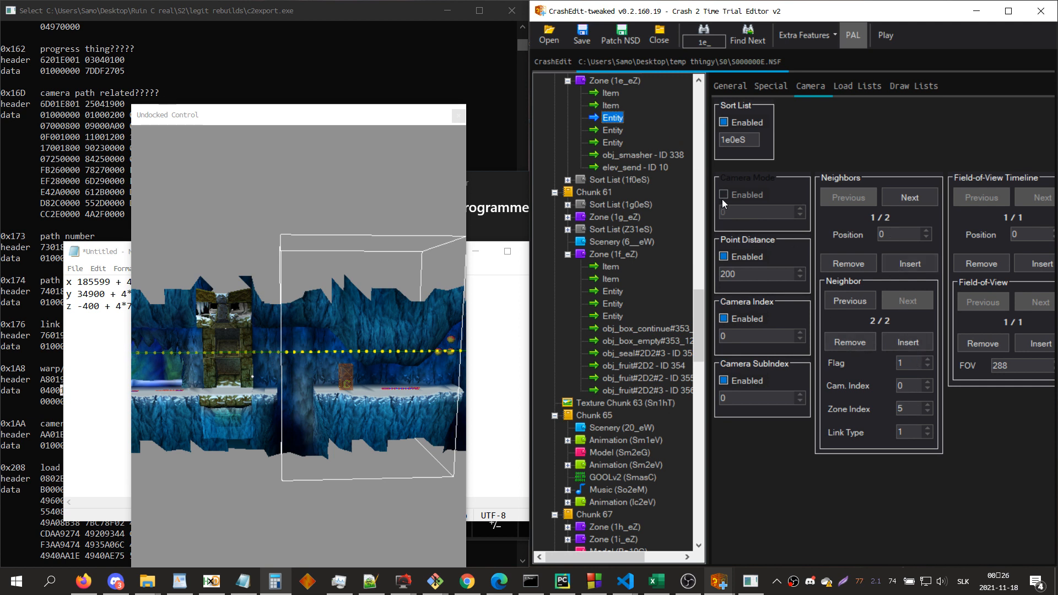
# Step: Show the entry names in zone 1e_eZ's first item, then search for zone Ta_eZ
pyautogui.press('Up')
pyautogui.press('Up')
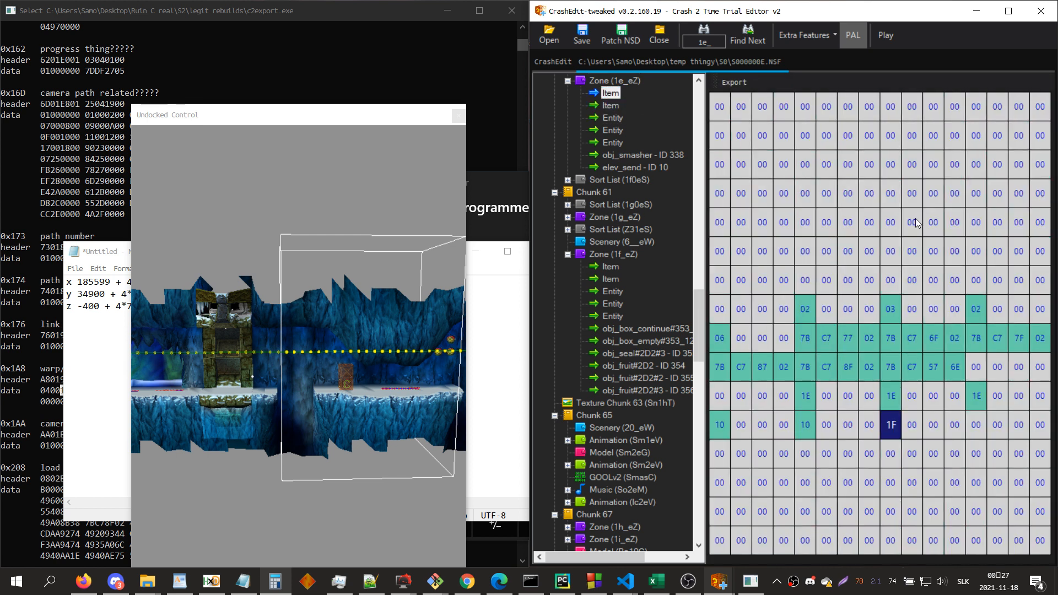
pyautogui.press('space')
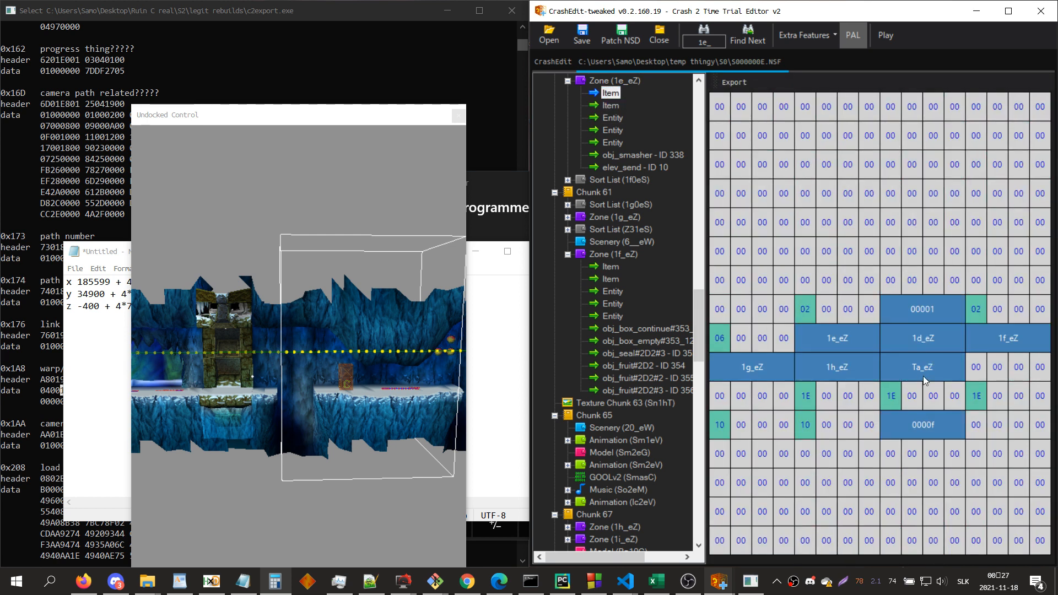
pyautogui.hotkey('ctrl', 'f')
pyautogui.write('ta_ez')
pyautogui.press('Return')
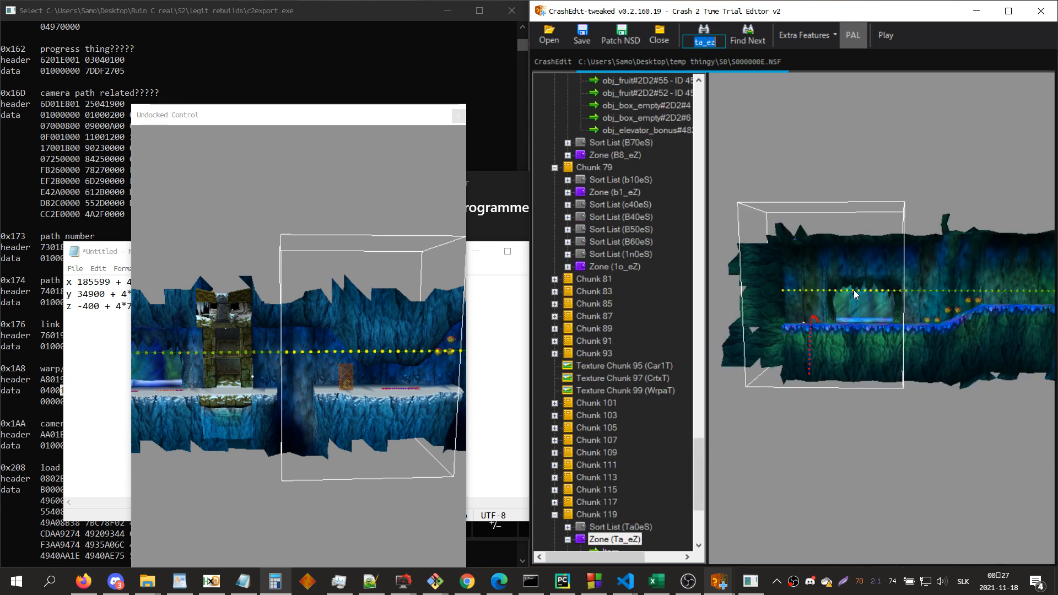
# Step: Search for 1e_ and reopen the raw hex of the first item in zone 1e_eZ
pyautogui.write('1_e')
pyautogui.press('BackSpace')
pyautogui.press('BackSpace')
pyautogui.write('e_')
pyautogui.press('Return')
pyautogui.click(610, 92)
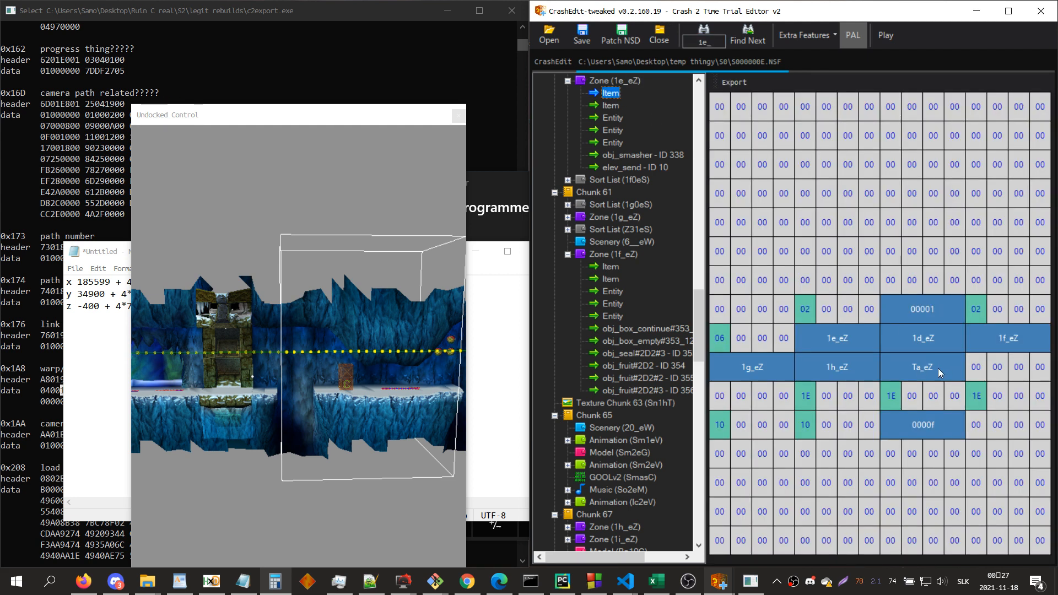
pyautogui.press('z')
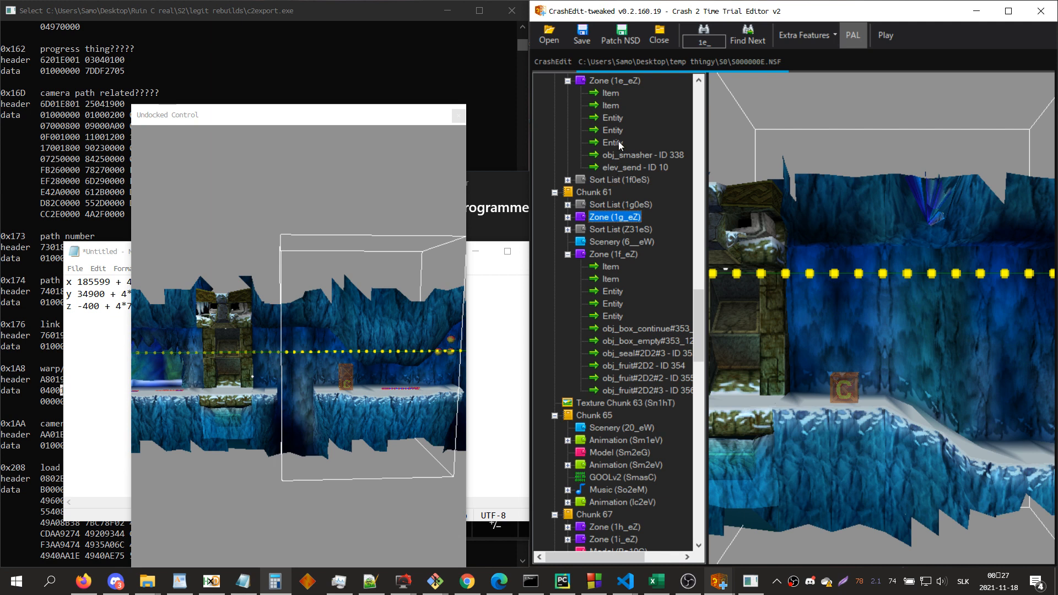
pyautogui.click(613, 94)
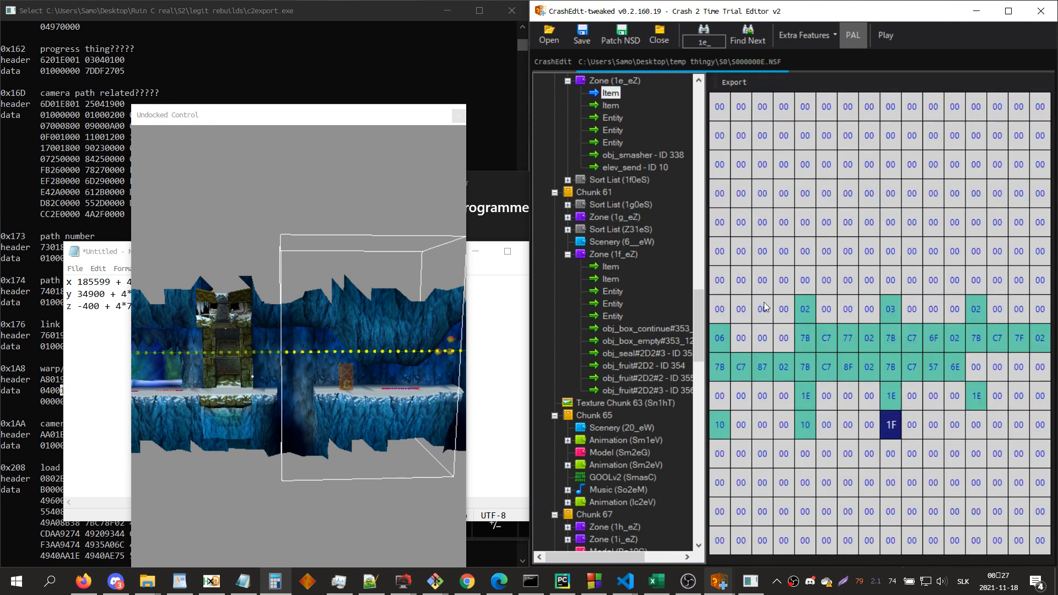
# Step: Walk through the first item's hex from the zone neighbor count across the neighbor list to the Ta_eZ bytes
pyautogui.press('Up')
pyautogui.press('Up')
pyautogui.press('Left')
pyautogui.press('Left')
pyautogui.press('Left')
pyautogui.press('Left')
pyautogui.press('Left')
pyautogui.press('Left')
pyautogui.press('Left')
pyautogui.press('Left')
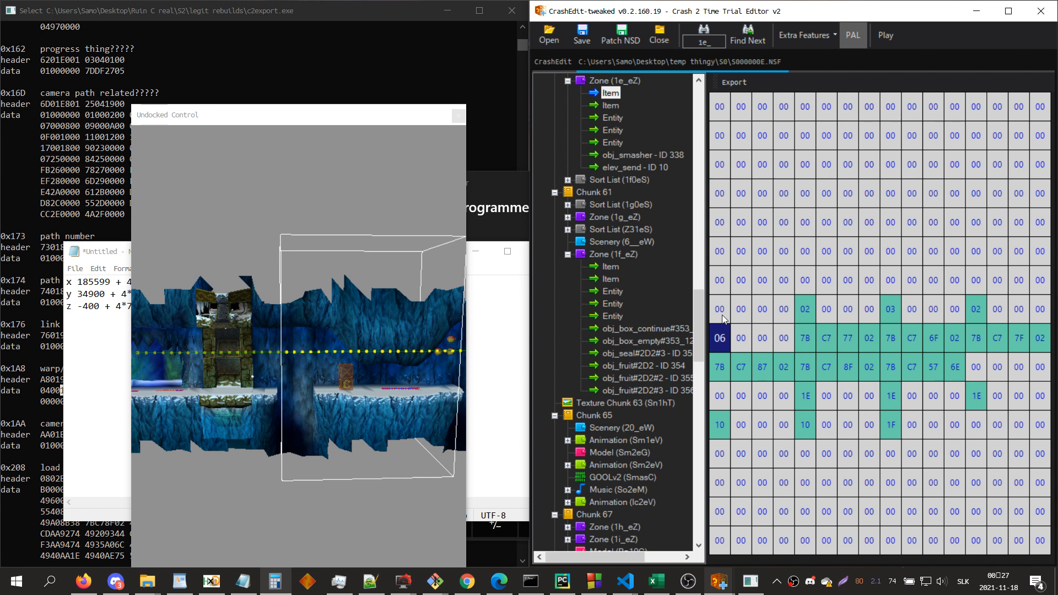
pyautogui.press('Down')
pyautogui.press('Right')
pyautogui.press('Right')
pyautogui.press('Right')
pyautogui.press('Right')
pyautogui.press('Right')
pyautogui.press('Right')
pyautogui.press('Right')
pyautogui.press('Right')
pyautogui.press('Right')
pyautogui.press('Right')
pyautogui.press('Right')
pyautogui.press('Left')
pyautogui.press('Left')
pyautogui.press('Left')
pyautogui.press('Right')
pyautogui.press('Right')
pyautogui.press('Right')
pyautogui.press('Left')
pyautogui.press('Left')
pyautogui.press('Left')
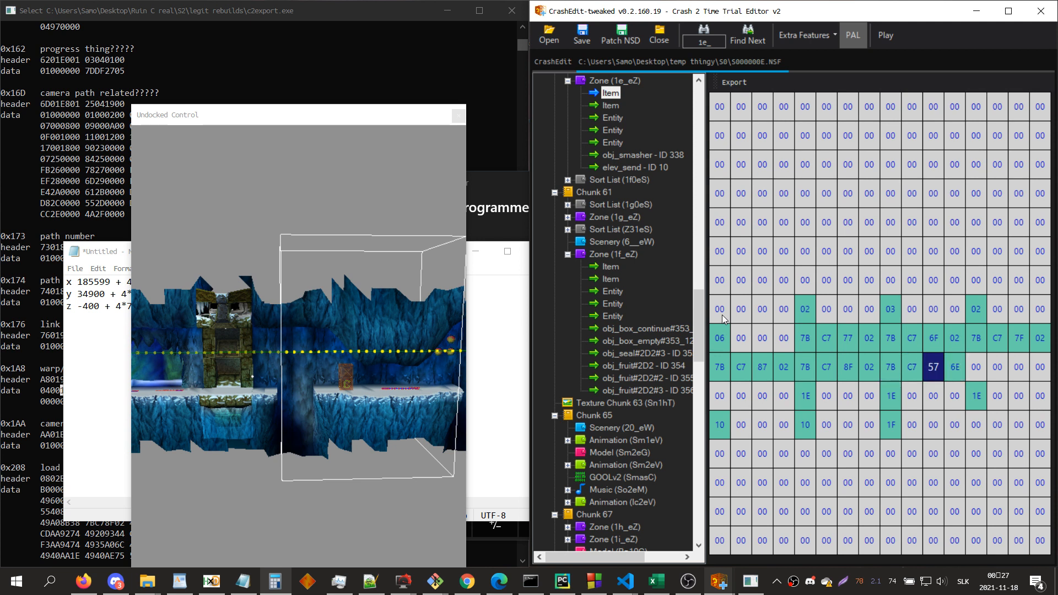
pyautogui.press('Down')
pyautogui.press('Down')
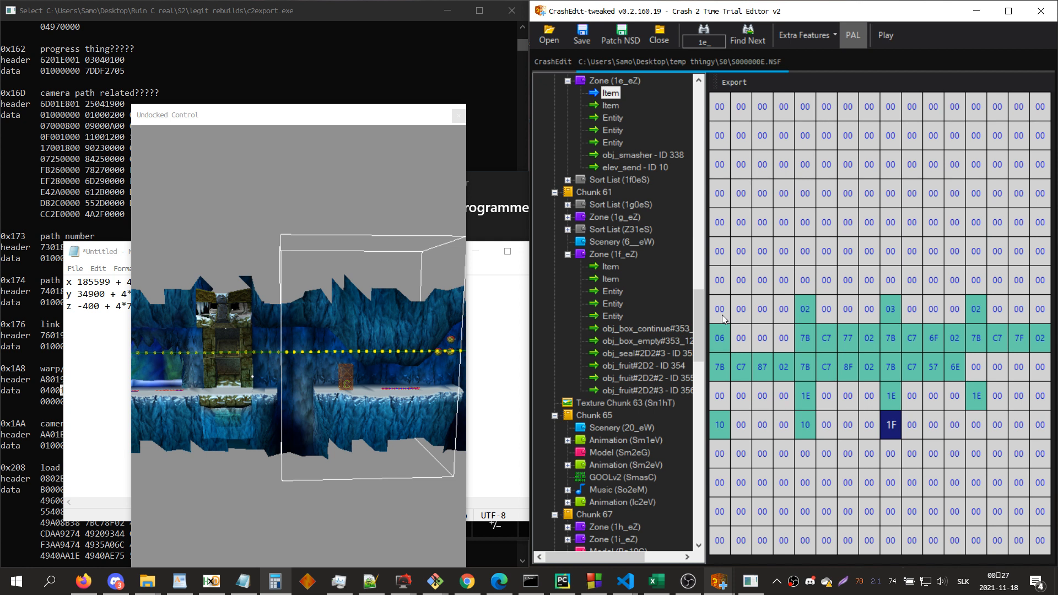
# Step: Find the eid output in the c2export console and highlight the hex bytes 7B C7 57 6E and the name Ta_eZ
pyautogui.click(32, 409)
pyautogui.scroll(-5, 105, 405)
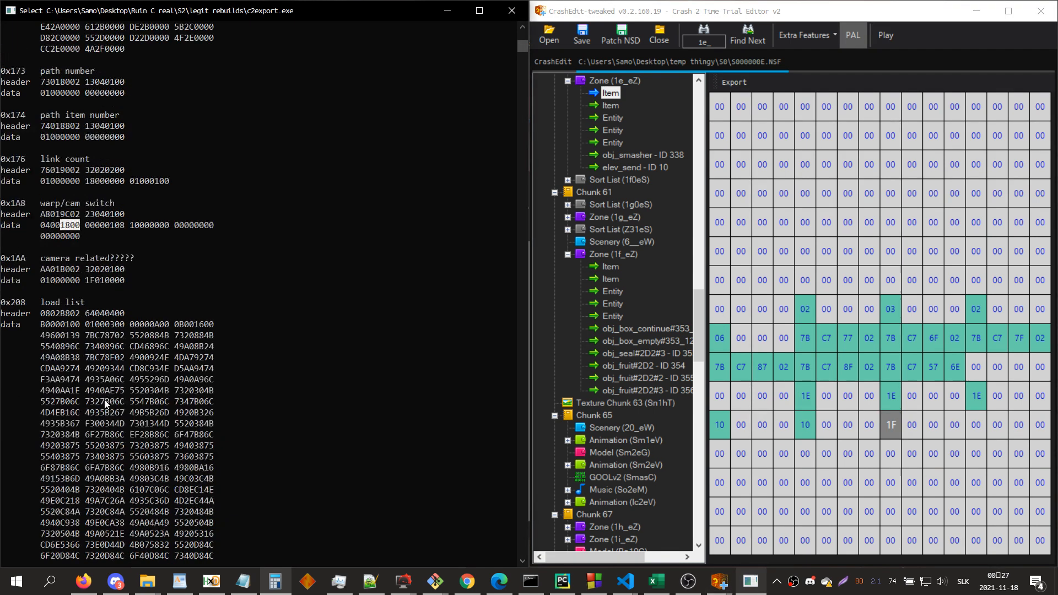
pyautogui.scroll(-10, 105, 404)
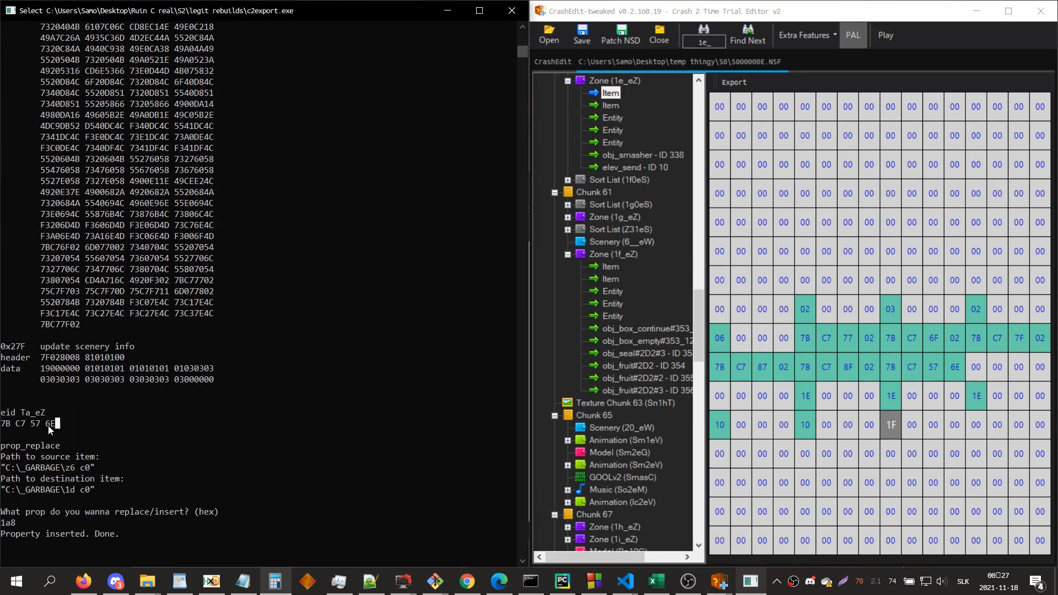
pyautogui.moveTo(48, 425); pyautogui.dragTo(2, 424)
pyautogui.click(38, 412)
pyautogui.doubleClick(38, 412)
pyautogui.click(877, 358)
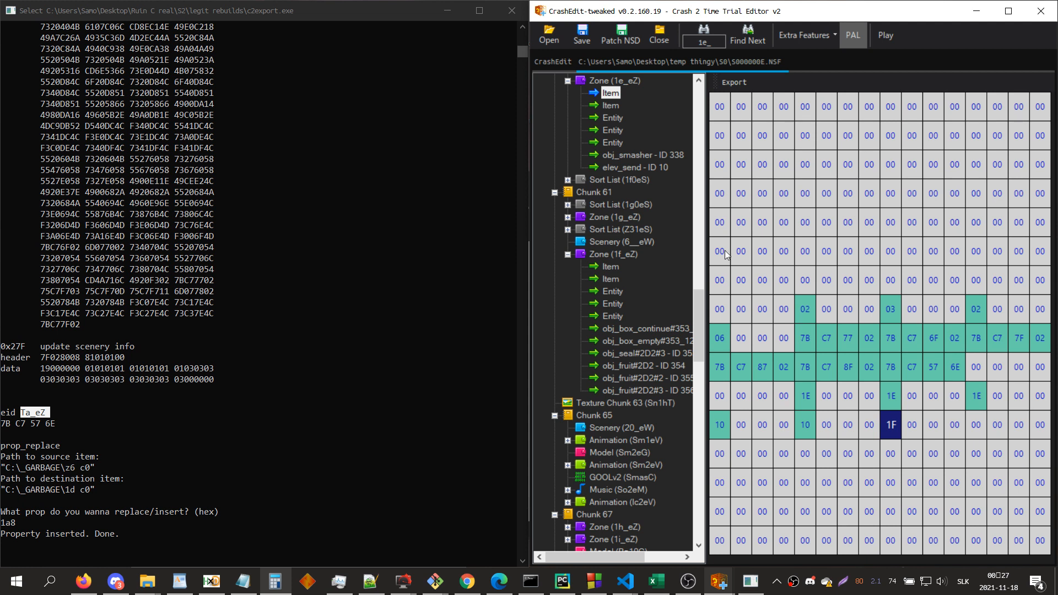
# Step: Search for ta_ez, open the zone's first item and examine its neighbor list as entry names and raw bytes
pyautogui.hotkey('ctrl', 'f')
pyautogui.write('ta_ez')
pyautogui.press('Return')
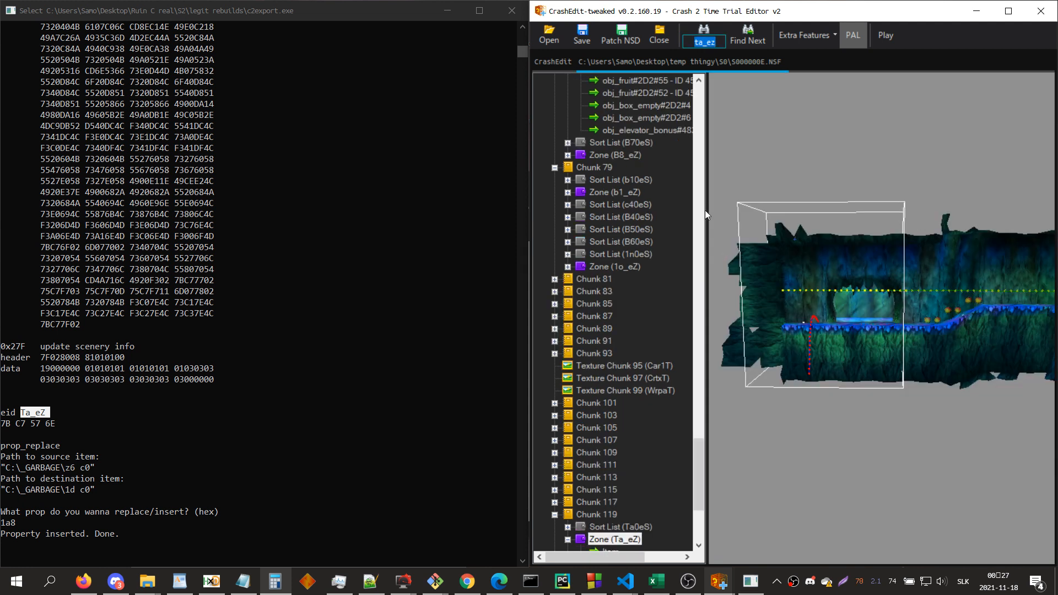
pyautogui.scroll(-4, 630, 339)
pyautogui.click(610, 402)
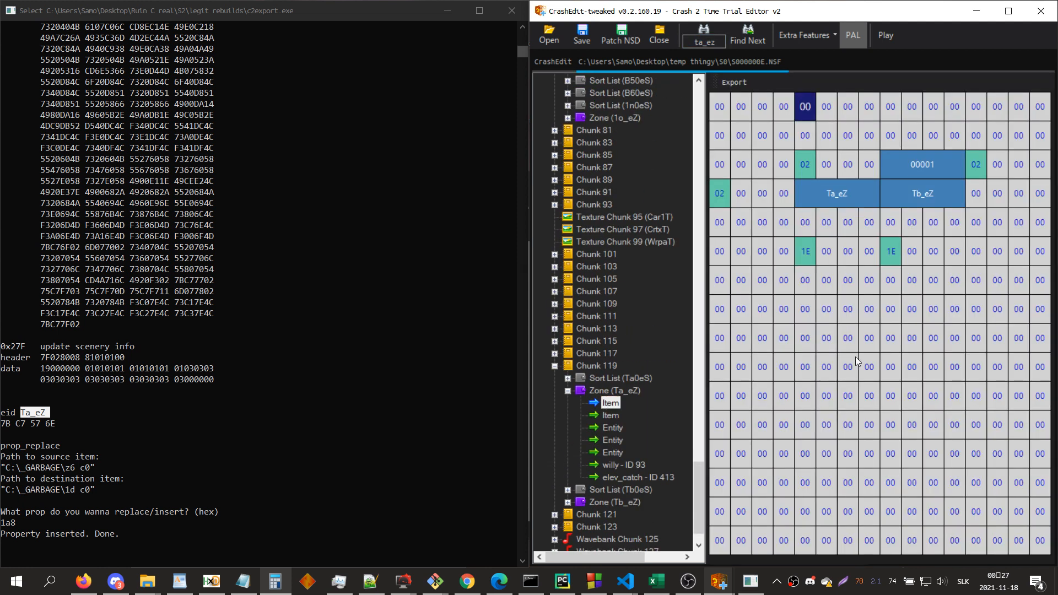
pyautogui.press('r')
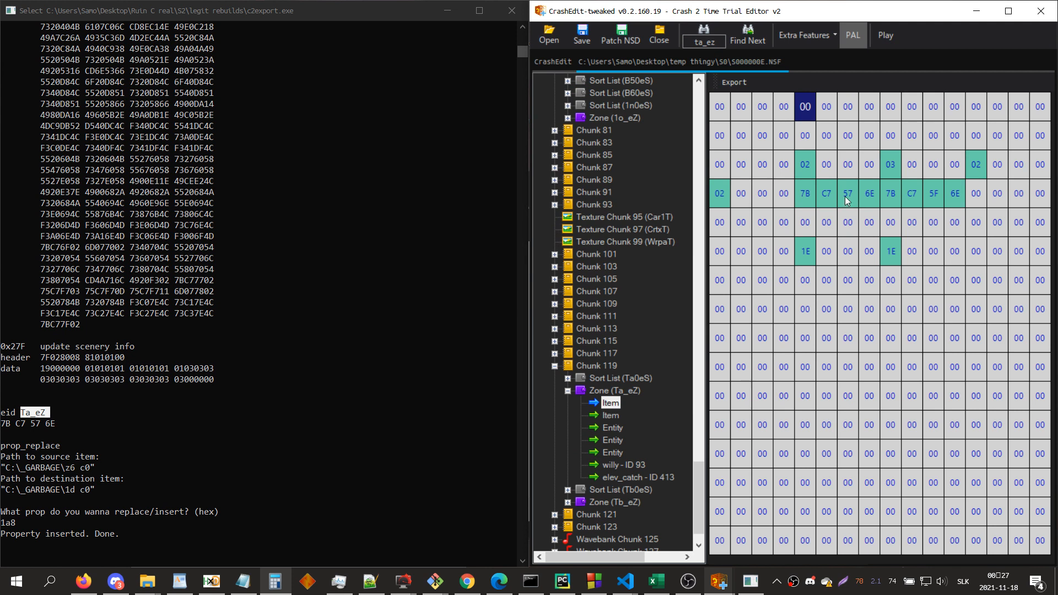
pyautogui.press('Home')
pyautogui.press('Down')
pyautogui.press('r')
pyautogui.press('Down')
pyautogui.press('Down')
pyautogui.press('Down')
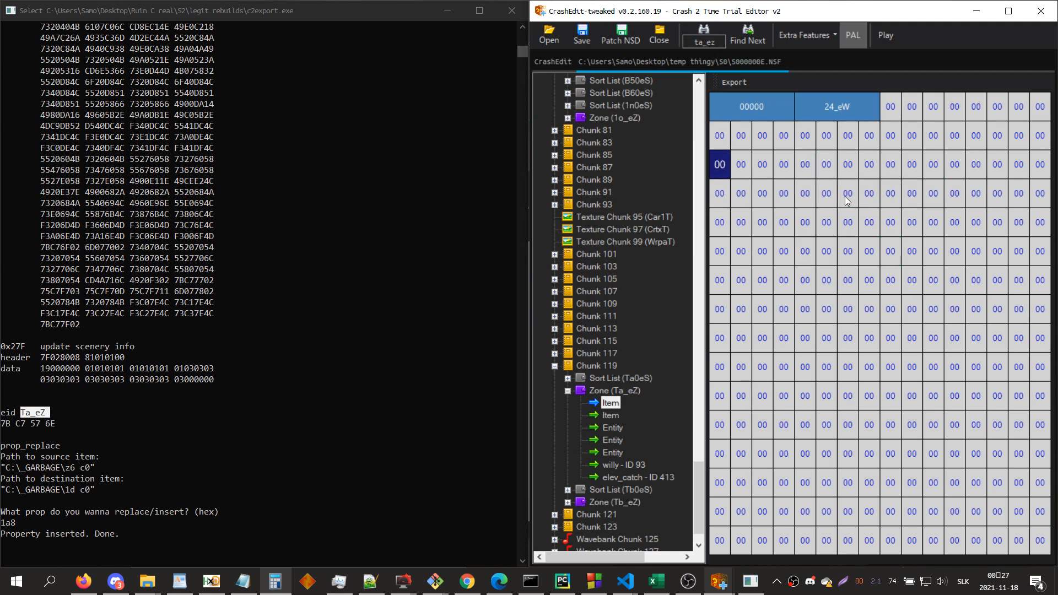
pyautogui.press('Down')
pyautogui.press('Down')
pyautogui.press('Down')
pyautogui.press('Down')
pyautogui.press('Down')
pyautogui.press('Down')
pyautogui.press('Down')
pyautogui.press('Down')
pyautogui.press('Down')
pyautogui.press('Down')
pyautogui.press('Down')
pyautogui.press('Down')
pyautogui.press('Down')
pyautogui.press('Down')
pyautogui.press('Down')
pyautogui.press('Down')
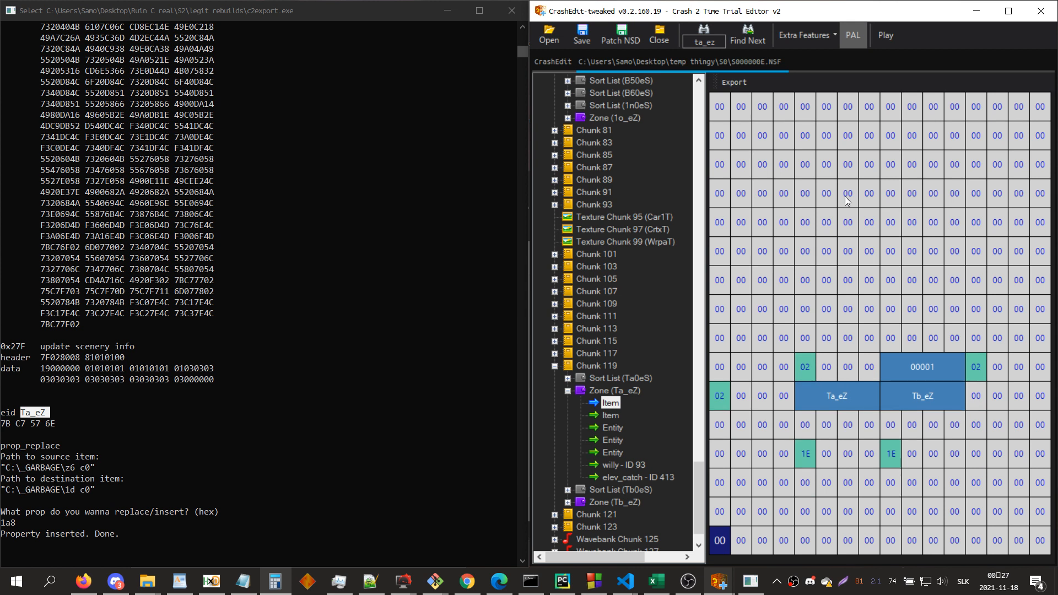
pyautogui.press('r')
pyautogui.press('r')
pyautogui.press('r')
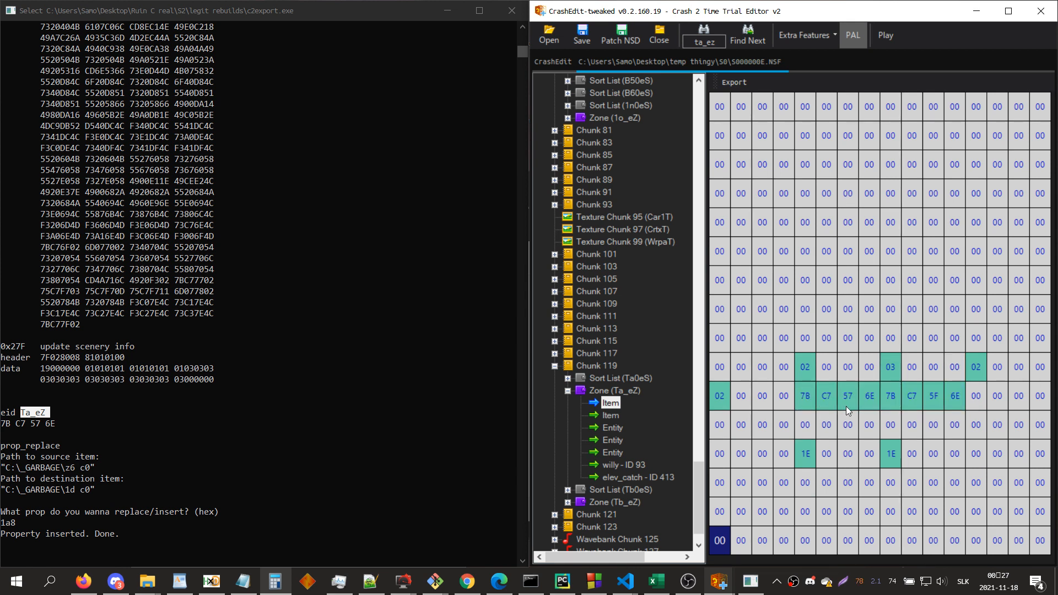
# Step: Search for 1e_ and compare the first camera entity's neighbor Zone Index and Link Type with the zone's first item
pyautogui.hotkey('ctrl', 'f')
pyautogui.write('1e')
pyautogui.press('Return')
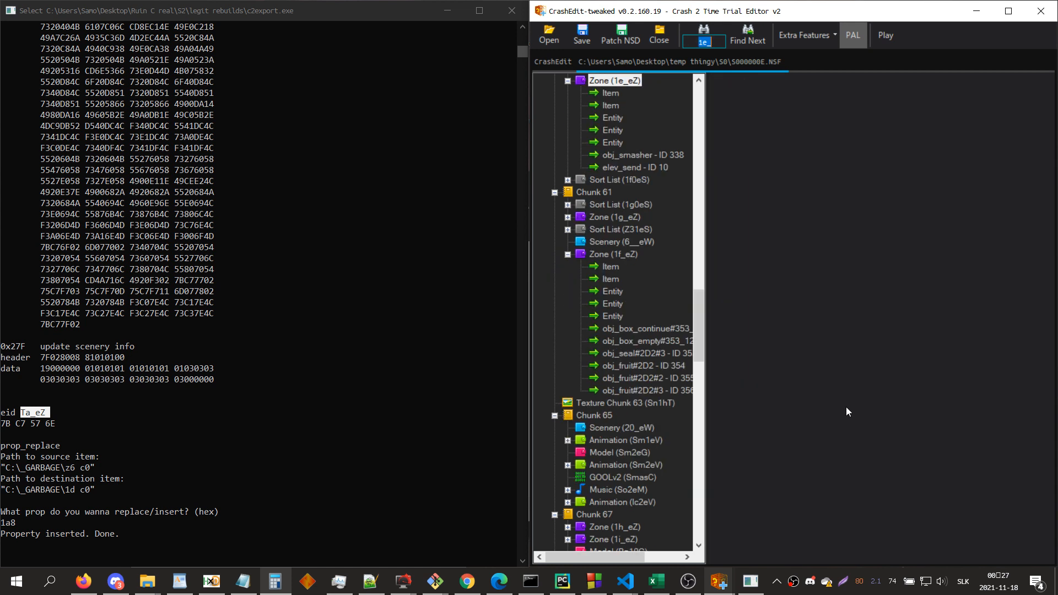
pyautogui.click(615, 118)
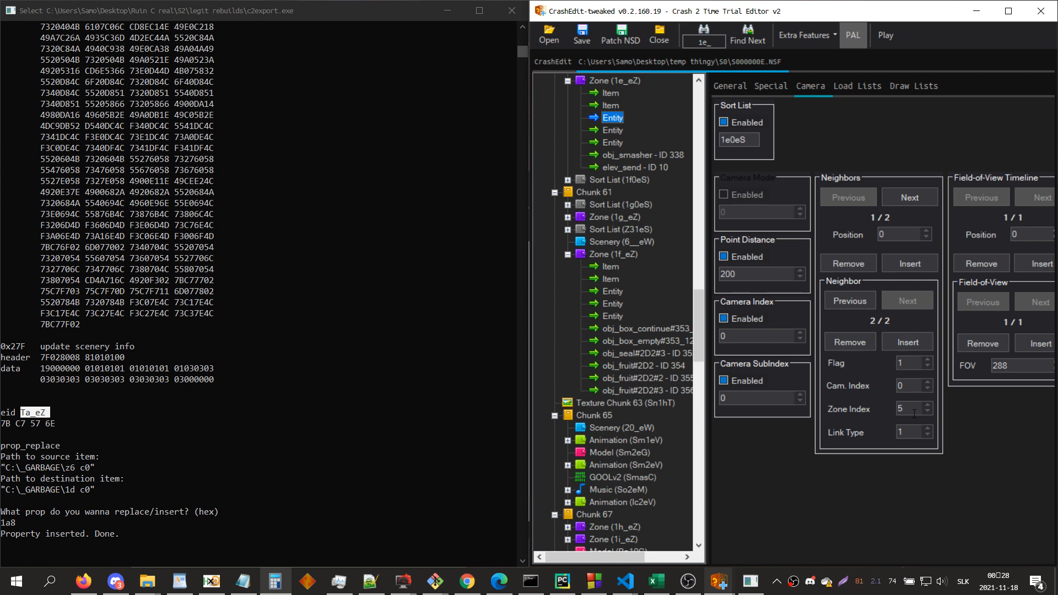
pyautogui.moveTo(914, 414); pyautogui.dragTo(871, 408)
pyautogui.click(609, 94)
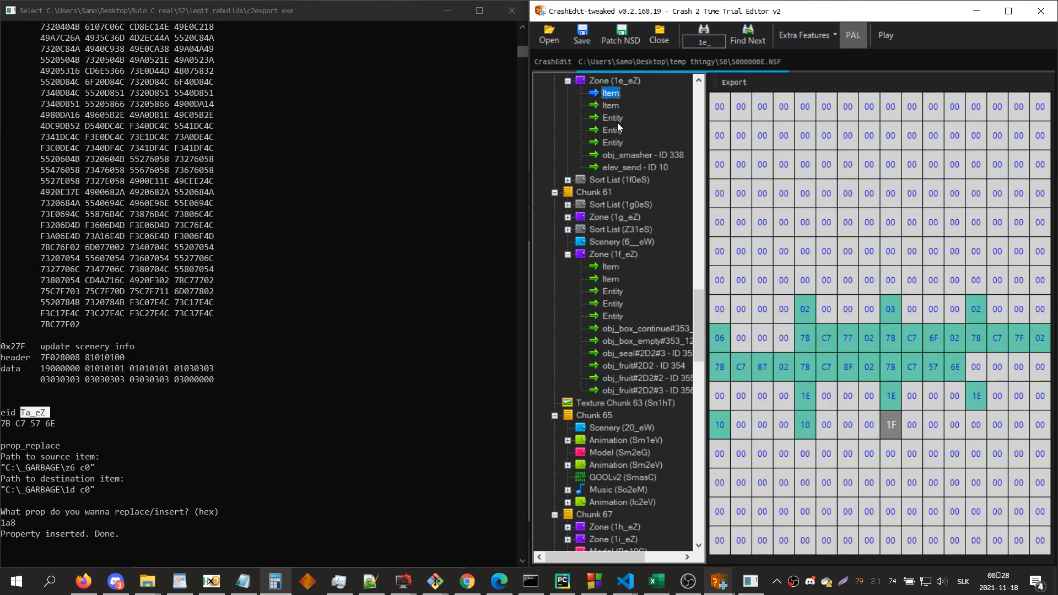
pyautogui.click(612, 118)
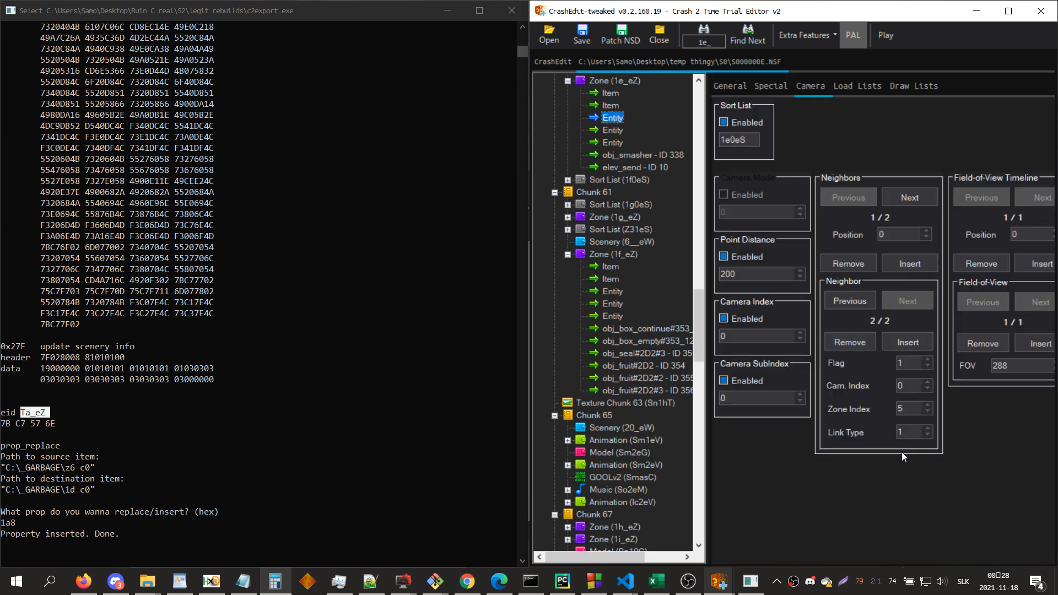
pyautogui.click(908, 436)
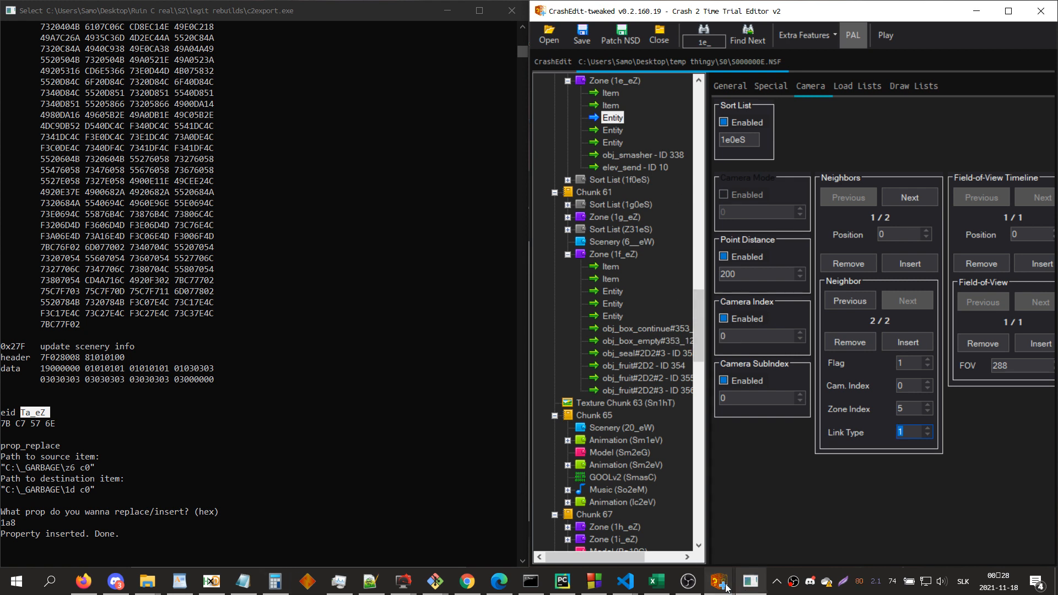
# Step: Bring up zone 1e_eZ's undocked 3D view and check the second neighbor's Flag against it
pyautogui.moveTo(716, 580)
pyautogui.click(744, 543)
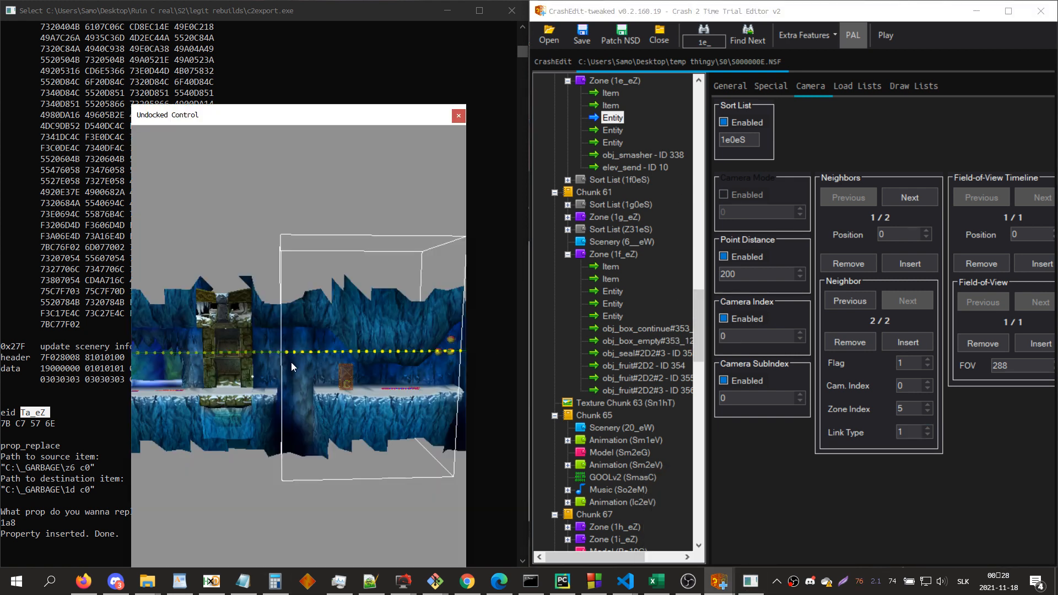
pyautogui.click(913, 358)
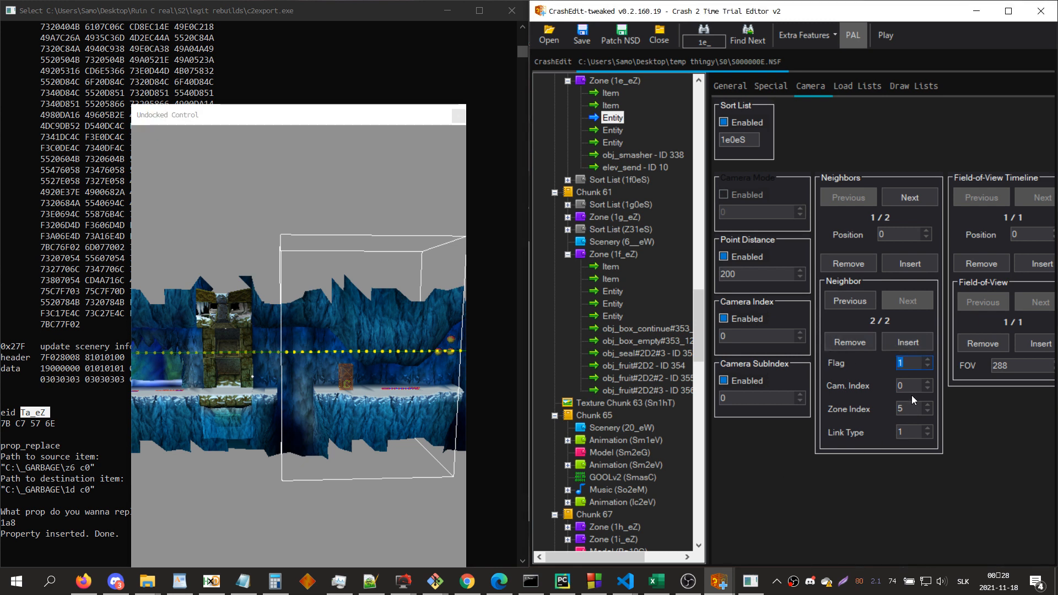
pyautogui.press('Tab')
# Step: Convert zone 1e_eZ into an unprocessed entry and inspect the raw hex header of its third item
pyautogui.click(620, 80)
pyautogui.rightClick(620, 80)
pyautogui.click(657, 133)
pyautogui.press('Down')
pyautogui.press('Down')
pyautogui.press('Down')
pyautogui.click(944, 219)
pyautogui.press('Down')
pyautogui.press('Down')
pyautogui.press('Down')
pyautogui.press('Down')
pyautogui.press('Down')
pyautogui.press('Down')
pyautogui.press('Right')
pyautogui.press('Down')
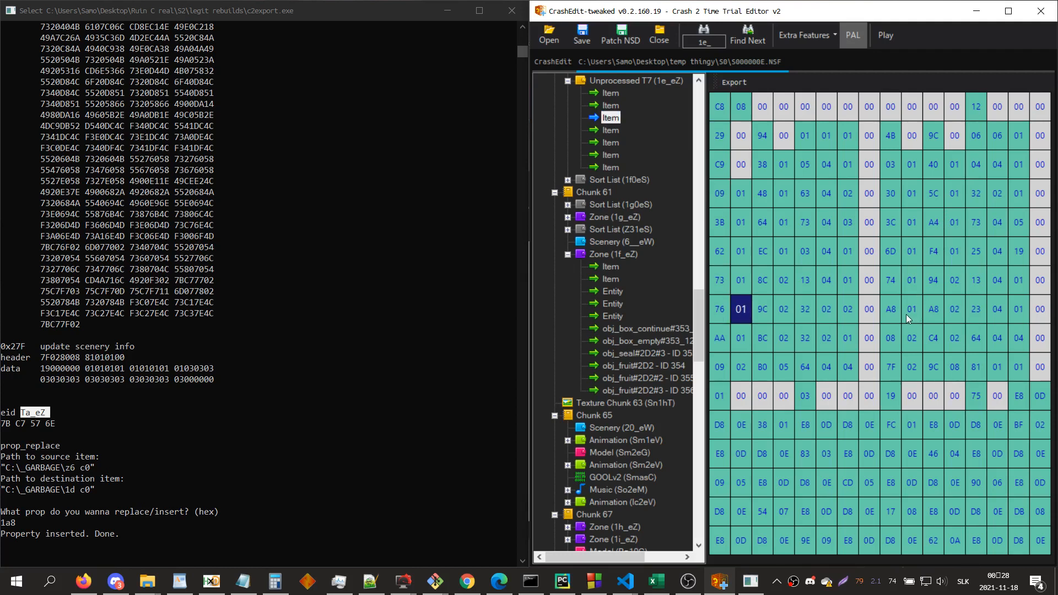
pyautogui.click(305, 462)
pyautogui.write('pro')
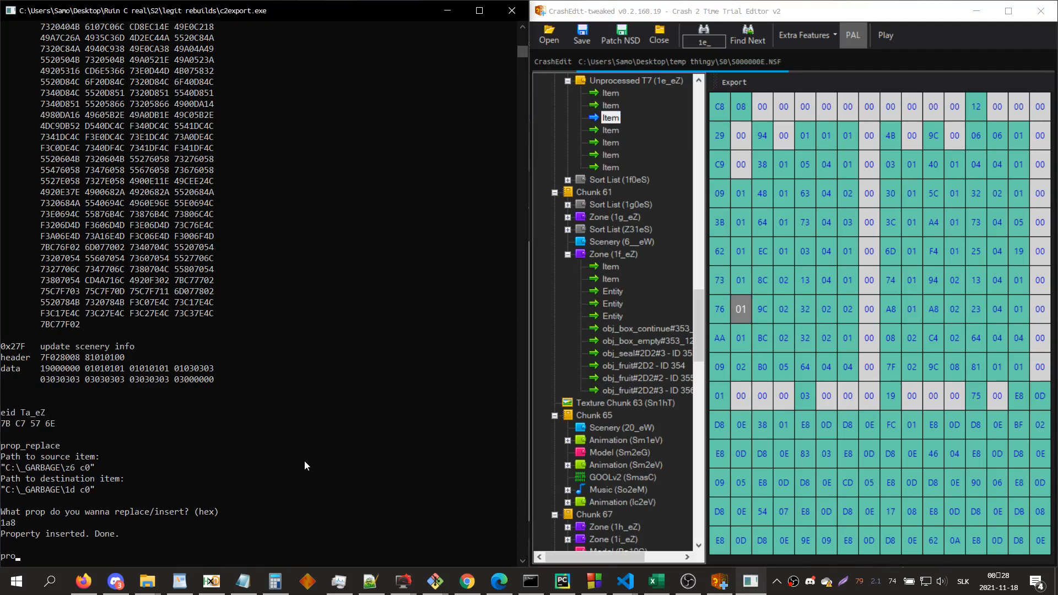
pyautogui.write('p_replace')
pyautogui.press('Return')
pyautogui.hotkey('ctrl', 'c')
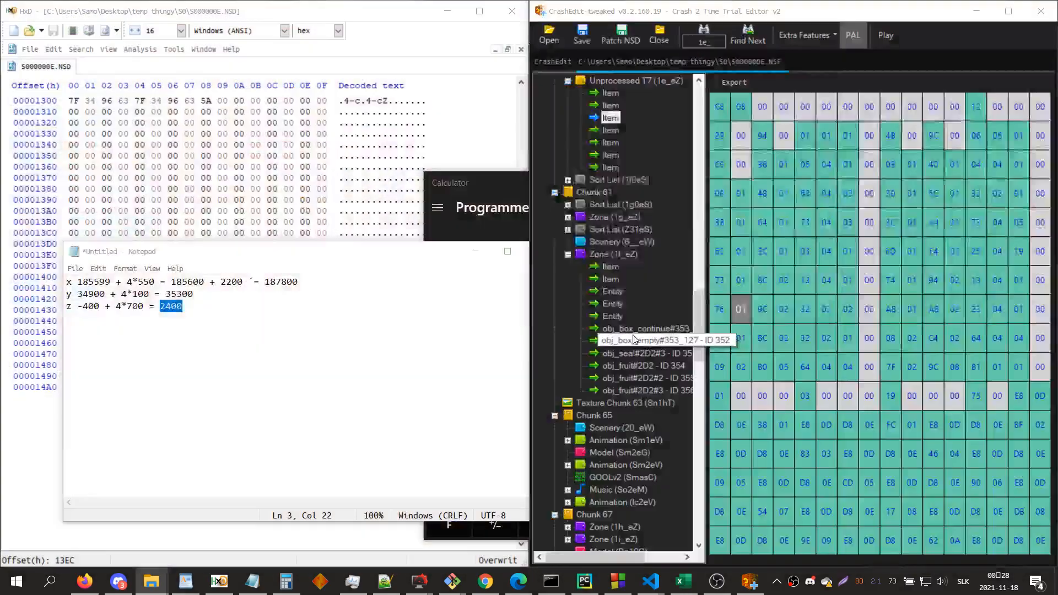
# Step: Relaunch c2export.exe from the legit rebuilds folder and start the prop_replace command
pyautogui.hotkey('alt', 'Tab')
pyautogui.doubleClick(696, 289)
pyautogui.click(976, 10)
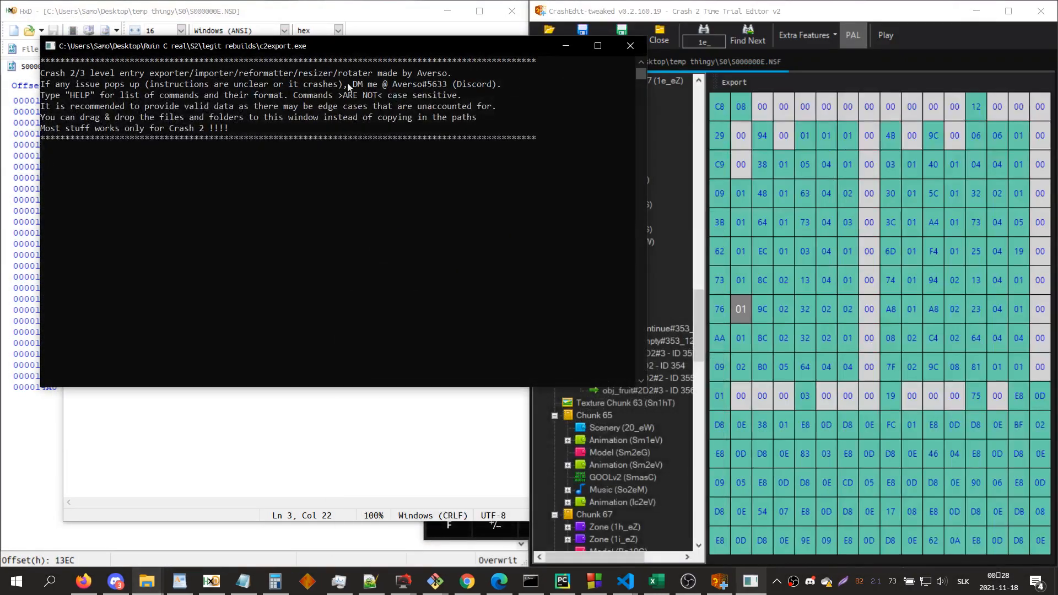
pyautogui.moveTo(441, 46); pyautogui.dragTo(1, 265)
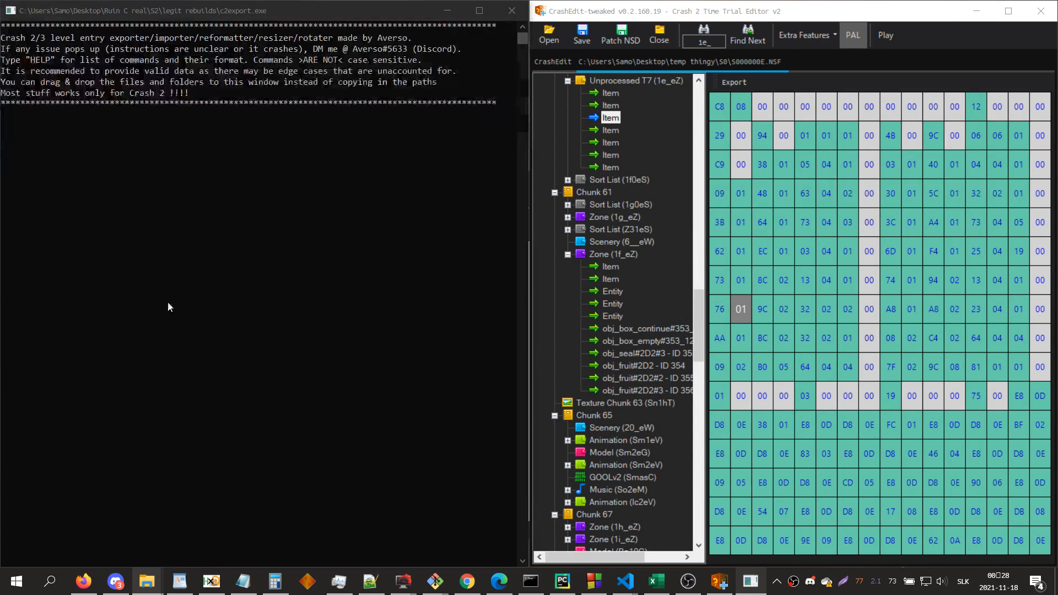
pyautogui.write('prop_replace')
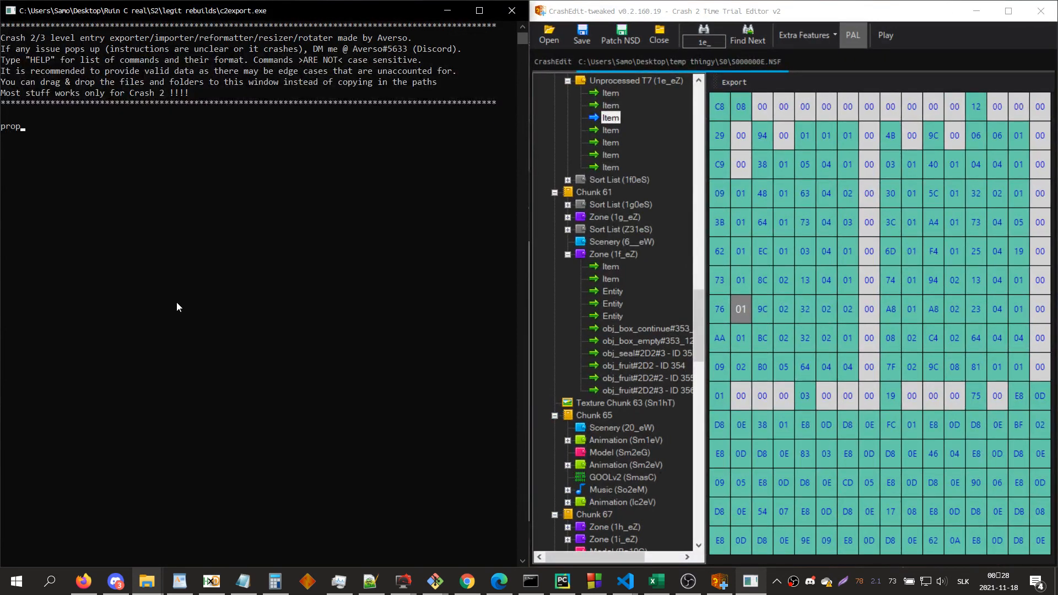
pyautogui.press('Return')
# Step: Supply z6 c0 as the source item and 1e c0 as the destination item, both from the _GARBAGE folder
pyautogui.click(278, 518)
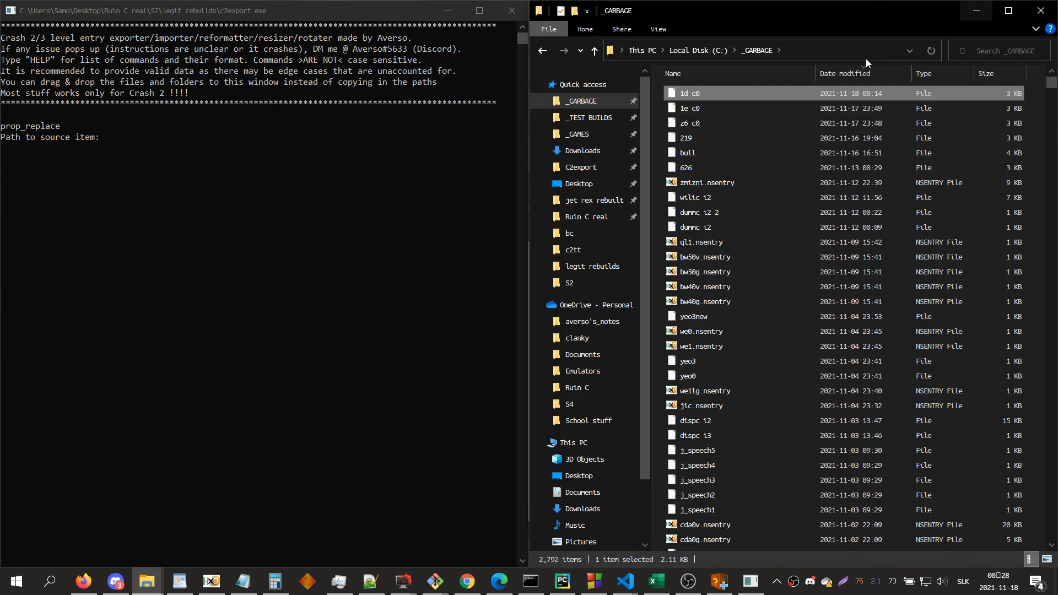
pyautogui.moveTo(725, 122); pyautogui.dragTo(203, 280)
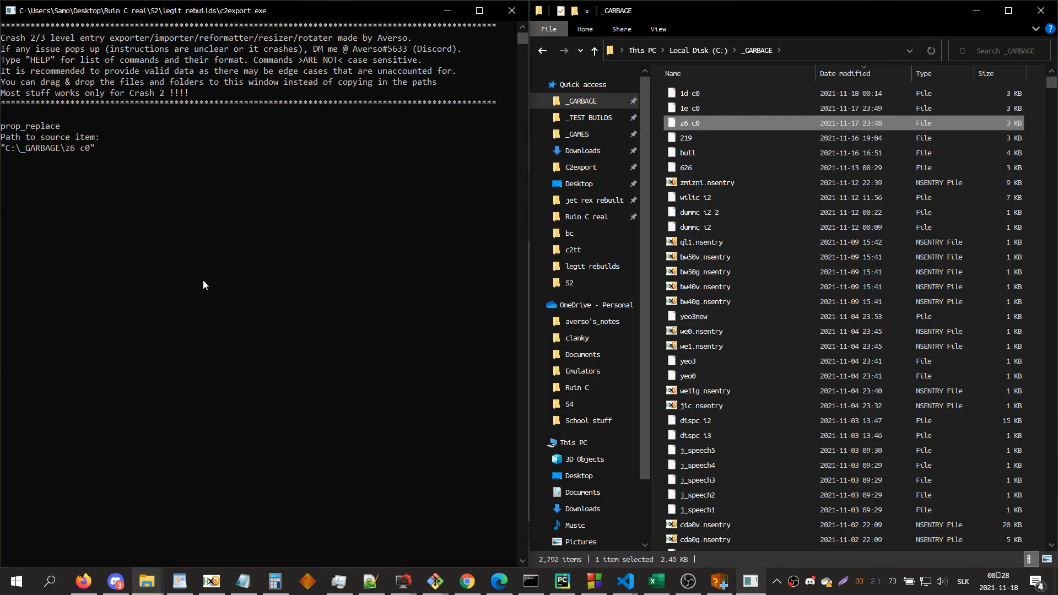
pyautogui.click(203, 280)
pyautogui.press('Return')
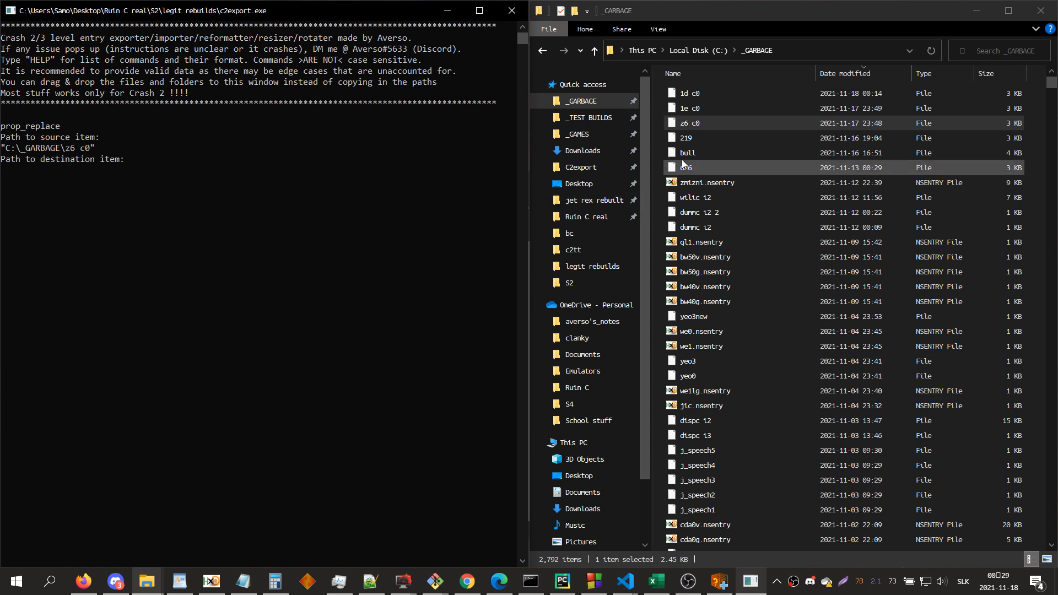
pyautogui.click(699, 94)
pyautogui.moveTo(713, 107); pyautogui.dragTo(321, 287)
pyautogui.click(321, 287)
pyautogui.press('Return')
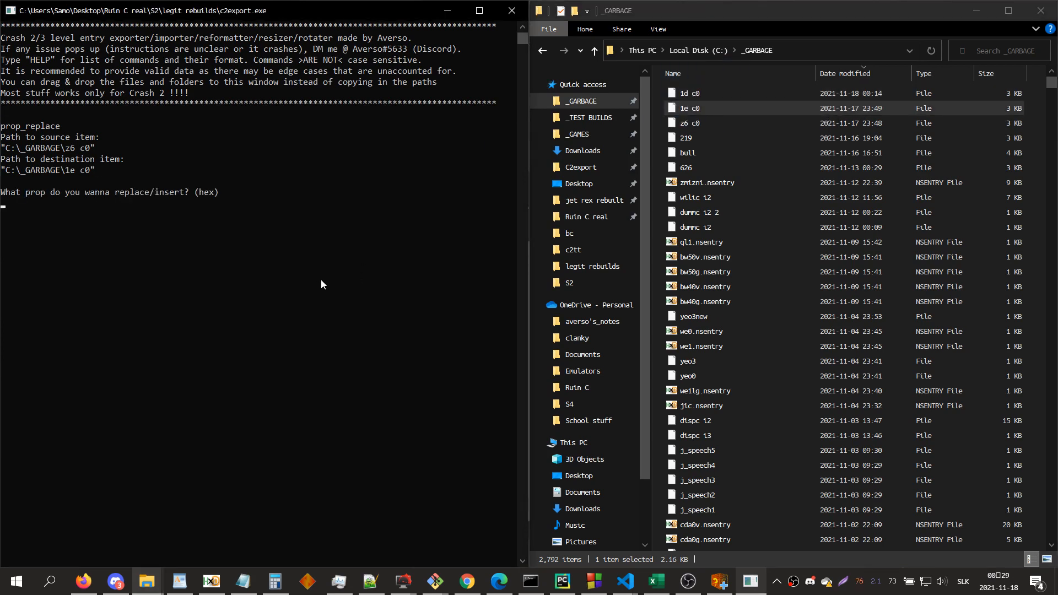
# Step: Replace property 1a8 in the destination item with the source item's version and return to the level editor
pyautogui.write('1a8')
pyautogui.press('Return')
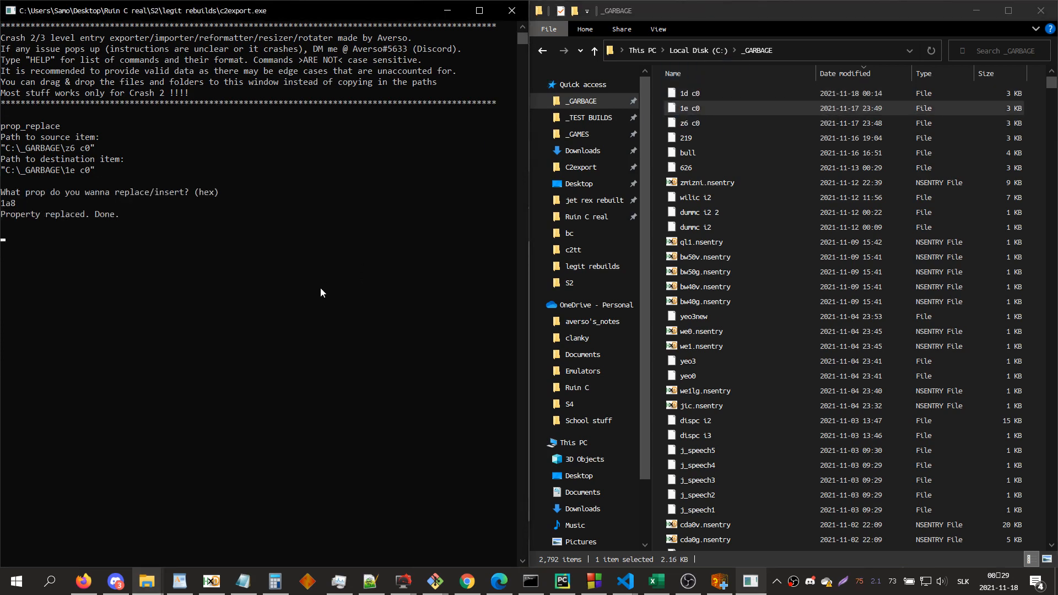
pyautogui.click(976, 11)
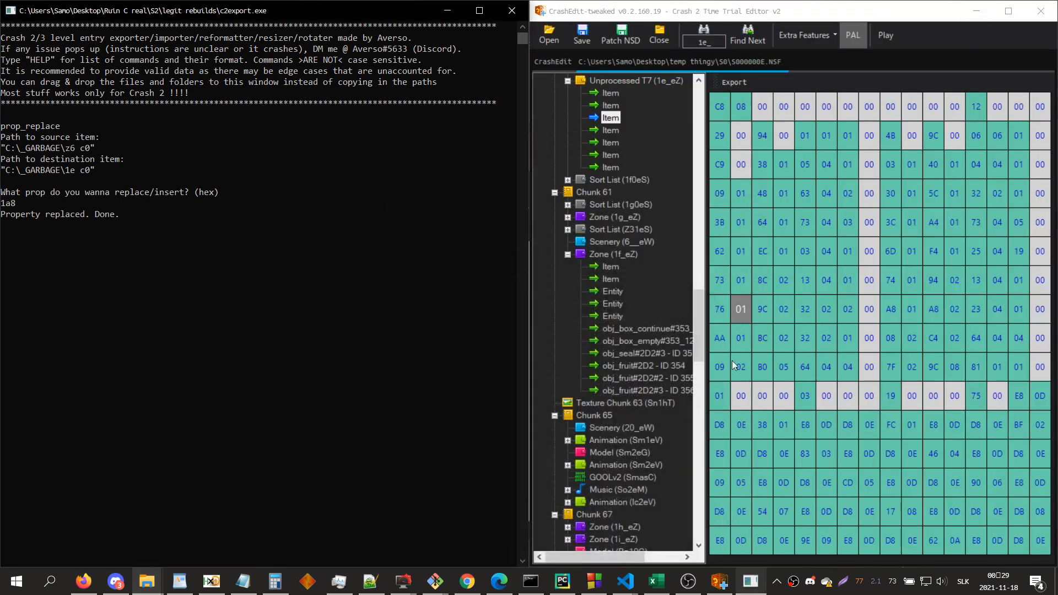
# Step: Inspect the raw hex data further down in the third item of the unprocessed 1e_eZ entry
pyautogui.click(797, 216)
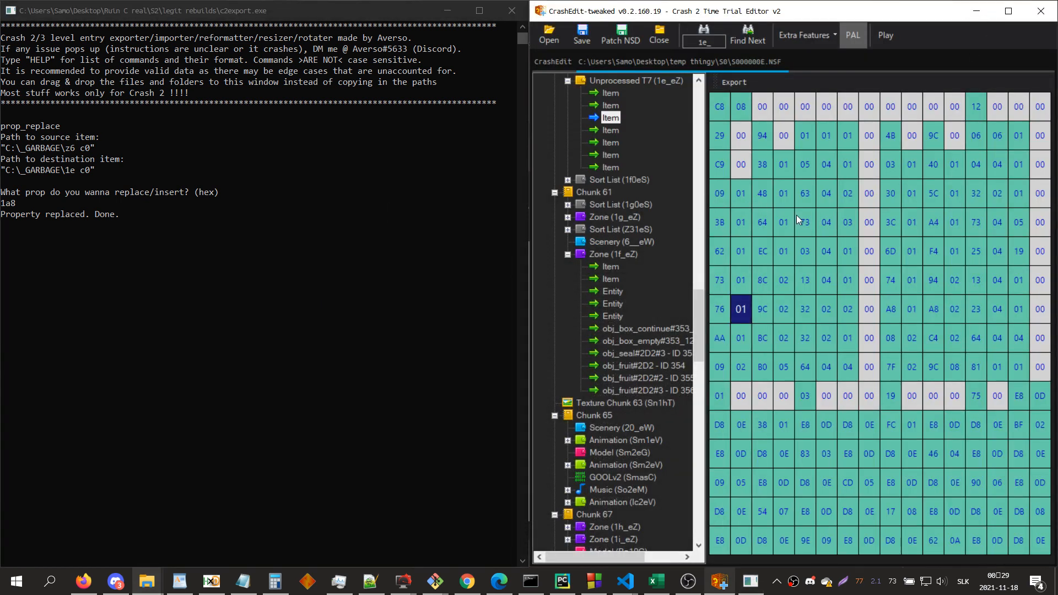
pyautogui.press('Down')
pyautogui.press('Down')
pyautogui.press('Down')
pyautogui.press('Down')
pyautogui.press('Down')
pyautogui.press('Down')
pyautogui.press('Down')
pyautogui.press('Down')
pyautogui.press('Down')
pyautogui.press('Down')
pyautogui.press('Down')
pyautogui.press('Down')
pyautogui.press('Down')
pyautogui.press('Down')
pyautogui.press('Down')
pyautogui.press('Down')
pyautogui.press('Down')
pyautogui.press('Down')
pyautogui.press('Down')
pyautogui.press('Down')
pyautogui.press('Down')
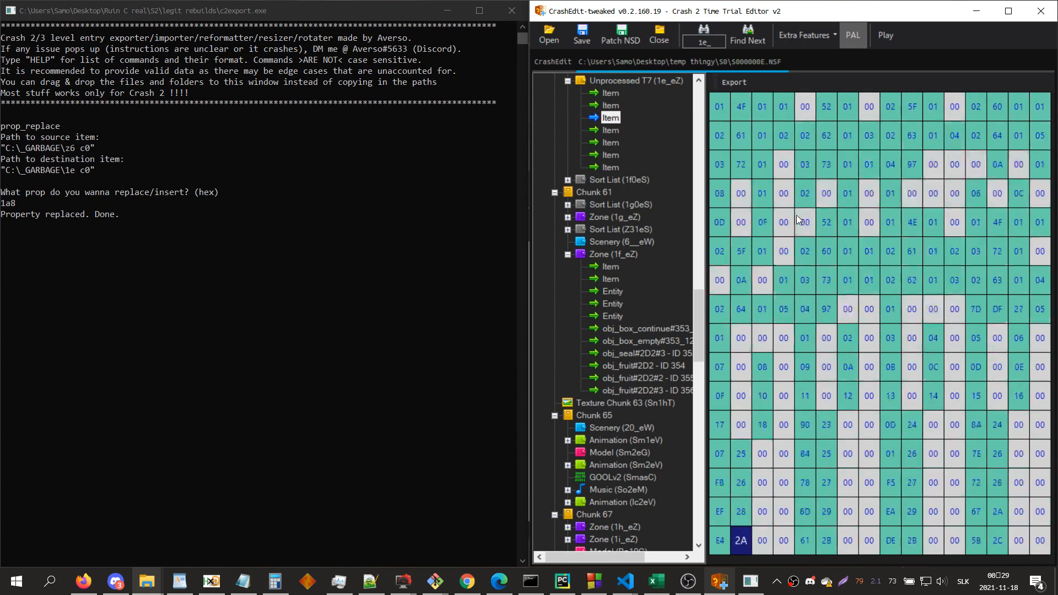
# Step: List an exported item's properties with the prop command and highlight the 1800 bytes in the 0x1A8 warp/cam switch data
pyautogui.click(240, 312)
pyautogui.write('prop')
pyautogui.press('Return')
pyautogui.write('1a8')
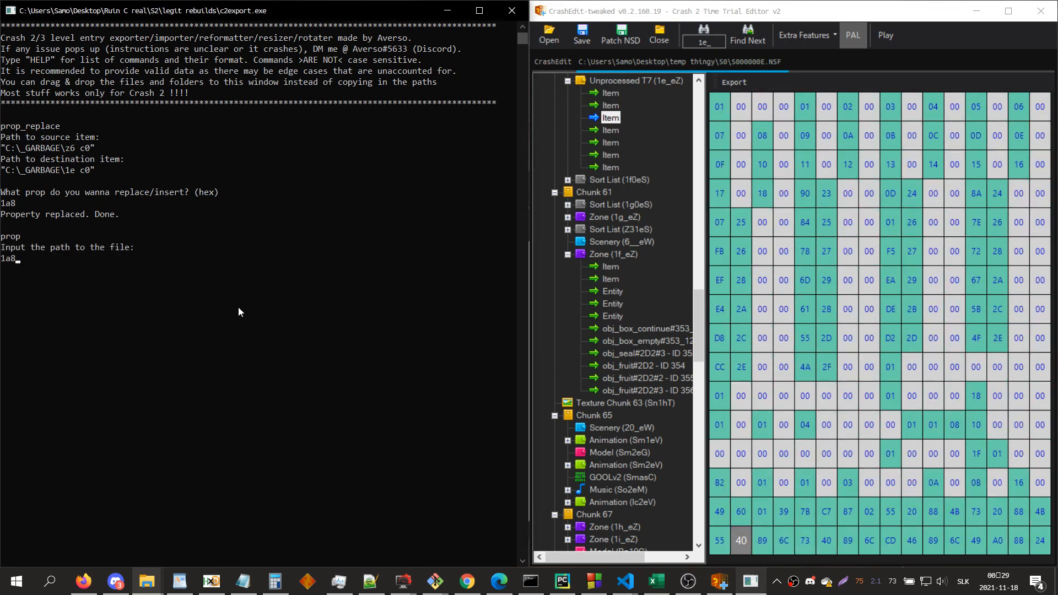
pyautogui.press('Up')
pyautogui.press('Return')
pyautogui.scroll(12, 239, 312)
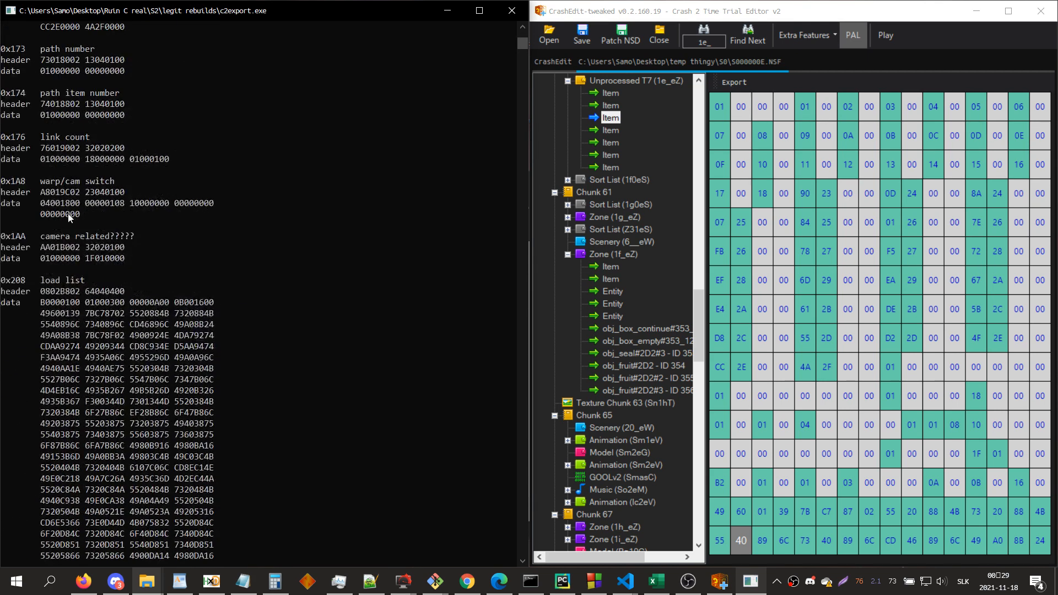
pyautogui.moveTo(62, 203); pyautogui.dragTo(80, 203)
# Step: Locate the warp property's corresponding bytes in the hex data of 1e_eZ's third item
pyautogui.click(884, 223)
pyautogui.press('Up')
pyautogui.press('Up')
pyautogui.press('Right')
pyautogui.press('Right')
pyautogui.press('Up')
pyautogui.press('Right')
pyautogui.press('Right')
pyautogui.press('Up')
pyautogui.press('Right')
pyautogui.press('Right')
pyautogui.press('Left')
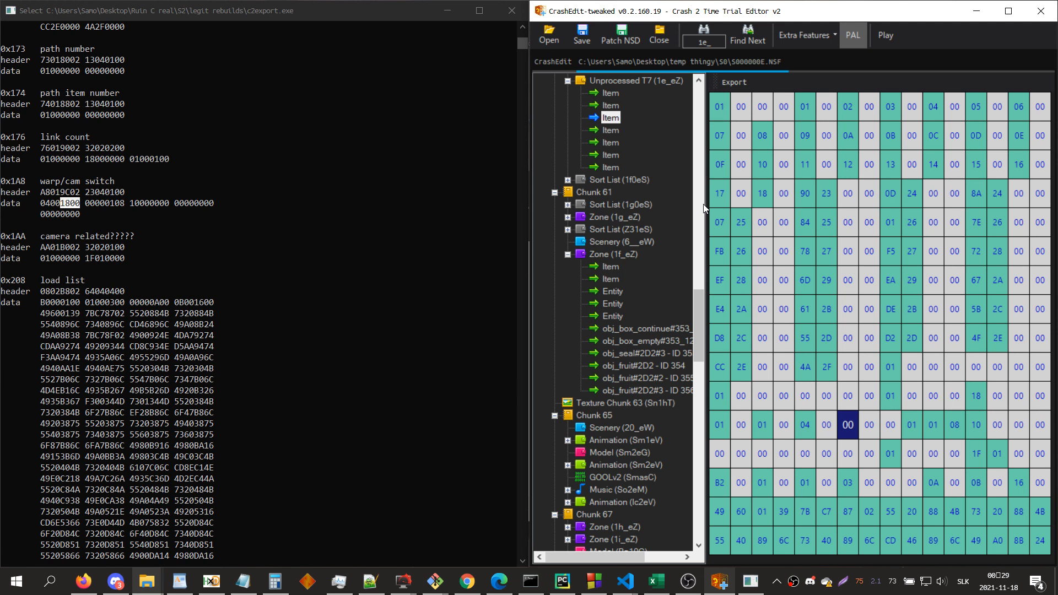
# Step: Process the unprocessed 1e_eZ entry back into a zone
pyautogui.click(680, 84)
pyautogui.rightClick(679, 83)
pyautogui.click(715, 153)
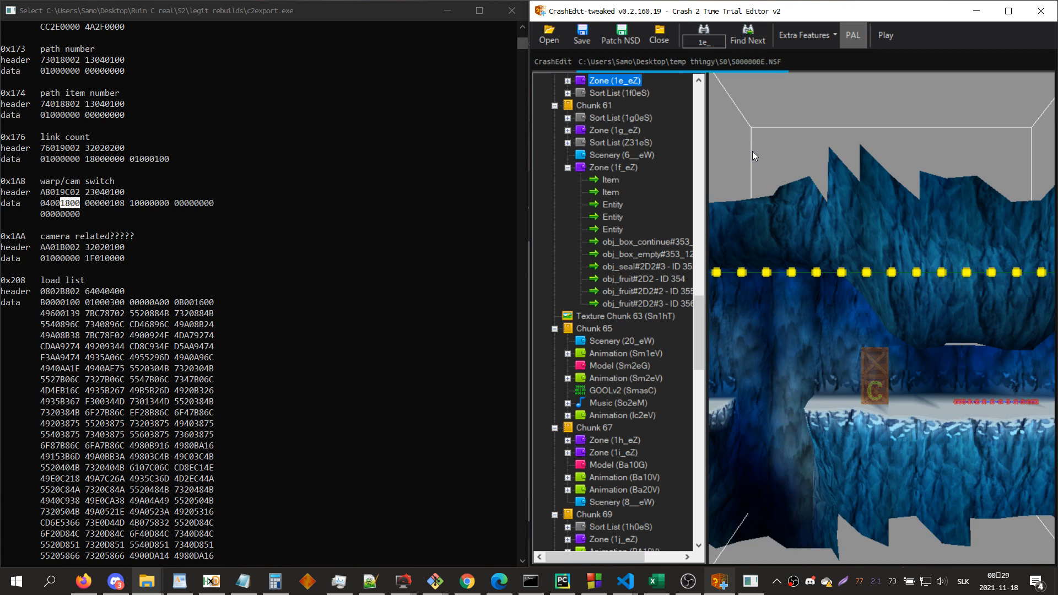
# Step: Examine the camera path around the boundary between zones 1d_eZ and 1e_eZ in the 3D view
pyautogui.click(873, 210)
pyautogui.press('s')
pyautogui.press('a')
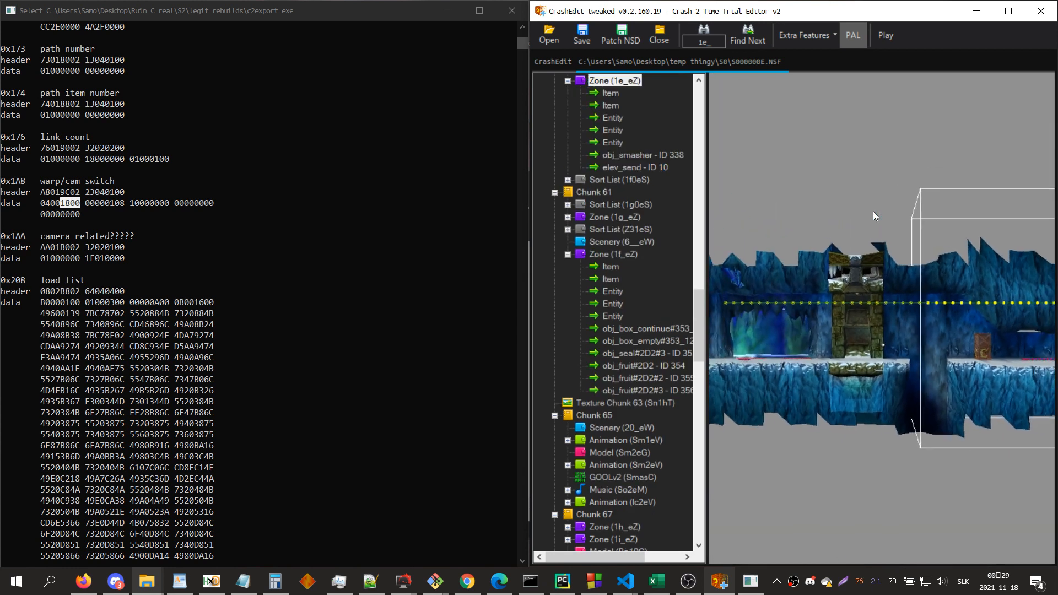
pyautogui.scroll(4, 647, 204)
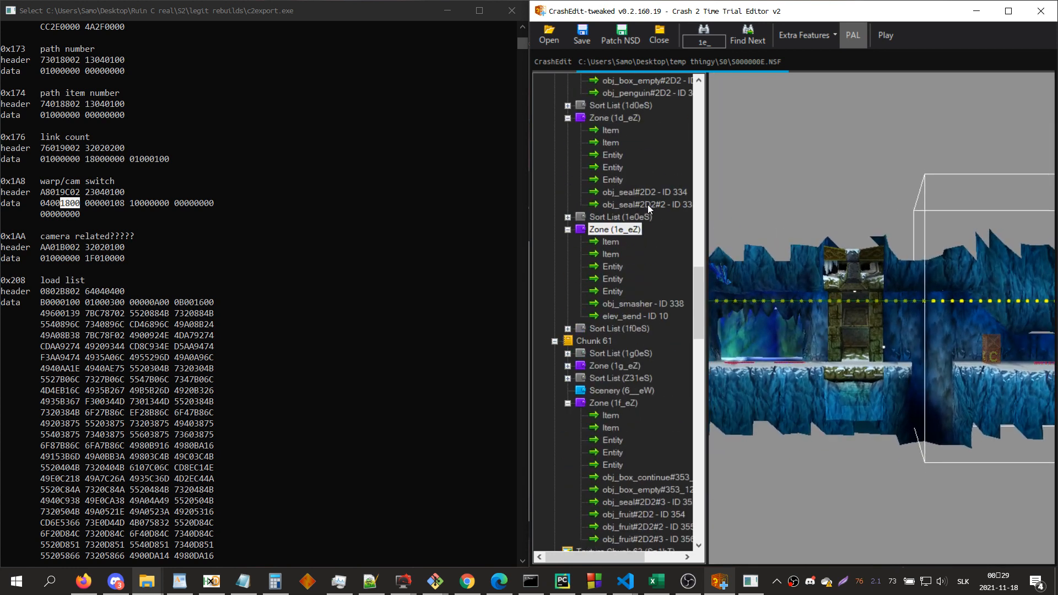
pyautogui.click(622, 118)
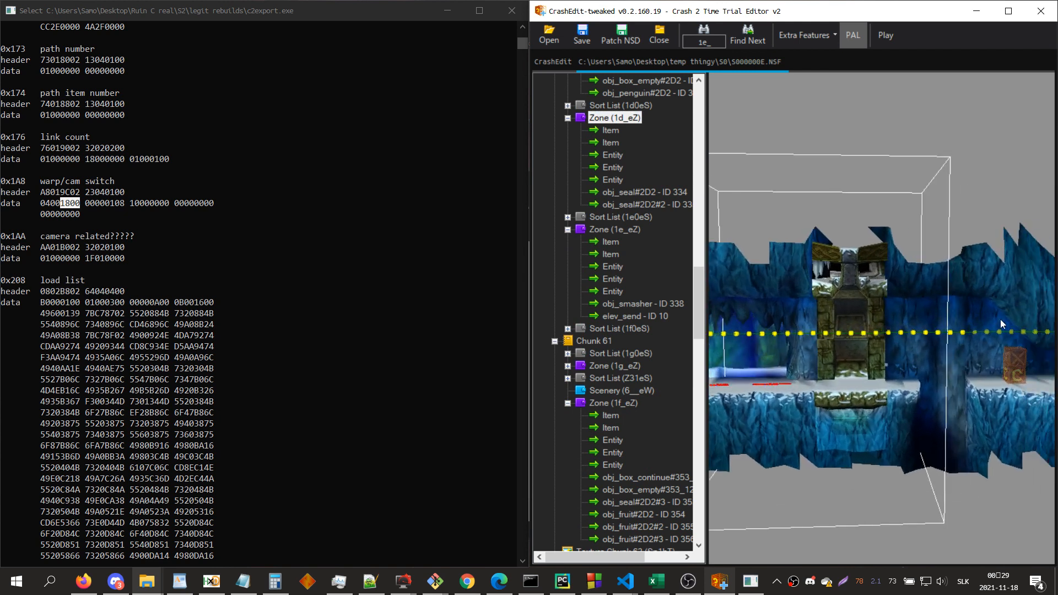
pyautogui.moveTo(889, 324); pyautogui.dragTo(897, 317)
pyautogui.scroll(2, 897, 317)
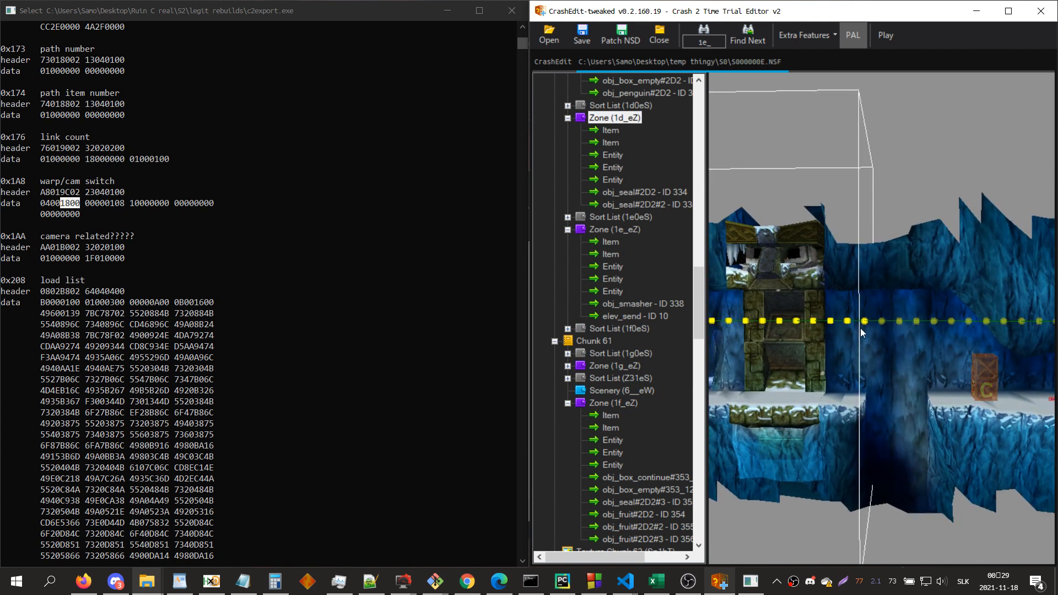
pyautogui.scroll(-3, 862, 328)
pyautogui.scroll(2, 861, 329)
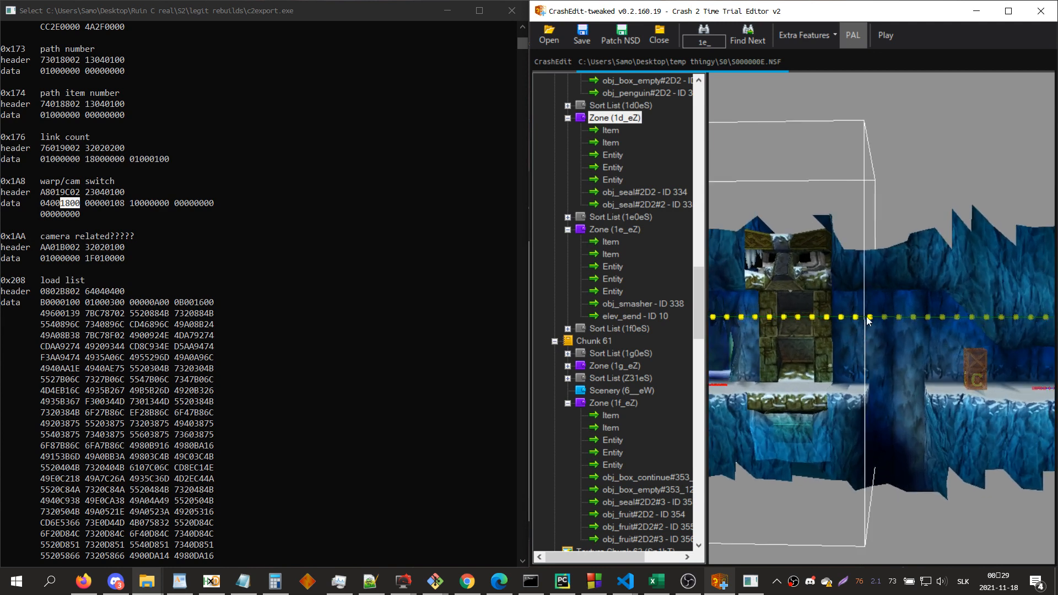
pyautogui.moveTo(872, 343); pyautogui.dragTo(894, 375)
pyautogui.press('d')
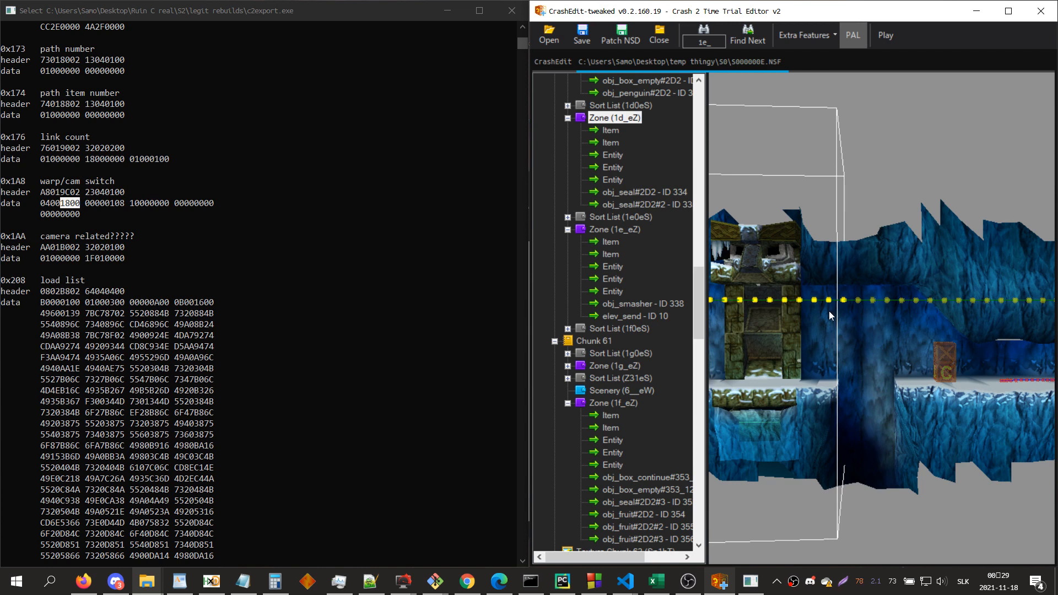
# Step: Check the Zone Index and Flag of 1d_eZ's camera neighbor against the neighbor list in the zone's first item
pyautogui.click(613, 156)
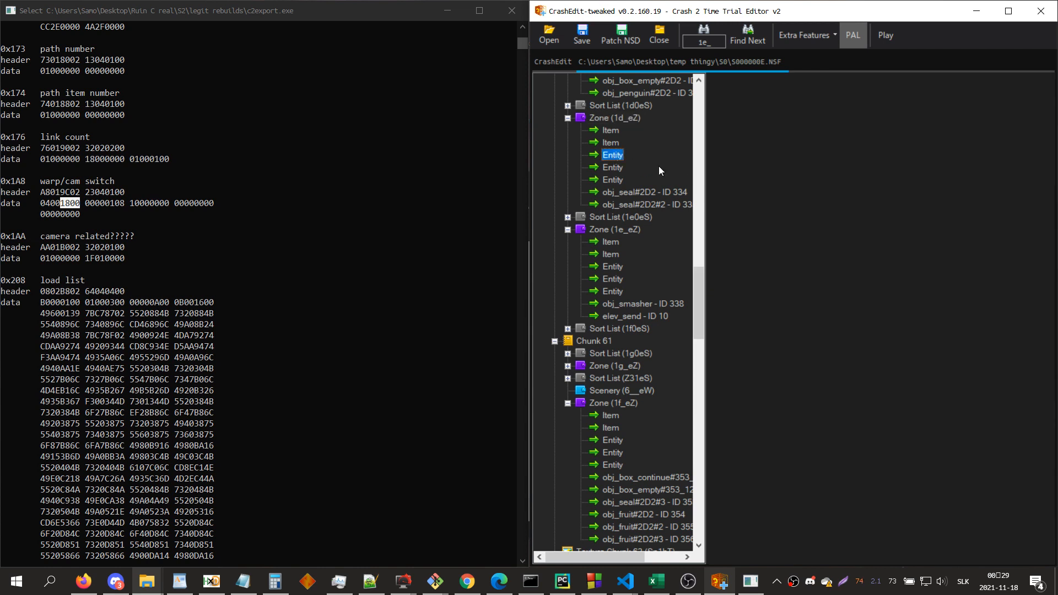
pyautogui.click(810, 88)
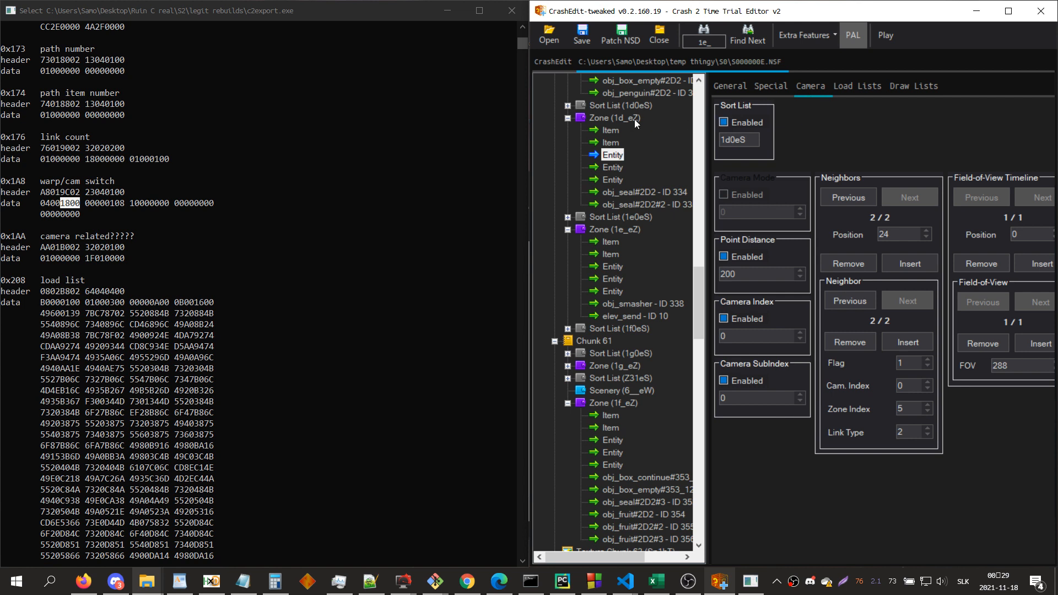
pyautogui.click(611, 130)
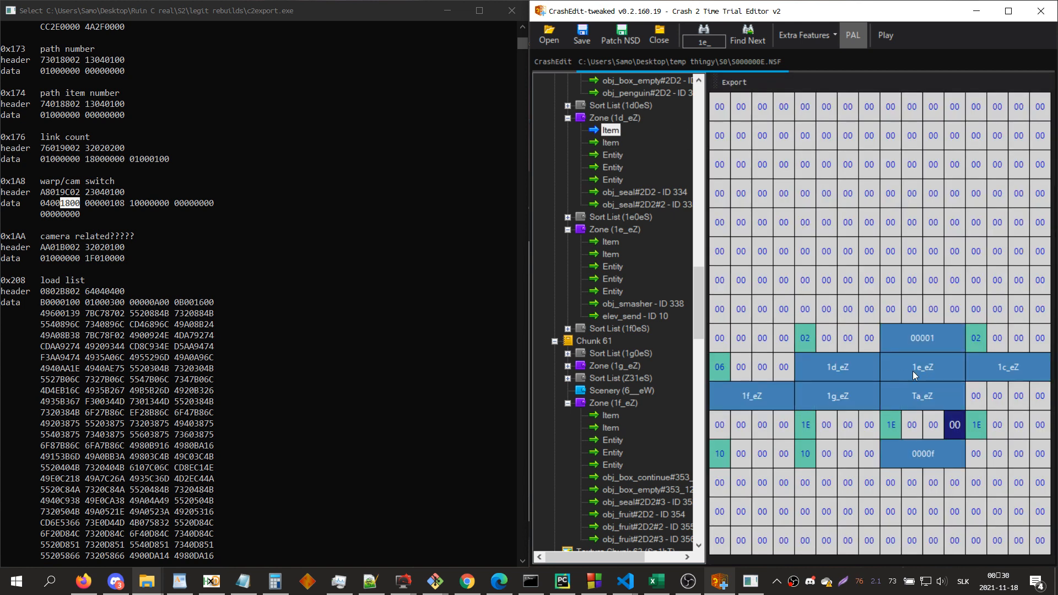
pyautogui.click(620, 157)
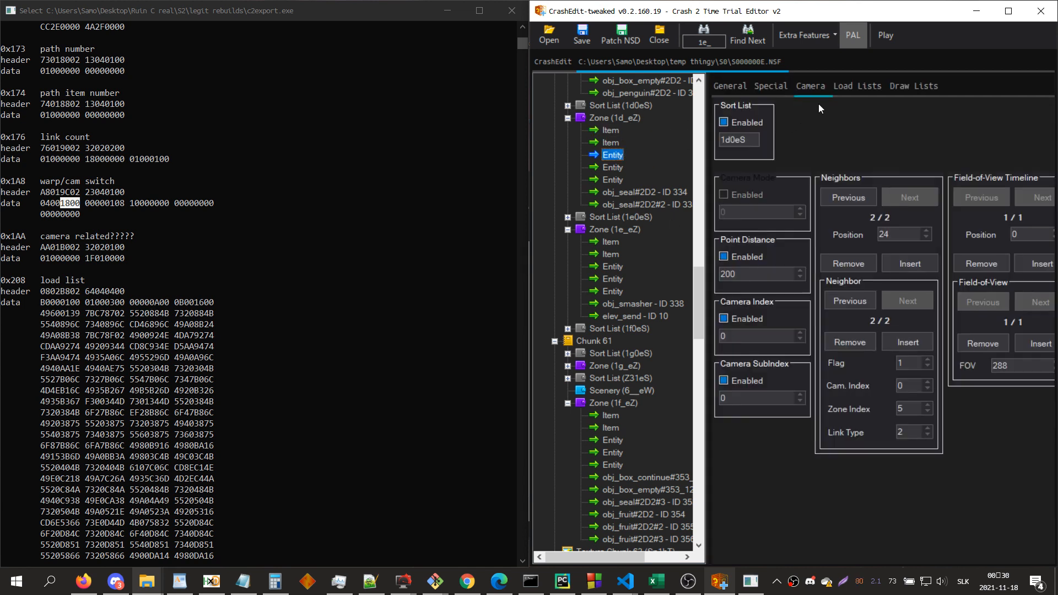
pyautogui.doubleClick(918, 408)
pyautogui.press('Tab')
pyautogui.moveTo(908, 364); pyautogui.dragTo(885, 361)
# Step: Compare 1d_eZ's camera neighbor Position with the 1800 bytes of the warp/cam switch data and the zone's 3D camera path
pyautogui.moveTo(895, 237); pyautogui.dragTo(836, 238)
pyautogui.click(71, 205)
pyautogui.click(67, 203)
pyautogui.moveTo(78, 204); pyautogui.dragTo(65, 205)
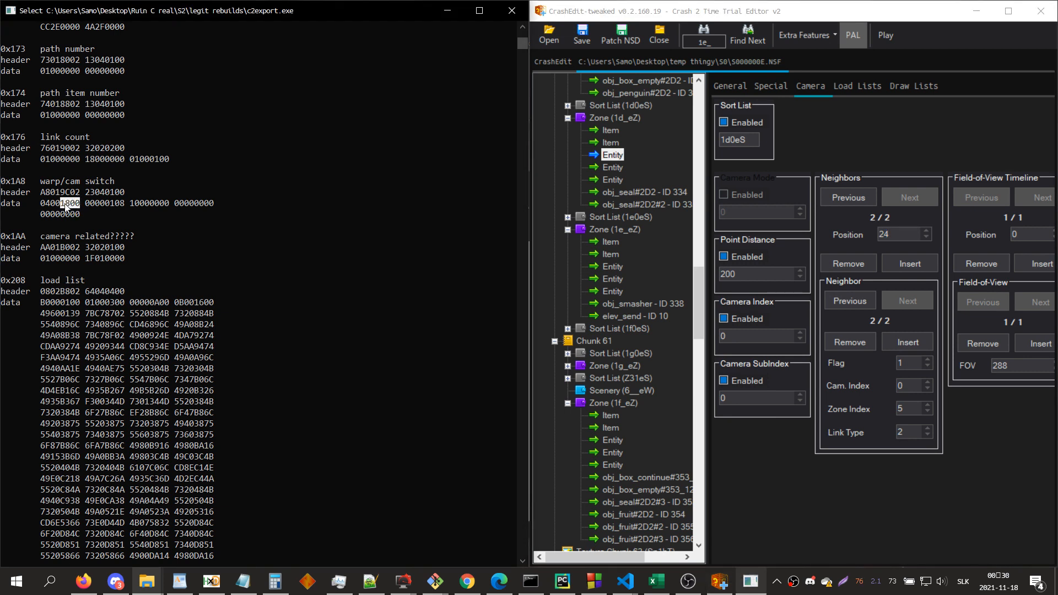
pyautogui.doubleClick(895, 237)
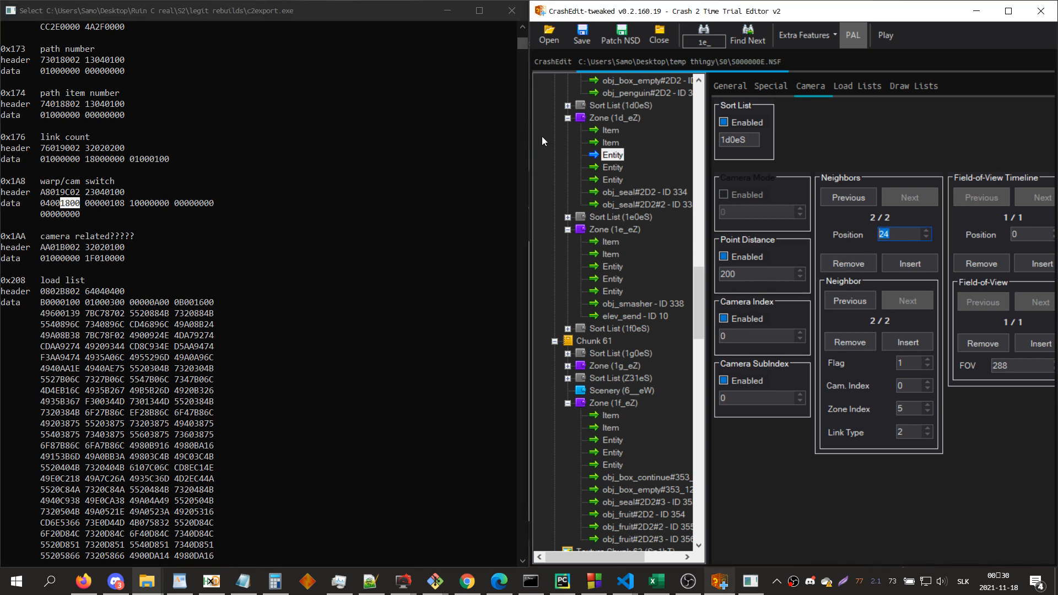
pyautogui.click(618, 117)
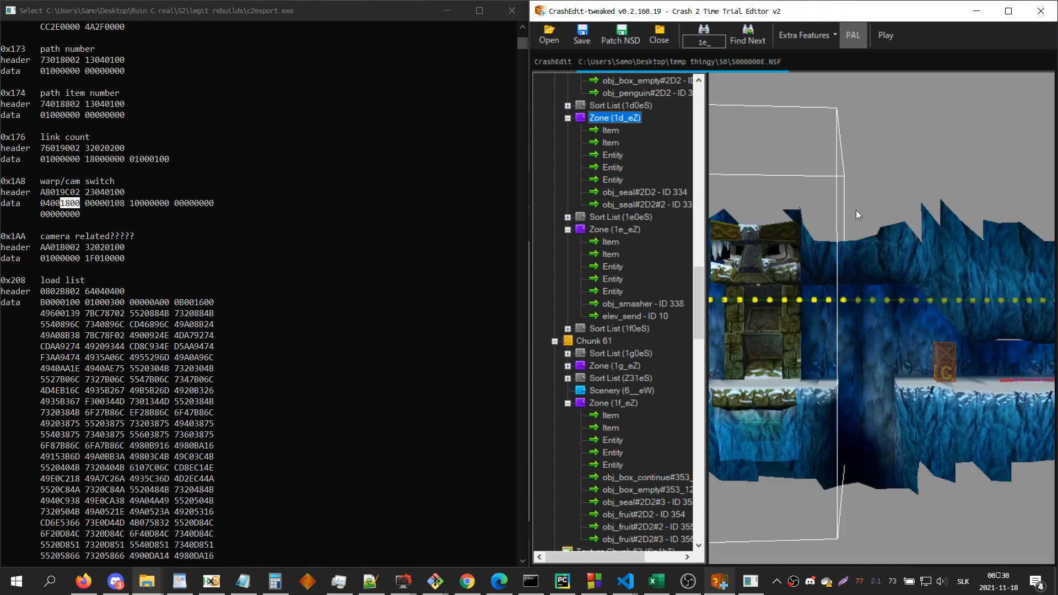
# Step: Check the draw lists of the first camera entities in zones 1d_eZ and 1e_eZ for the elevator's entity ID
pyautogui.click(607, 159)
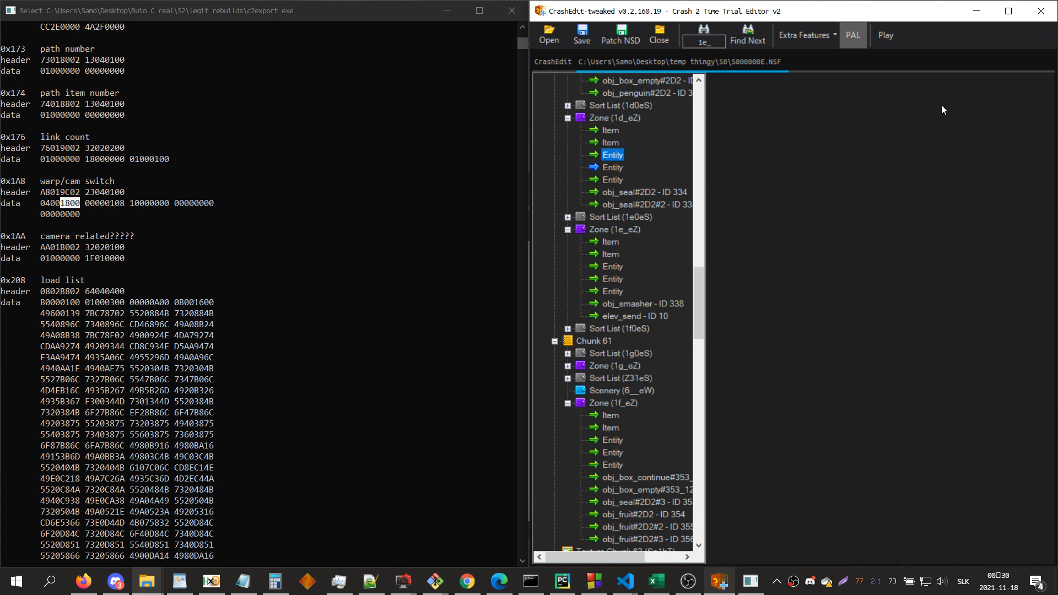
pyautogui.click(913, 87)
pyautogui.doubleClick(750, 271)
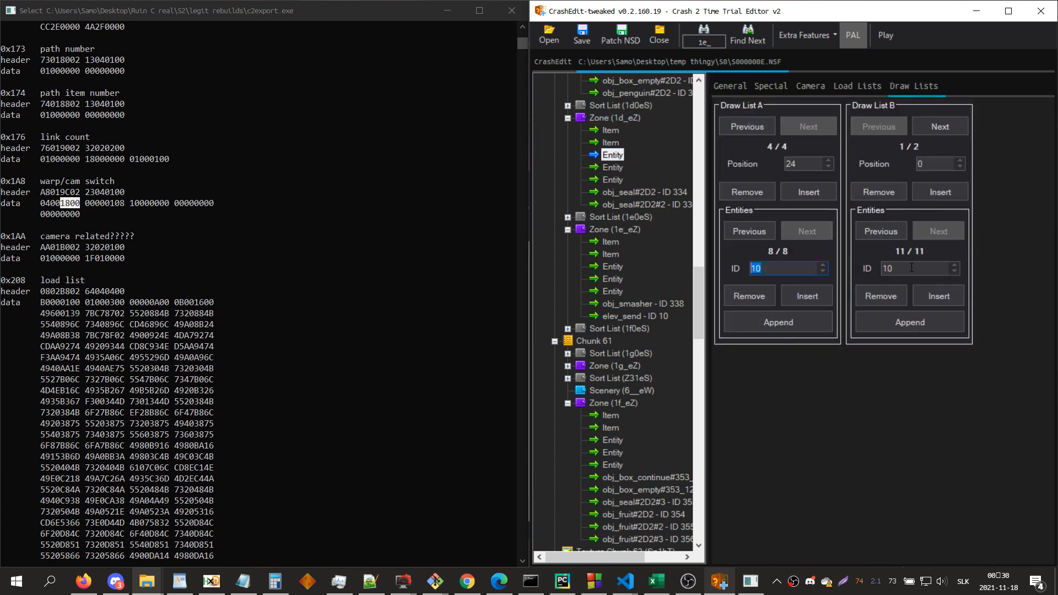
pyautogui.click(617, 268)
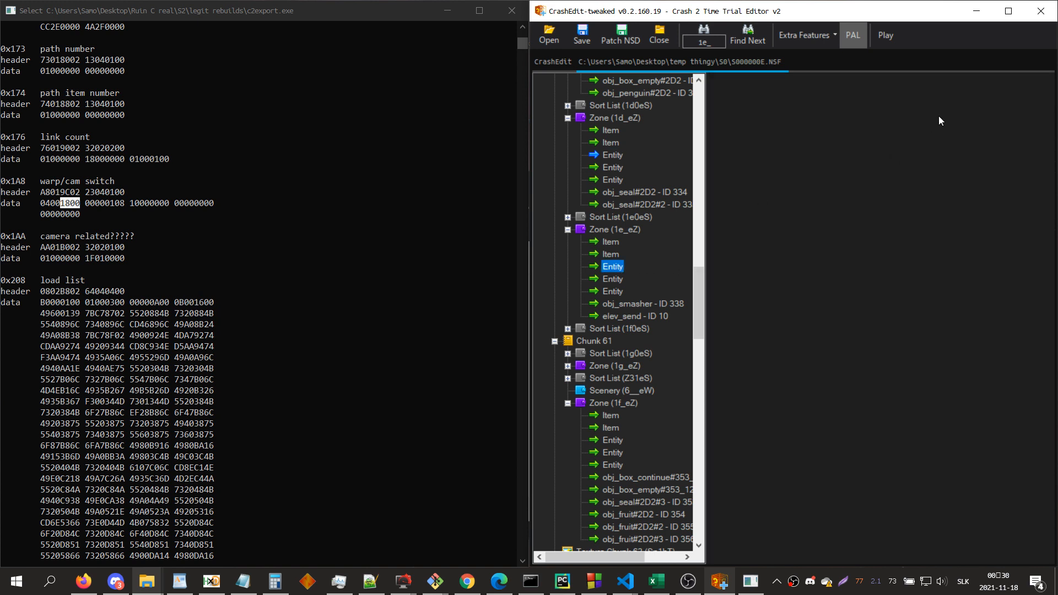
pyautogui.click(924, 87)
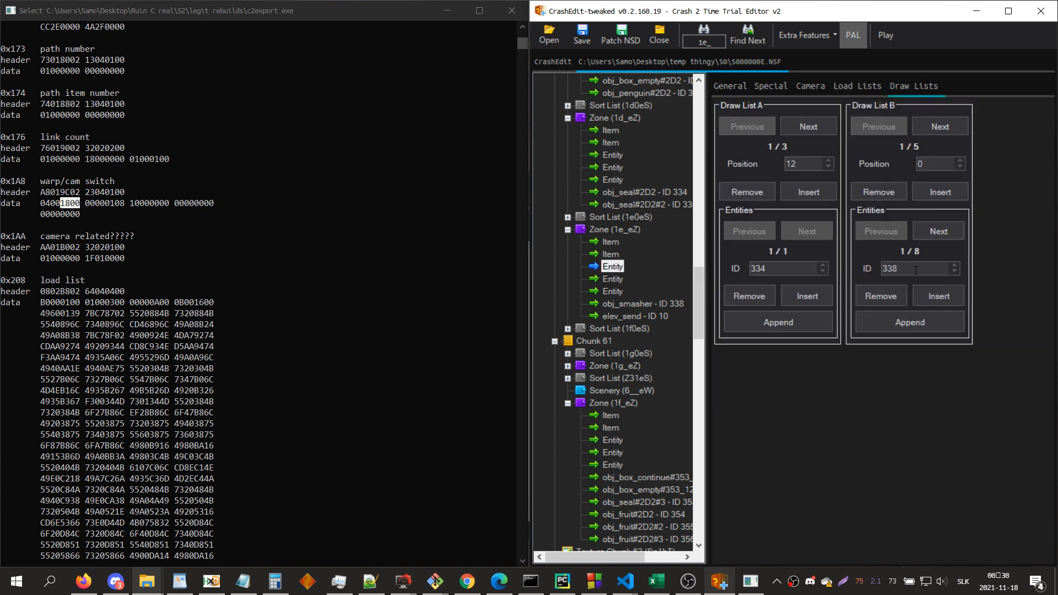
pyautogui.click(911, 315)
pyautogui.click(883, 300)
# Step: Find zone Ta_eZ, check entity ID 413 in its first camera's draw lists, and view the zone in 3D
pyautogui.hotkey('ctrl', 'f')
pyautogui.write('ta_e')
pyautogui.press('Return')
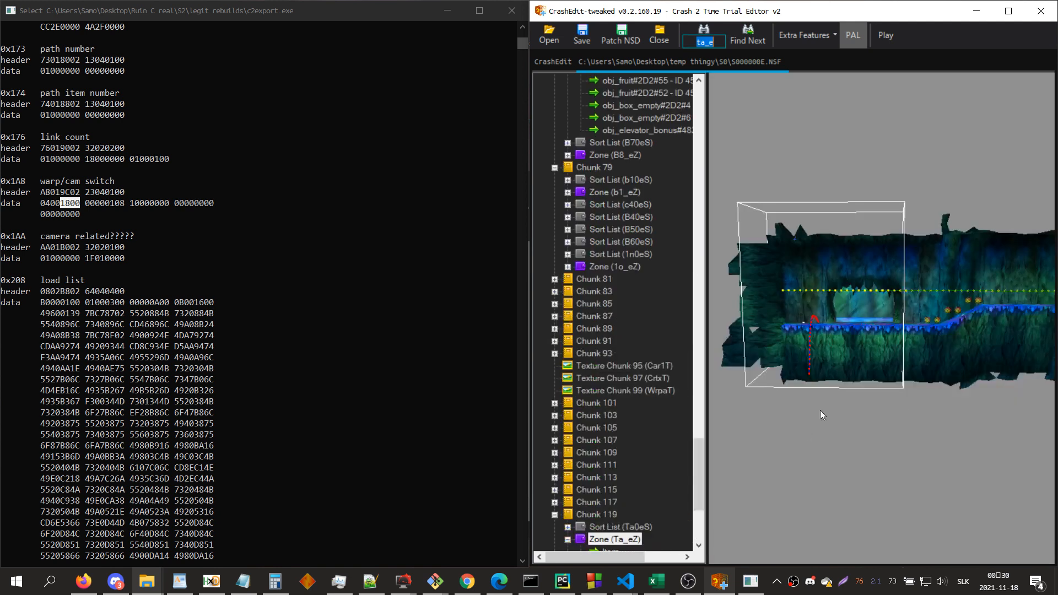
pyautogui.scroll(-4, 617, 471)
pyautogui.click(610, 430)
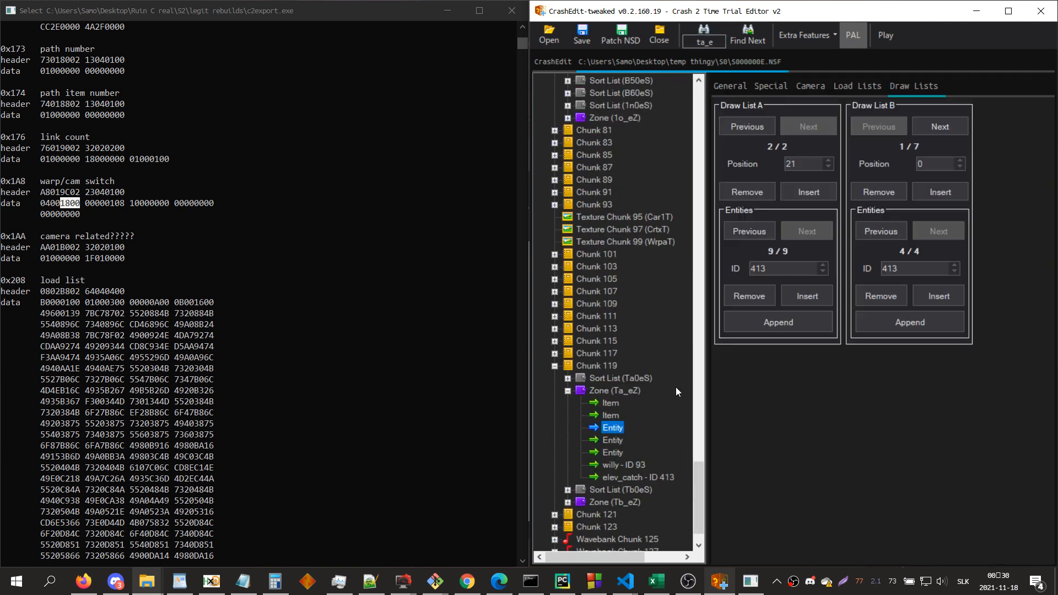
pyautogui.doubleClick(918, 268)
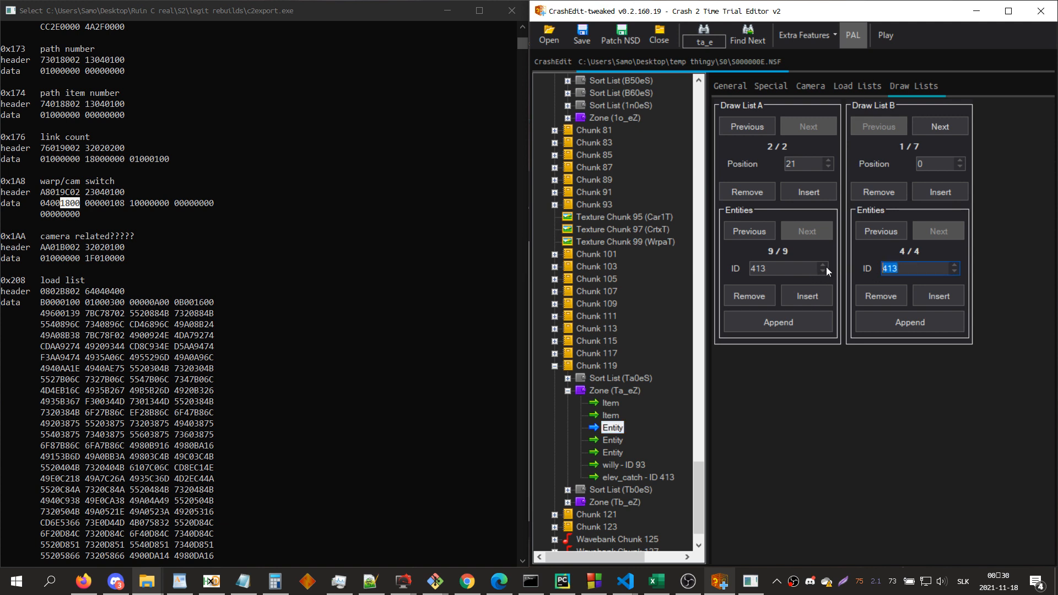
pyautogui.doubleClick(797, 268)
pyautogui.click(627, 392)
pyautogui.scroll(3, 857, 289)
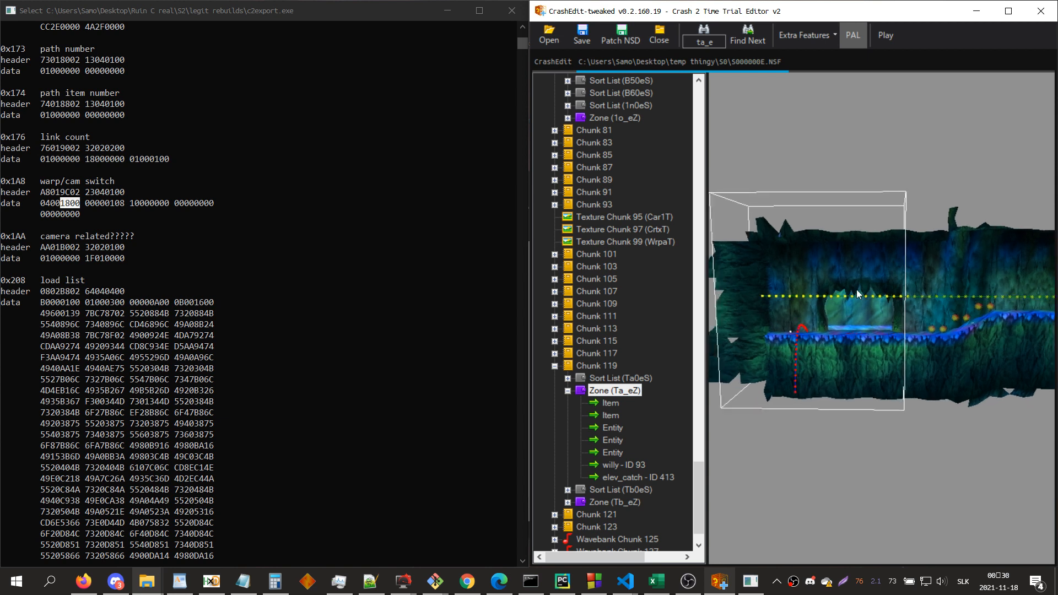
pyautogui.moveTo(815, 361); pyautogui.dragTo(874, 360)
# Step: Find zone 1c_eZ and examine its extent and camera path in the 3D view
pyautogui.hotkey('ctrl', 'f')
pyautogui.write('1c_')
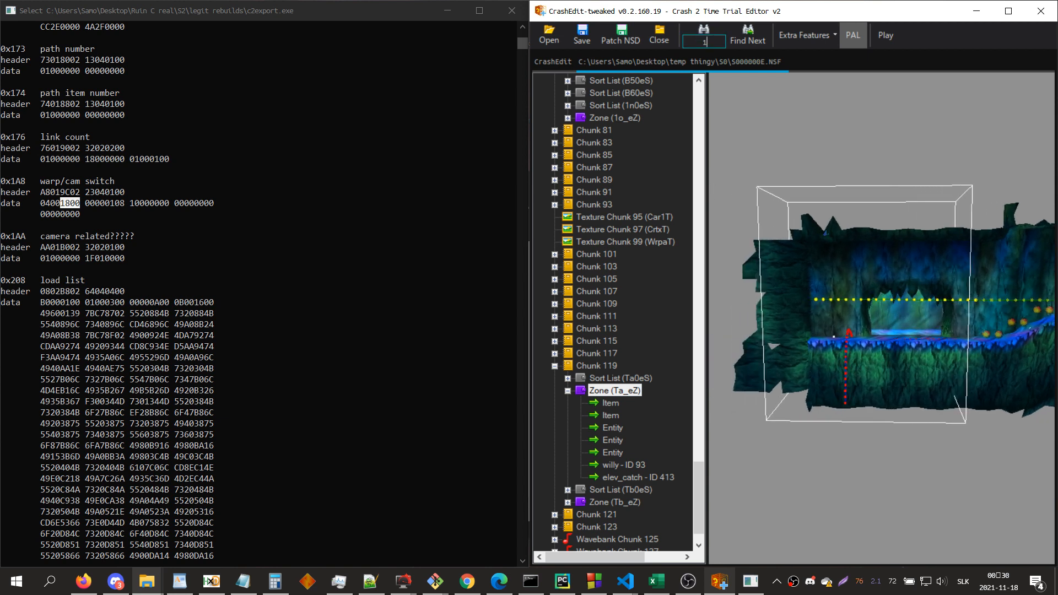
pyautogui.press('Return')
pyautogui.click(894, 279)
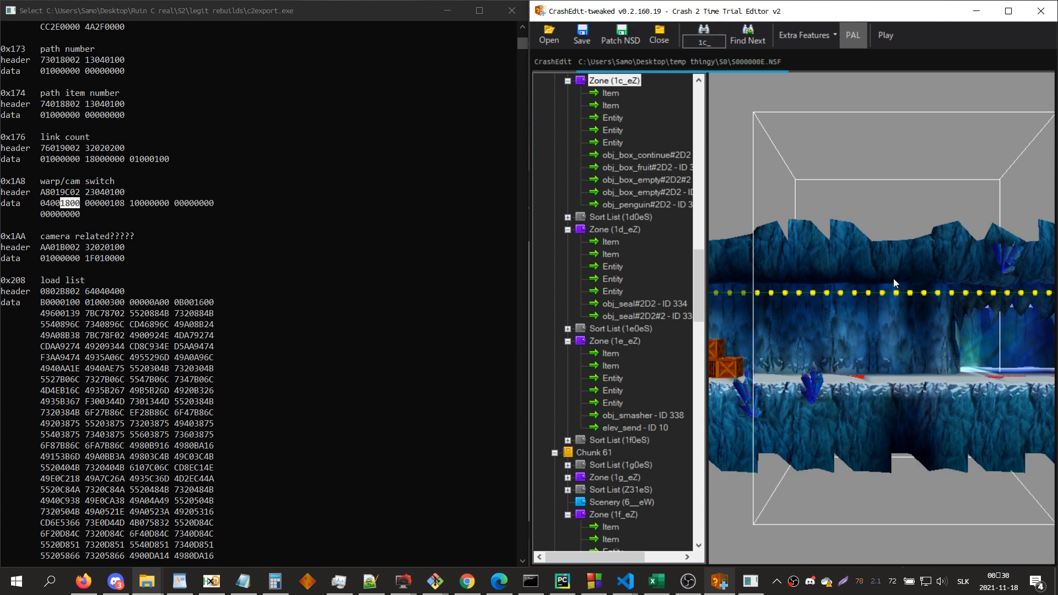
pyautogui.press('s')
pyautogui.press('d')
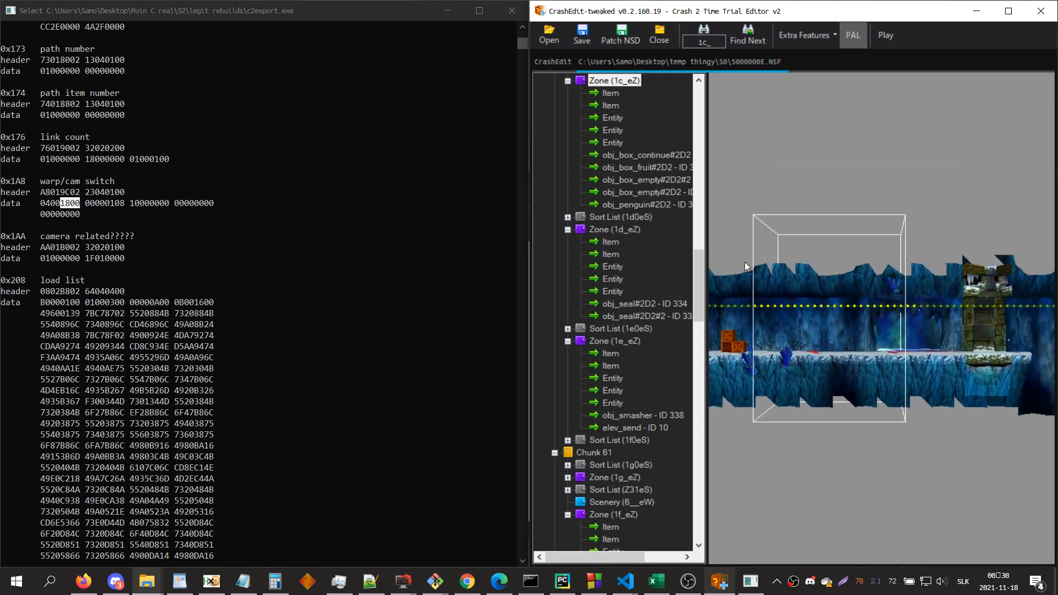
pyautogui.press('w')
# Step: Compare the 3D views of zones 1d_eZ, 1e_eZ and 1f_eZ along the camera path
pyautogui.click(614, 230)
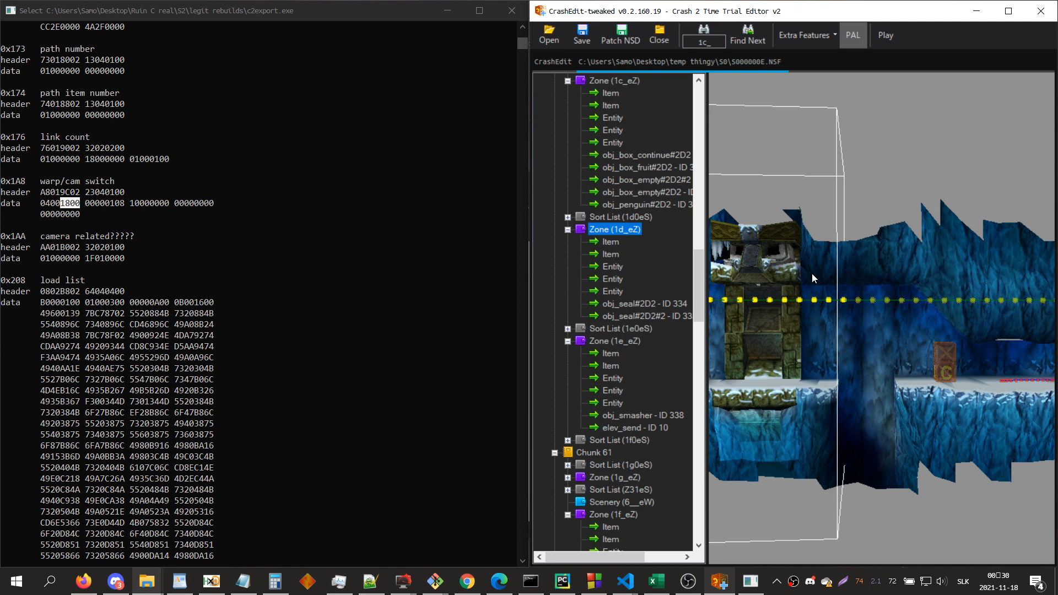
pyautogui.click(633, 340)
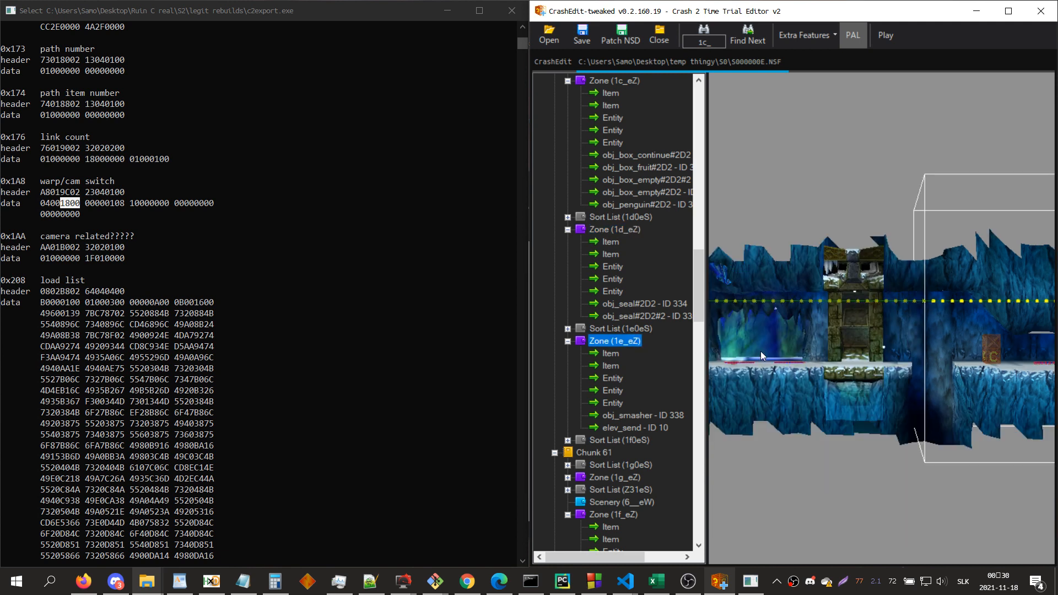
pyautogui.click(962, 325)
pyautogui.press('d')
pyautogui.click(613, 515)
pyautogui.click(891, 360)
pyautogui.press('w')
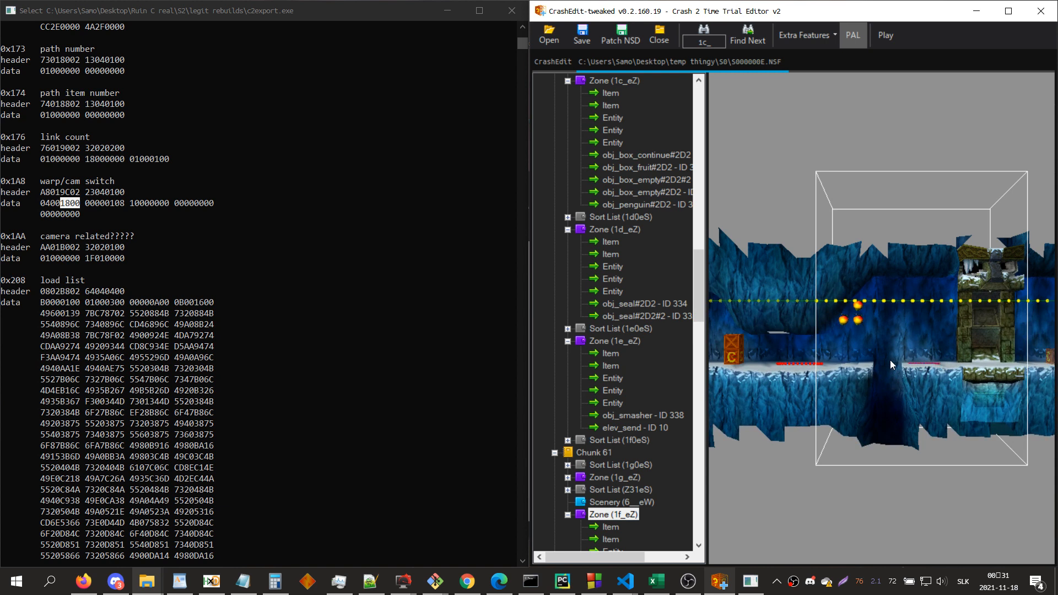